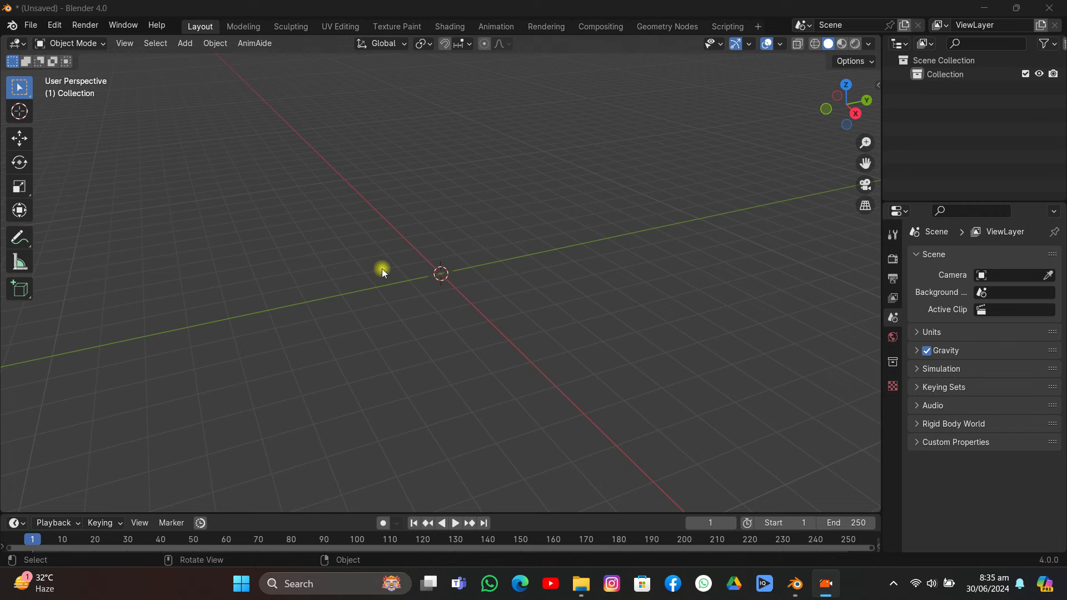
- Add a VFX Motion Tracking workspace to the project
left_click(756, 26)
mouse_move(700, 95)
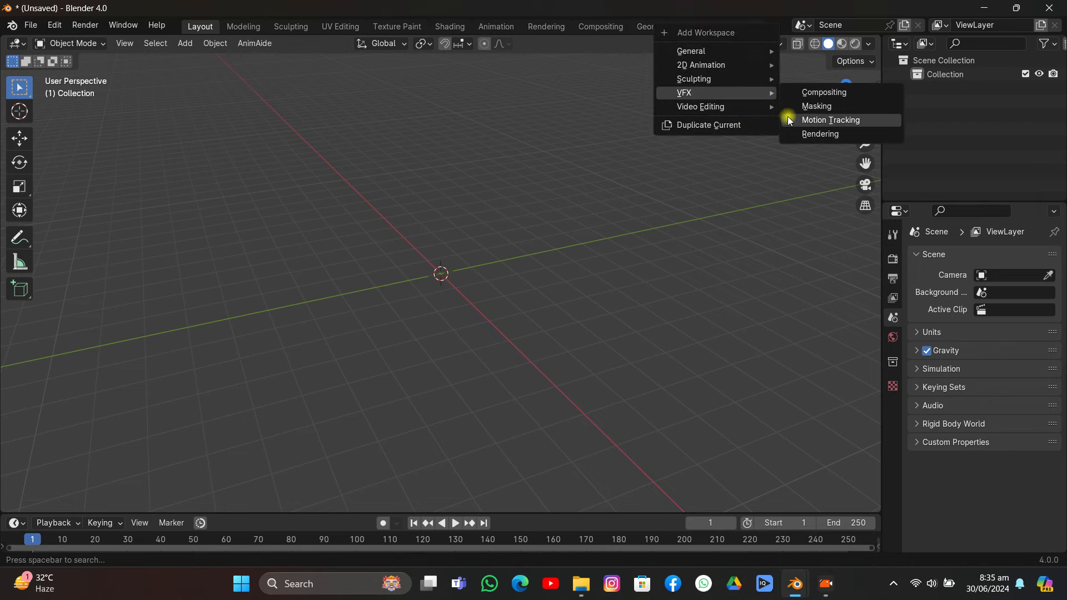
left_click(787, 115)
- Open the footage clip 20240629_171041.mp4 from the bookmarked folder 31 in the Movie Clip Editor
left_click(456, 199)
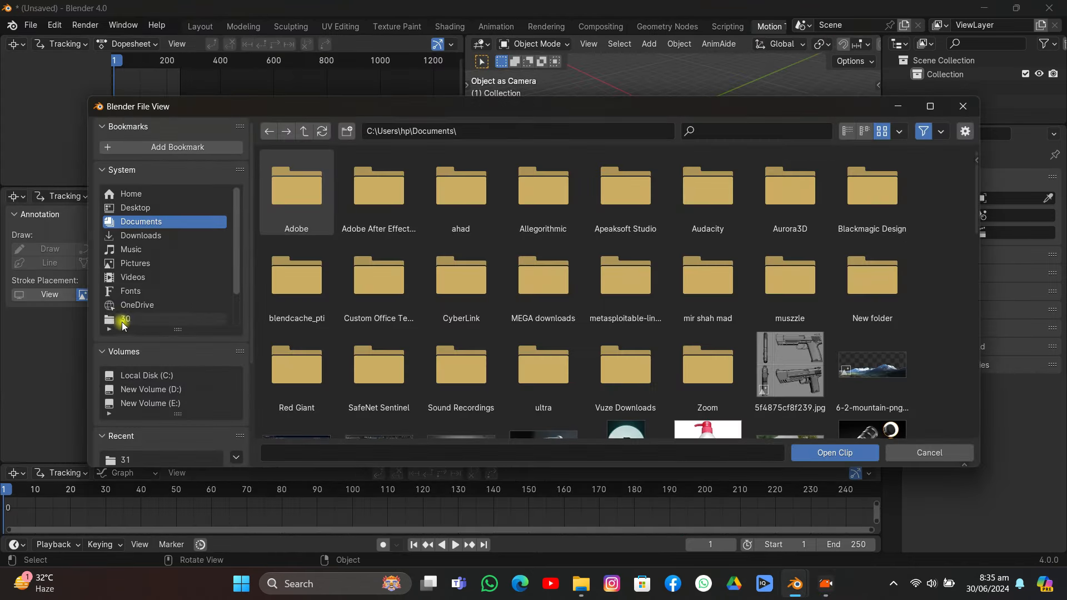
scroll(118, 314, "down", 3)
left_click(129, 315)
left_click(280, 179)
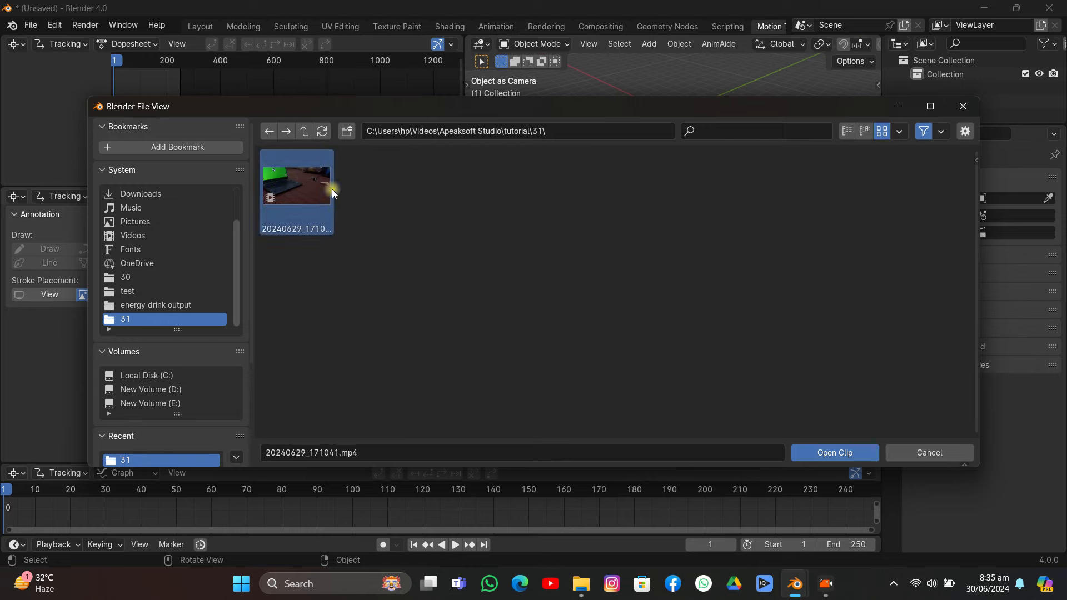
left_click(853, 453)
middle_click_drag(544, 333, 552, 320)
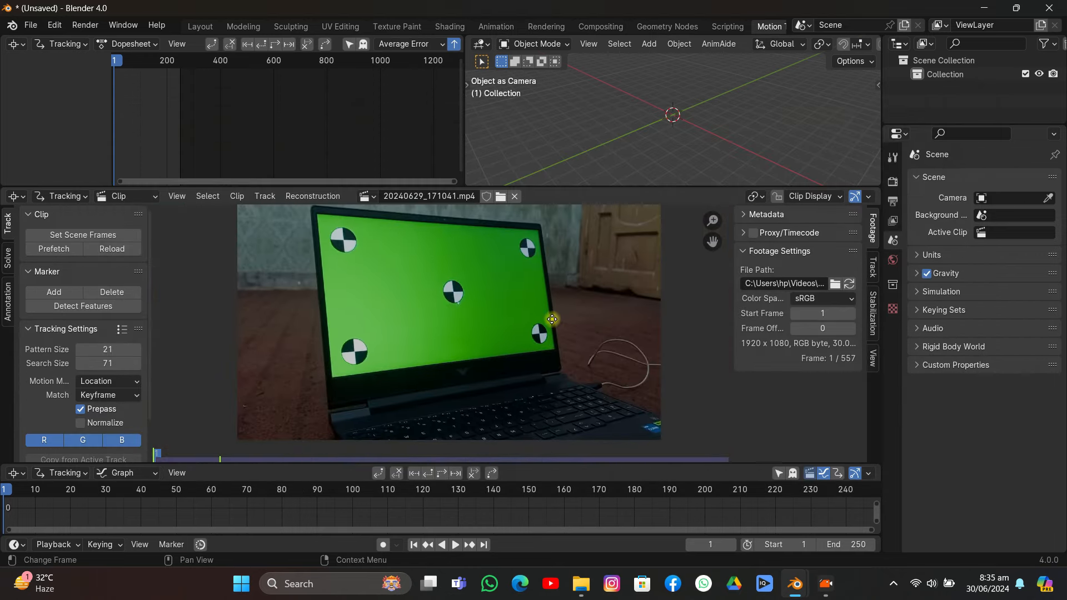
- Set the scene's output frame rate to 30 fps
left_click(893, 202)
left_click(983, 302)
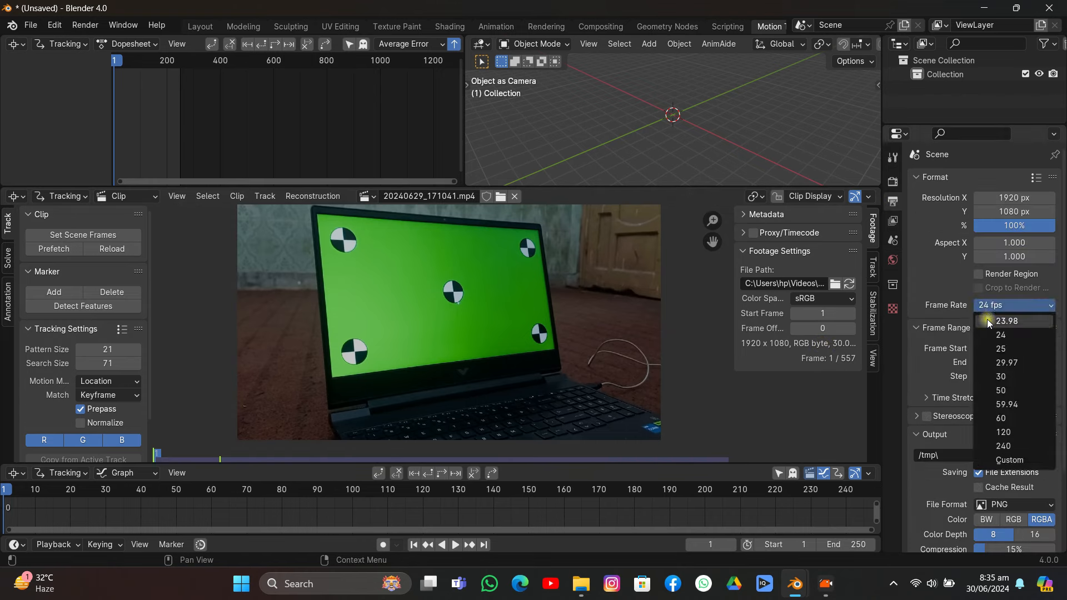
left_click(1000, 375)
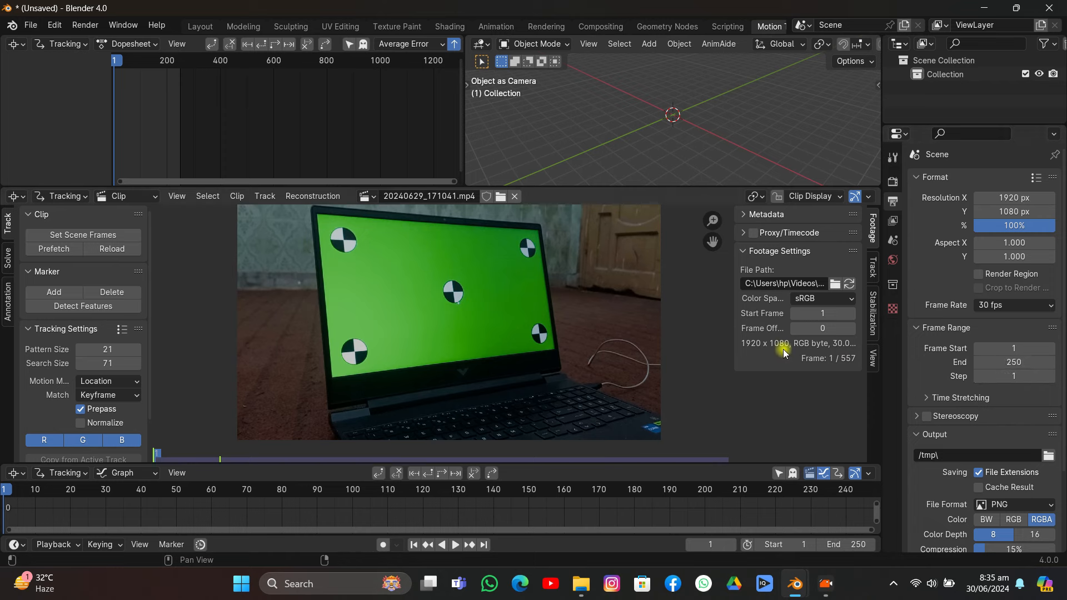
- Set the scene's end frame to 365
scroll(520, 359, "down", 1)
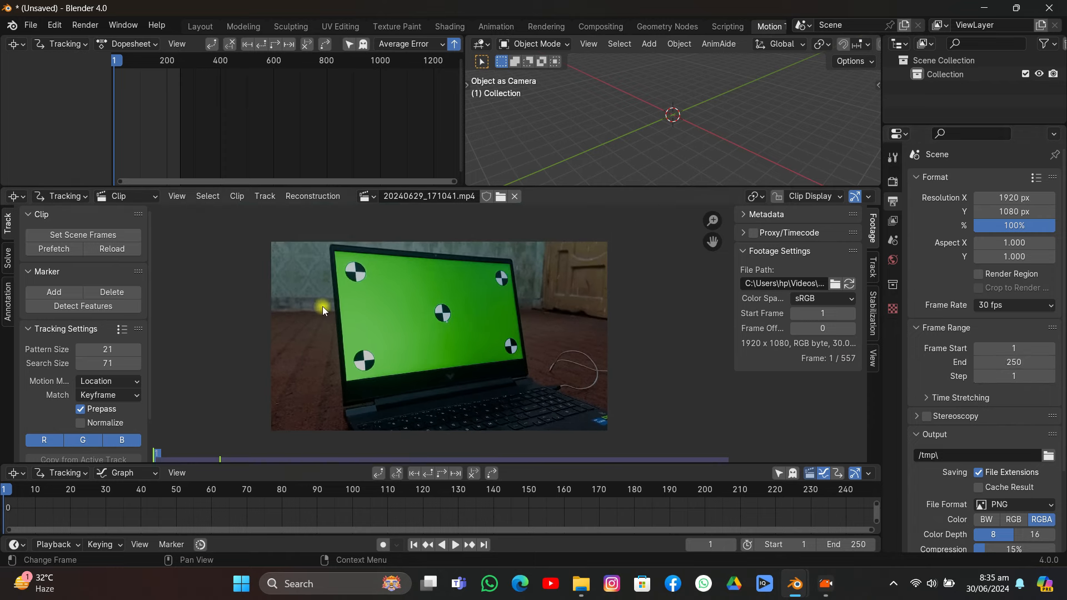
middle_click_drag(322, 306, 327, 308)
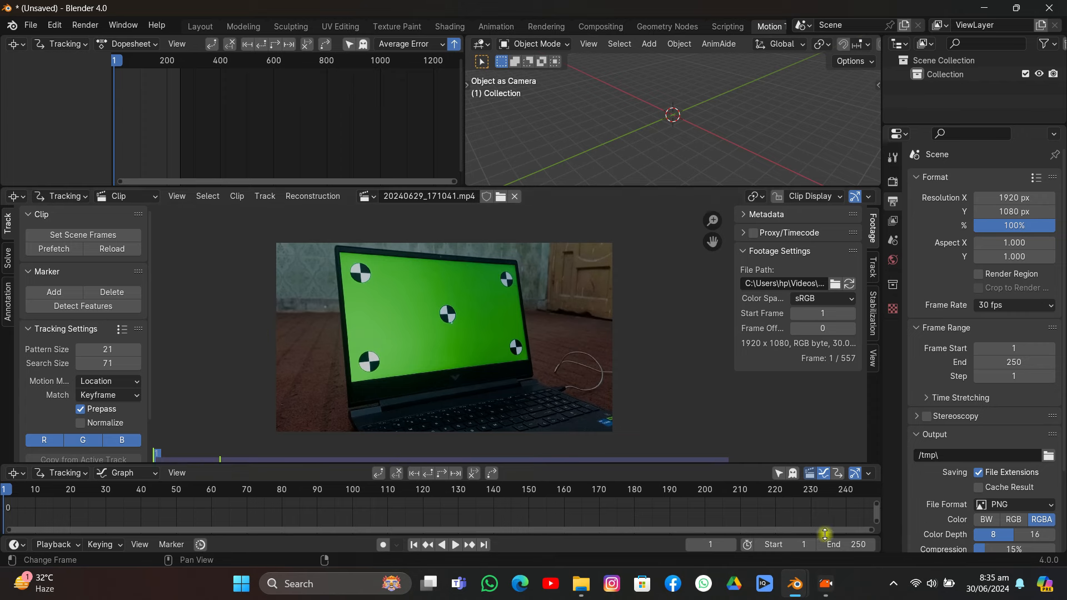
left_click(845, 545)
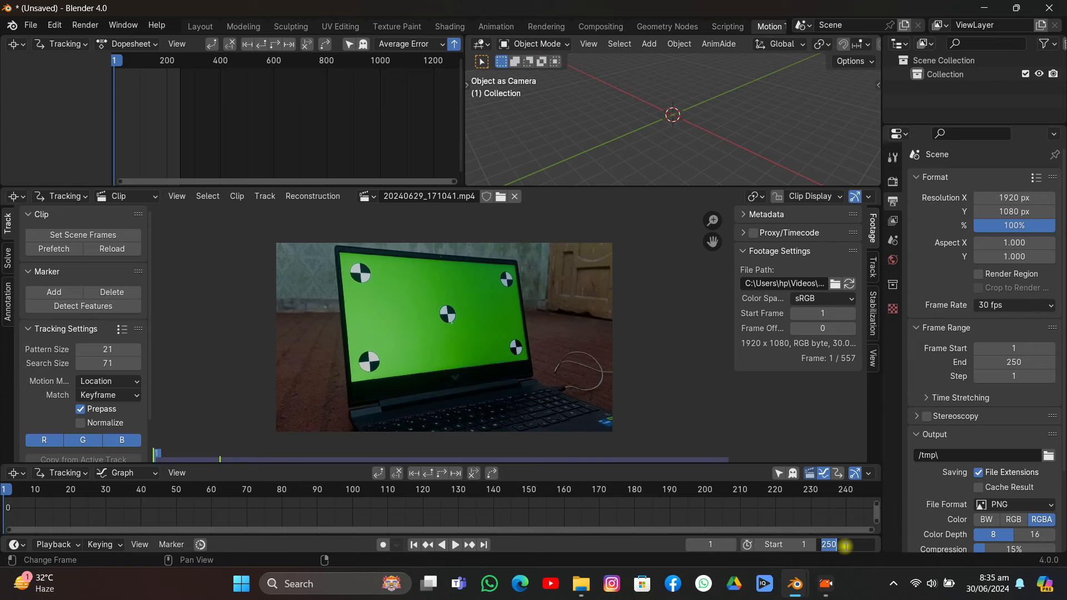
type("365")
key("Return")
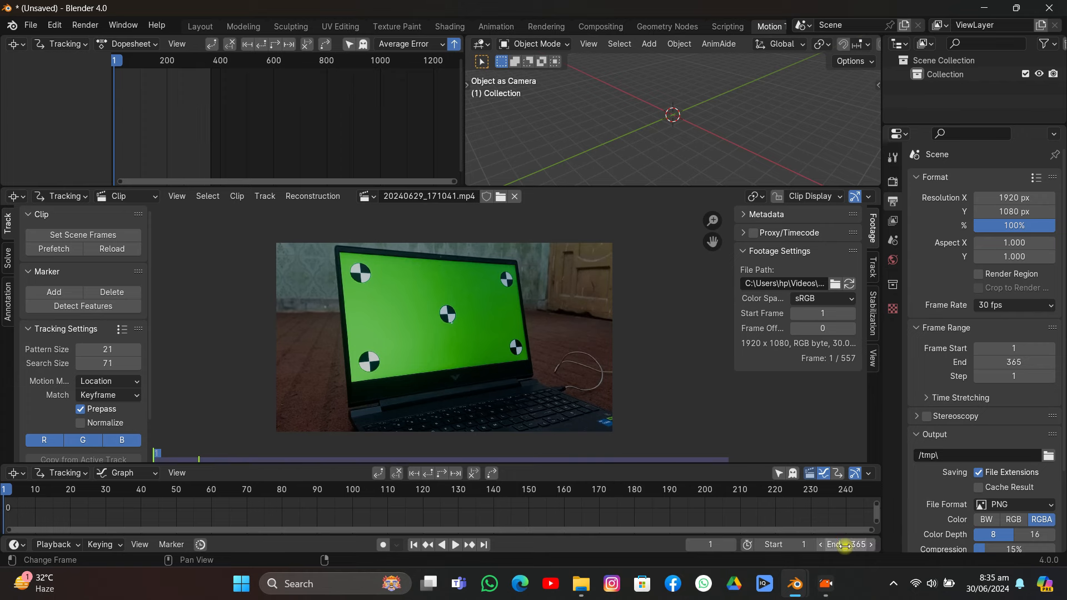
- Prefetch the clip's frames and set the tracking Pattern Size to 41 and Search Size to 79
left_click(47, 254)
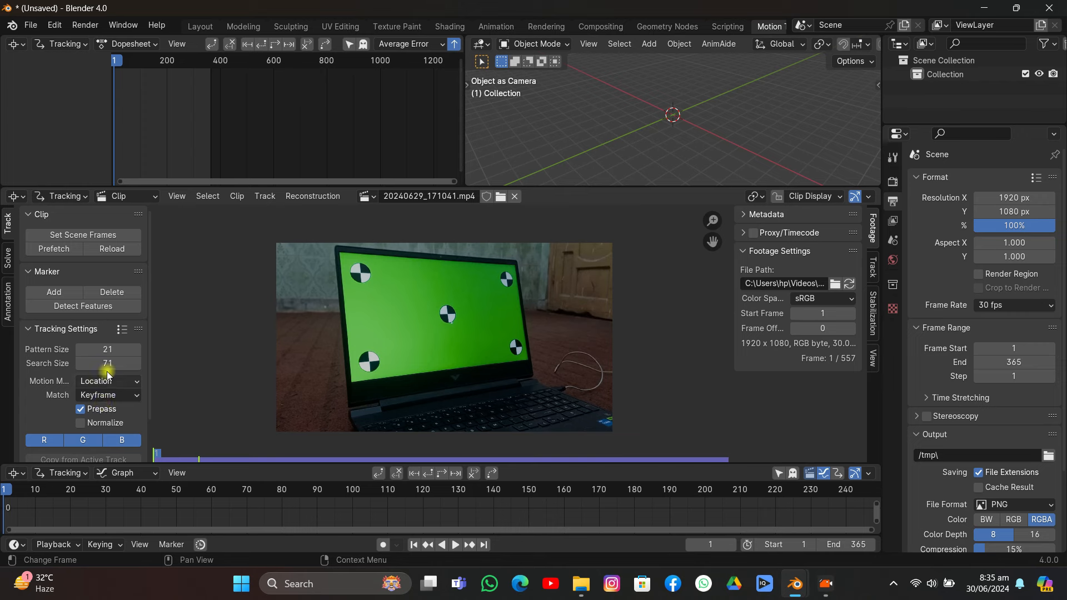
left_click_drag(107, 363, 102, 341)
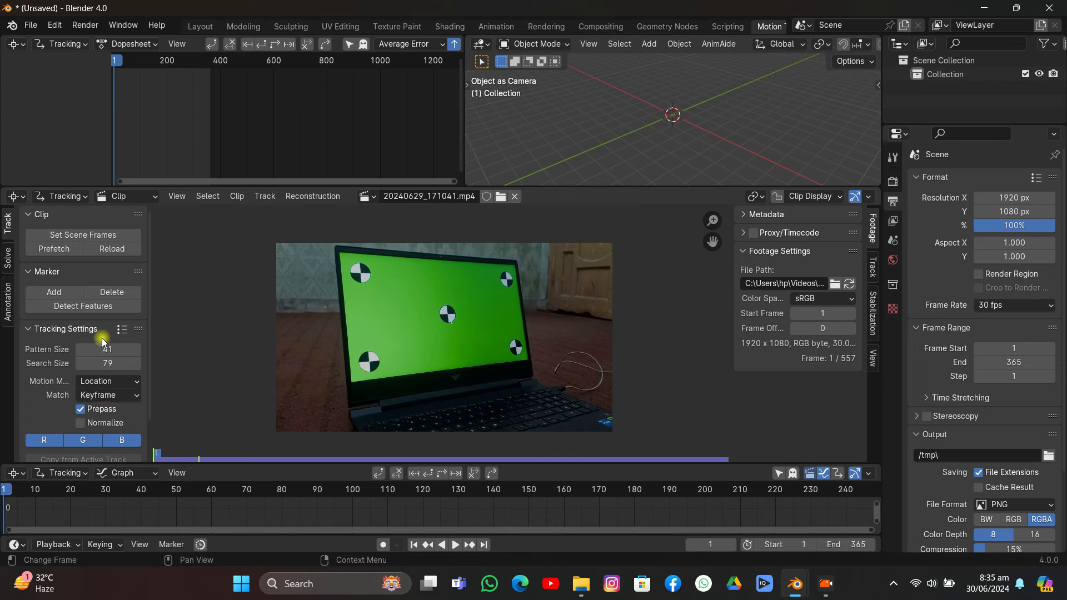
- Detect features on frame 1 of the clip and track the markers forward
left_click(83, 306)
key("Home")
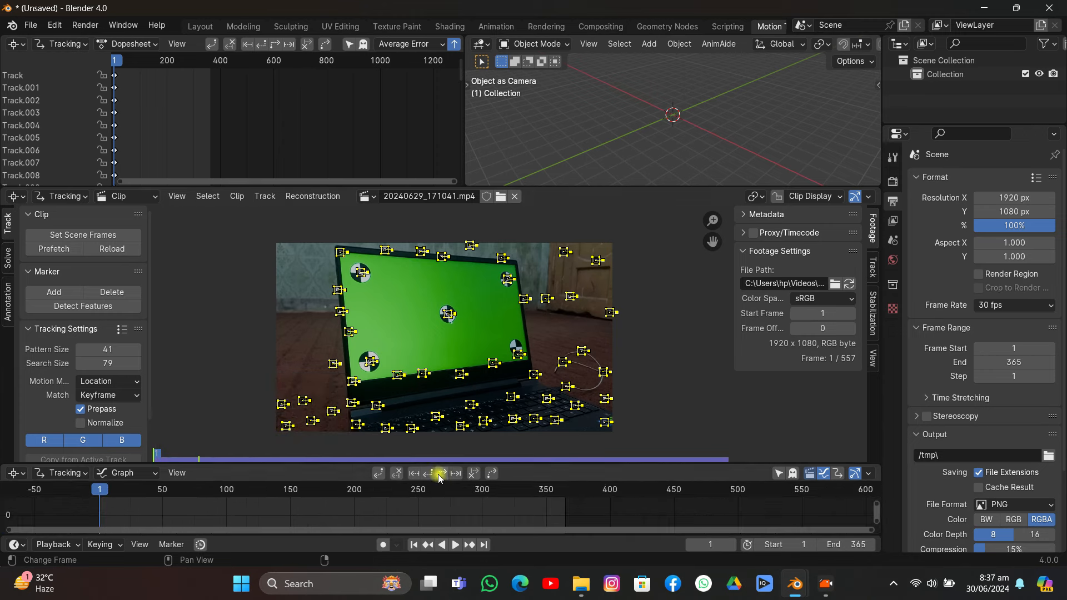
key("ctrl+t")
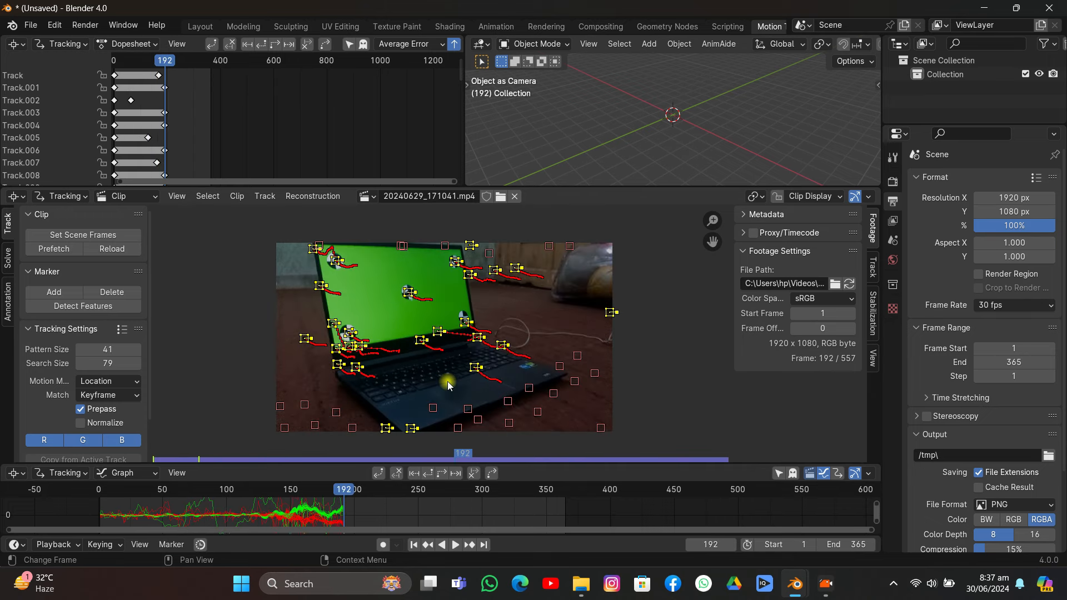
- Detect additional features at frames 192 and 227, tracking all markers forward from each of those frames
left_click(83, 306)
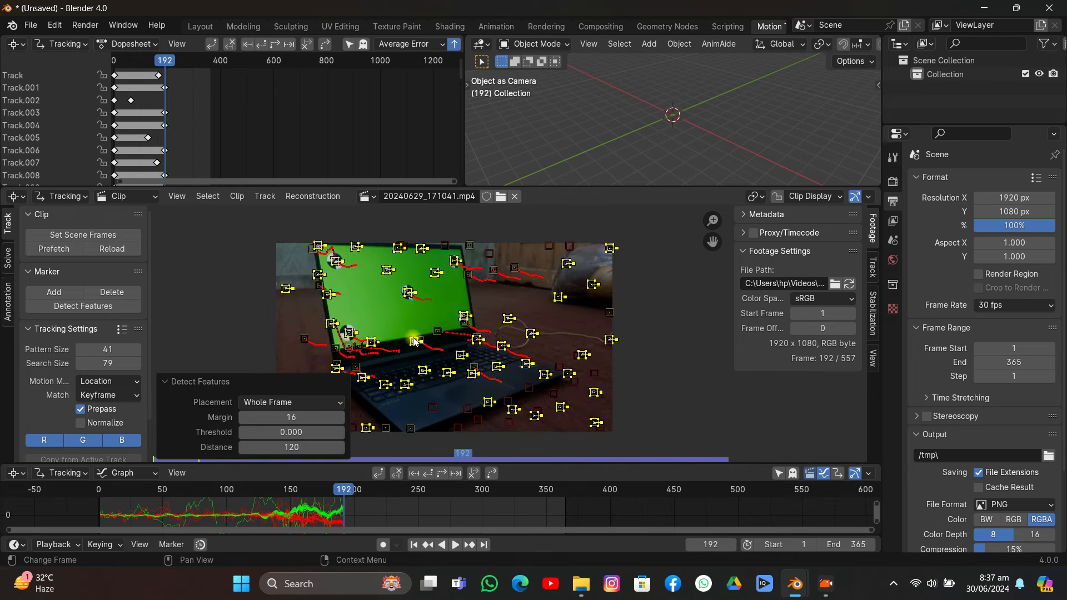
key("a")
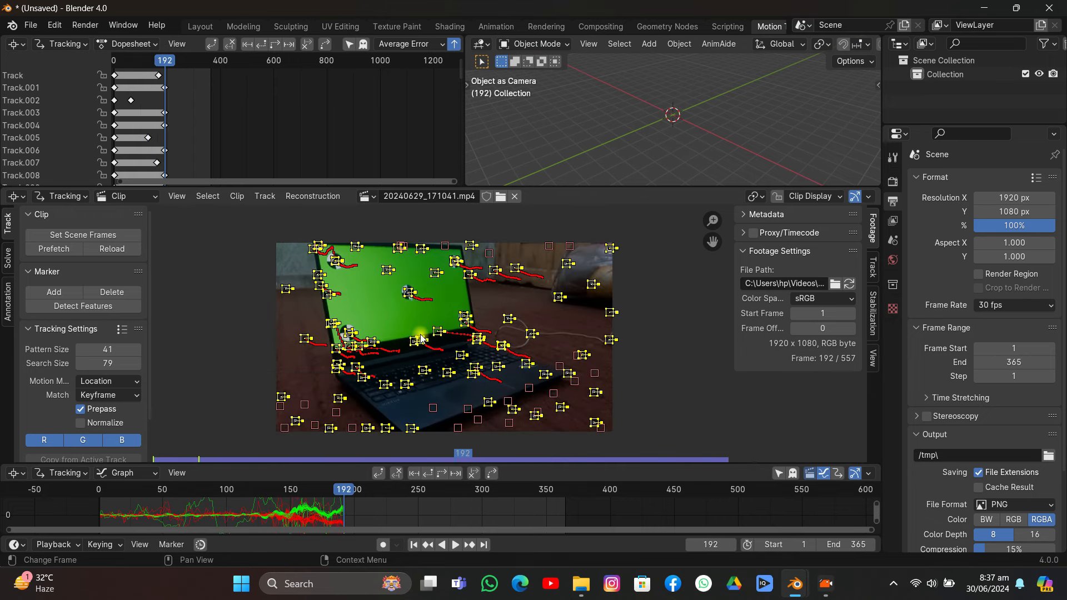
left_click(443, 473)
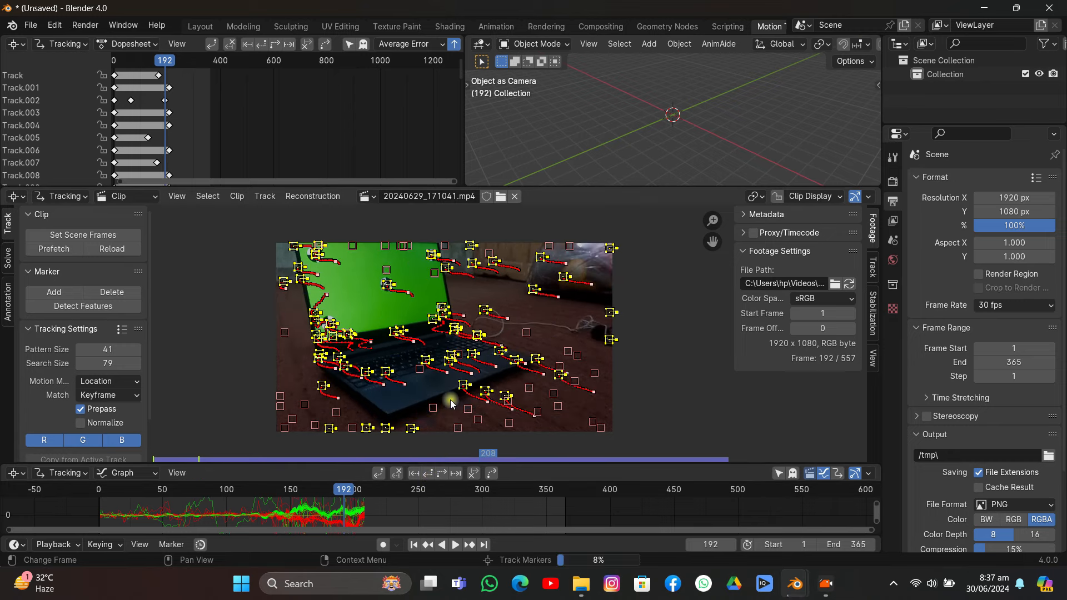
left_click(90, 307)
key("a")
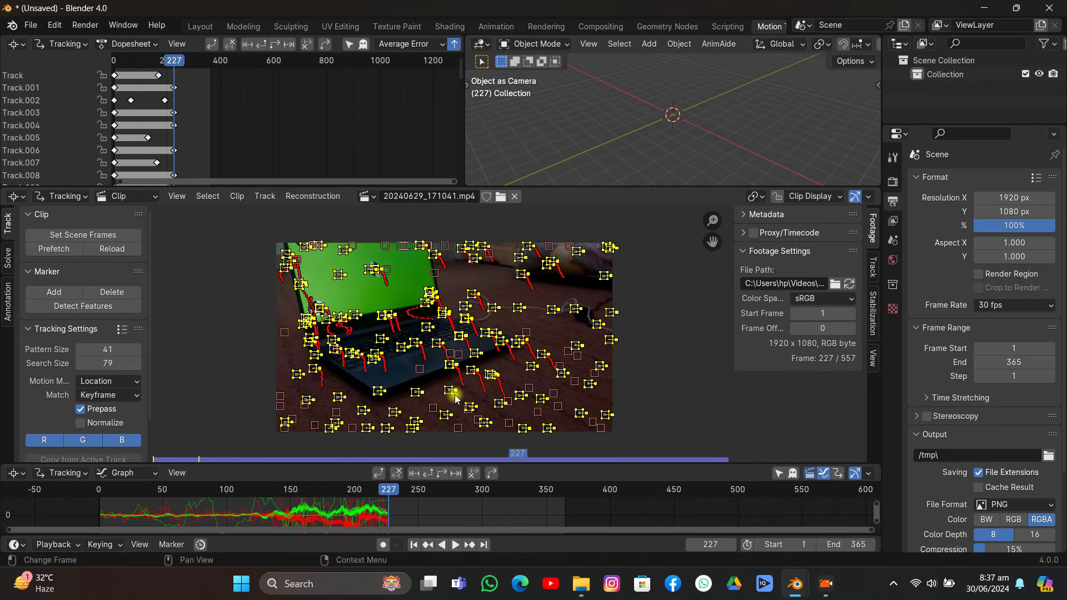
left_click(442, 473)
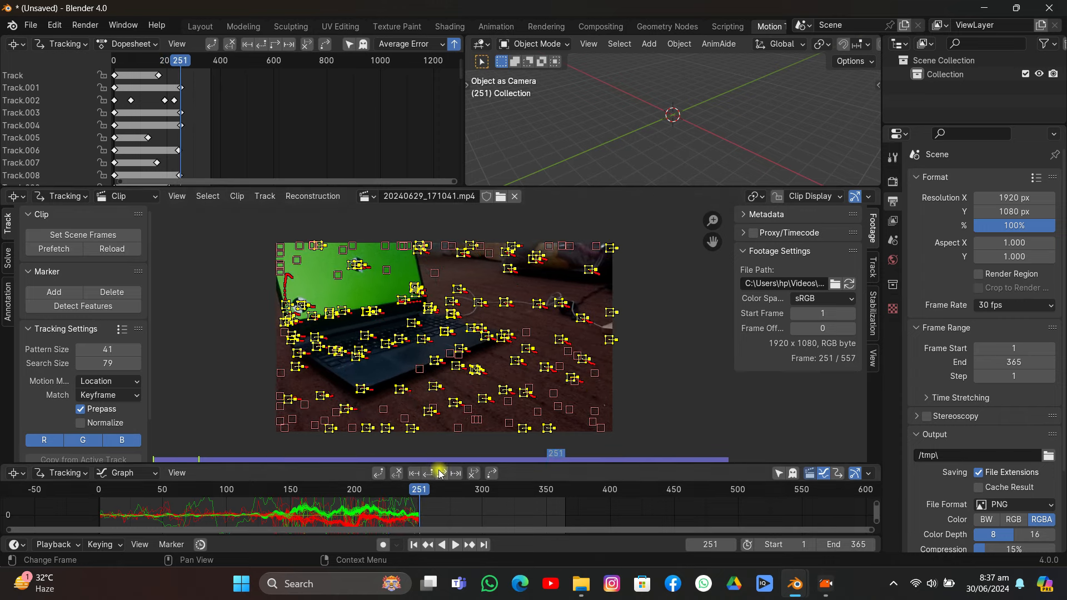
- Detect additional features at frames 285 and 330, tracking all markers forward from each until end frame 365
left_click(92, 307)
key("a")
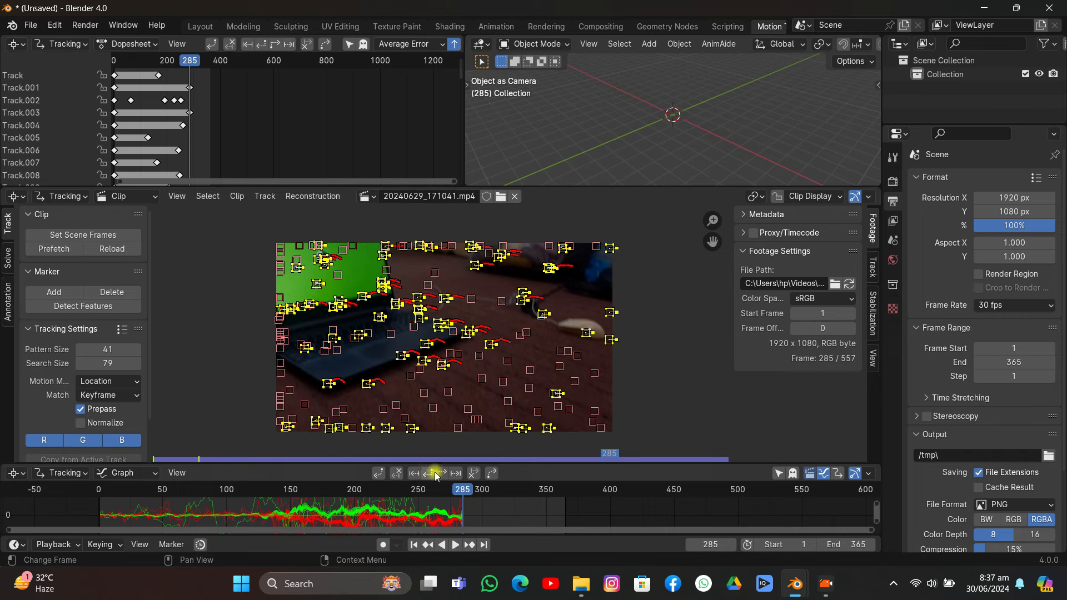
left_click(439, 476)
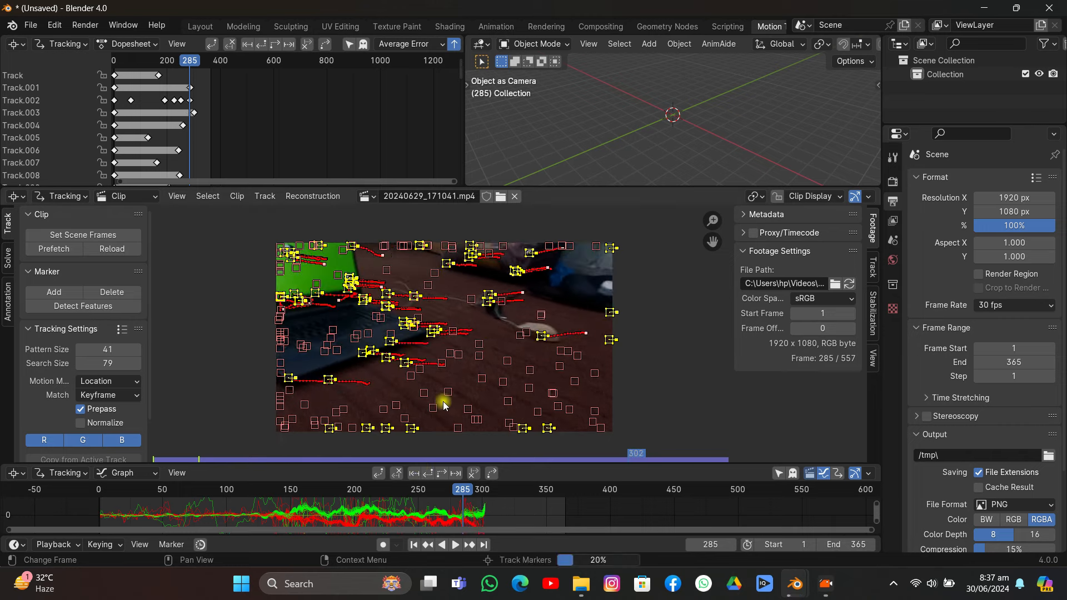
left_click(87, 307)
key("a")
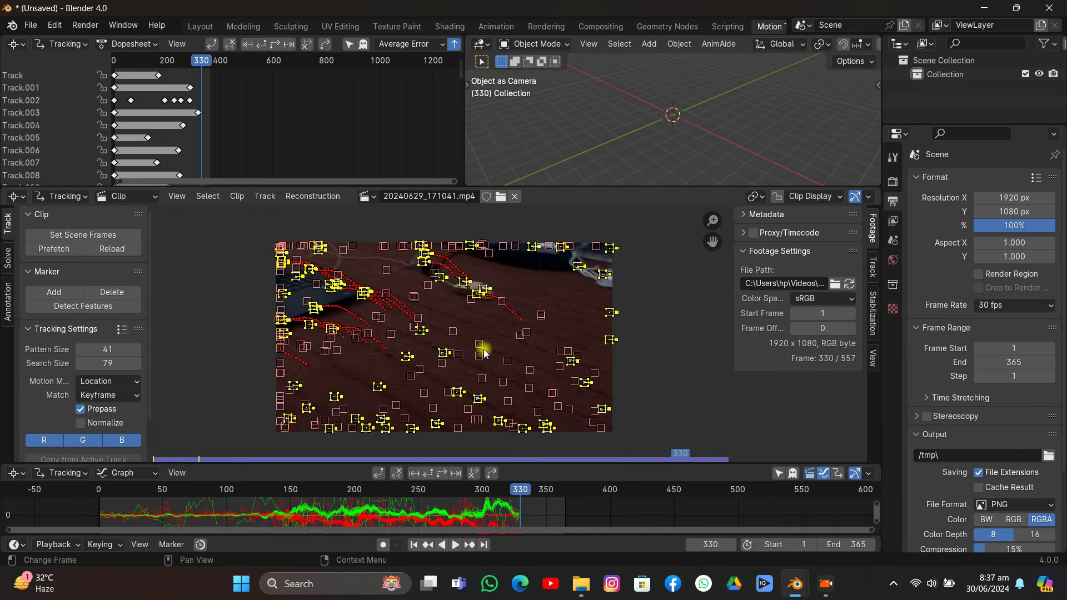
left_click(443, 474)
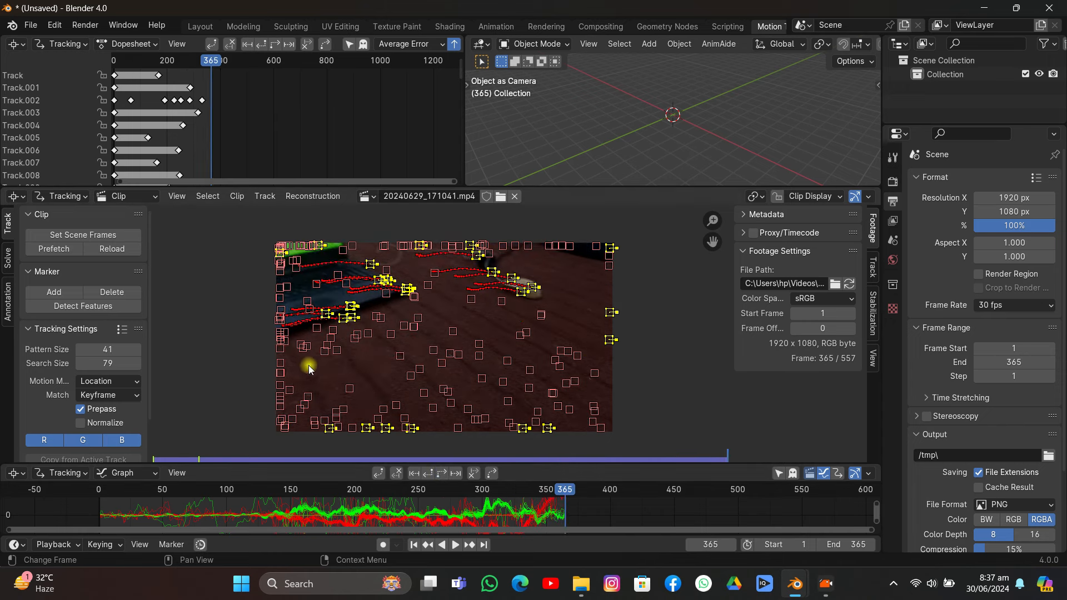
- Detect features on end frame 365 and track the new markers backward
left_click(111, 306)
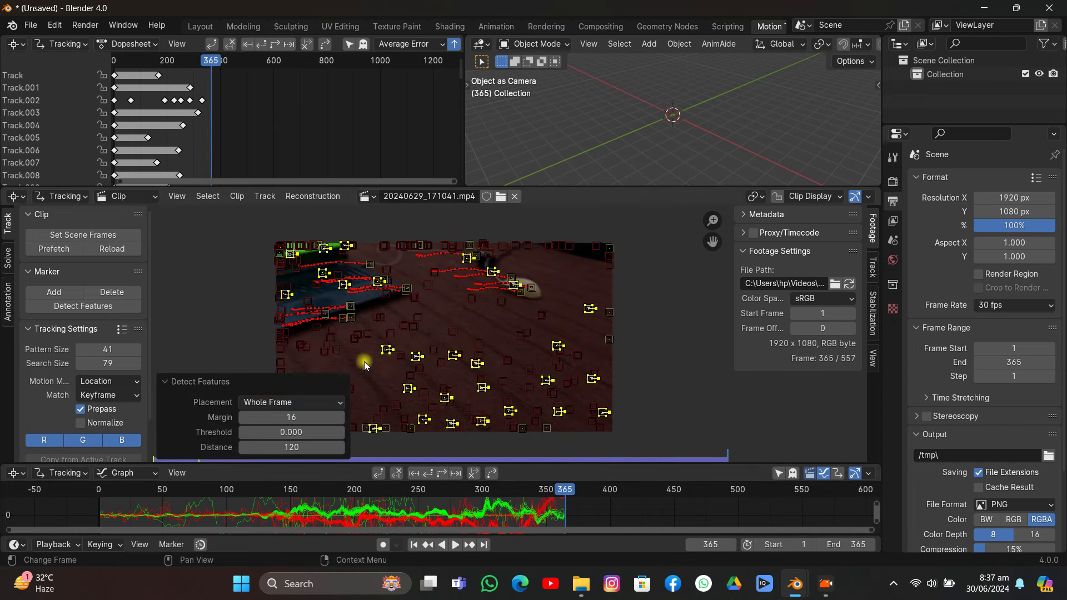
left_click(427, 474)
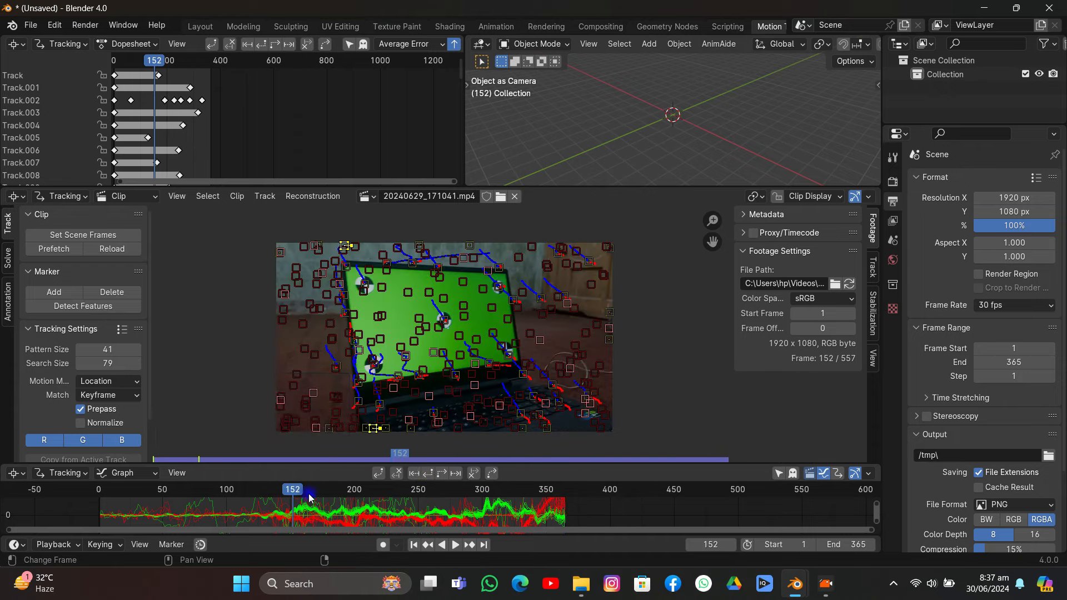
- Detect new features at frame 299 with the existing markers deselected, and track them backward and forward from there
left_click_drag(304, 500, 481, 504)
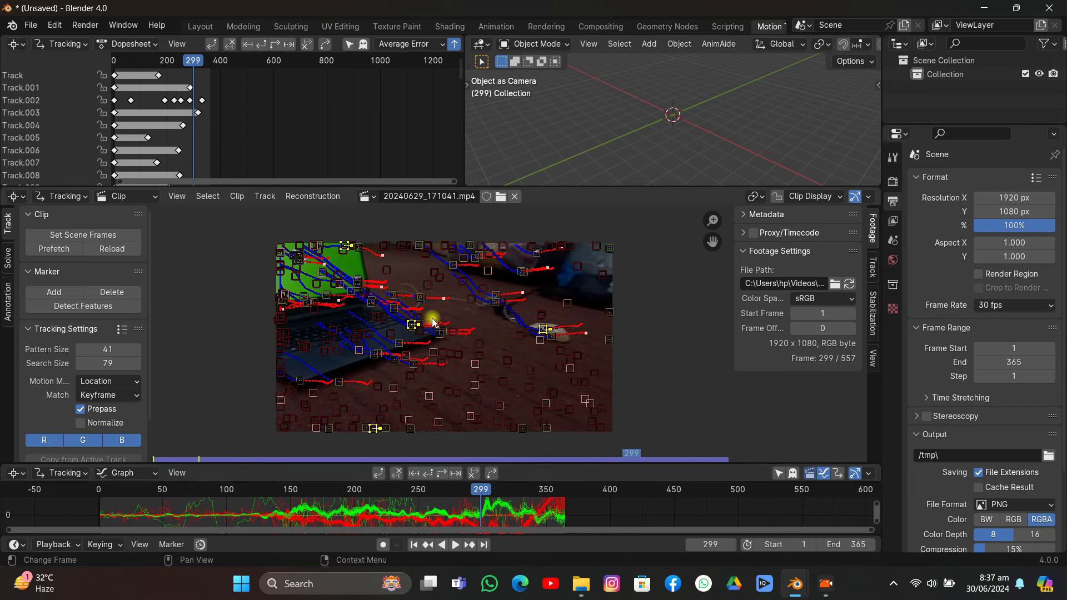
left_click(258, 349)
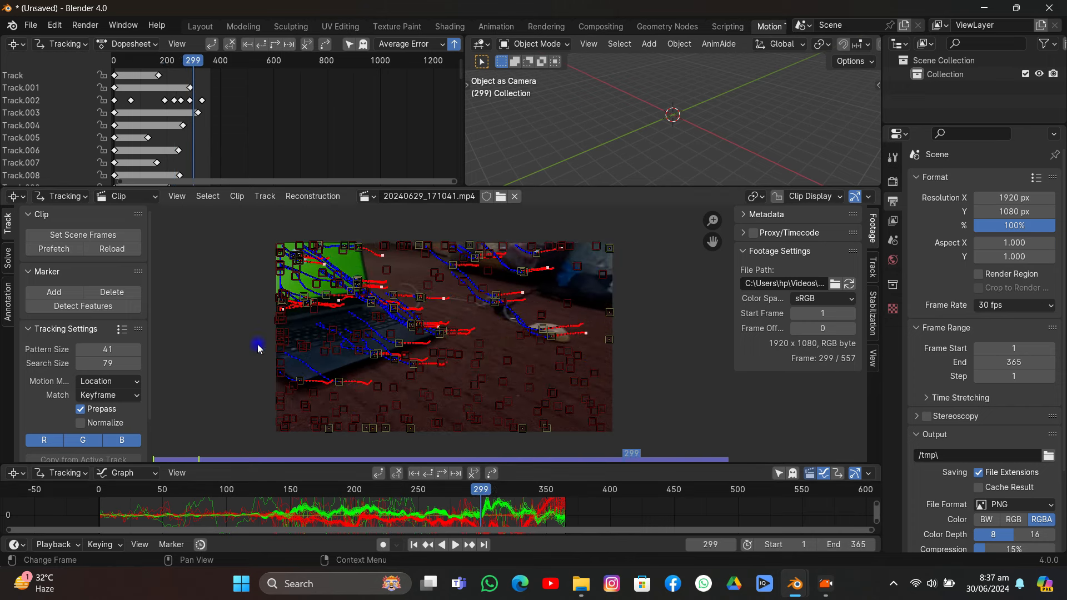
left_click(100, 310)
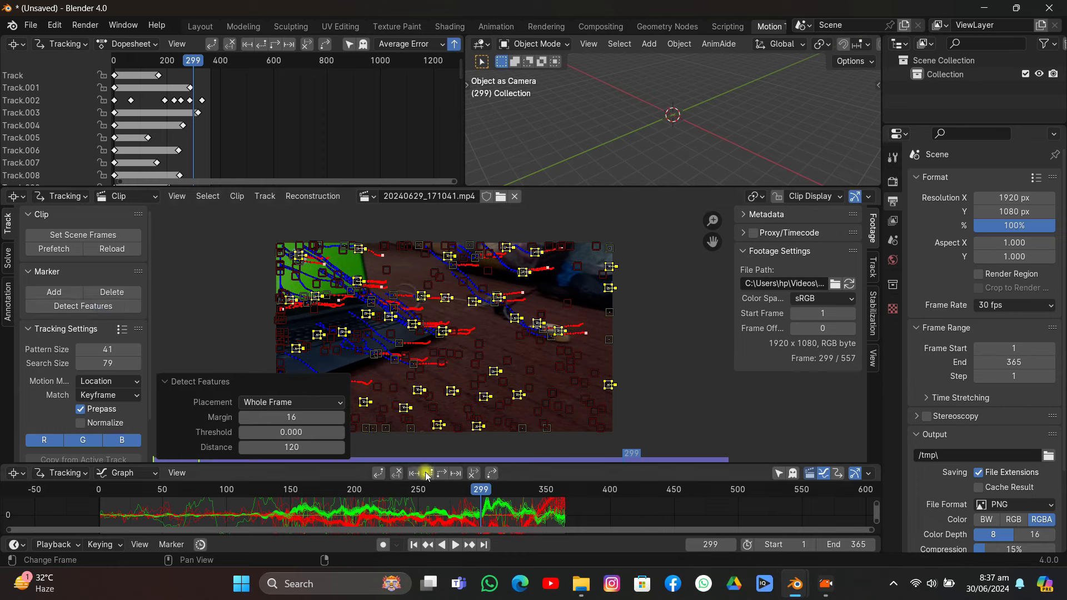
key("shift+Left")
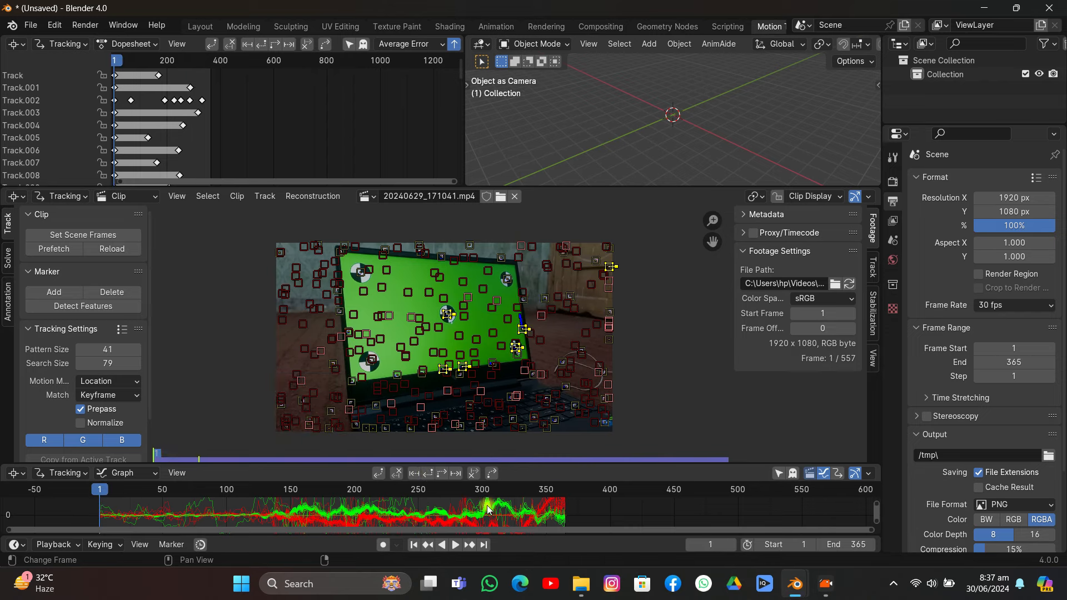
left_click_drag(445, 491, 483, 507)
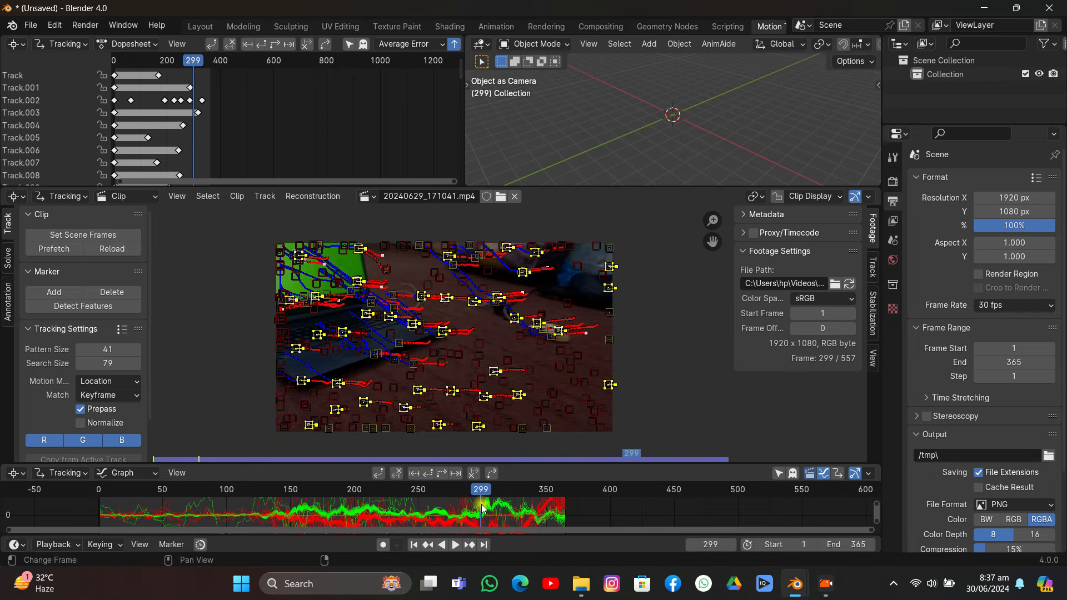
left_click(441, 475)
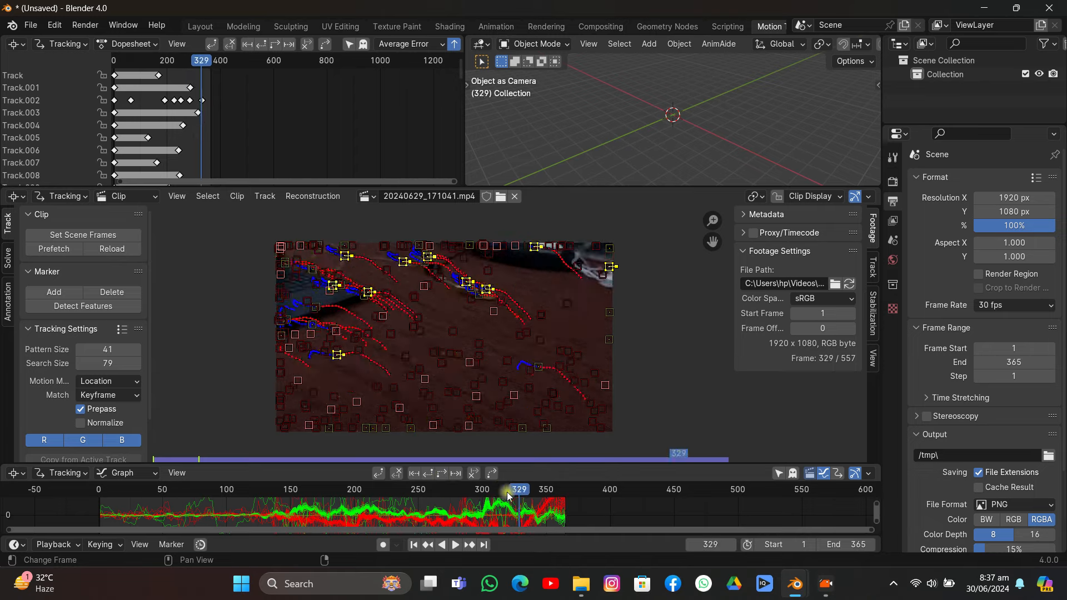
- Detect new features at frame 325 with the existing markers deselected, track them forward, and return to frame 325
mouse_move(507, 496)
left_mouse_down()
mouse_move(215, 492)
mouse_move(326, 502)
mouse_move(373, 525)
mouse_move(497, 522)
mouse_move(567, 503)
mouse_move(514, 514)
left_mouse_up()
key("a")
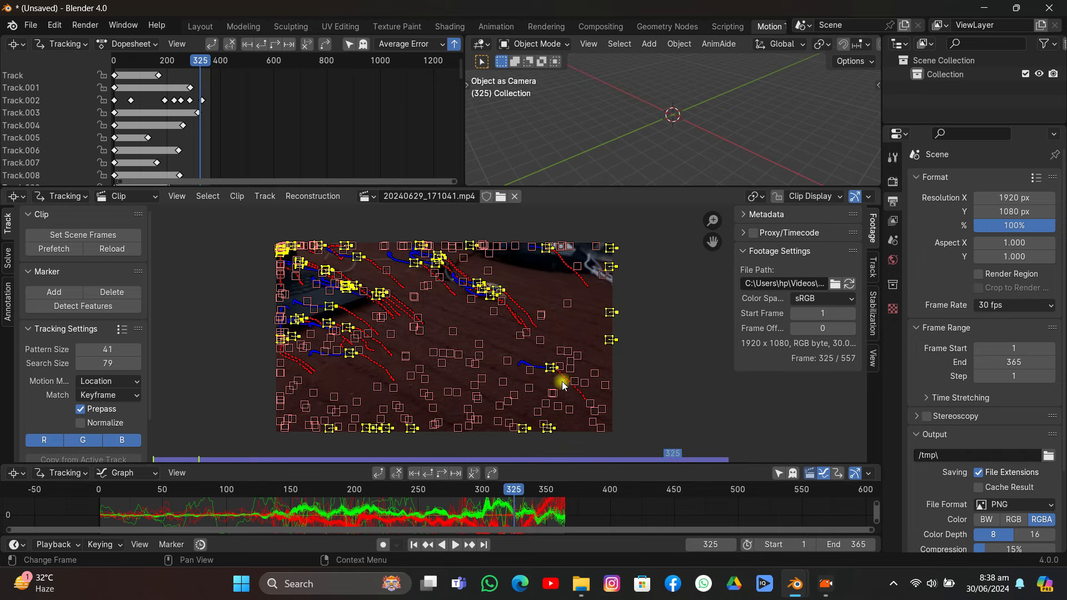
left_click(197, 377)
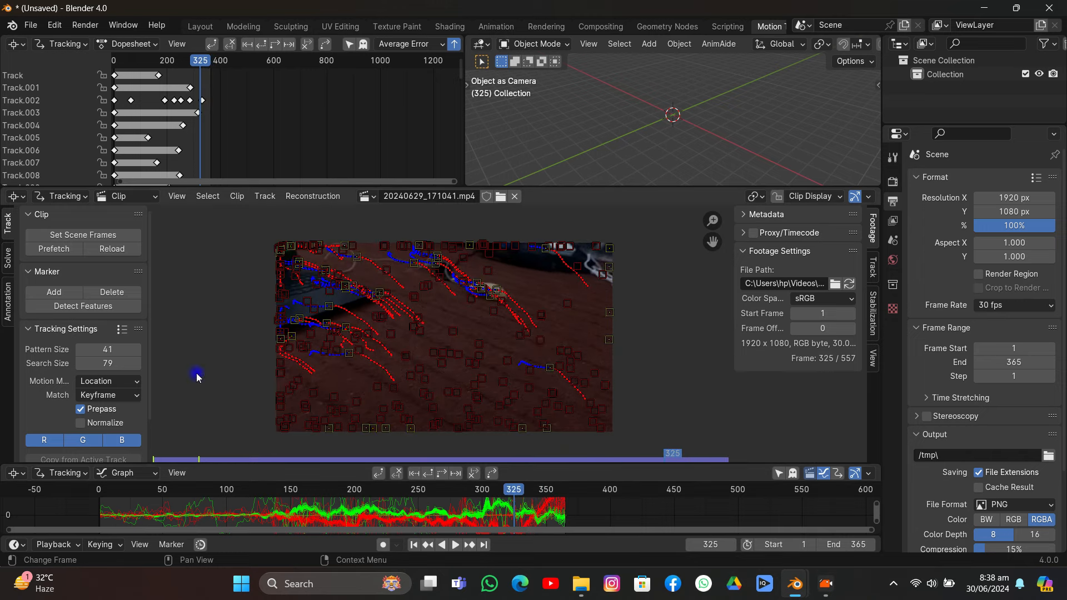
left_click(50, 305)
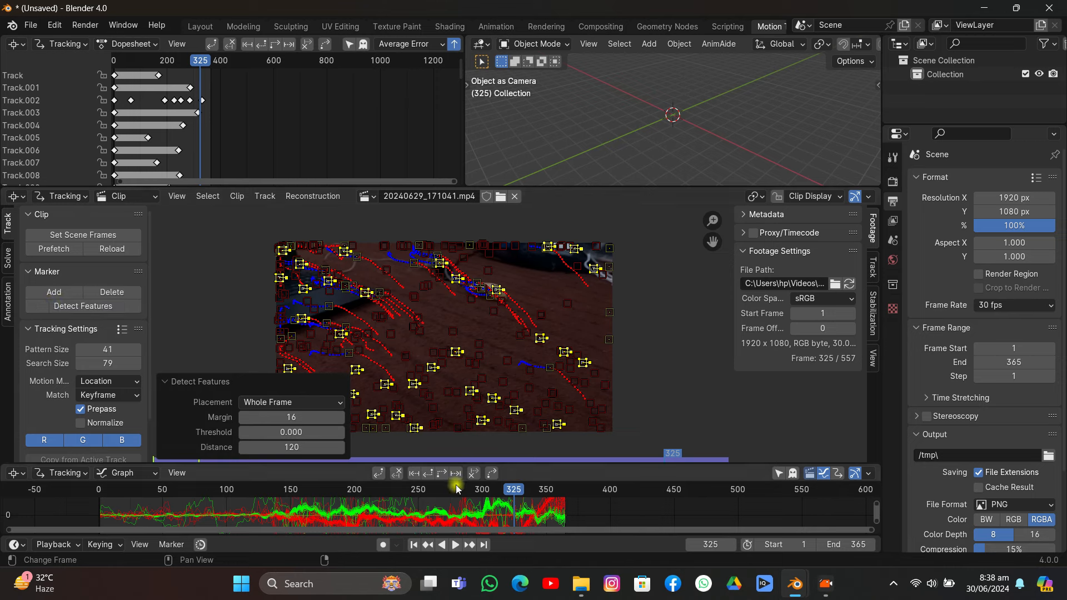
left_click(442, 473)
left_click_drag(556, 492, 515, 504)
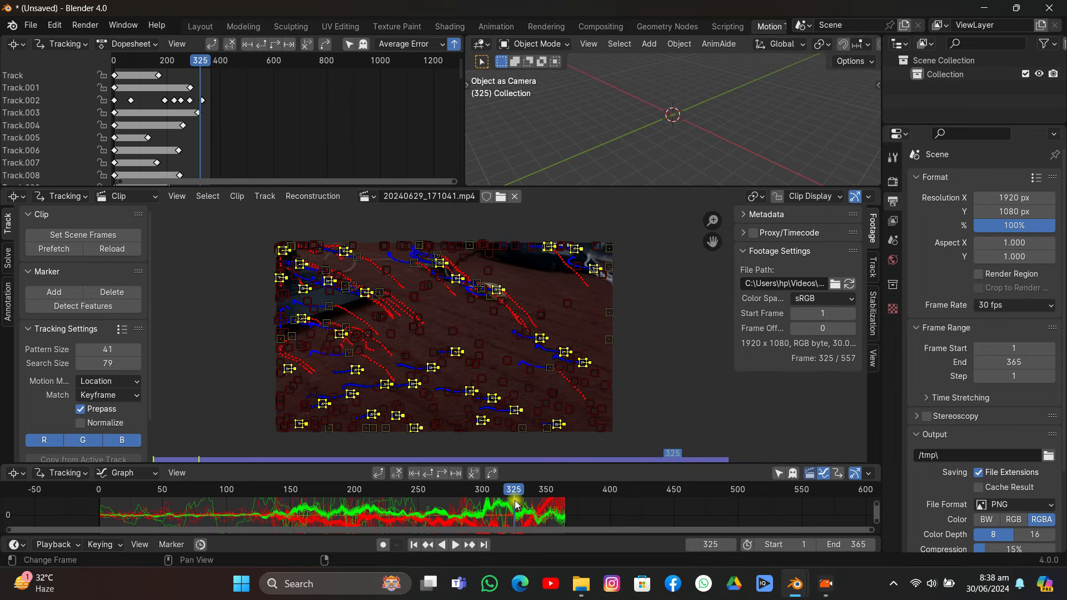
- Move to frame 113, enlarge the graph area, and delete the red outlier curve that spikes near frame 170
left_click(430, 475)
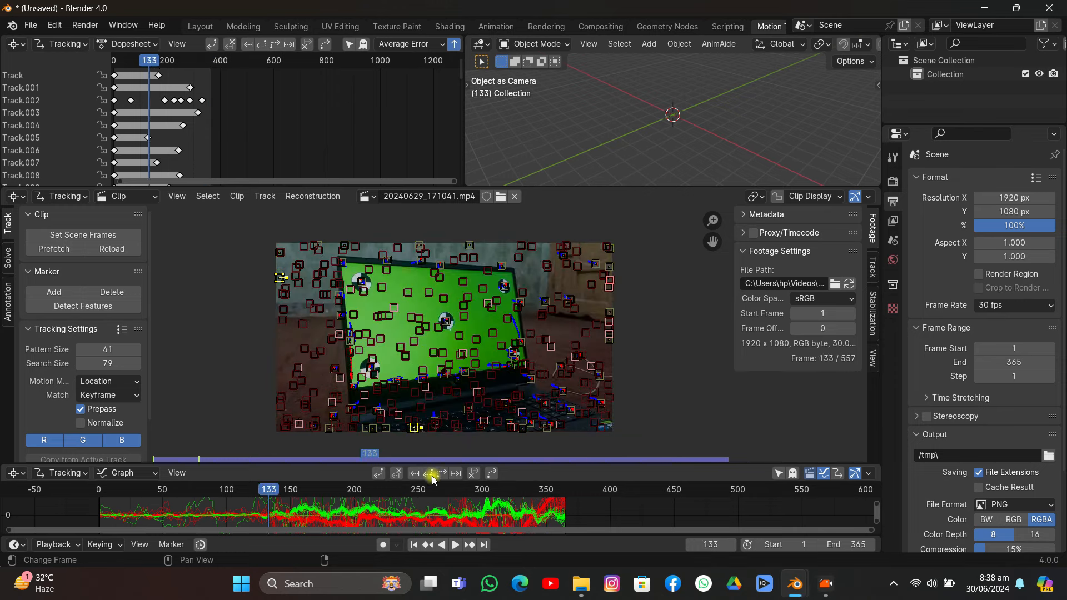
left_click_drag(291, 495, 243, 548)
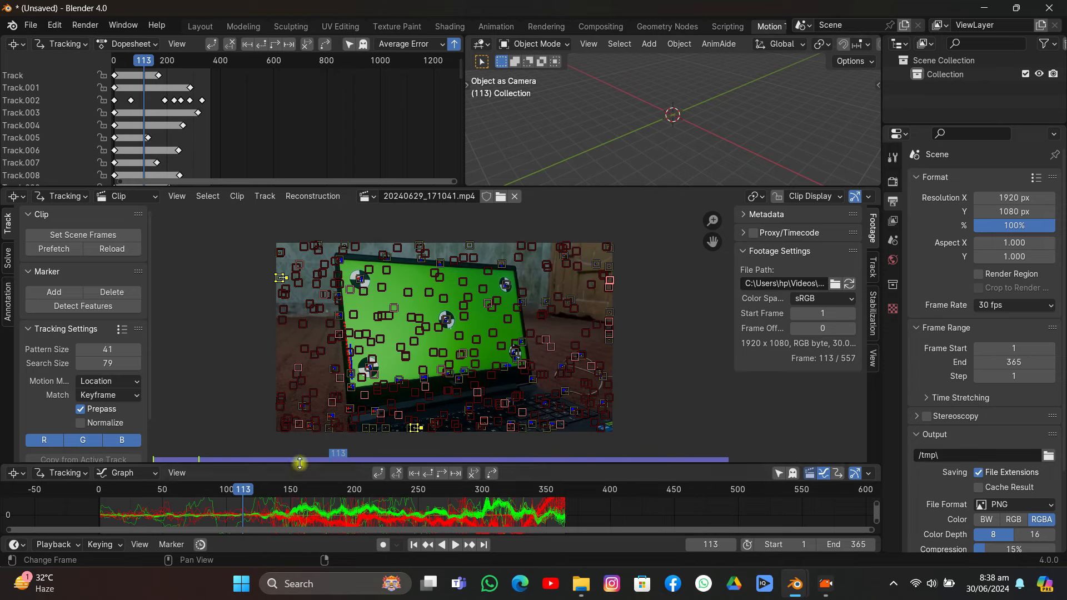
left_click_drag(299, 463, 300, 367)
scroll(280, 448, "down", 3)
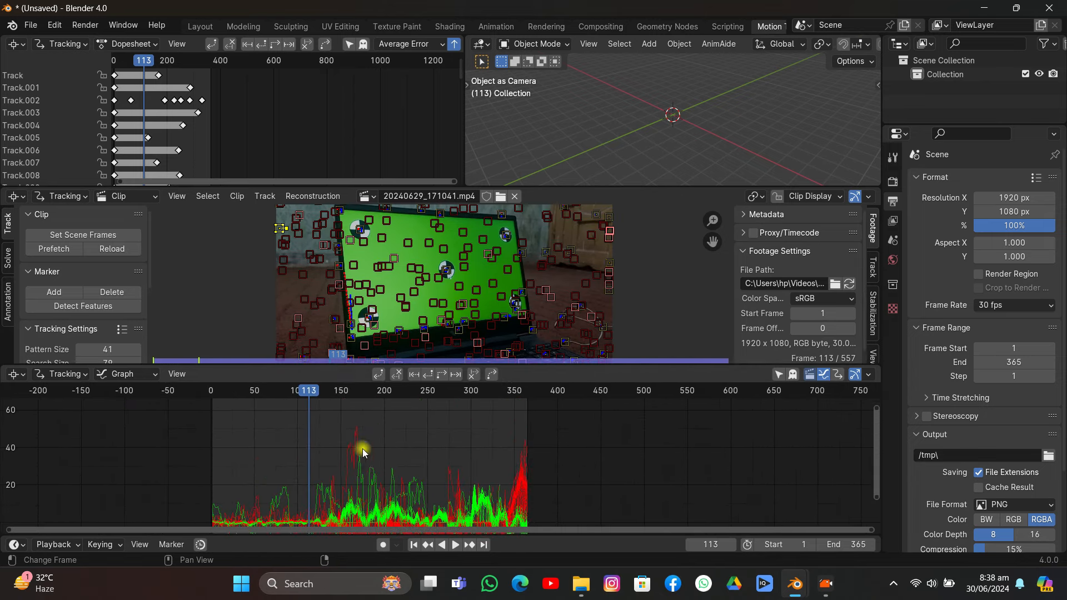
left_click(357, 443)
key("x")
left_click(363, 446)
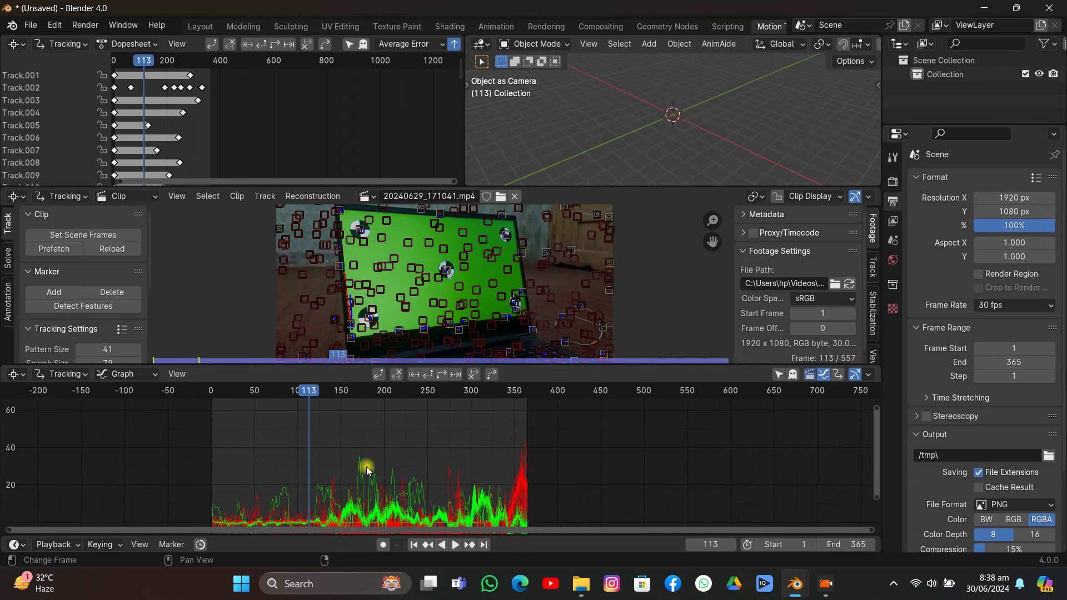
- Delete the green outlier curves that spike above the main bundle between about frames 170 and 210
left_click(367, 470)
key("x")
left_click(362, 469)
left_click(374, 470)
key("x")
left_click(380, 471)
left_click(389, 472)
key("x")
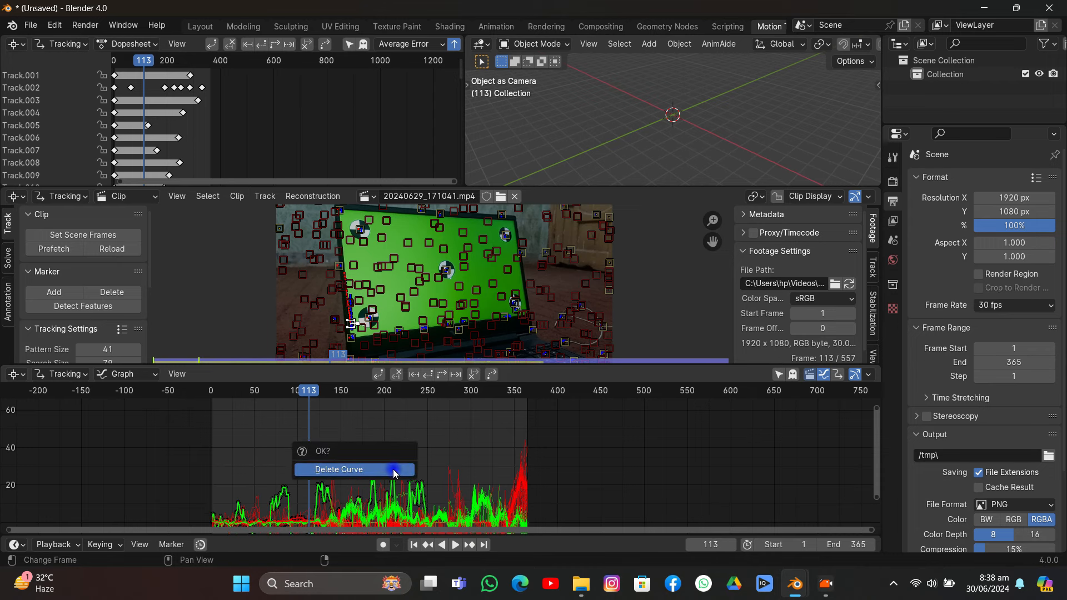
left_click(393, 471)
- Delete further outlier curves, including the red one that spikes near the end of the frame range
left_click(382, 482)
key("x")
left_click(381, 481)
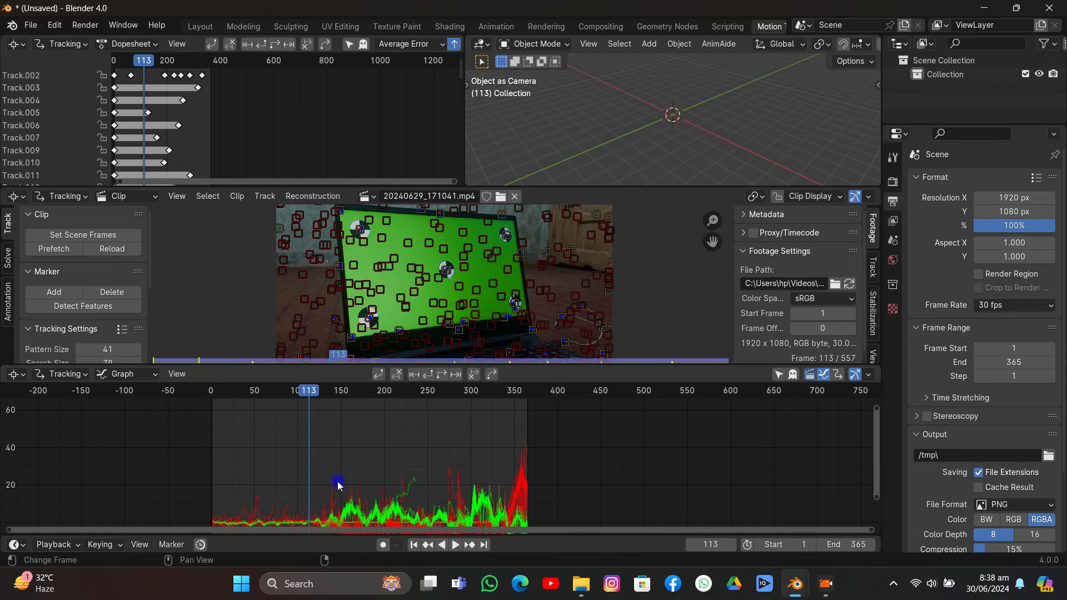
key("x")
left_click(332, 482)
key("x")
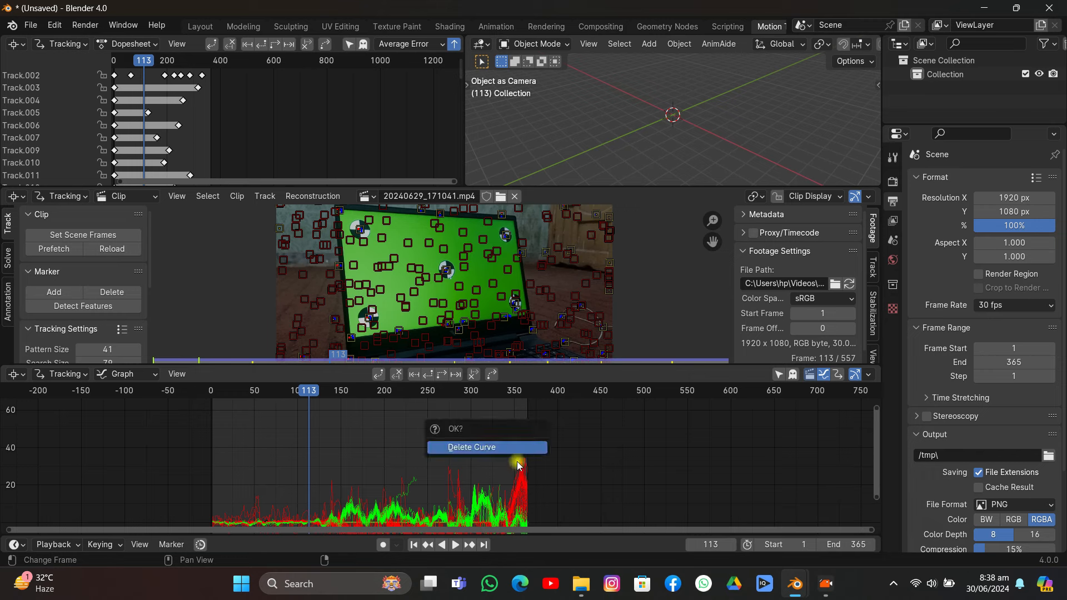
left_click(522, 450)
scroll(520, 490, "down", 5)
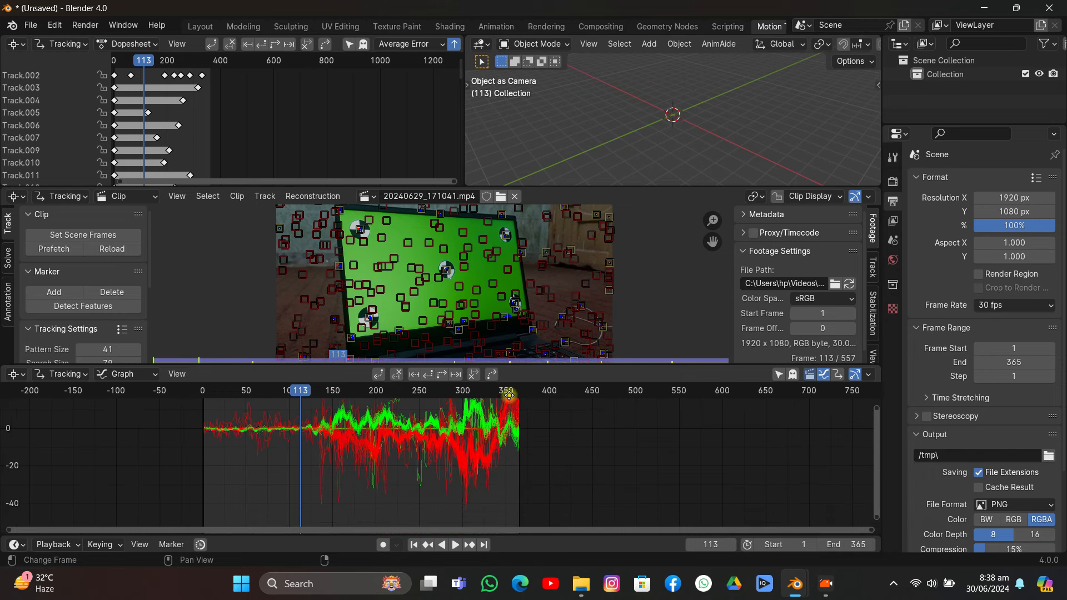
middle_click_drag(449, 458, 467, 475)
- Set the solve keyframes to A 24 and B 135, and refine focal length, optical center and radial distortion
left_click(8, 258)
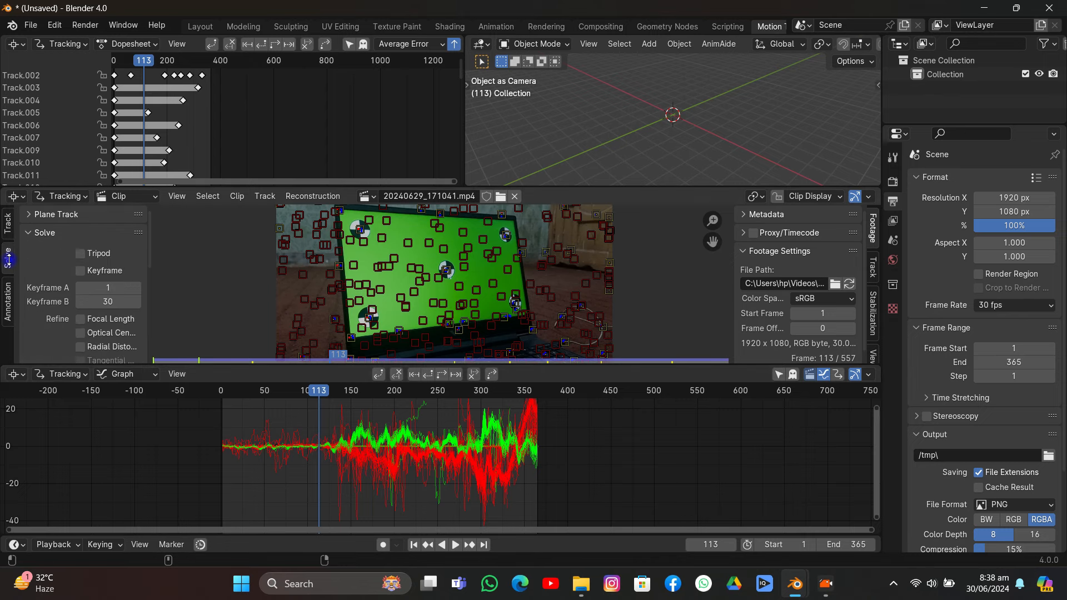
left_click_drag(183, 365, 183, 470)
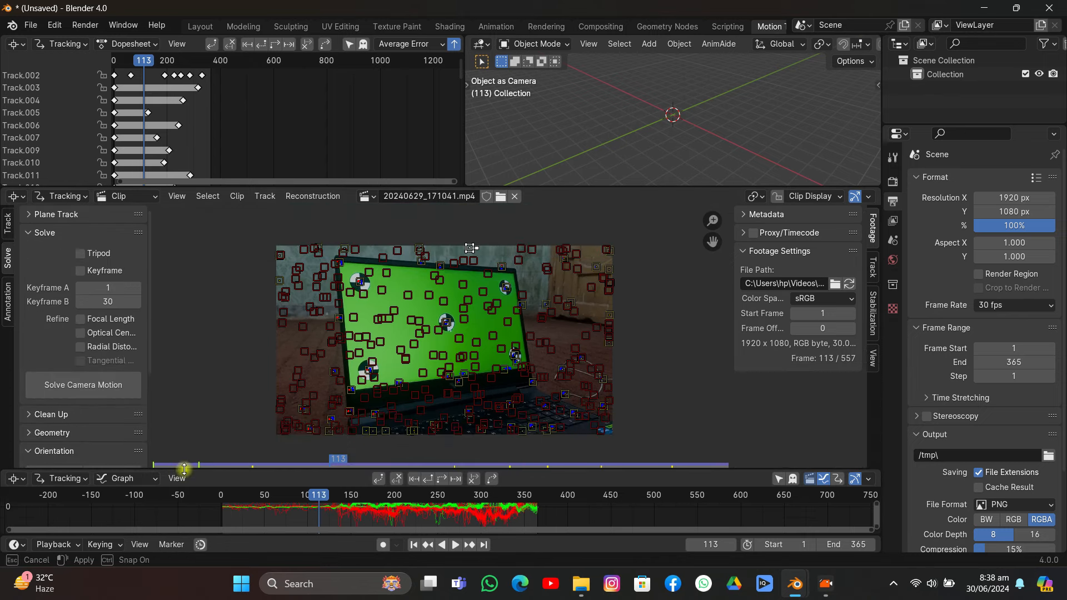
mouse_move(104, 288)
left_mouse_down()
mouse_move(161, 301)
mouse_move(120, 302)
left_mouse_up()
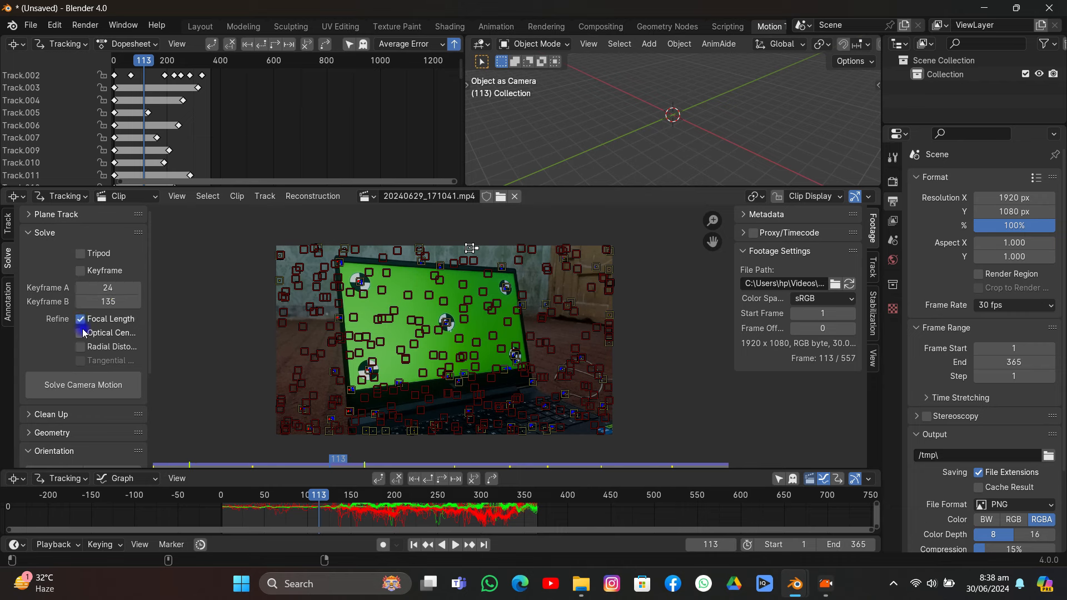
left_click_drag(82, 333, 82, 348)
- Scrub the footage for a range with clear camera movement, and set solve Keyframe A to 112 and Keyframe B to 198
left_click_drag(333, 497, 384, 542)
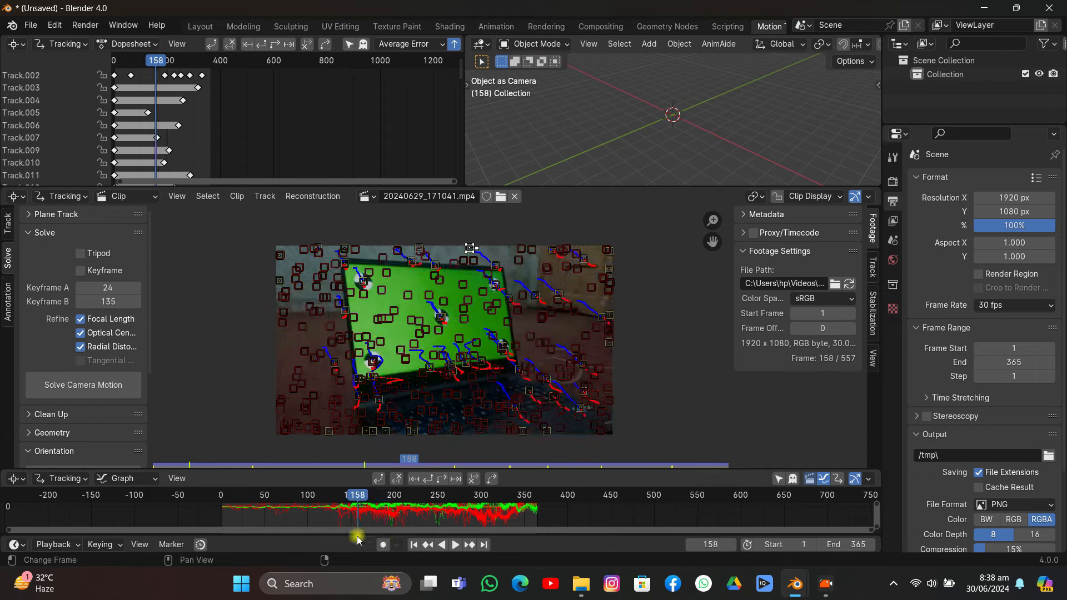
left_click(469, 544)
left_click(469, 545)
left_click_drag(462, 532, 325, 535)
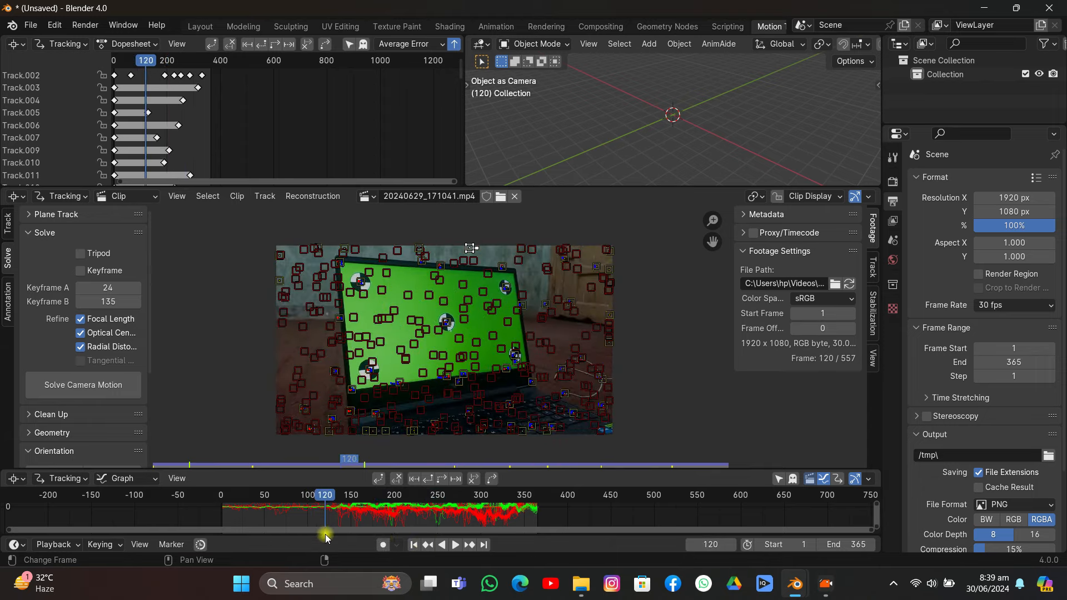
left_click_drag(105, 287, 134, 287)
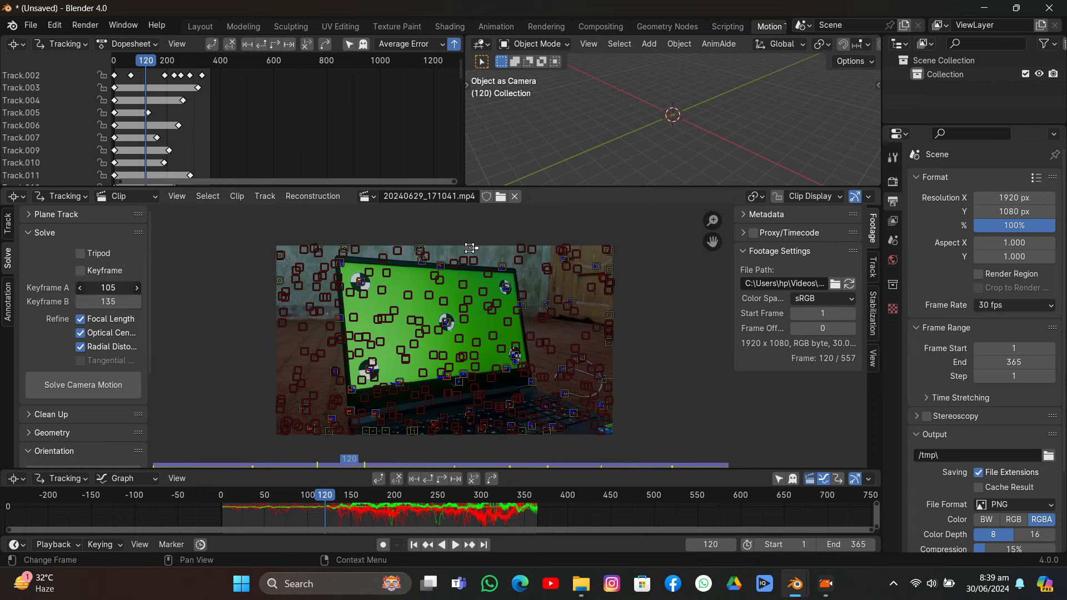
mouse_move(123, 288)
left_mouse_down()
mouse_move(122, 301)
mouse_move(105, 287)
left_mouse_up()
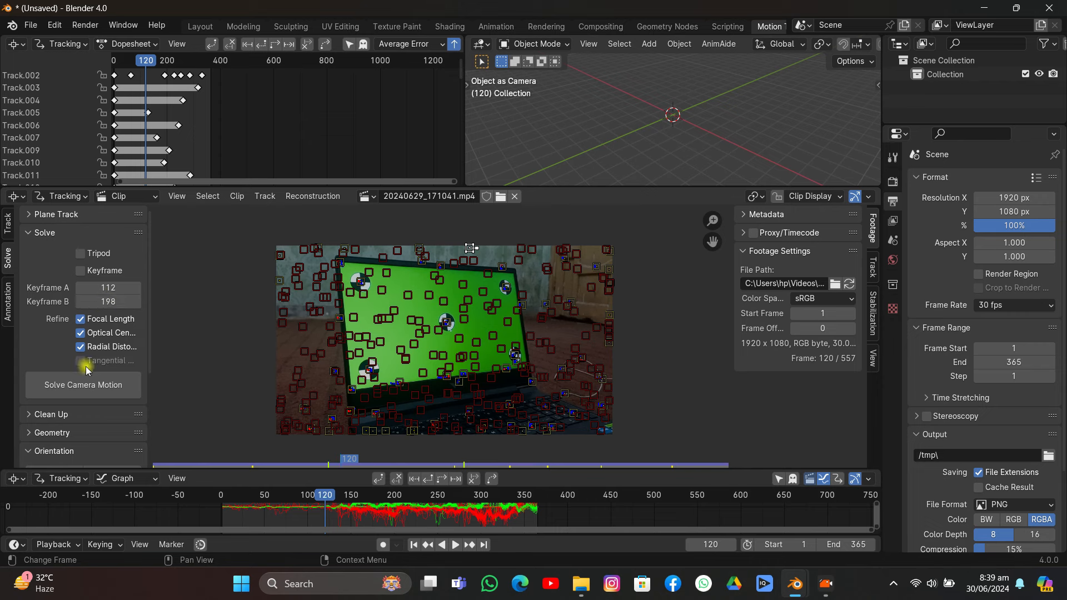
- Solve the camera motion, and filter out and delete the problematic tracks
left_click(82, 384)
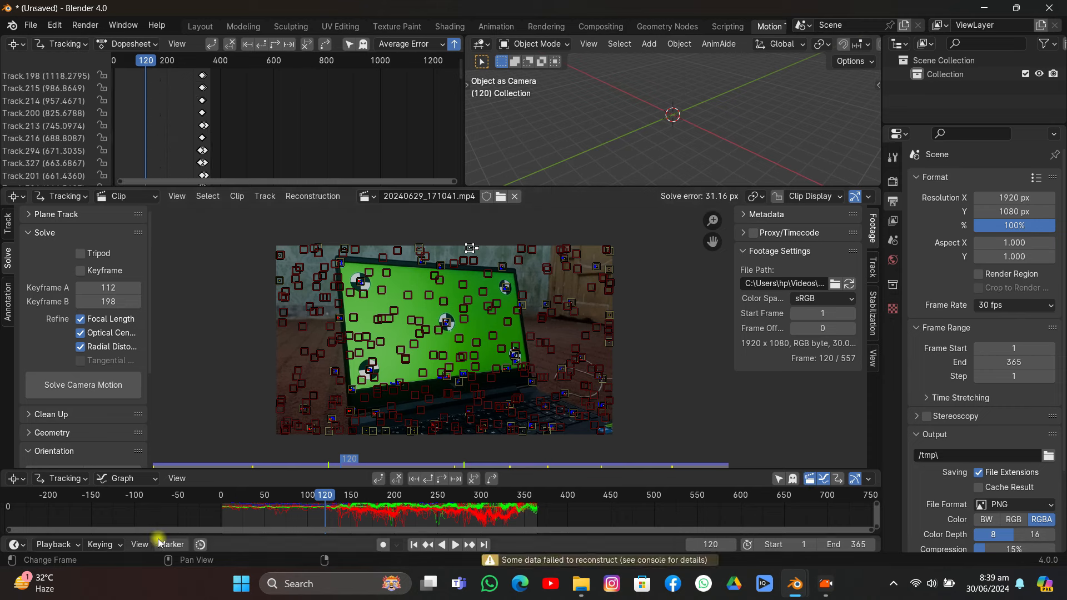
left_click(51, 415)
scroll(58, 410, "down", 5)
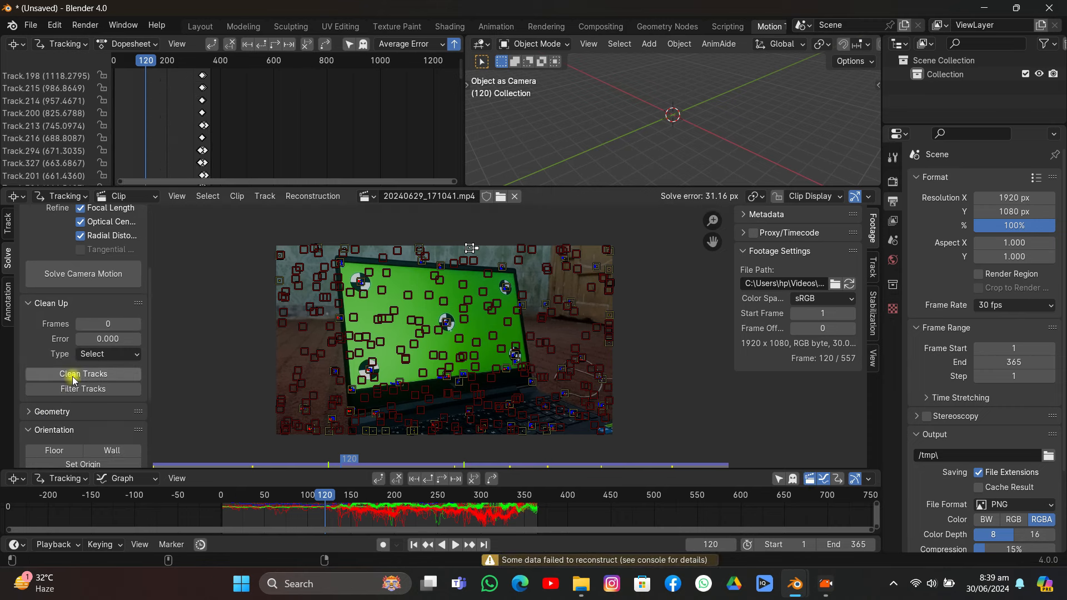
left_click(71, 389)
left_click_drag(302, 454, 428, 454)
left_click(439, 321)
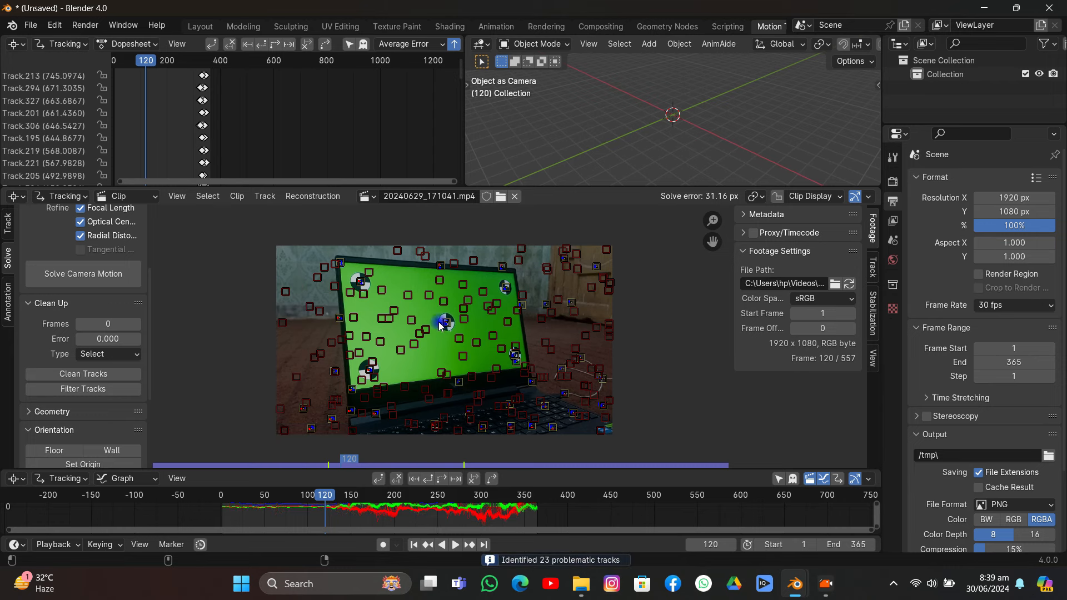
- Solve the camera motion again, and delete the tracks selected by Clean Tracks with a reprojection error threshold of 29
left_click(107, 279)
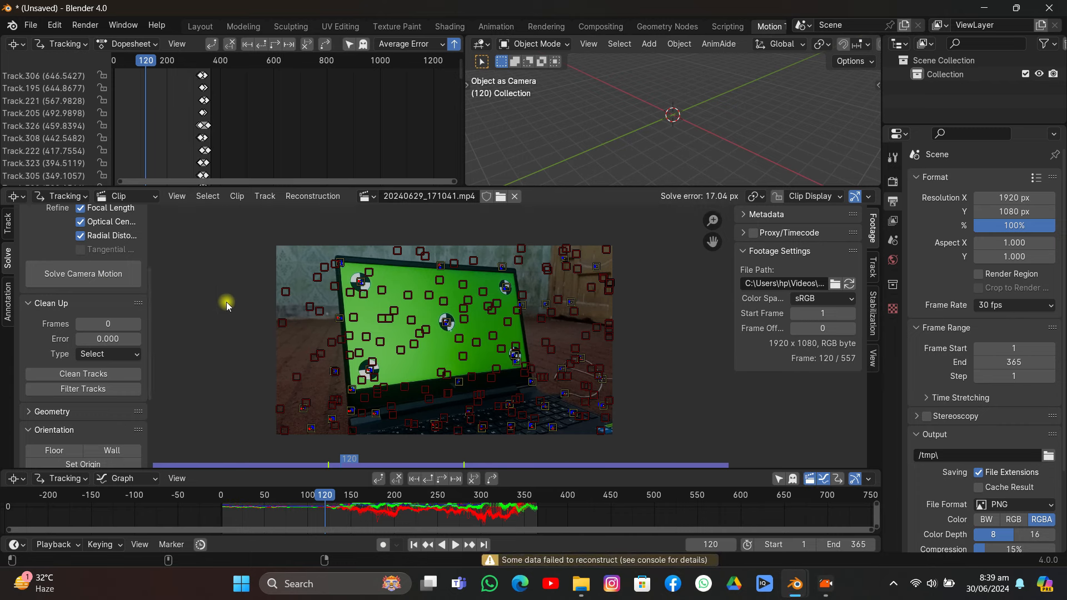
left_click(89, 374)
left_click_drag(258, 433, 366, 433)
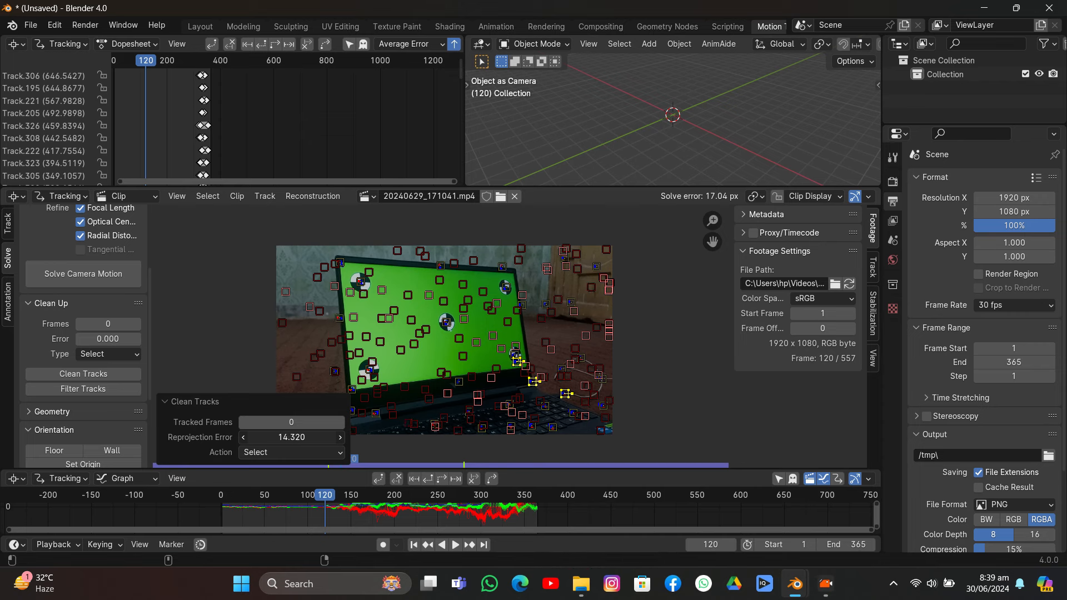
left_click_drag(291, 437, 318, 437)
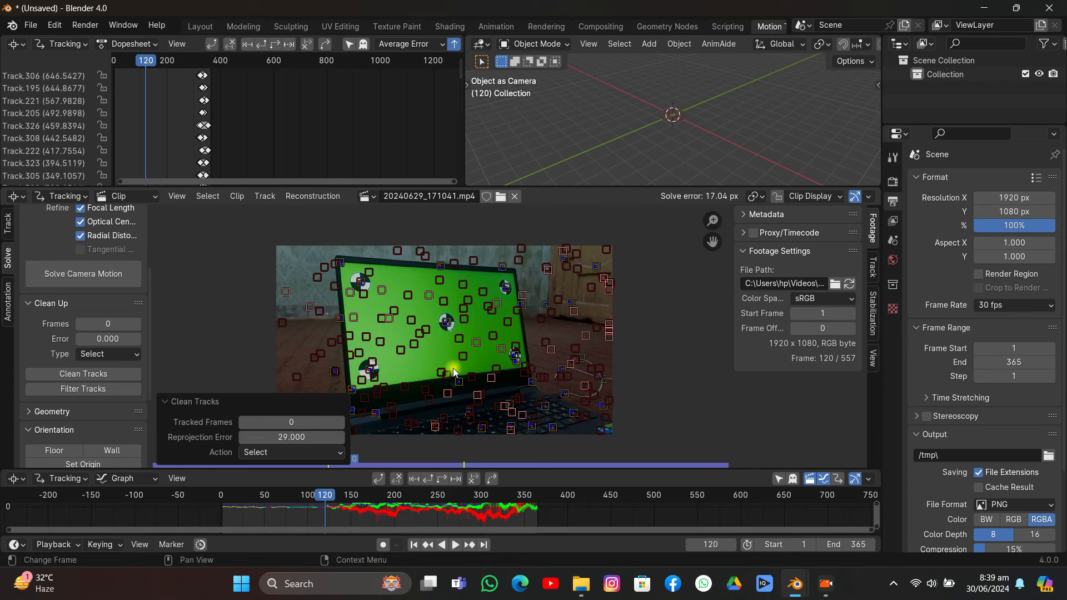
key("x")
left_click(439, 364)
- Re-solve the camera motion, and clean out and delete the tracks above a reprojection error of 6.66
left_click(49, 278)
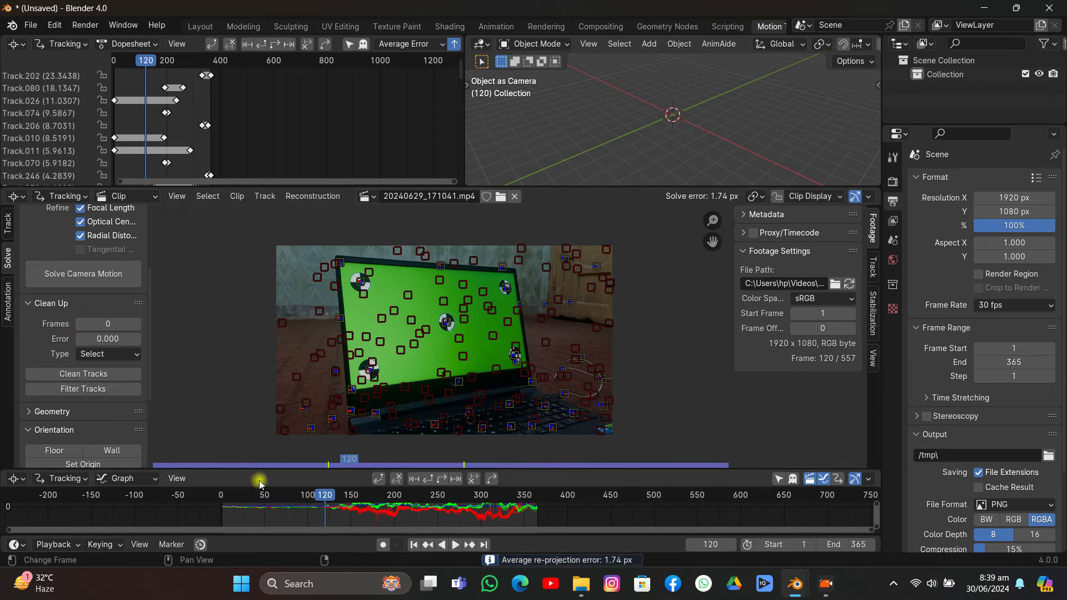
left_click(83, 373)
left_click_drag(266, 437, 367, 438)
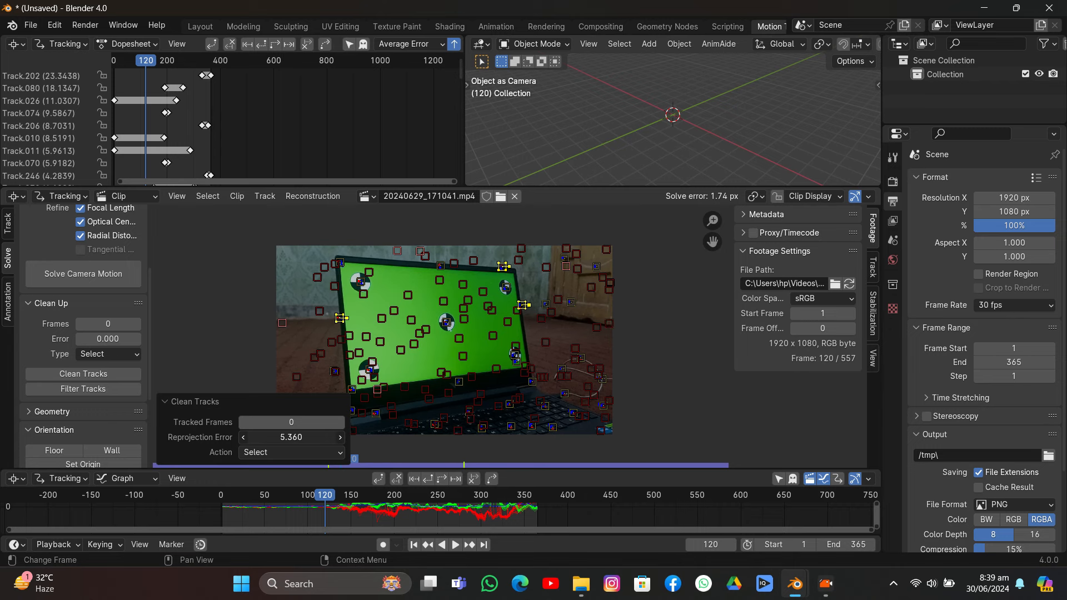
key("x")
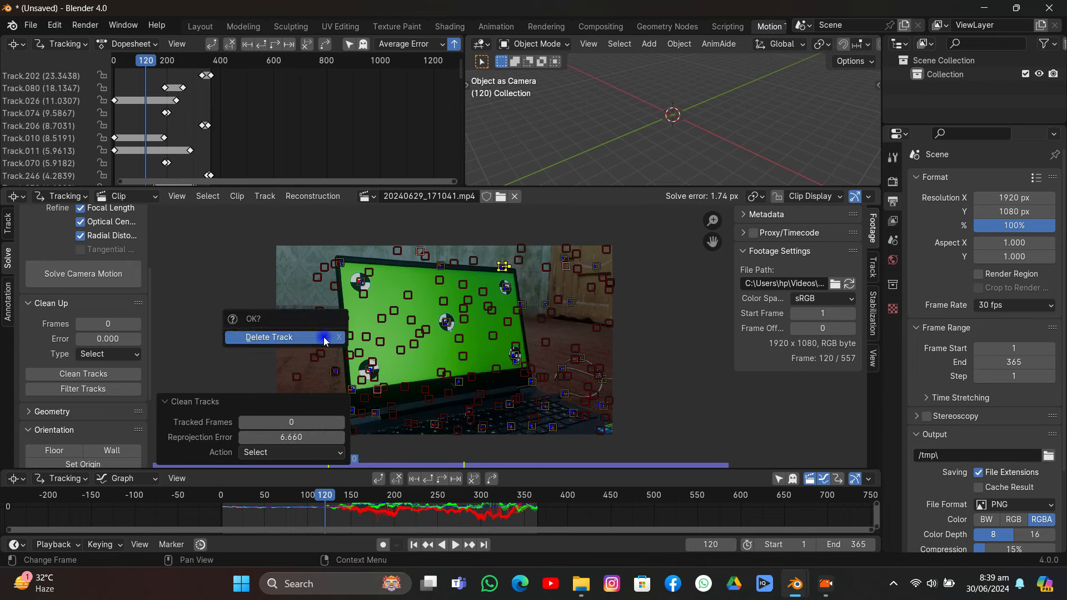
left_click(323, 336)
- Re-solve the camera motion, and run Filter Tracks to select and delete the remaining problematic tracks
left_click(119, 274)
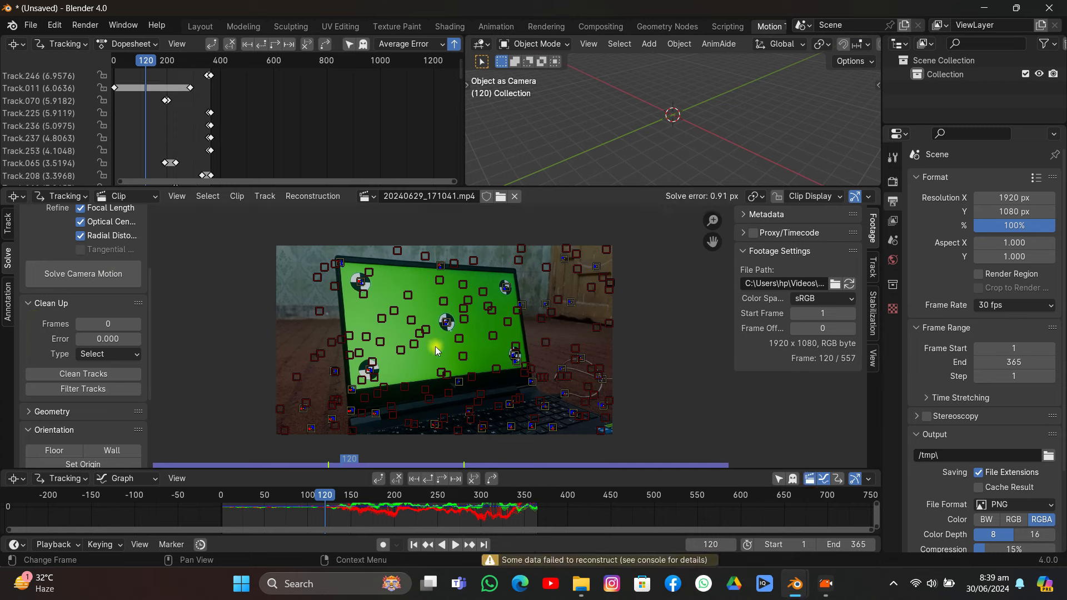
left_click(57, 389)
left_click_drag(249, 452, 211, 452)
key("Delete")
- Re-solve the camera motion, and delete the tracks selected by Clean Tracks with a reprojection error threshold of 4.85
left_click(74, 282)
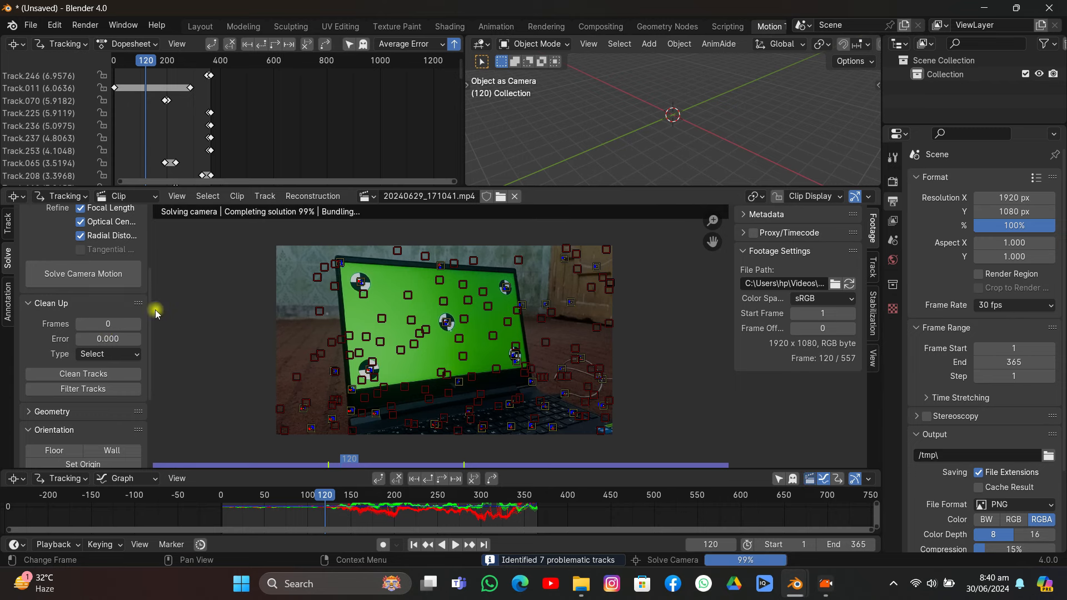
left_click(60, 271)
left_click(82, 374)
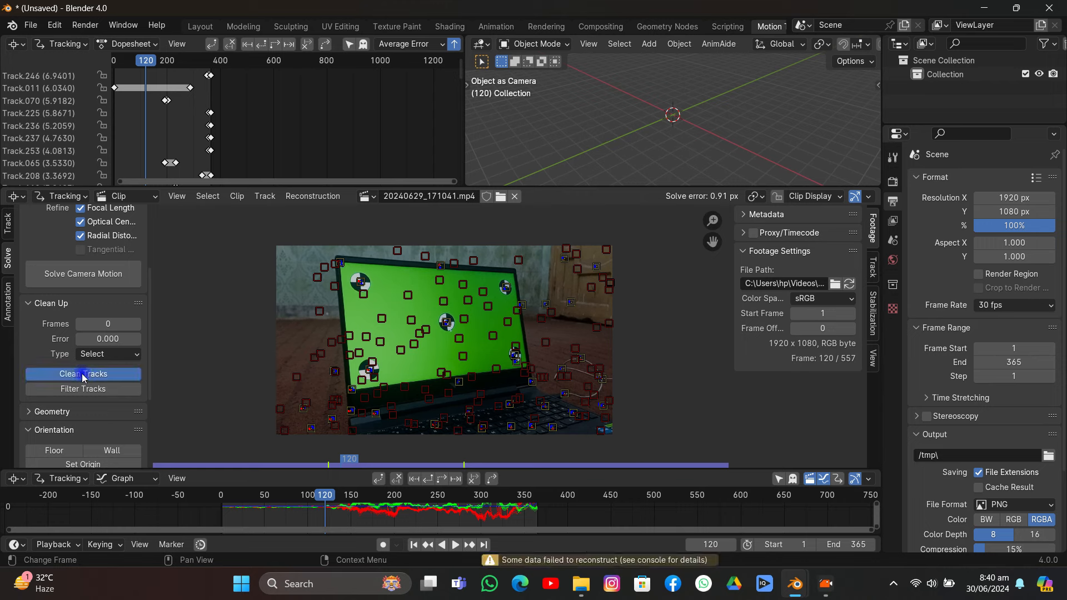
left_click_drag(289, 437, 339, 437)
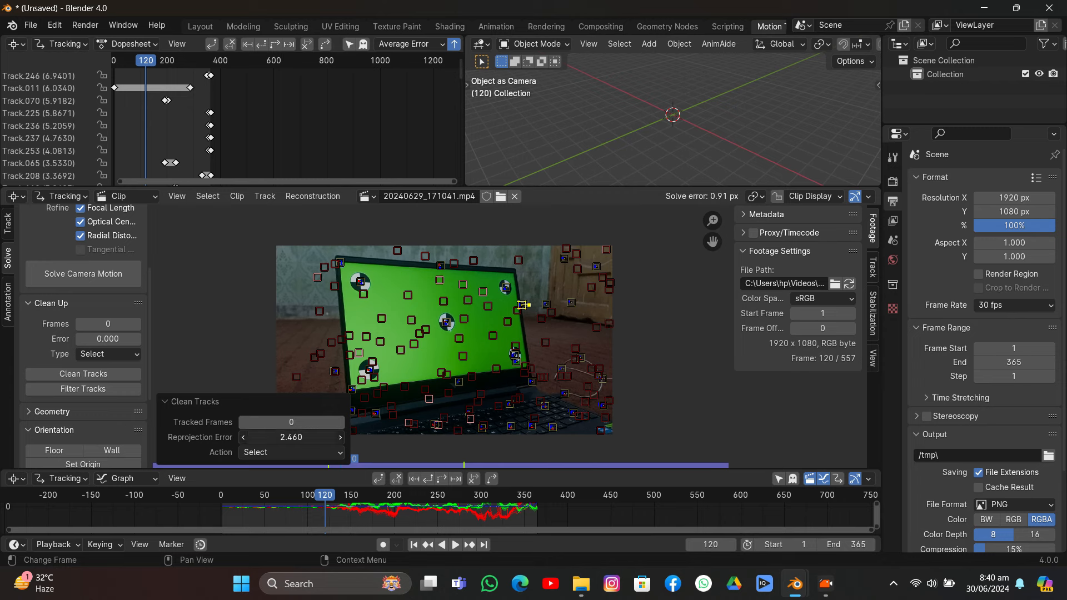
left_click_drag(291, 437, 311, 437)
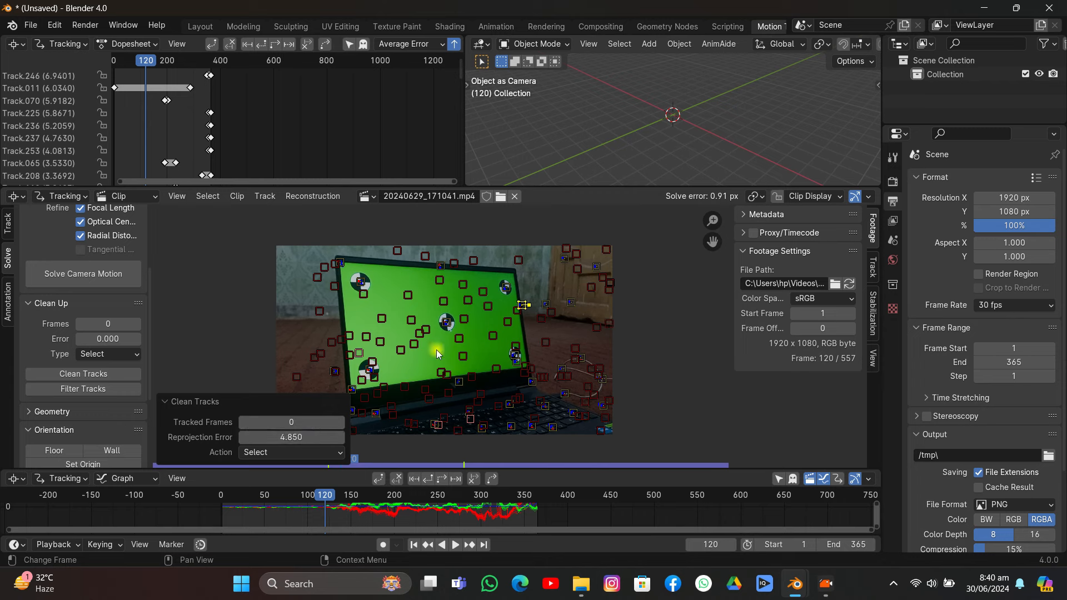
key("x")
left_click(444, 329)
- Re-solve the camera motion, and delete the tracks above a reprojection error of 1.86
left_click(78, 272)
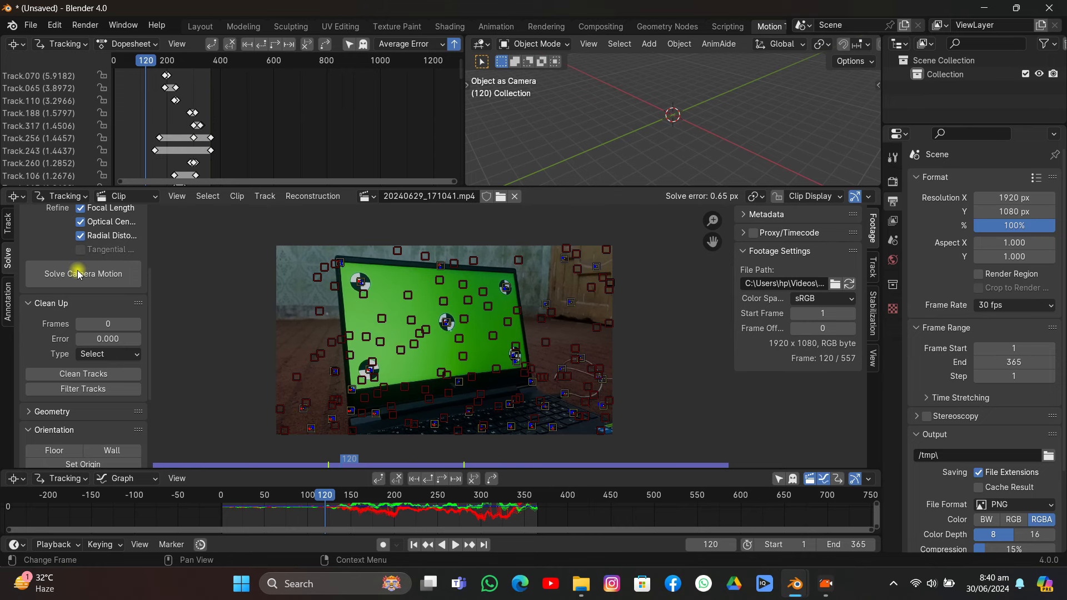
left_click(84, 374)
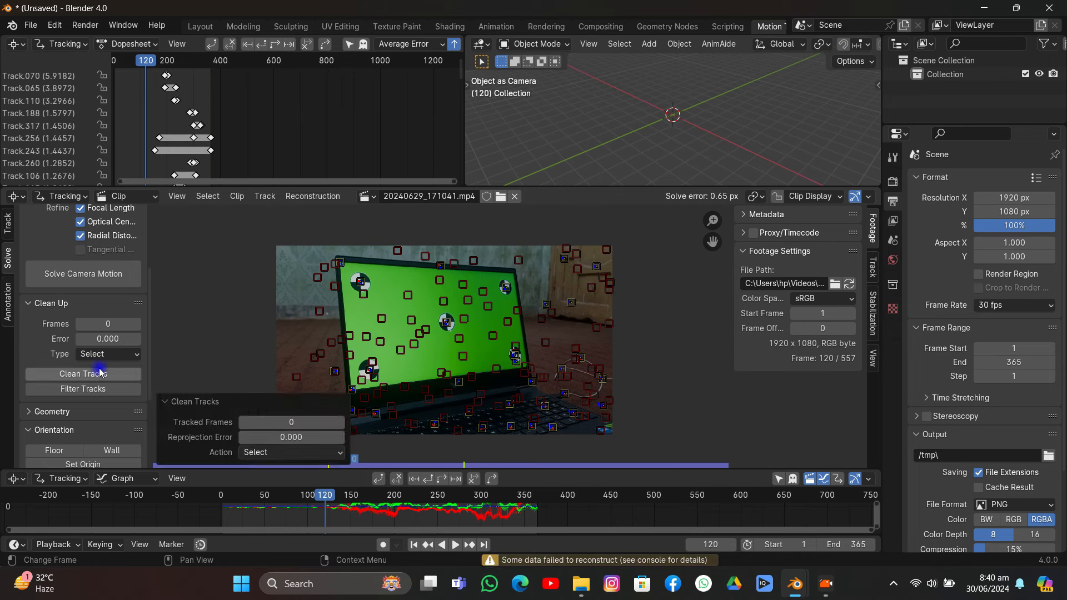
left_click_drag(273, 436, 302, 437)
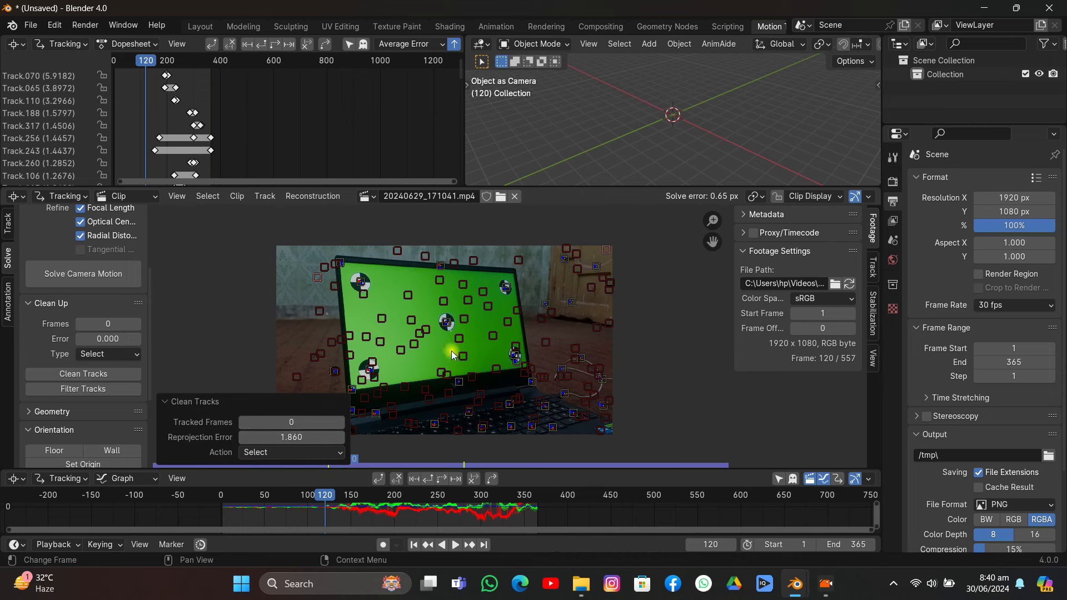
key("Delete")
- Re-solve the camera motion, and delete the tracks selected by Clean Tracks with a reprojection error threshold of 1.26
left_click(114, 282)
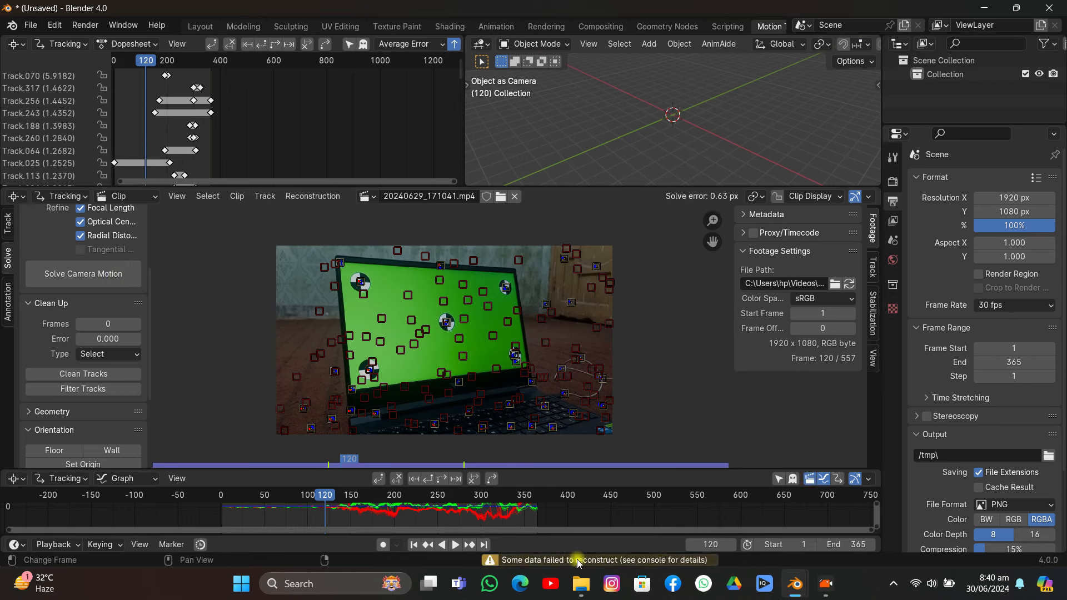
left_click(64, 374)
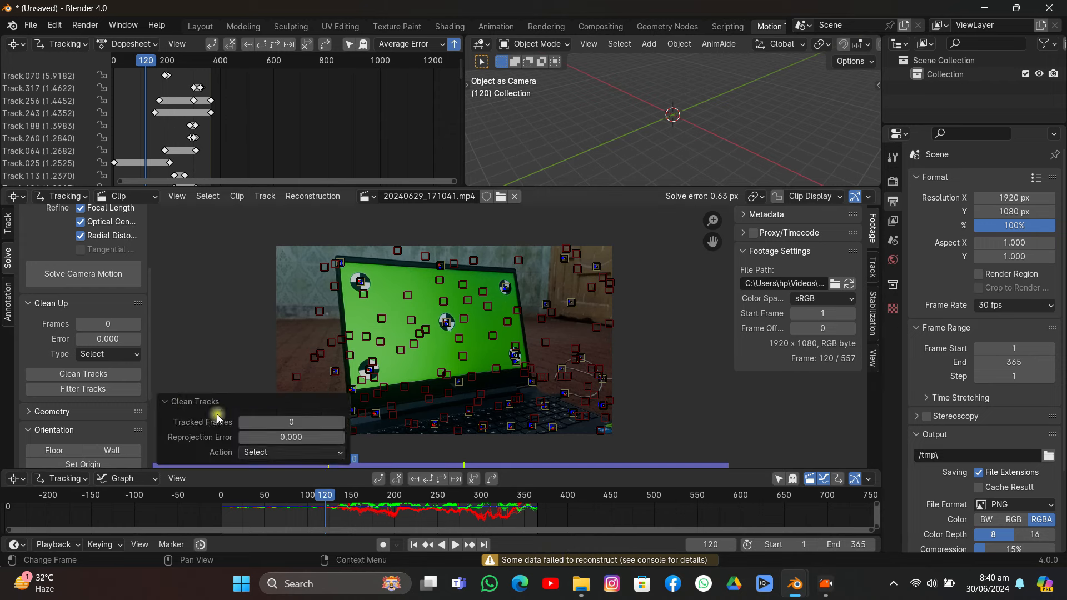
left_click_drag(291, 437, 319, 438)
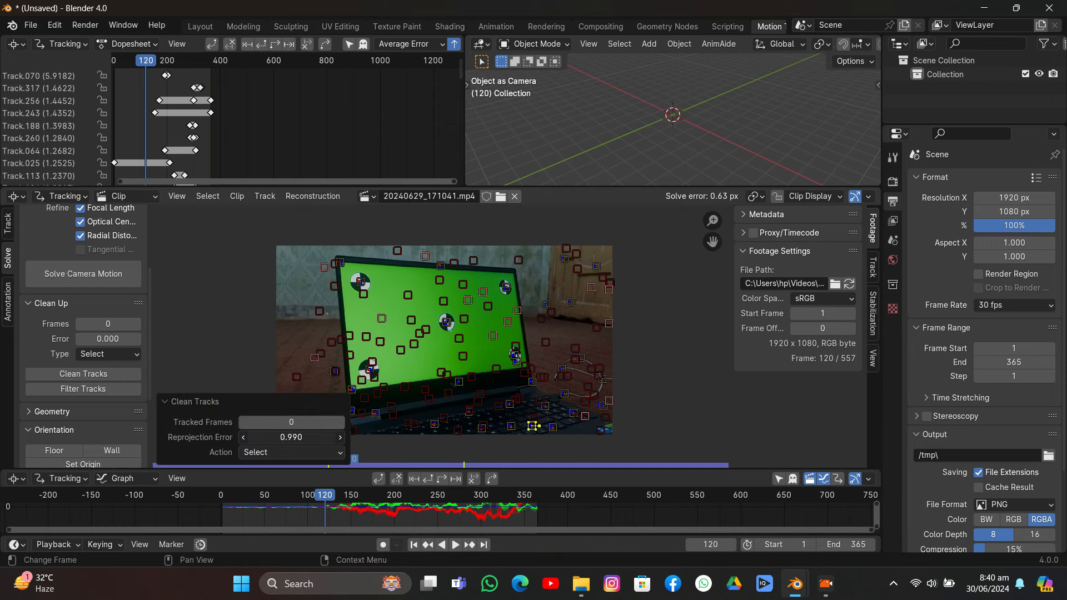
key("x")
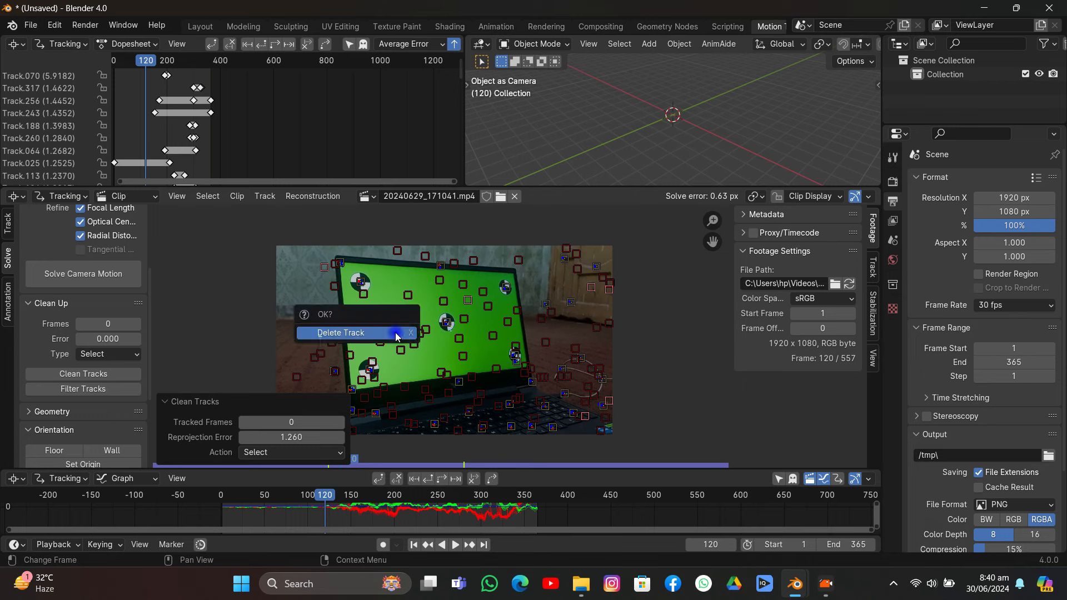
left_click(392, 332)
- Re-solve the camera motion, and delete the problematic tracks found by Filter Tracks with an adjusted track threshold
left_click(121, 278)
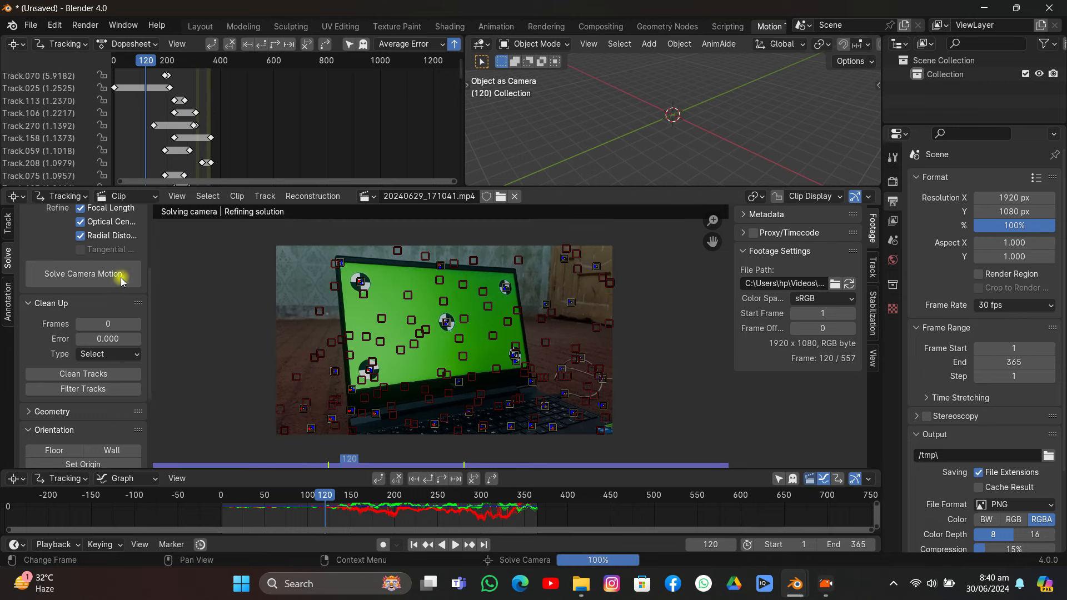
left_click(83, 389)
left_click_drag(282, 450, 254, 451)
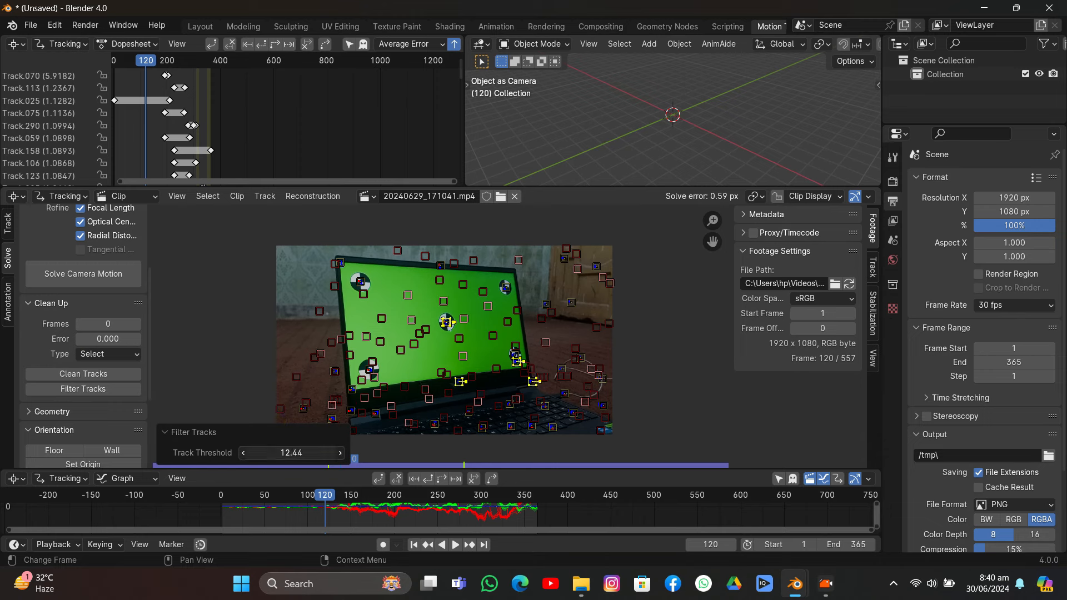
key("Delete")
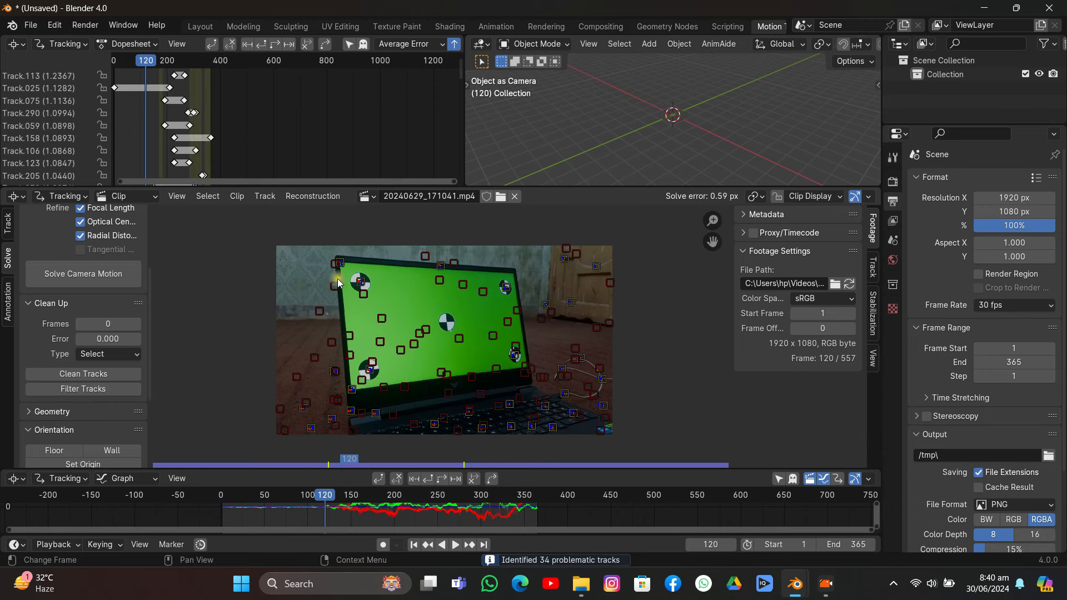
- Re-solve the camera motion and set up the tracking scene from the solved clip
left_click(98, 278)
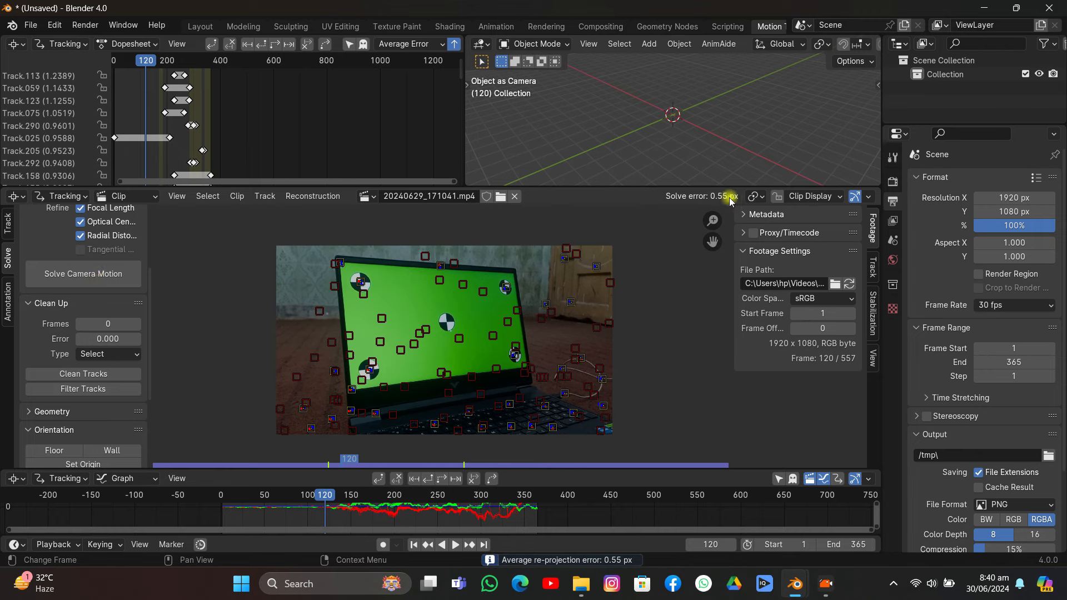
scroll(140, 372, "down", 5)
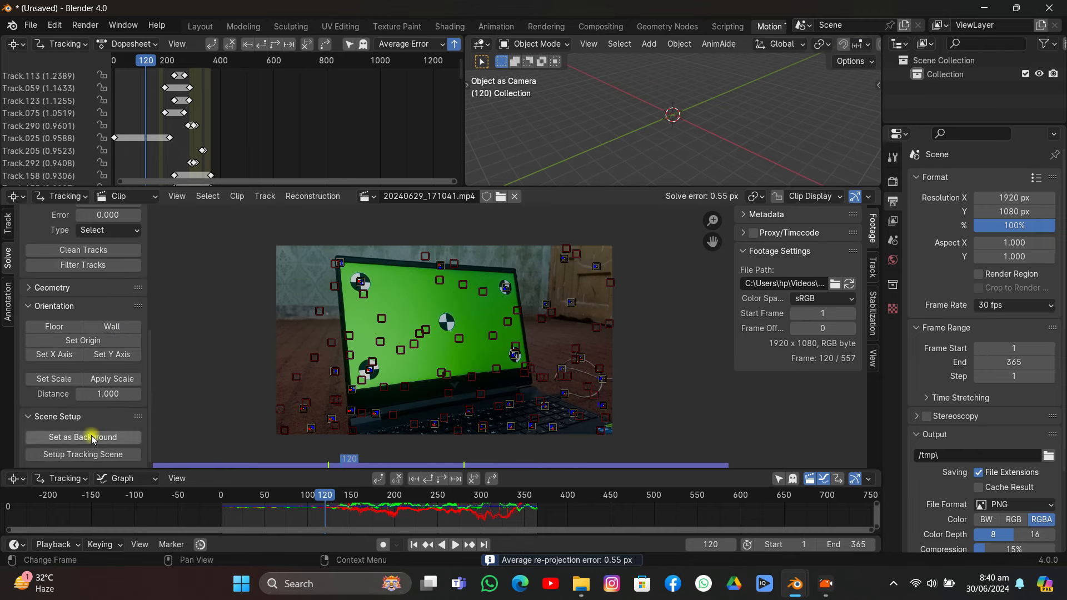
left_click(66, 455)
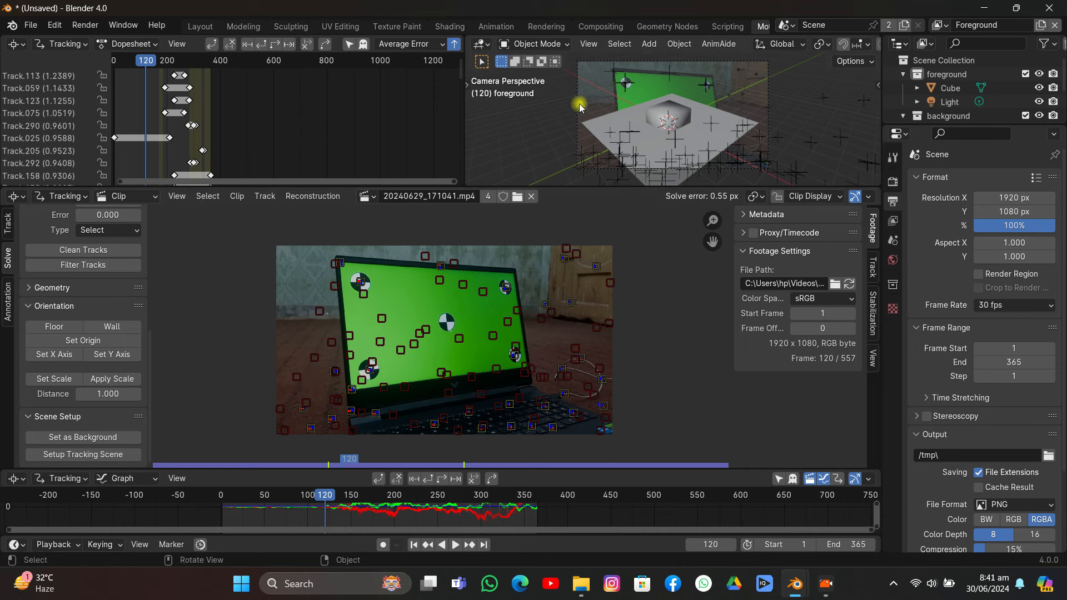
- At frame 272, select three tracks on the wooden surface beside the laptop and set them as the floor plane
middle_click_drag(418, 362, 386, 321)
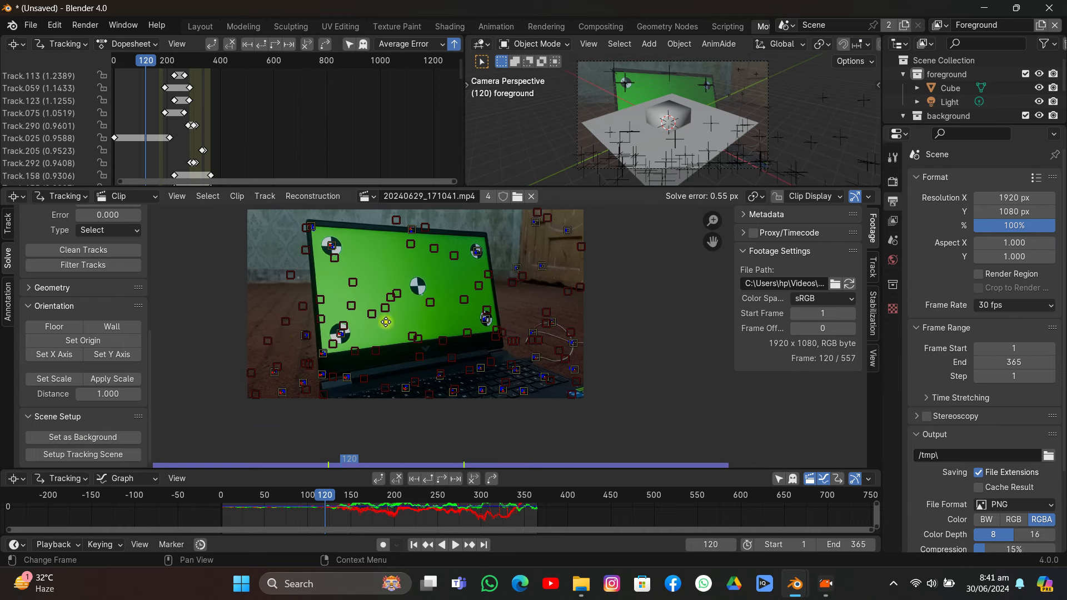
left_click_drag(328, 503, 483, 519)
middle_click_drag(462, 335, 452, 393, "ctrl")
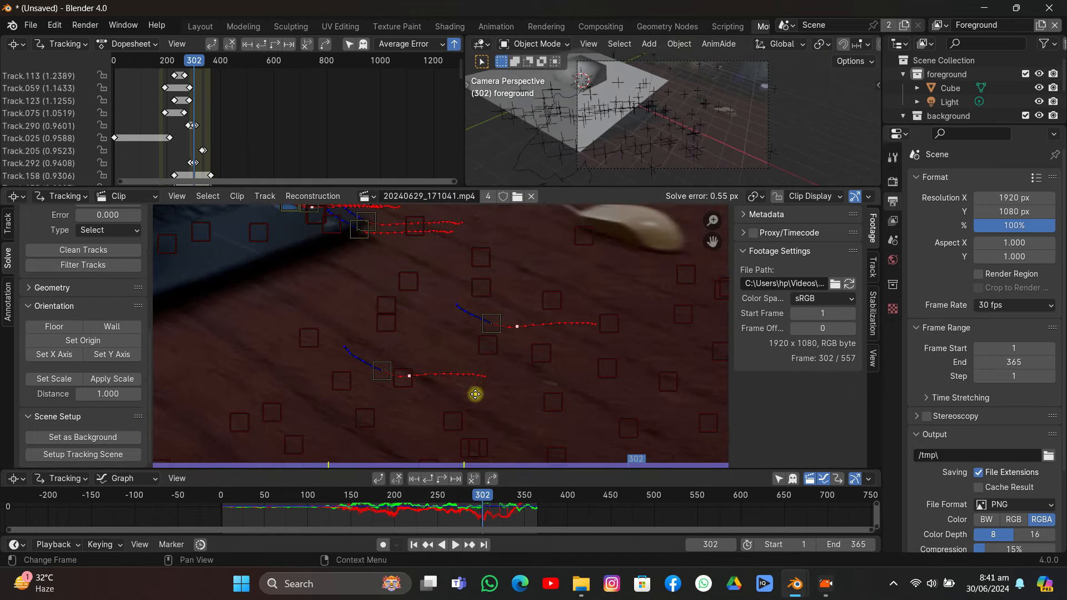
left_click_drag(482, 503, 456, 506)
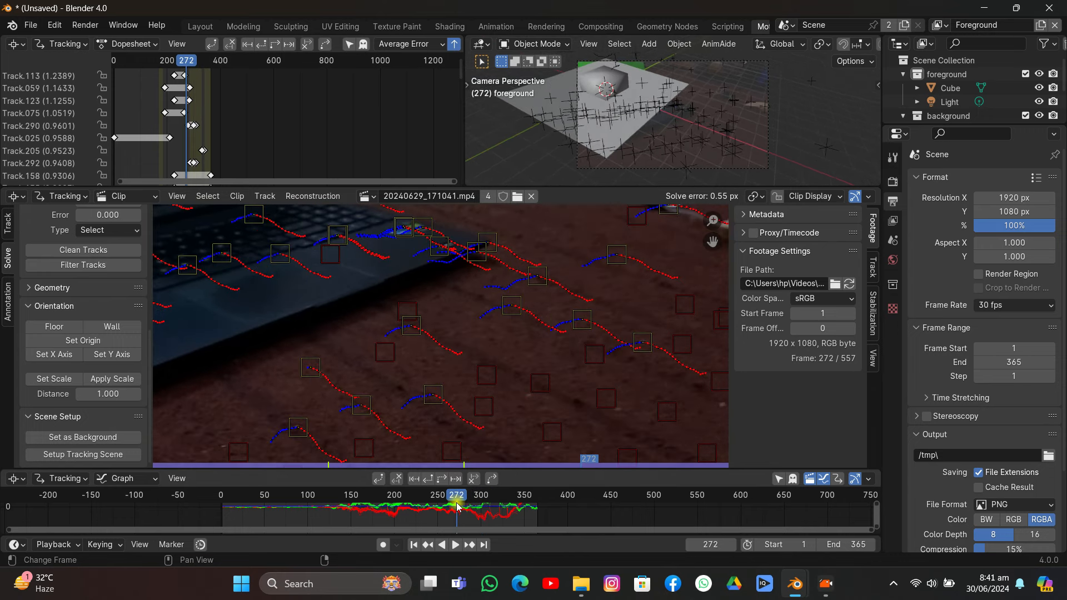
left_click(409, 329)
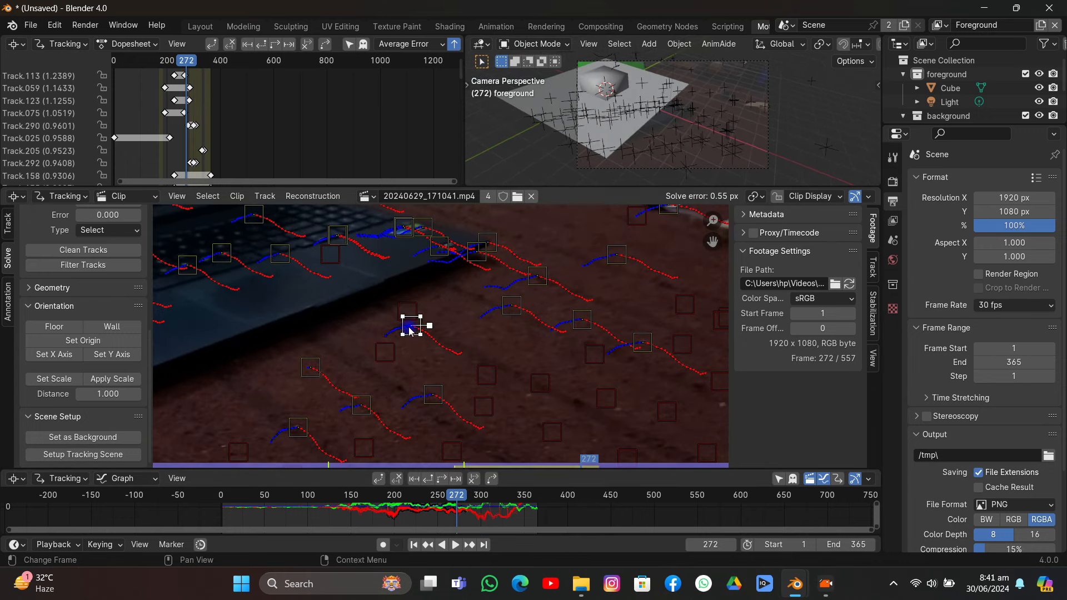
left_click(426, 398, "shift")
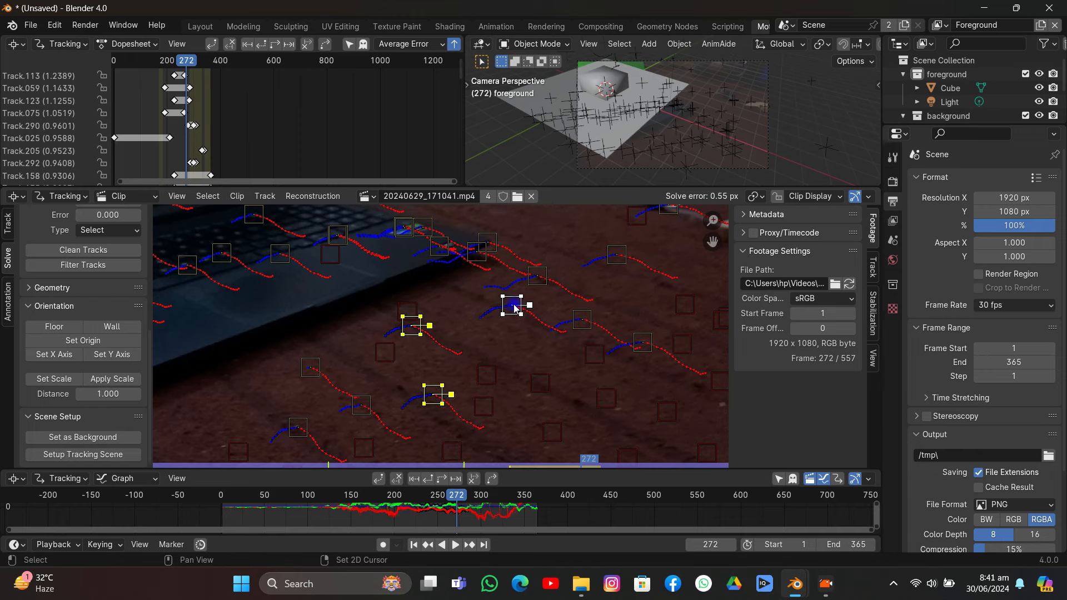
left_click(63, 325)
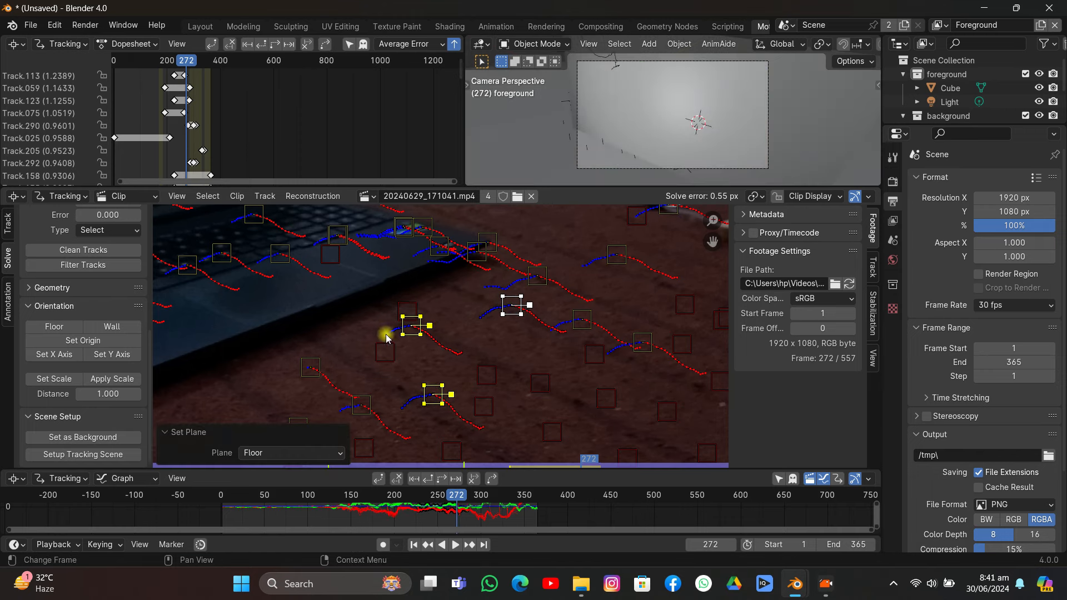
- Select two tracks on the wooden surface near the laptop's front edge and set the scene scale with a distance of 2.3
left_click(409, 332)
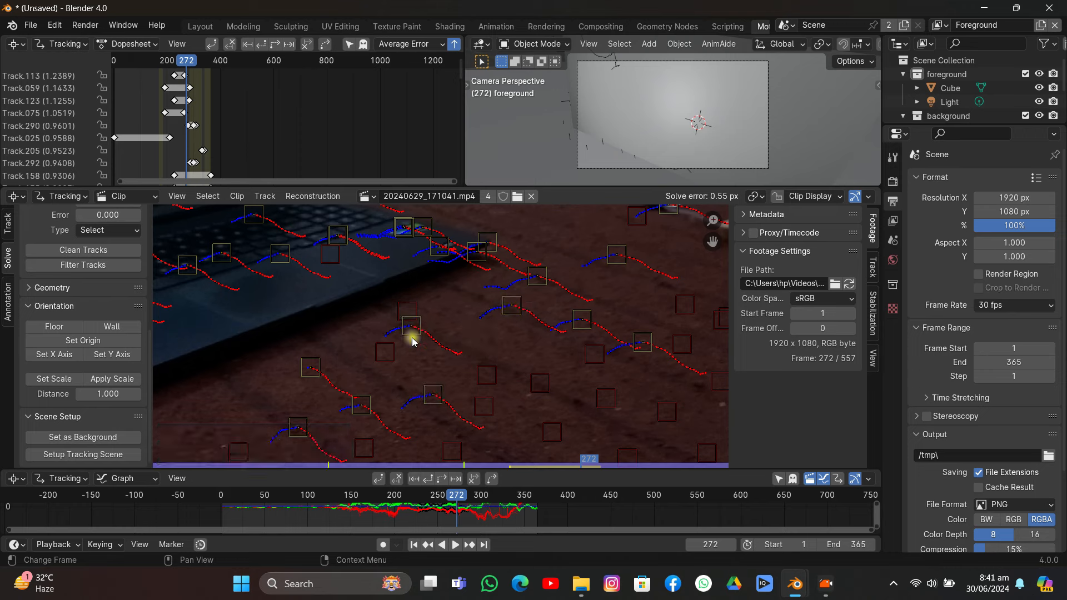
left_click(311, 368, "shift")
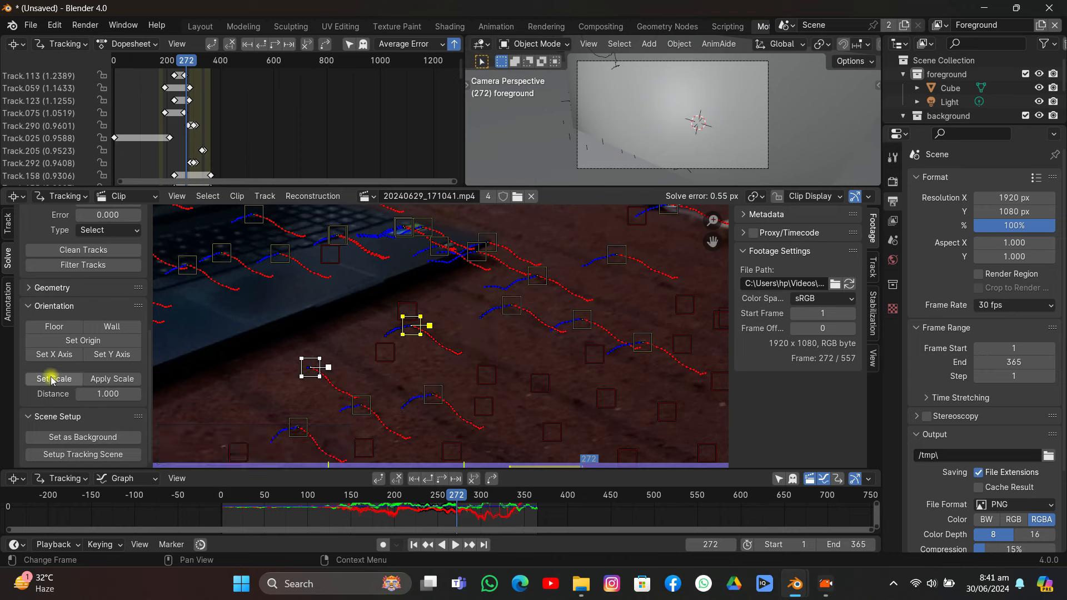
left_click(69, 379)
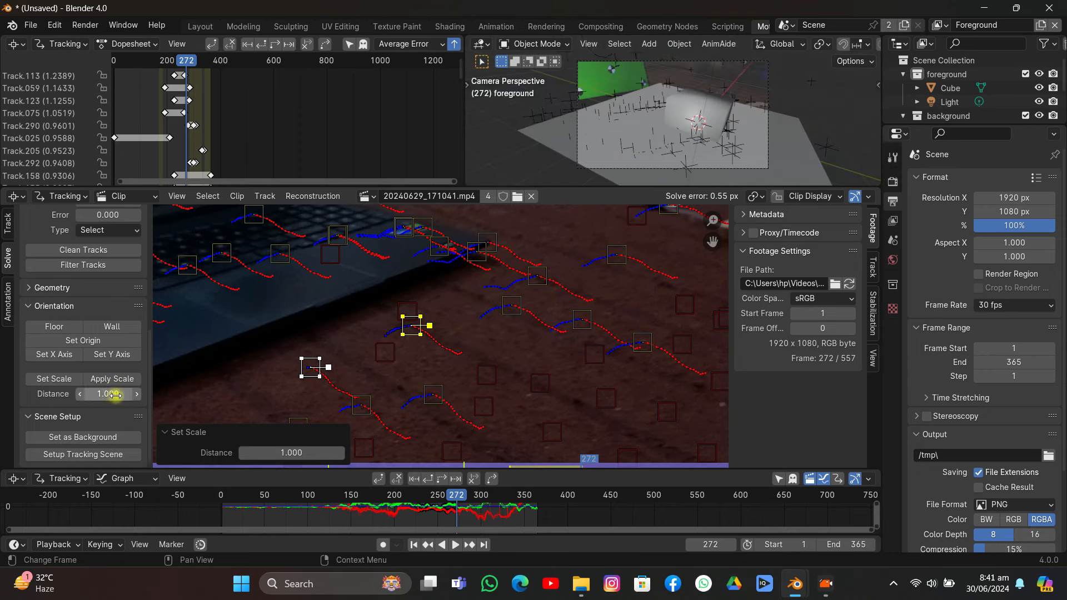
left_click_drag(111, 394, 137, 394)
left_click(79, 380)
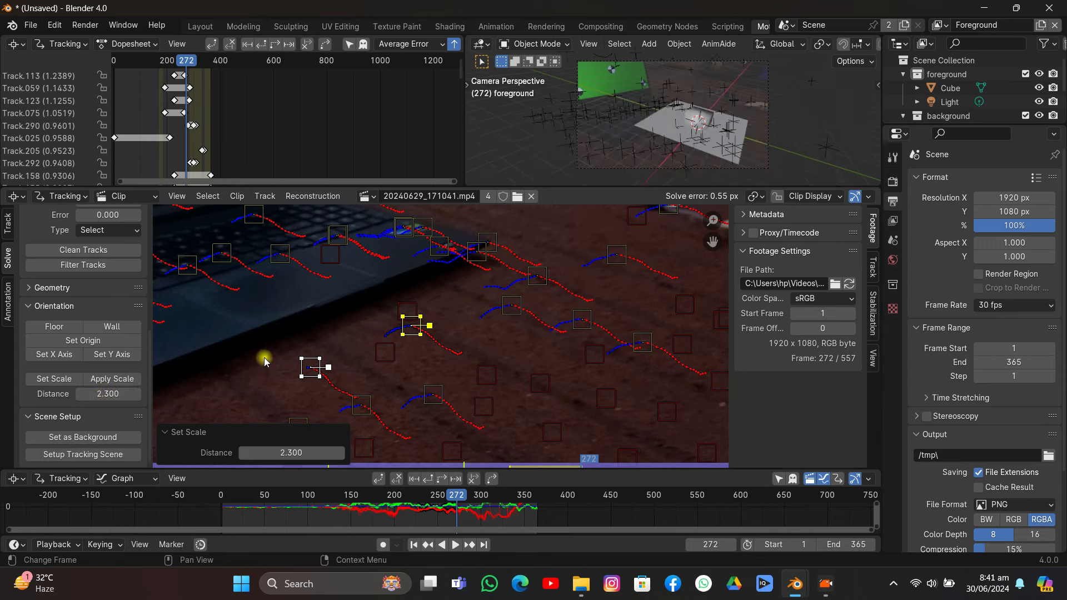
- Try setting the X axis from a track on the laptop's palm rest, and from one near the laptop's corner
left_click(458, 369)
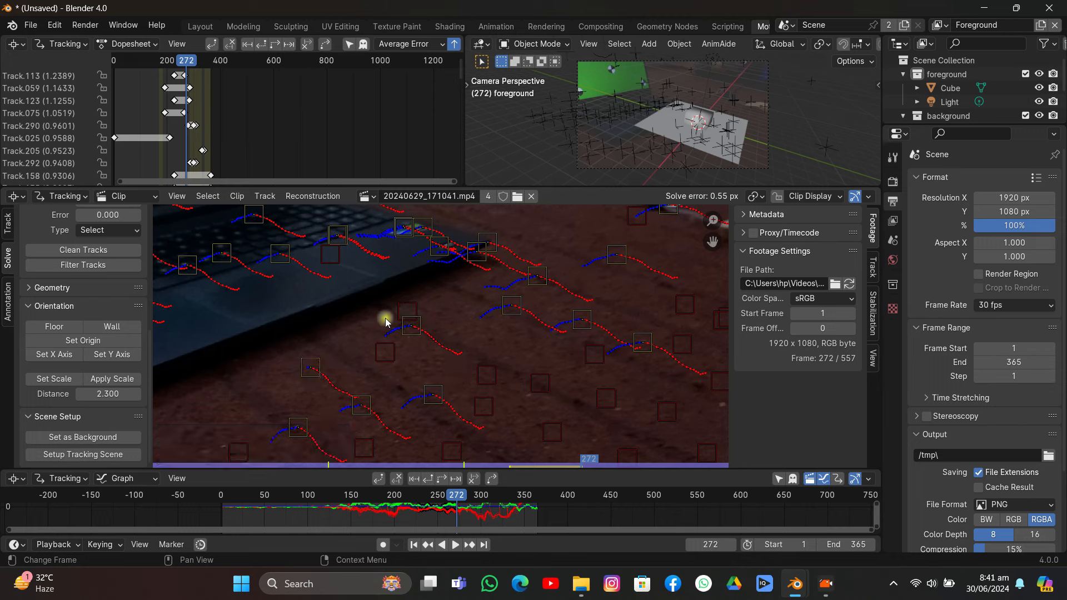
left_click(288, 254)
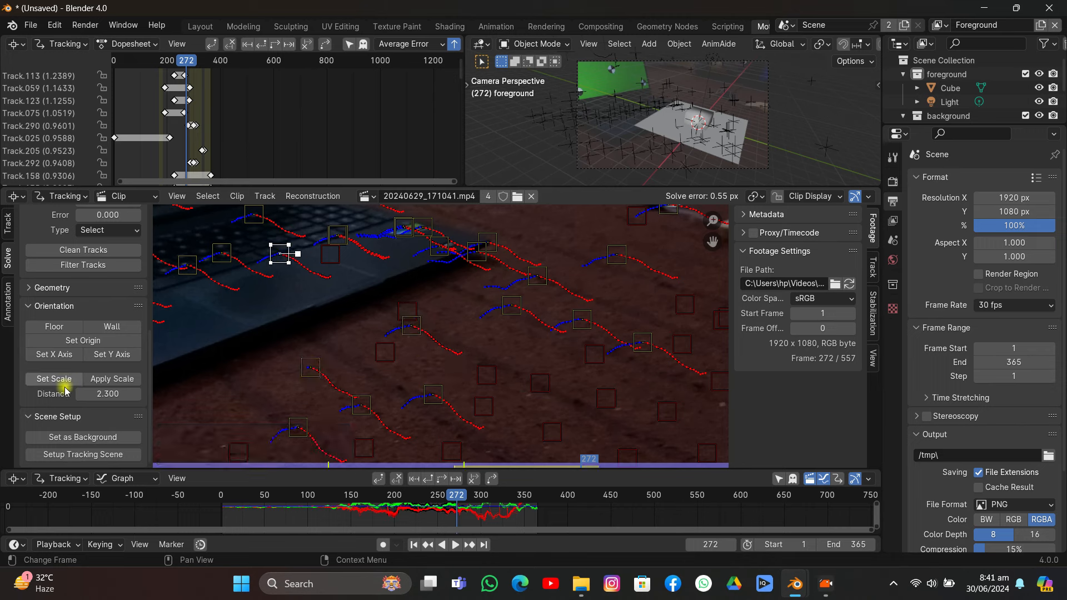
left_click(60, 354)
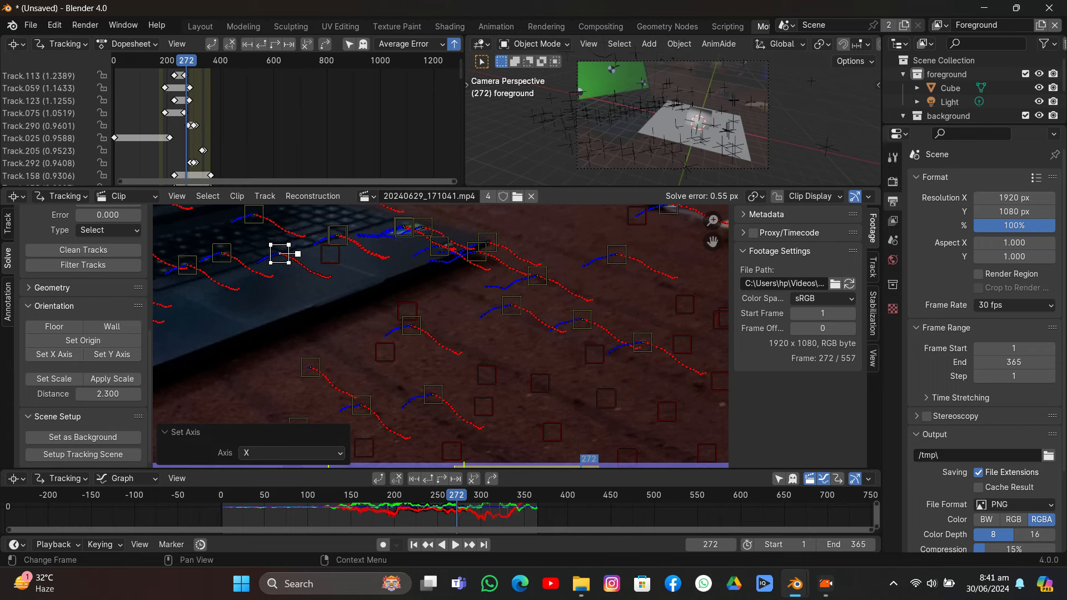
left_click(403, 227)
left_click(46, 358)
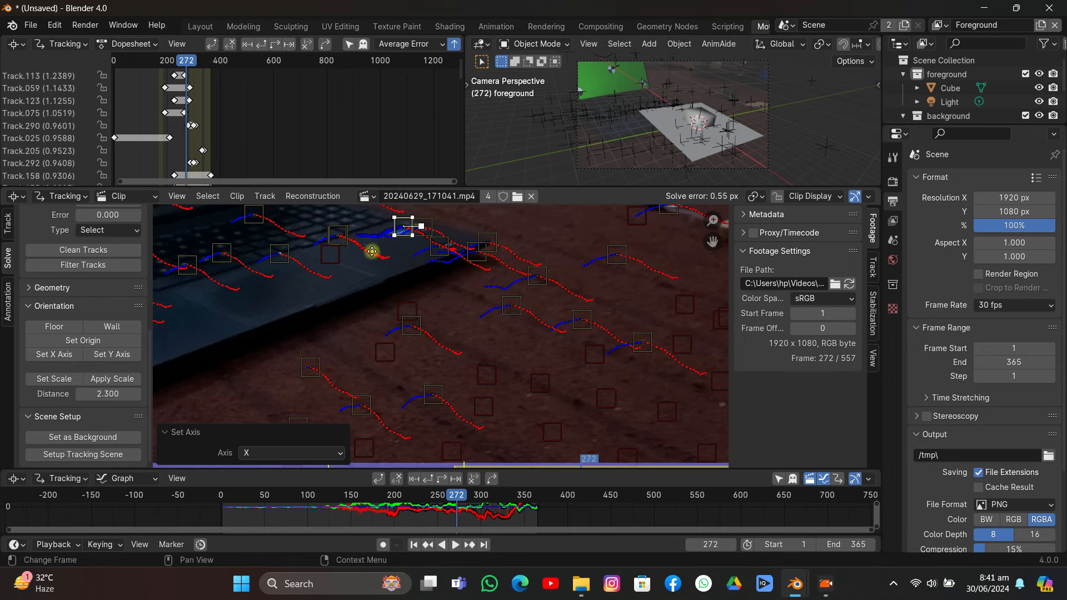
- Set the X axis from the track on the laptop's keyboard below the screen
middle_click_drag(372, 252, 423, 370)
left_click(306, 334)
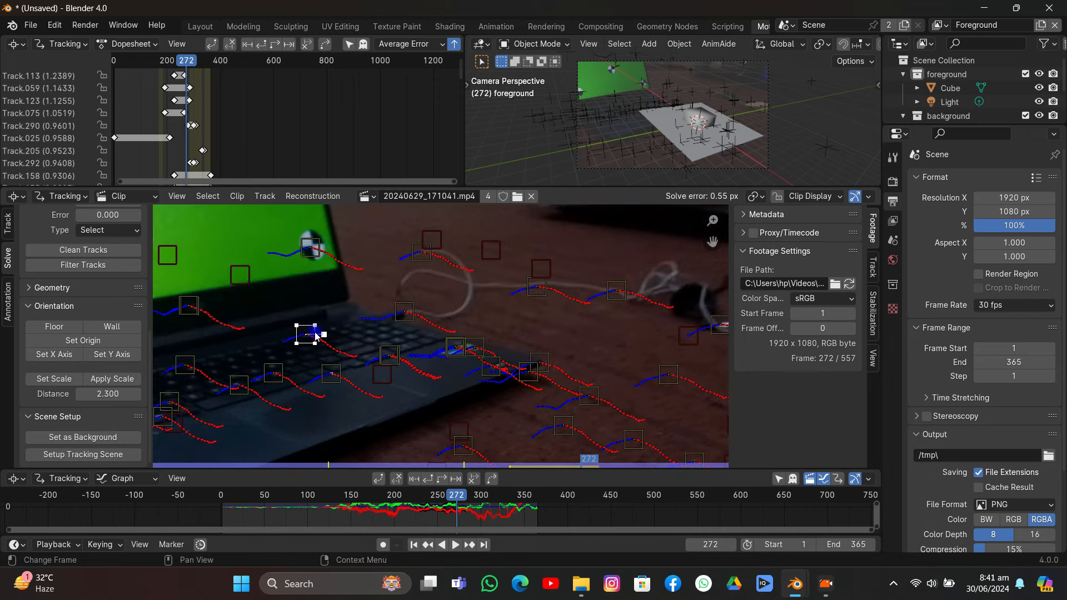
left_click(61, 356)
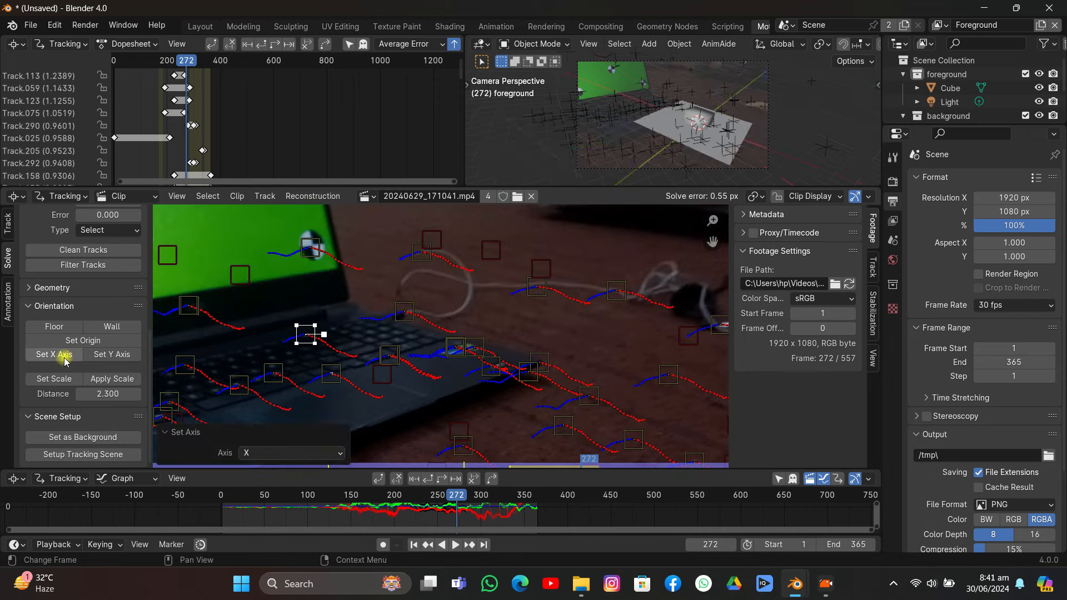
scroll(655, 110, "up", 2)
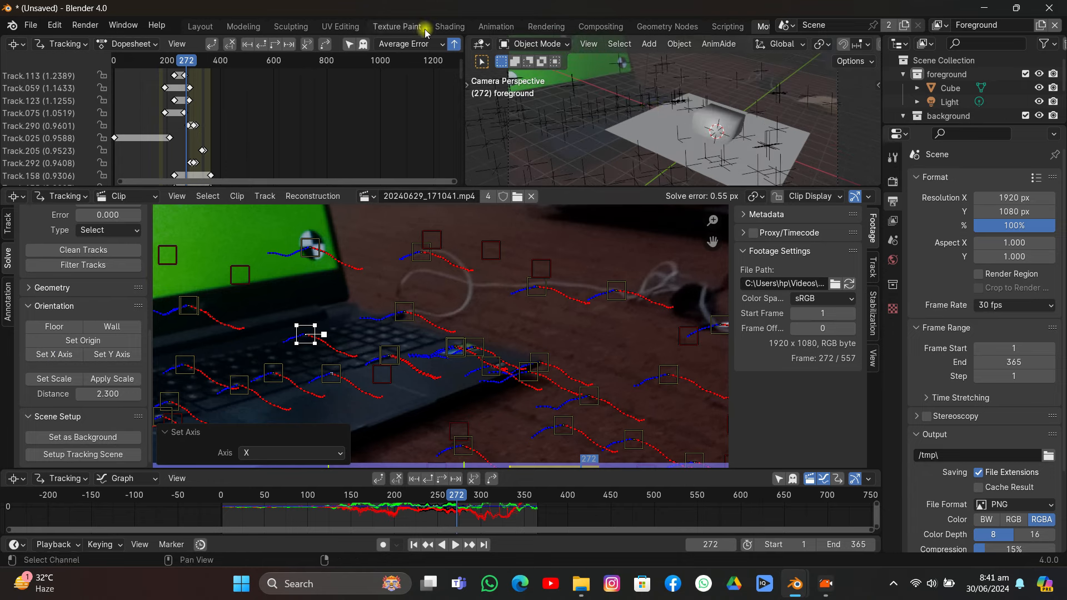
- Switch to the Layout workspace and show the motion tracking overlay with a track size of 0.05
left_click(194, 31)
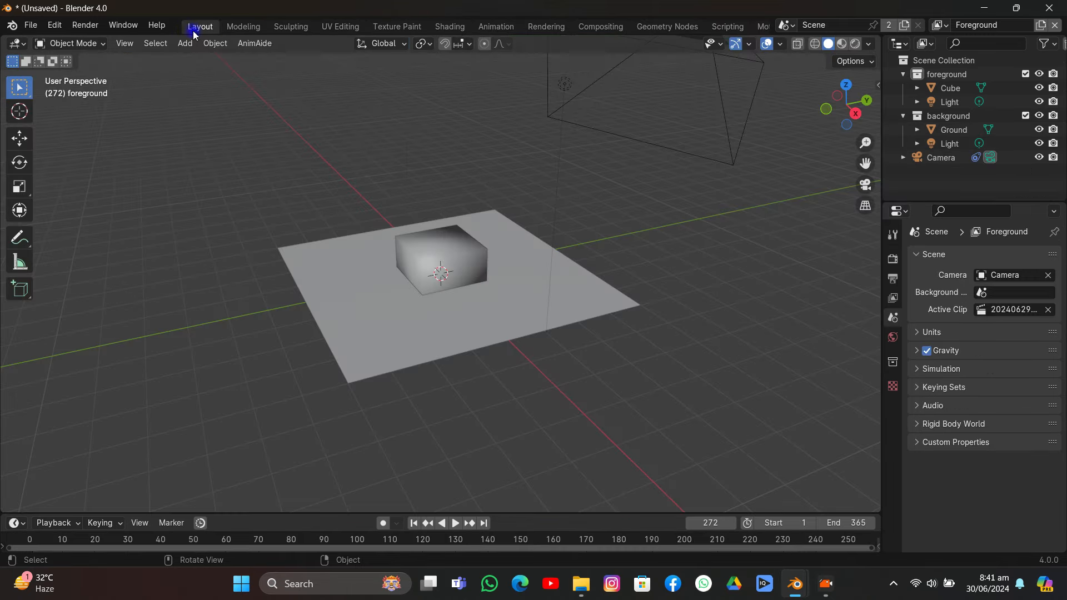
middle_click_drag(709, 184, 267, 214)
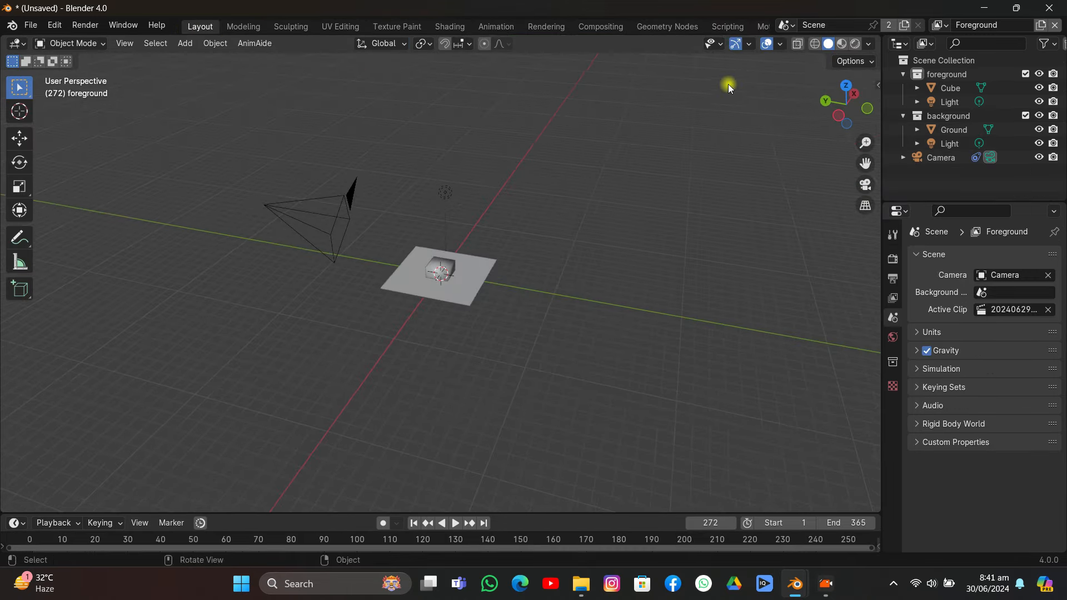
left_click(778, 45)
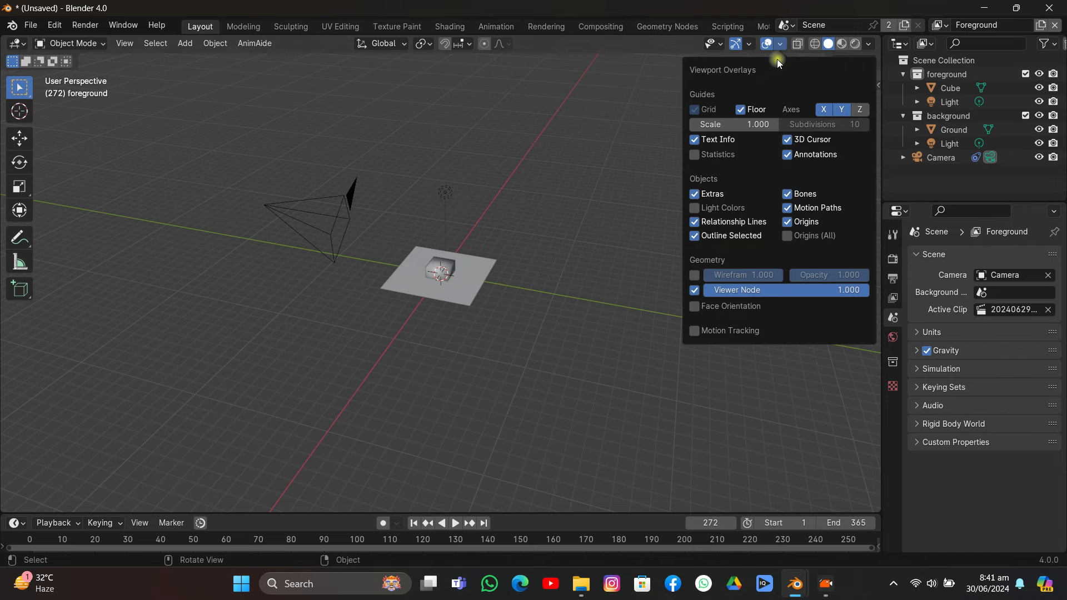
left_click(694, 330)
middle_click_drag(374, 216, 526, 145)
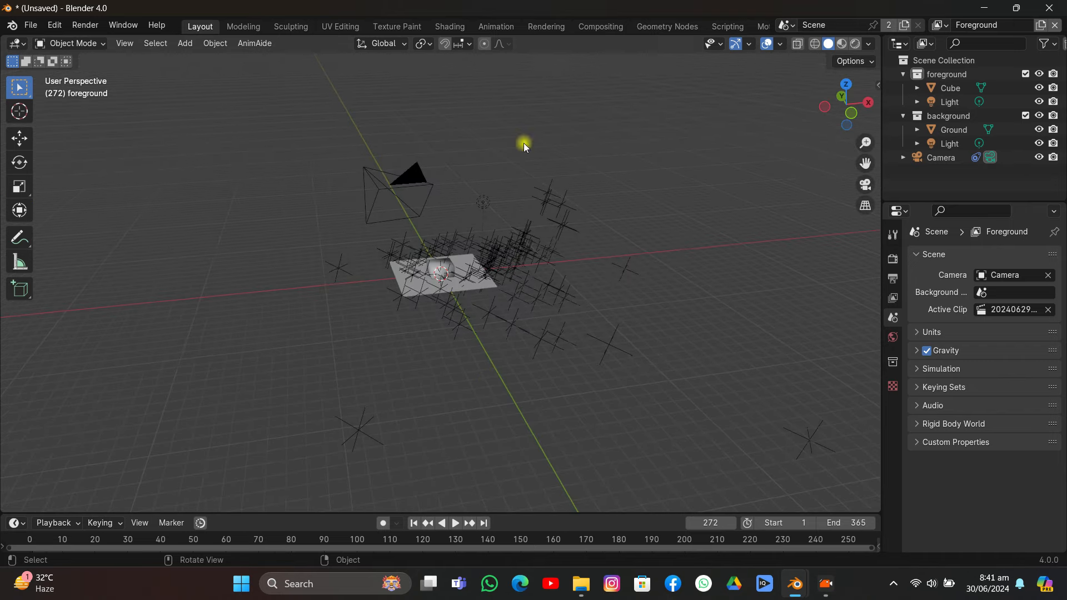
left_click(780, 45)
left_click_drag(811, 375, 789, 375)
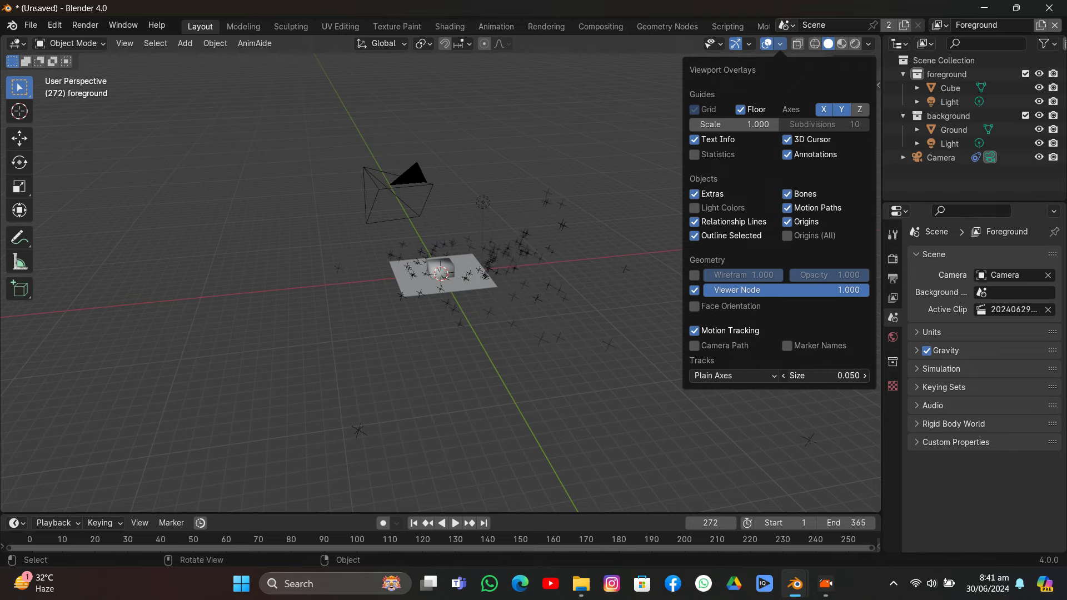
- View the scene through the camera, enlarge the timeline, and return to frame 1
middle_click_drag(527, 337, 735, 311)
left_click(866, 185)
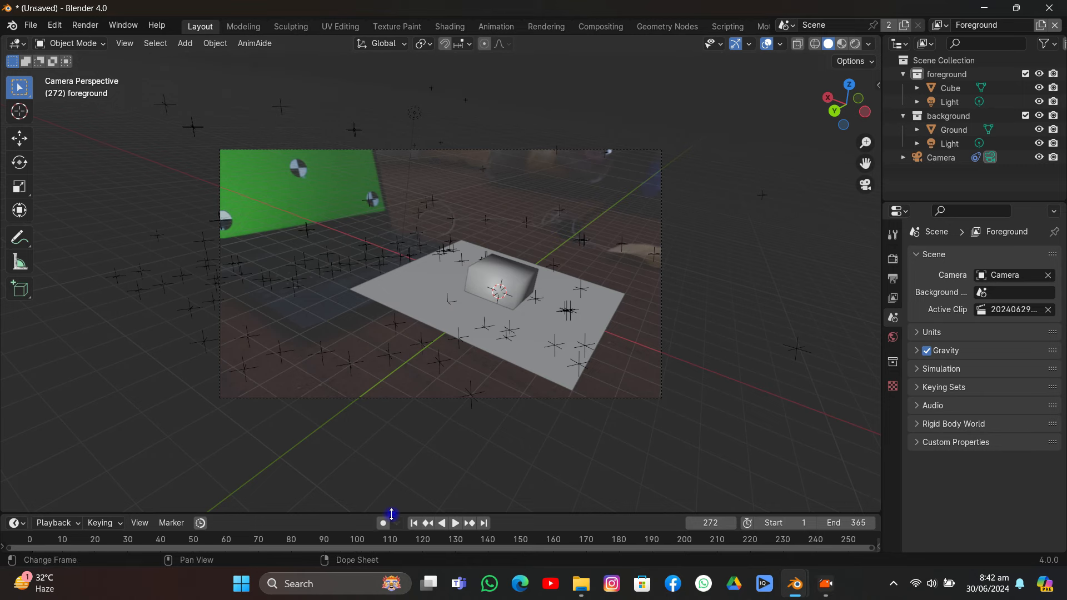
left_click_drag(392, 514, 404, 431)
left_click(413, 440)
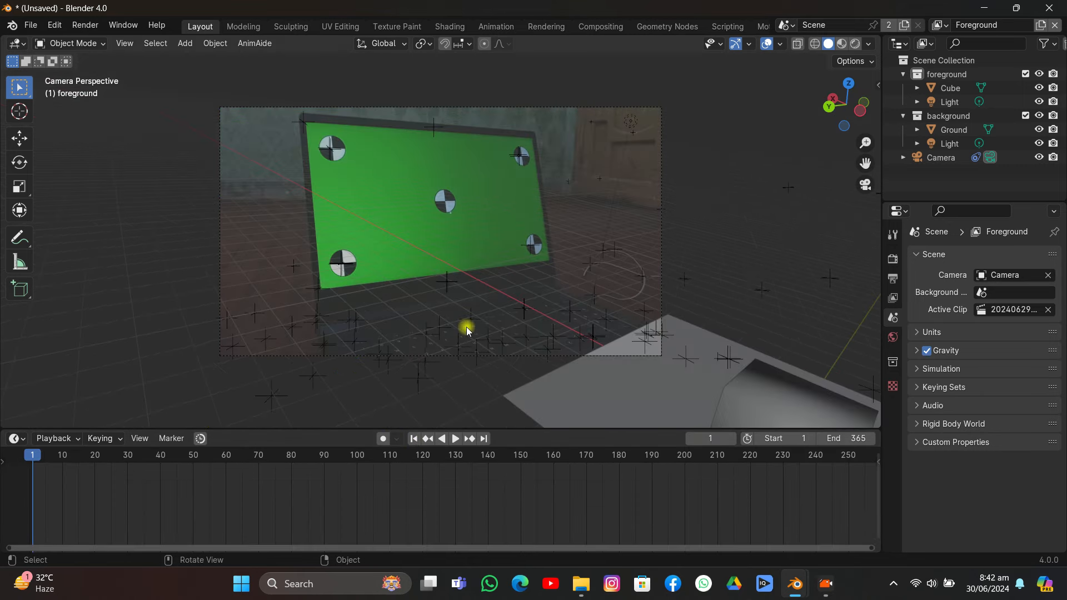
- Delete the ground plane from the tracking scene
scroll(490, 323, "down", 2)
left_click(559, 356)
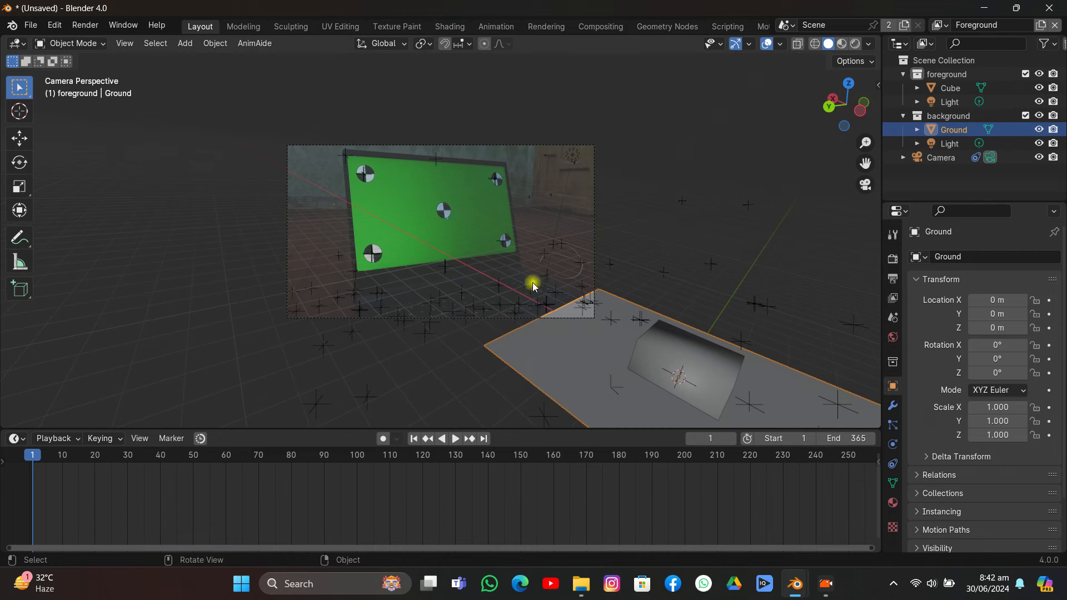
key("Delete")
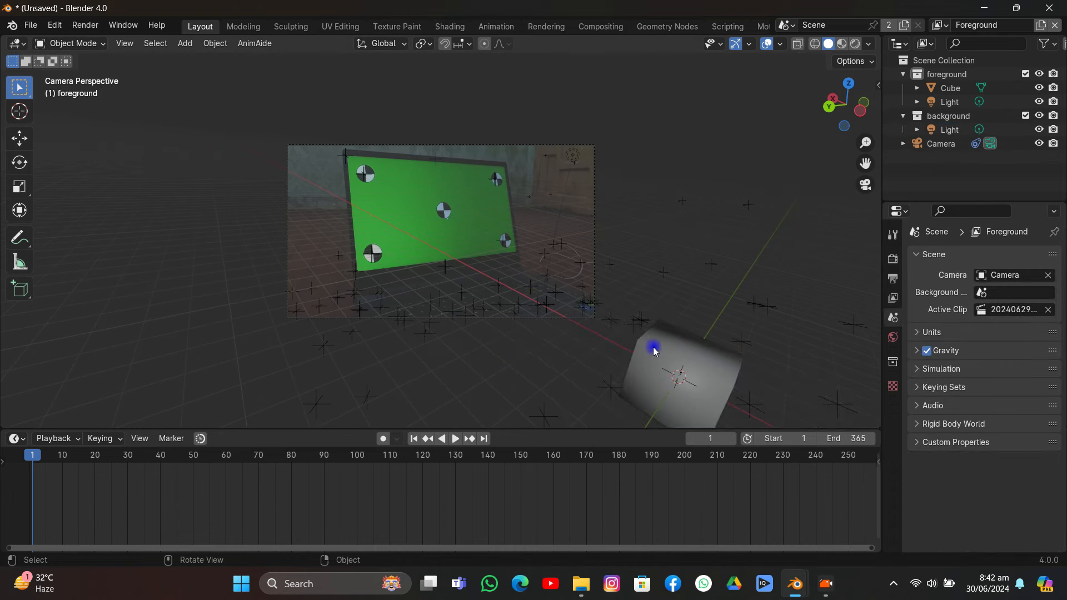
- Raise the cube along the global Z axis to about 1.12 m and start playback to check the track
left_click(653, 350)
key("g")
key("z")
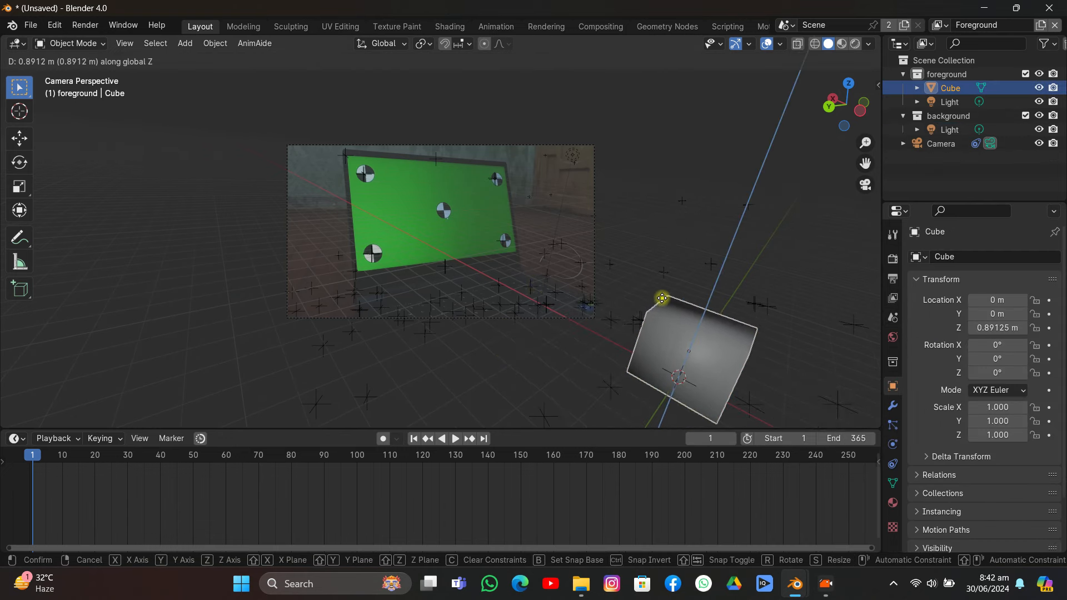
left_click(691, 272)
key("space")
left_click(695, 270)
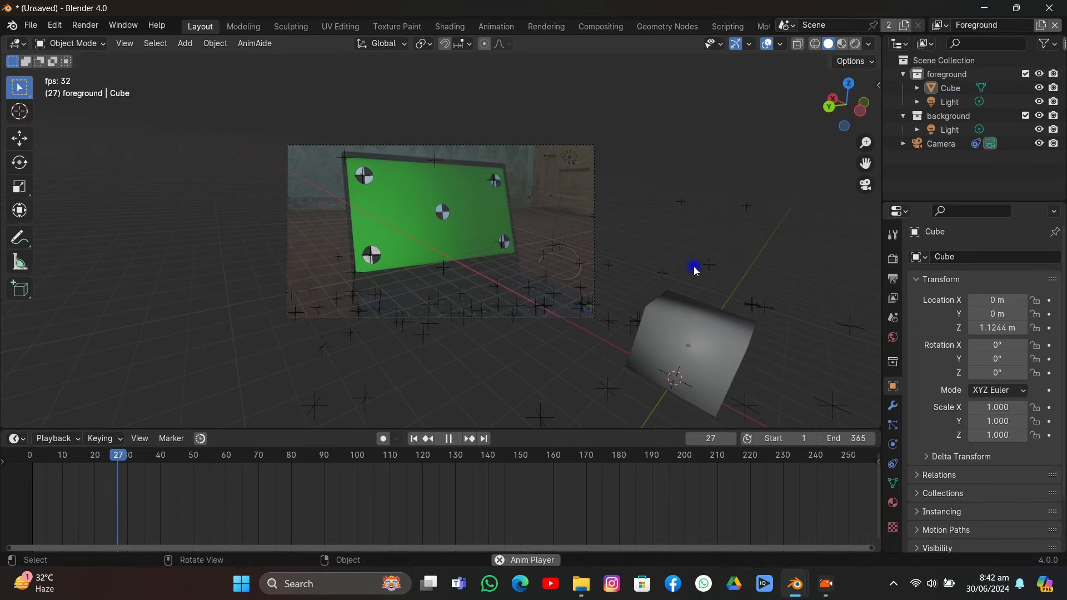
- Apply Shade Smooth to the cube while keeping its edges crisp, and stop the playback
left_click(694, 305)
right_click(698, 305)
left_click(693, 312)
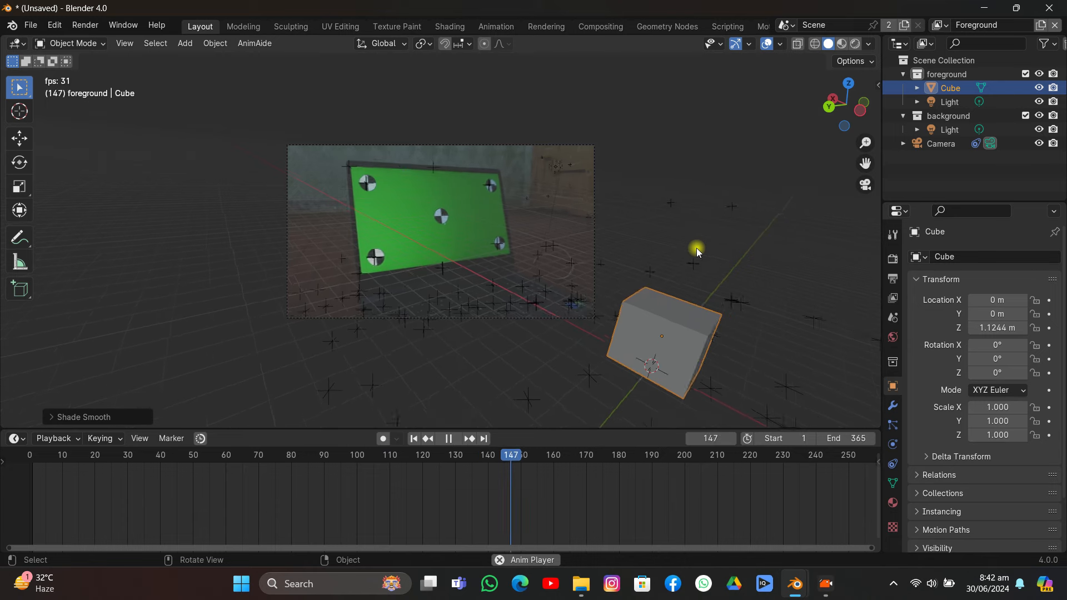
key("space")
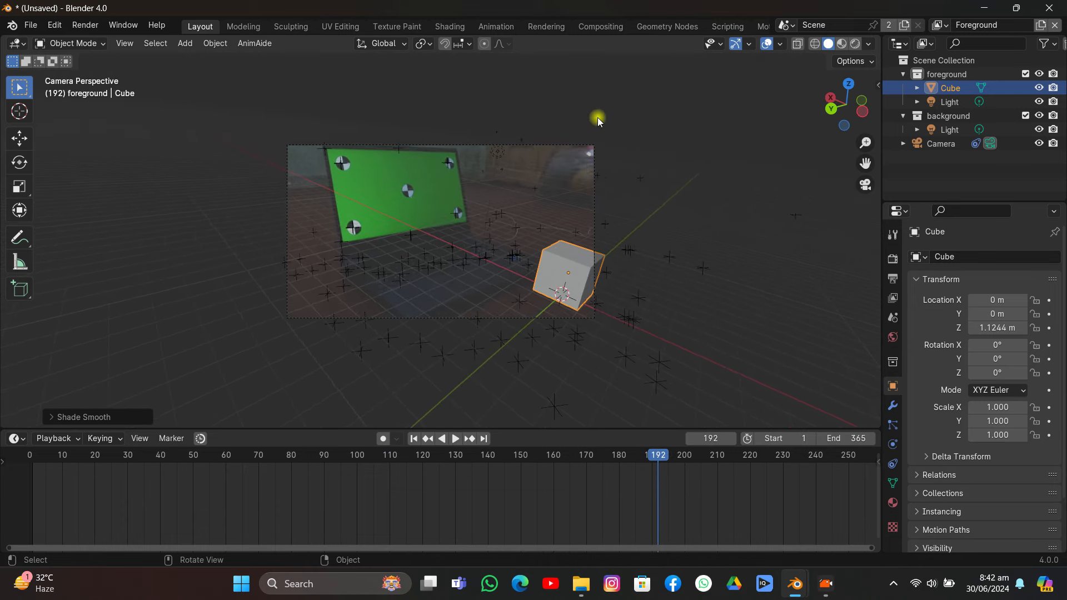
- Set the opacity of the camera's background footage to 1.000
left_click(534, 148)
left_click(893, 444)
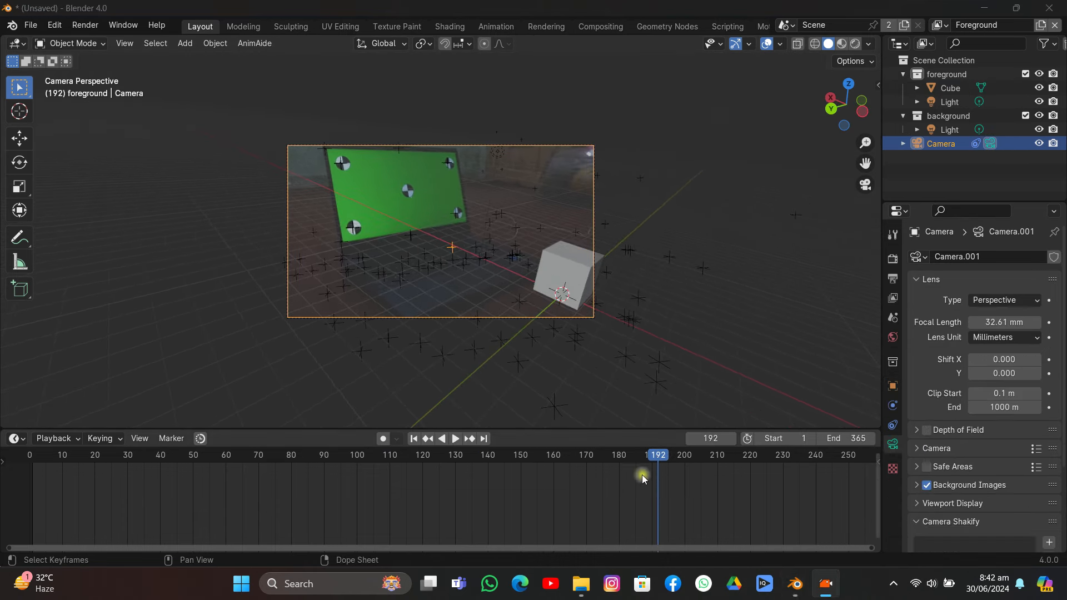
left_click(917, 484)
scroll(927, 485, "down", 6)
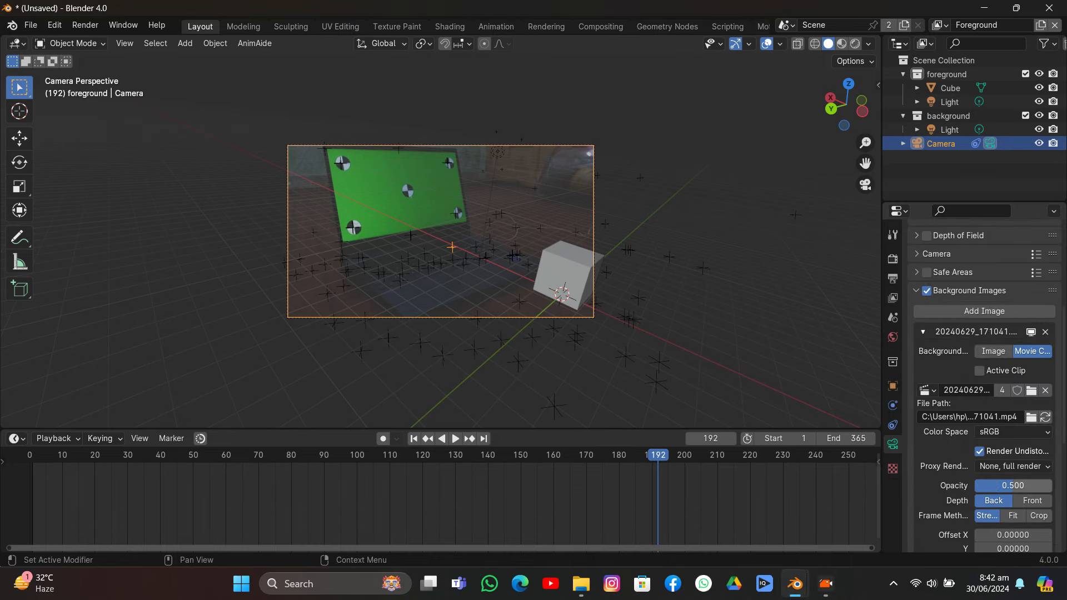
left_click_drag(1013, 485, 1050, 486)
left_click(745, 328)
- Fit the camera frame in the view and play the footage to check the camera solve
key("Home")
key("space")
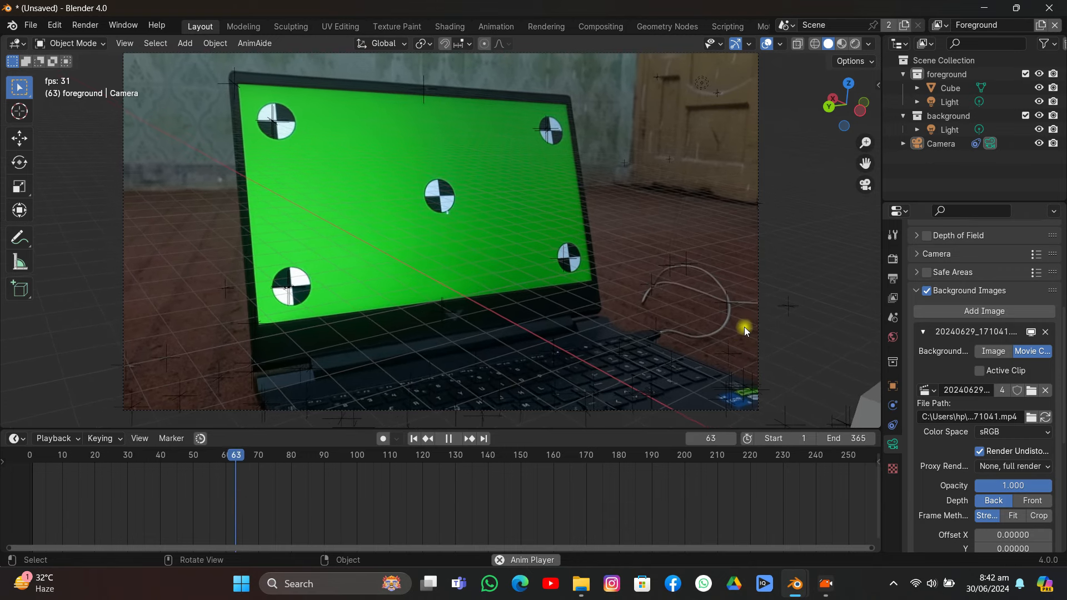
key("space")
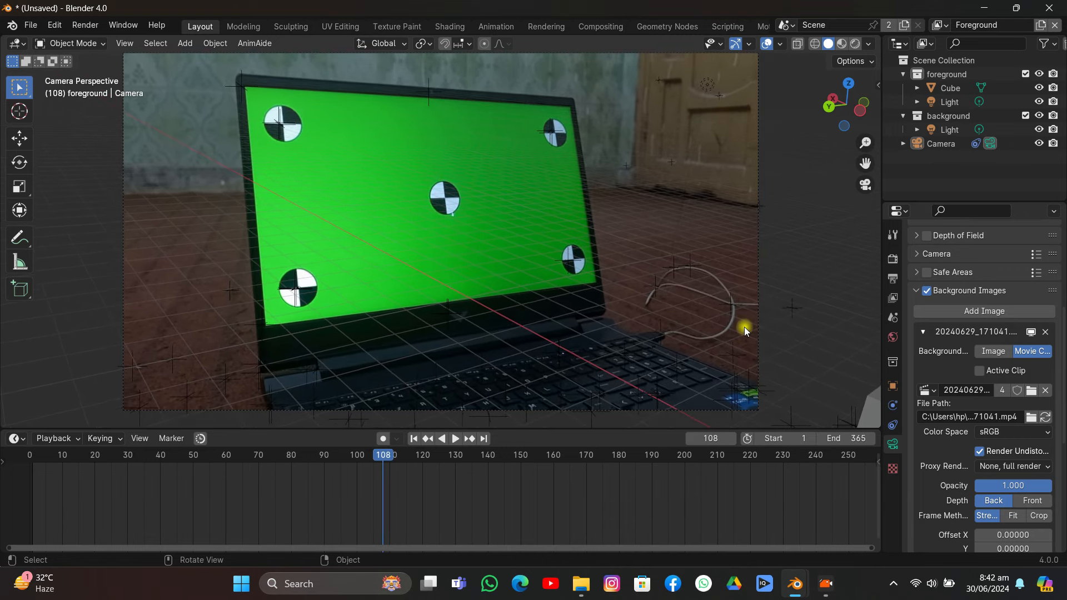
- Save the project as Mian in the tutorial folder 31
key("ctrl+s")
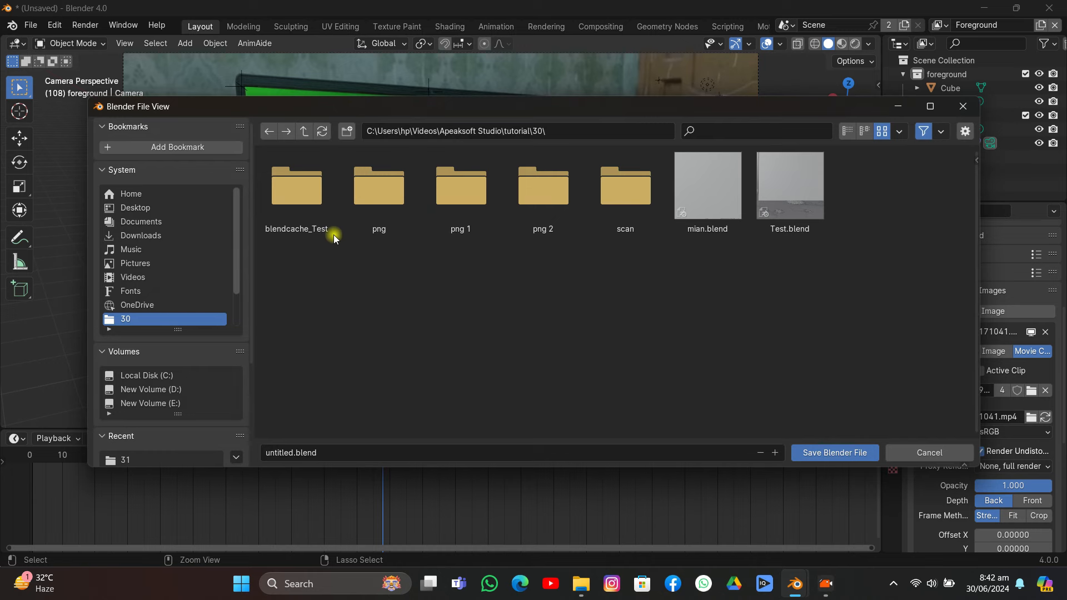
scroll(142, 247, "down", 3)
left_click(136, 319)
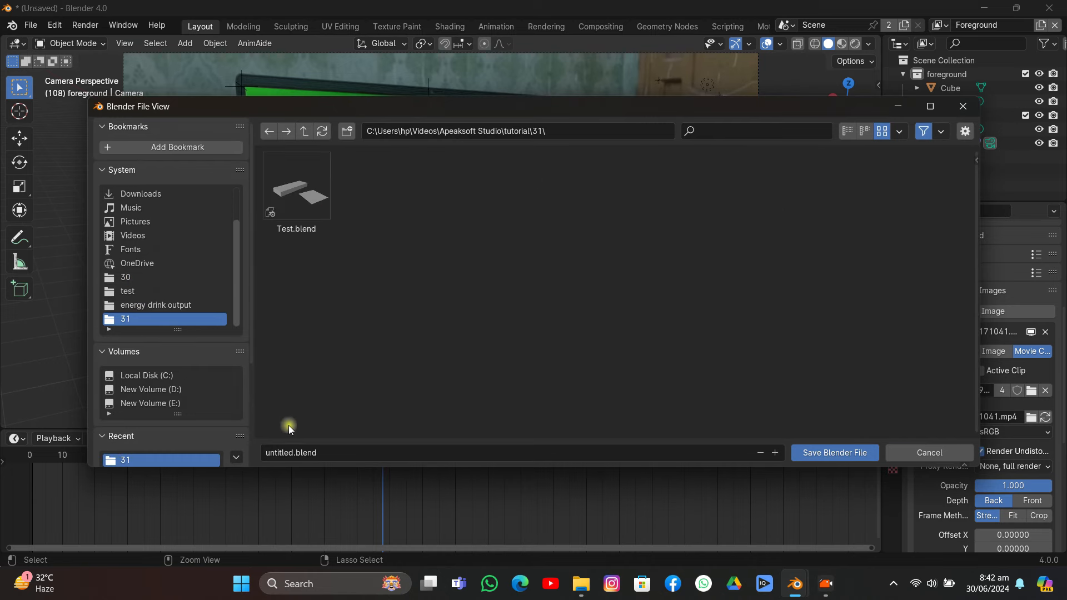
left_click(296, 452)
type("Mia")
left_click(855, 451)
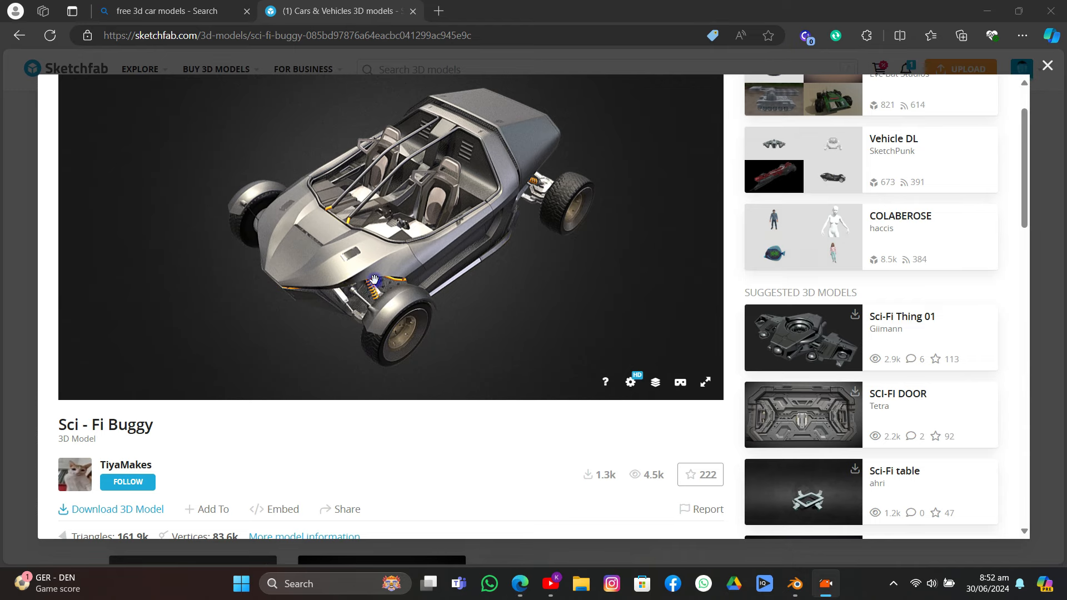
- Switch to the browser and inspect the Sci-Fi Buggy model and its creator credit on Sketchfab
left_click_drag(374, 279, 305, 281)
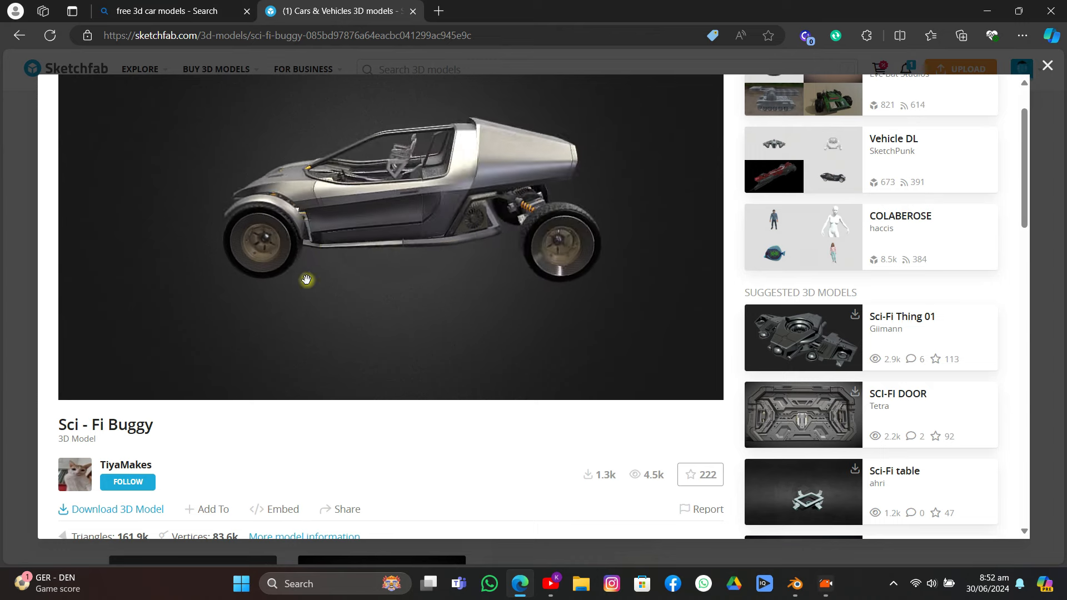
left_click_drag(171, 468, 98, 454)
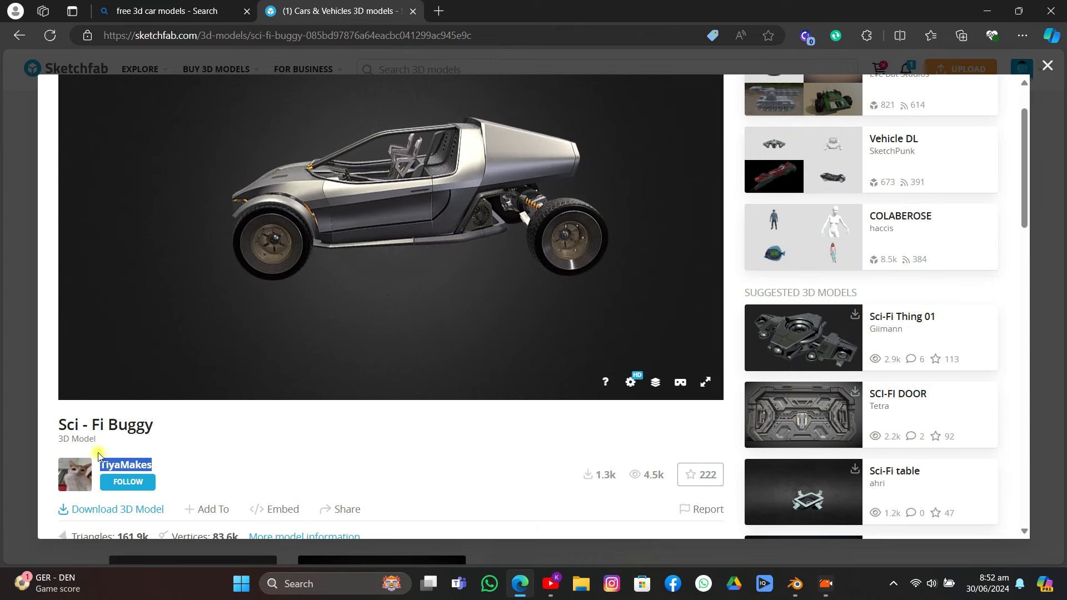
left_click(266, 443)
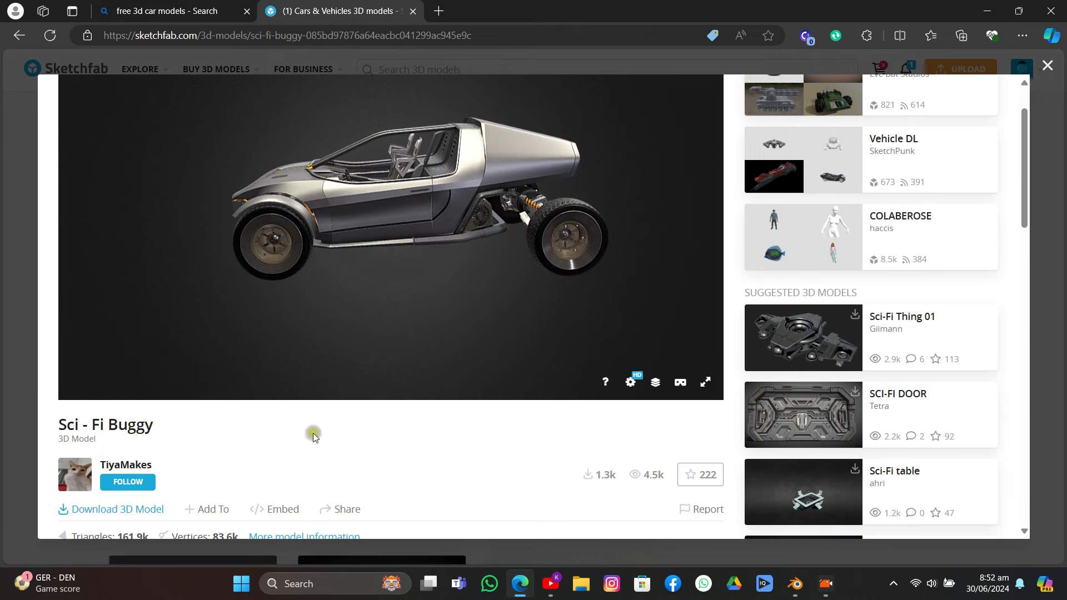
- Download the Sci-Fi Buggy in its original FBX format and return to the model's preview
scroll(228, 408, "down", 5)
left_click(109, 170)
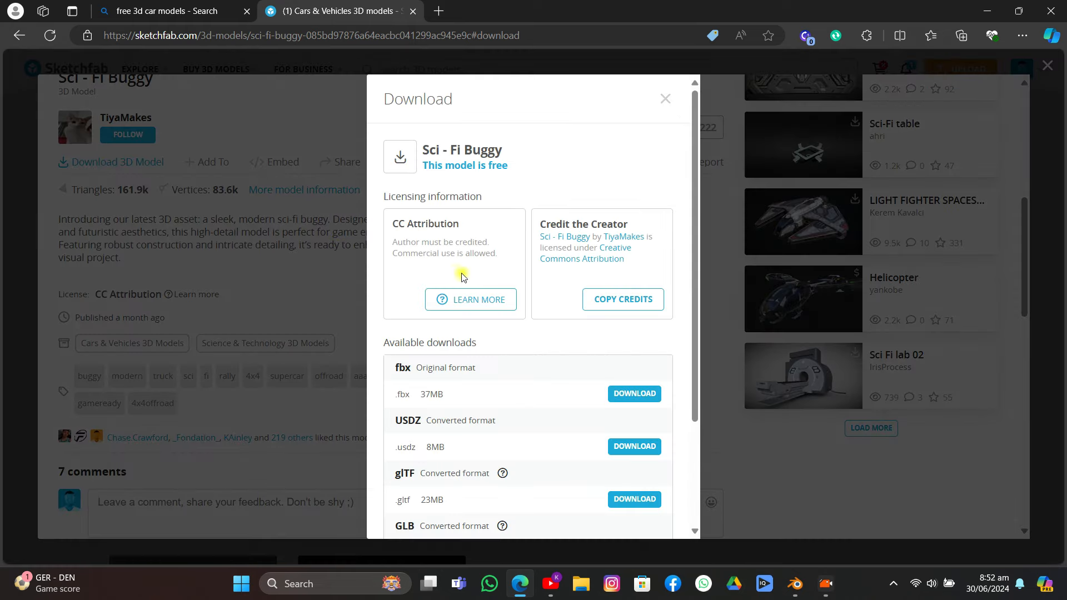
scroll(551, 351, "down", 2)
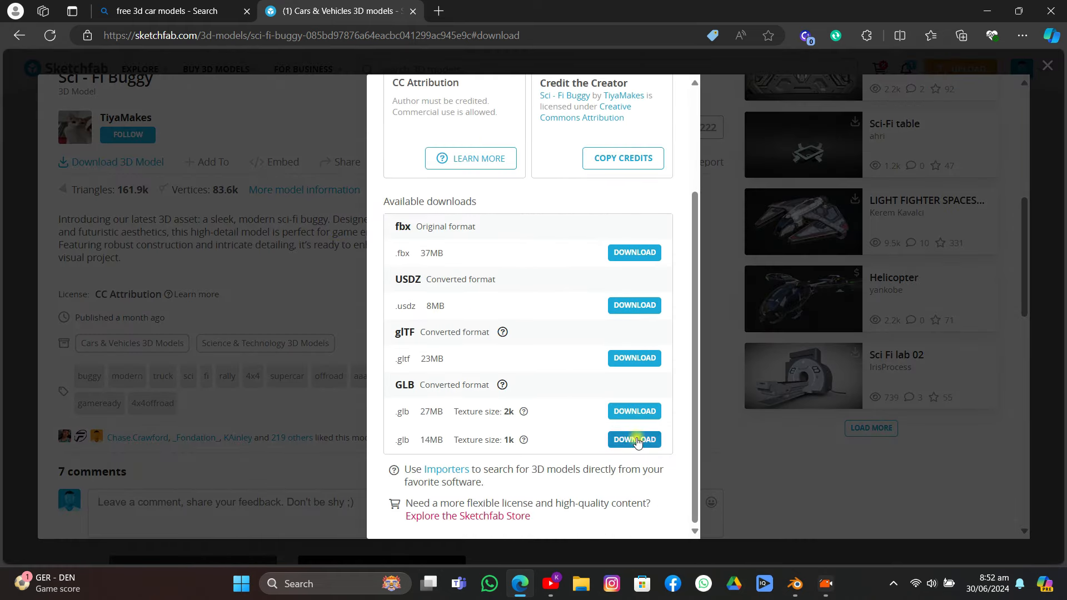
left_click(623, 253)
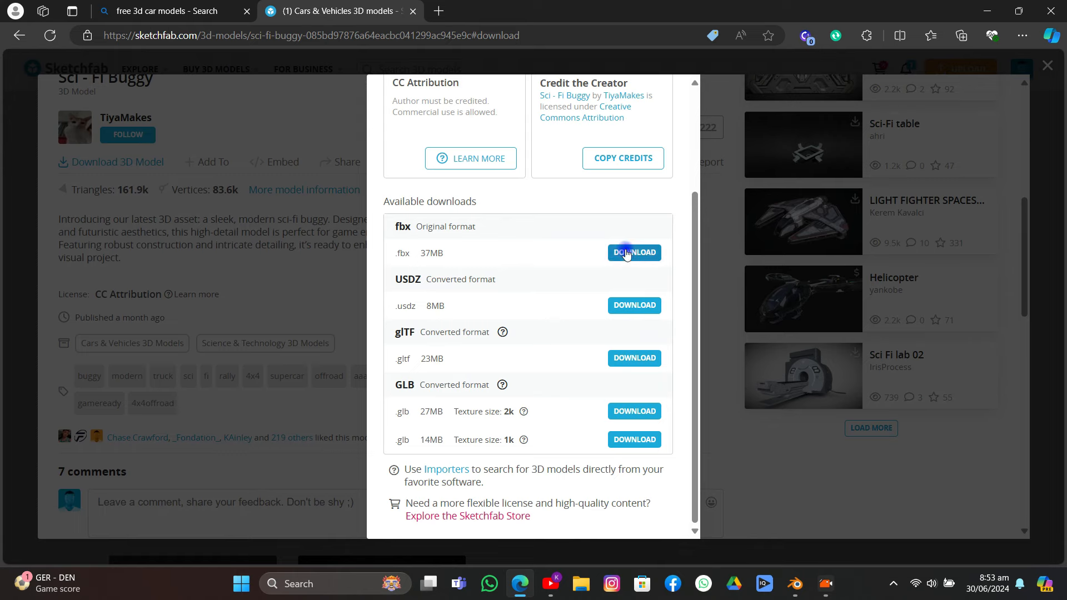
scroll(542, 207, "up", 3)
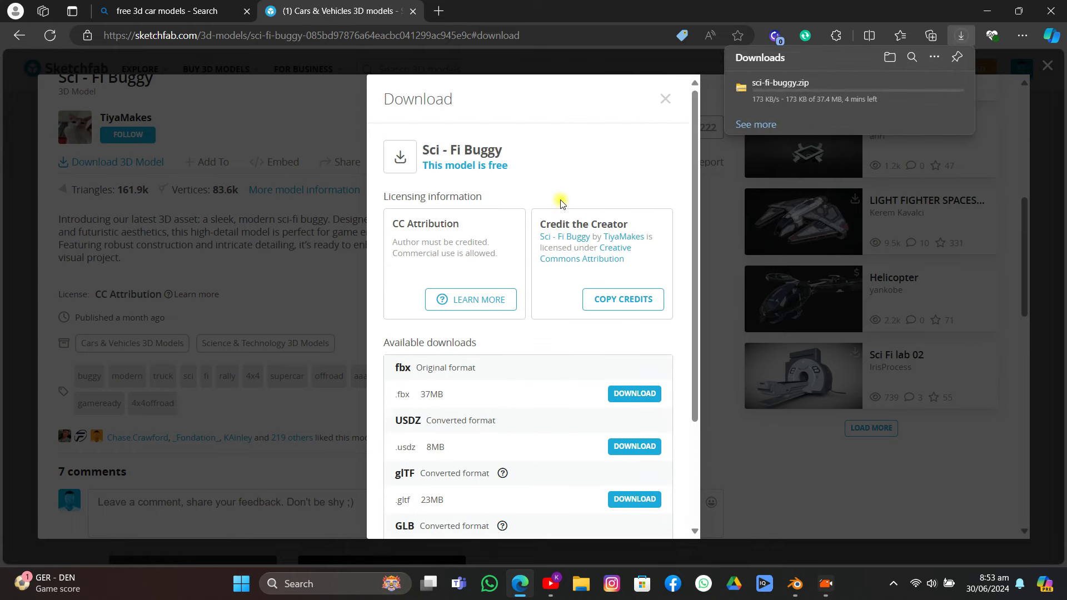
left_click(660, 100)
scroll(453, 236, "up", 7)
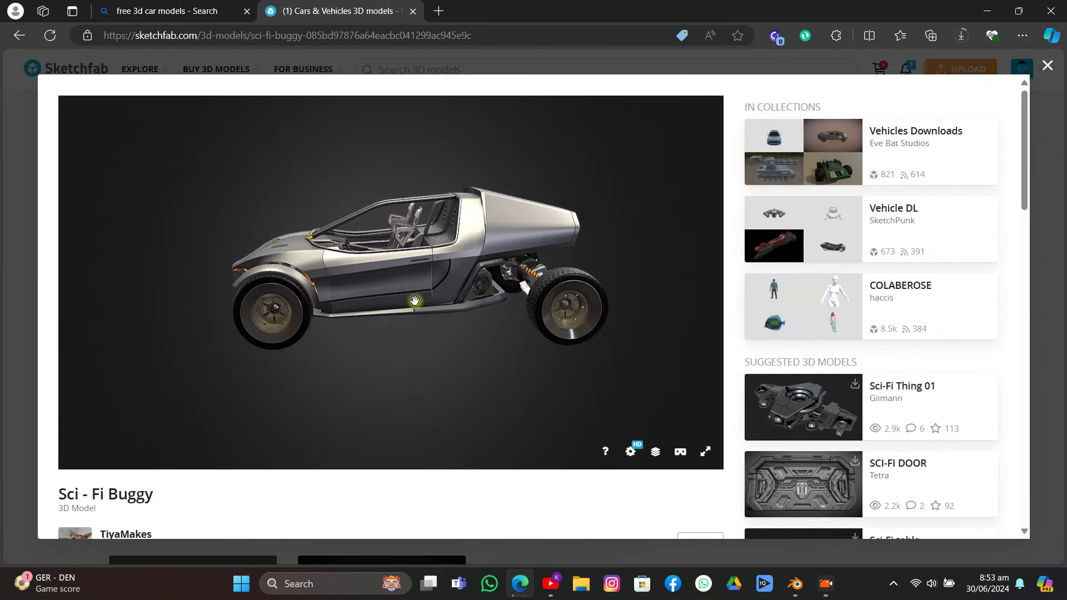
scroll(221, 492, "down", 1)
double_click(102, 463)
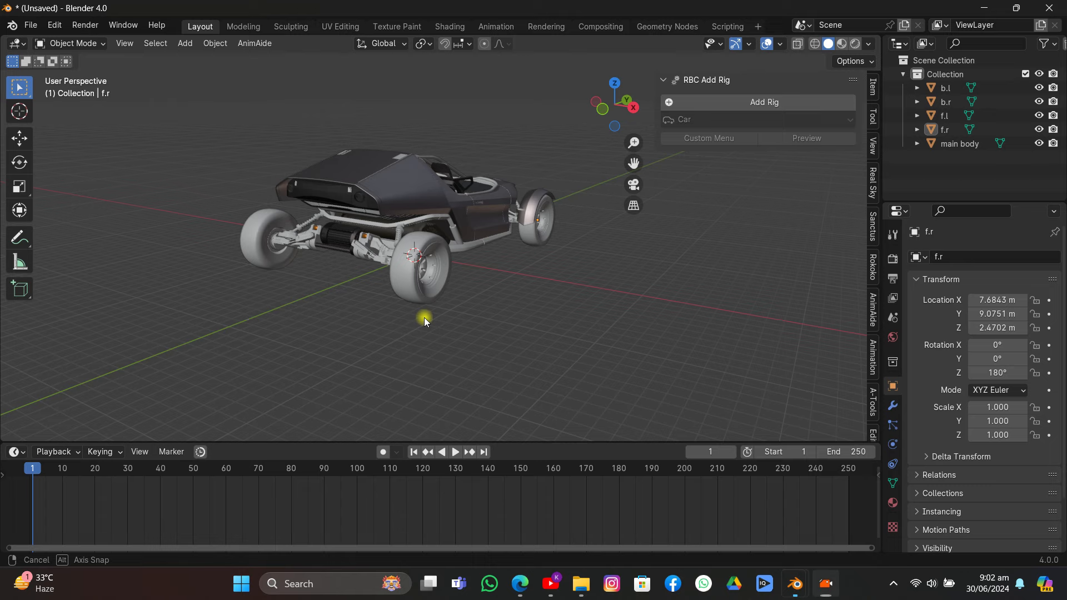
- Switch to Blender and examine the imported buggy with material preview shading
mouse_move(425, 318)
middle_mouse_down()
mouse_move(121, 308)
mouse_move(474, 295)
mouse_move(267, 346)
mouse_move(215, 300)
mouse_move(755, 128)
middle_mouse_up()
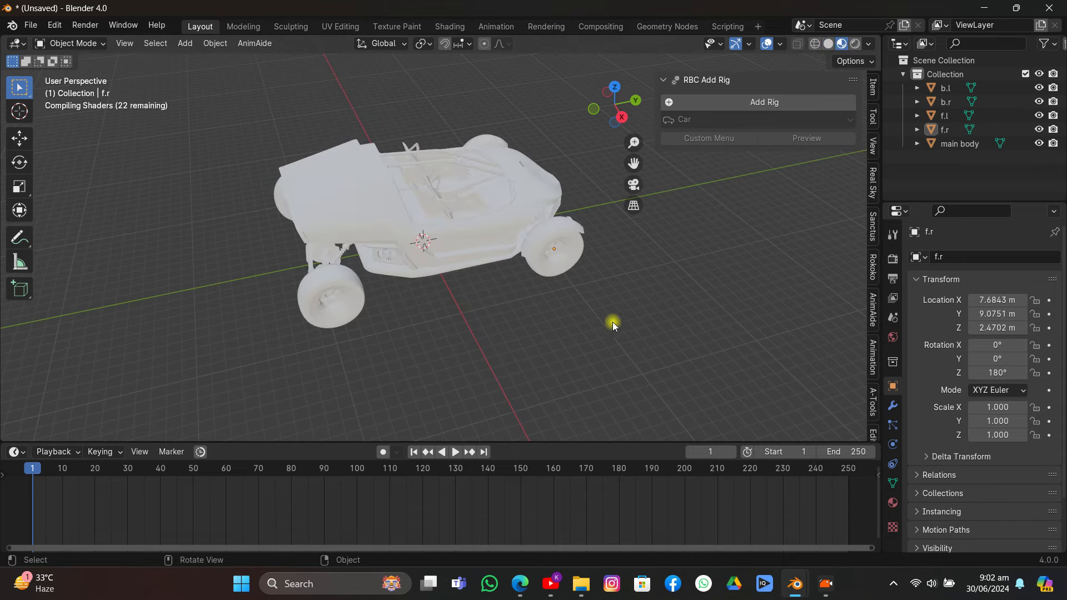
middle_click_drag(629, 315, 512, 96)
left_click(535, 214)
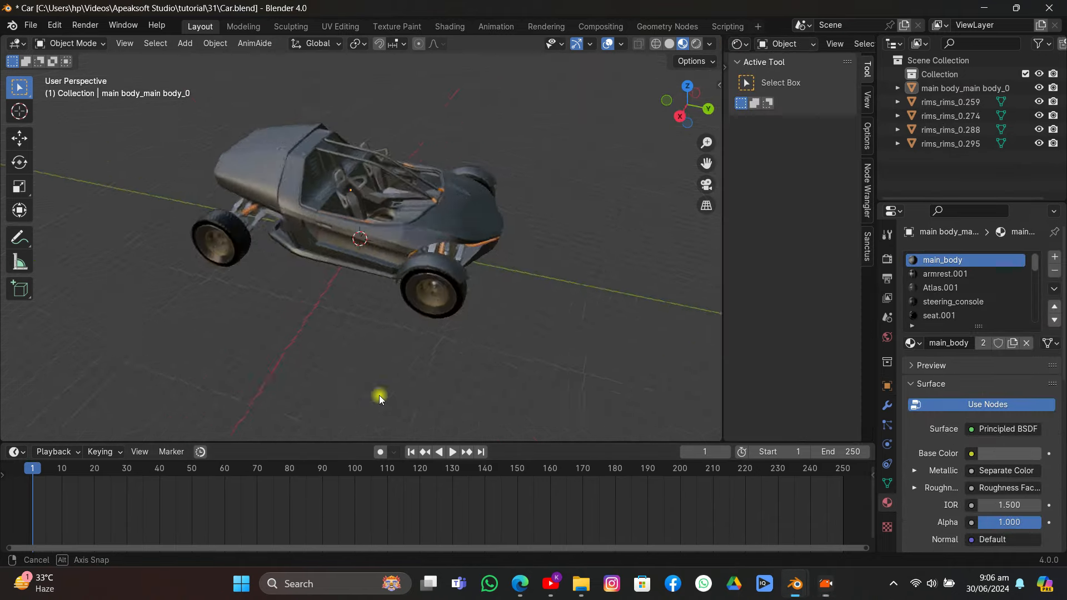
- Inspect the textured buggy in Car.blend from several sides and up close
middle_click_drag(379, 395, 345, 476)
middle_click_drag(410, 292, 609, 196)
scroll(398, 303, "up", 4)
scroll(242, 286, "down", 10)
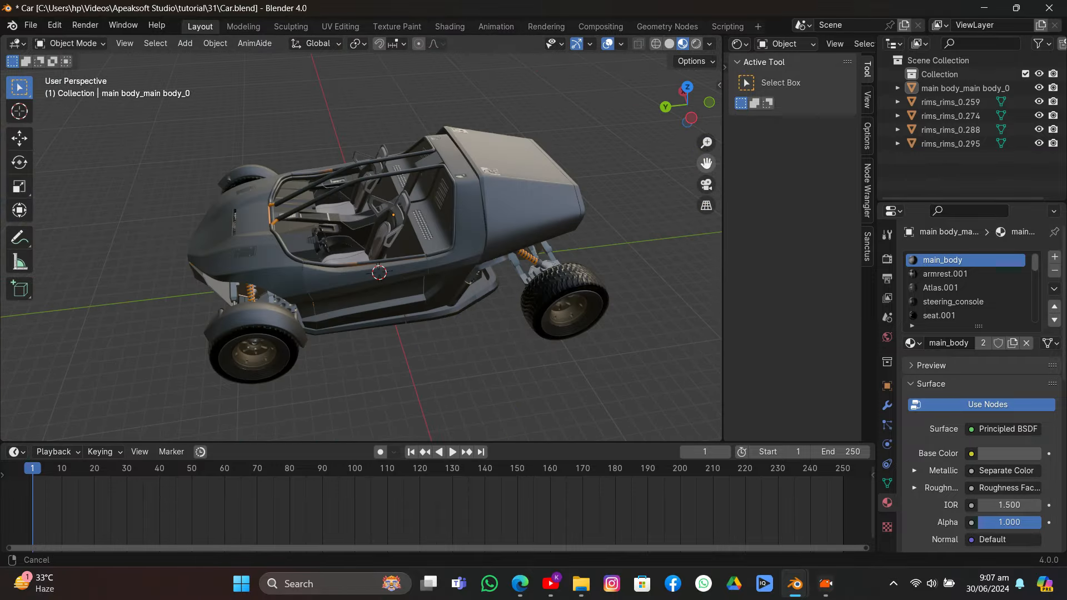
middle_click_drag(623, 234, 500, 289)
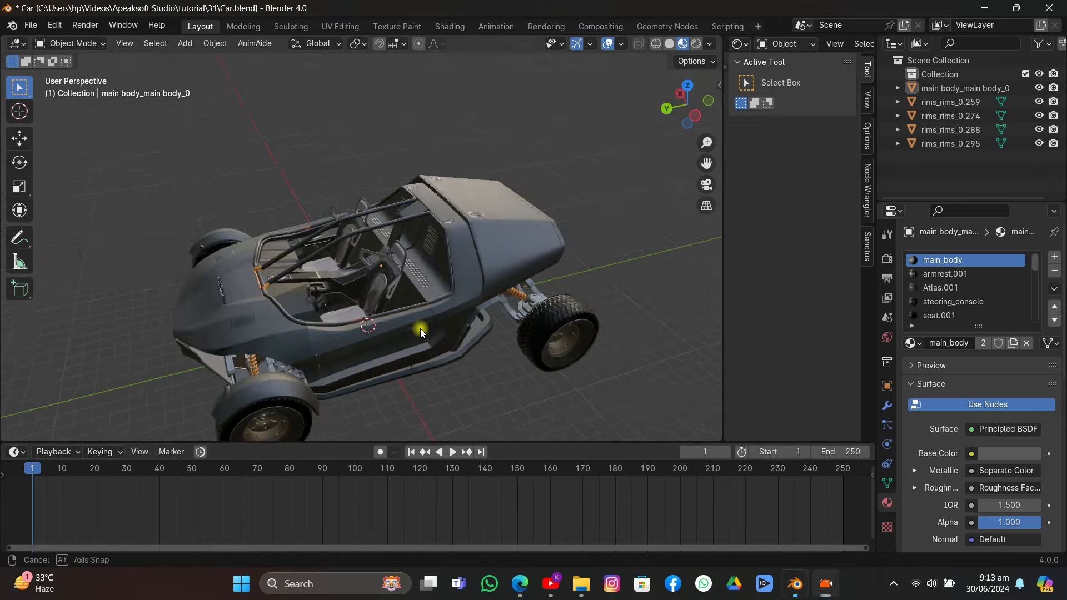
middle_click_drag(420, 328, 467, 261)
- Select the buggy's main body together with its four wheels and copy them
left_click(316, 229)
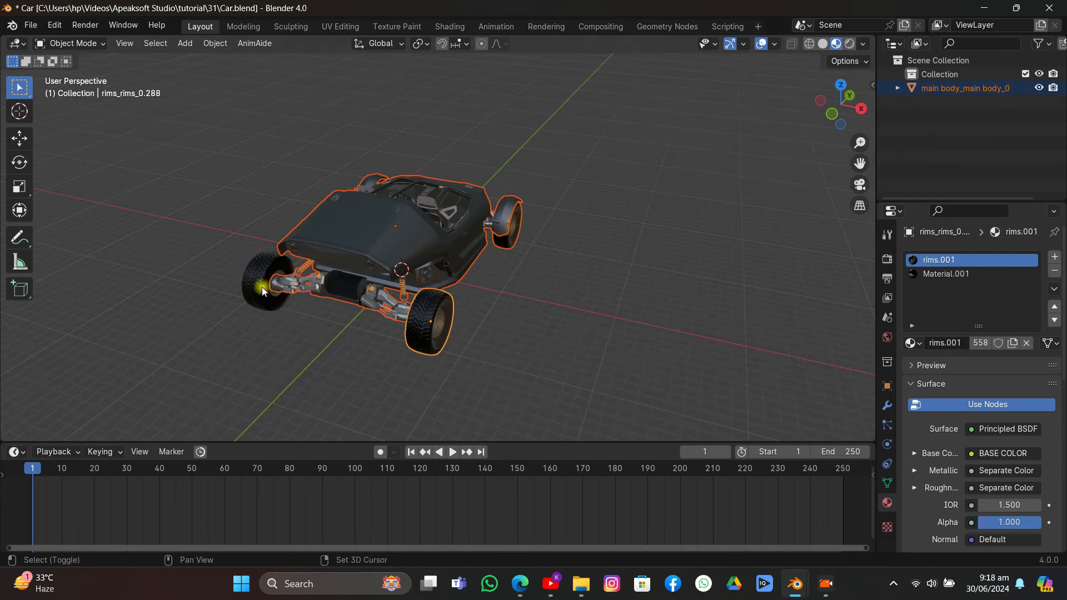
left_click(263, 286, "shift")
middle_click_drag(358, 216, 449, 238)
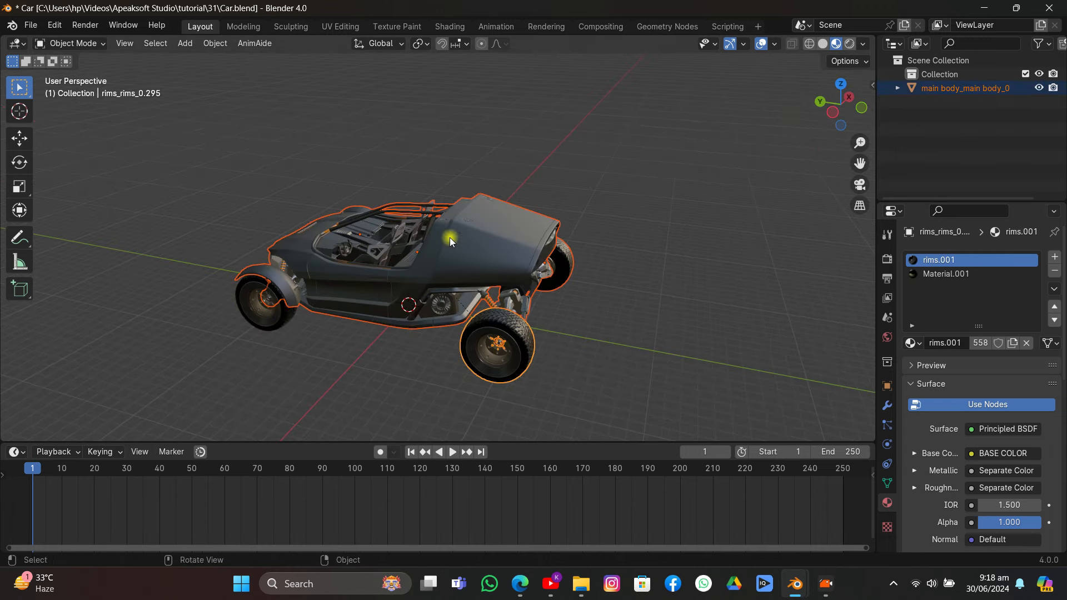
key("ctrl+c")
left_click(352, 269)
- Switch to the Mian.blend window and paste the copied buggy into the foreground collection
mouse_move(795, 584)
left_click(728, 505)
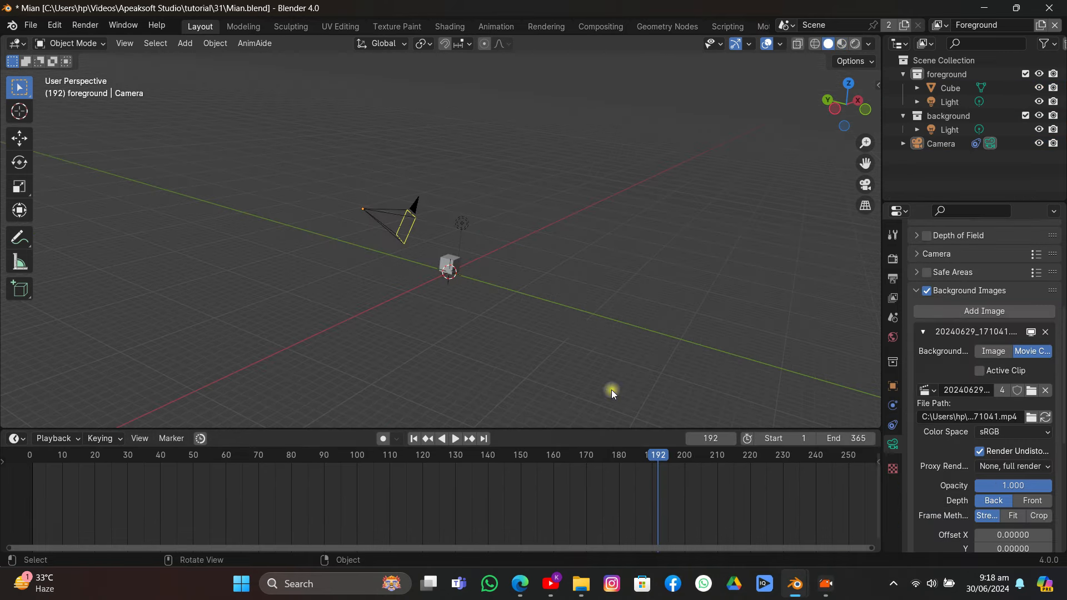
key("ctrl+v")
left_click(575, 323)
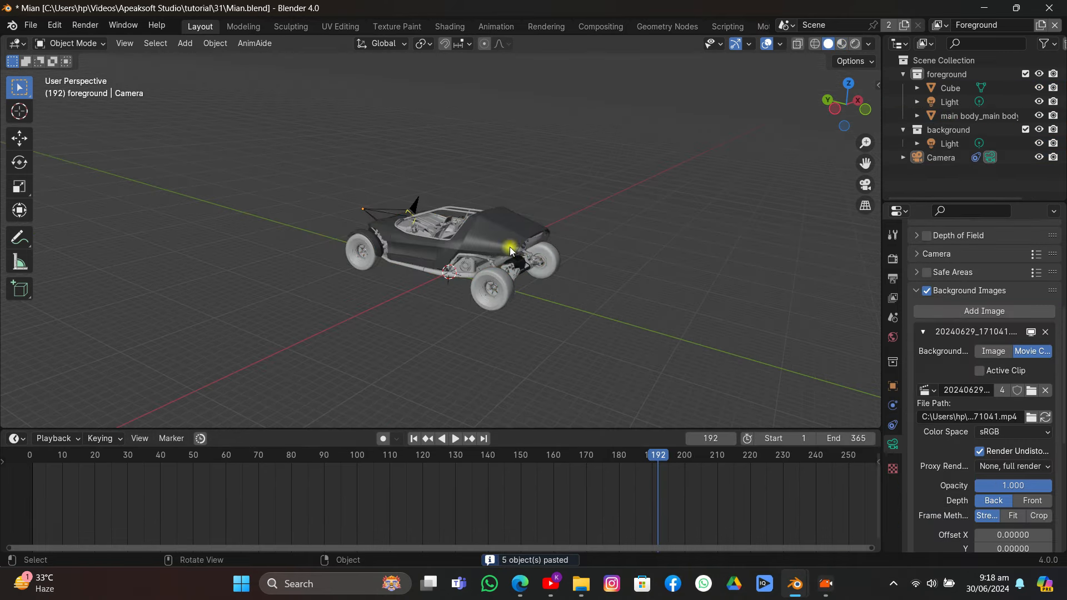
- Scale the buggy's main body, with its wheels, uniformly to about 0.329
left_click(510, 247)
key("s")
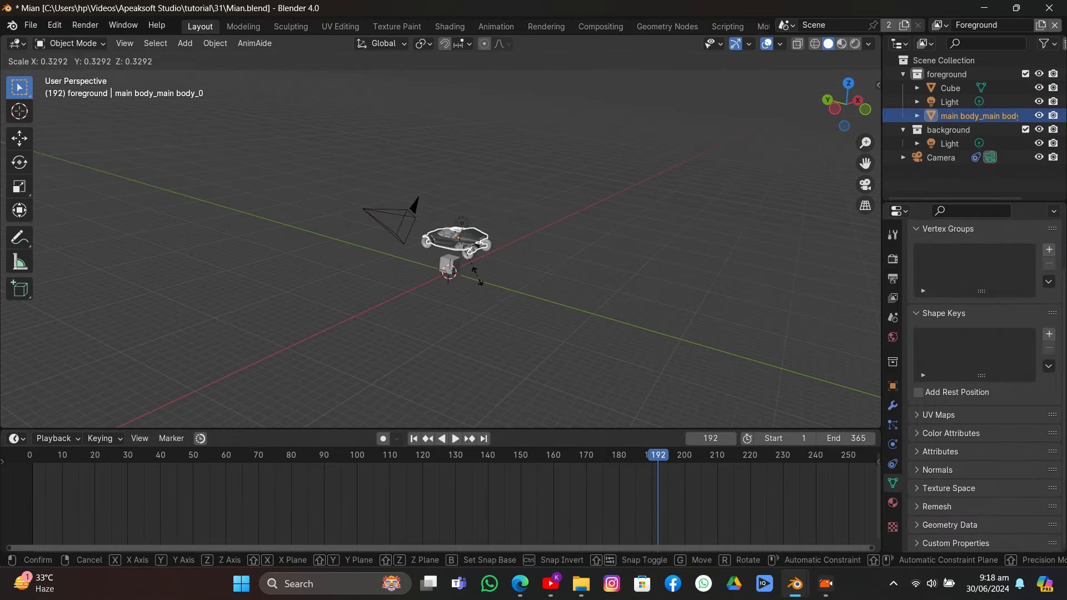
left_click(487, 288)
middle_click_drag(486, 285, 667, 222)
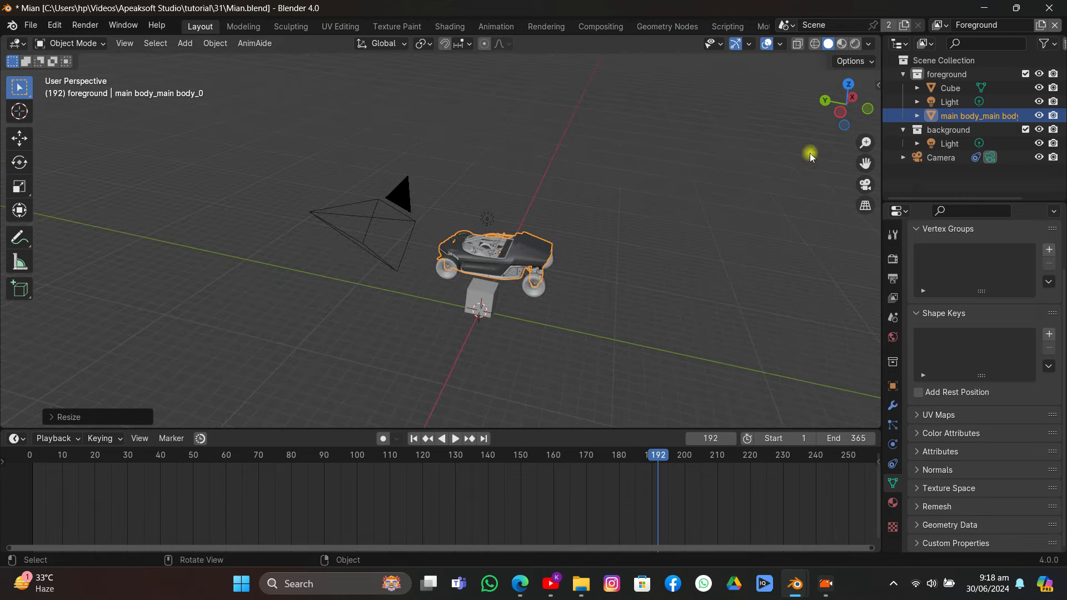
- Switch to the Motion Tracking workspace, collapse the Resize settings, and move the clip to frame 41
left_click(764, 26)
scroll(423, 311, "down", 5)
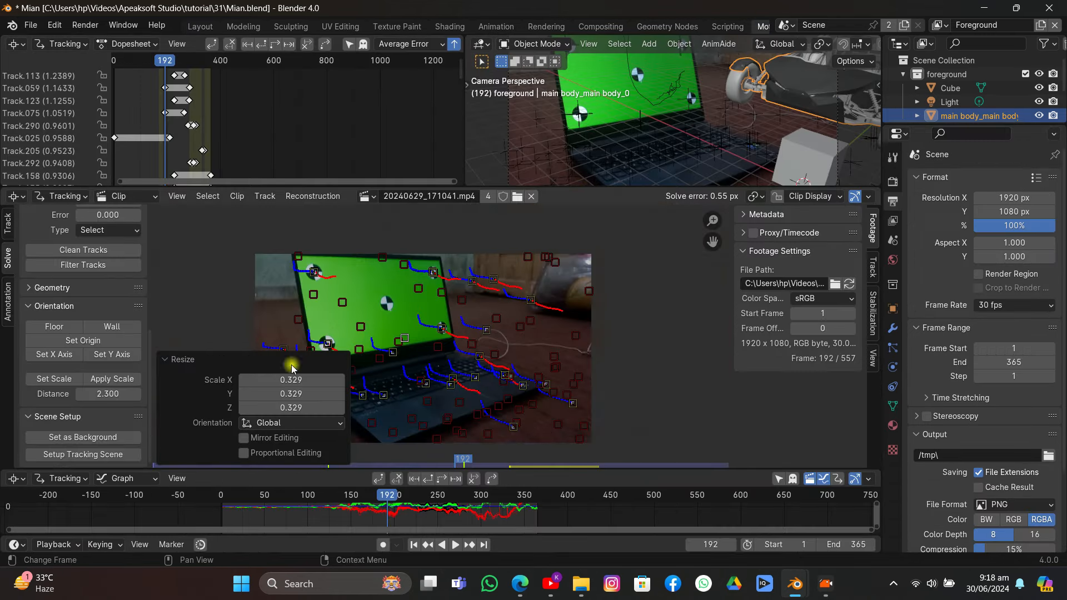
left_click(184, 360)
scroll(397, 357, "up", 2)
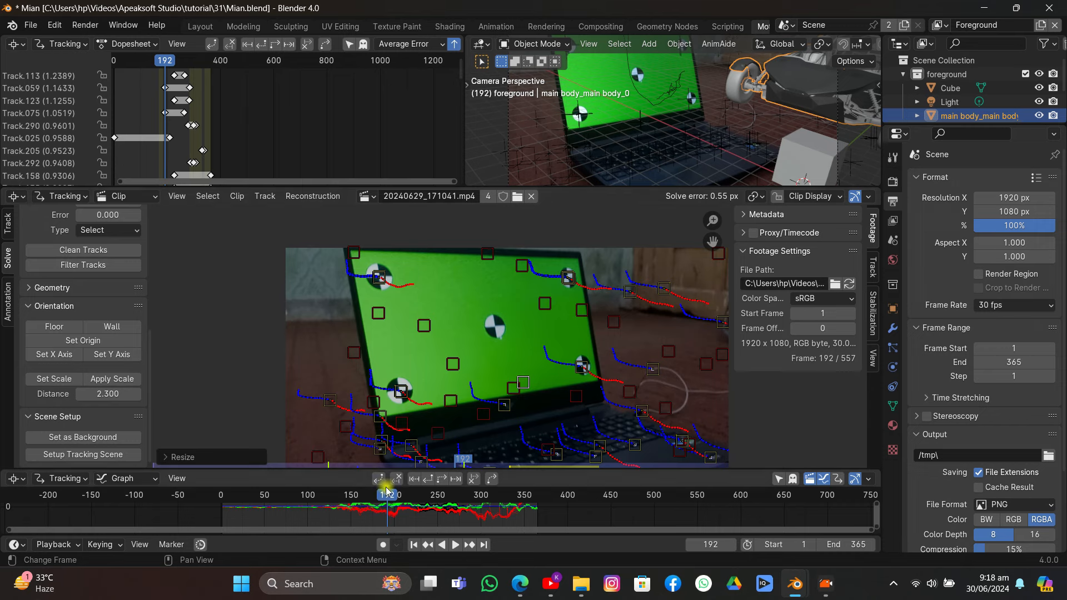
left_click_drag(387, 491, 257, 493)
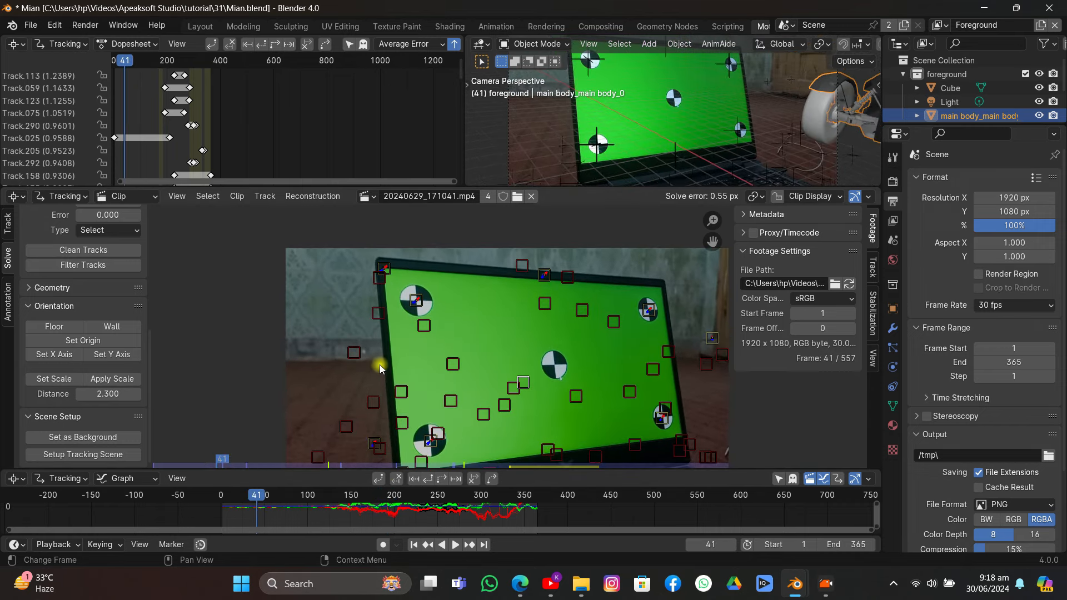
- Select the tracks on the laptop screen's four corner markers and convert the 3D markers to a mesh
middle_click_drag(379, 364, 378, 298)
left_click(392, 284)
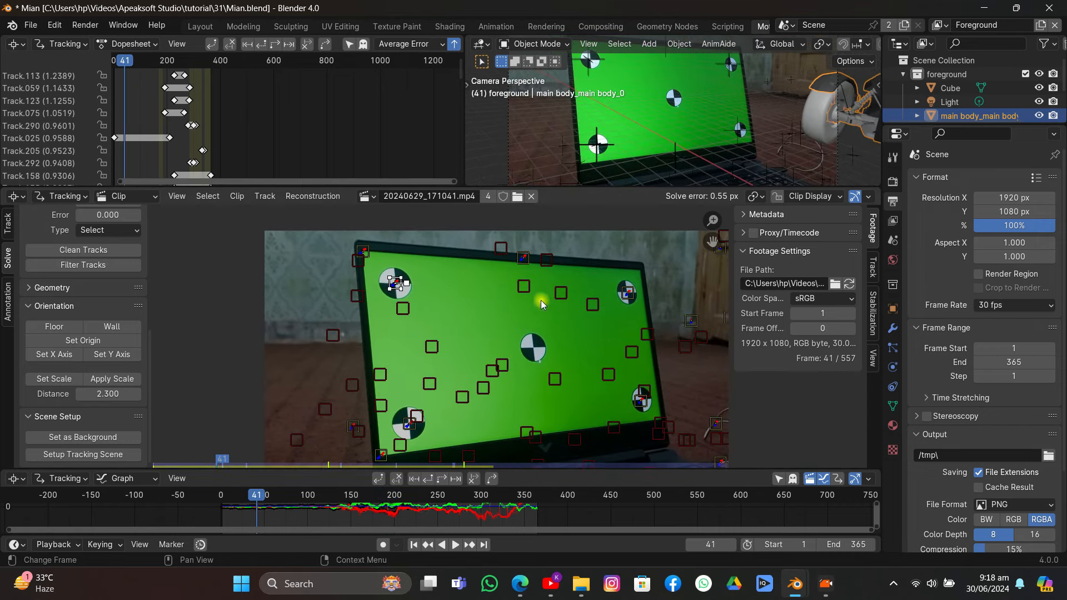
left_click(623, 298)
left_click(641, 403, "shift")
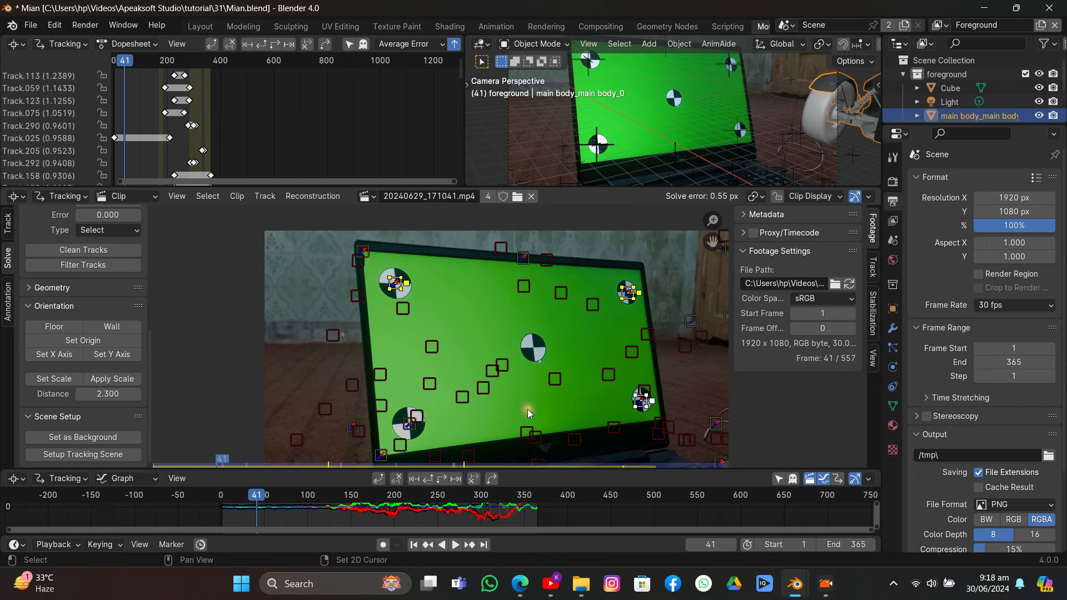
left_click(412, 431, "shift")
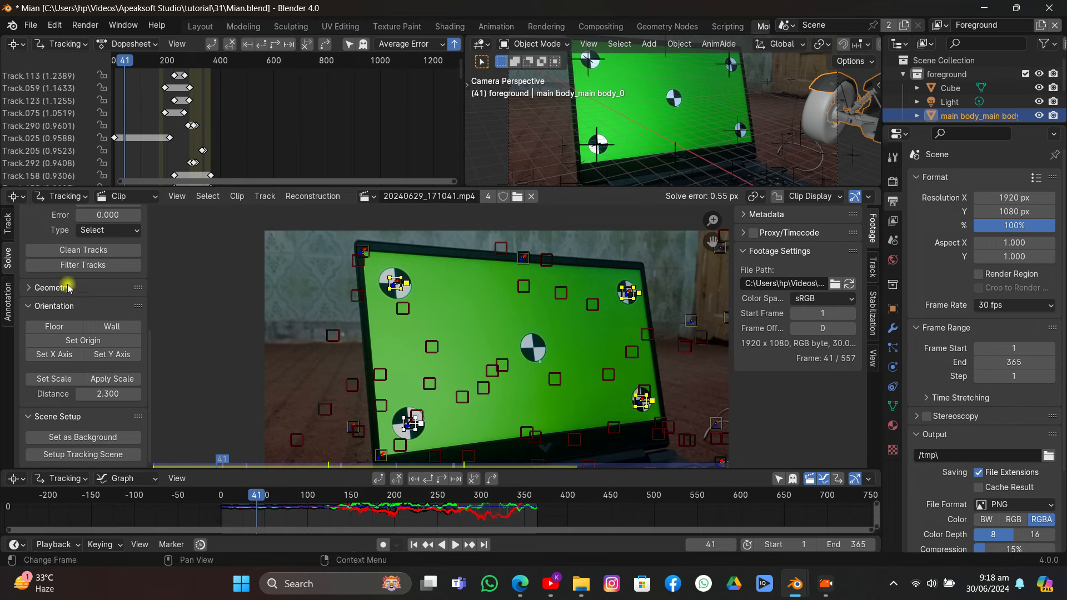
left_click(49, 288)
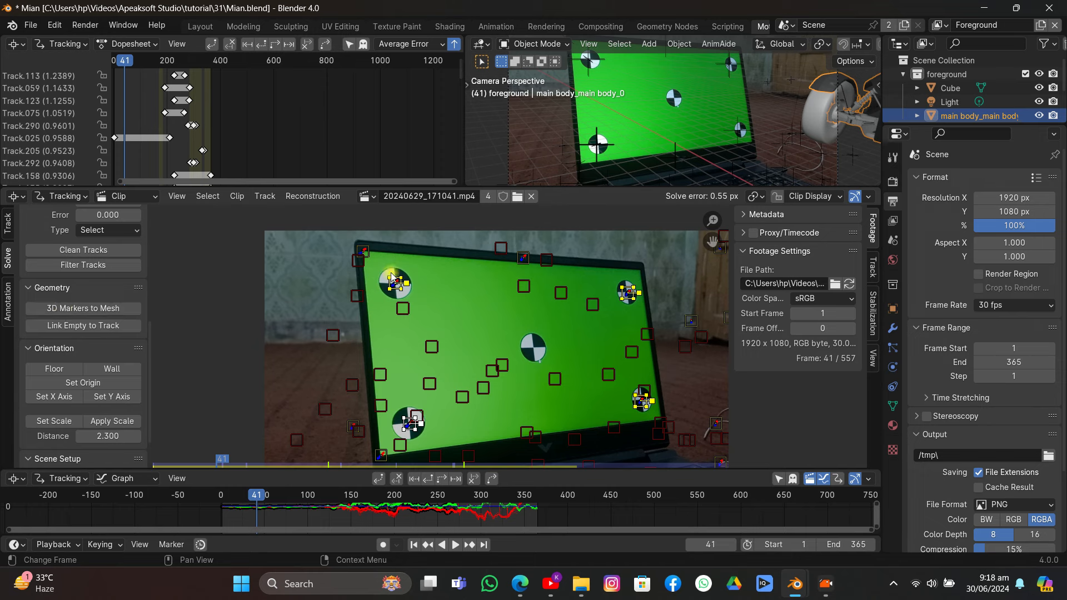
left_click(89, 309)
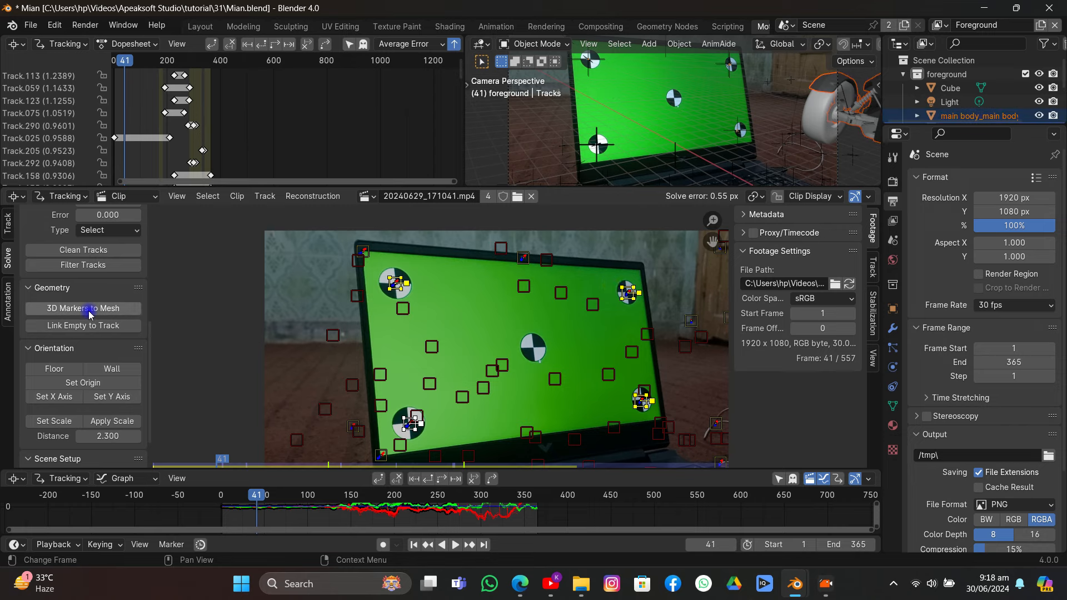
- Switch to the Layout workspace and hide the buggy's main body and its four wheels in the viewport
left_click(201, 27)
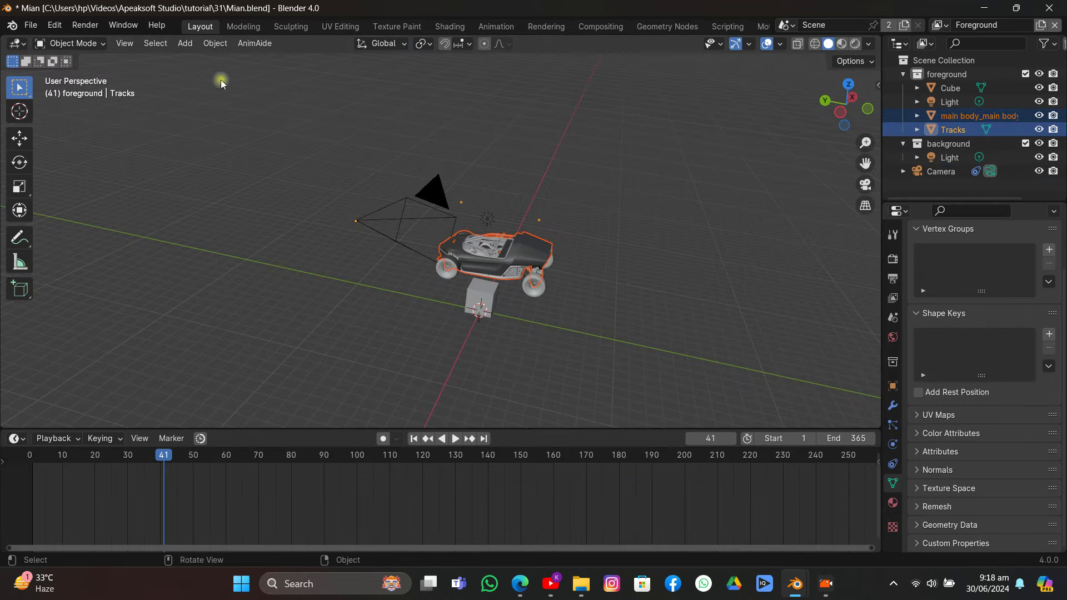
middle_click_drag(554, 256, 459, 298)
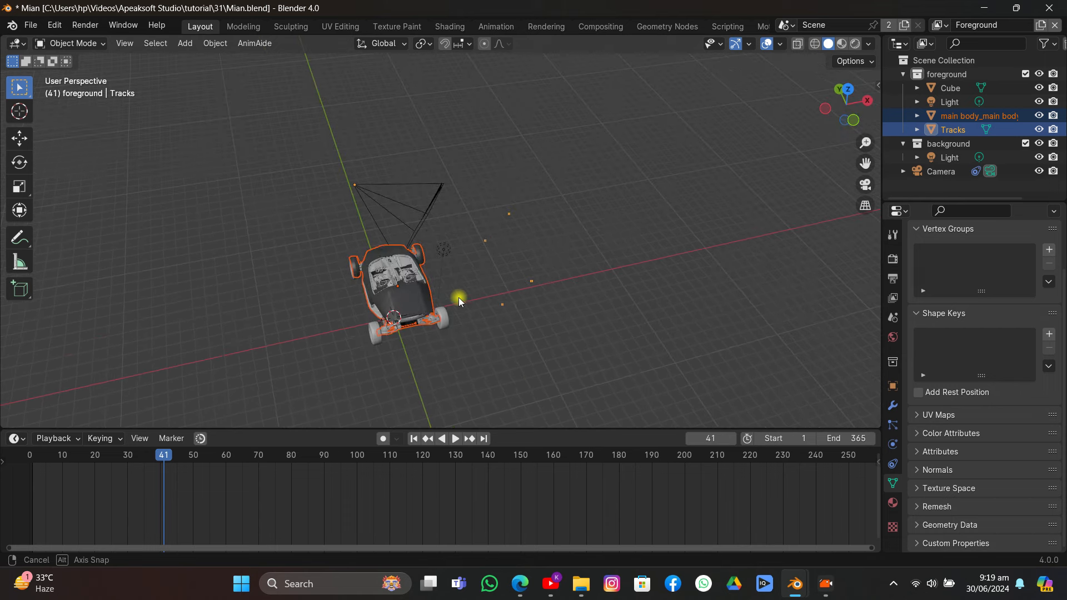
left_click(918, 116)
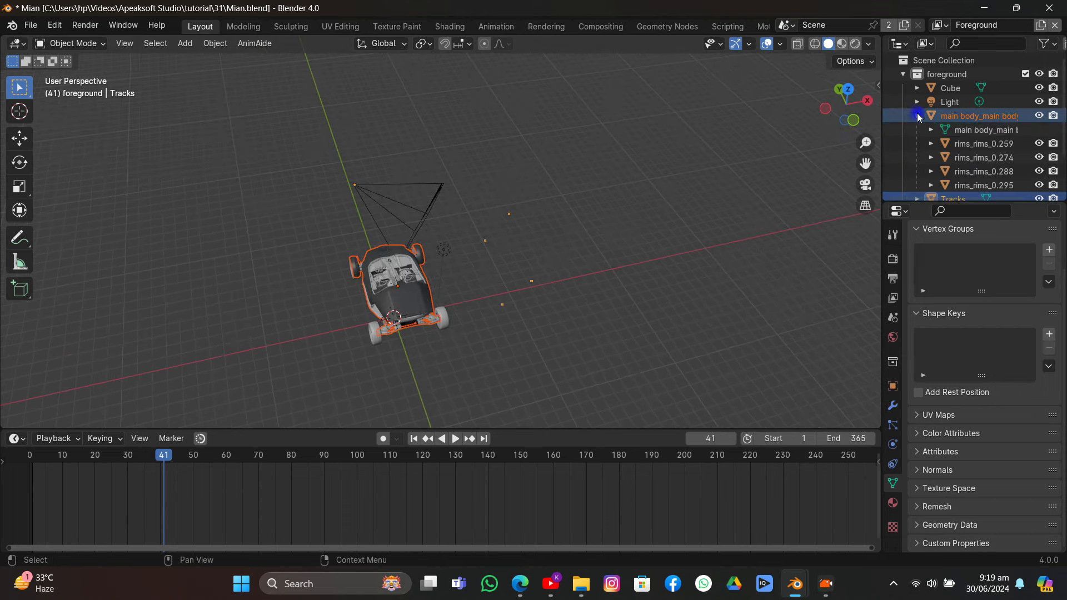
left_click(1038, 116)
left_click(1038, 144)
left_click(1039, 157)
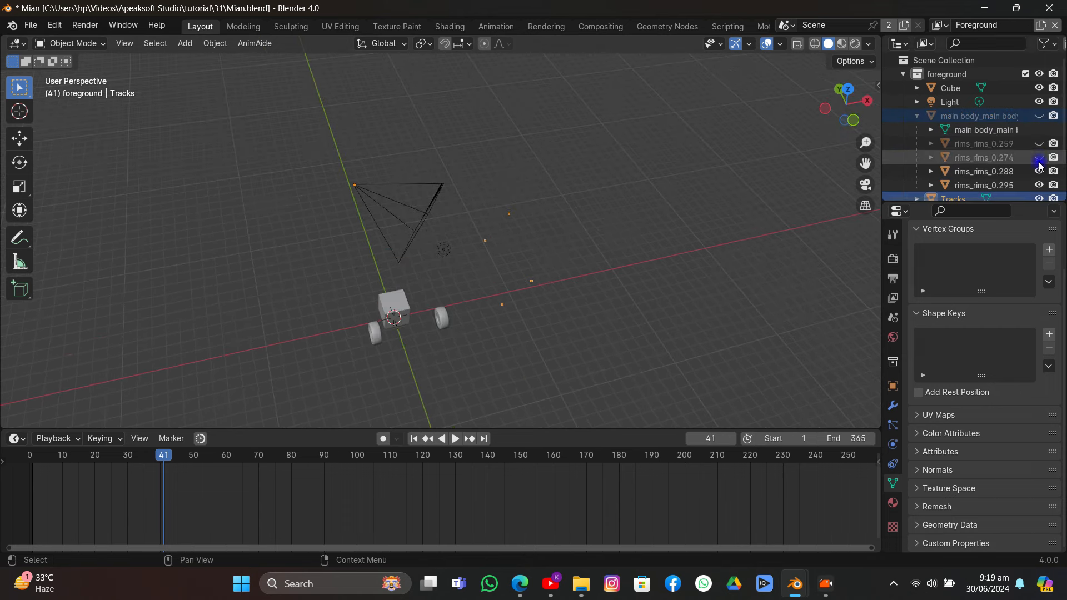
left_click(1038, 171)
left_click(1039, 185)
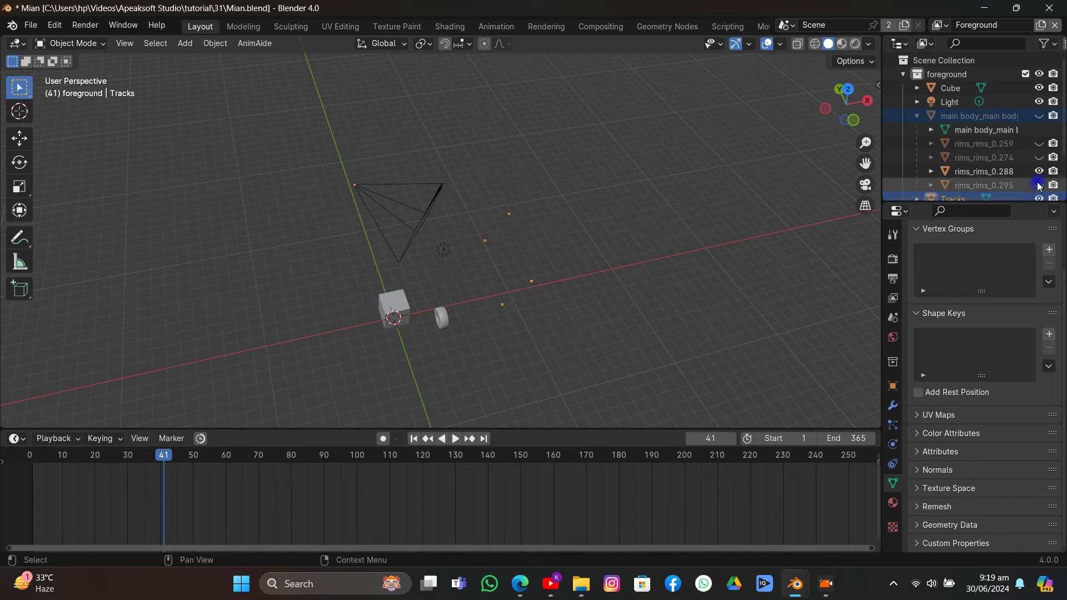
left_click(917, 115)
- In camera view, fill a face between the four corner points of the Tracks mesh
middle_click_drag(555, 217, 811, 224)
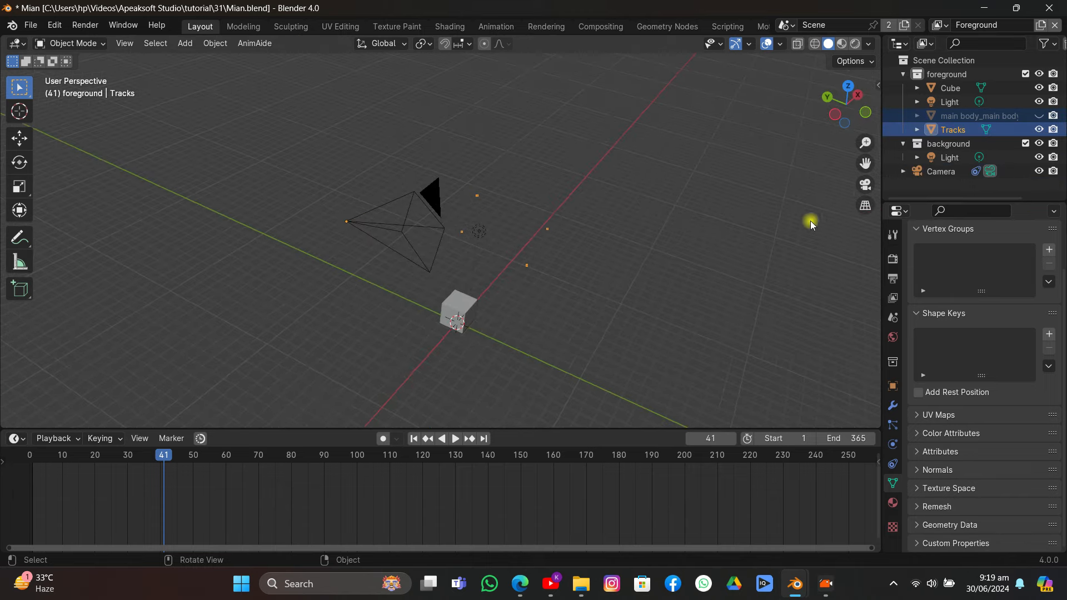
left_click(865, 187)
scroll(566, 225, "up", 2)
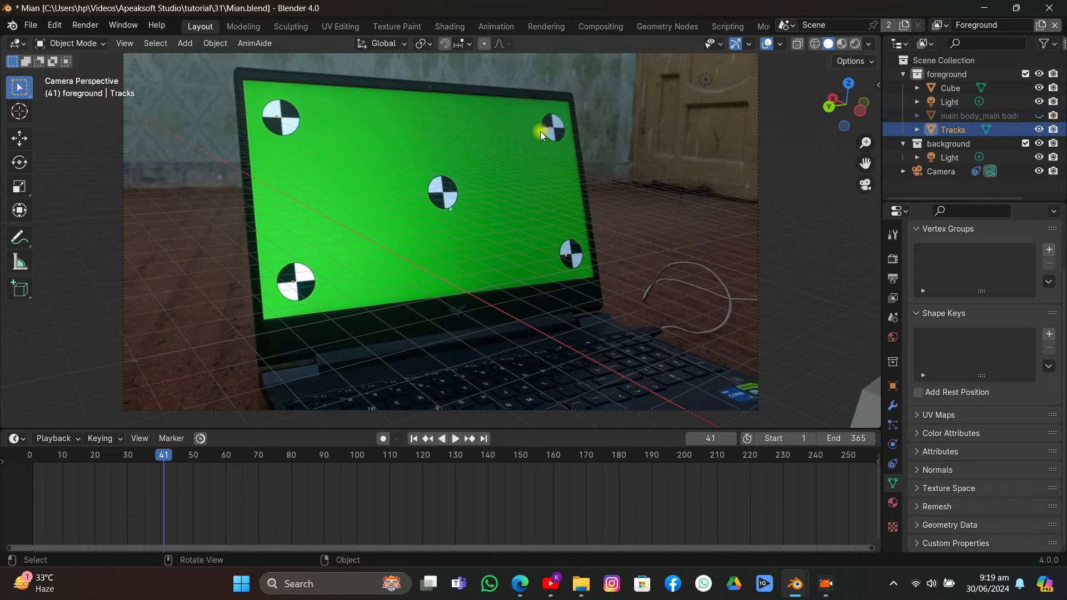
key("Tab")
key("f")
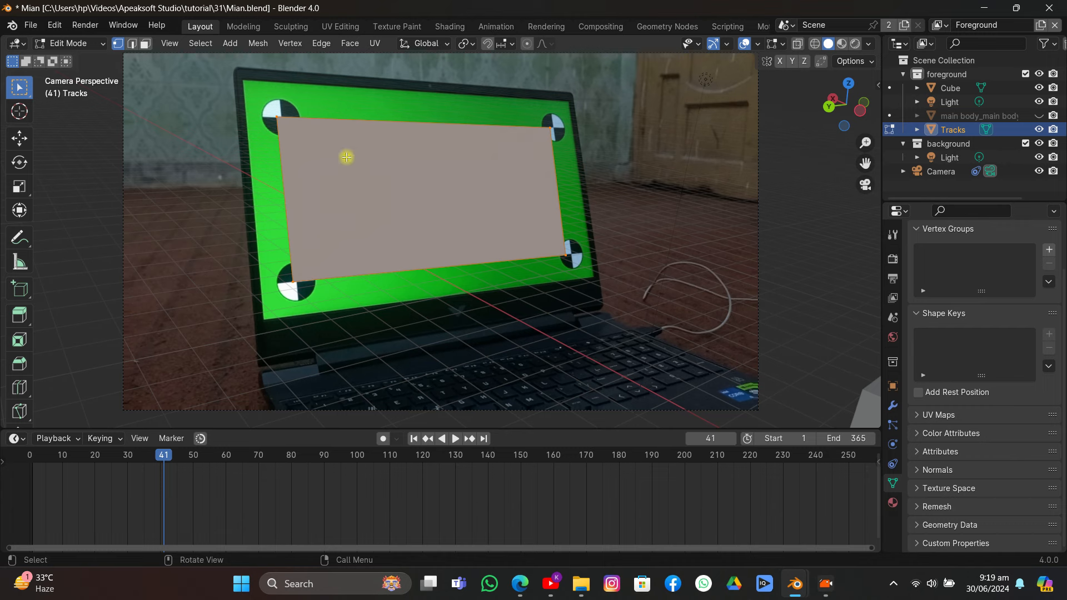
key("Tab")
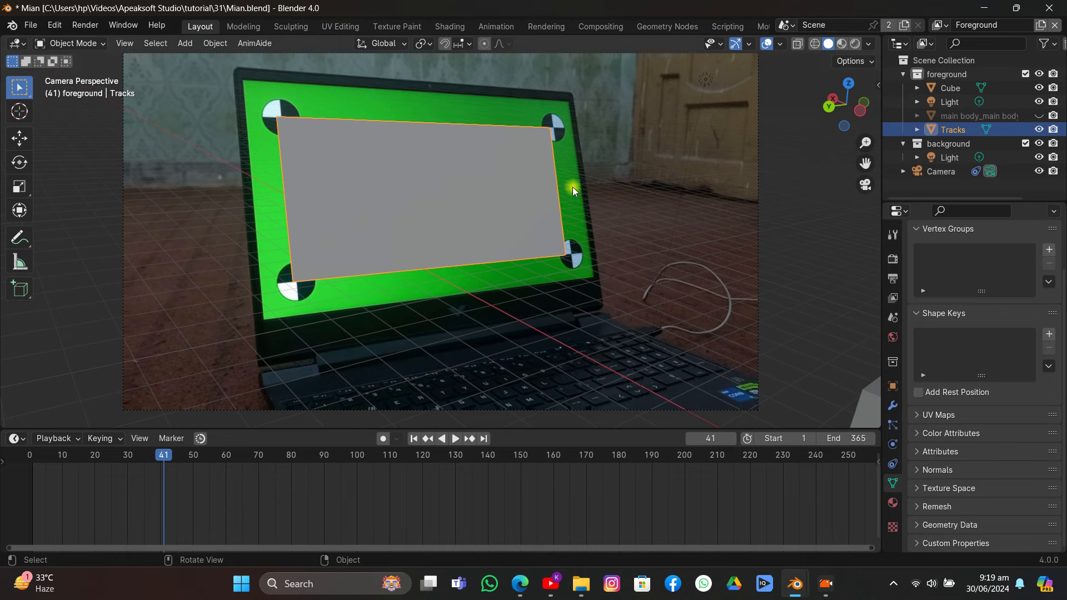
- Scale the Tracks face up by about 1.17, nudge it along global Y, and enlarge it slightly to span the green screen's width
key("Tab")
key("s")
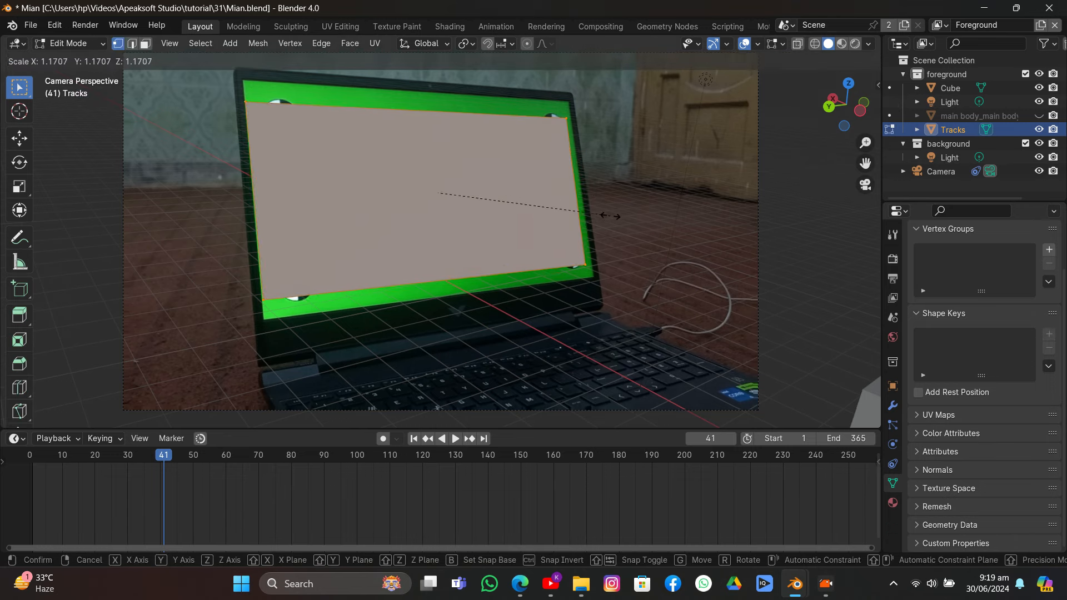
left_click(611, 218)
key("g")
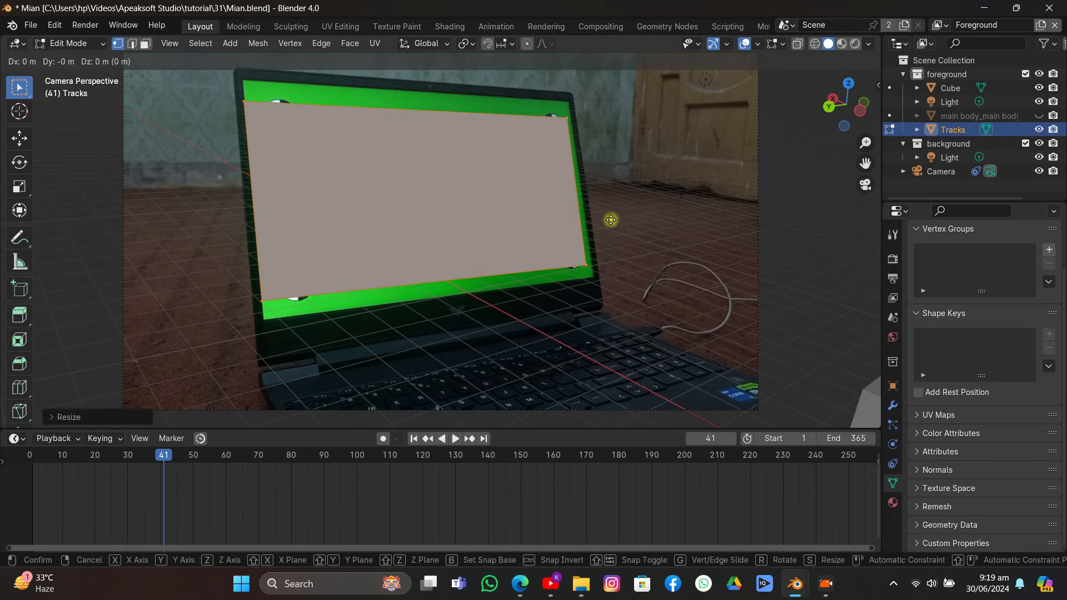
key("y")
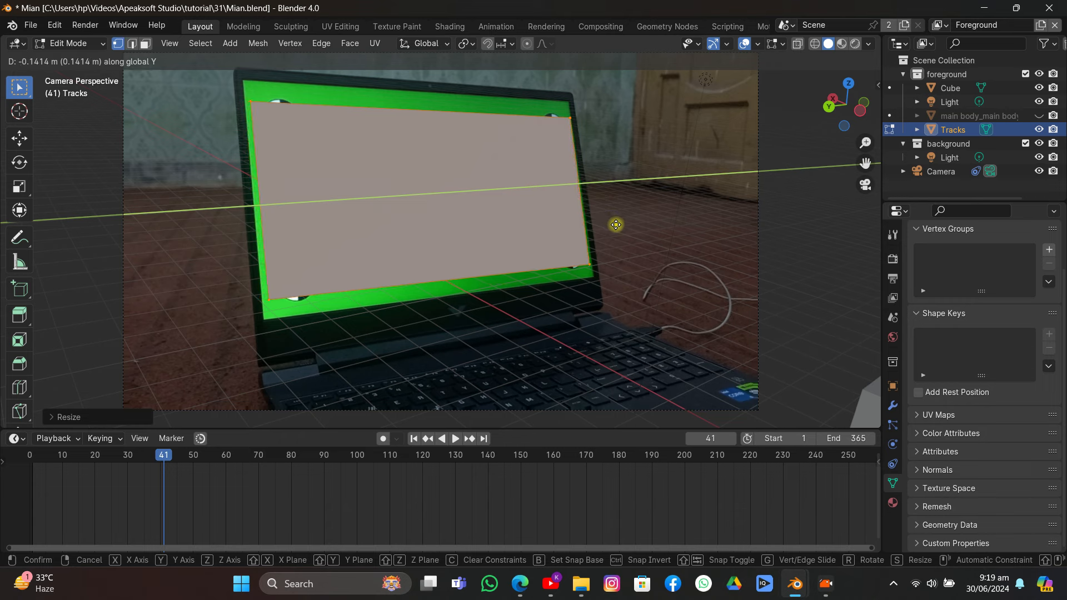
left_click(615, 223)
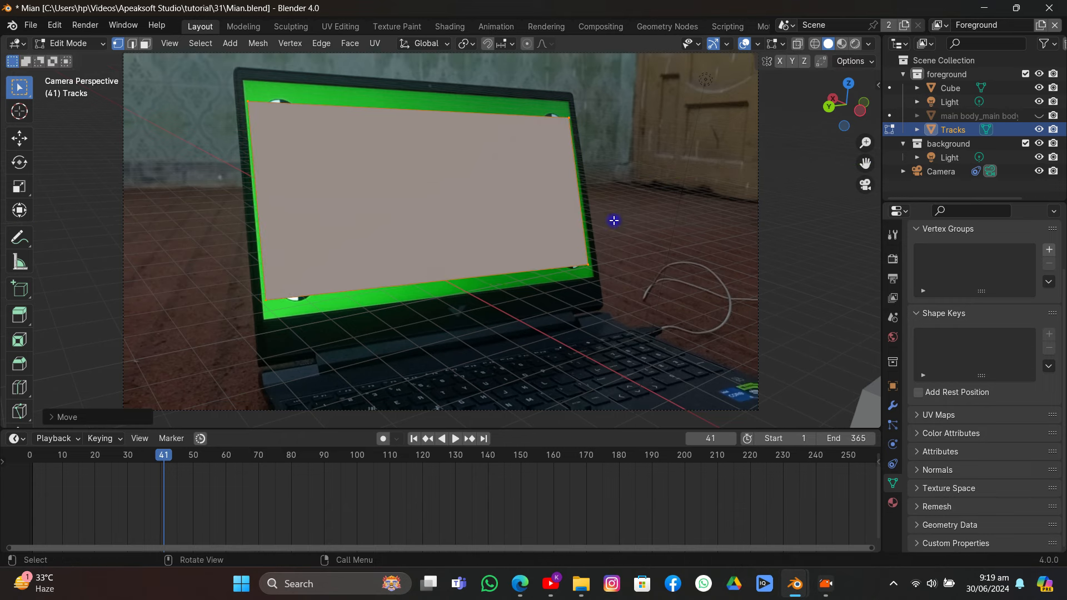
key("s")
left_click(538, 250)
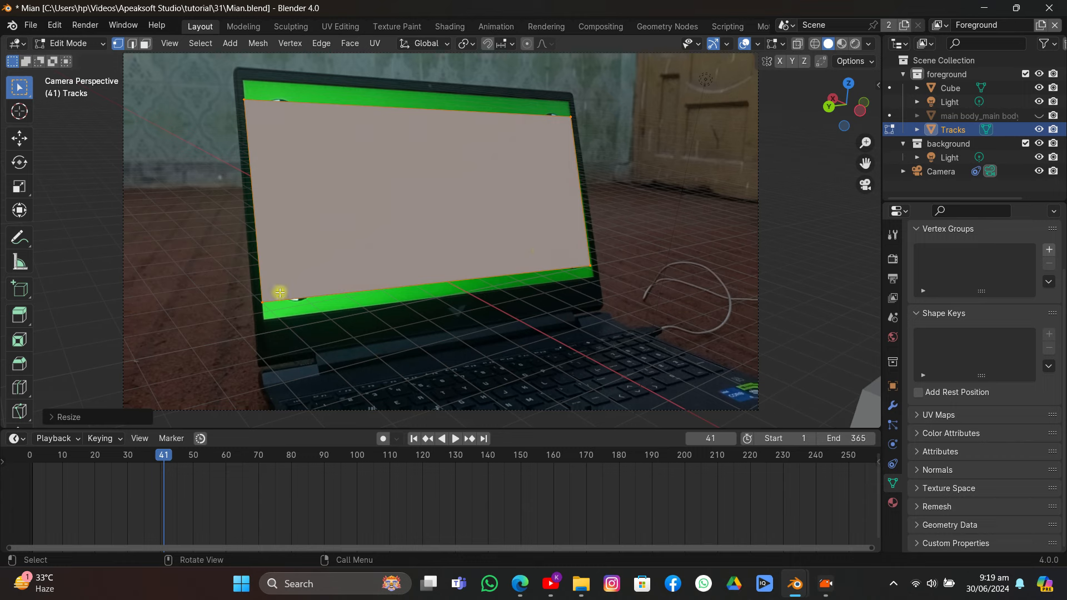
- With Local orientation, move the face's upper edge along local Y to the green screen's top border and nudge it along local X
left_click(132, 44)
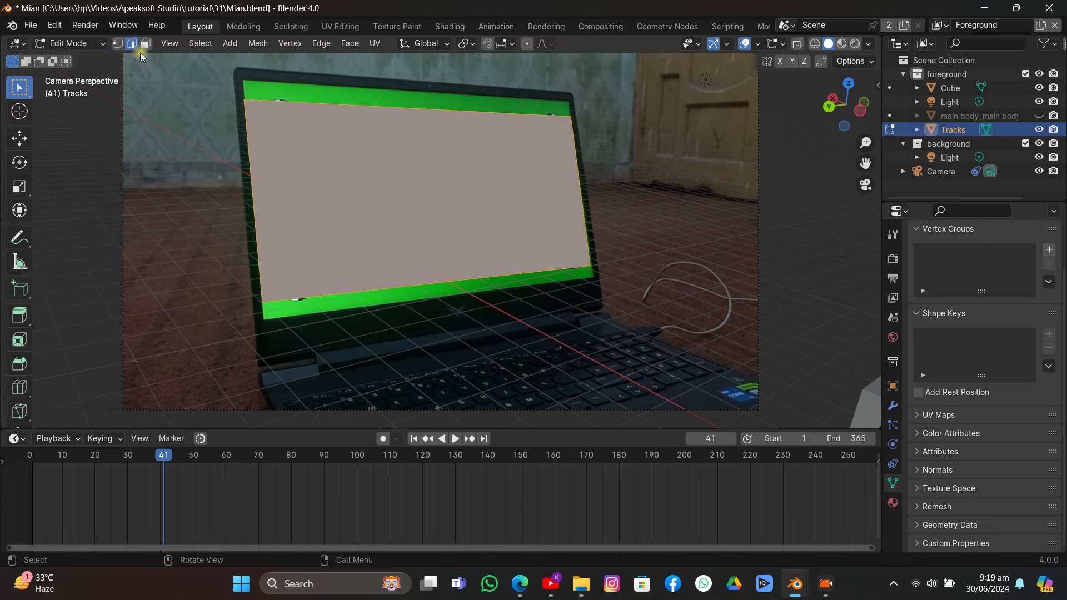
left_click(440, 113)
key("g")
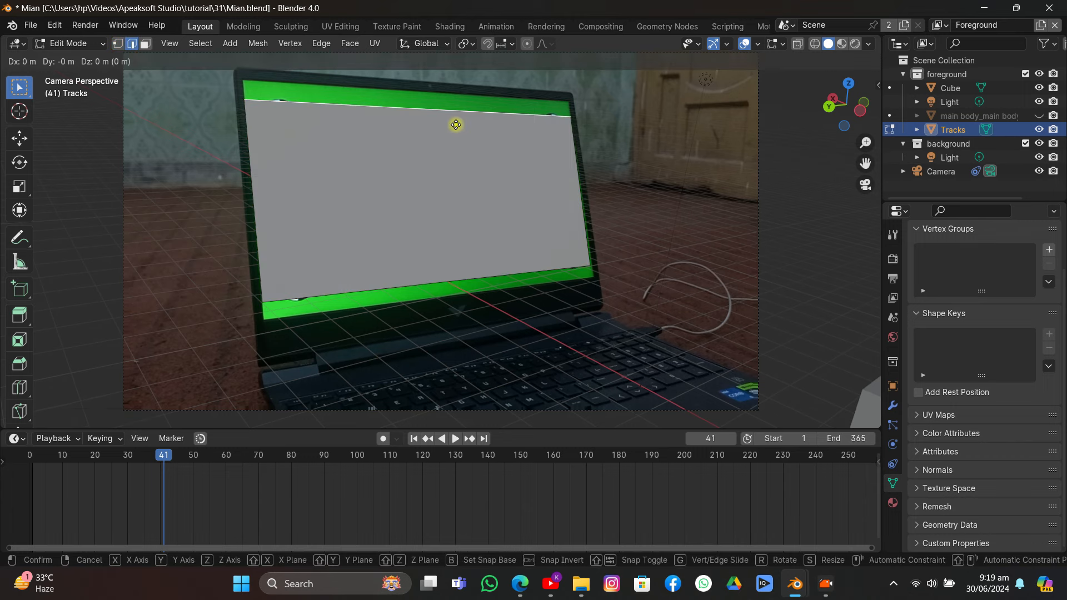
left_click(414, 44)
left_click(412, 102)
key("z")
key("x")
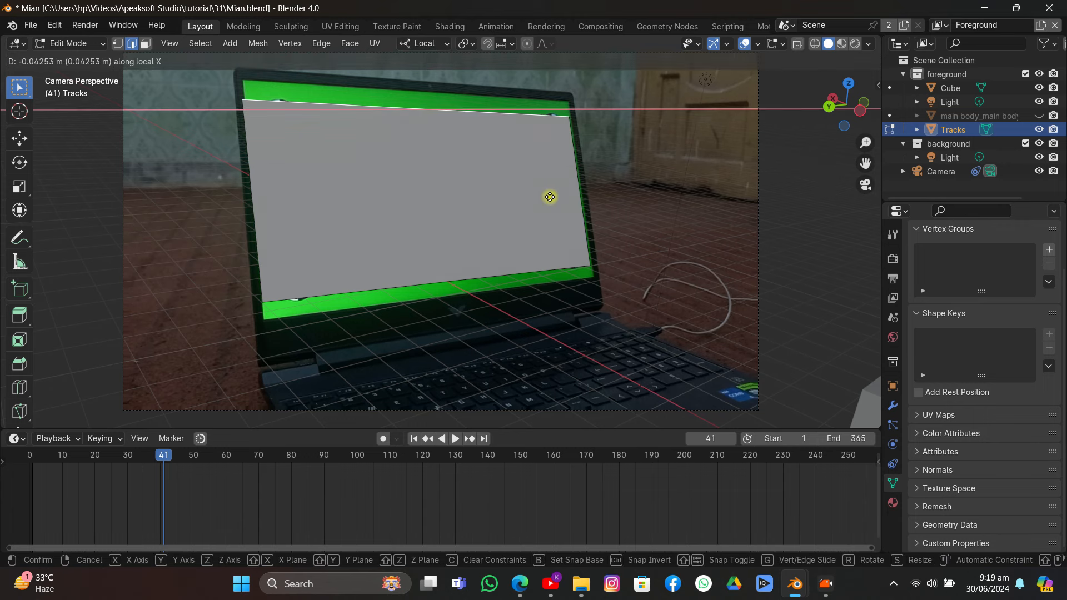
key("y")
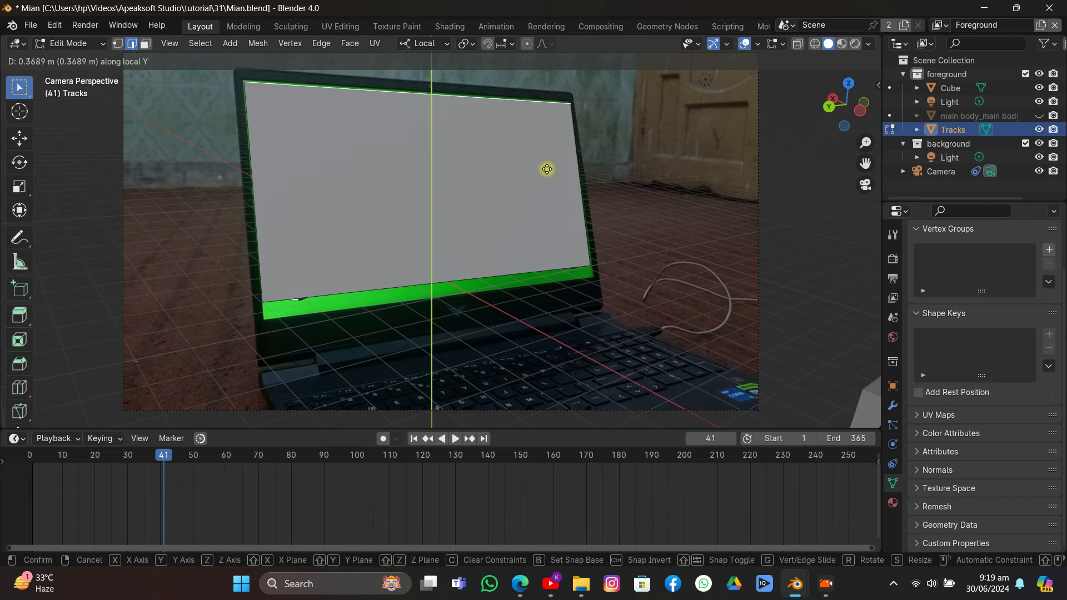
left_click(542, 168)
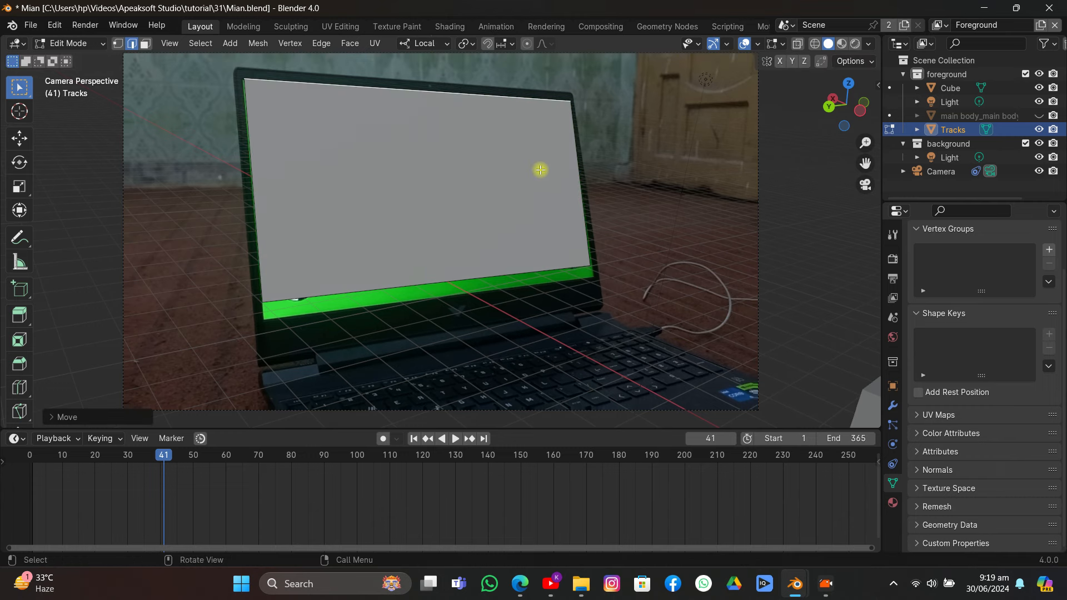
key("g")
key("x")
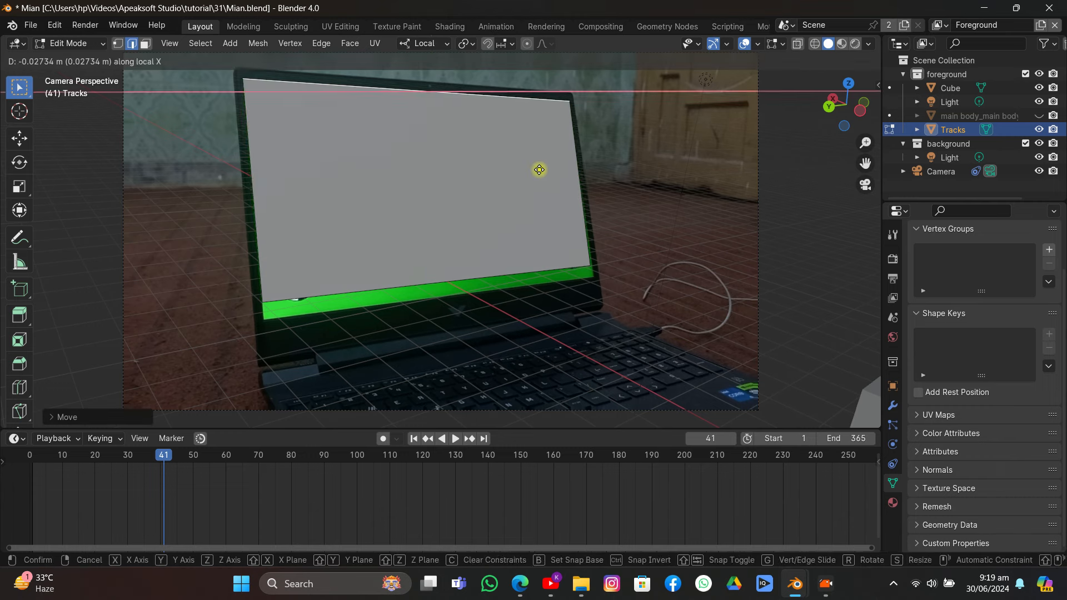
left_click(539, 170)
- Move the face's lower edge along local Y to the green screen's bottom border and shift it about 0.05 m along local X
left_click(529, 267)
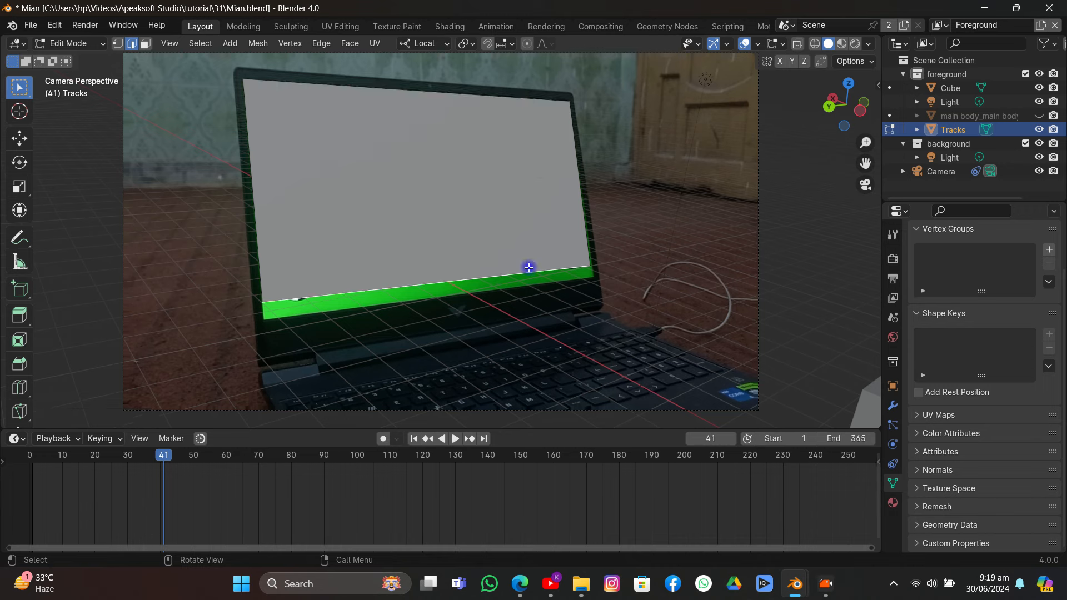
key("g")
key("y")
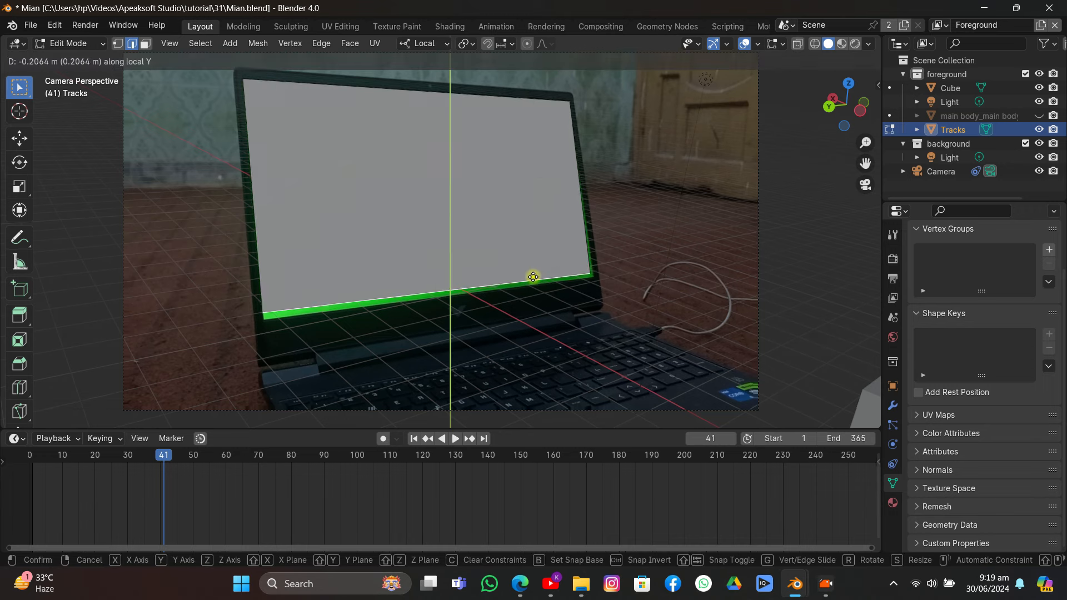
left_click(534, 281)
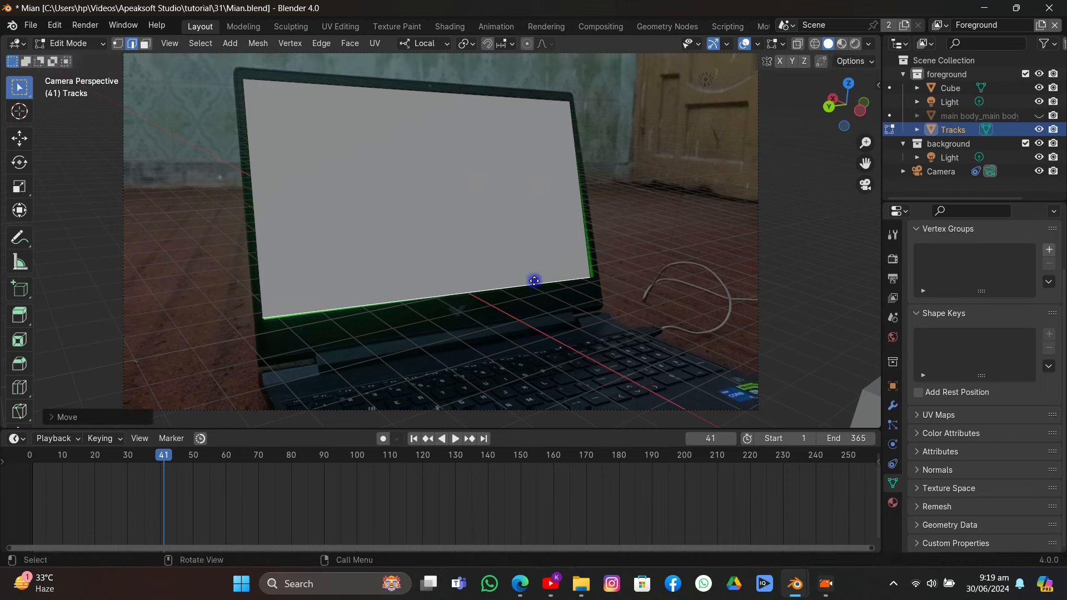
key("g")
key("x")
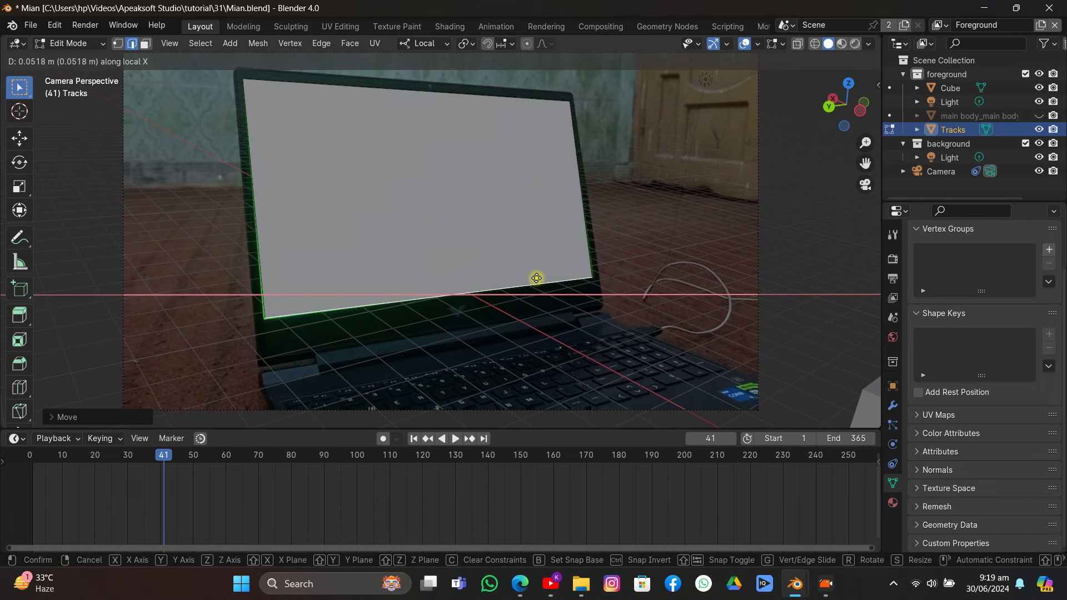
left_click(536, 277)
- Fine-tune the face's lower edge by scaling it about 1.006, rotating it slightly, and moving it further down along local Y
key("s")
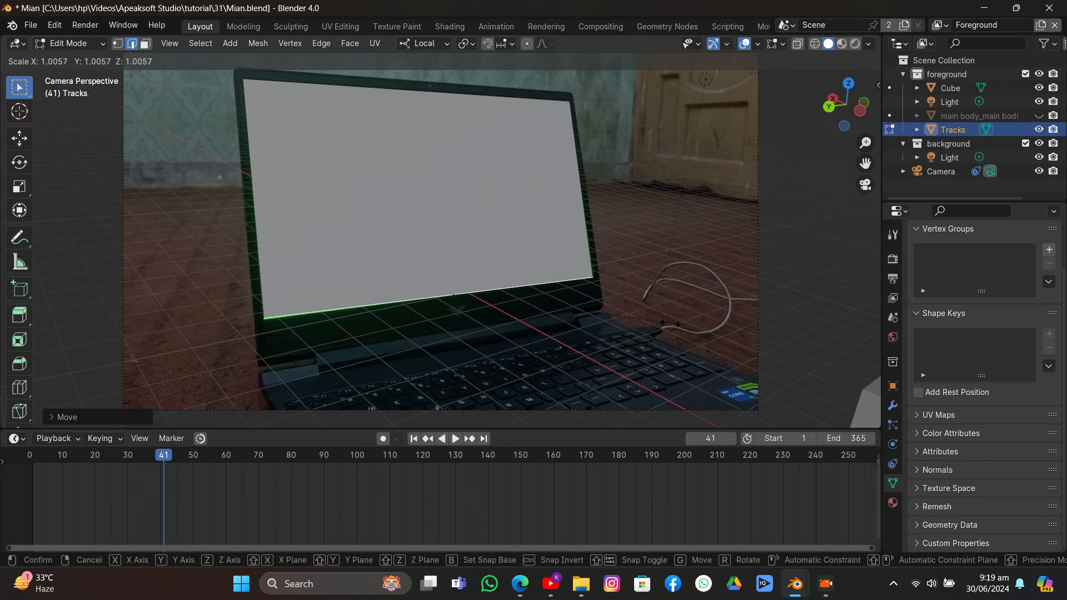
left_click(670, 325)
key("r")
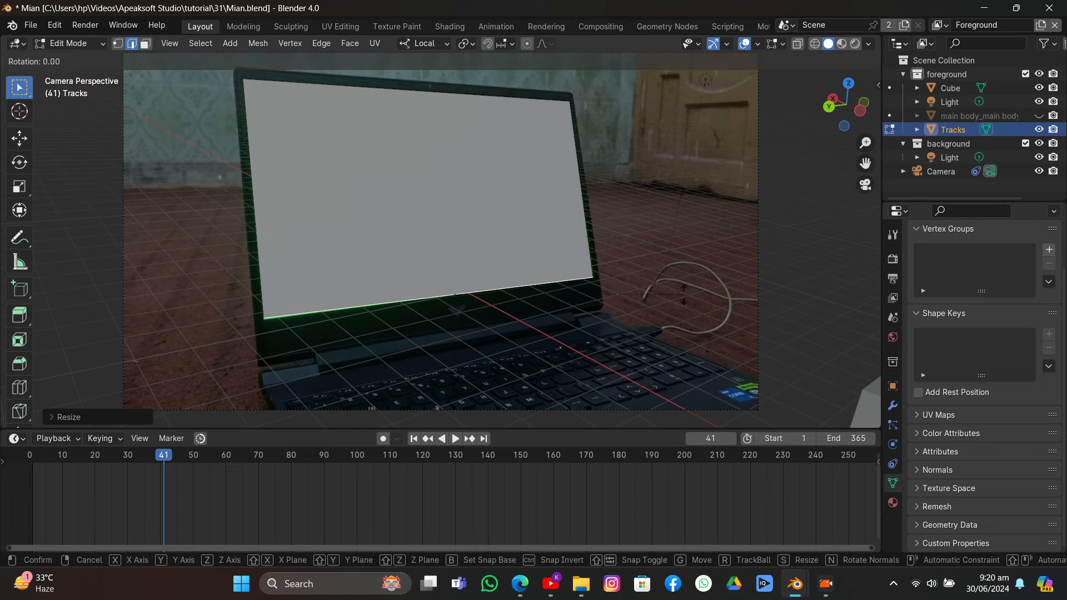
left_click(681, 292)
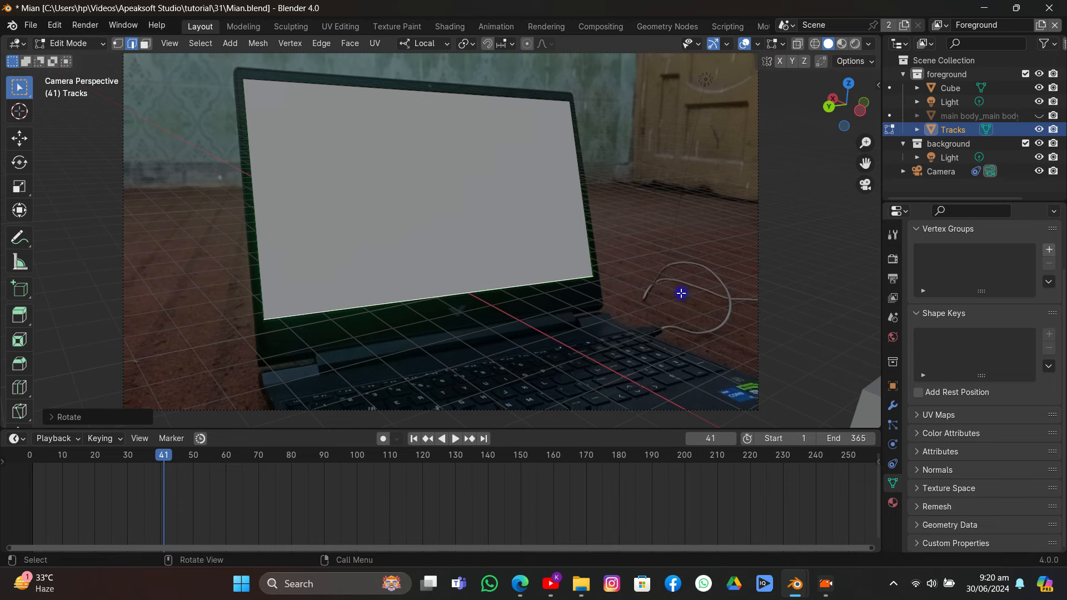
key("g")
key("y")
left_click(638, 266)
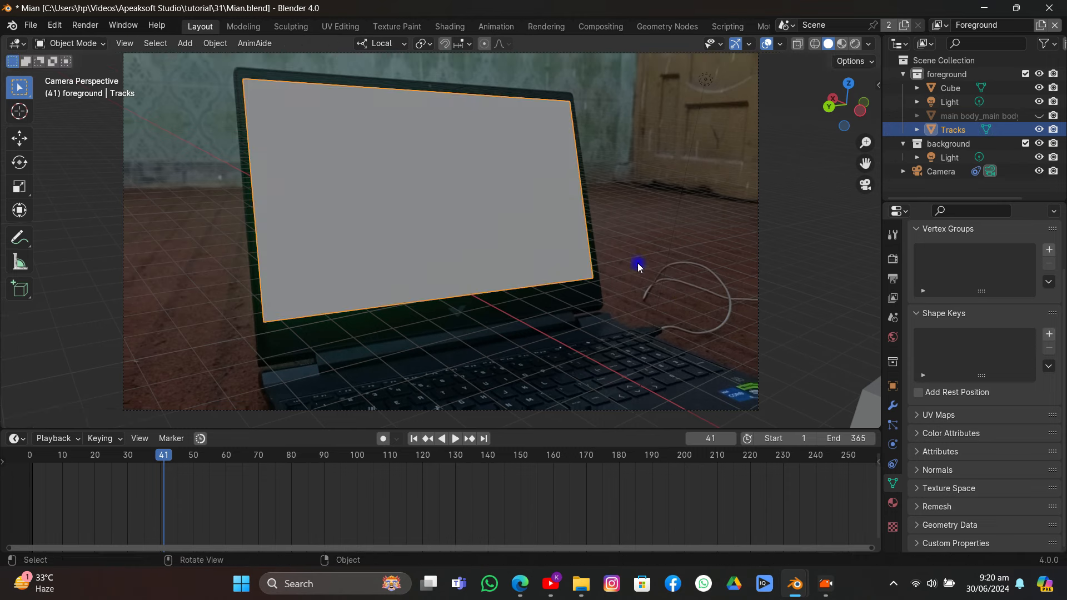
- Leave Edit Mode, save Mian.blend, and play the animation to check the face against the laptop screen
key("Tab")
left_click(660, 158)
key("ctrl+s")
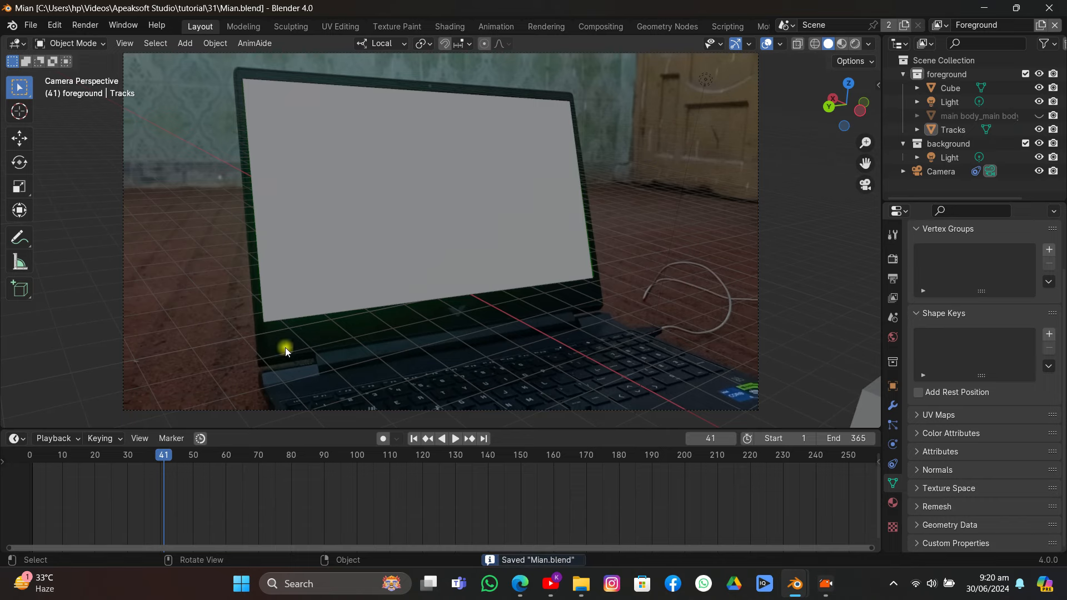
key("space")
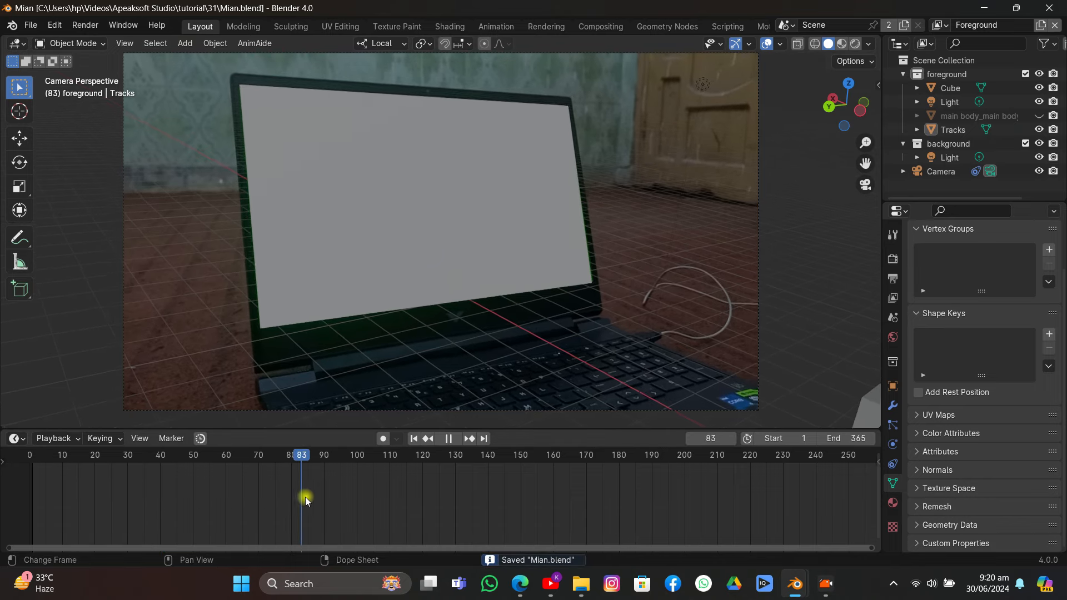
- Scrub through the animation to check the face's fit over the laptop screen, and return to frame 1
left_click_drag(305, 497, 836, 461)
key("space")
scroll(515, 329, "down", 4)
scroll(482, 317, "up", 2)
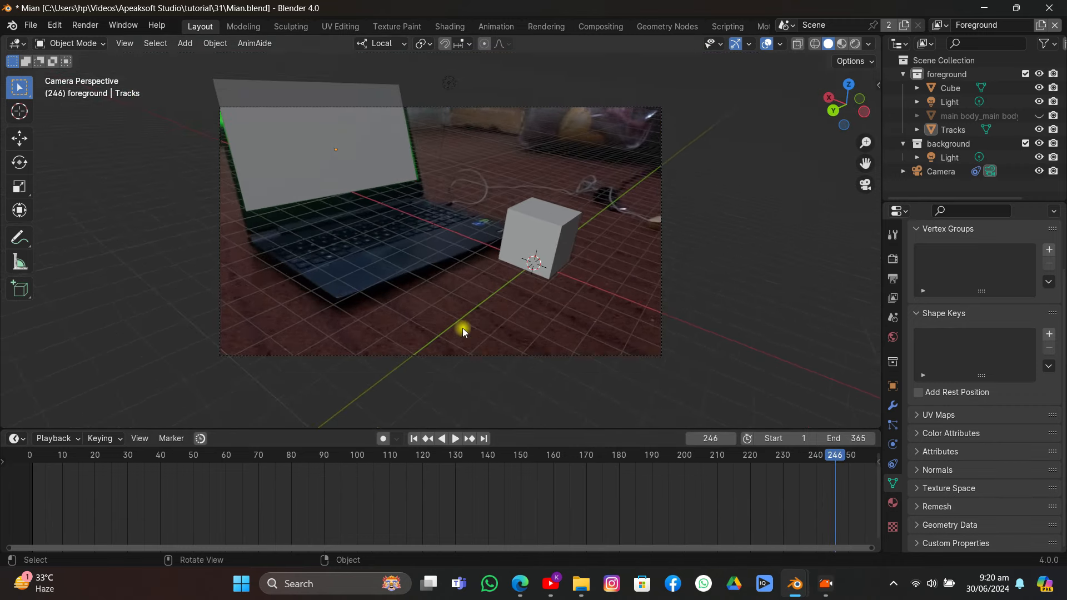
scroll(798, 492, "down", 3)
left_click_drag(593, 498, 124, 470)
left_click(412, 439)
- In Edit Mode, extrude the screen face's outer edges and scale them outward by about 1.7 to form a surrounding border
left_click(381, 251)
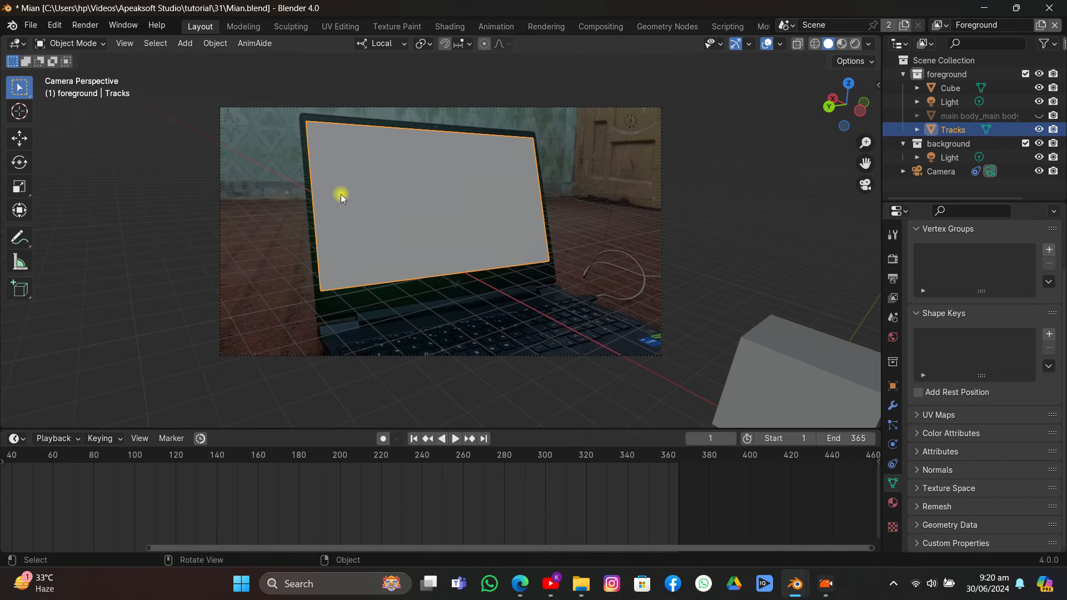
key("Tab")
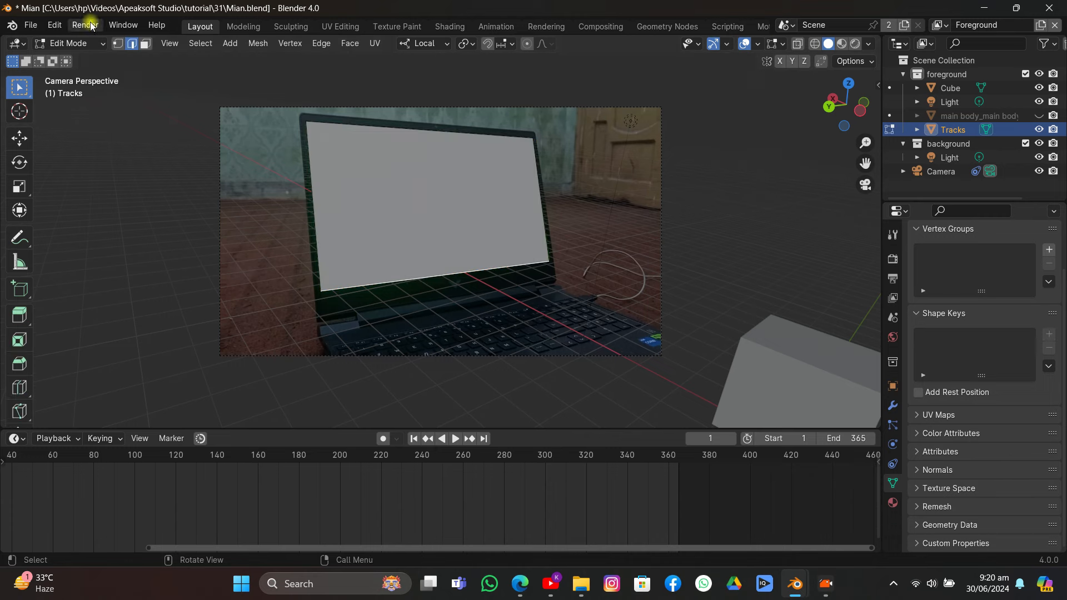
left_click(144, 44)
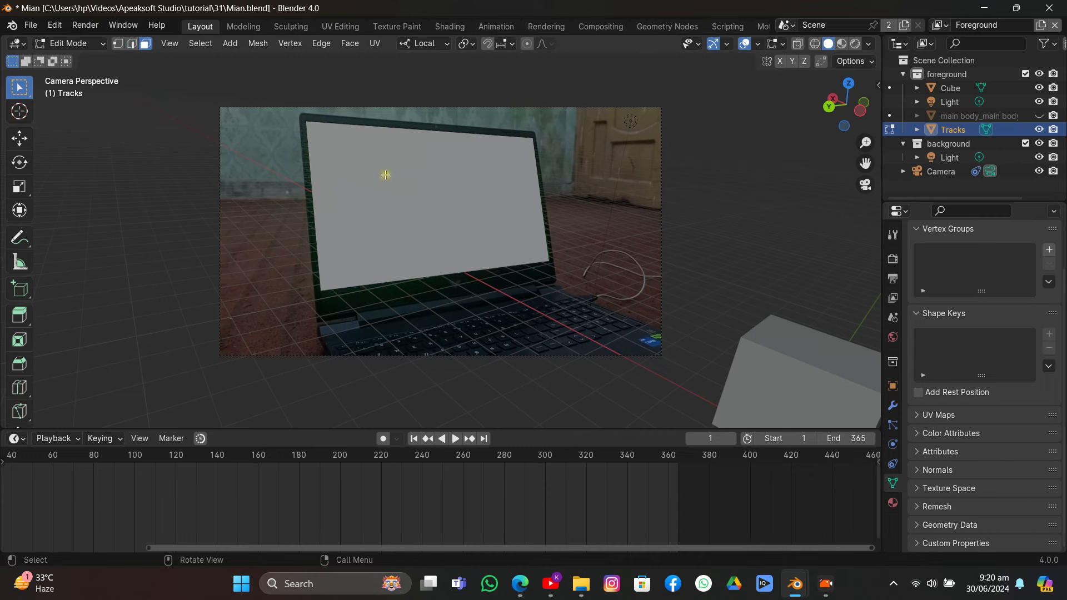
left_click(417, 181)
left_click(130, 44)
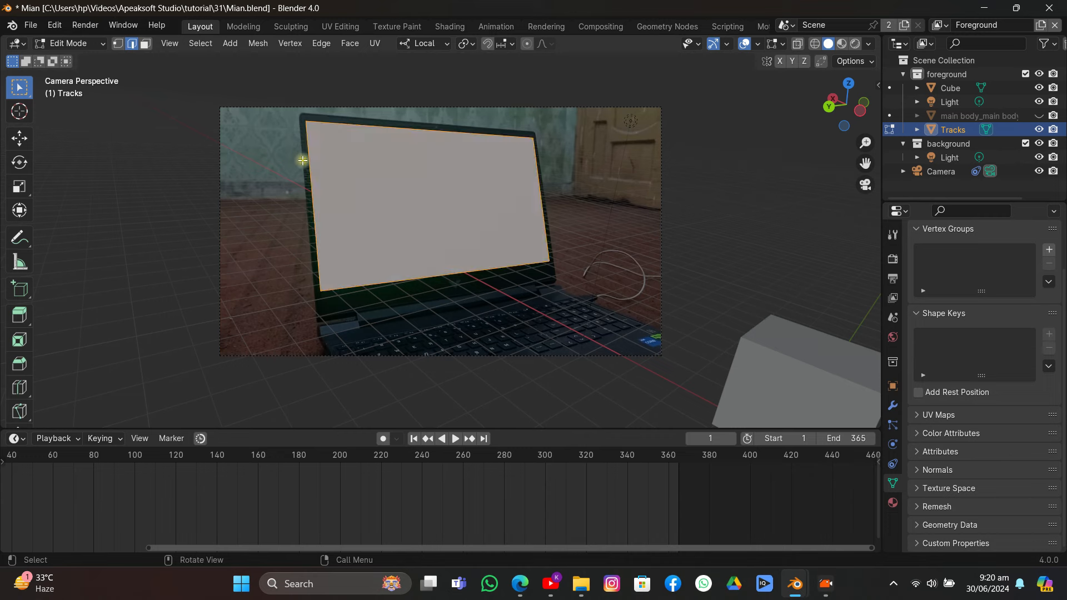
left_click(307, 162)
left_click(437, 150, "shift")
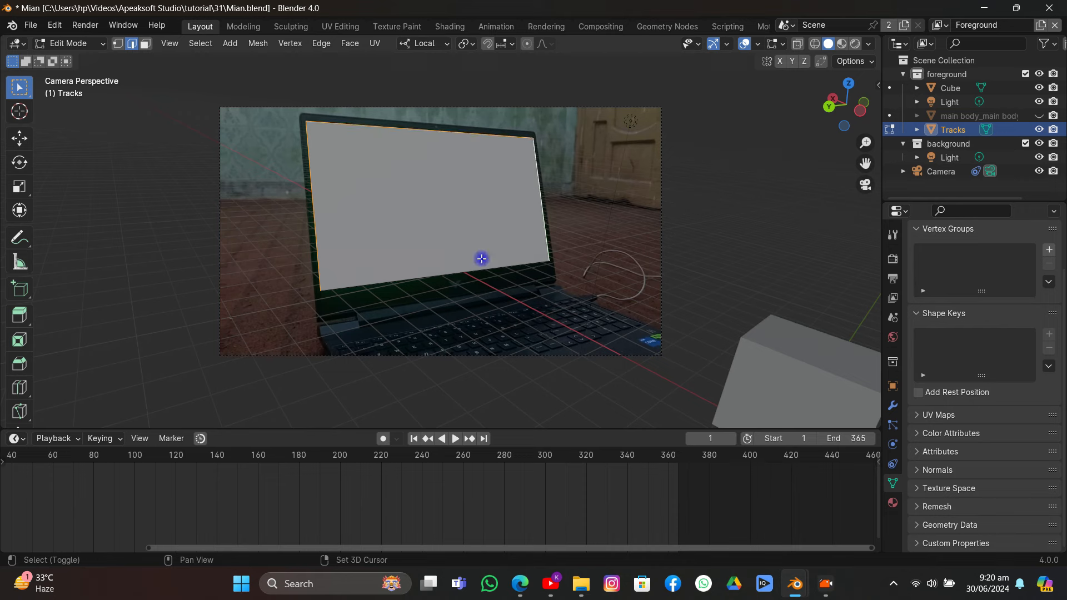
left_click(538, 194, "shift")
key("e")
key("s")
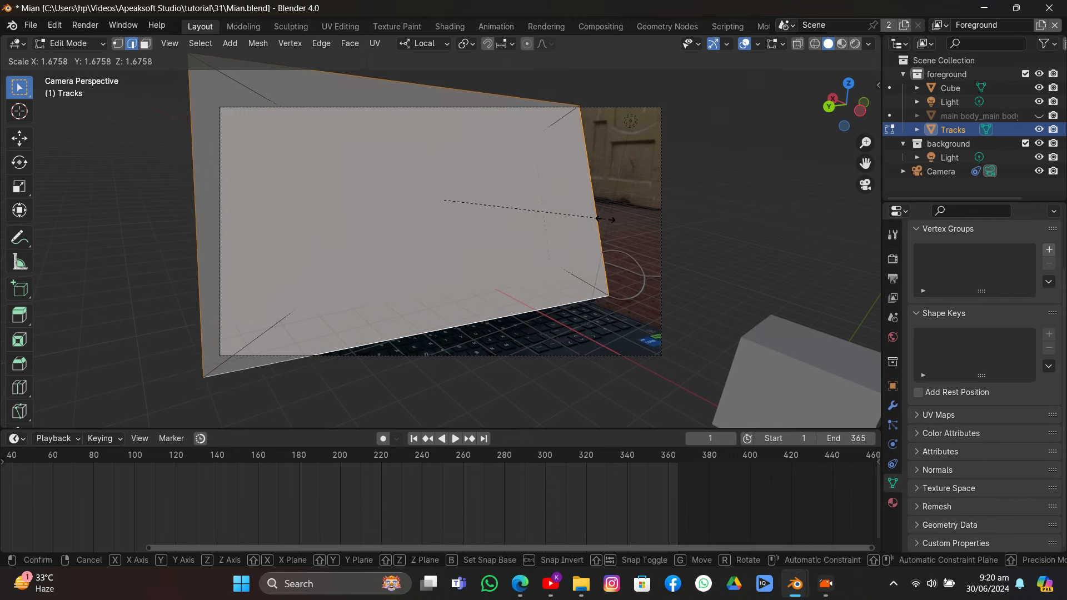
left_click(611, 223)
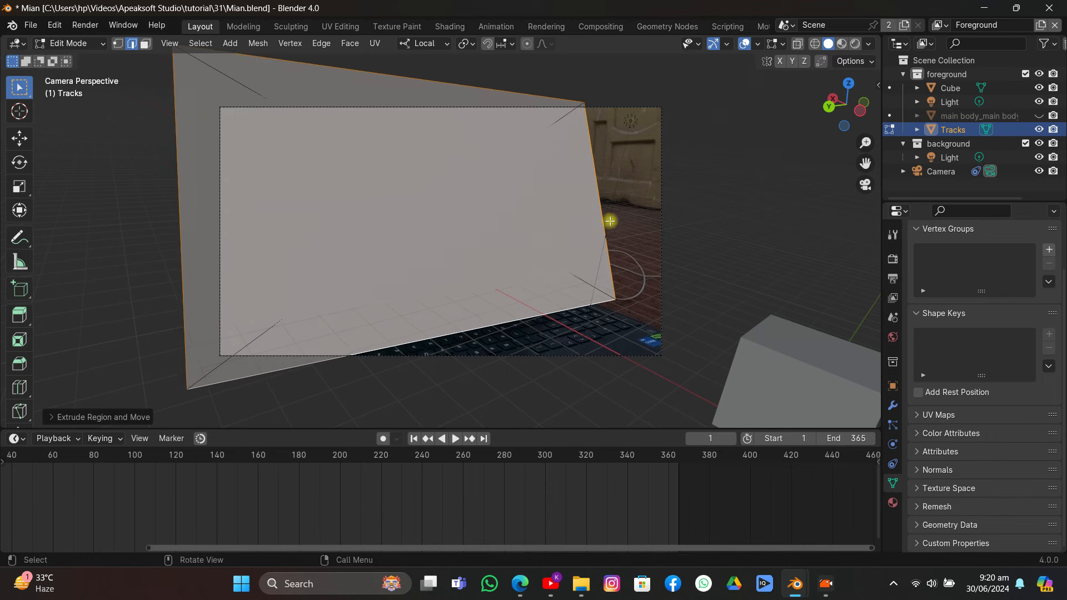
- Shift the extruded border's outer edges slightly along local X, check the mesh from another angle, and return to the camera view
key("g")
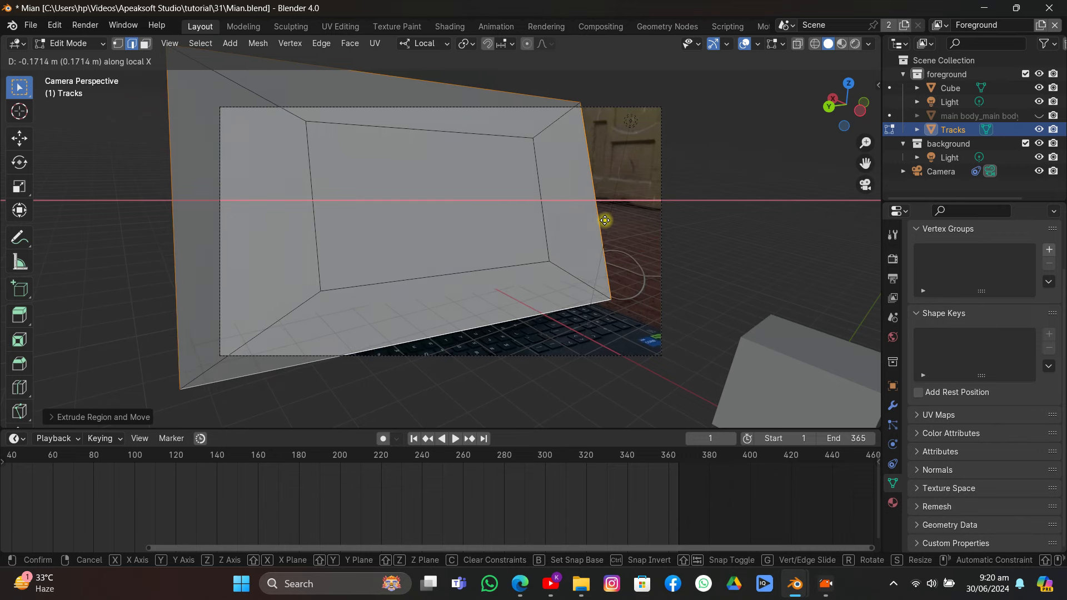
left_click(608, 221)
mouse_move(464, 219)
middle_mouse_down()
mouse_move(519, 222)
mouse_move(496, 235)
mouse_move(572, 217)
mouse_move(452, 209)
mouse_move(456, 222)
middle_mouse_up()
key("x")
left_click(552, 250)
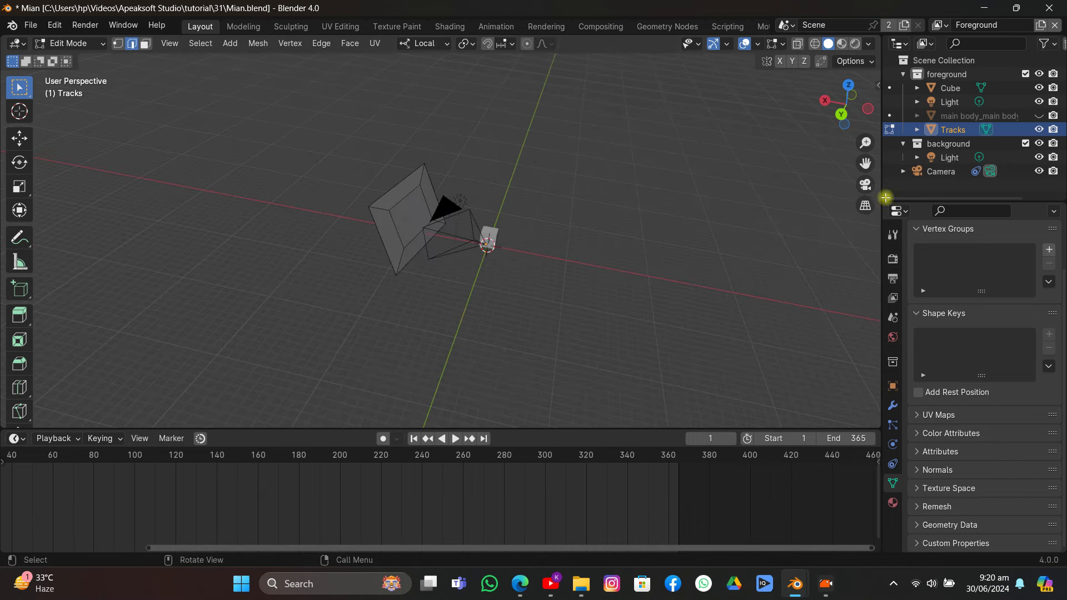
left_click(862, 187)
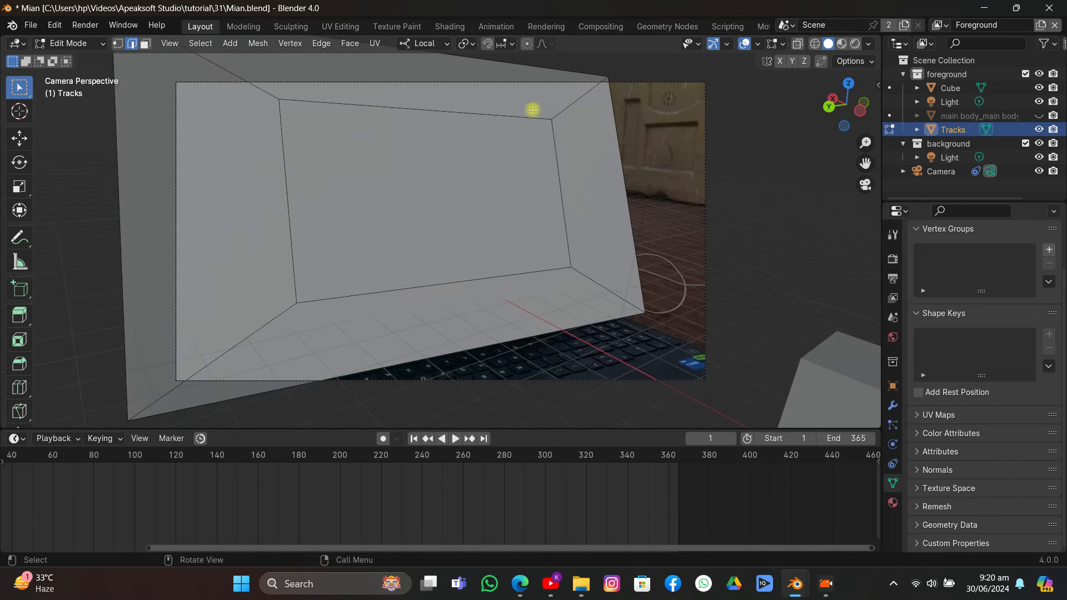
- Leave Edit Mode and add two material slots with new materials to the Tracks object
left_click(892, 502)
key("Tab")
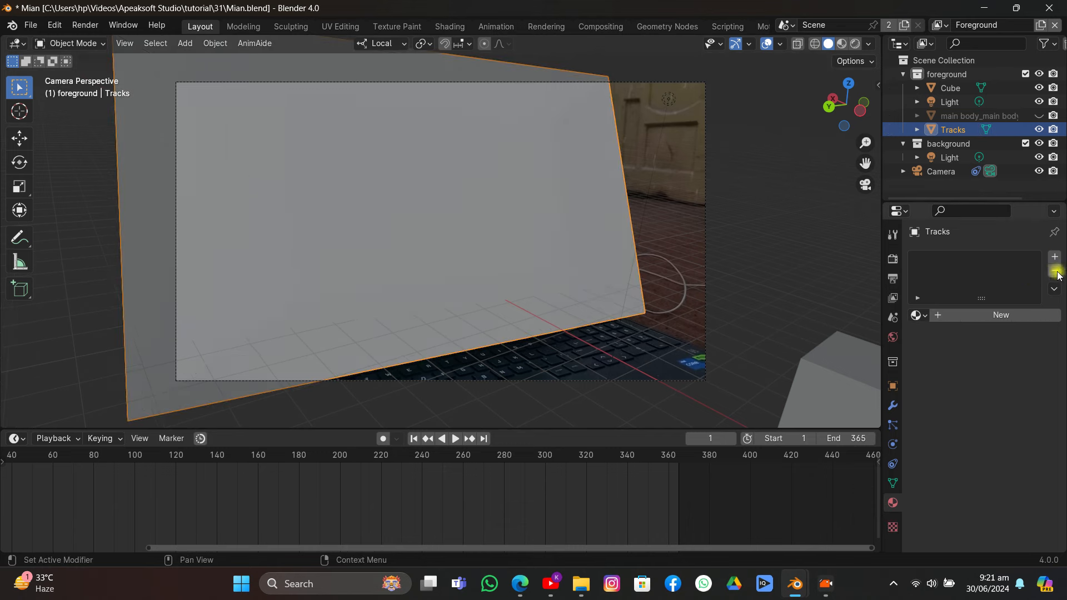
left_click(1059, 262)
left_click(1007, 312)
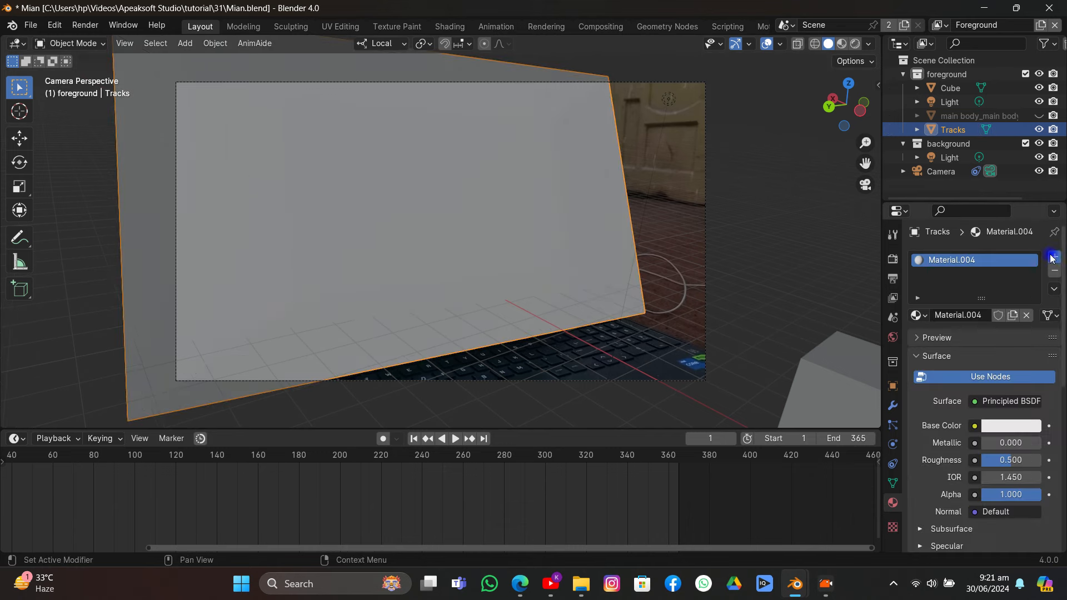
left_click(1054, 257)
left_click(1000, 342)
- Rename the Tracks object's first material Glass and its second material Holdout
double_click(956, 260)
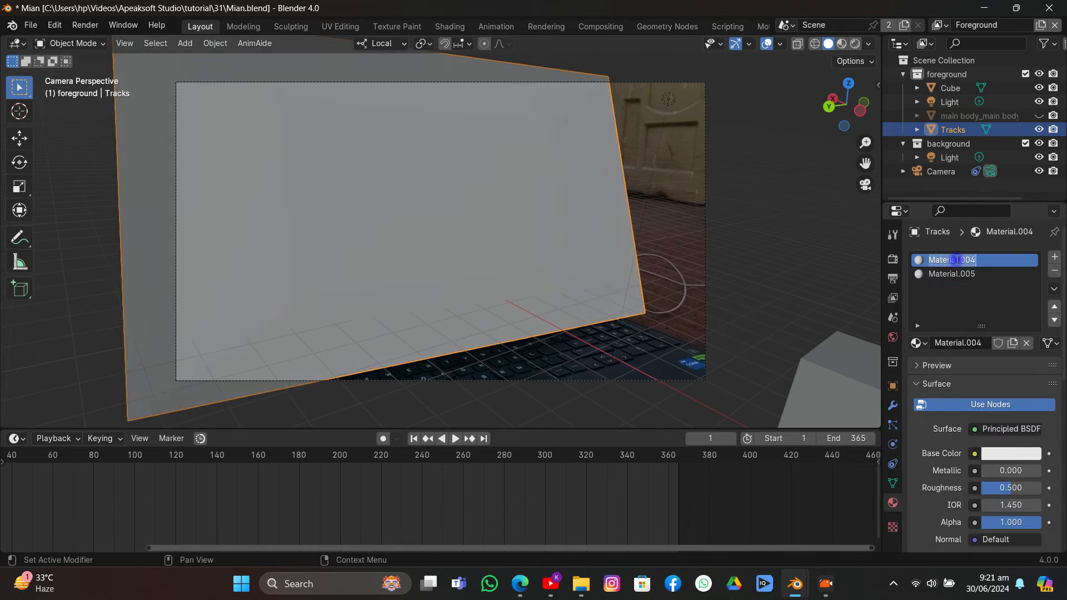
type("Gl")
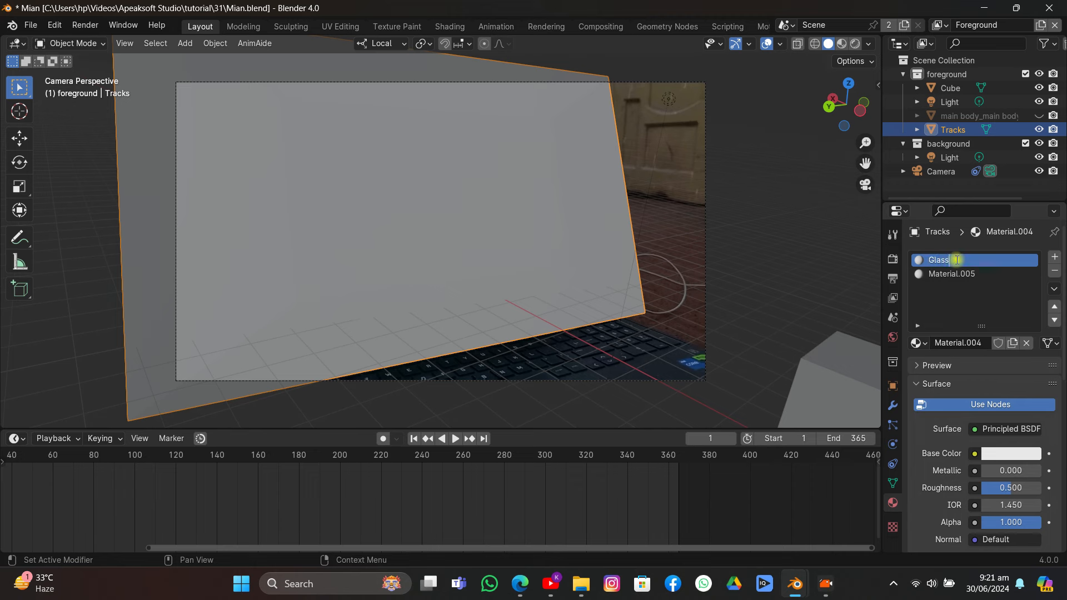
type("ass")
key("Return")
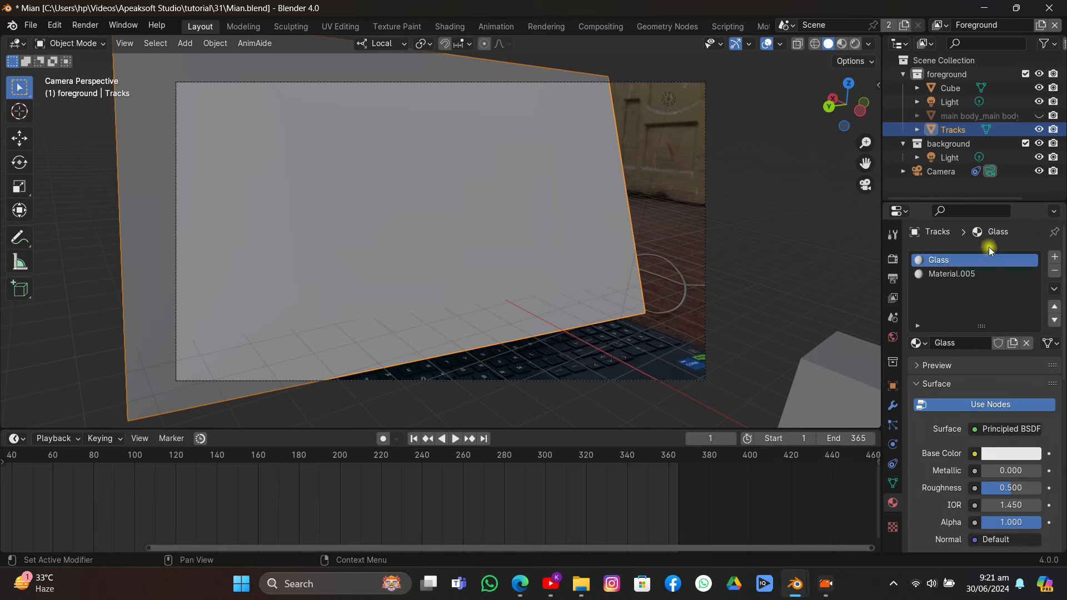
double_click(969, 274)
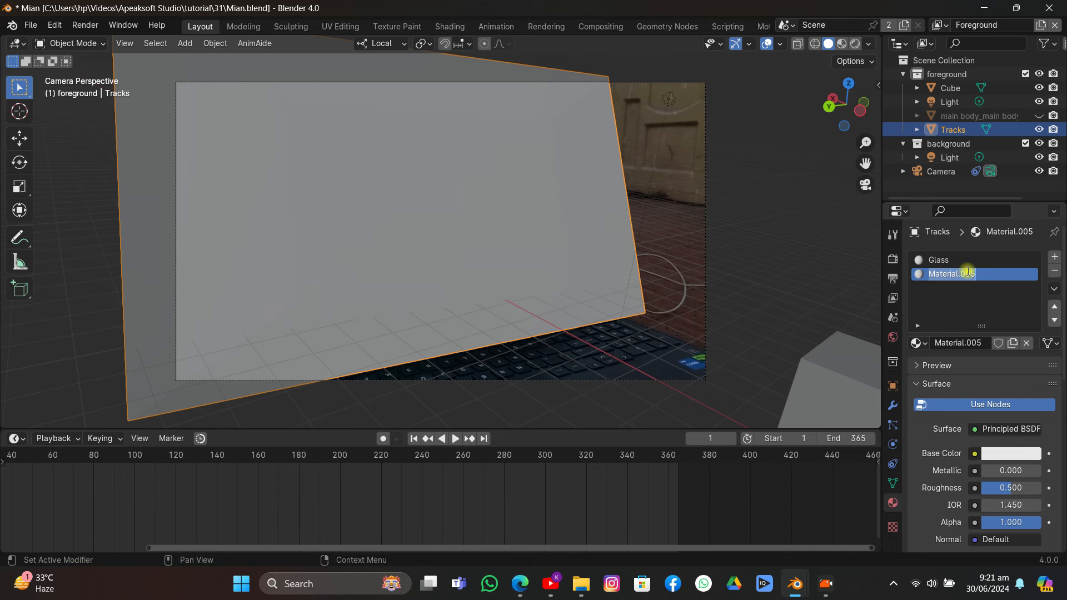
type("Holdout")
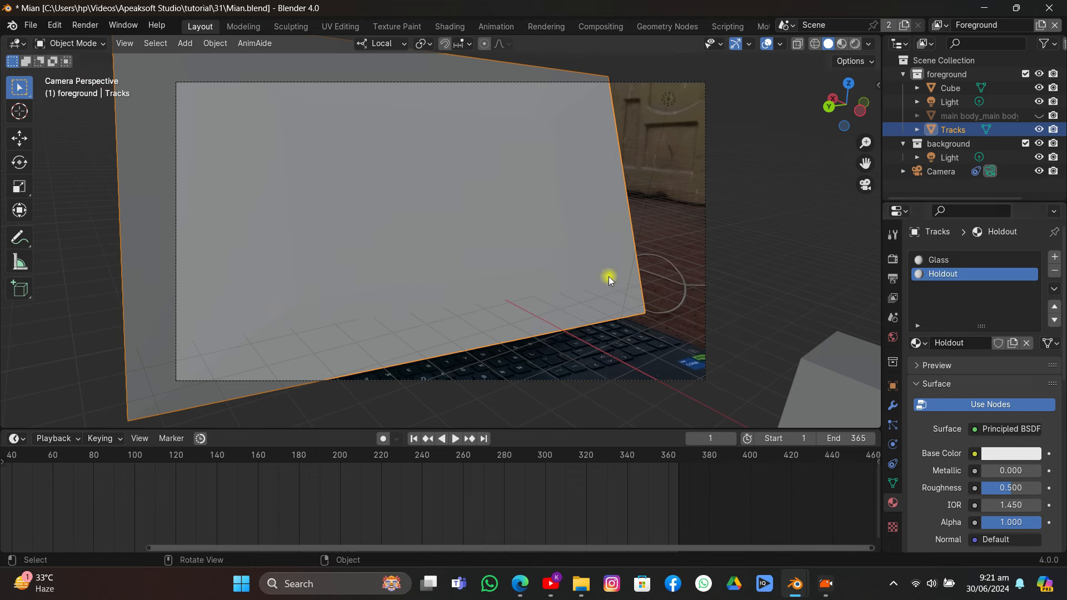
- Assign the Holdout material to the four border faces around the screen face, leave Edit Mode, and save Mian.blend
key("Tab")
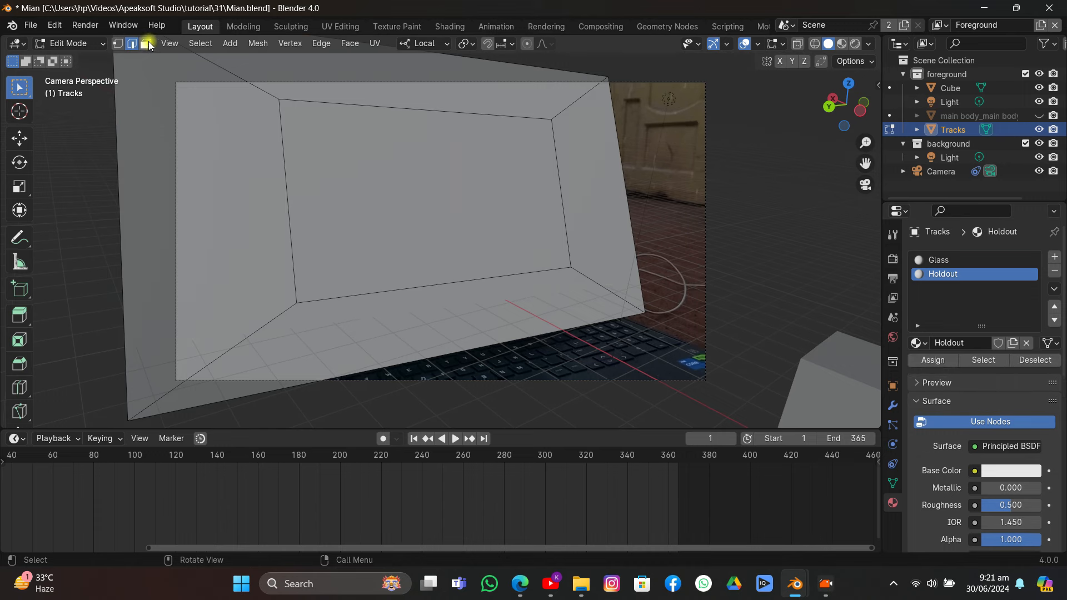
left_click(264, 66)
left_click(572, 198, "shift")
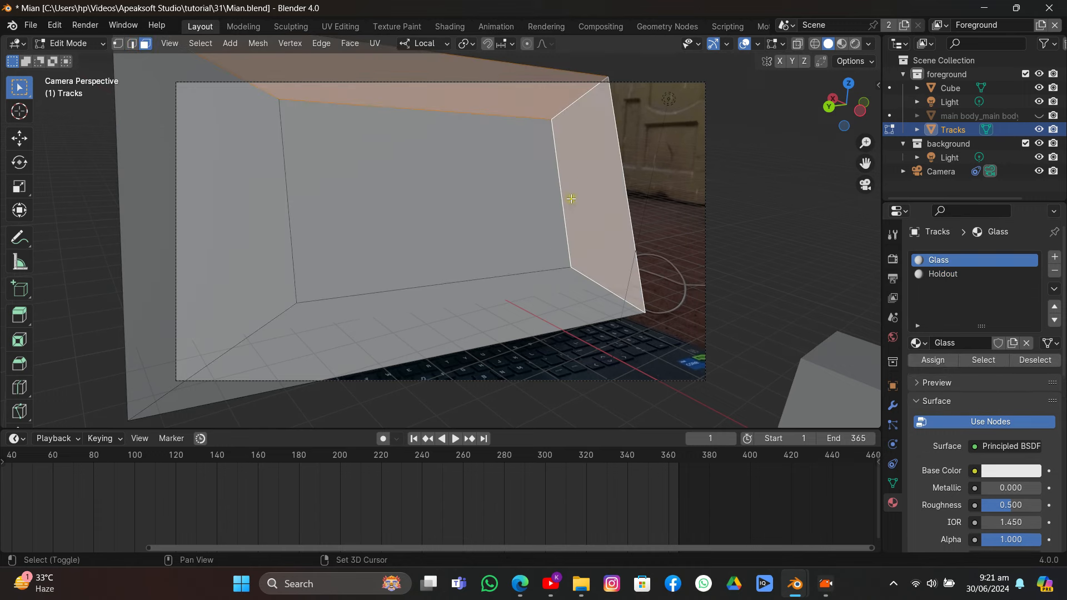
left_click(552, 288, "shift")
left_click(238, 272, "shift")
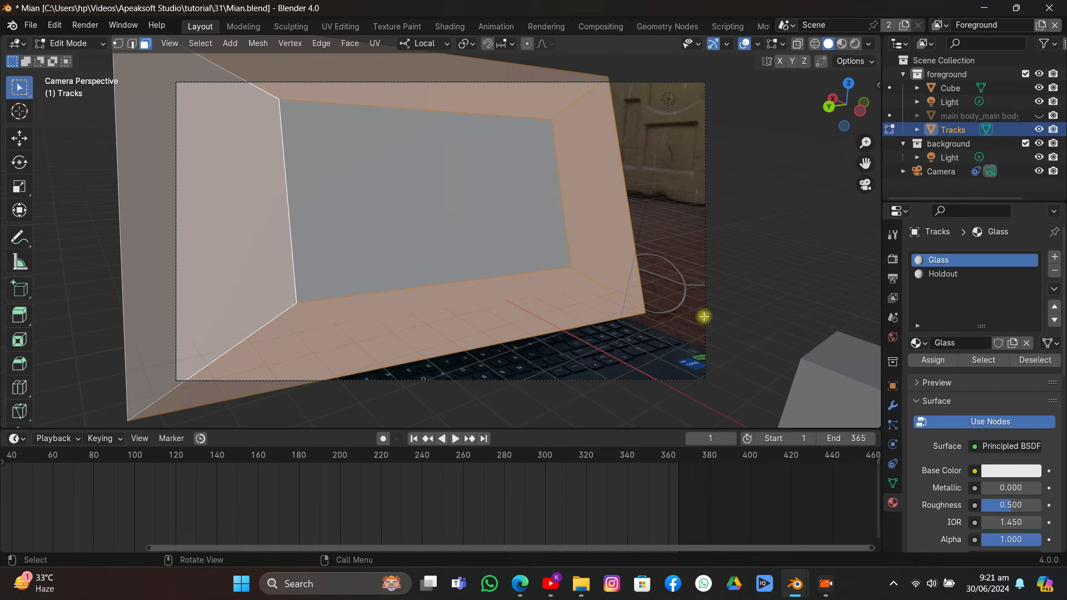
left_click(939, 274)
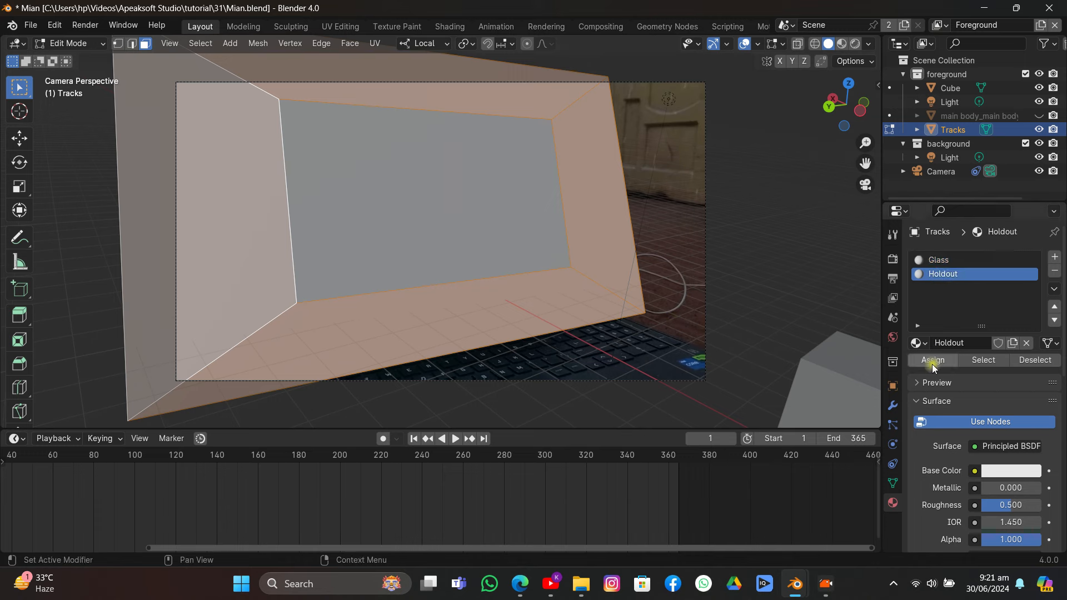
left_click(932, 360)
key("Tab")
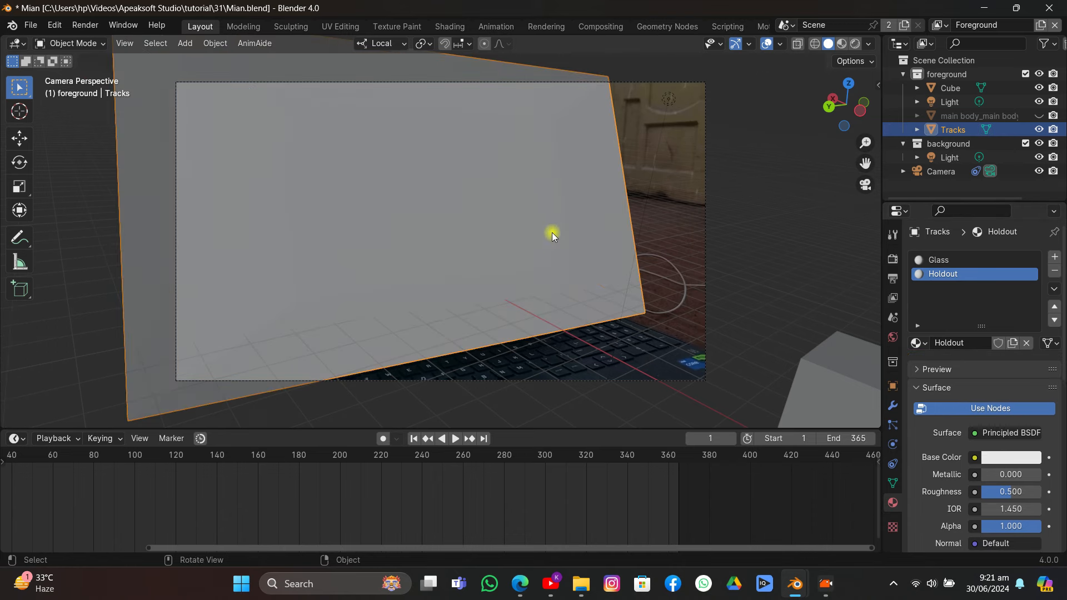
key("ctrl+s")
- Switch the viewport to Material Preview and set the Holdout material's blend mode to Alpha Blend
left_click(841, 44)
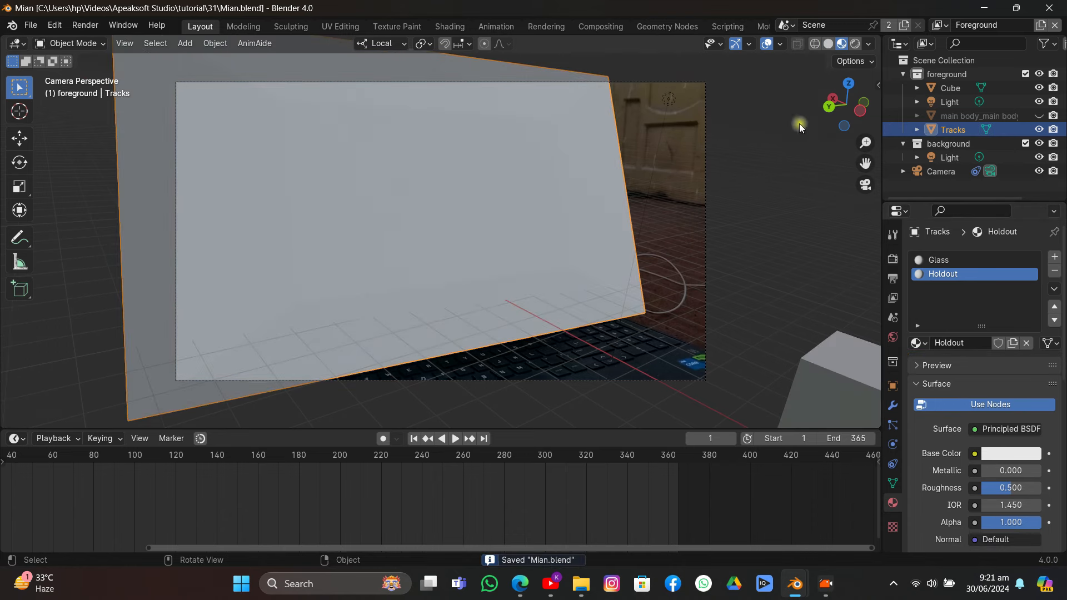
scroll(978, 381, "down", 10)
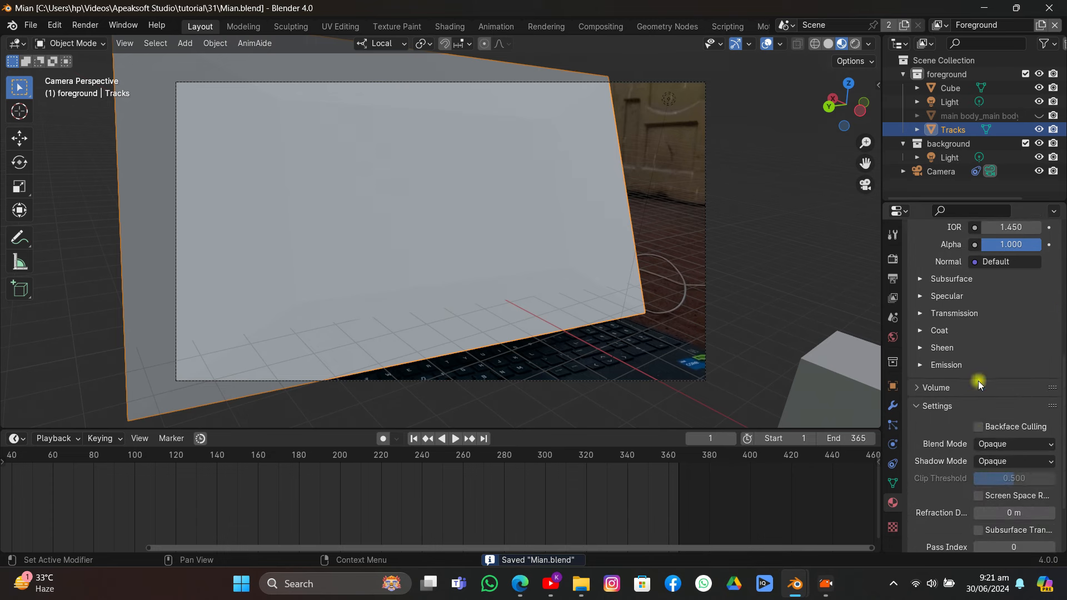
left_click(1009, 444)
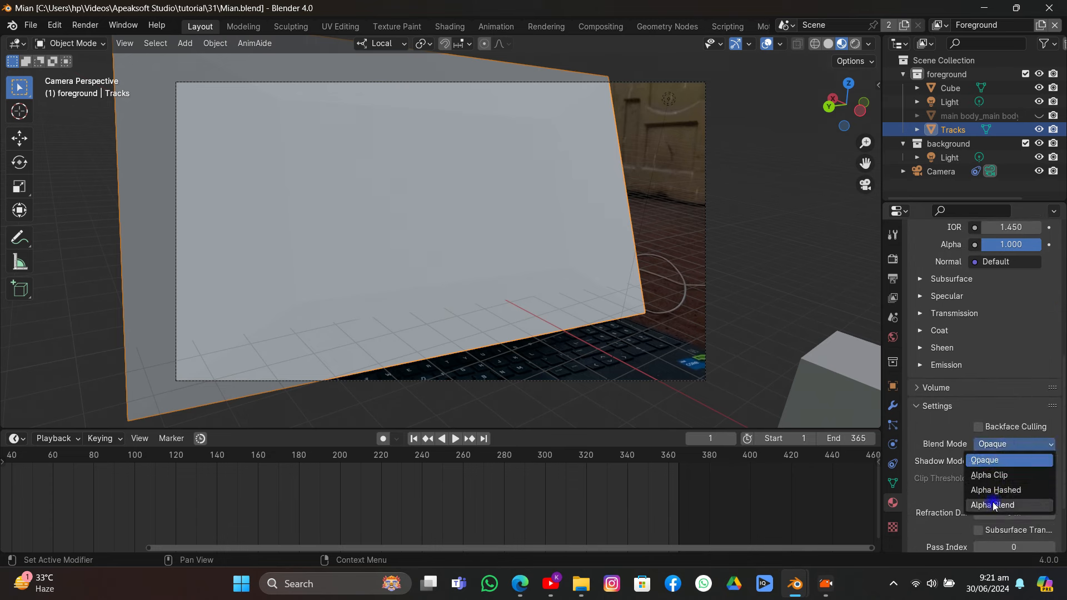
left_click(1003, 504)
left_click(993, 463)
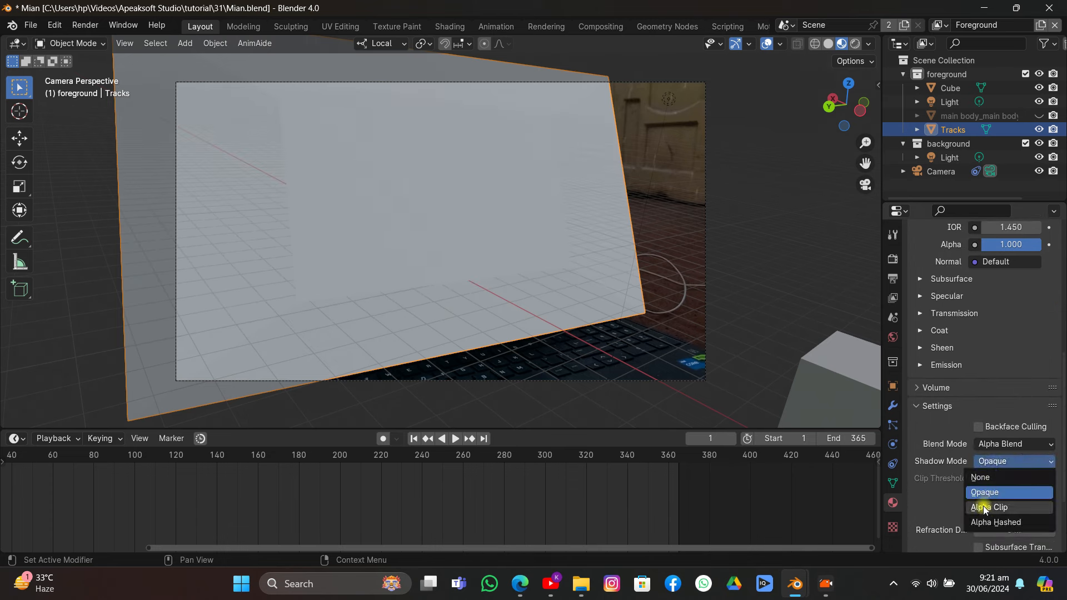
middle_click_drag(558, 293, 778, 195)
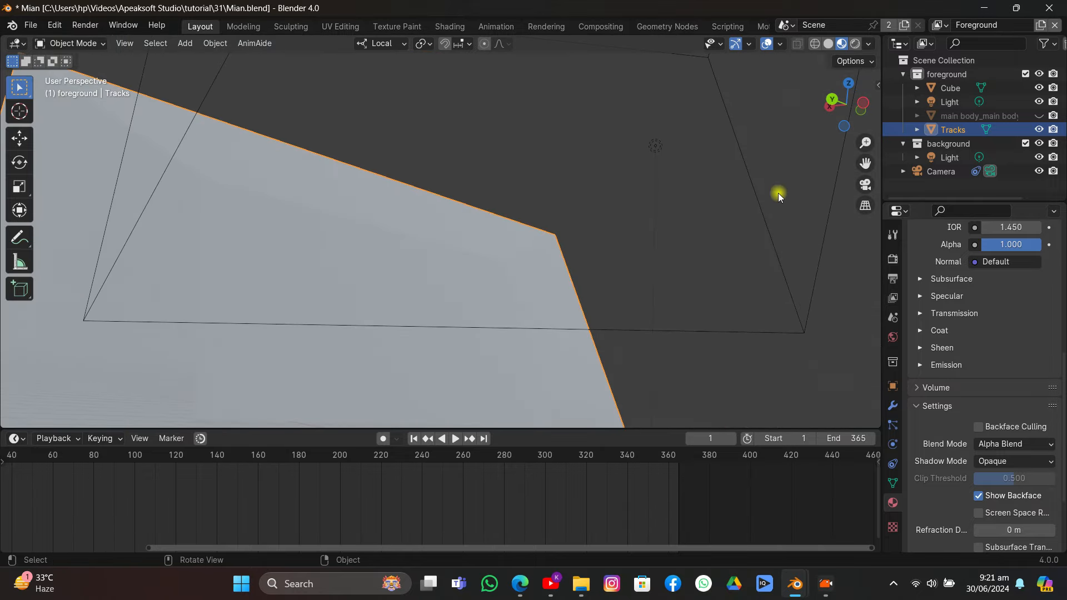
left_click(864, 184)
- Set the Holdout material's surface shader to Holdout and scrub to frame 135 to check the masked border
scroll(997, 303, "up", 10)
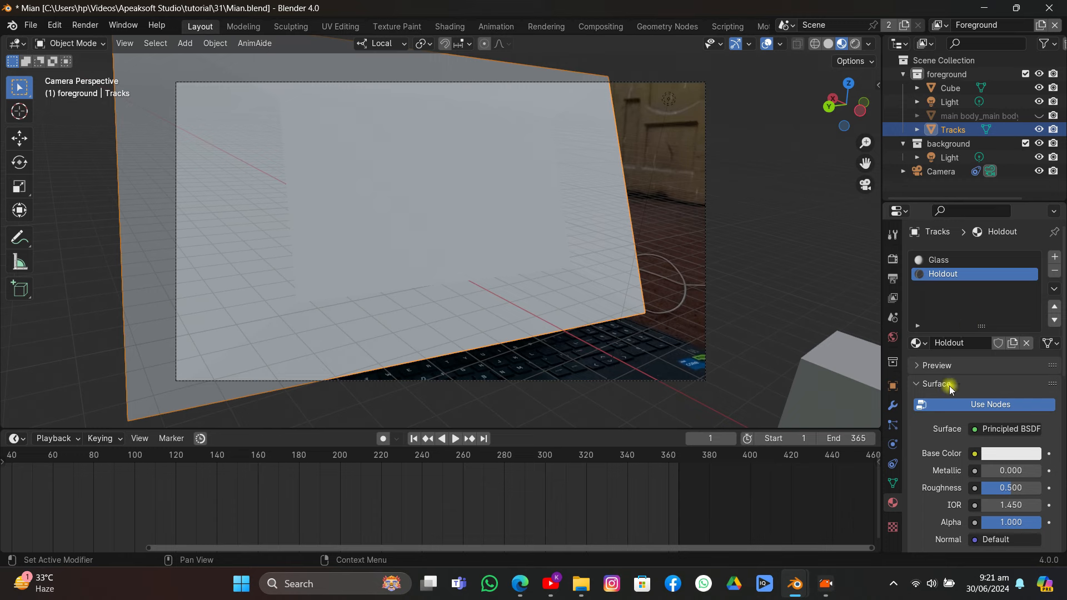
left_click(999, 430)
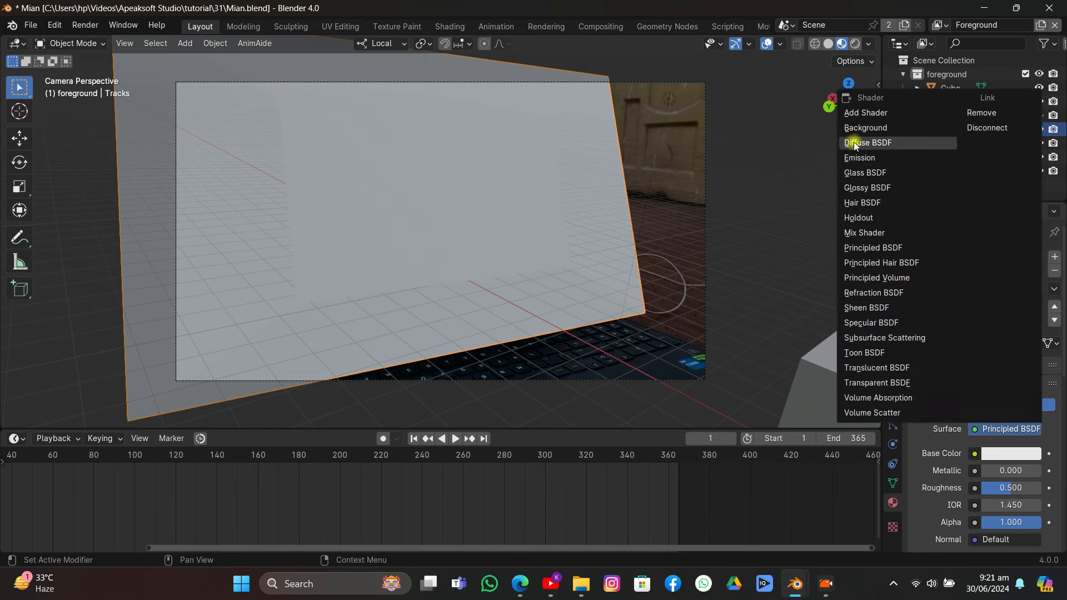
left_click(864, 217)
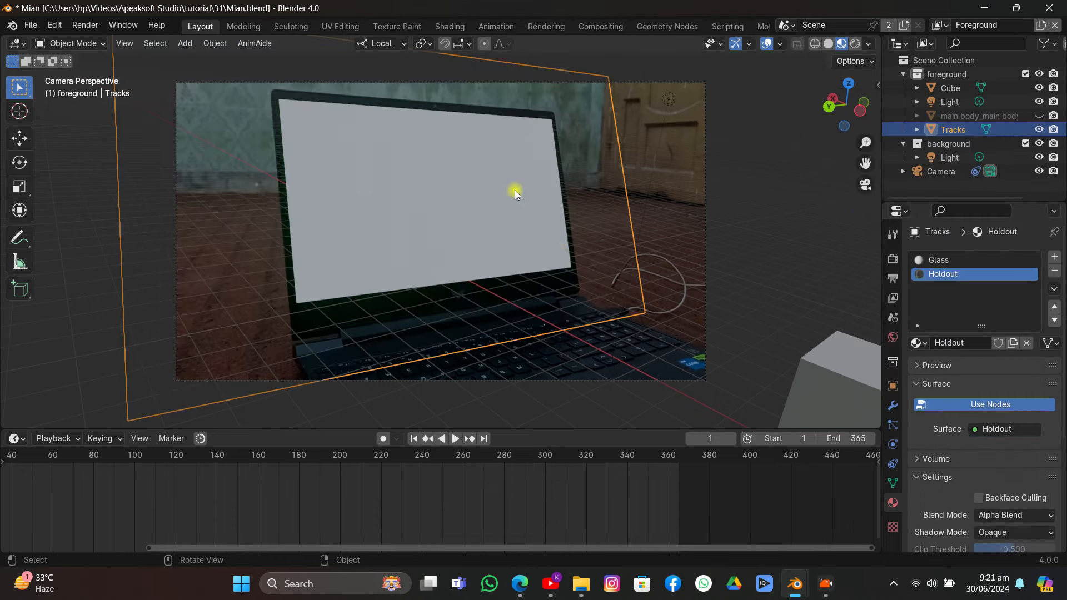
left_click(643, 168)
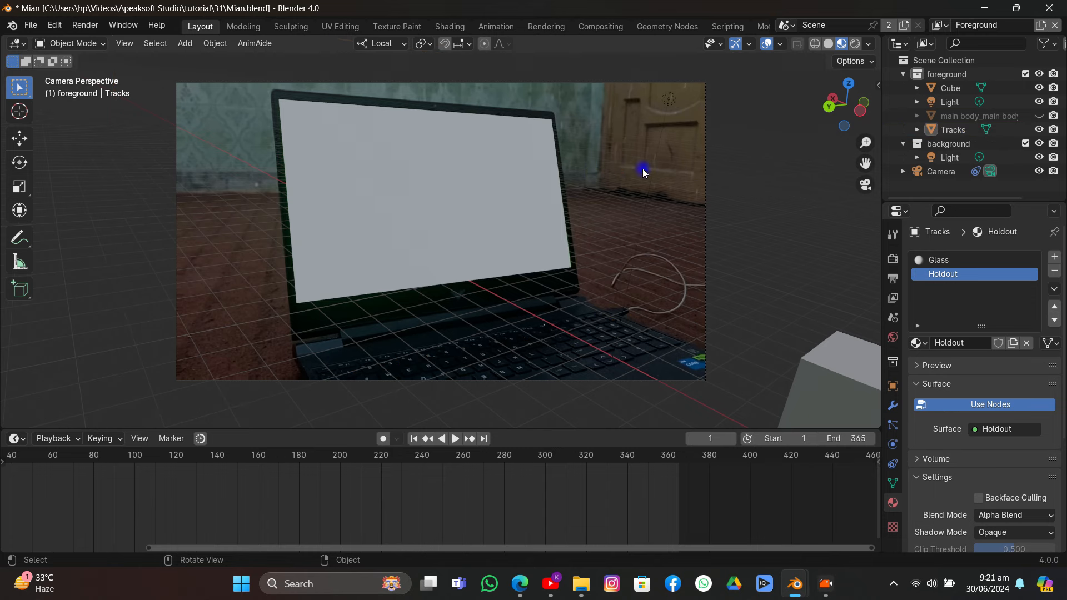
scroll(411, 469, "down", 3)
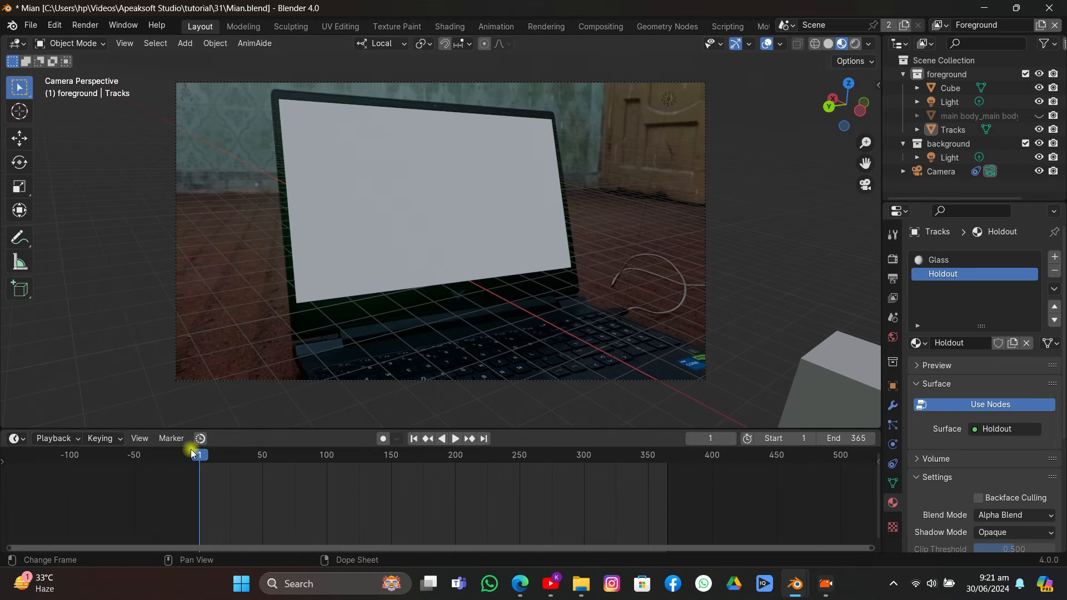
left_click_drag(192, 453, 371, 456)
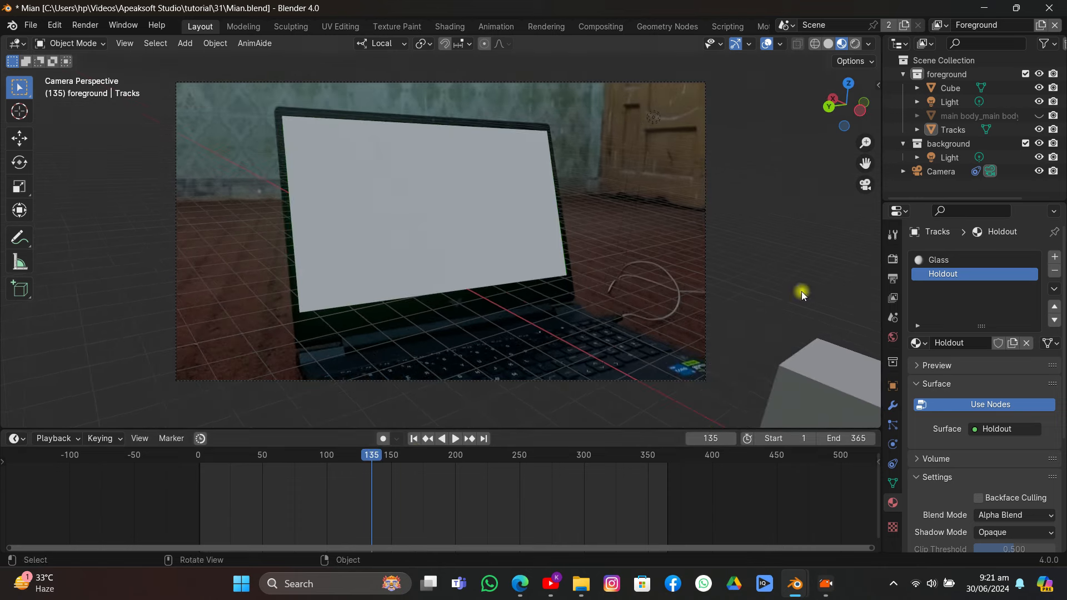
- Set the Glass material's roughness to 0 and its transmission weight to 1
left_click(923, 259)
scroll(995, 448, "down", 5)
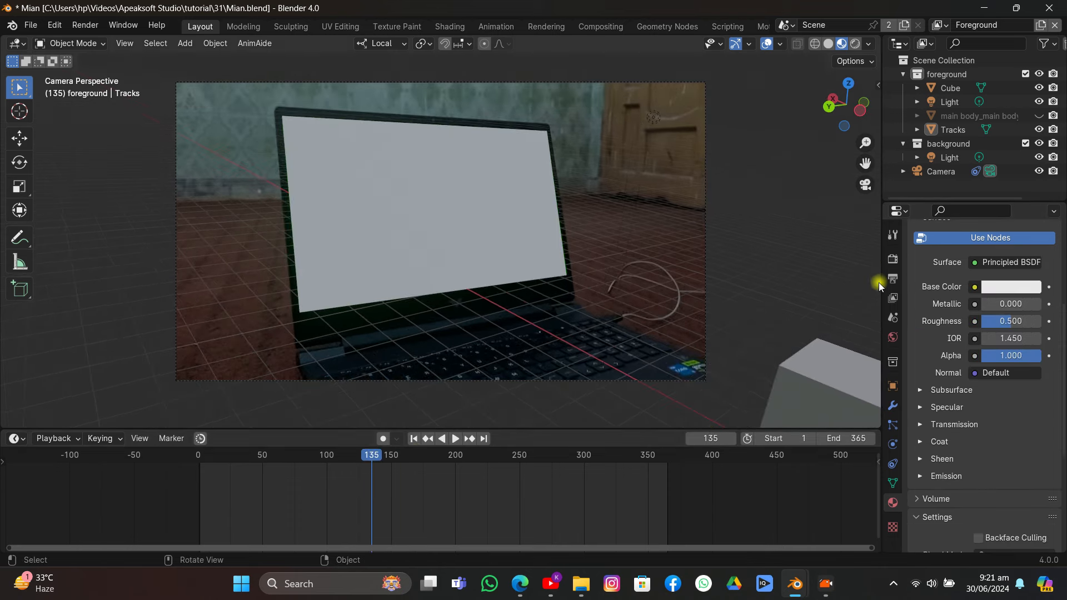
left_click_drag(883, 281, 764, 280)
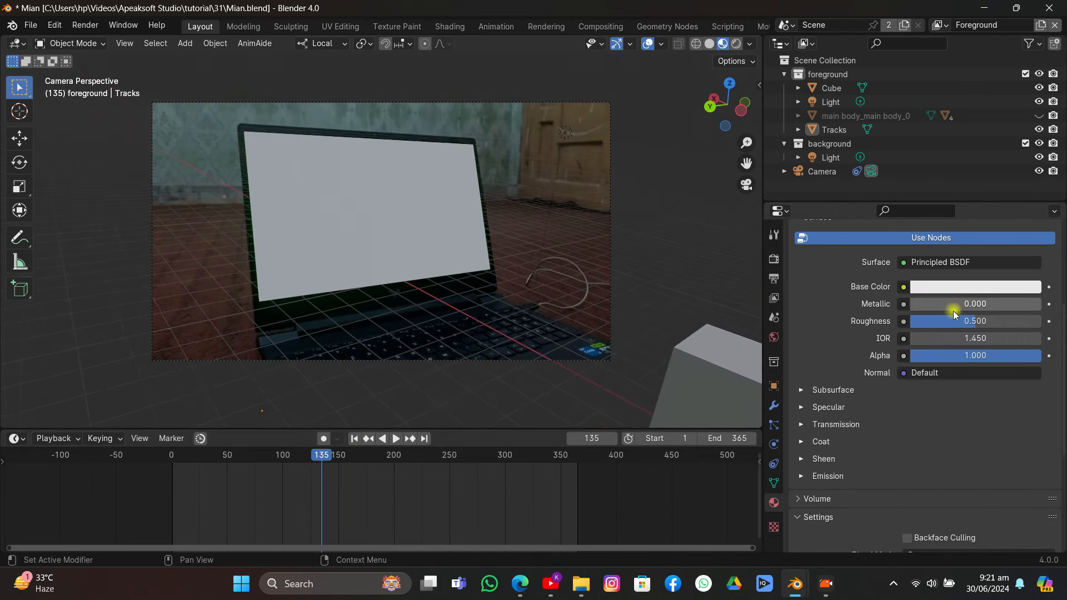
left_click_drag(953, 320, 873, 364)
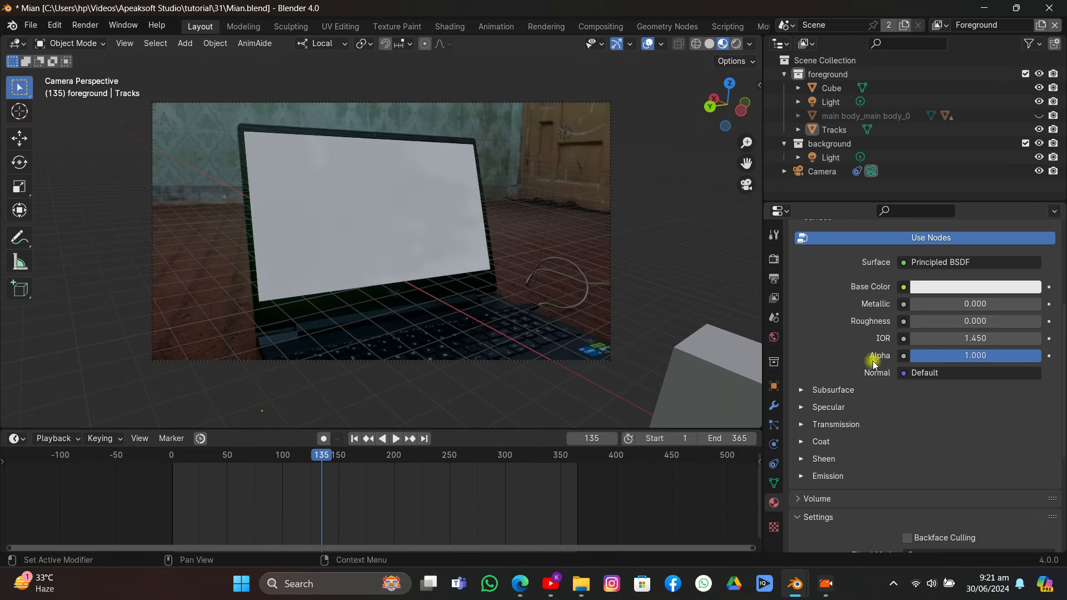
left_click(824, 426)
left_click_drag(917, 442, 1041, 443)
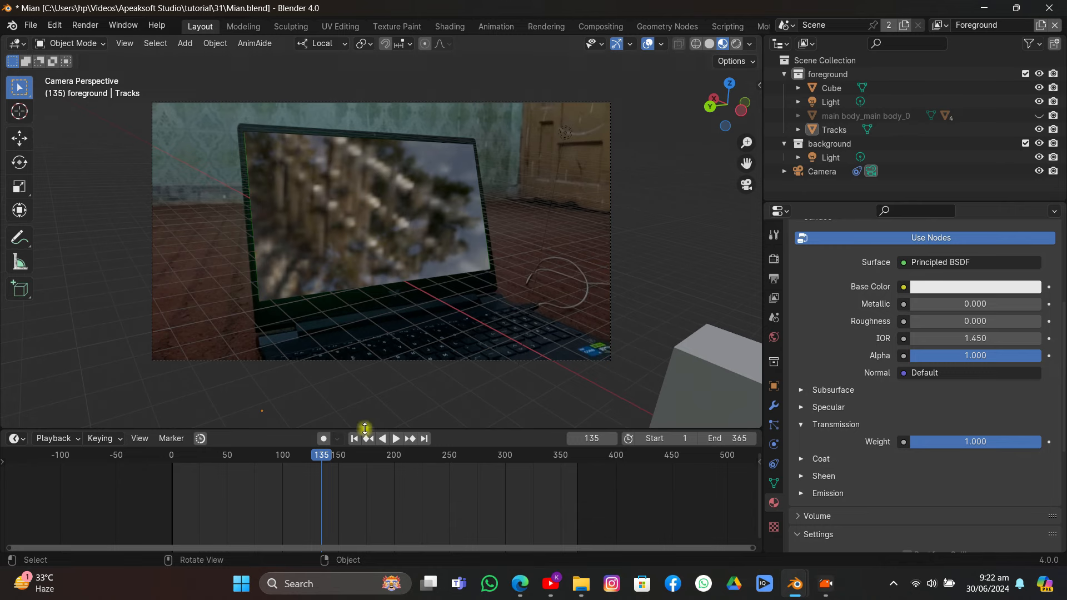
- Play the shot from the start, stop at frame 192, and insert a Scale keyframe on the Tracks object
left_click(358, 439)
left_click(396, 439)
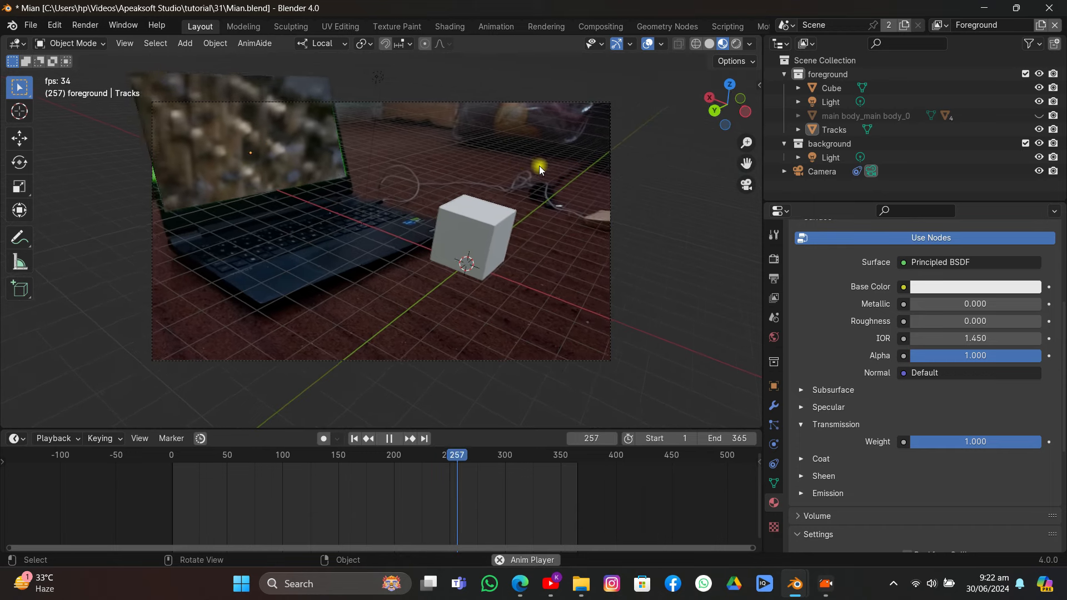
left_click_drag(487, 461, 386, 464)
left_click(297, 173)
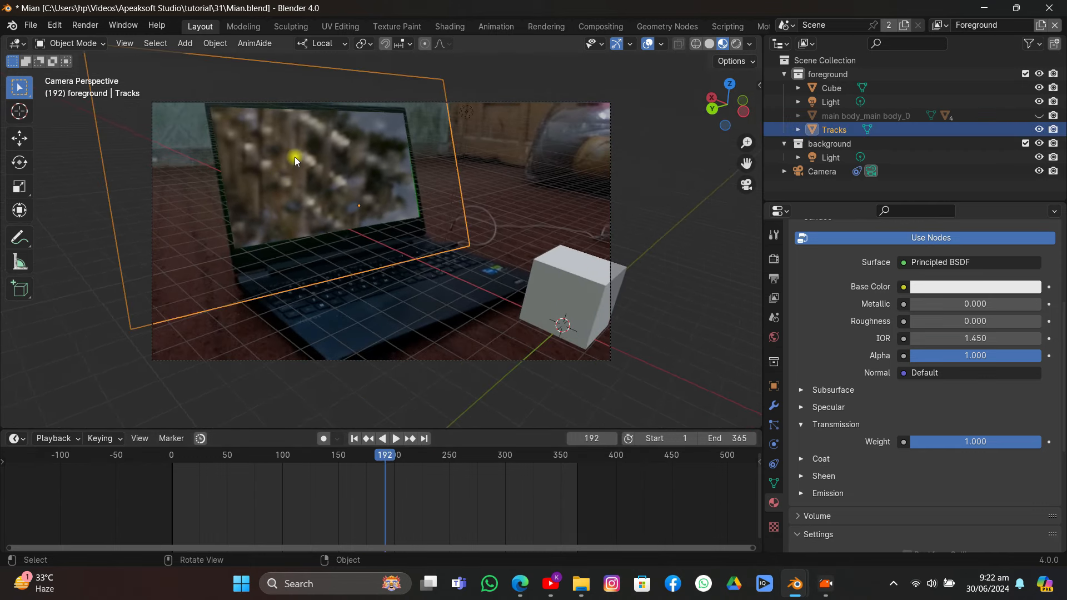
key("i")
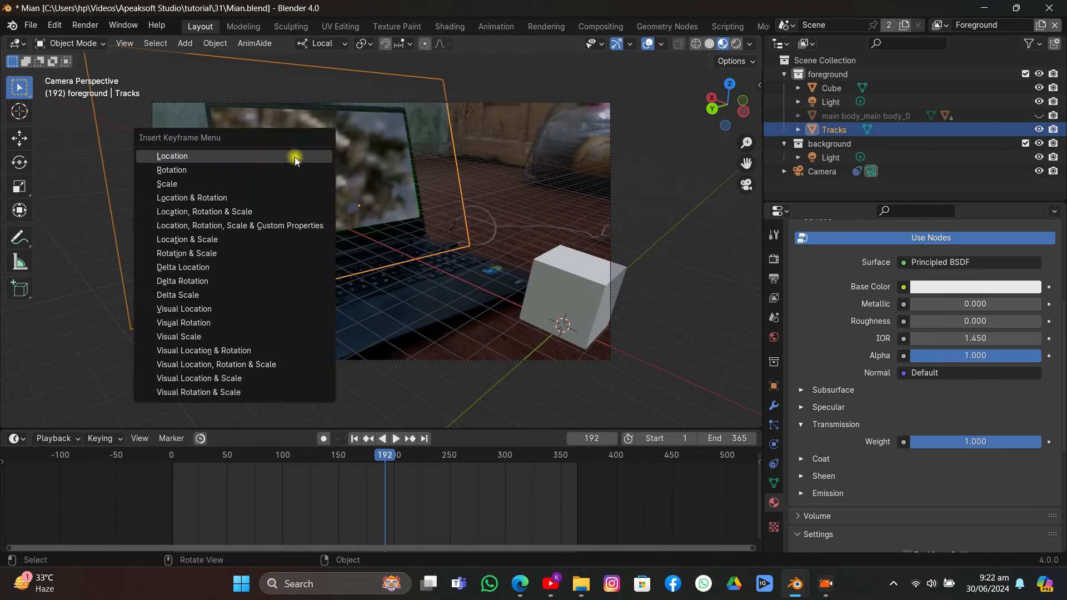
left_click(254, 184)
- Scale the Tracks object up slightly at frame 271 and insert a second Scale keyframe
key("space")
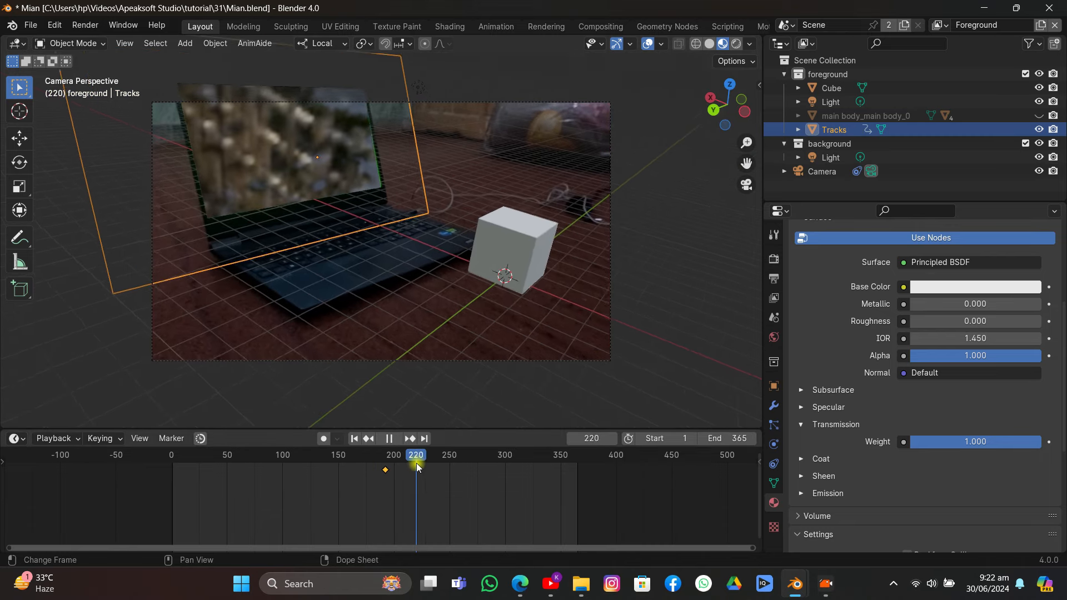
left_click_drag(435, 469, 472, 479)
key("space")
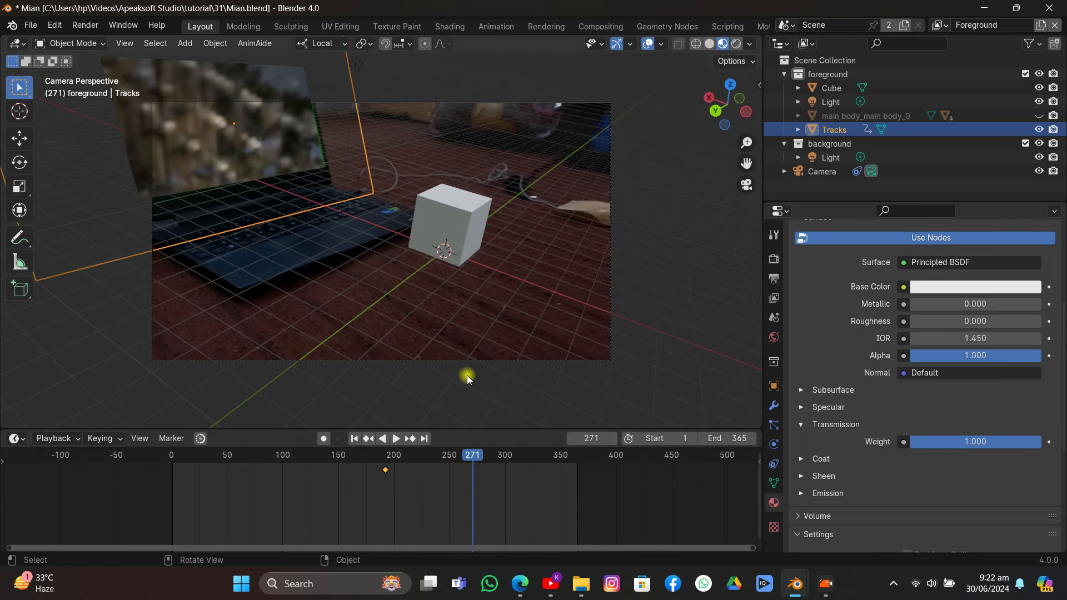
key("s")
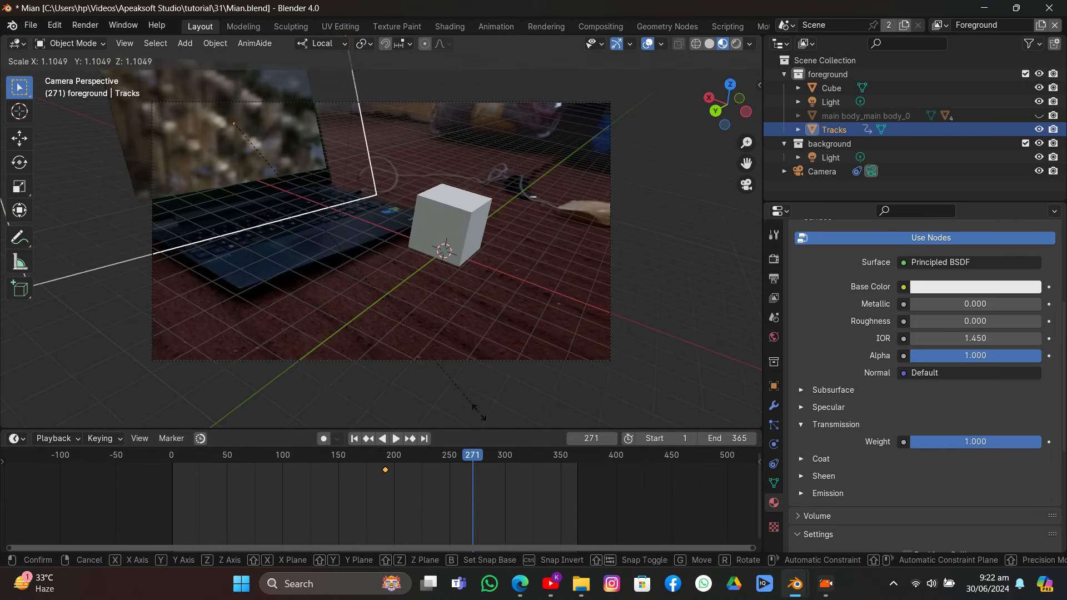
left_click(481, 418)
key("i")
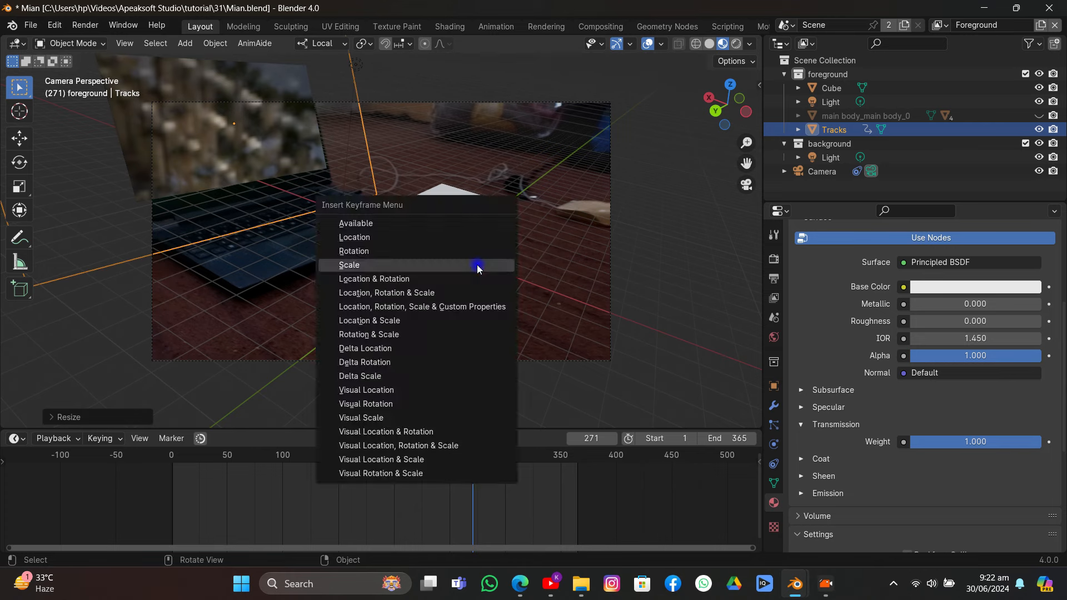
left_click(477, 266)
- Scrub back through the shot, return to frame 1, and save Mian.blend
left_click_drag(467, 453, 199, 447)
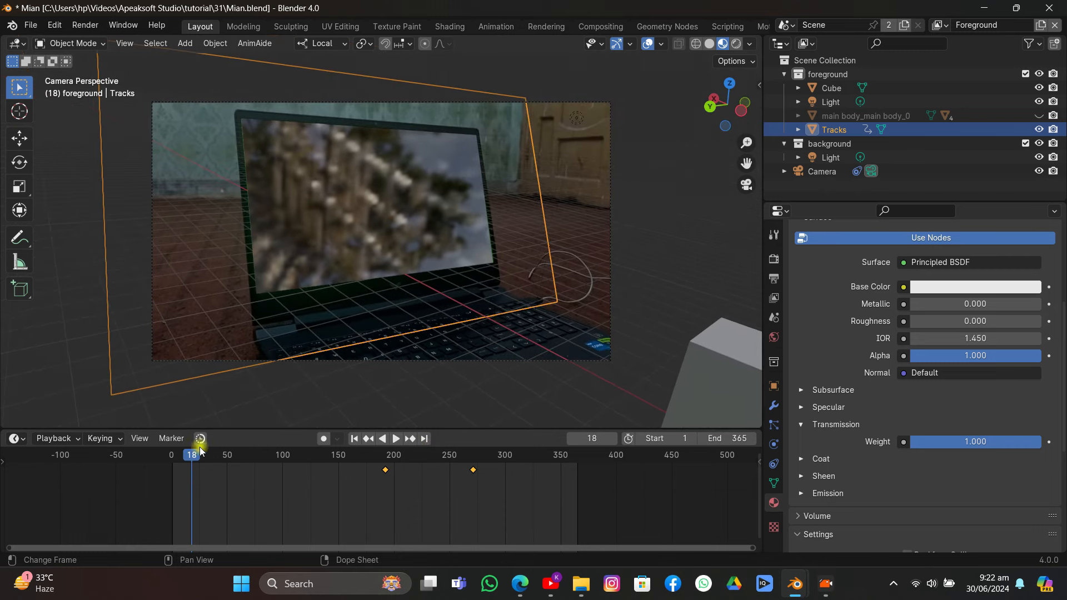
left_click(354, 439)
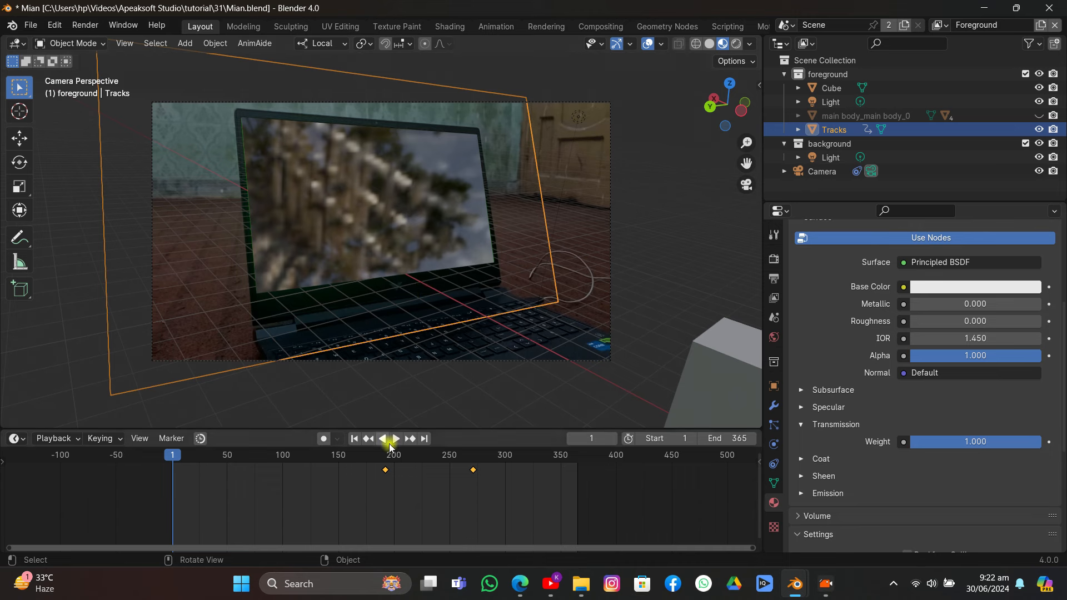
key("ctrl+s")
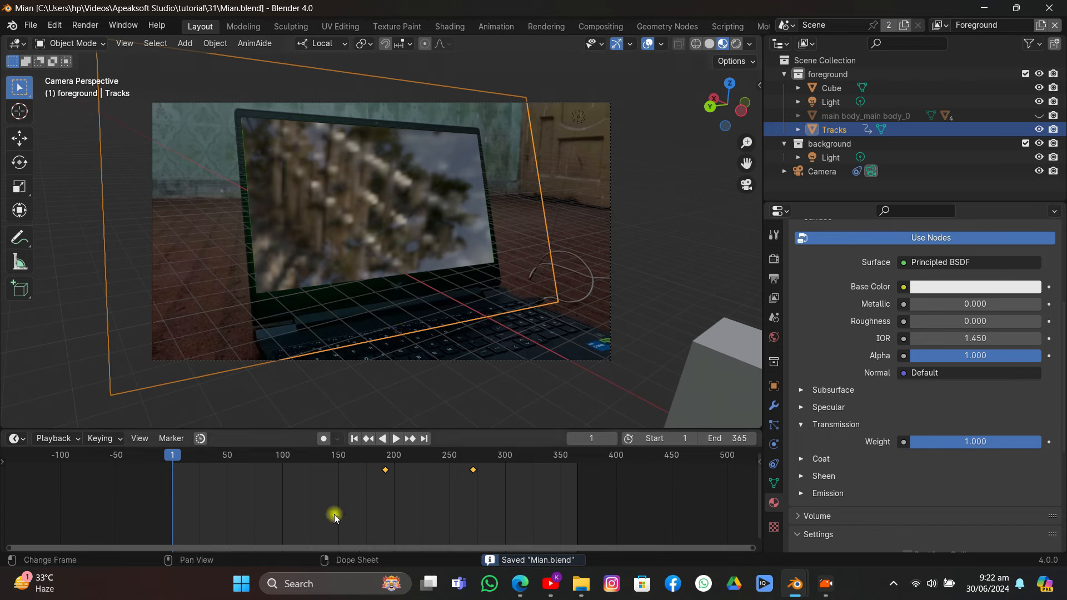
- Unhide the buggy's main body and rims, and scale the buggy down to about two-thirds
left_click(1038, 117)
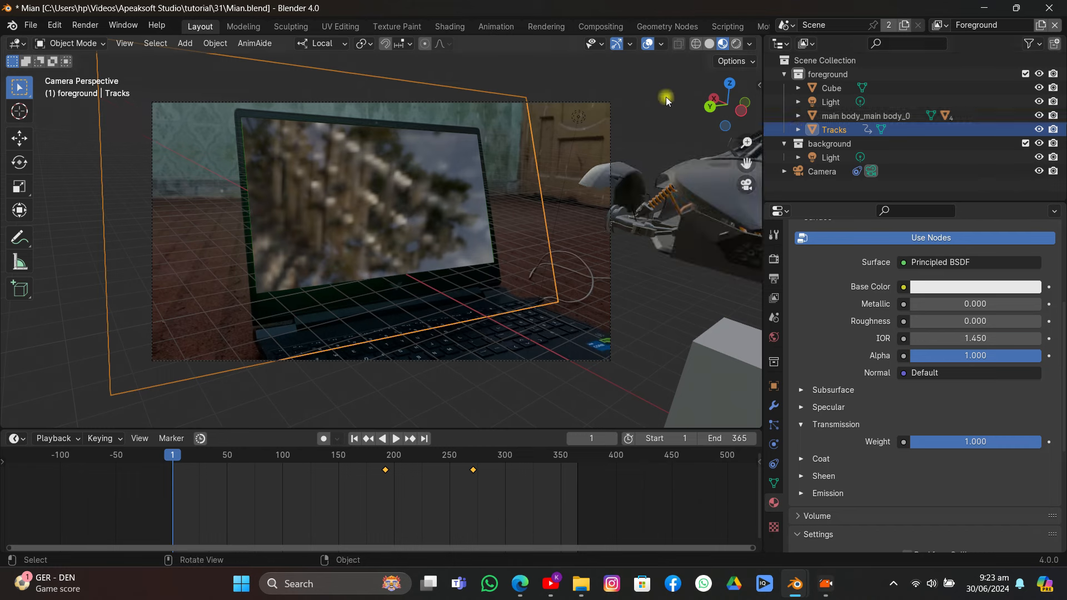
left_click(797, 115)
left_click_drag(1037, 146, 1038, 185)
left_click(893, 121)
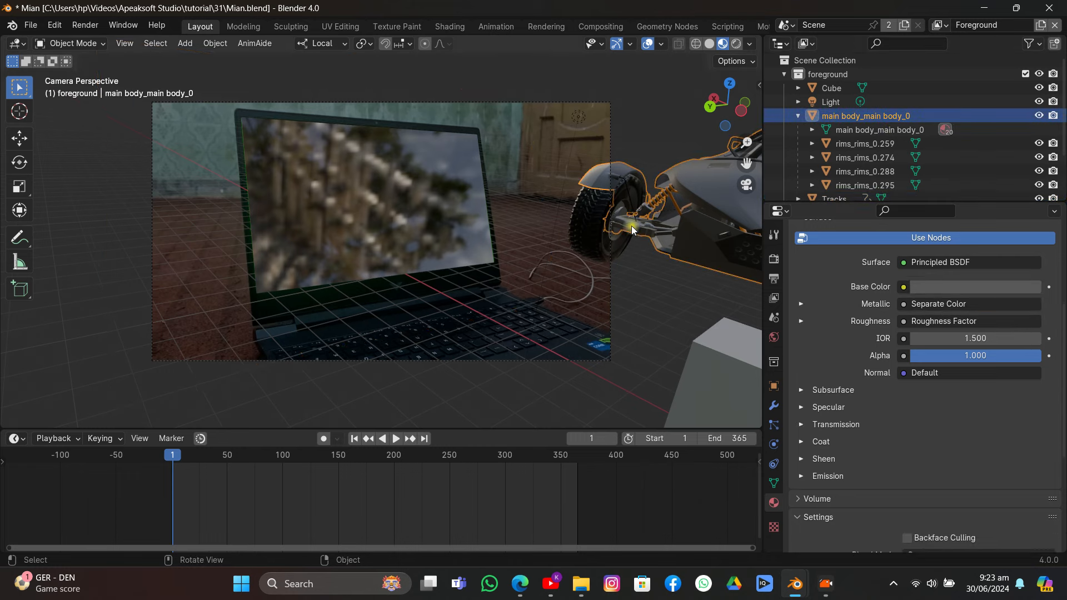
key("s")
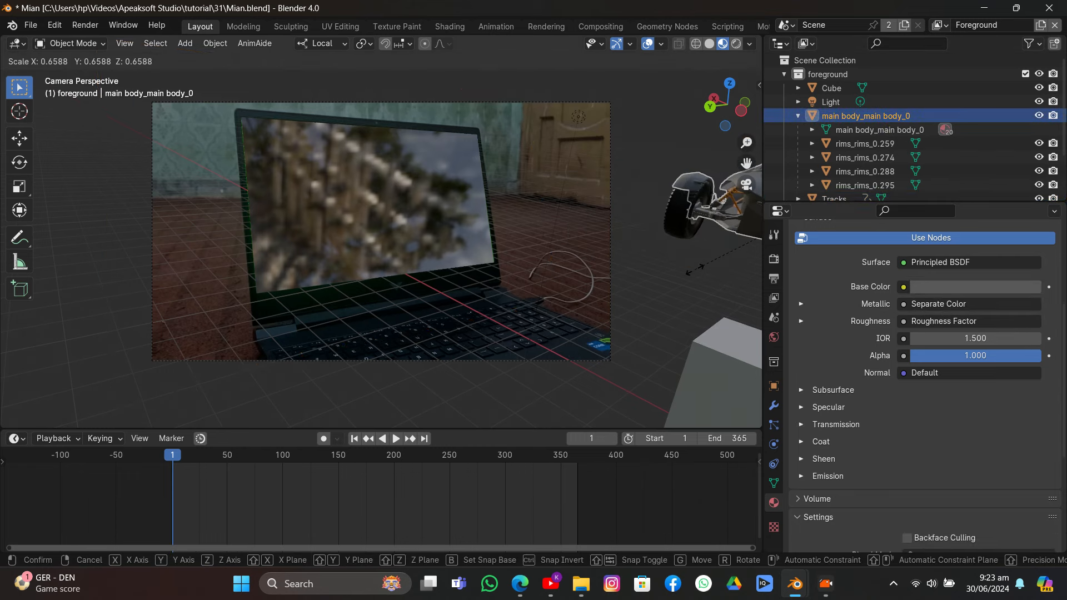
left_click(499, 226)
- Snap the 3D cursor to the Tracks object and snap the buggy's main body to the cursor
left_click(423, 213)
key("shift+s")
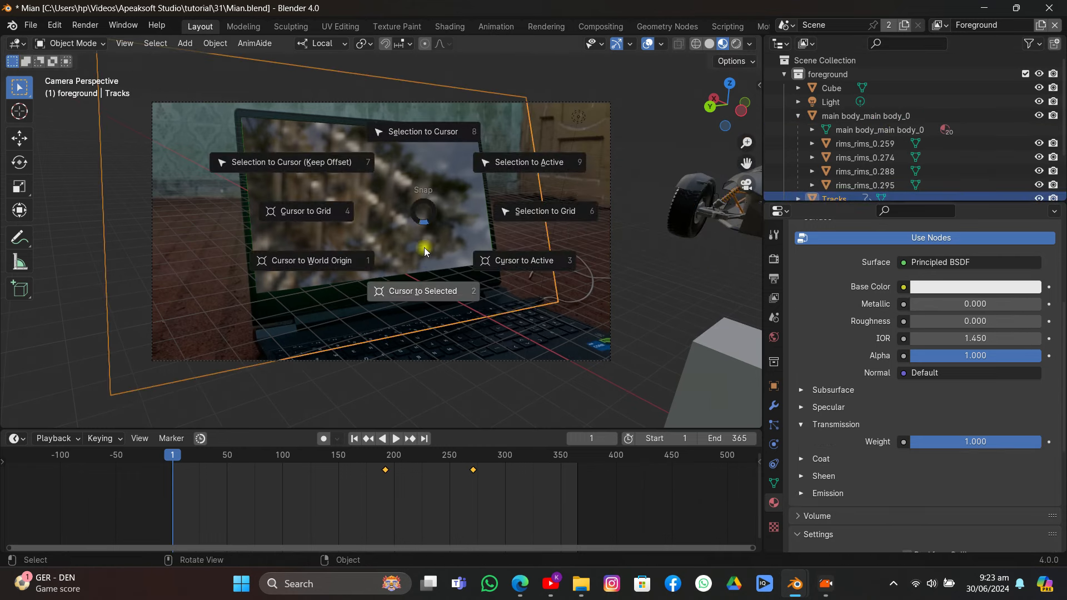
left_click(428, 259)
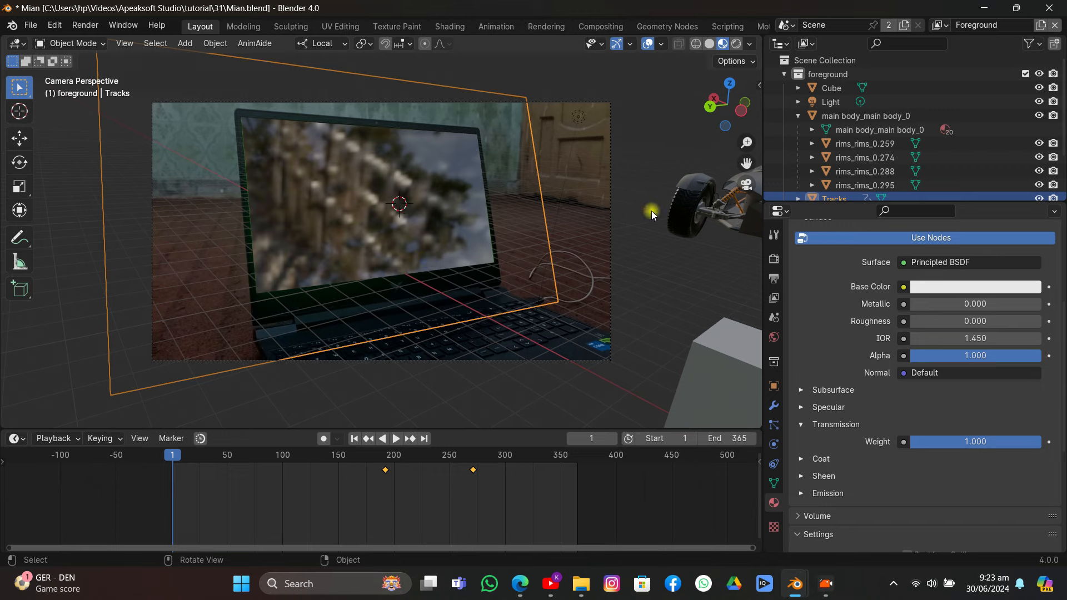
left_click(712, 219)
key("shift+s")
left_click(682, 170)
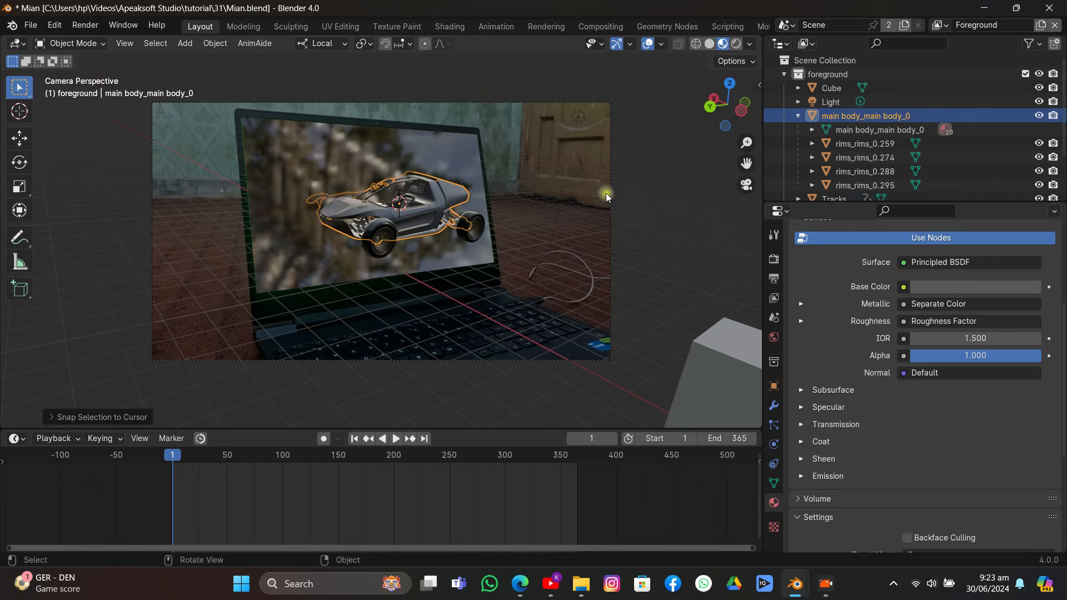
- Scale the buggy down further and move it about 1.9 m along its local X axis behind the glass screen
key("s")
left_click(455, 220)
scroll(455, 221, "up", 5)
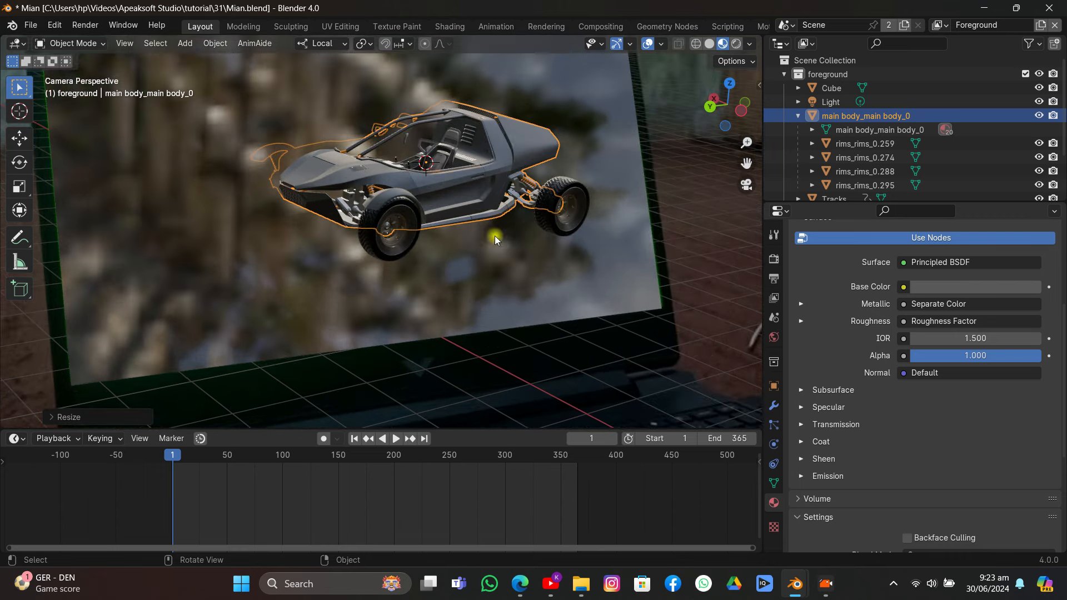
key("g")
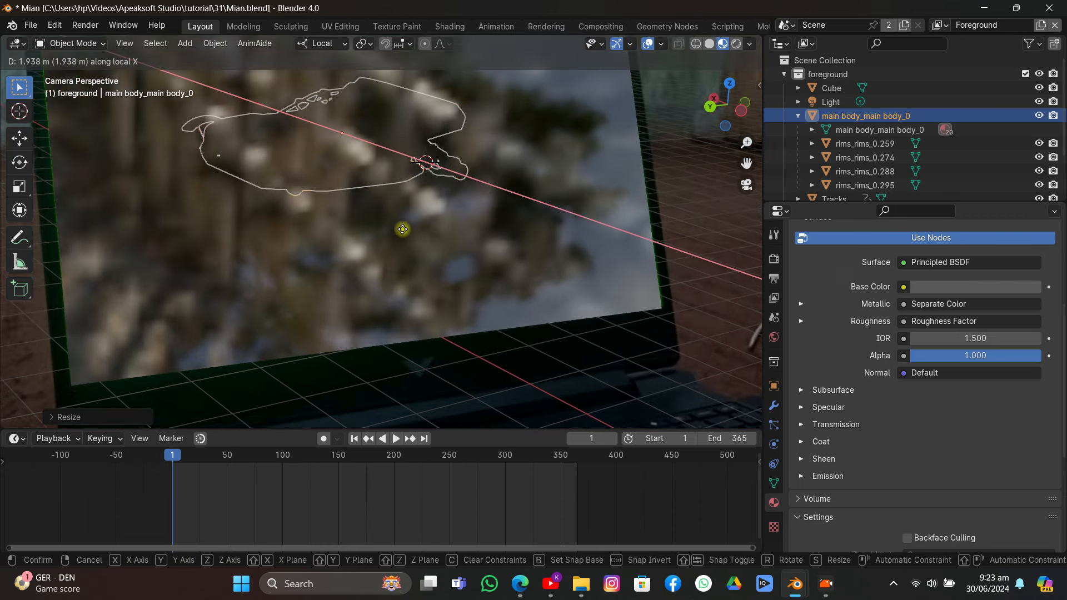
left_click(412, 228)
- Switch the viewport to Rendered shading, save Mian.blend, and set the render engine to Cycles
left_click(733, 47)
key("ctrl+s")
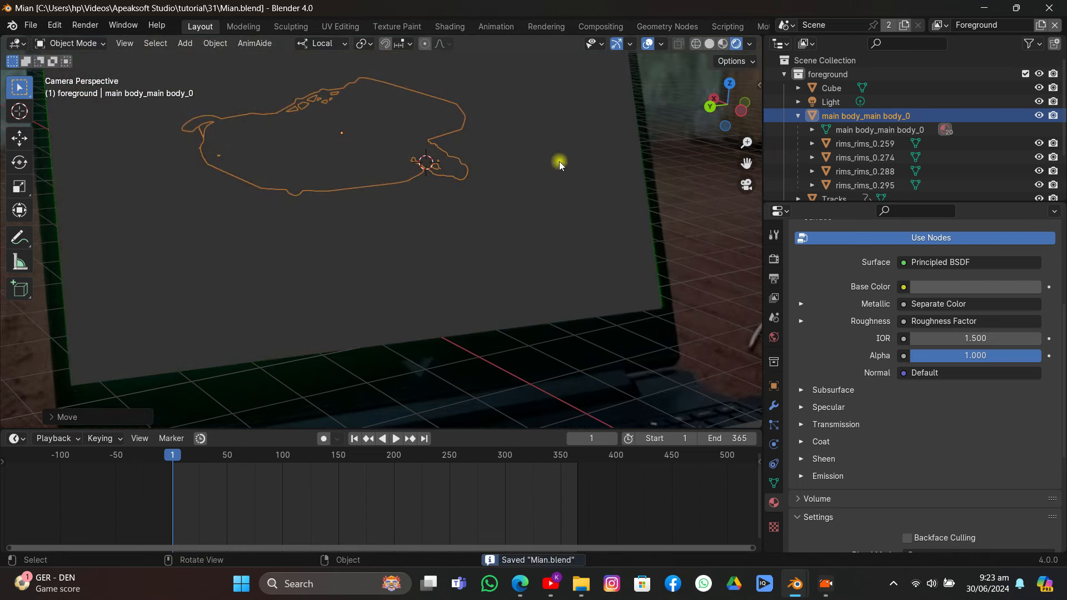
left_click(773, 258)
left_click(917, 256)
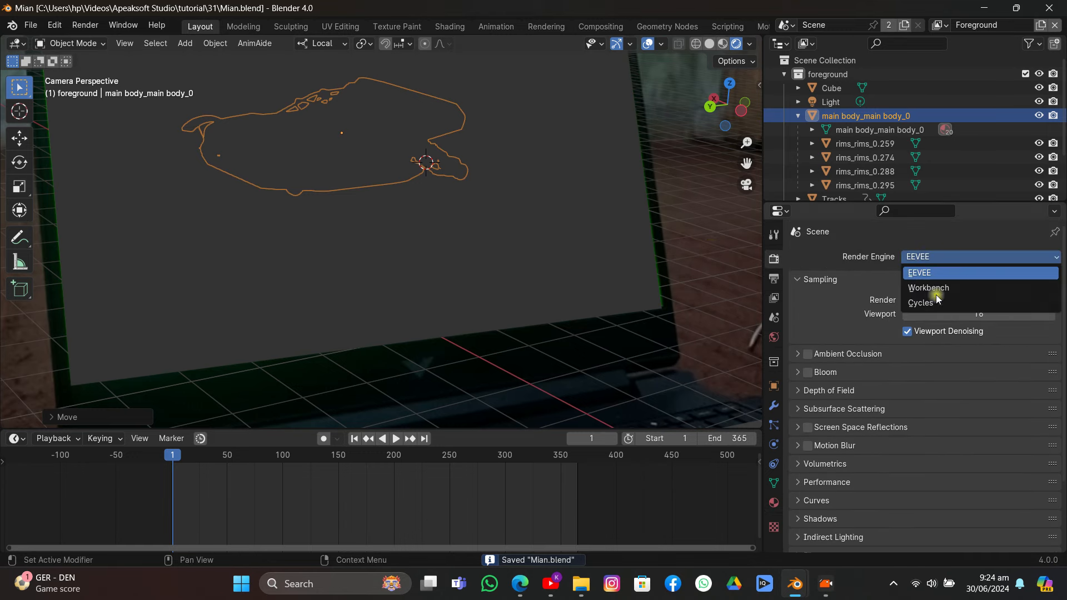
left_click(927, 303)
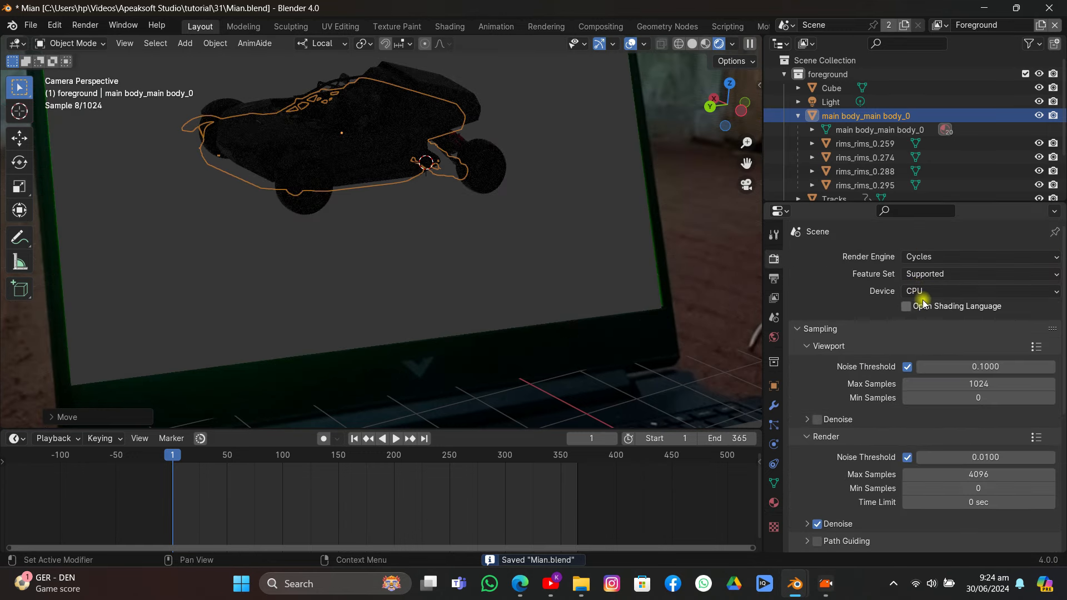
- Set the Cycles device to GPU Compute and enable viewport denoising
left_click(921, 304)
left_click(920, 303)
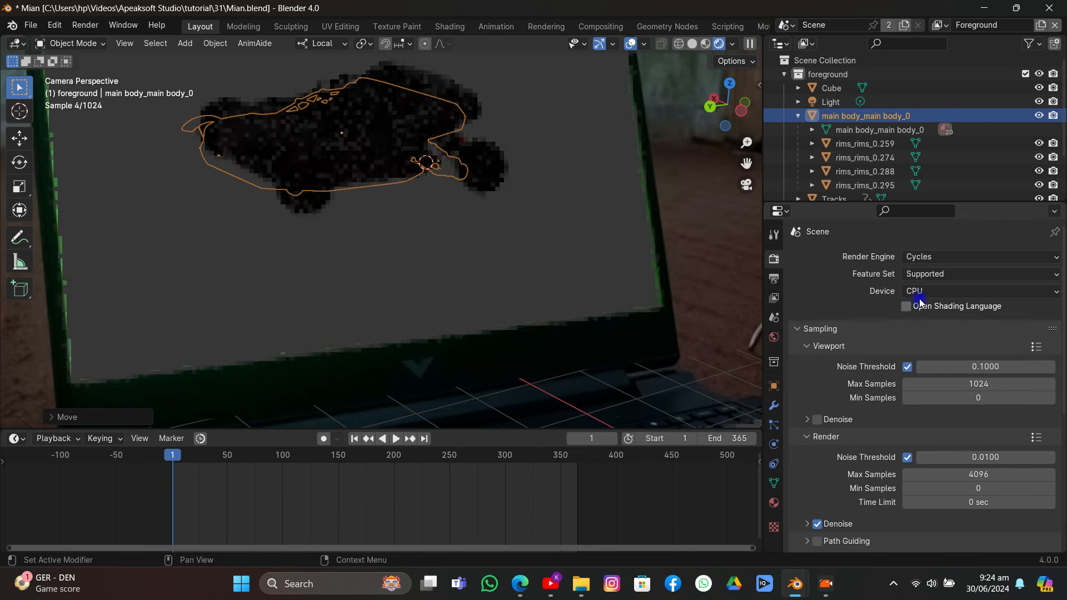
left_click(920, 295)
left_click(934, 320)
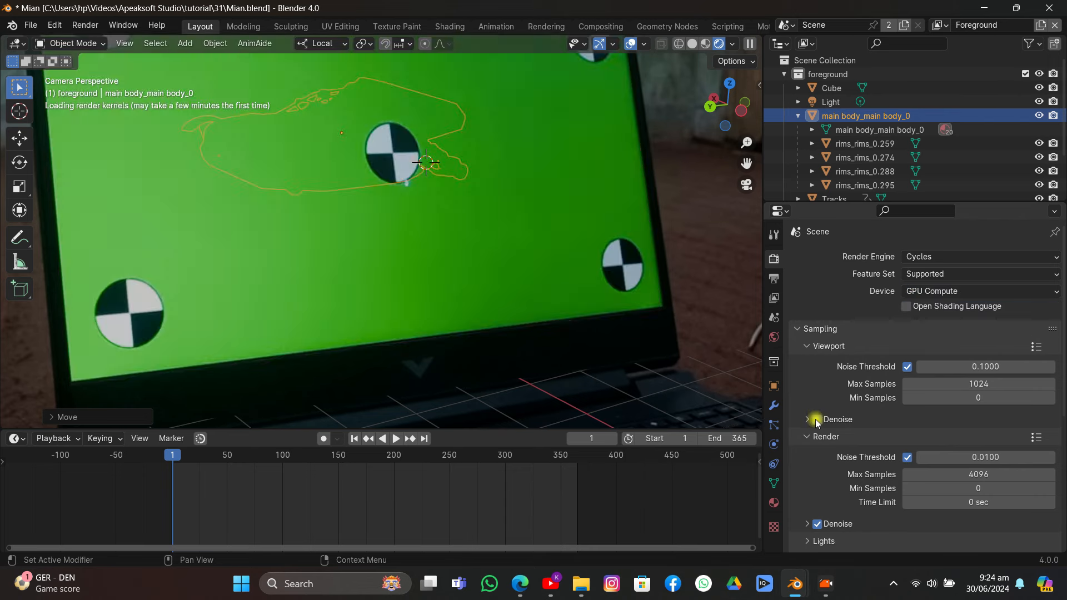
left_click(817, 420)
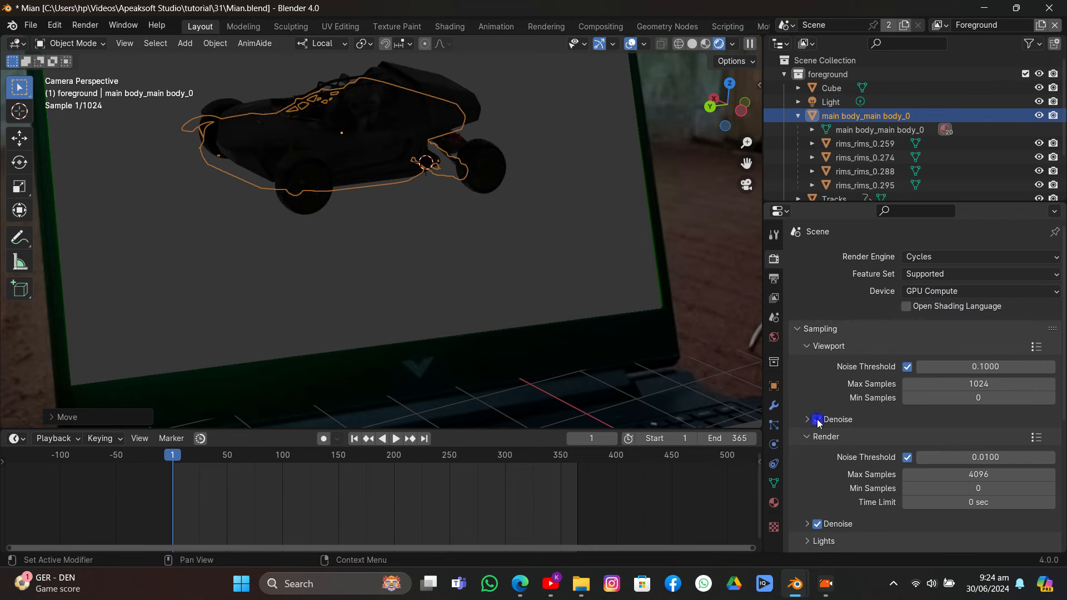
- Select the Tracks object and split the 3D viewport to add a Shader Editor beside it
left_click(630, 46)
left_click(631, 47)
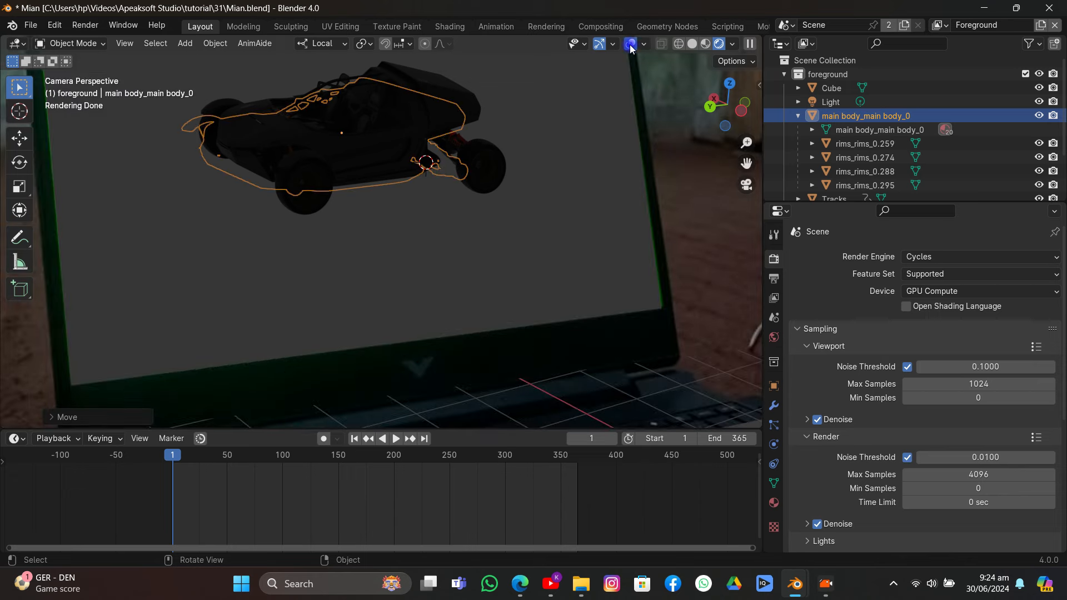
left_click(529, 161)
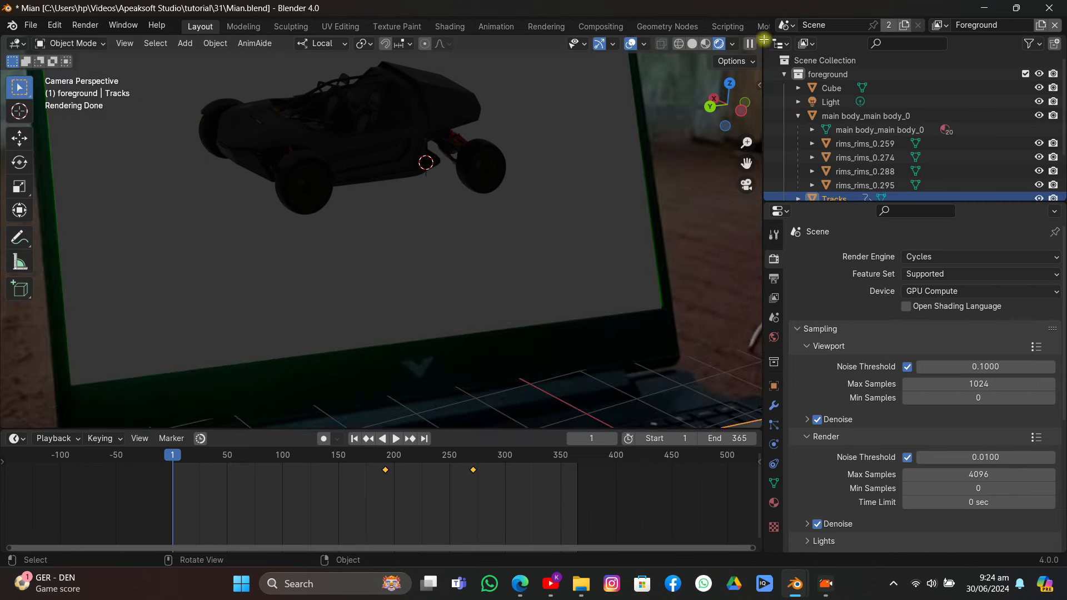
left_click_drag(753, 41, 547, 67)
left_click(552, 44)
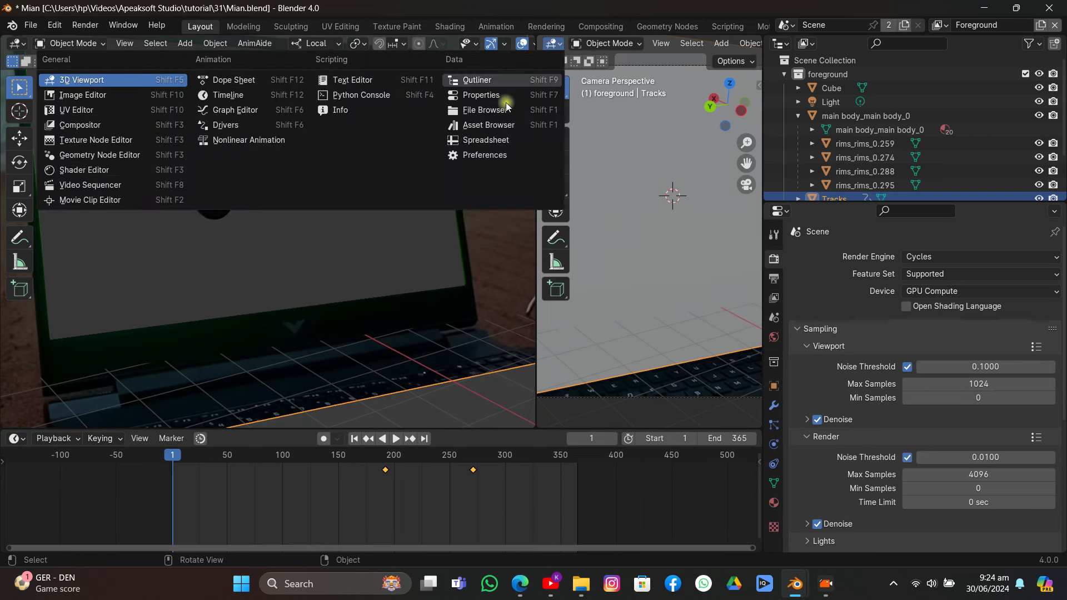
left_click(102, 171)
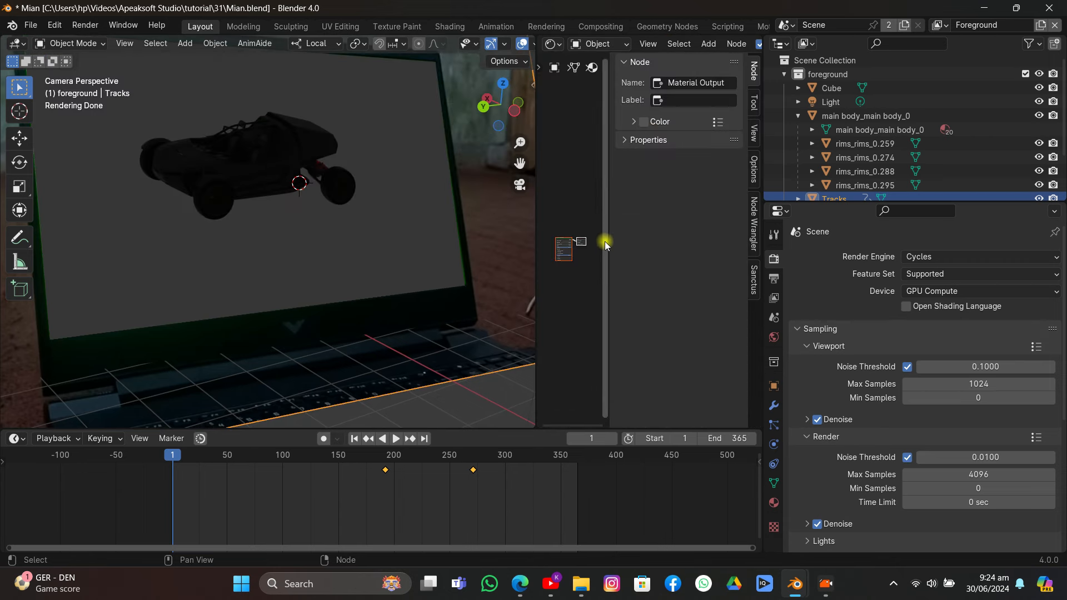
- Collapse the Shader Editor's sidebar and move the Glass material's Principled BSDF node farther from the Material Output node
left_click_drag(608, 244, 875, 244)
scroll(676, 327, "up", 5)
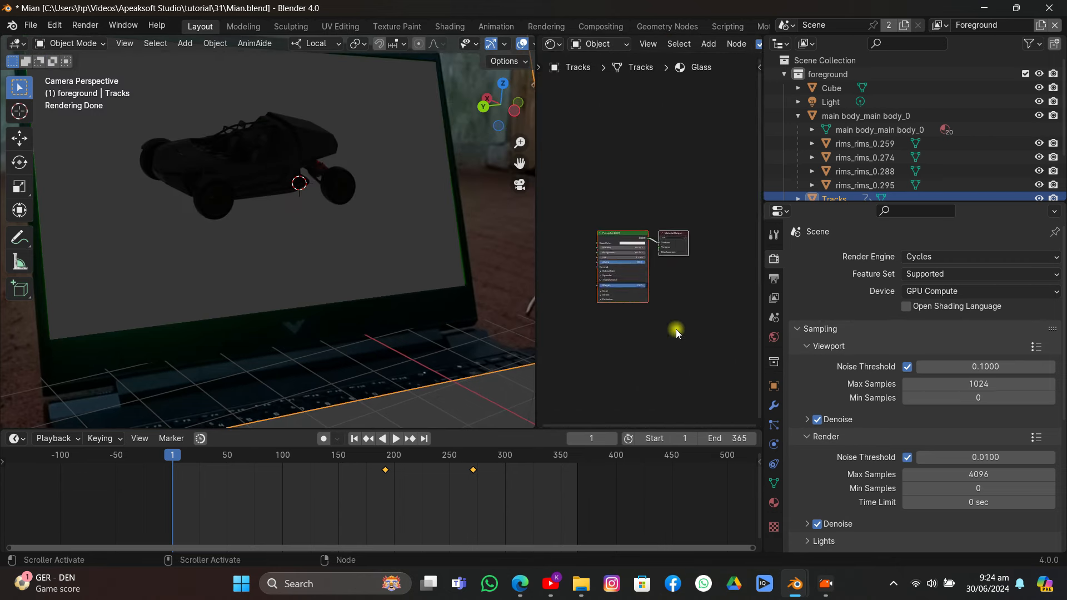
scroll(664, 321, "up", 5)
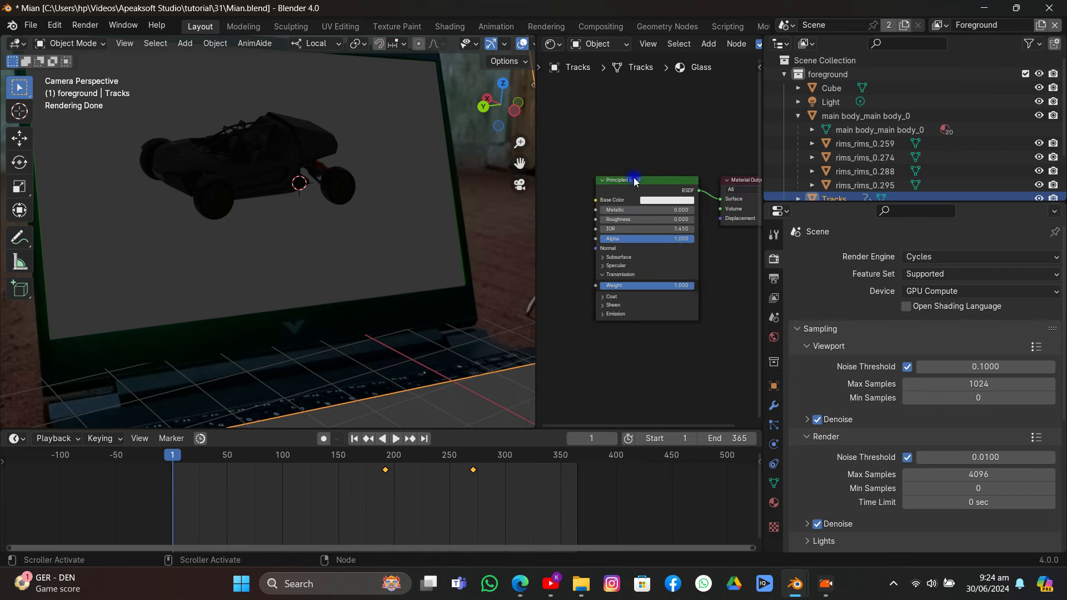
left_click_drag(636, 181, 602, 198)
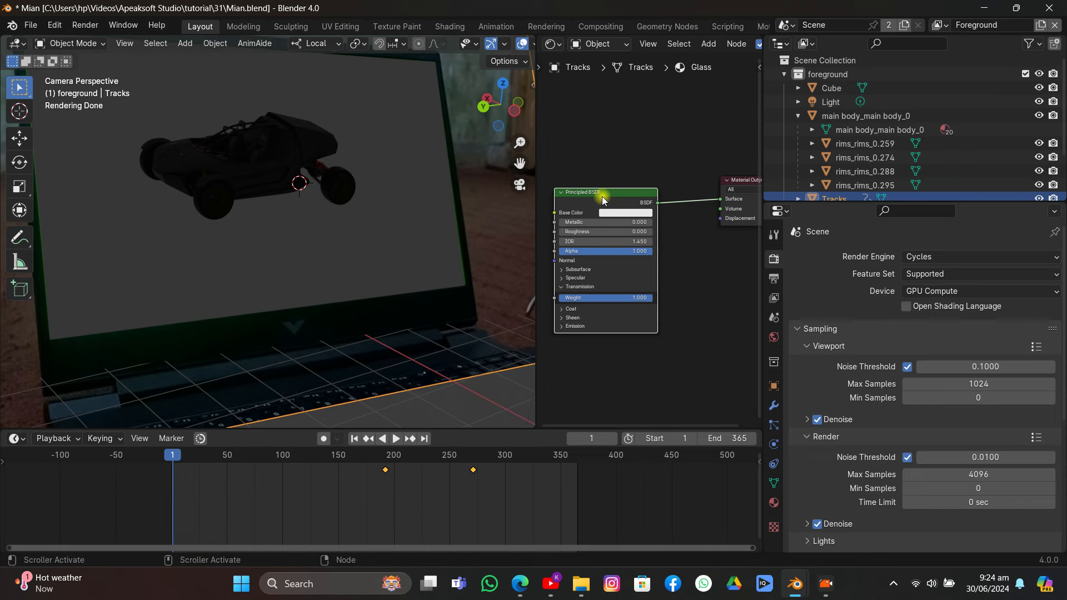
- Replace the Glass material's Principled BSDF with a Glass BSDF connected to the output surface, with roughness about 0.031
key("x")
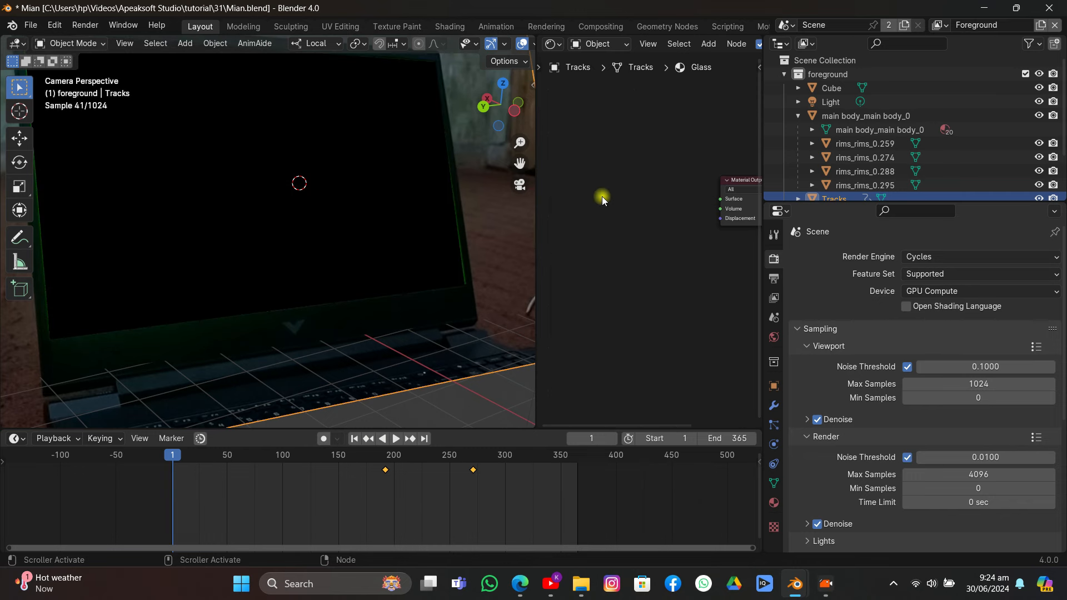
key("shift+a")
type("gl")
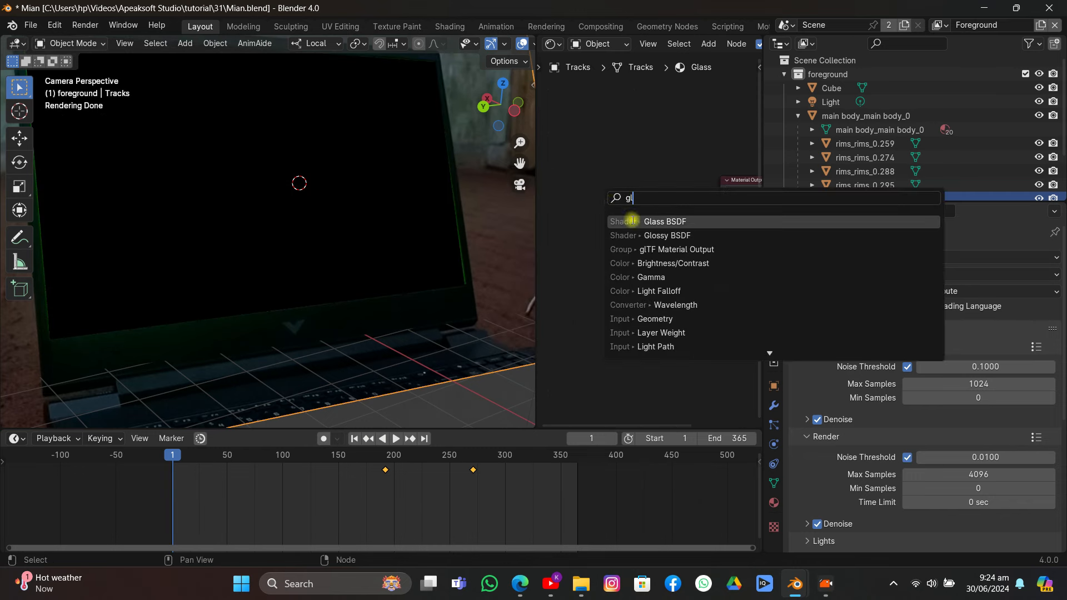
left_click(632, 219)
left_click(656, 204)
left_click_drag(653, 206, 593, 229)
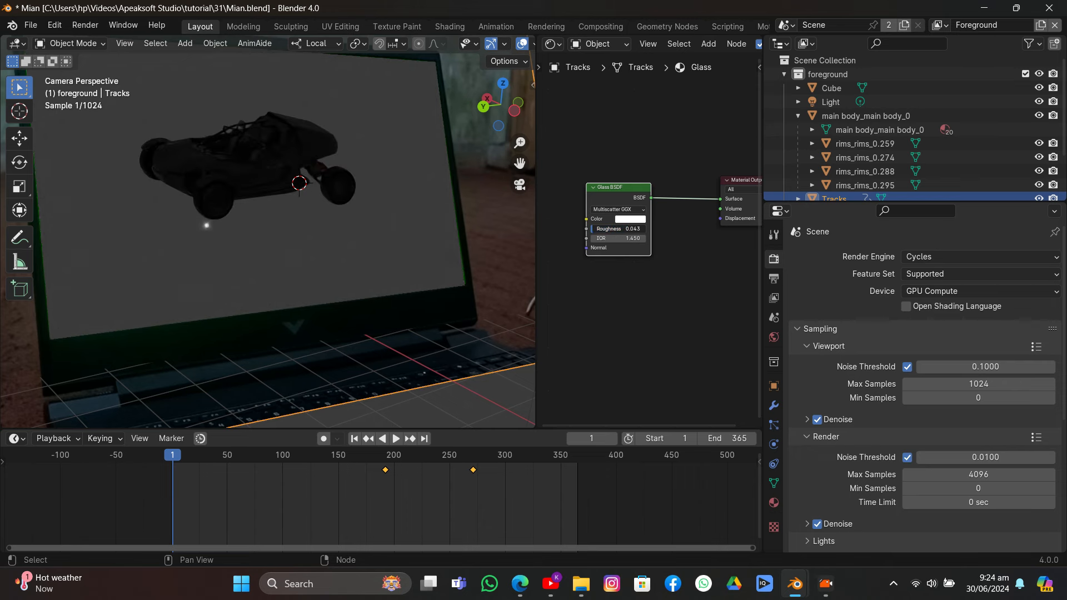
scroll(427, 240, "down", 2)
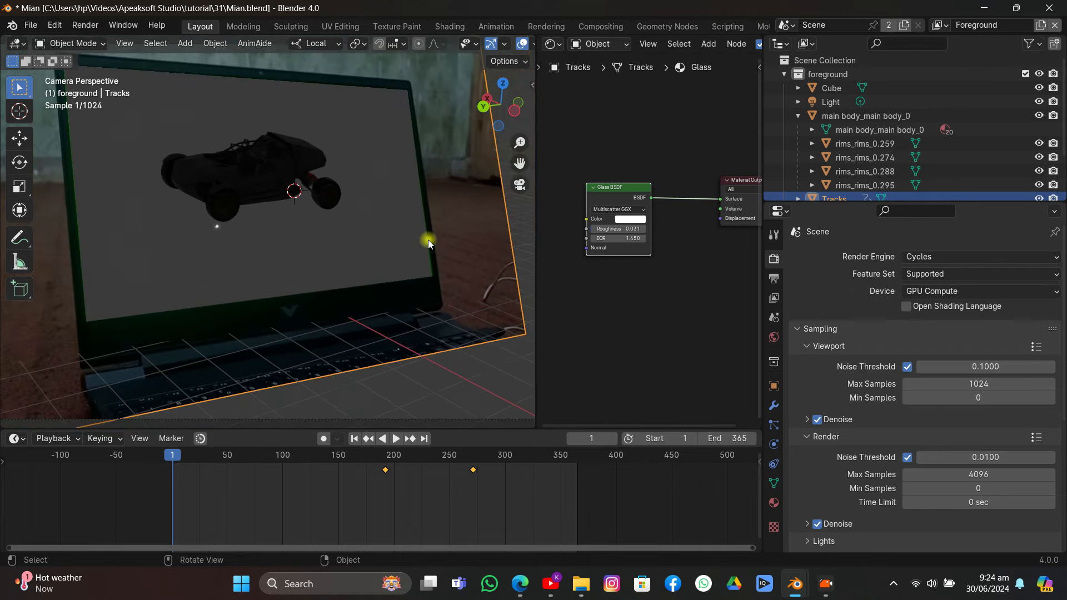
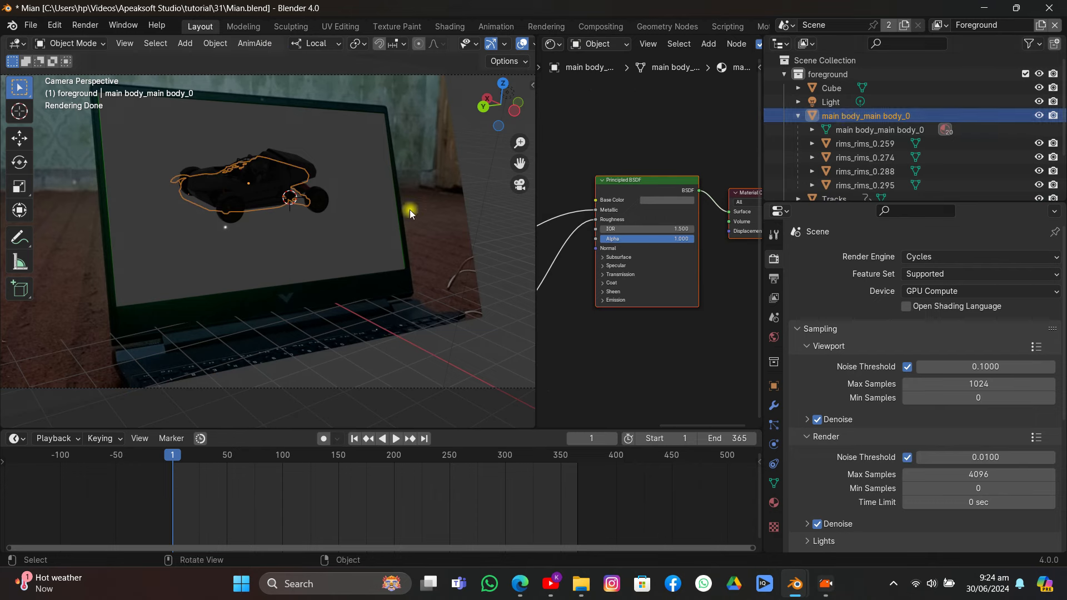
- Reposition the buggy body lower behind the laptop screen, turned about its local Z axis, and save Mian.blend
key("r")
key("r")
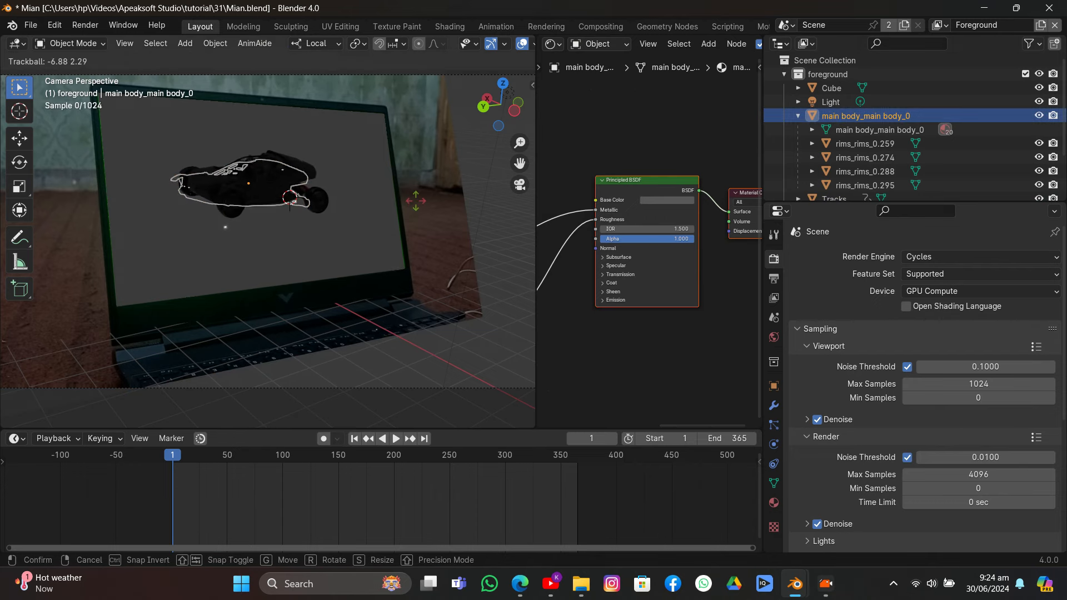
left_click(417, 204)
key("g")
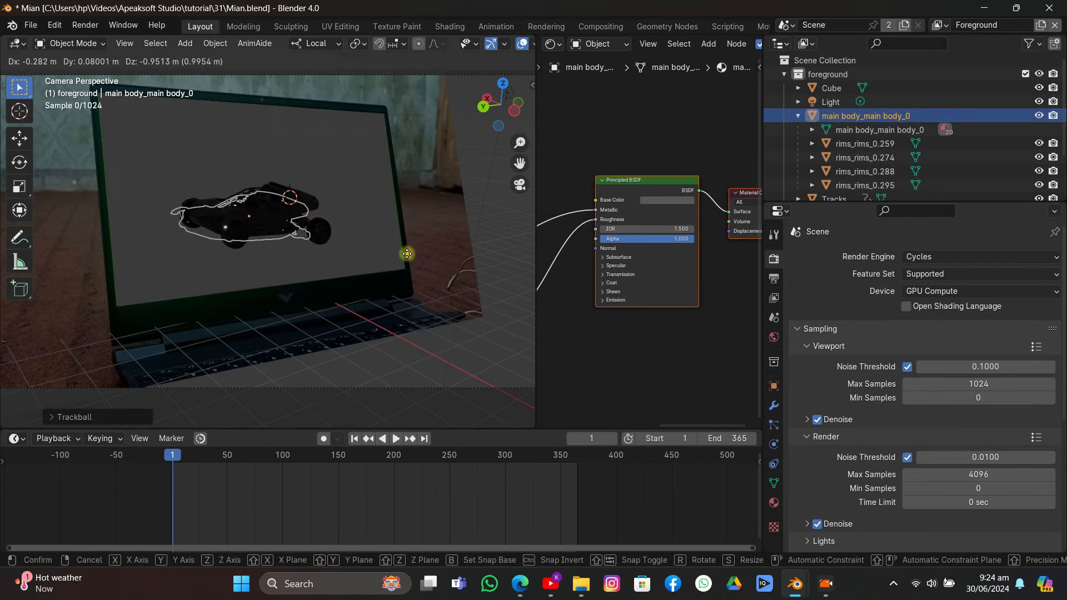
left_click(407, 255)
key("r")
key("z")
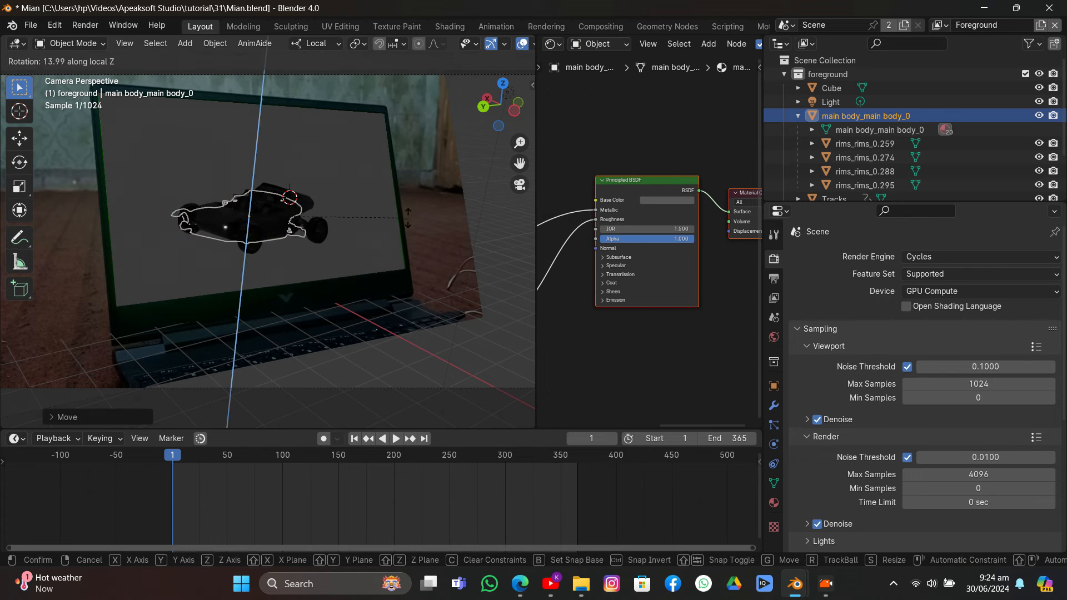
left_click(389, 192)
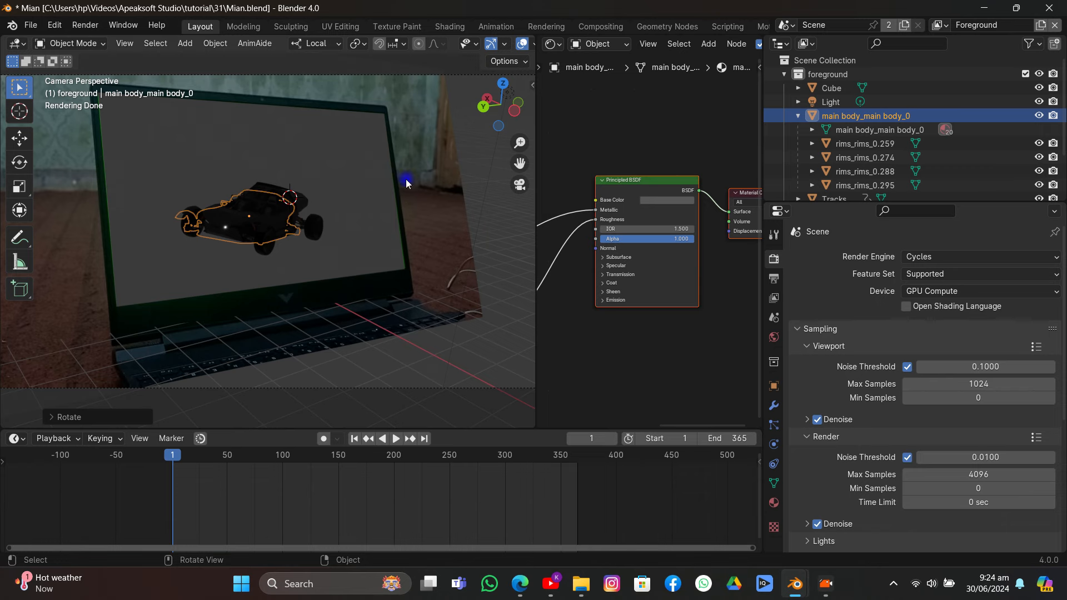
left_click(396, 184)
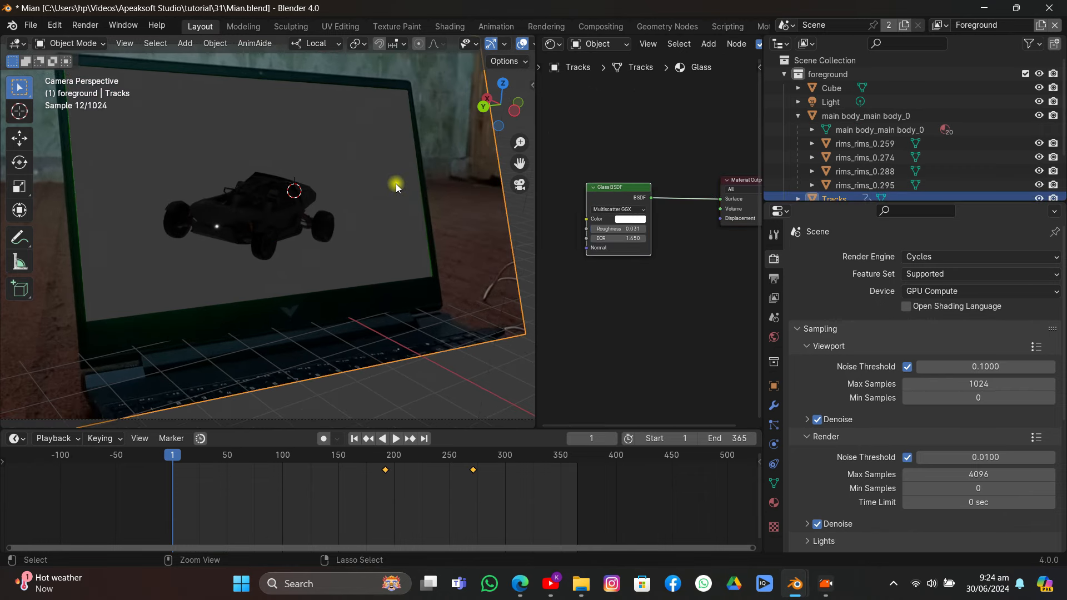
key("ctrl+s")
- Set the world background colour to black with an HSV value of 0
left_click(773, 337)
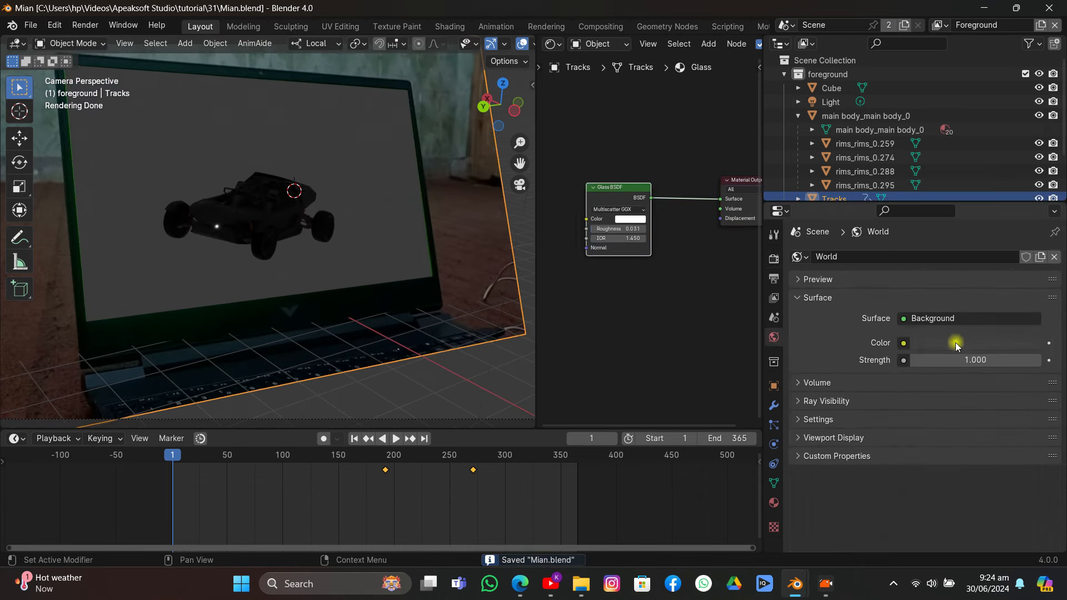
left_click(955, 342)
left_click(1030, 243)
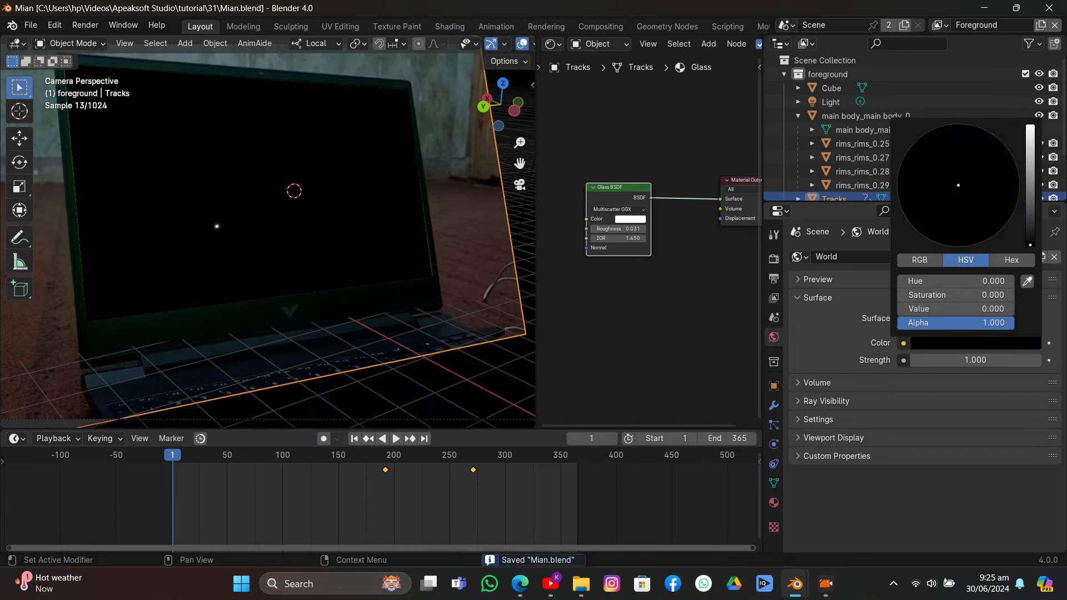
mouse_move(1030, 243)
left_mouse_down()
mouse_move(1030, 214)
mouse_move(1030, 245)
left_mouse_up()
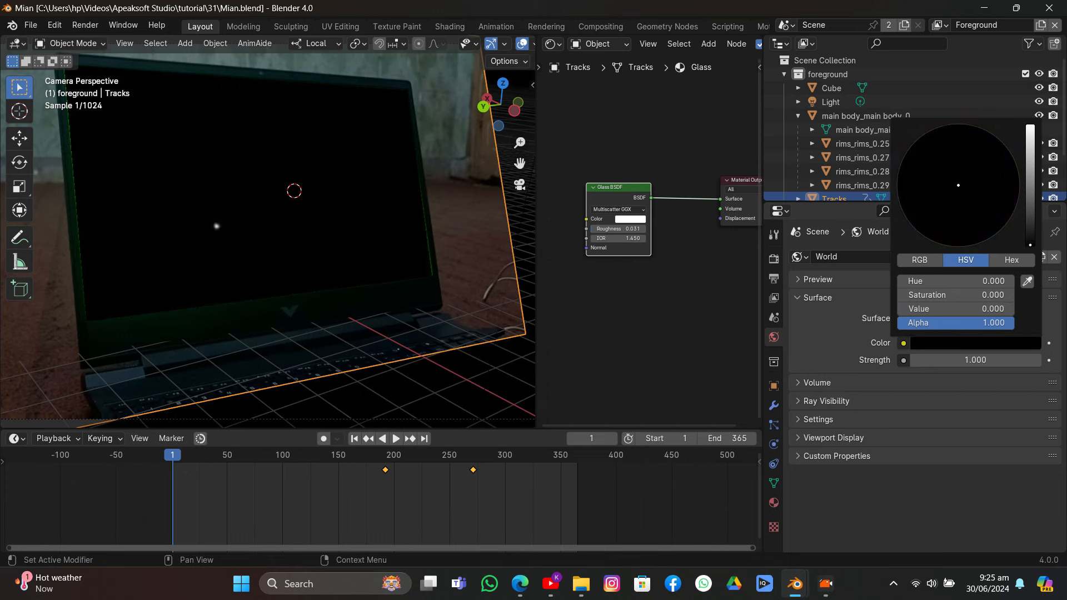
scroll(499, 46, "down", 5)
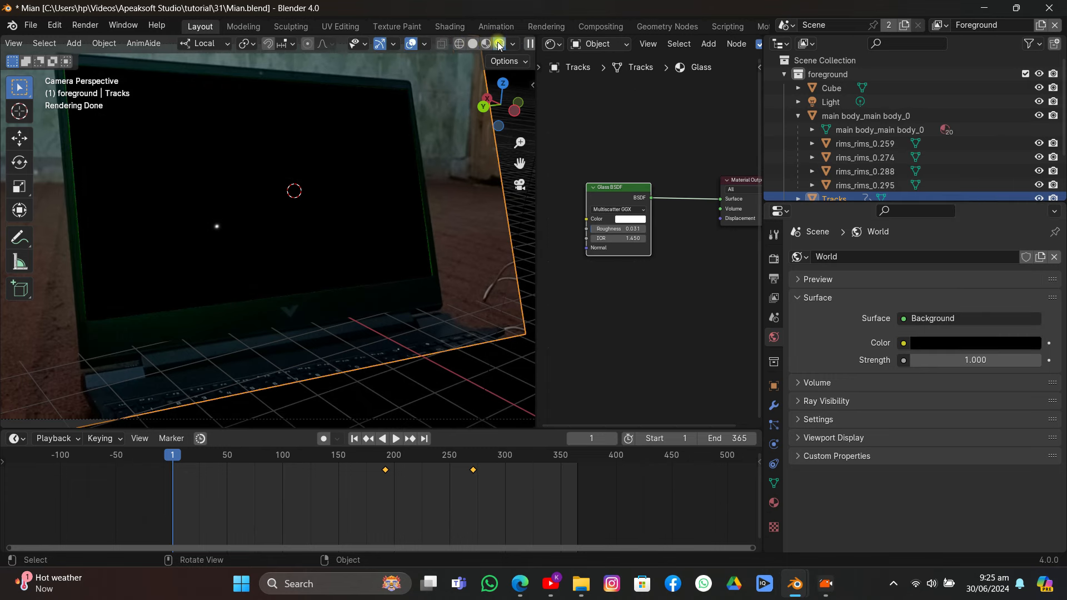
- Switch the viewport to Solid shading and save Mian.blend
left_click(474, 45)
left_click(30, 25)
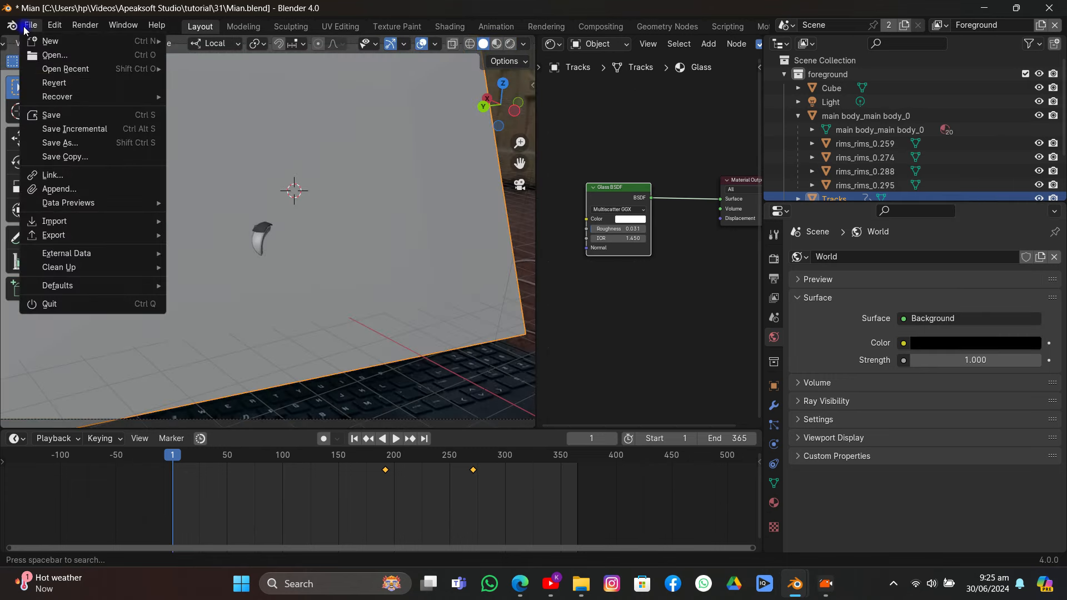
left_click(53, 115)
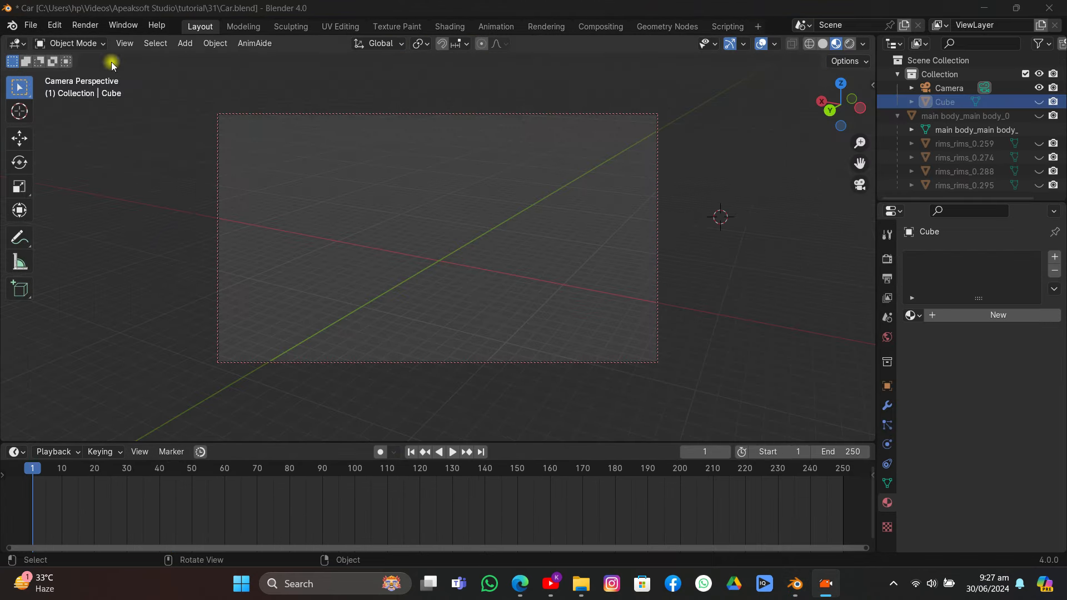
- Render the empty camera viewport of Car.blend as a still image, save it to disk, and close the render window
left_click(135, 43)
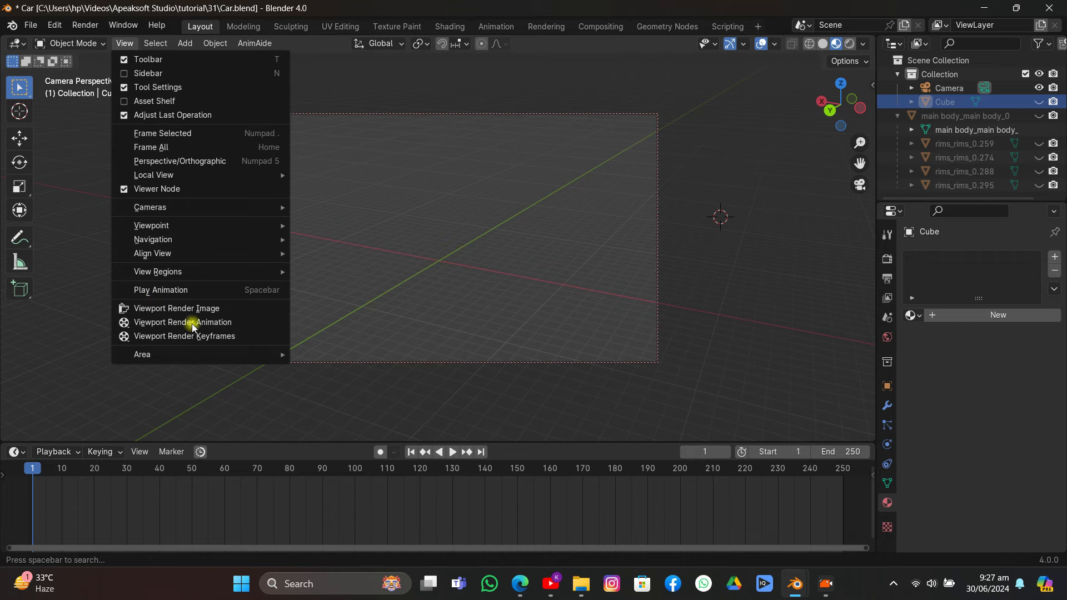
left_click(211, 310)
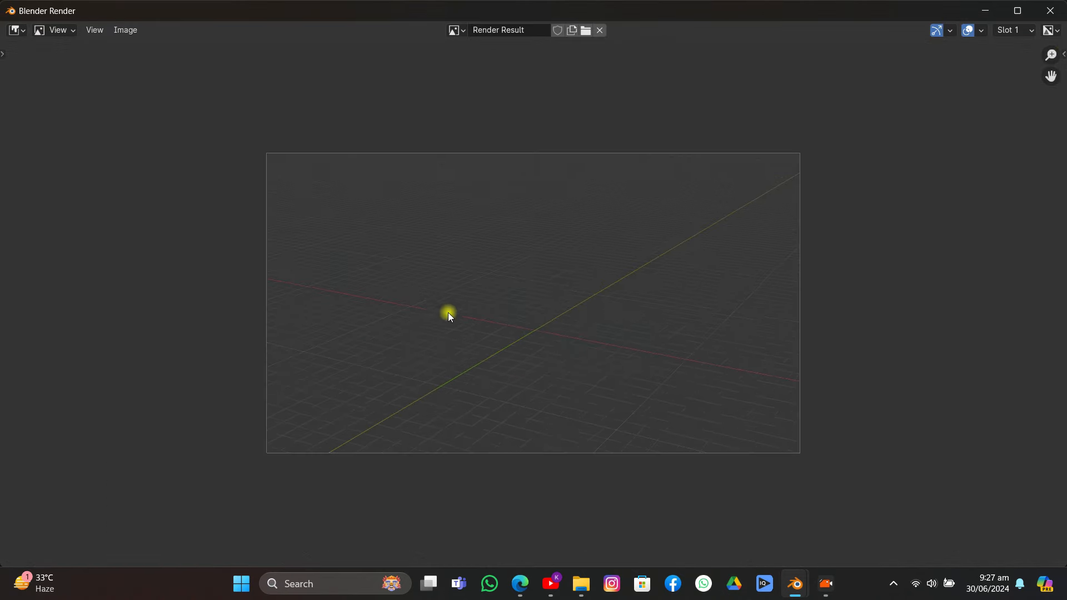
left_click(126, 32)
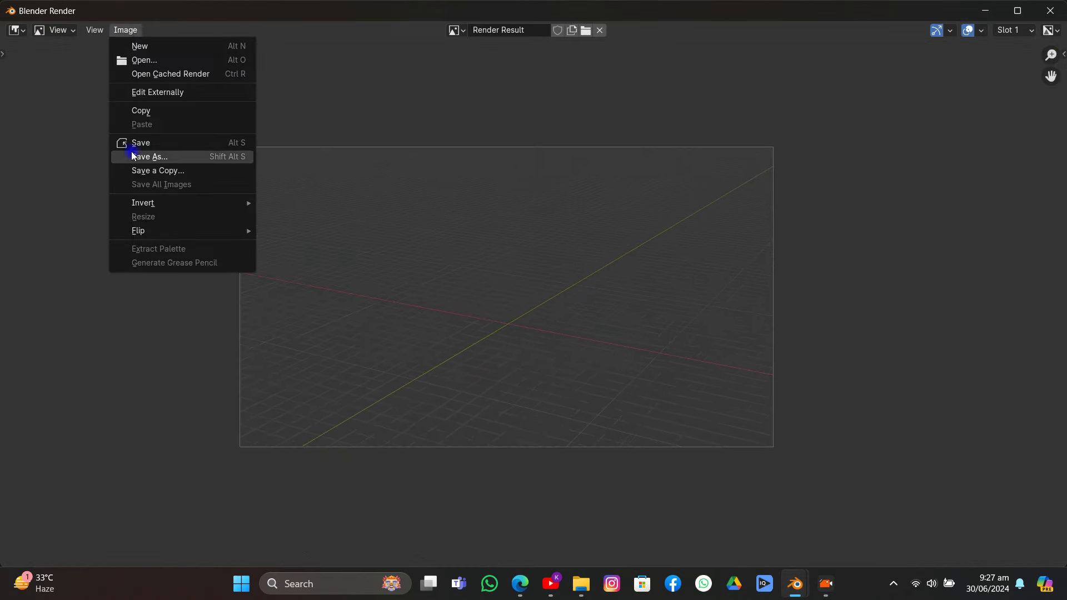
left_click(131, 153)
left_click(803, 454)
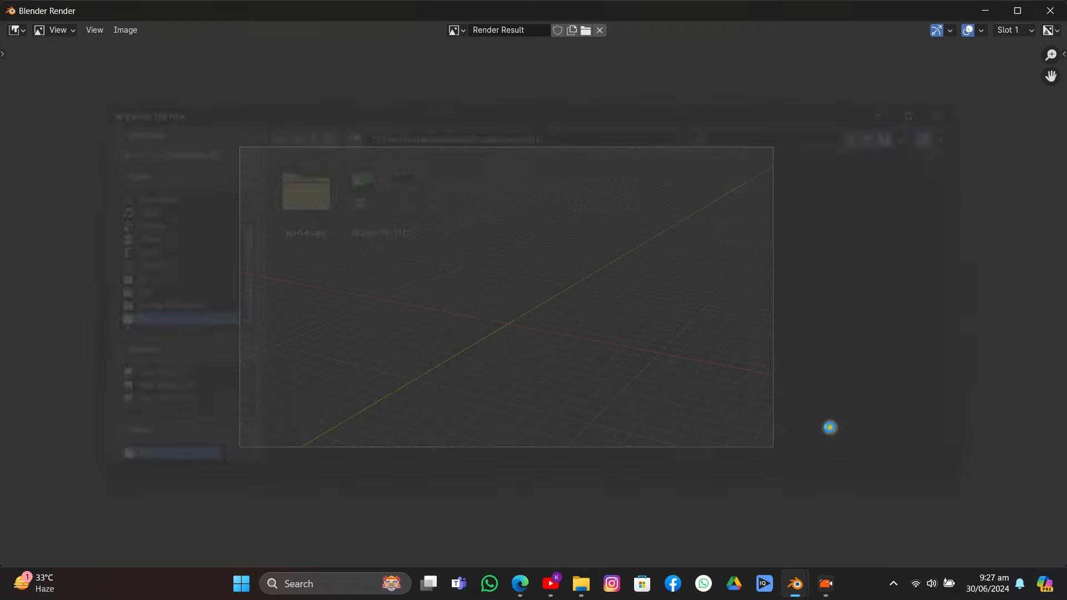
left_click(1050, 11)
- Switch to the Mian.blend window, import the saved viewport render as an image plane, and scale it up about 4 times
mouse_move(798, 583)
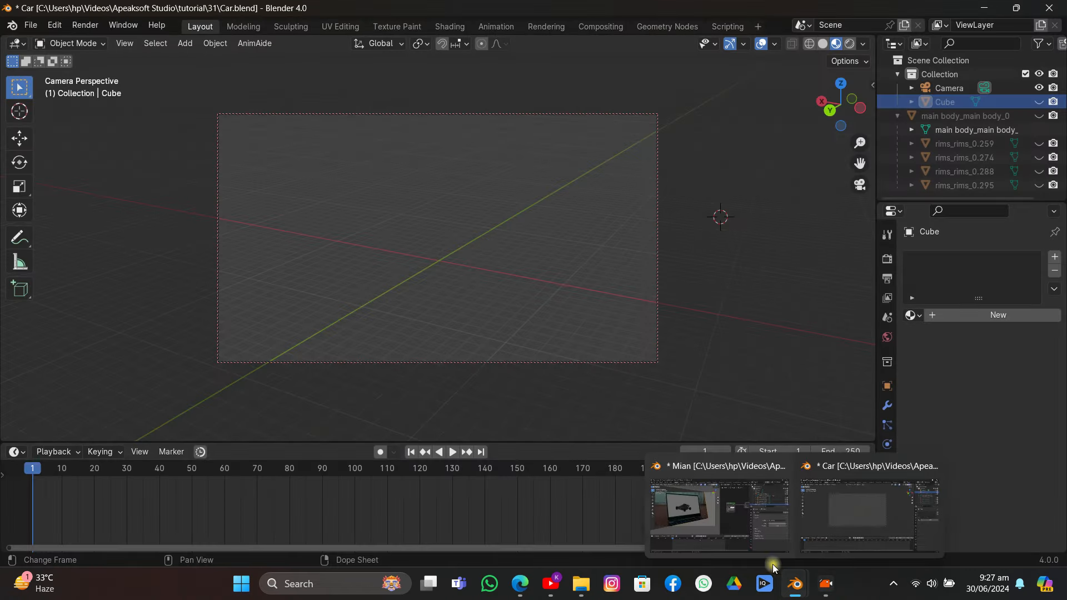
left_click(667, 503)
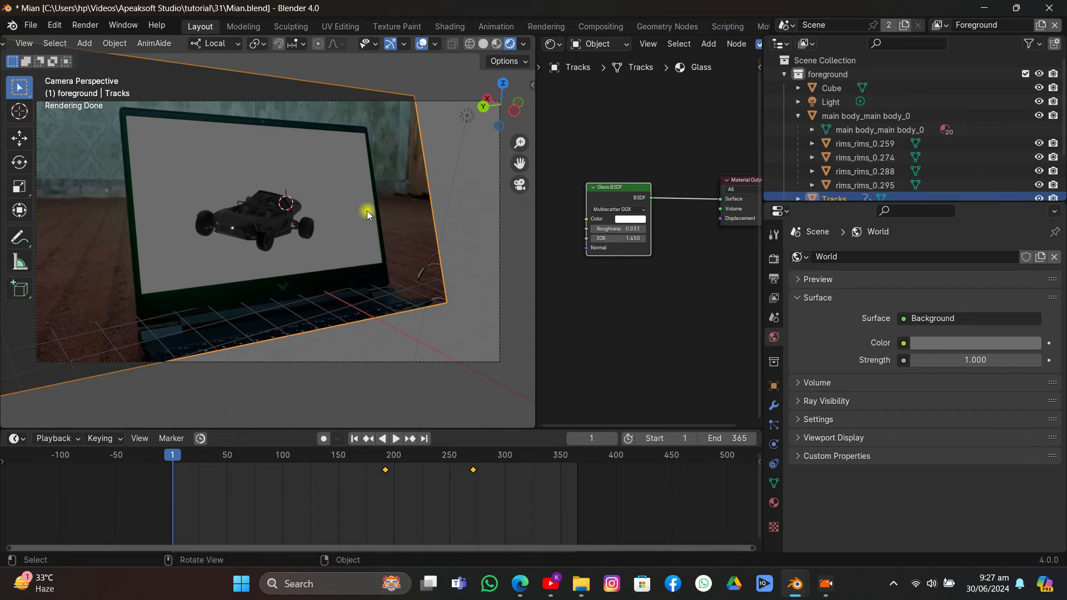
key("shift+a")
type("image")
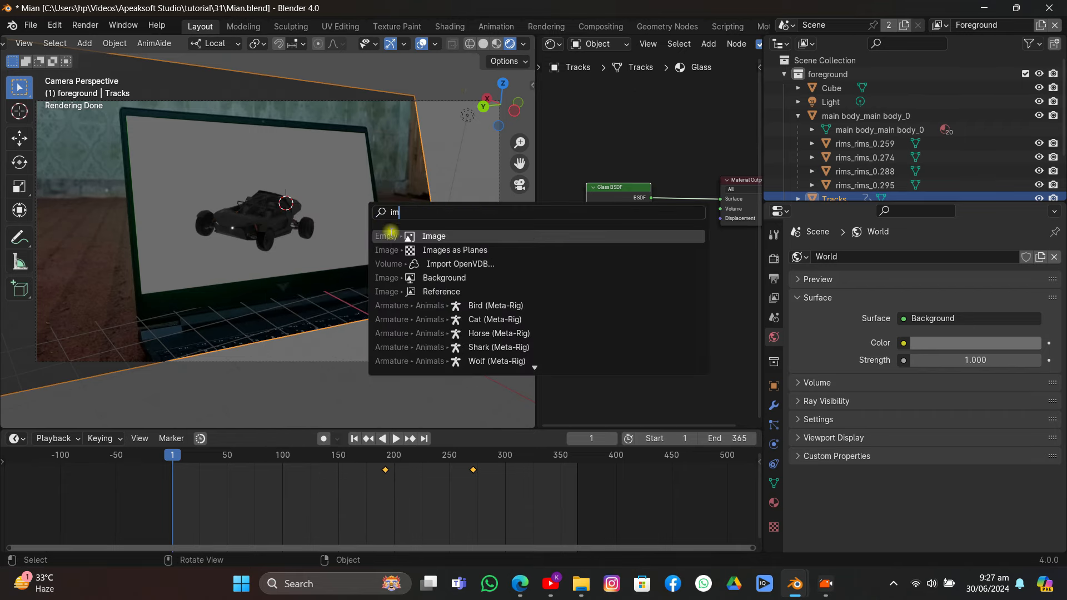
left_click(405, 250)
double_click(433, 198)
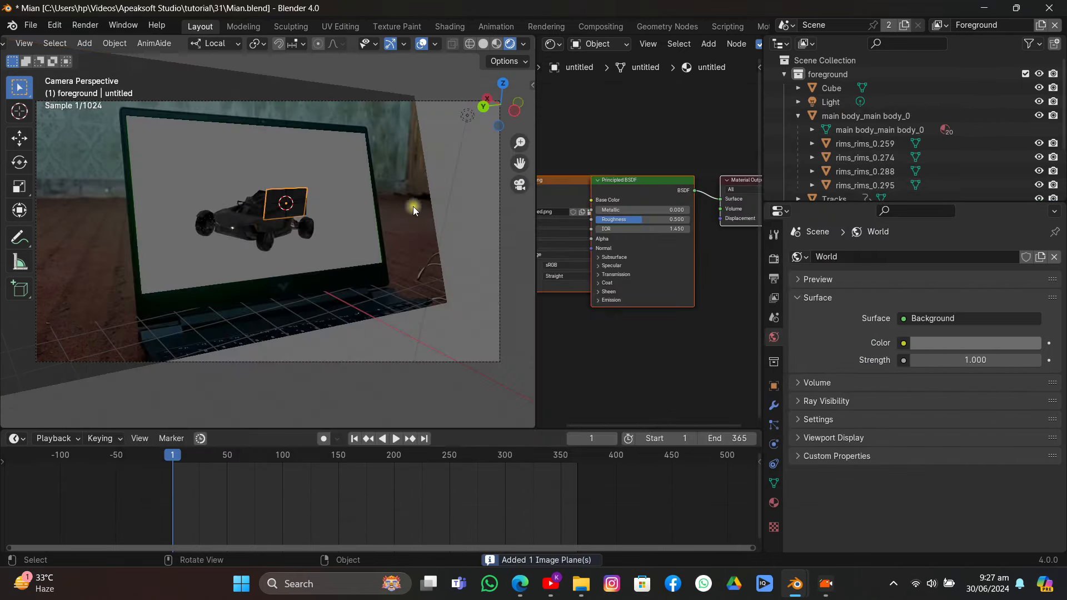
key("s")
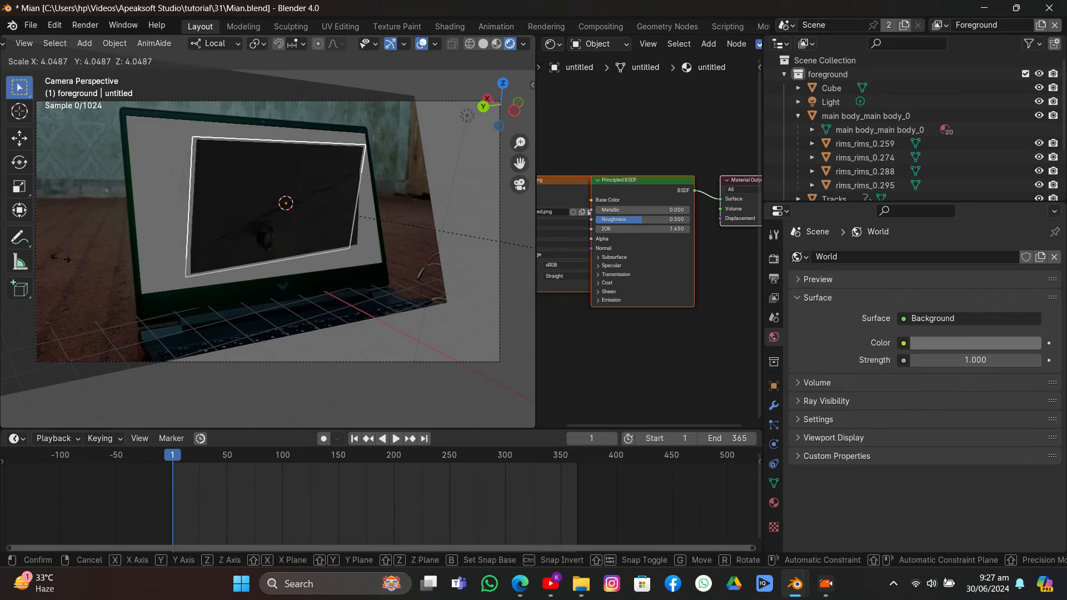
left_click(139, 249)
- Copy the rotation of the Tracks object to the image plane, working in Solid shading
left_click(481, 45)
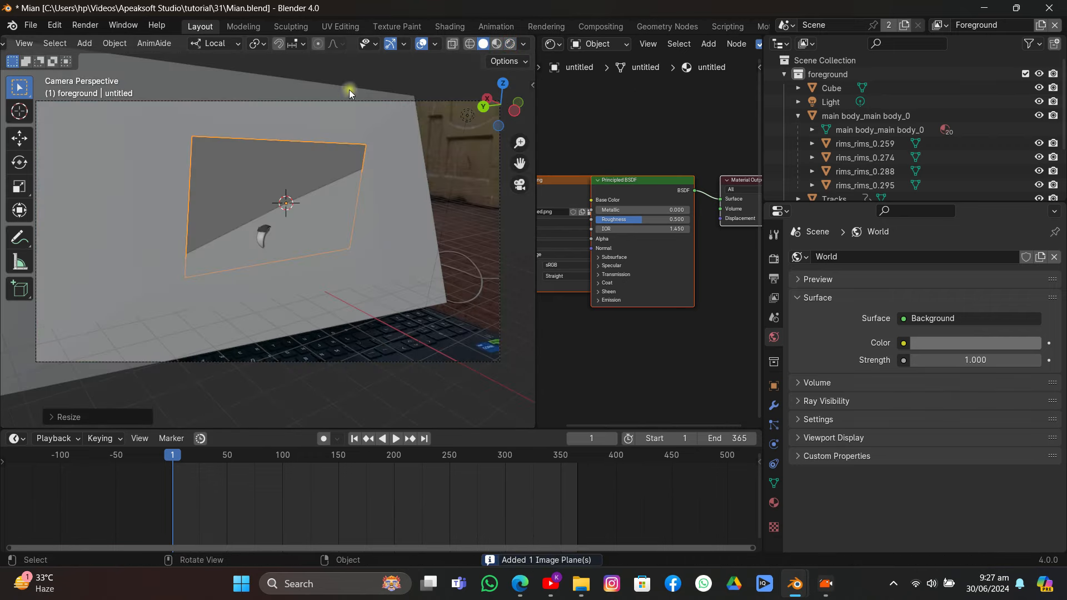
mouse_move(349, 89)
middle_mouse_down()
mouse_move(321, 134)
mouse_move(320, 251)
mouse_move(361, 222)
middle_mouse_up()
middle_click_drag(500, 161, 390, 222)
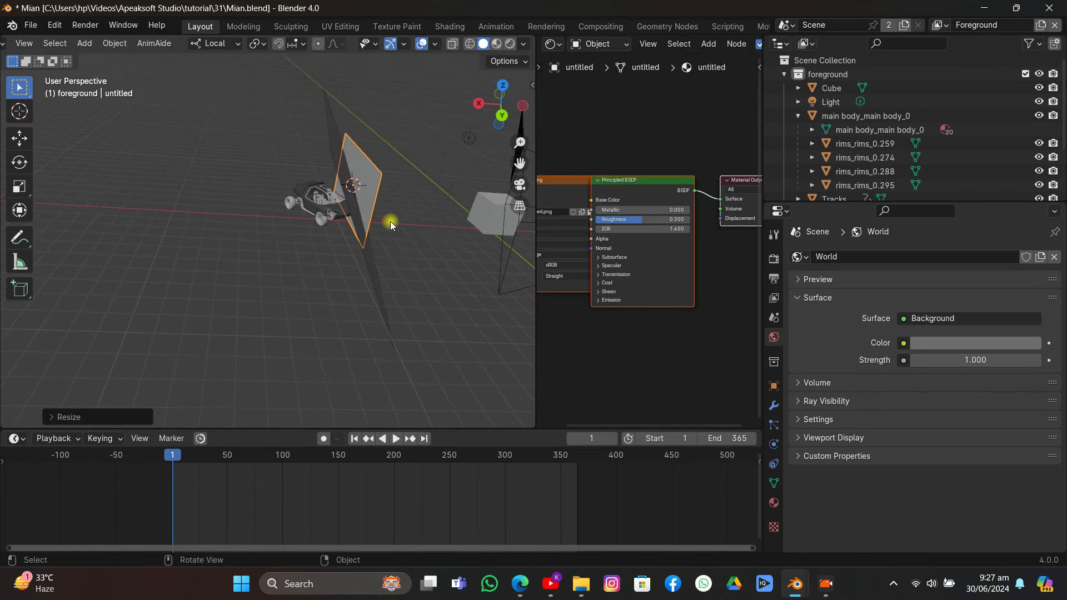
left_click(354, 259, "shift")
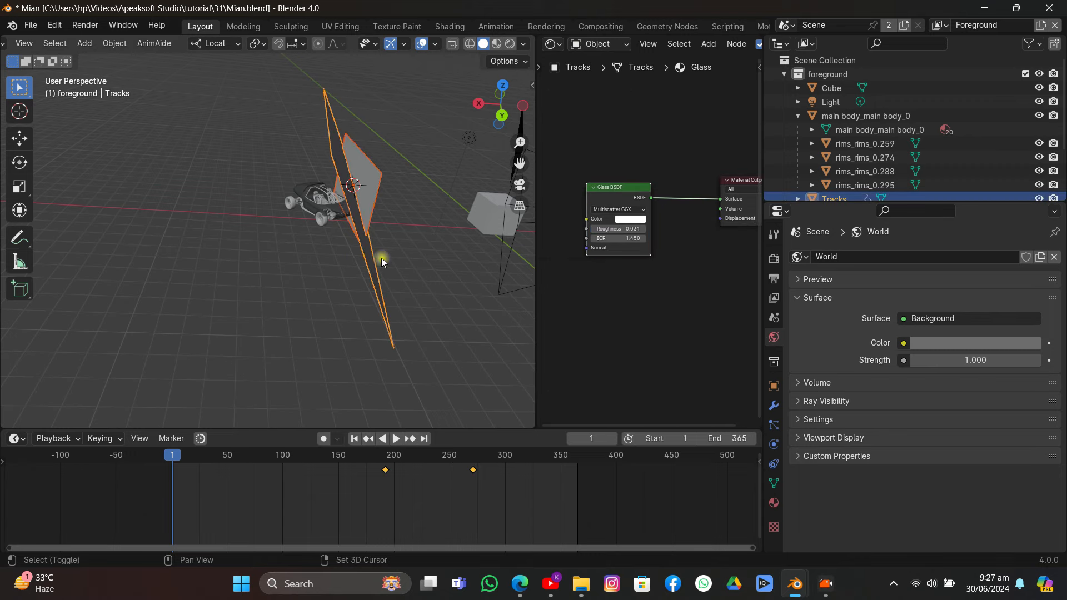
key("ctrl+c")
left_click(370, 281)
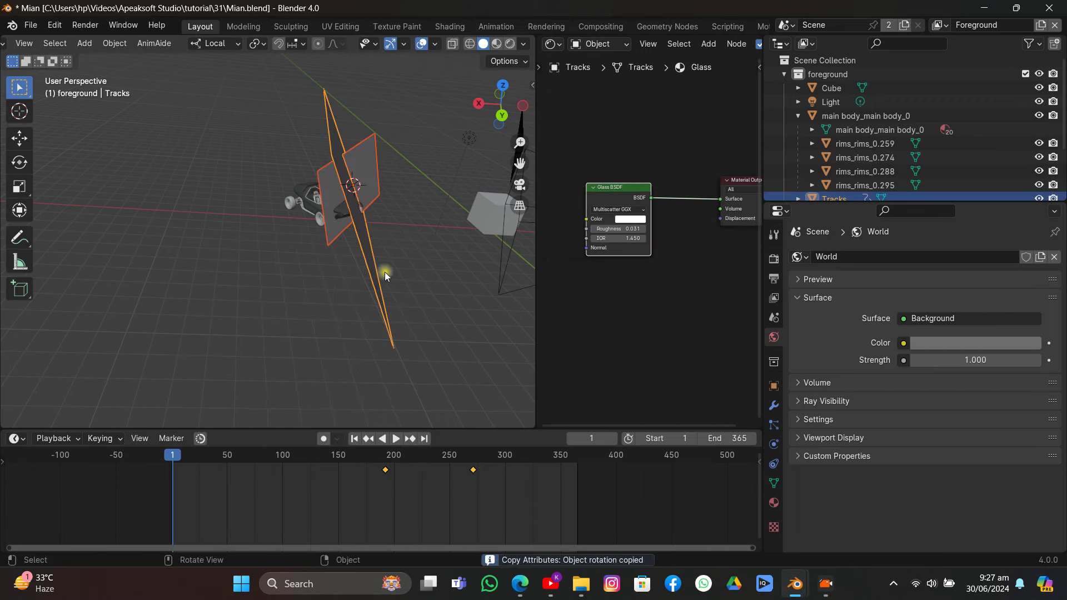
- Move the image plane to a spot behind the buggy and switch the viewport to Material Preview shading
middle_click_drag(375, 242, 323, 274)
left_click(396, 219)
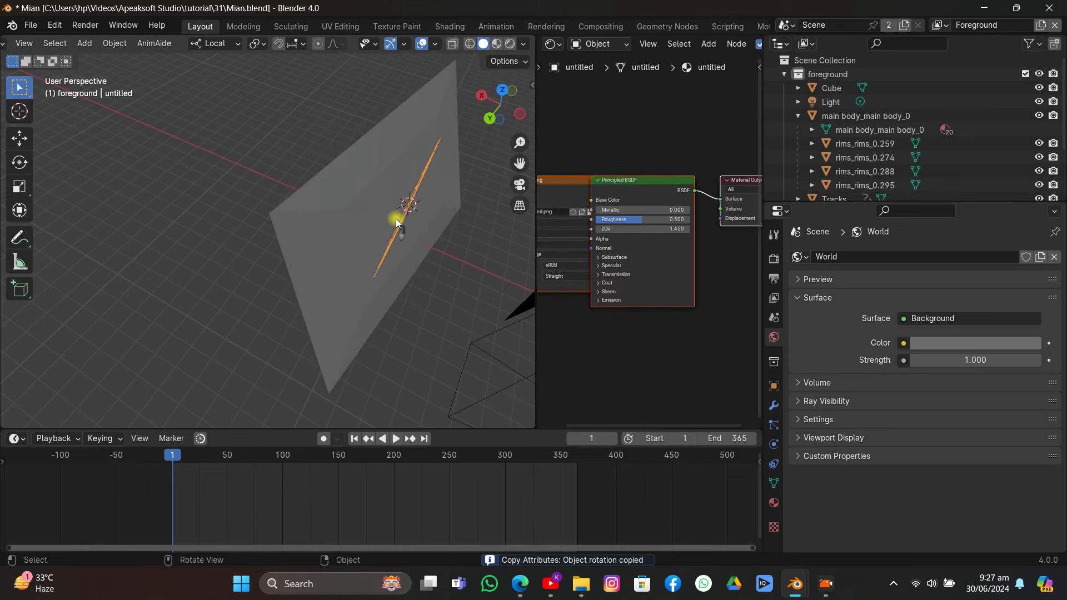
middle_click_drag(402, 228, 415, 192)
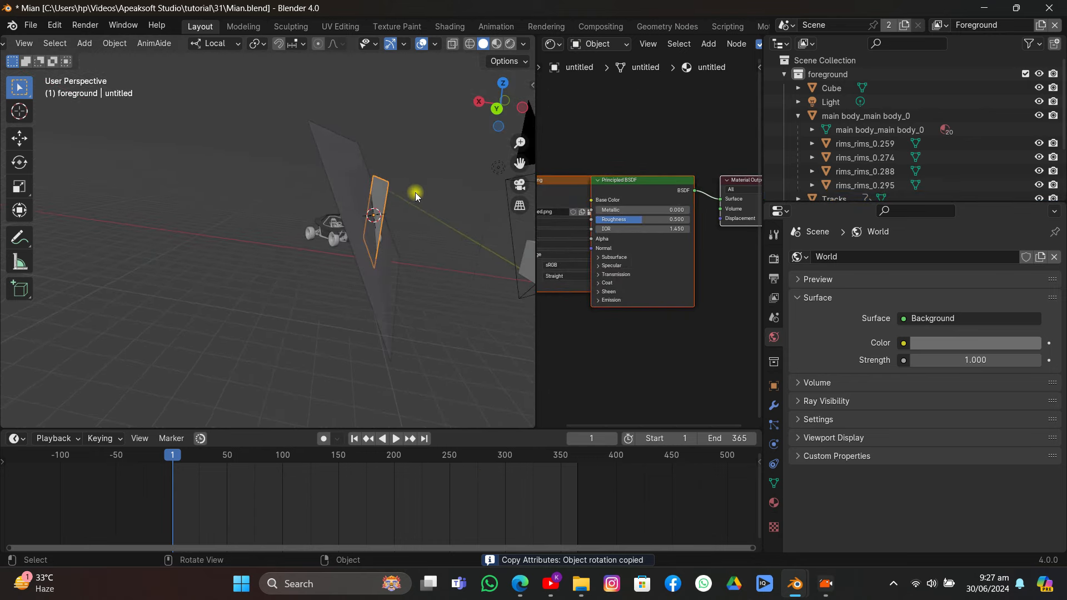
key("g")
key("x")
left_click(252, 215)
mouse_move(253, 215)
middle_mouse_down()
mouse_move(452, 235)
mouse_move(353, 251)
mouse_move(490, 79)
middle_mouse_up()
left_click(497, 43)
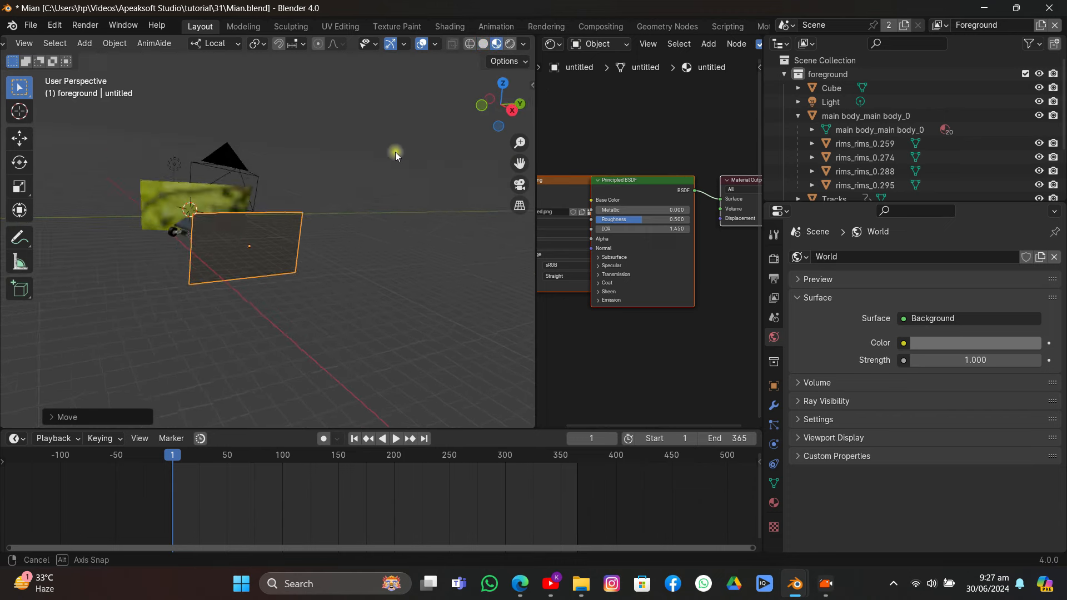
middle_click_drag(395, 152, 416, 164)
key("g")
left_click(319, 250)
- Rotate the image plane freely to adjust its tilt behind the buggy
middle_click_drag(319, 251, 269, 205)
key("r")
key("r")
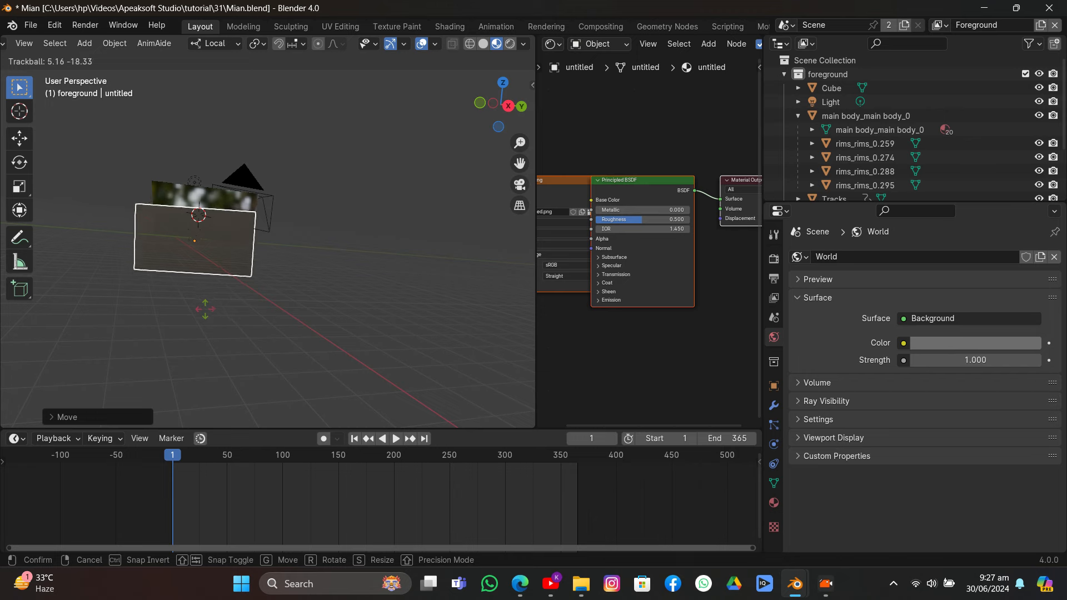
left_click(325, 252)
key("r")
left_click(321, 205)
mouse_move(321, 205)
middle_mouse_down()
mouse_move(204, 234)
mouse_move(345, 247)
mouse_move(333, 210)
middle_mouse_up()
key("r")
left_click(403, 183)
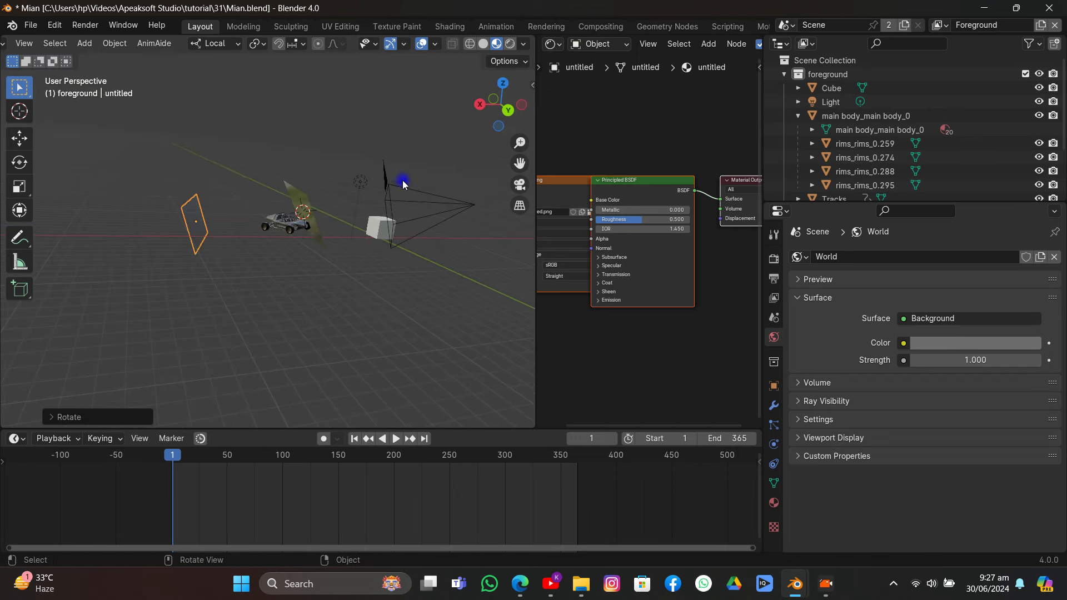
- Move the image plane along its Z axis closer to the buggy, and reposition it behind the laptop screen in the camera view
key("g")
key("x")
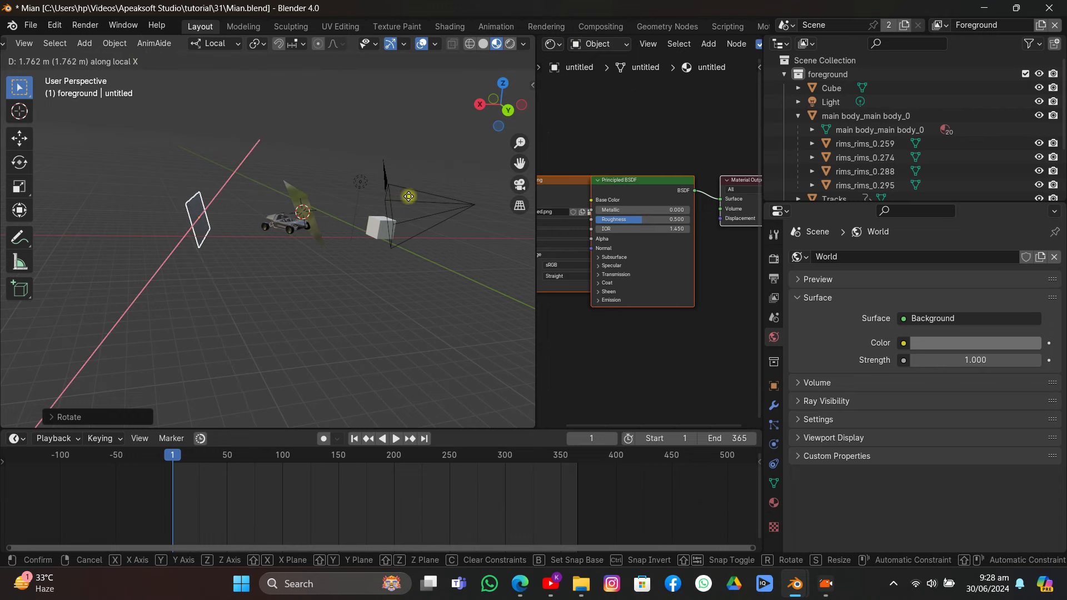
key("z")
key("z")
left_click(498, 164)
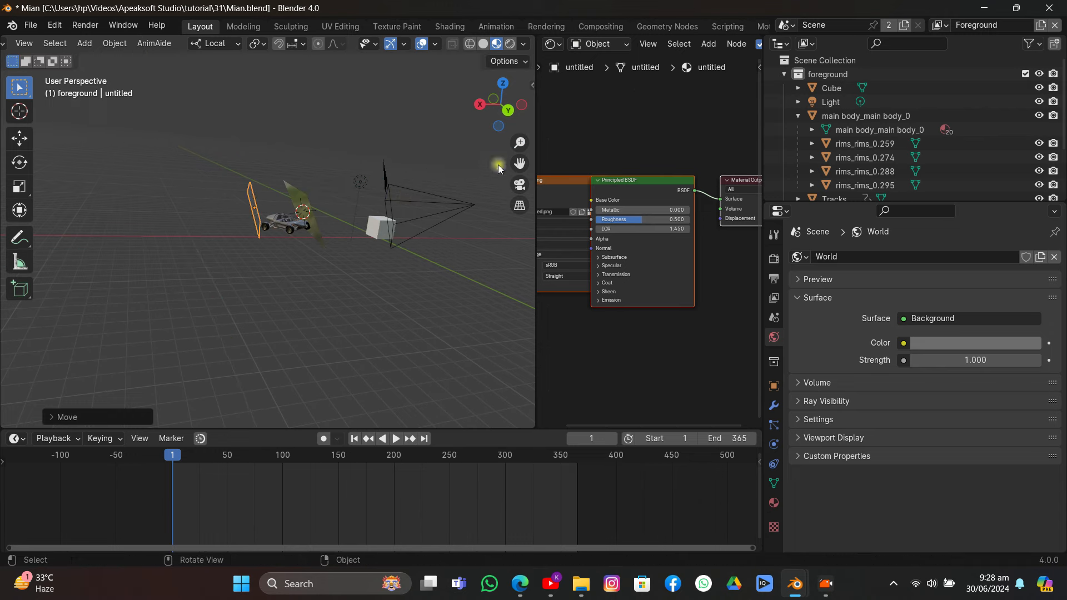
left_click(520, 184)
key("g")
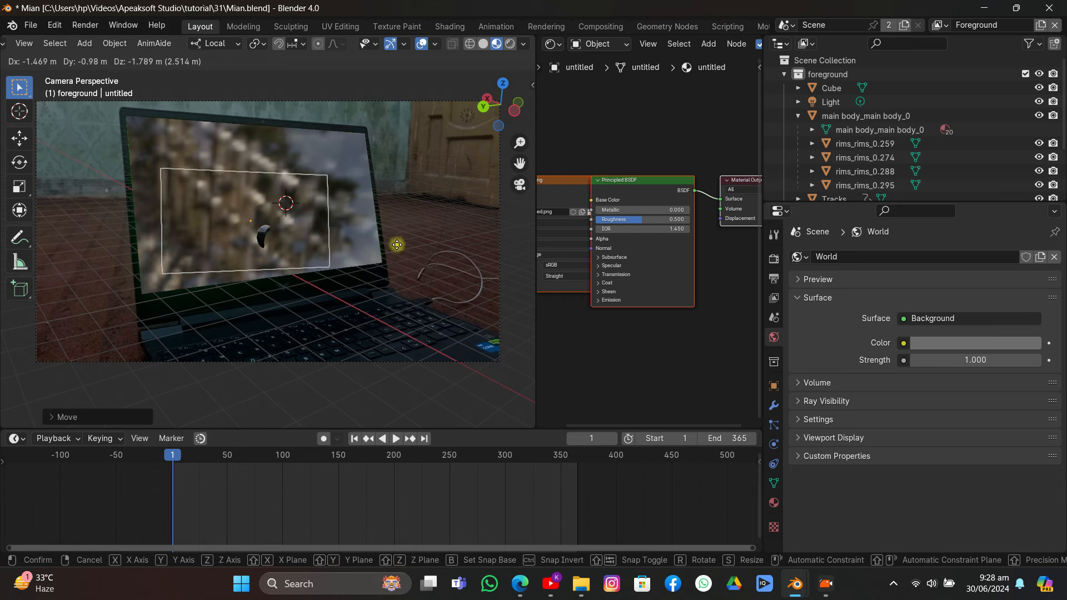
left_click(396, 245)
- In Rendered shading, link the image texture's colour to the plane's emission colour and set the emission strength to 3.6
left_click(510, 44)
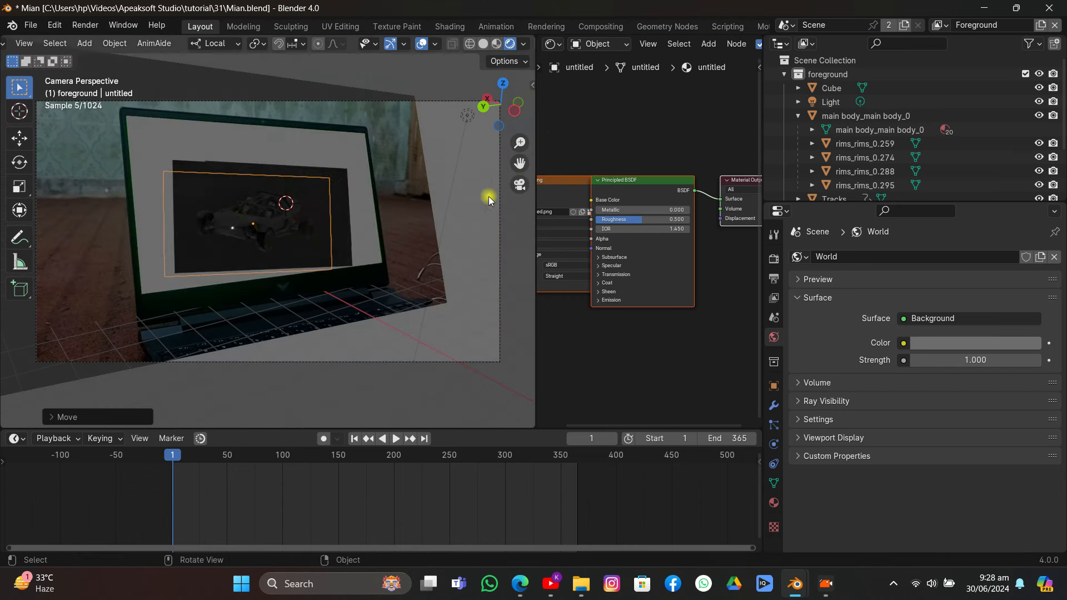
left_click(605, 203)
mouse_move(544, 189)
left_mouse_down()
mouse_move(517, 184)
mouse_move(556, 190)
mouse_move(593, 311)
mouse_move(672, 320)
left_mouse_up()
left_click(612, 300)
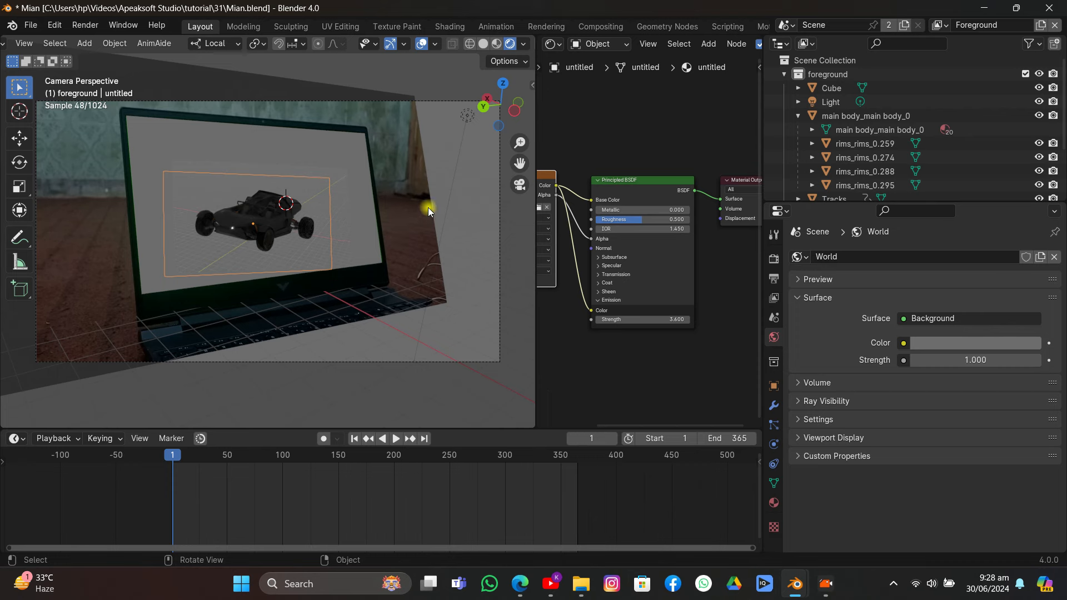
- Rotate the image plane to match the laptop's tilt and scale it up about 1.5 times
key("r")
left_click(421, 181)
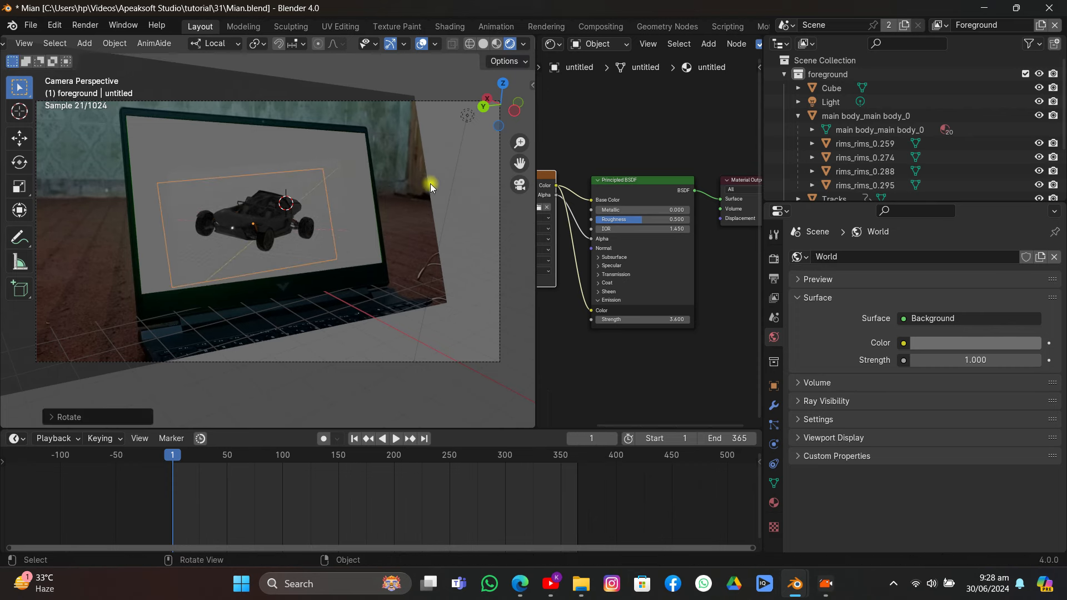
key("s")
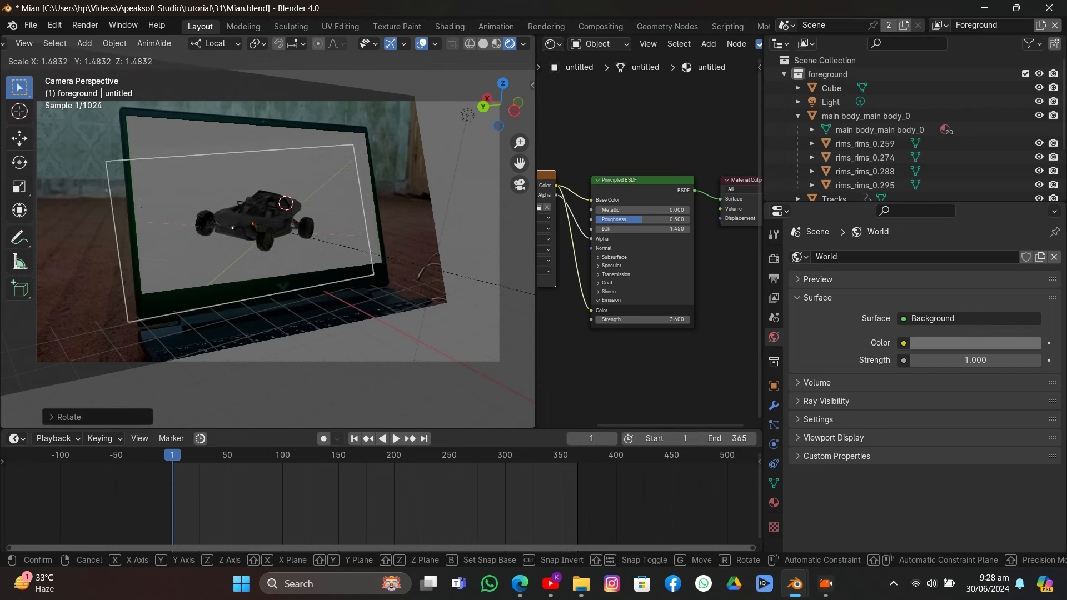
left_click(6, 300)
key("r")
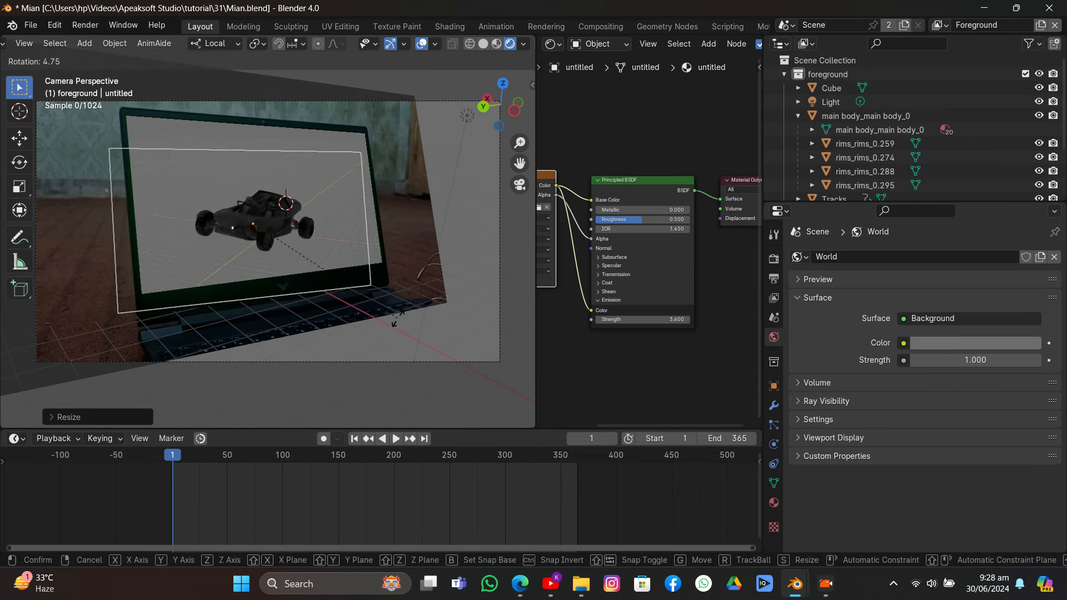
left_click(428, 300)
- Reposition and enlarge the image plane until it covers the whole laptop screen area in the camera view
key("g")
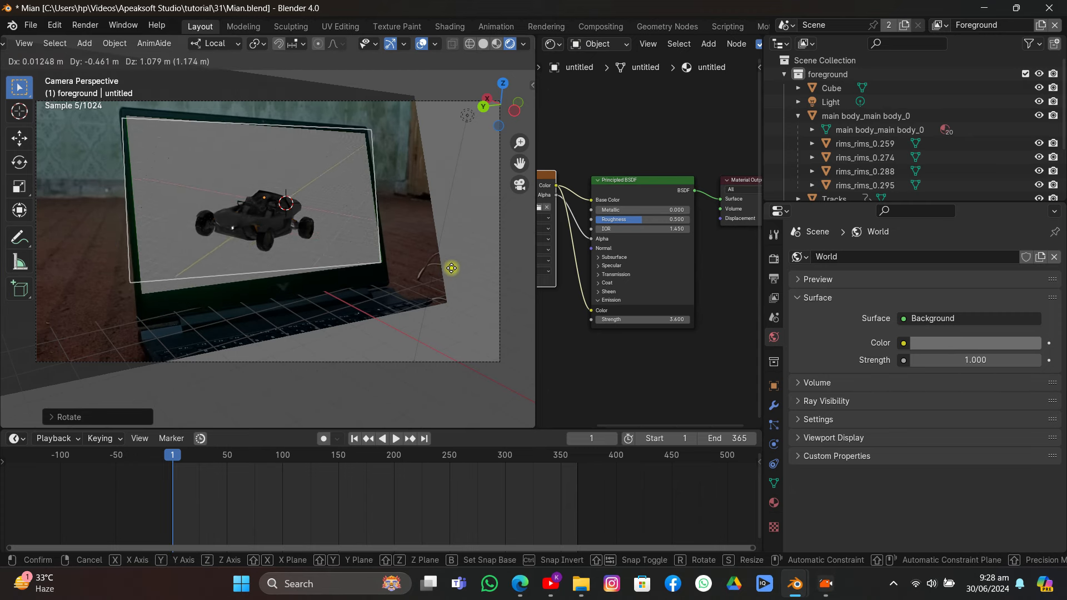
left_click(470, 286)
key("s")
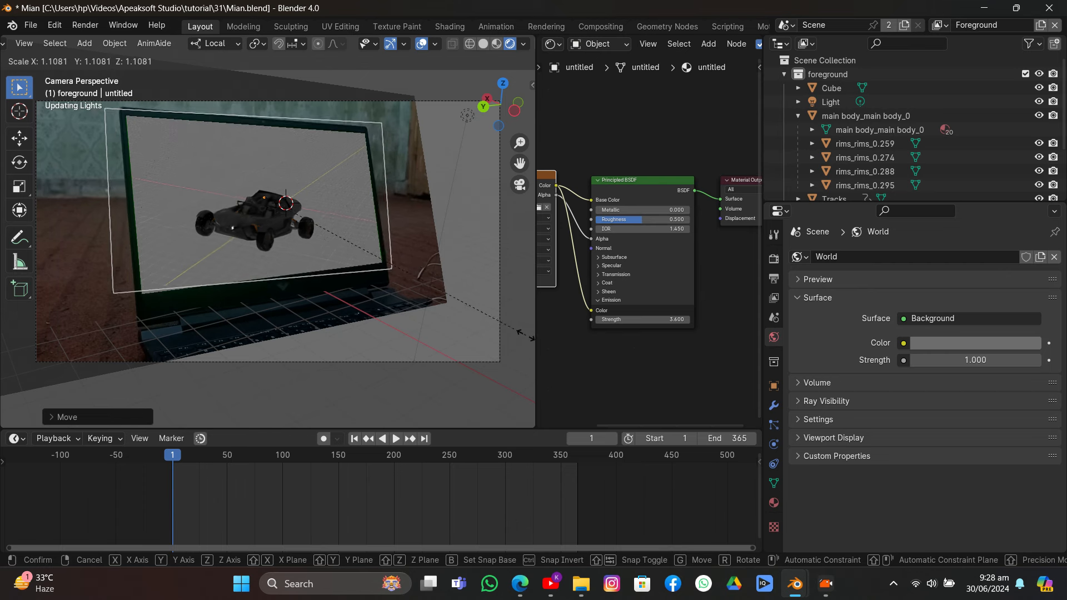
left_click(464, 307)
key("g")
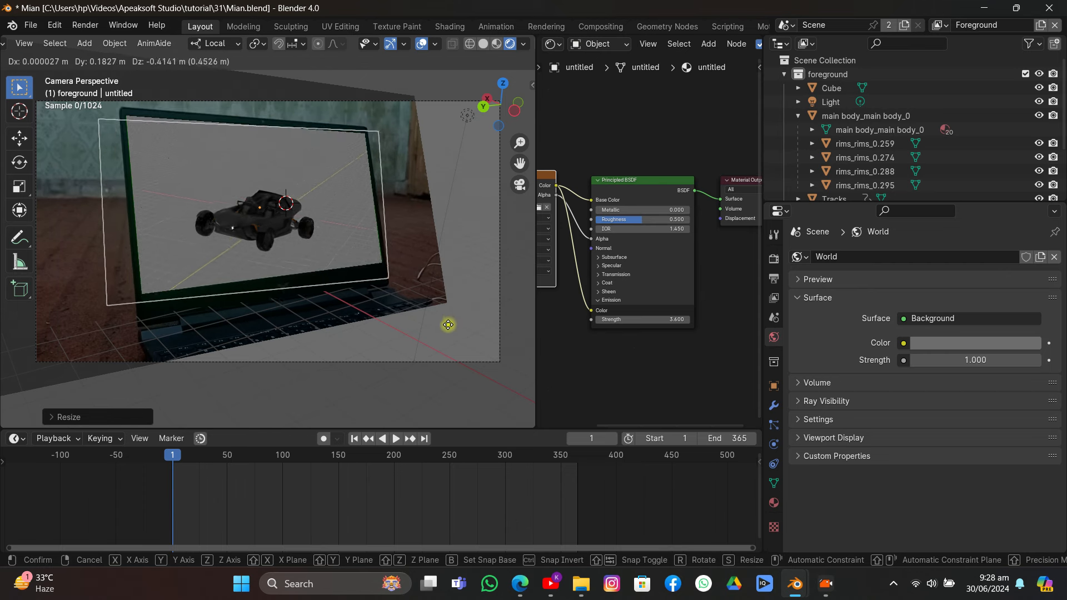
left_click(438, 344)
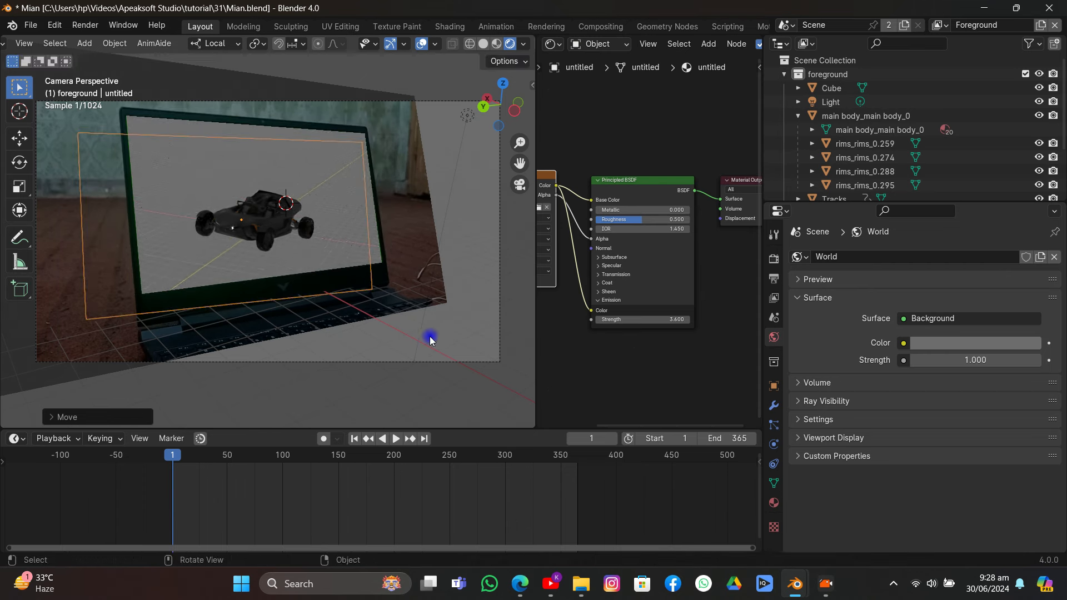
key("s")
left_click(467, 392)
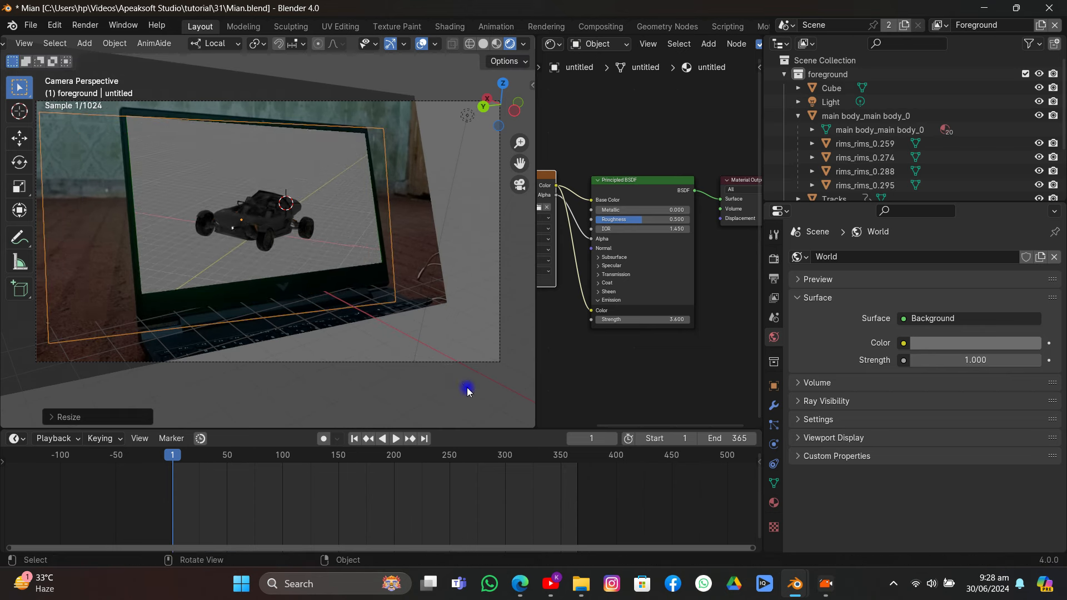
- Hide the viewport overlays and set the image plane's emission strength to 1.5
left_click(424, 49)
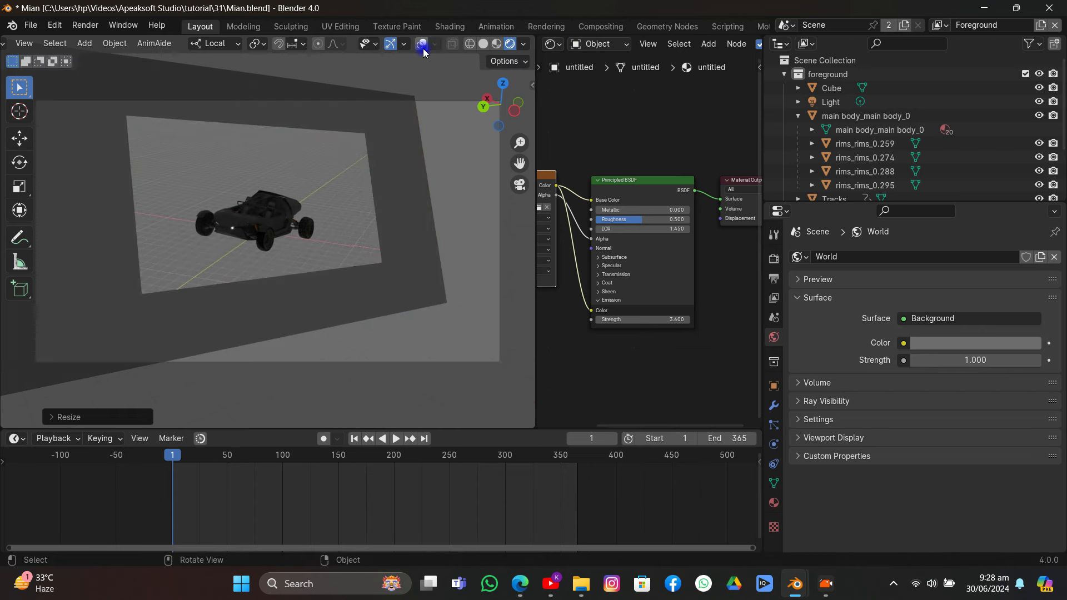
left_click(639, 319)
type("1.8")
key("Return")
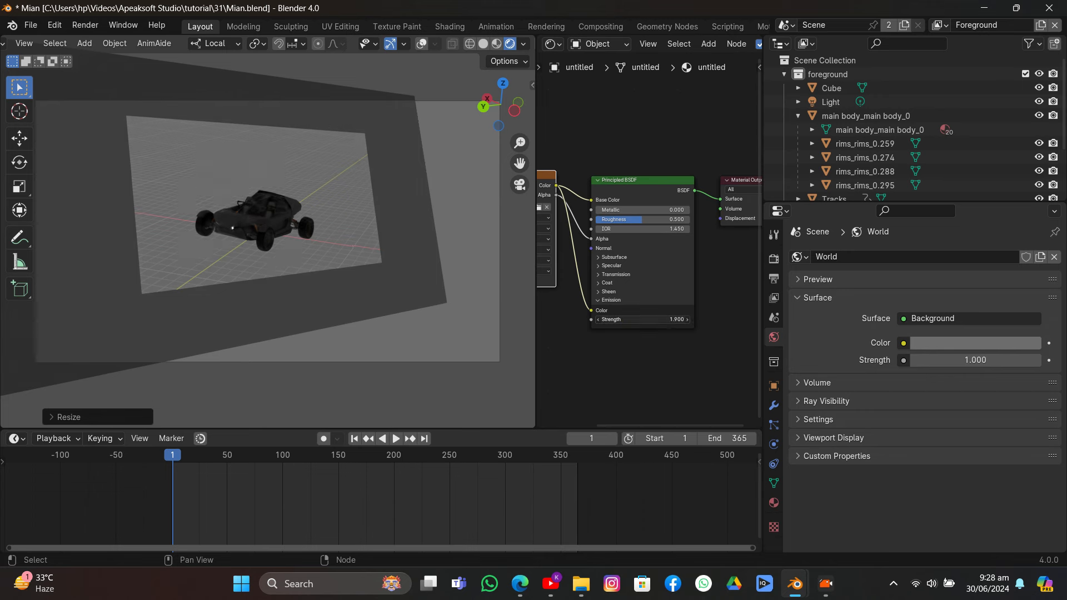
left_click_drag(628, 319, 618, 319)
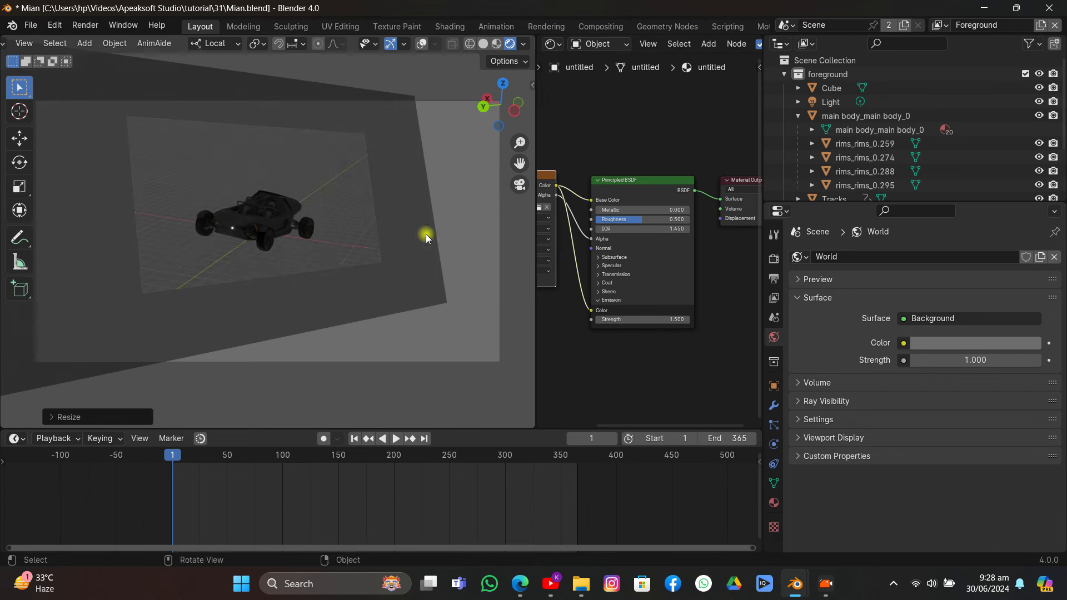
- Save the file, play the animation and scrub to frame 118 to check the backdrop
key("ctrl+s")
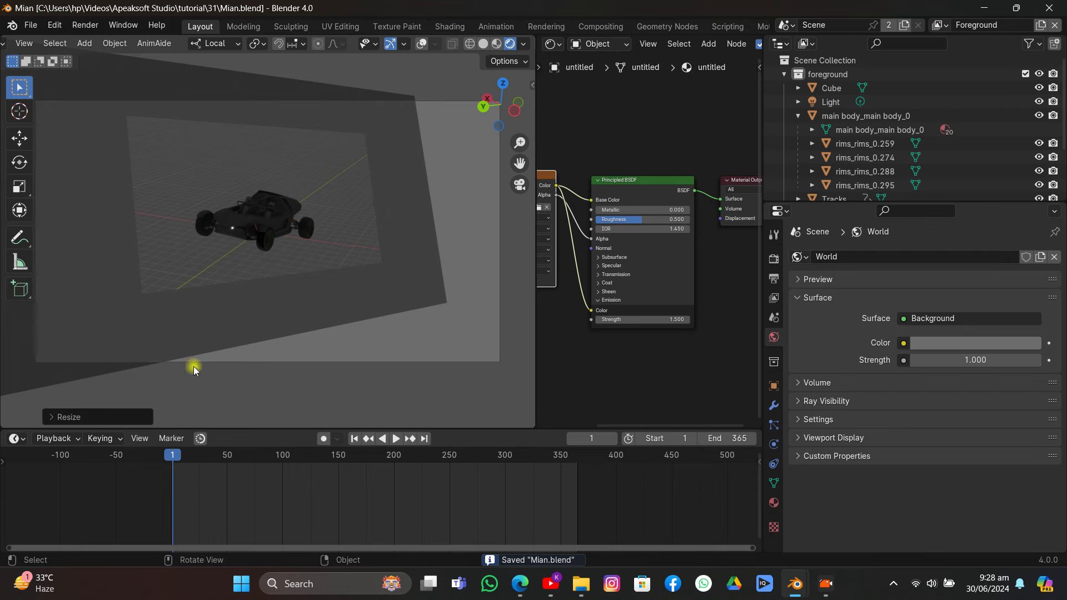
key("space")
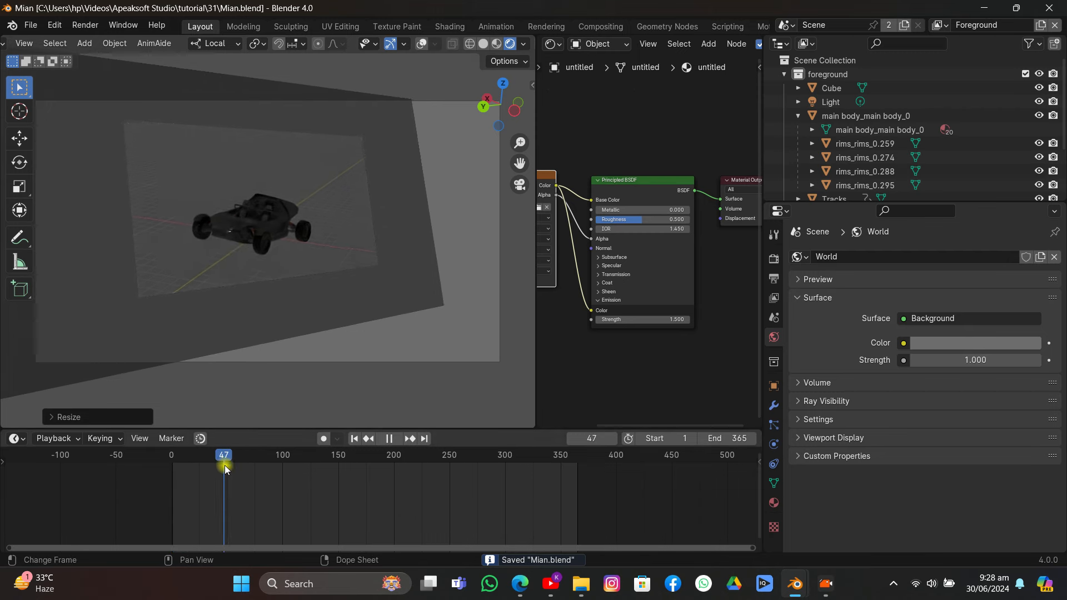
left_click_drag(225, 465, 303, 481)
- Switch to Solid shading with the overlays shown again and save Mian.blend
left_click(482, 44)
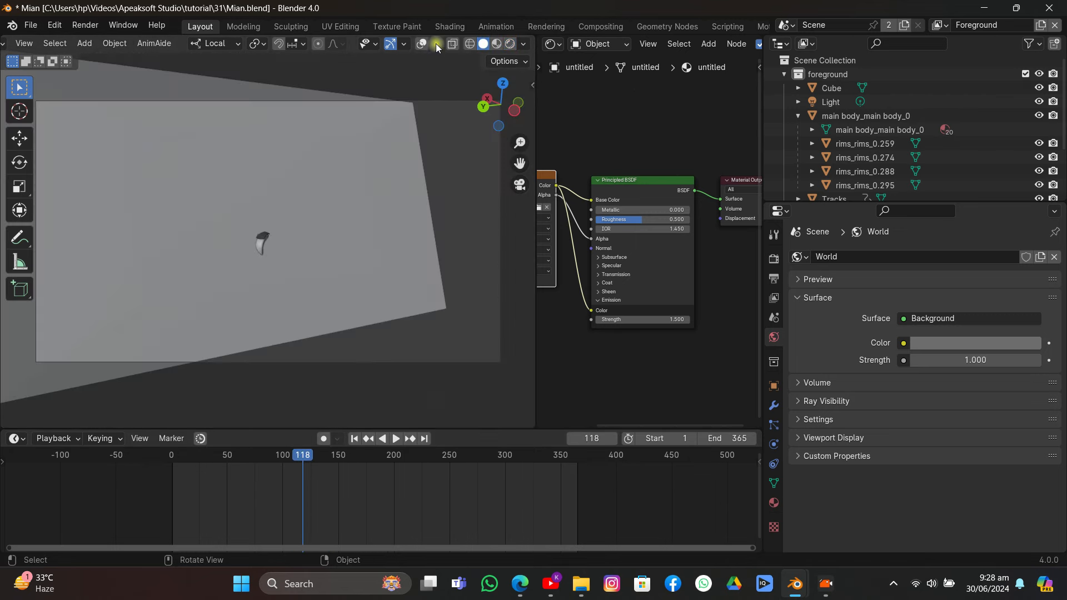
left_click(421, 44)
left_click(31, 25)
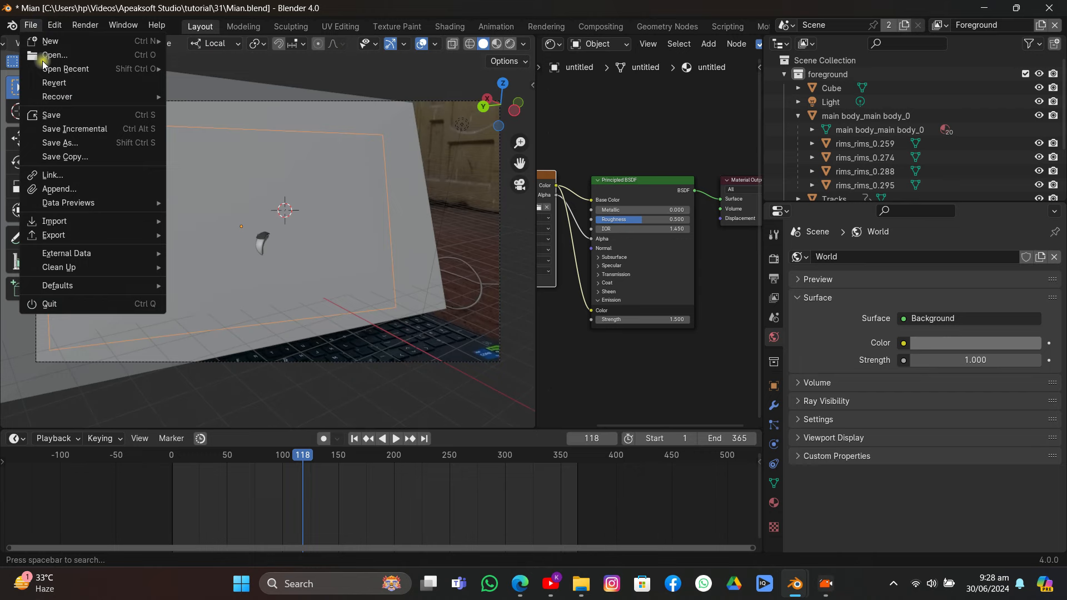
left_click(49, 114)
- Move the buggy back from the glass screen with the Move tool, and shift the image plane slightly farther behind it
middle_click_drag(216, 260, 334, 275)
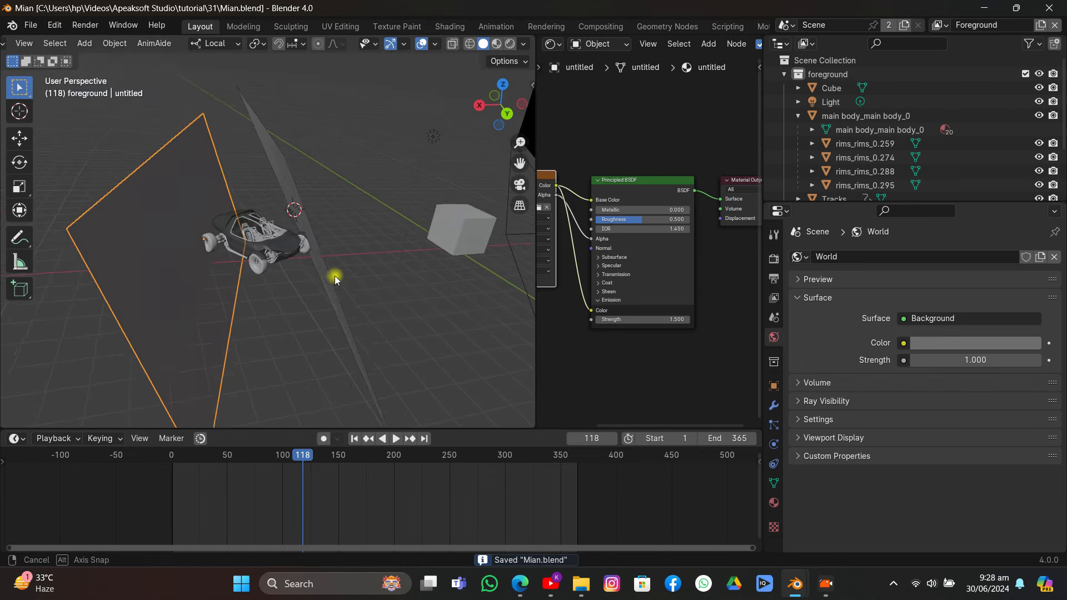
left_click(285, 248)
left_click(12, 137)
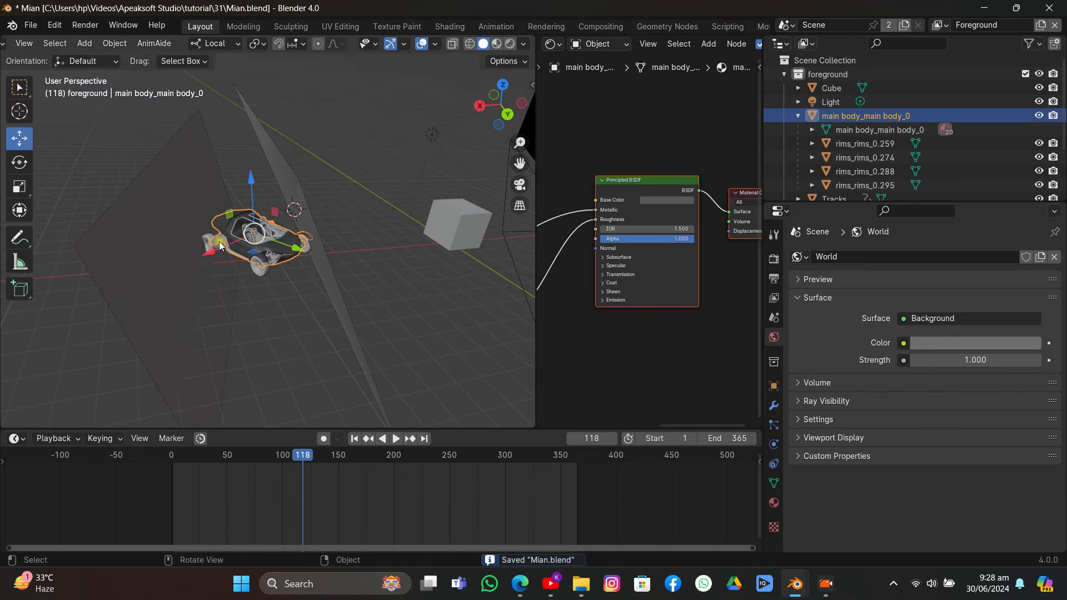
left_click_drag(233, 250, 204, 235)
left_click(160, 225)
- In the rendered camera view, nudge the image plane slightly up and sideways to fit the laptop screen, and deselect it
left_click(519, 185)
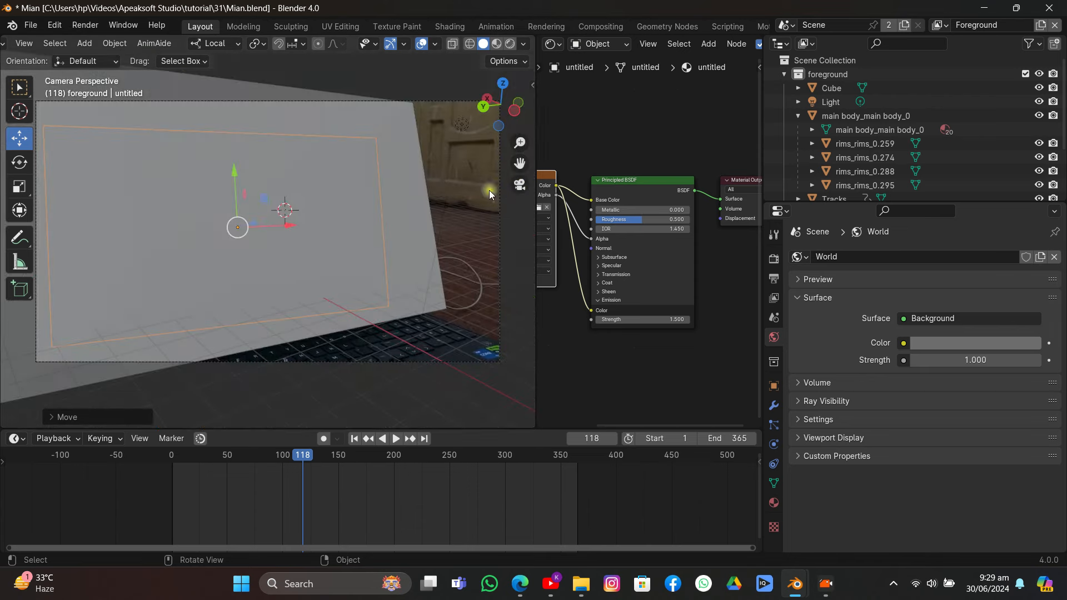
left_click(509, 43)
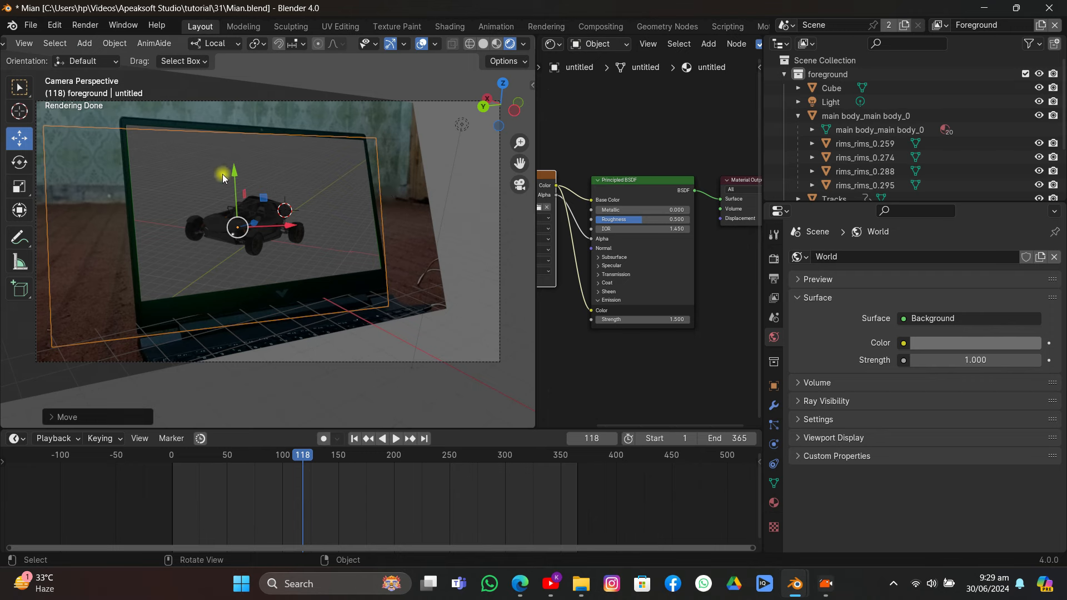
left_click_drag(222, 177, 230, 162)
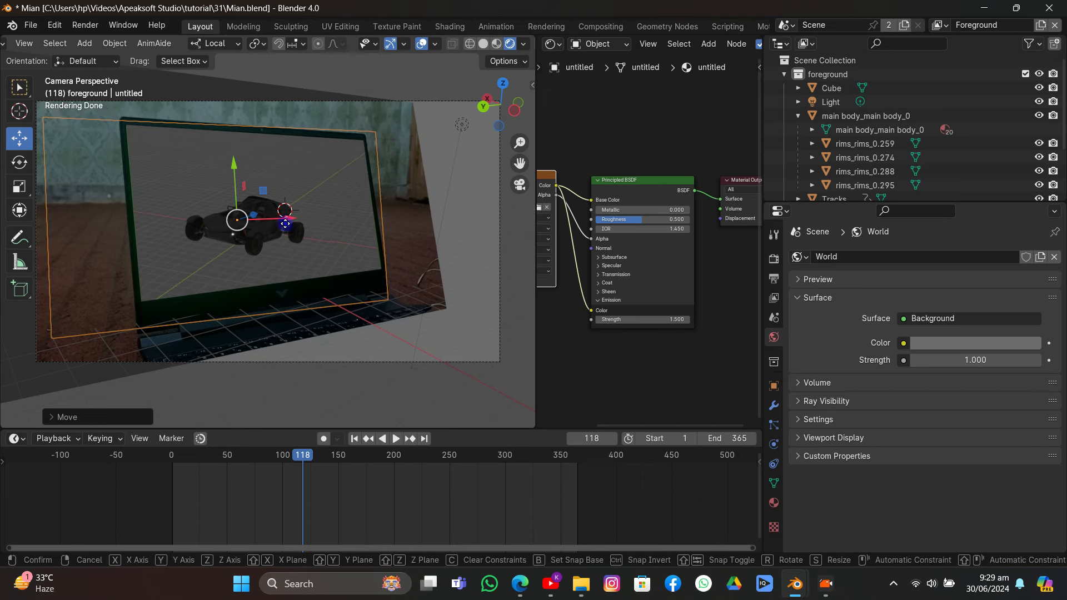
left_click_drag(278, 229, 279, 224)
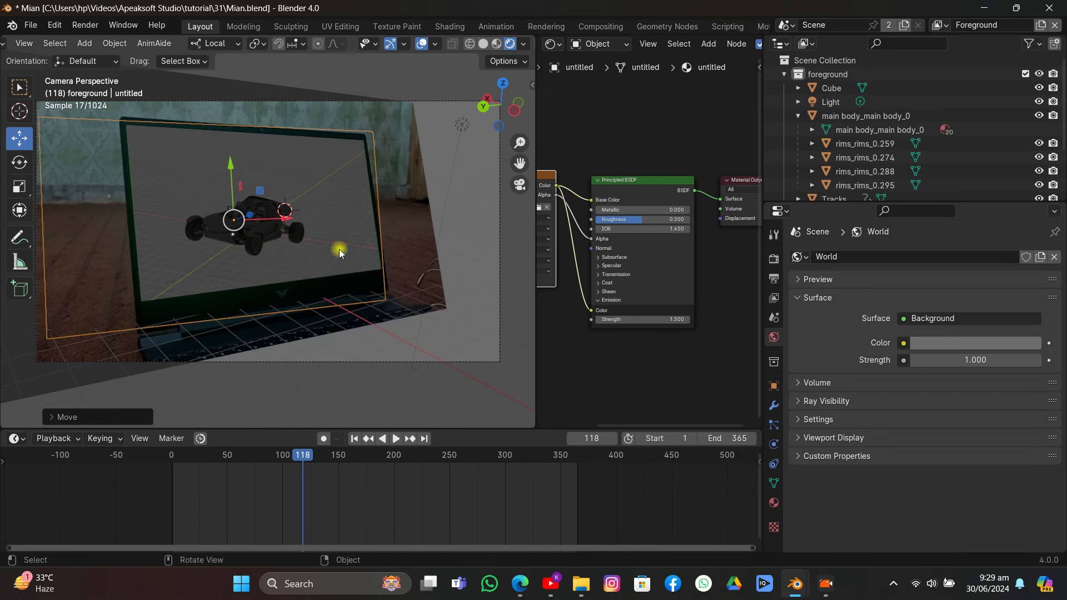
left_click(475, 176)
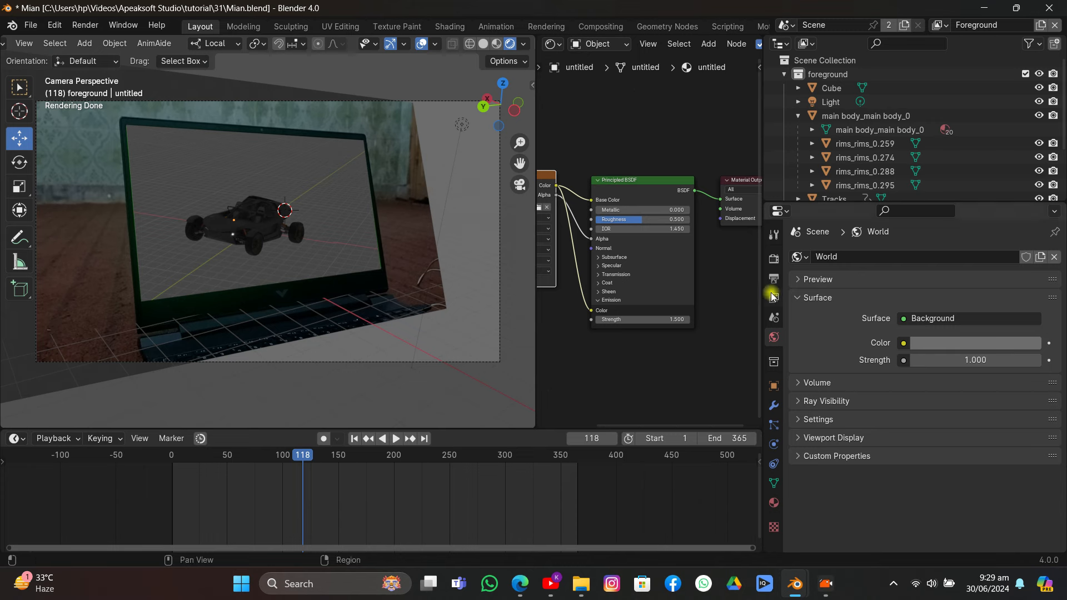
- Enable a transparent film background in the Cycles render settings
left_click(774, 258)
scroll(903, 411, "down", 5)
left_click(827, 451)
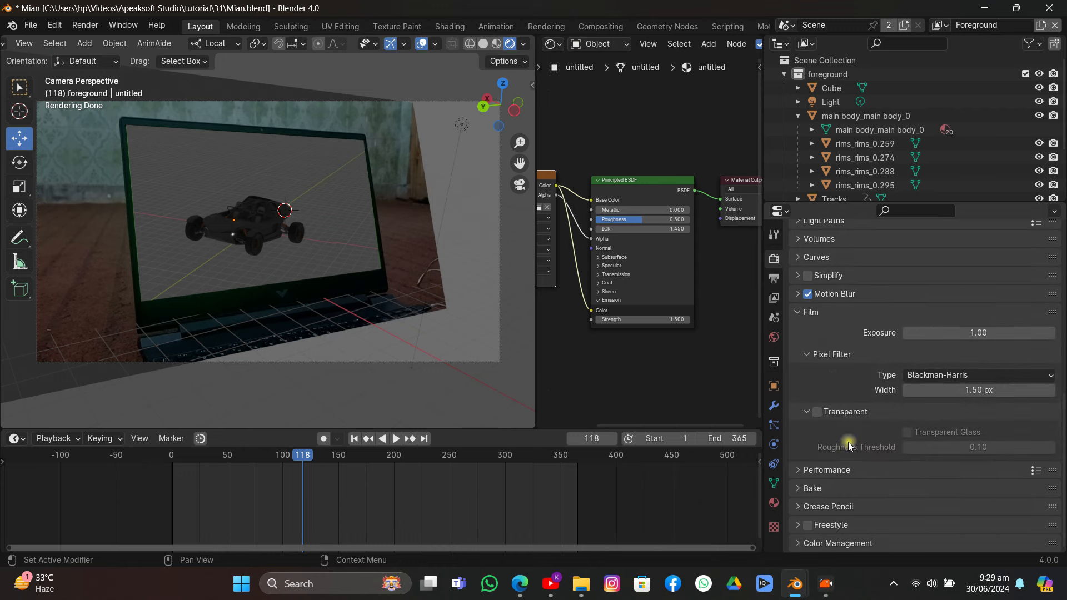
left_click(818, 413)
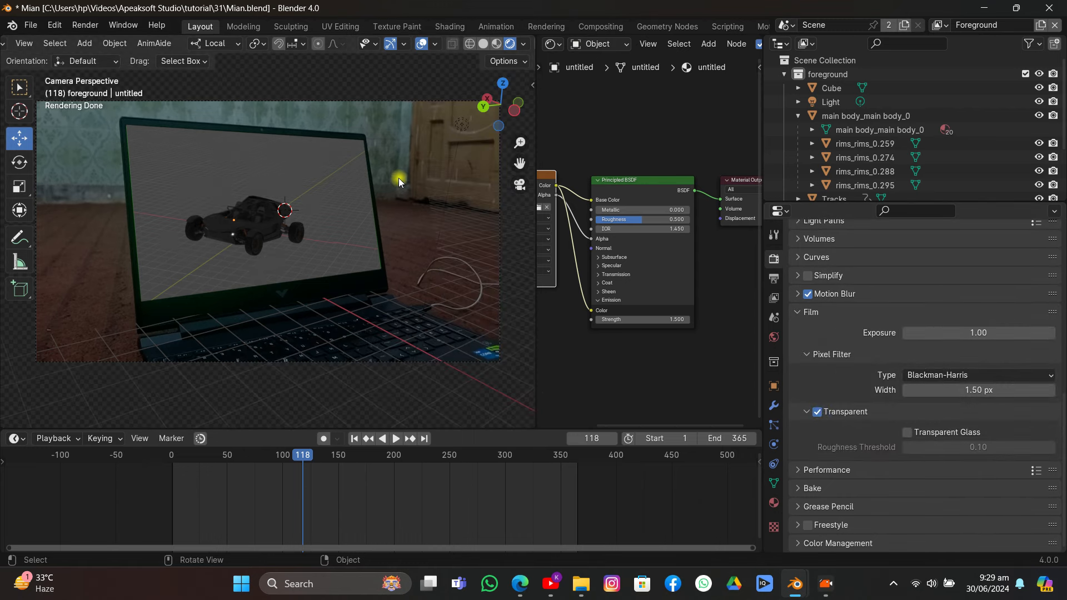
left_click(435, 44)
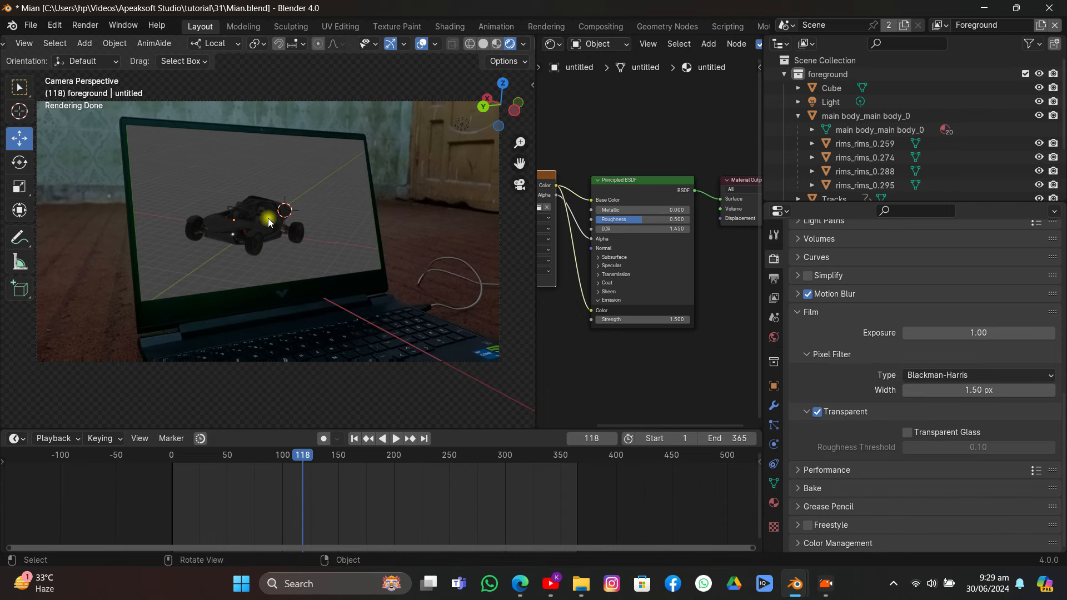
- Add an area light and move it to a spot just above the buggy
middle_click_drag(266, 222, 391, 222)
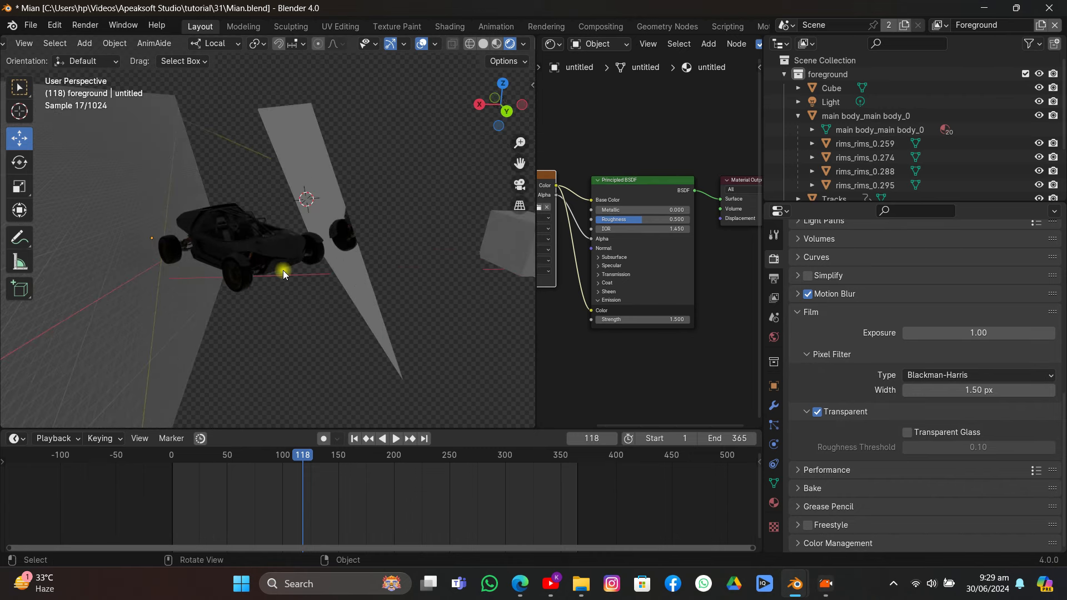
key("shift+a")
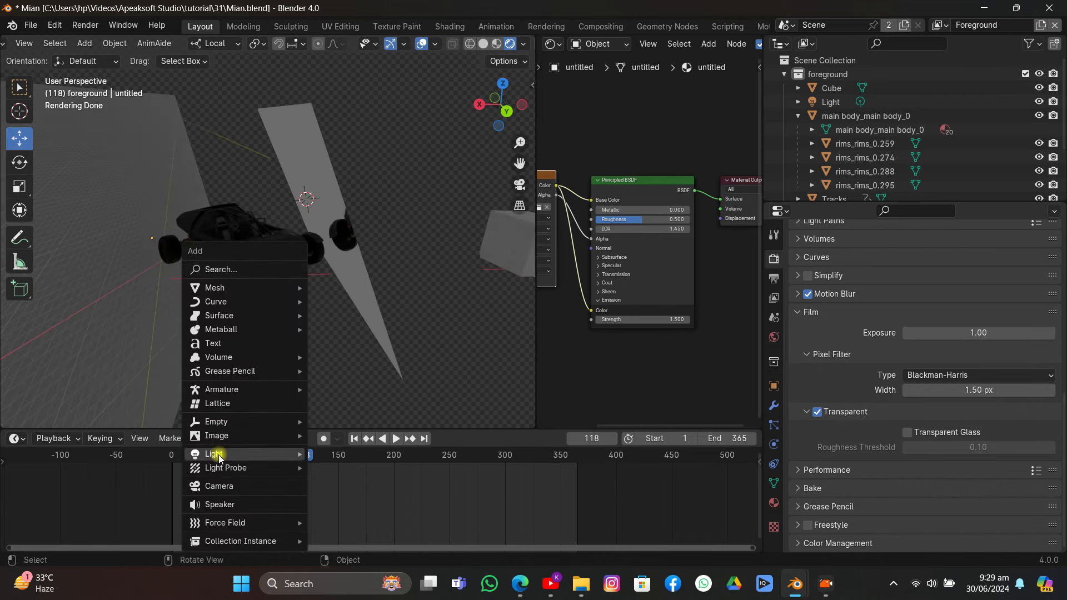
mouse_move(219, 457)
left_click(333, 499)
key("g")
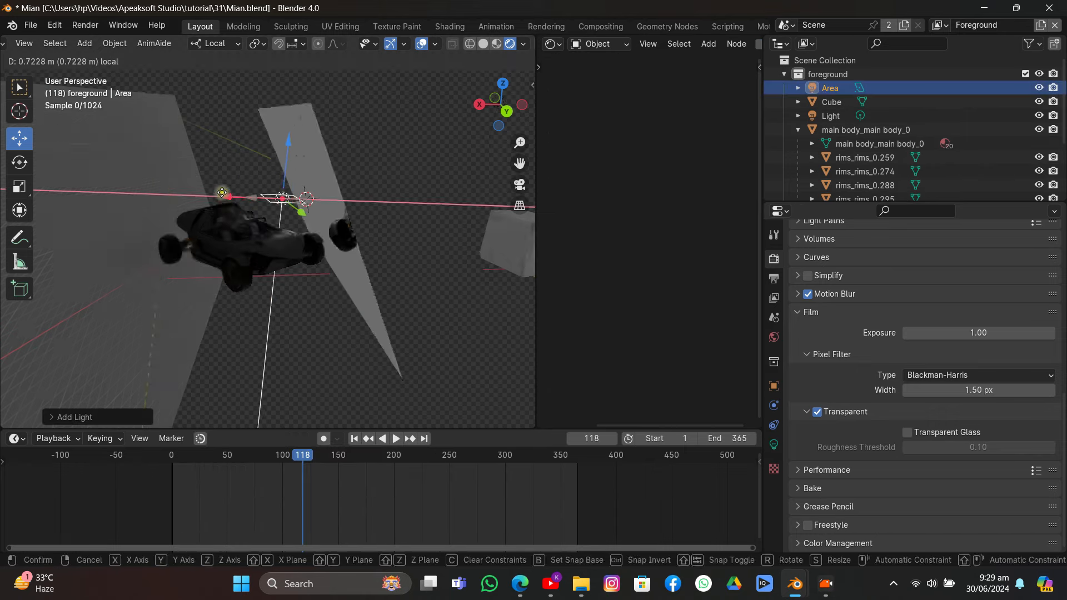
left_click(234, 183)
key("g")
left_click(314, 245)
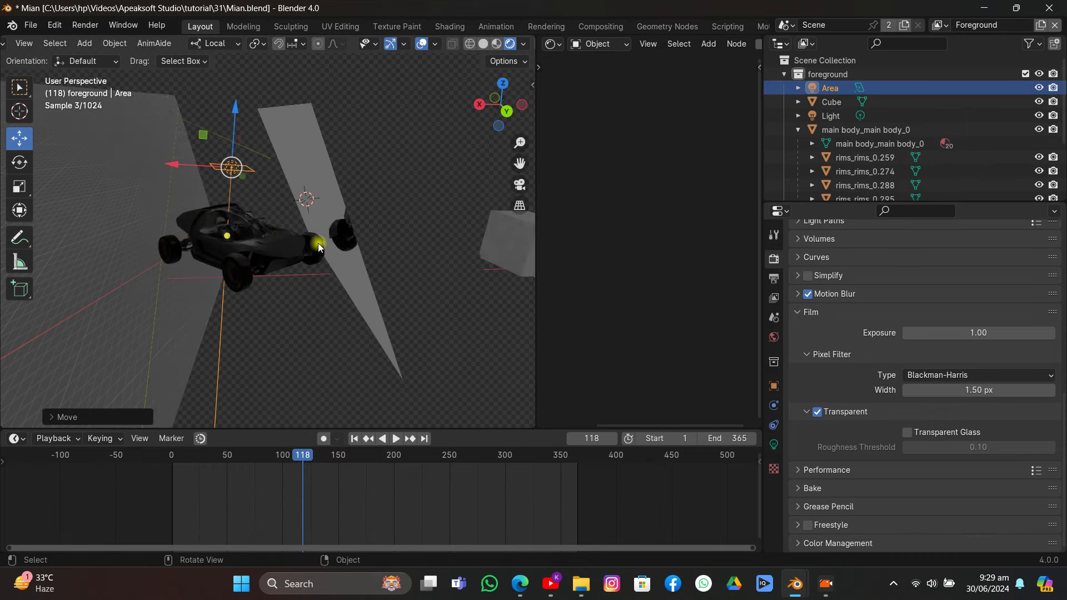
- Rotate the area light over the buggy and return to the camera view
key("r")
left_click(515, 205)
left_click(519, 184)
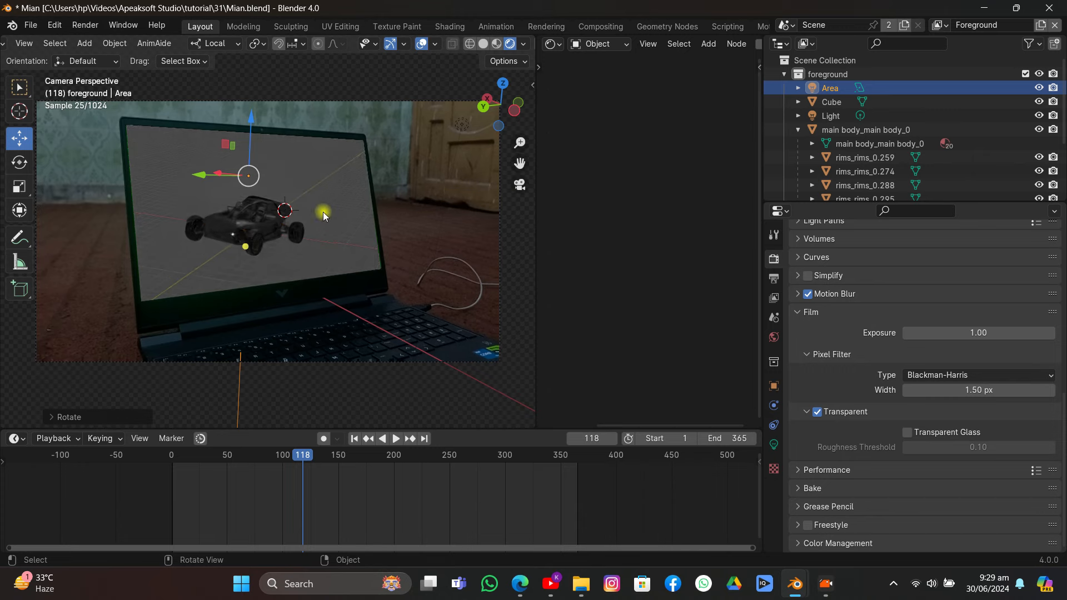
- Resize the area light above the buggy and set its power to 93.7 W
scroll(322, 211, "up", 1)
key("s")
left_click(449, 281)
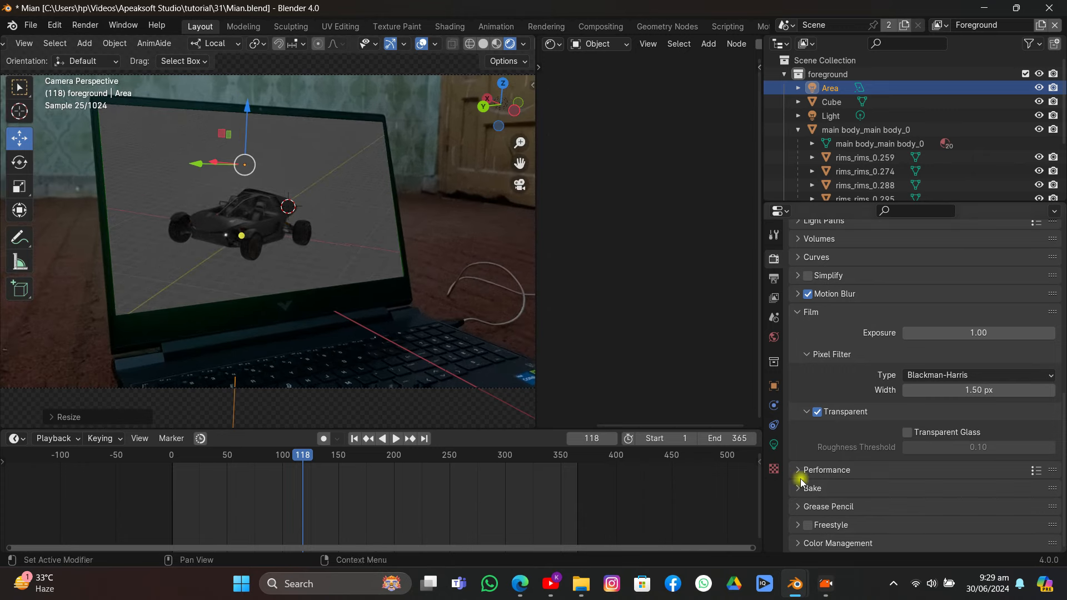
left_click(774, 444)
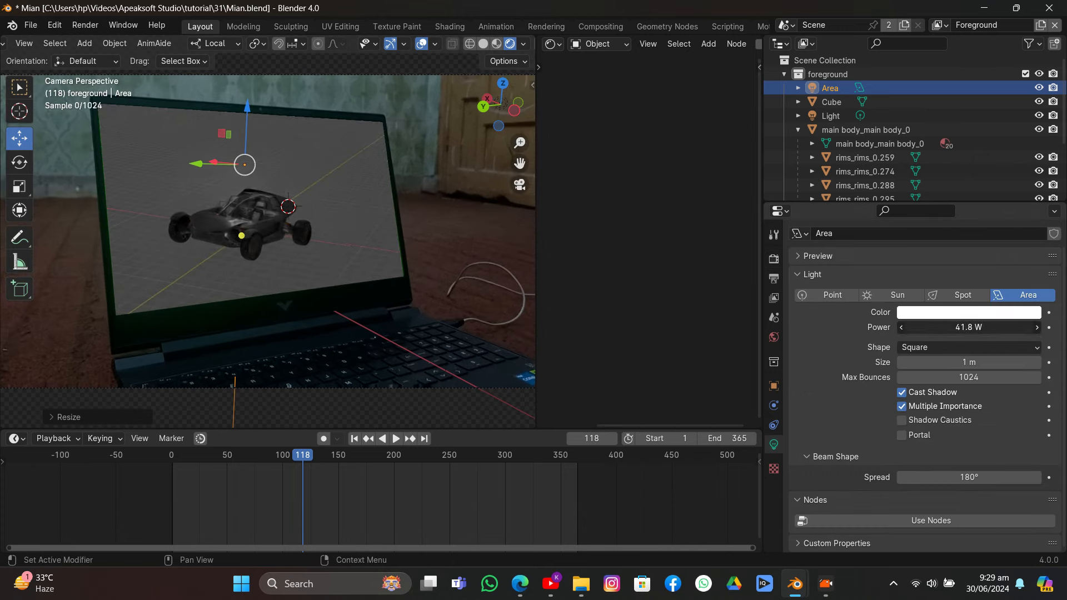
left_click_drag(968, 327, 994, 327)
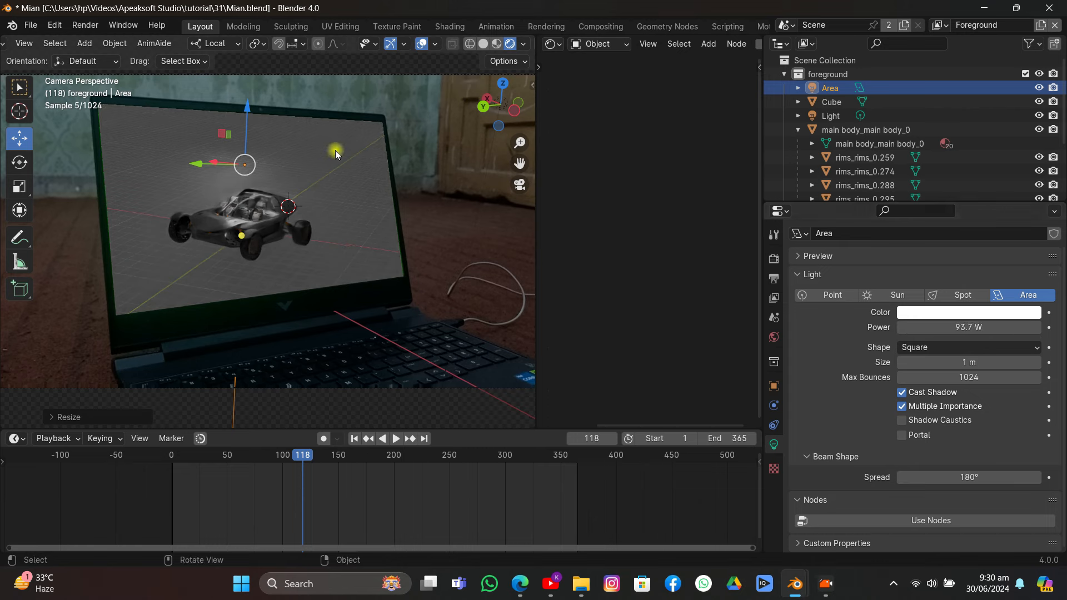
- Raise the area light higher above the buggy, check it without overlays, and adjust its light colour
left_click_drag(252, 115, 255, 77)
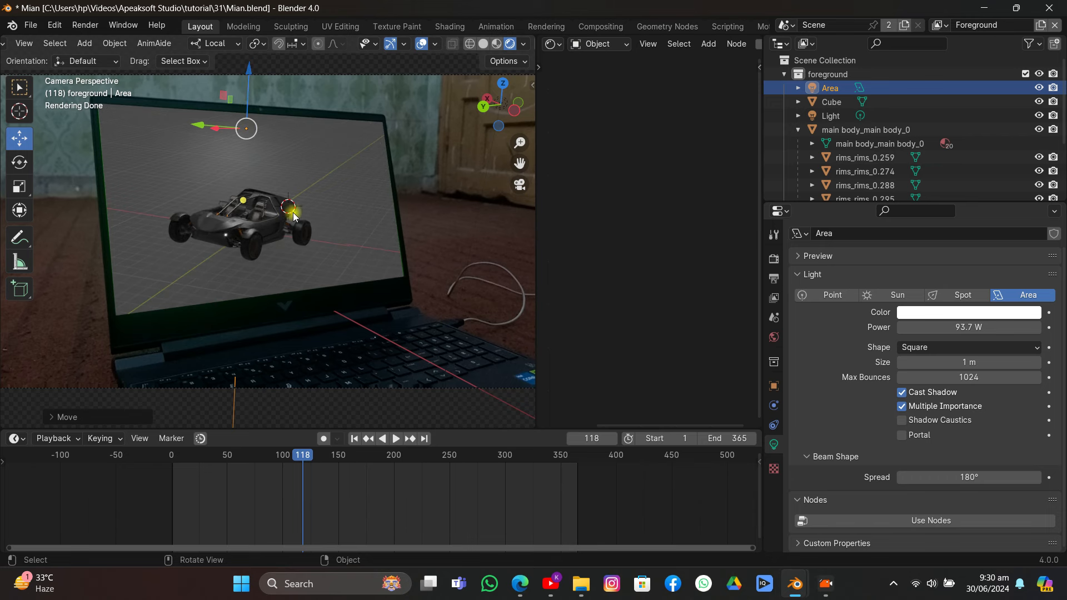
left_click(421, 46)
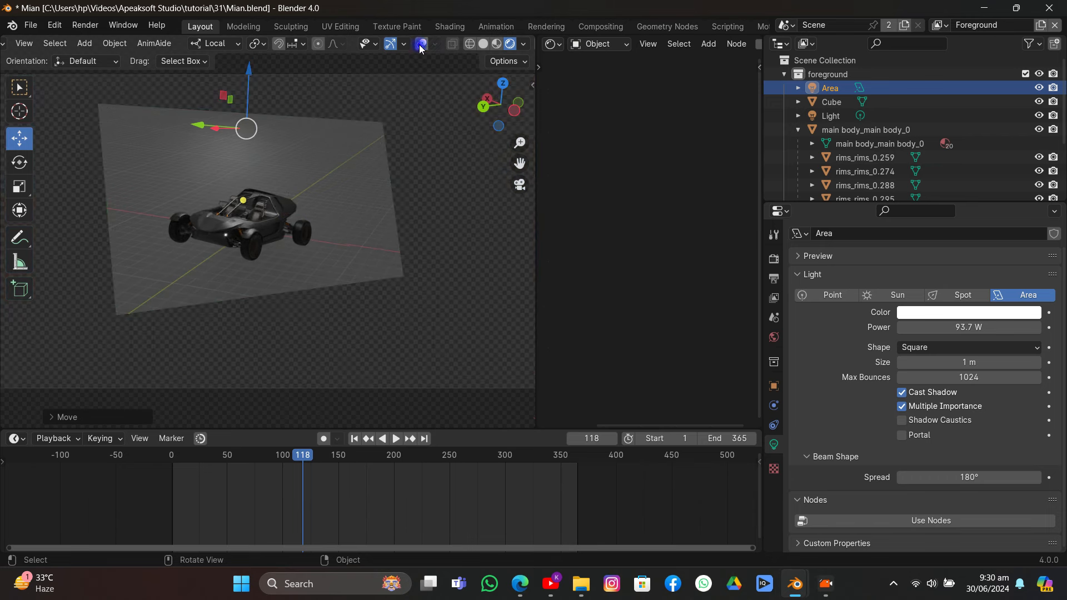
left_click(418, 48)
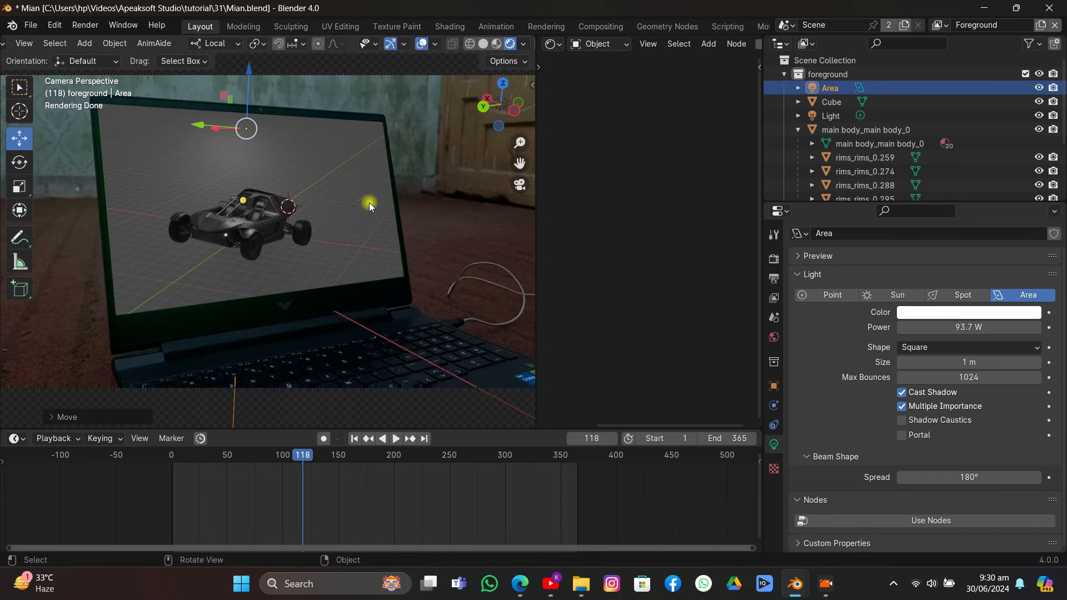
left_click(918, 313)
left_click_drag(940, 179, 958, 169)
- Select the buggy's main body from behind the glass plane and snap the 3D cursor to it
middle_click_drag(390, 233, 473, 295)
left_click(528, 181)
left_click(520, 184)
left_click(252, 226)
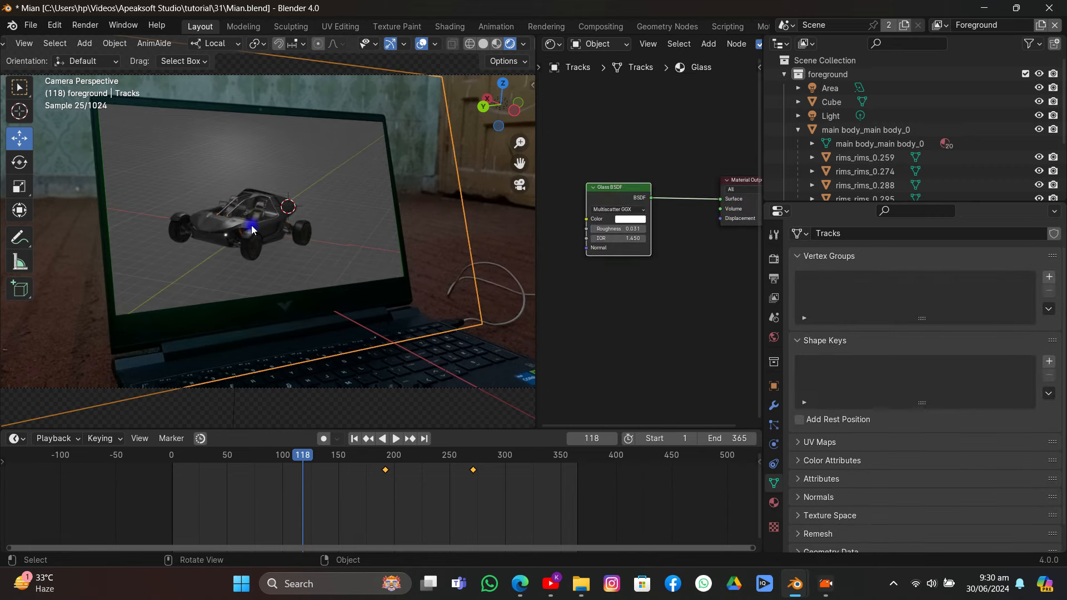
middle_click_drag(260, 223, 257, 256)
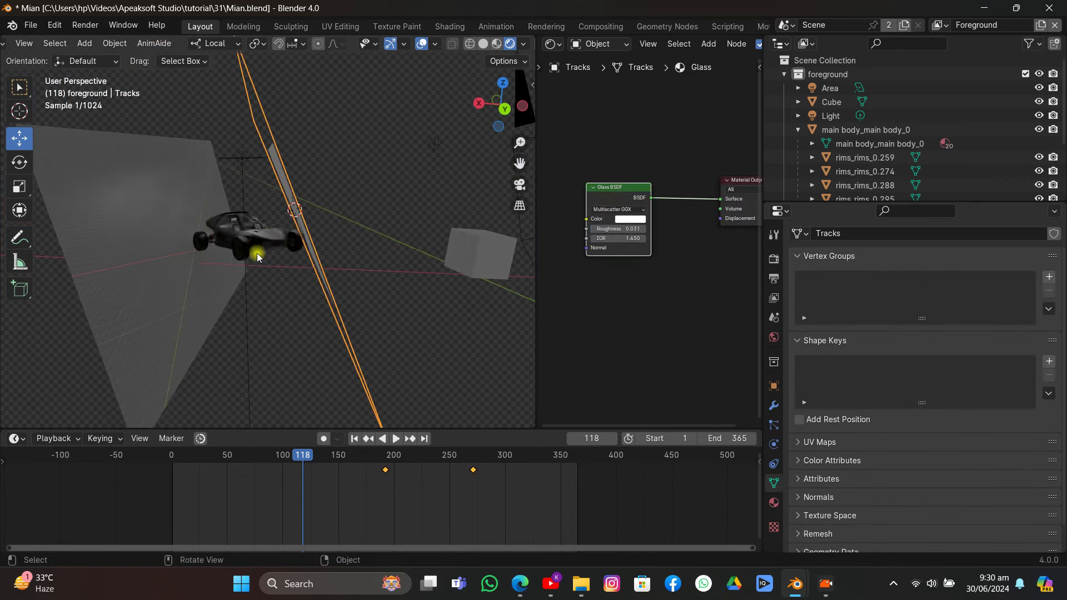
left_click(235, 235)
key("shift+s")
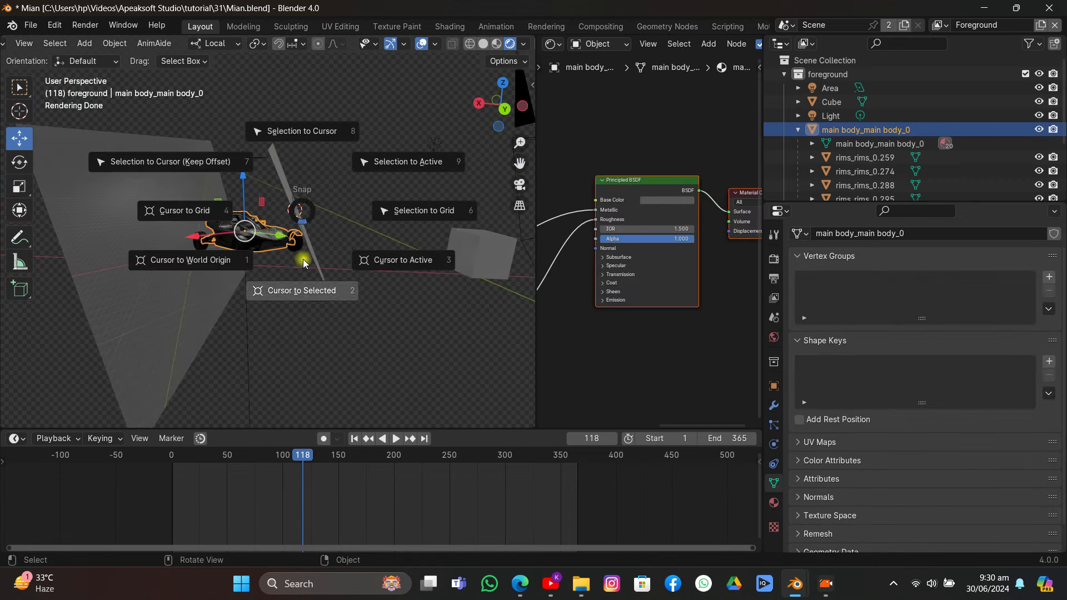
left_click(309, 263)
middle_click_drag(310, 263, 352, 282)
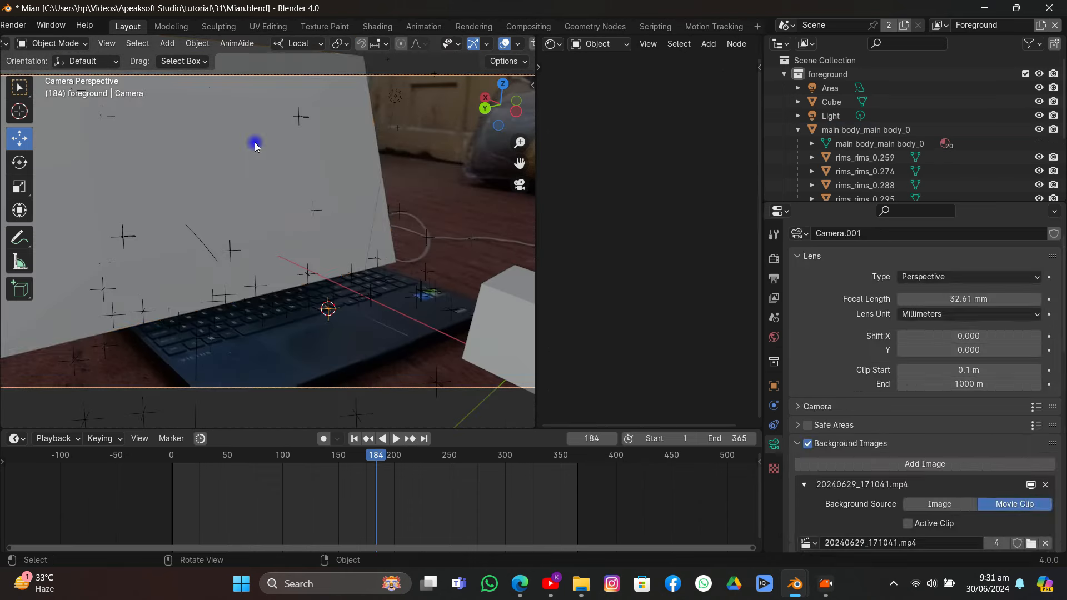
- Hide the tracked glass plane and add a plane mesh at the 3D cursor on the laptop keyboard
left_click(255, 143)
key("shift+a")
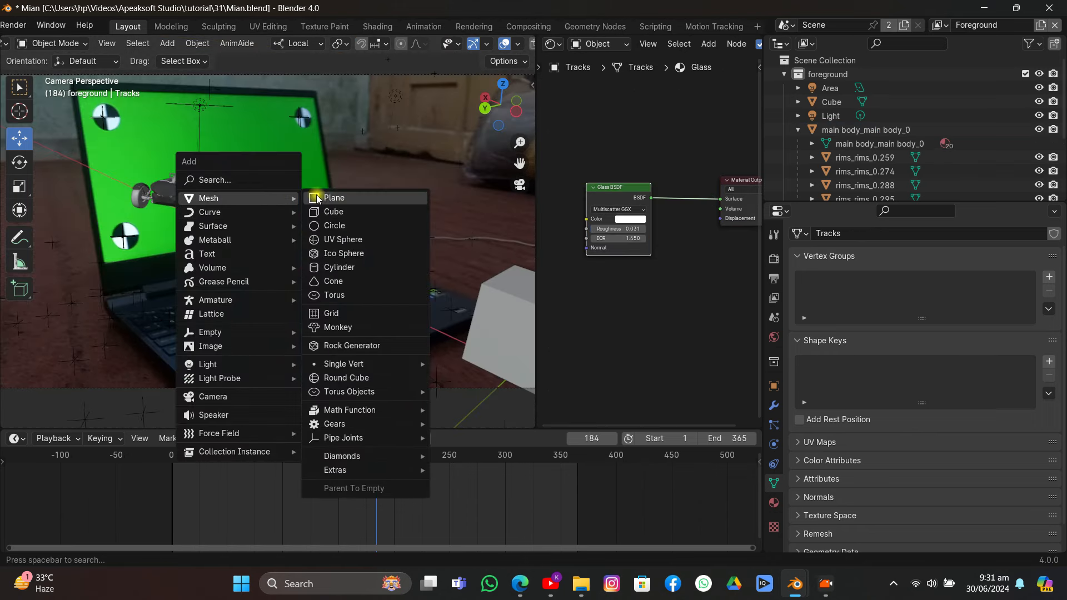
left_click(330, 203)
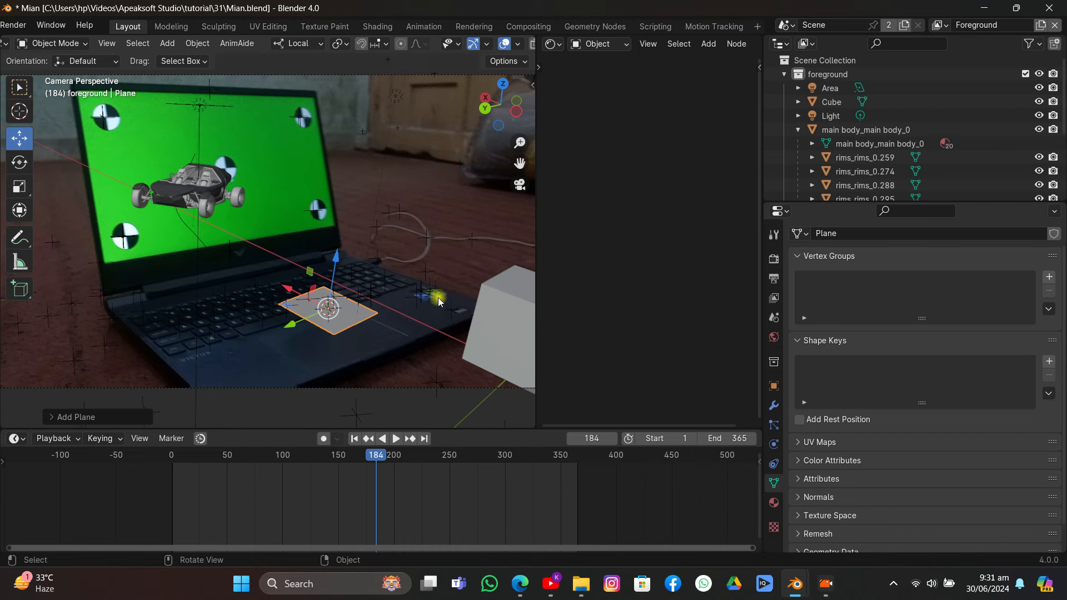
- Tilt the new plane freely to match the keyboard deck and scale it up to about three times its size
key("r")
key("r")
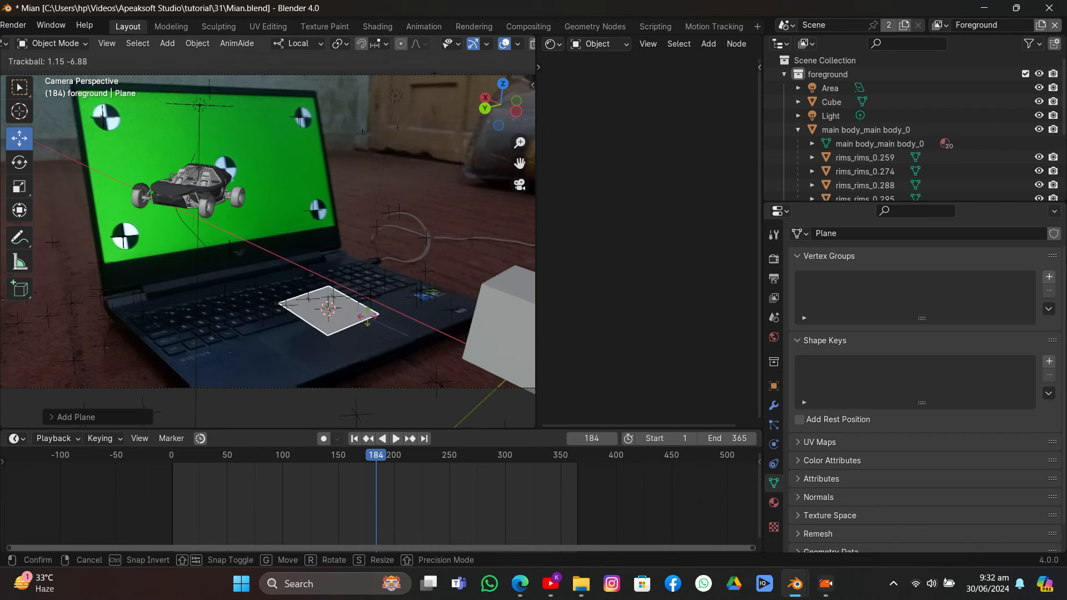
left_click(361, 313)
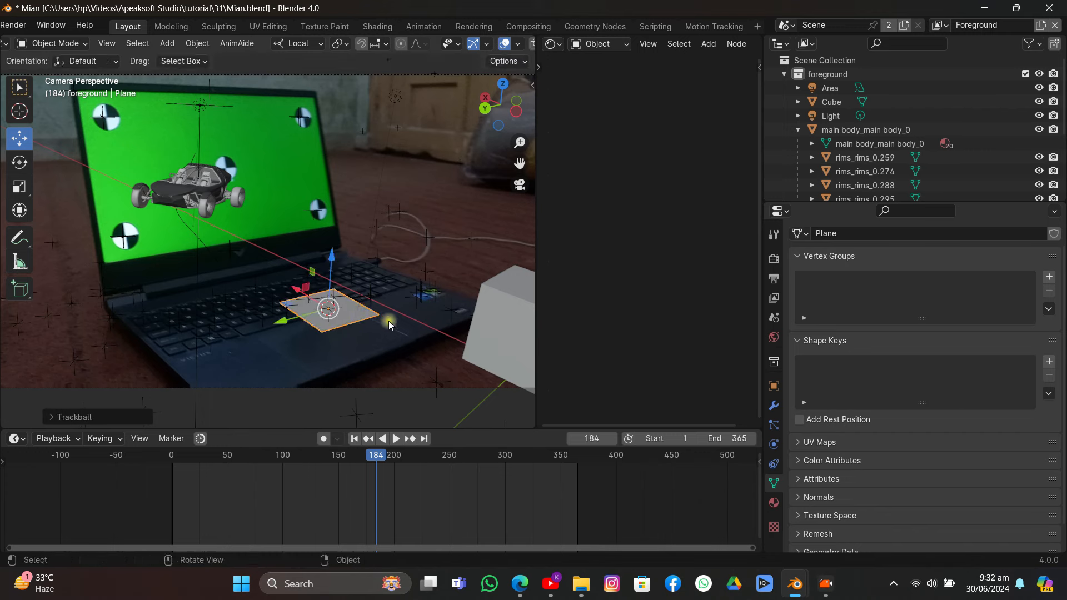
key("s")
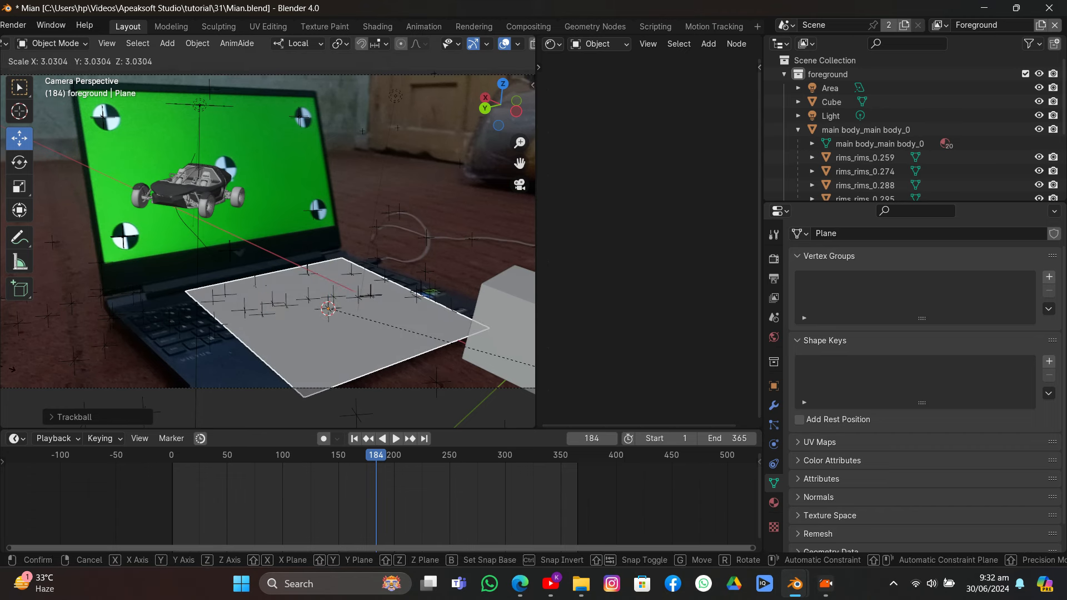
left_click(27, 360)
- Scale the plane to about 0.79 along its local X axis and shift it slightly back over the keyboard
key("s")
key("x")
key("x")
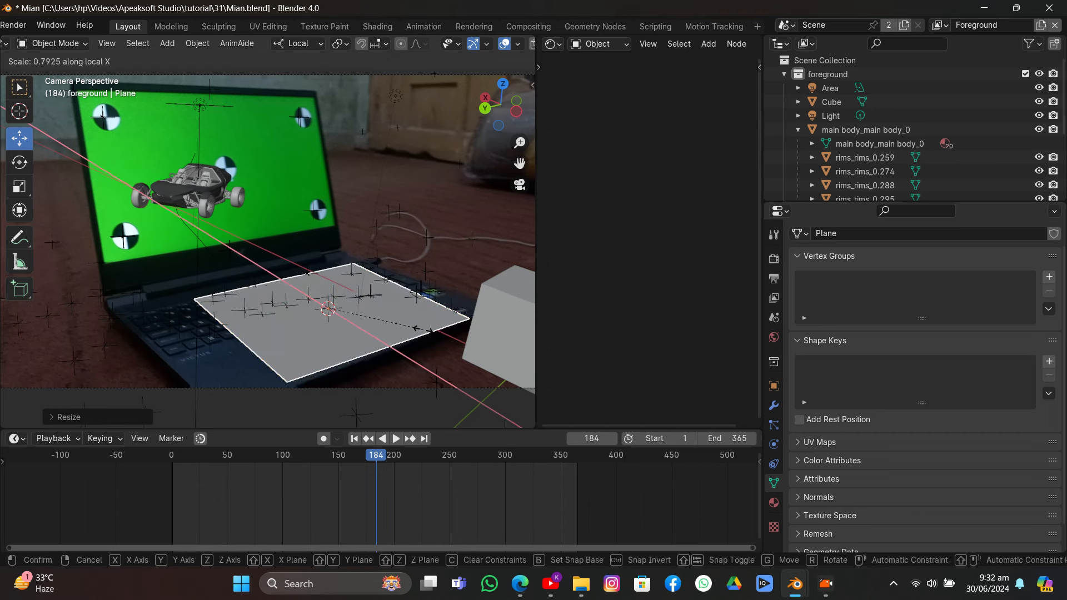
left_click(418, 348)
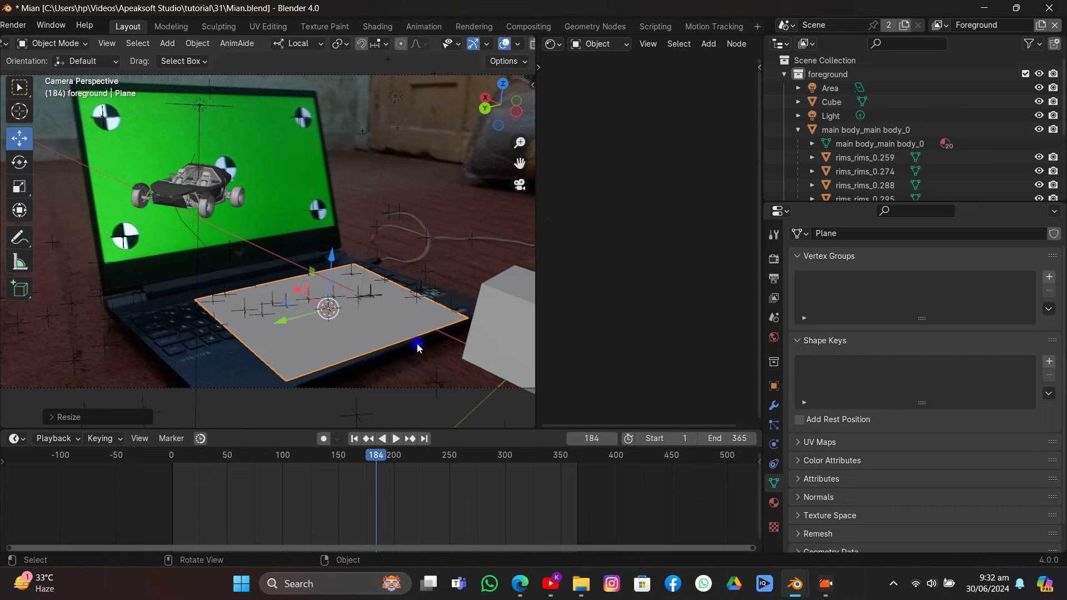
left_click_drag(298, 289, 281, 291)
- Rotate the plane slightly about Z to align with the laptop's base and rescale it
key("r")
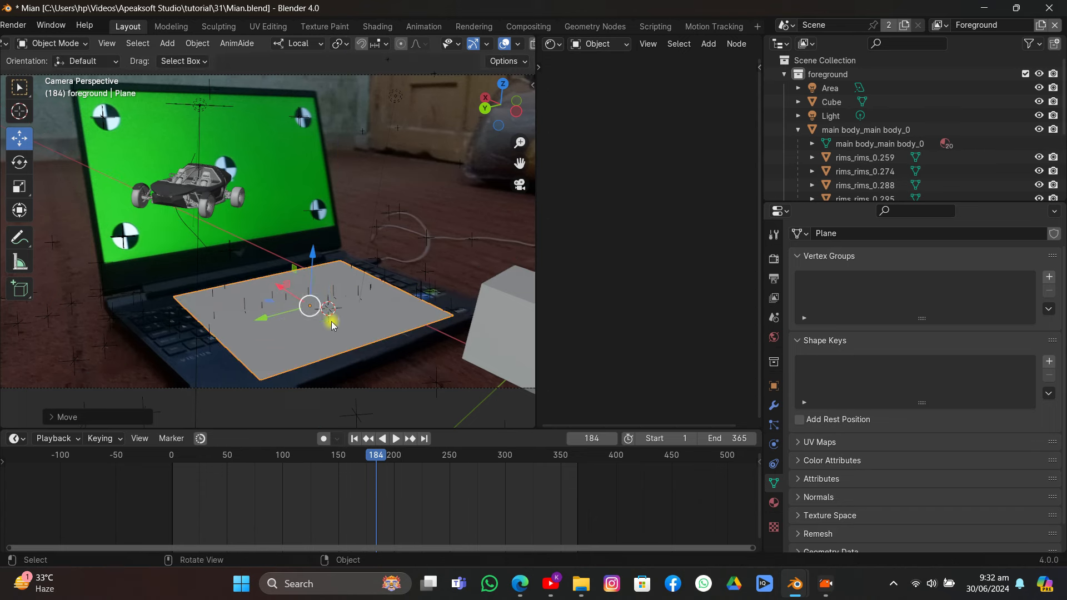
key("z")
left_click(438, 338)
key("s")
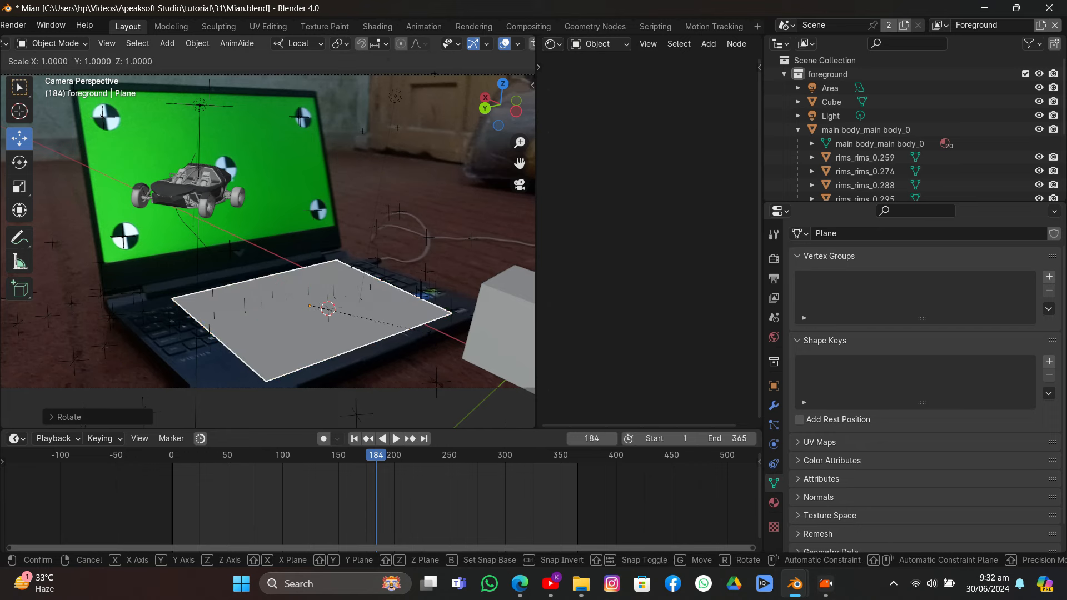
- Stretch the plane along its local Y axis and rotate it slightly about Z to follow the laptop's keyboard deck
key("y")
left_click(492, 324)
key("r")
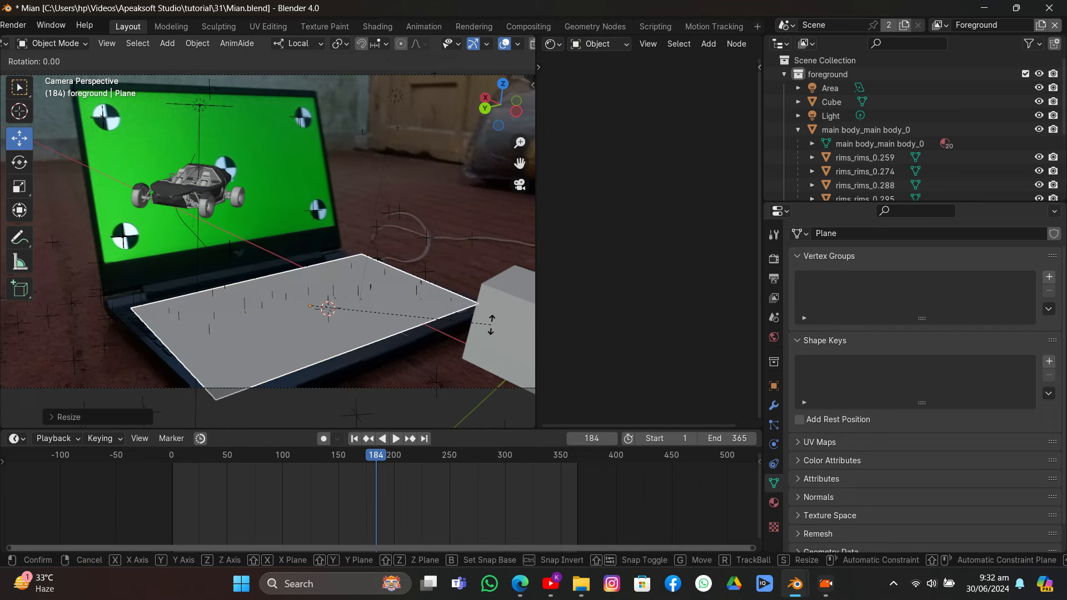
key("z")
left_click(489, 316)
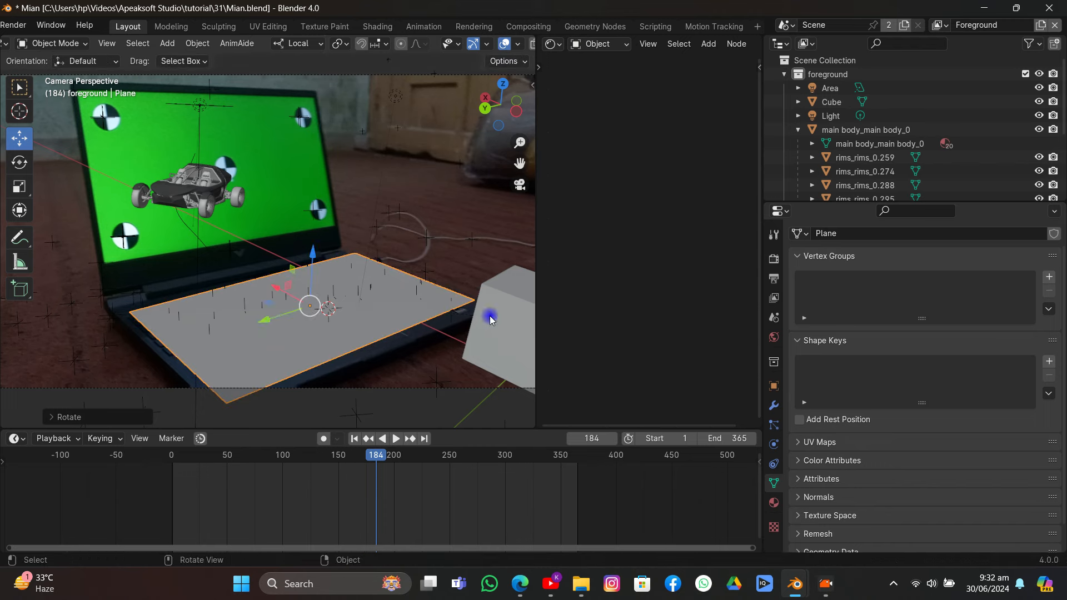
- Shift the plane along its local Y axis and scale it about 1.19 times along local X
left_click_drag(275, 318, 260, 320)
key("s")
key("x")
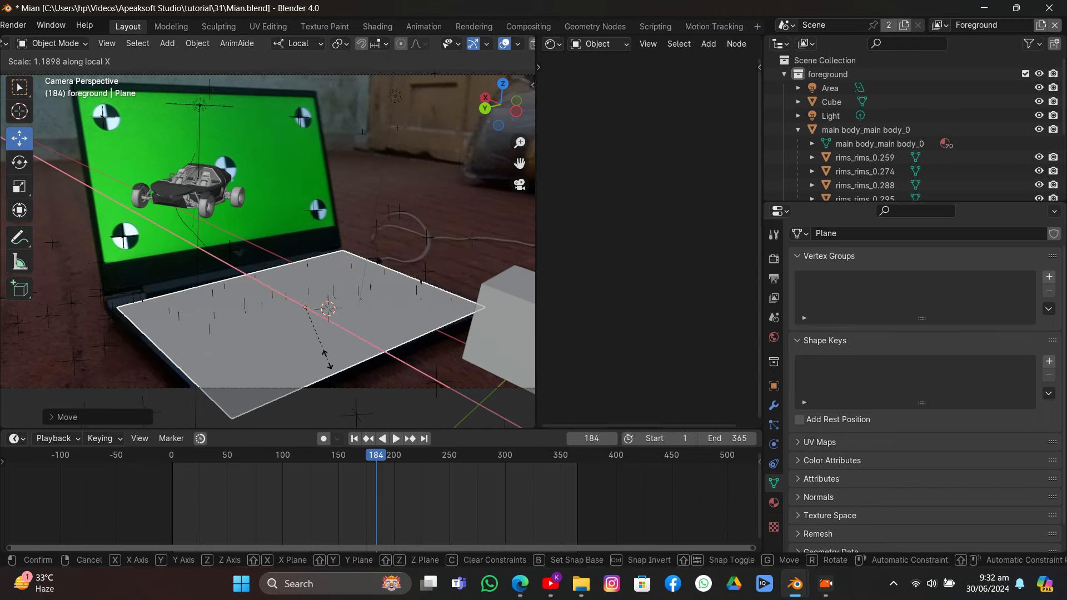
left_click(328, 363)
- Delete the cube standing beside the laptop
left_click(486, 314)
key("Delete")
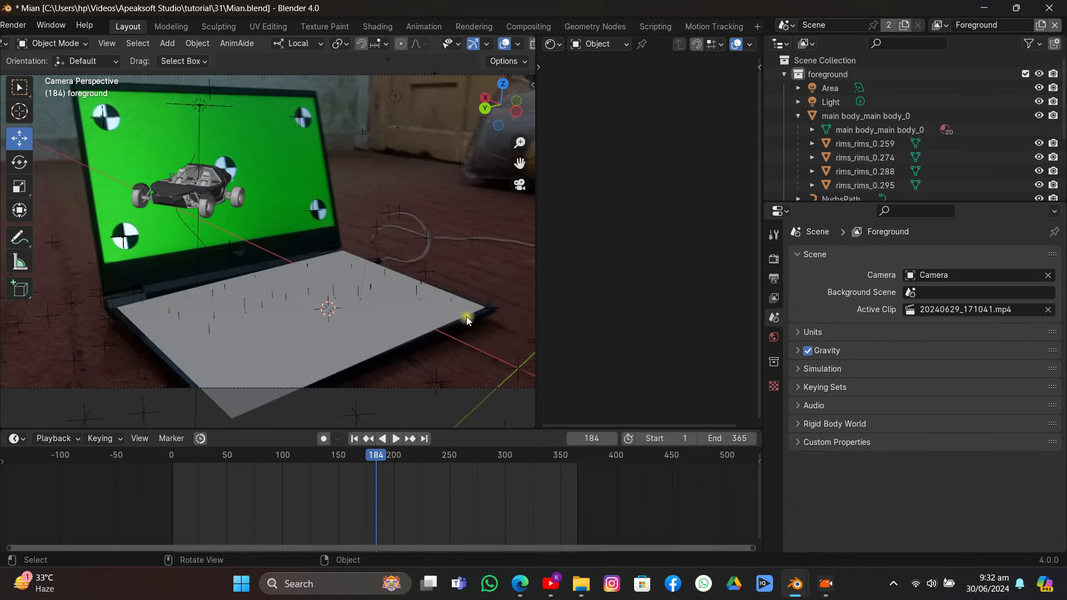
- Fine-tune the plane's fit over the keyboard deck by nudging it along its local axes and rotating it slightly about local Z
left_click(437, 326)
left_click_drag(267, 318, 285, 332)
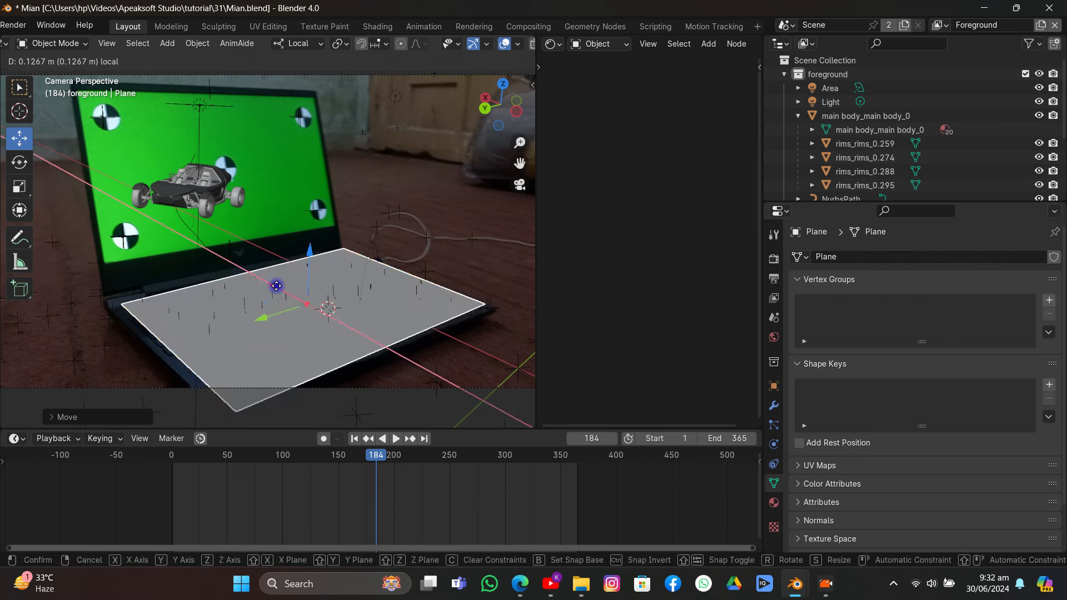
key("r")
key("z")
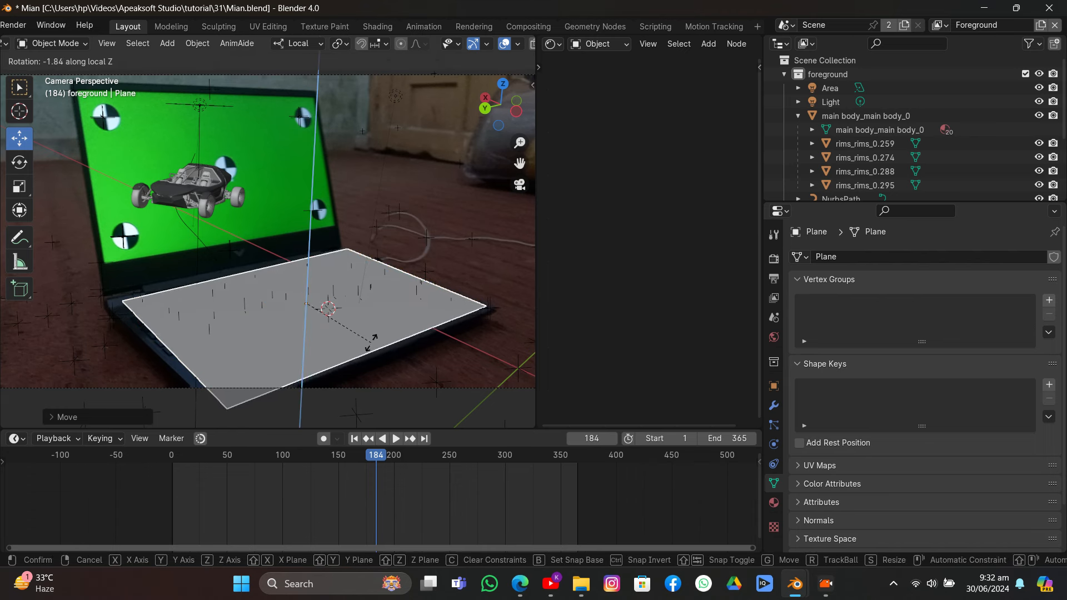
left_click(371, 346)
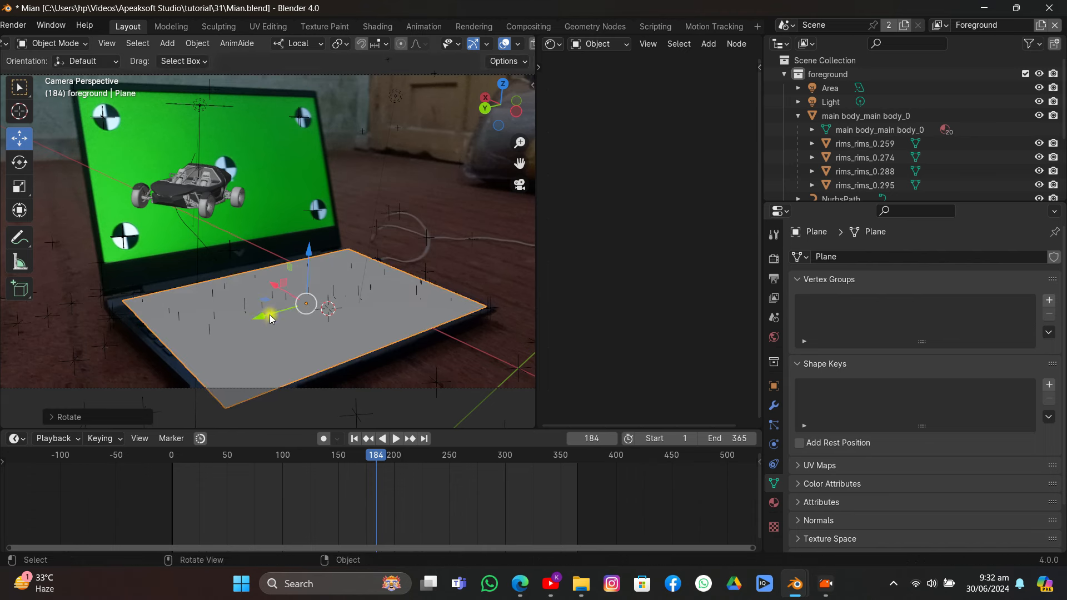
mouse_move(269, 315)
left_mouse_down()
mouse_move(257, 316)
mouse_move(326, 338)
mouse_move(254, 309)
mouse_move(261, 317)
left_mouse_up()
key("r")
key("z")
left_click(286, 332)
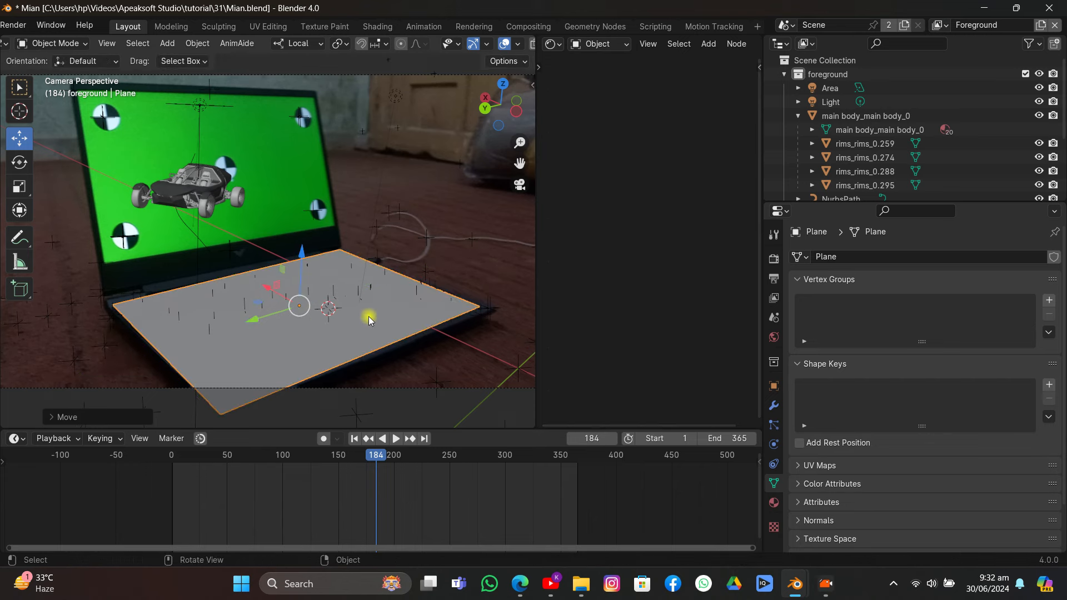
- In vertex editing, move the plane's right front corner along local X and Y onto the laptop base's matching corner
key("Tab")
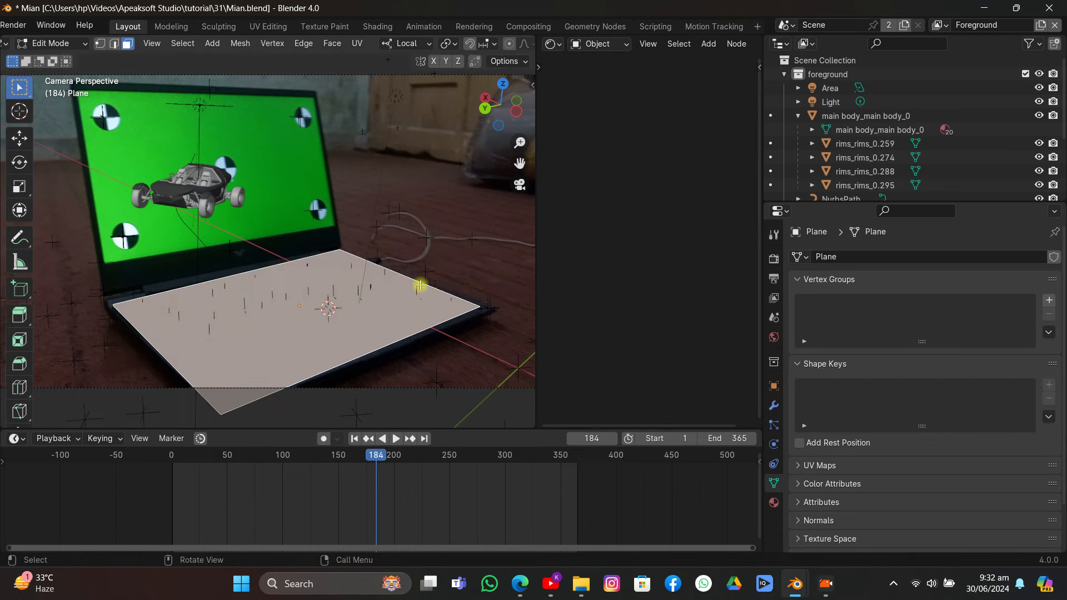
left_click(100, 43)
left_click(485, 310)
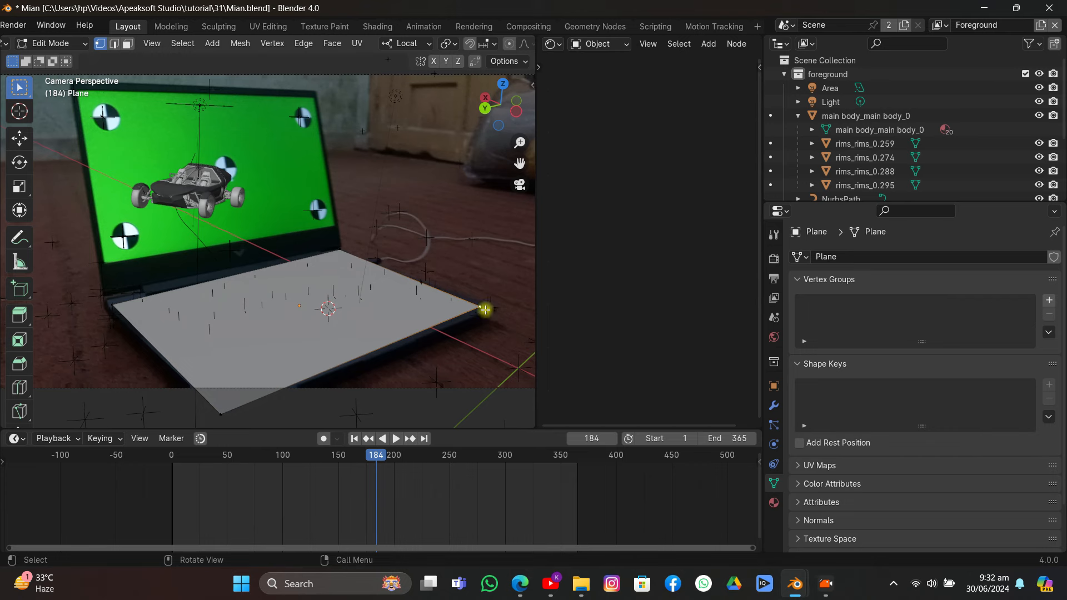
key("g")
key("x")
left_click(491, 311)
key("g")
key("y")
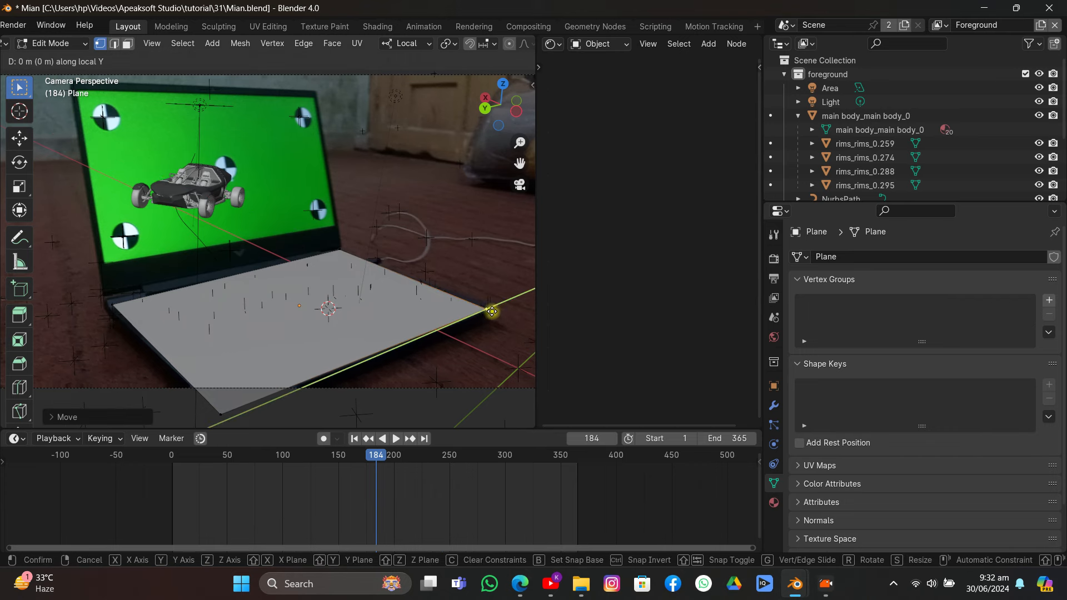
left_click(497, 309)
key("Tab")
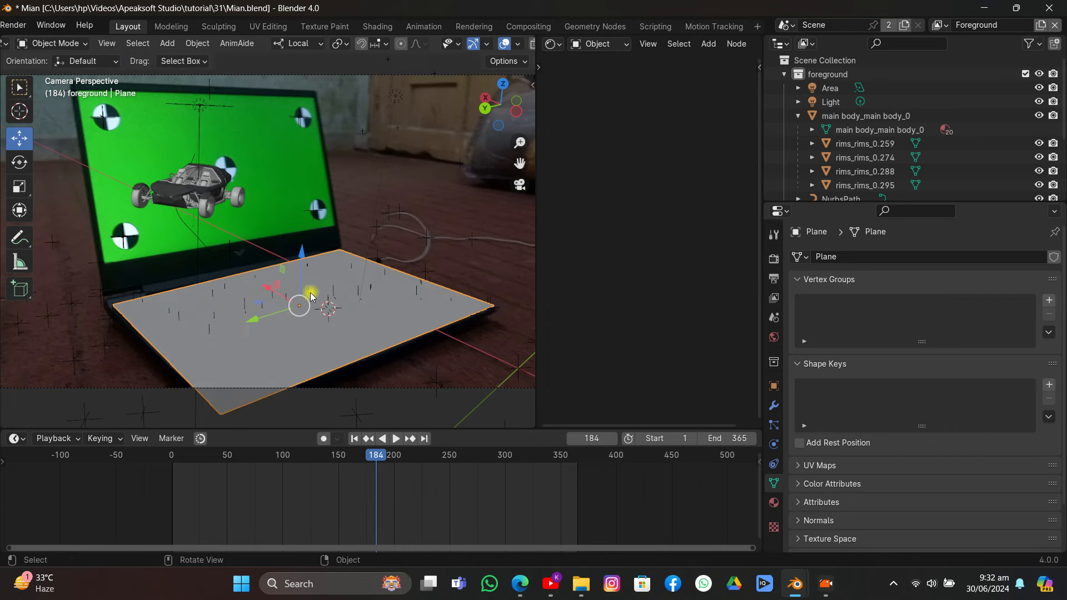
- Move the plane's left hinge-side vertex onto the corner of the laptop base
key("Tab")
left_click_drag(103, 291, 174, 330)
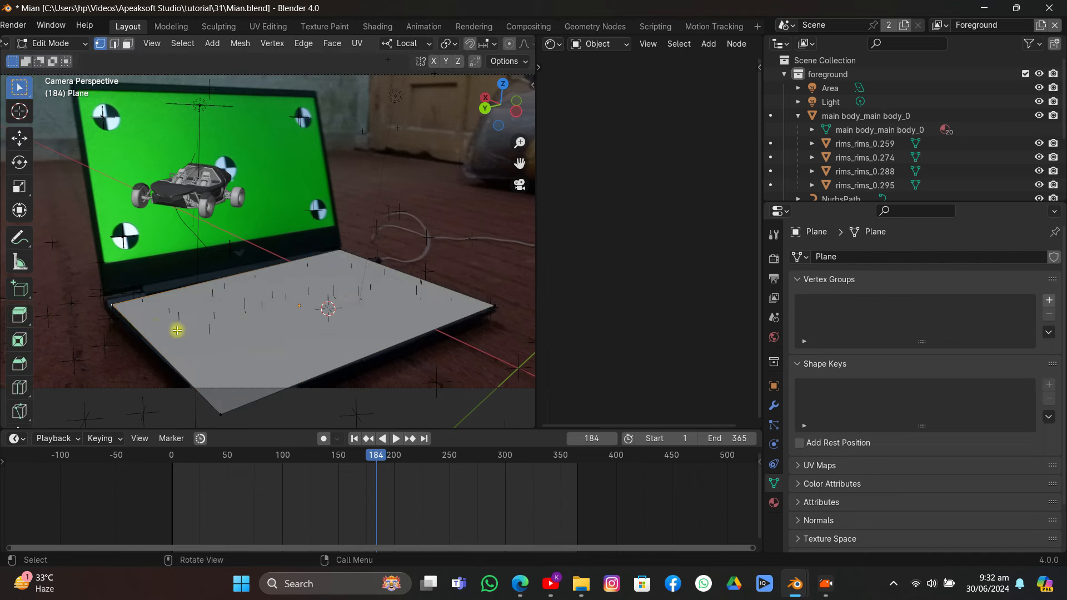
key("g")
left_click(165, 325)
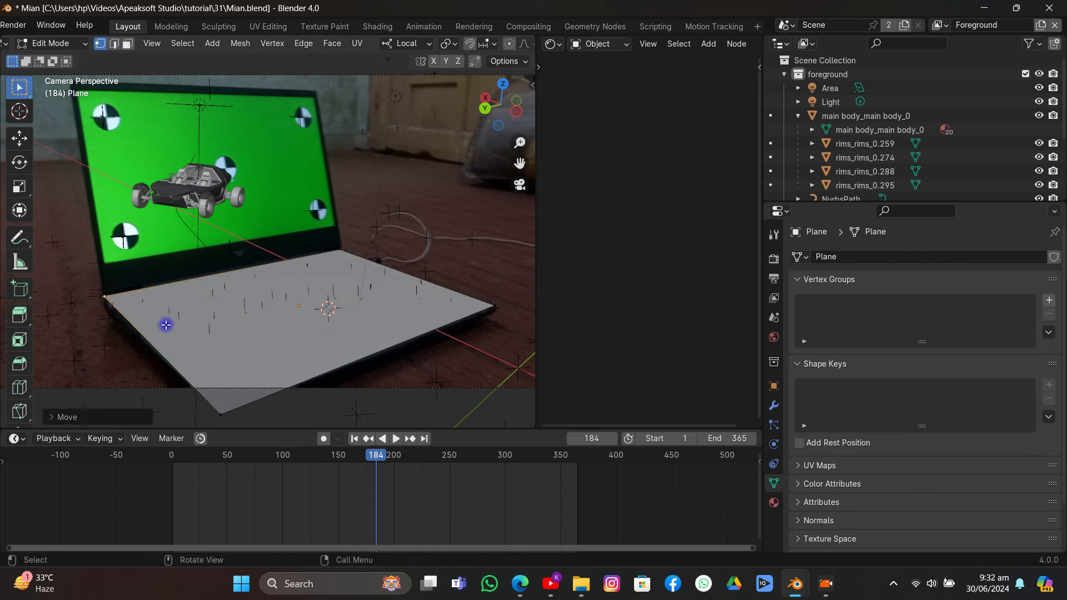
- Adjust the plane's right hinge-side vertex along local Y to the laptop's hinge corner and return to Object Mode
left_click(338, 253)
key("g")
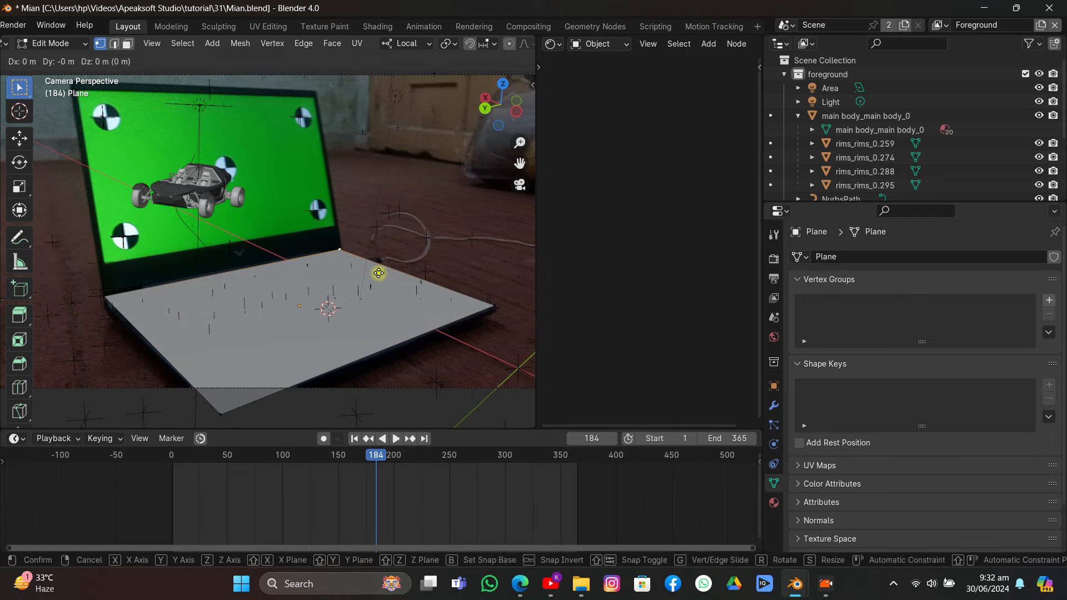
key("y")
left_click(381, 275)
key("g")
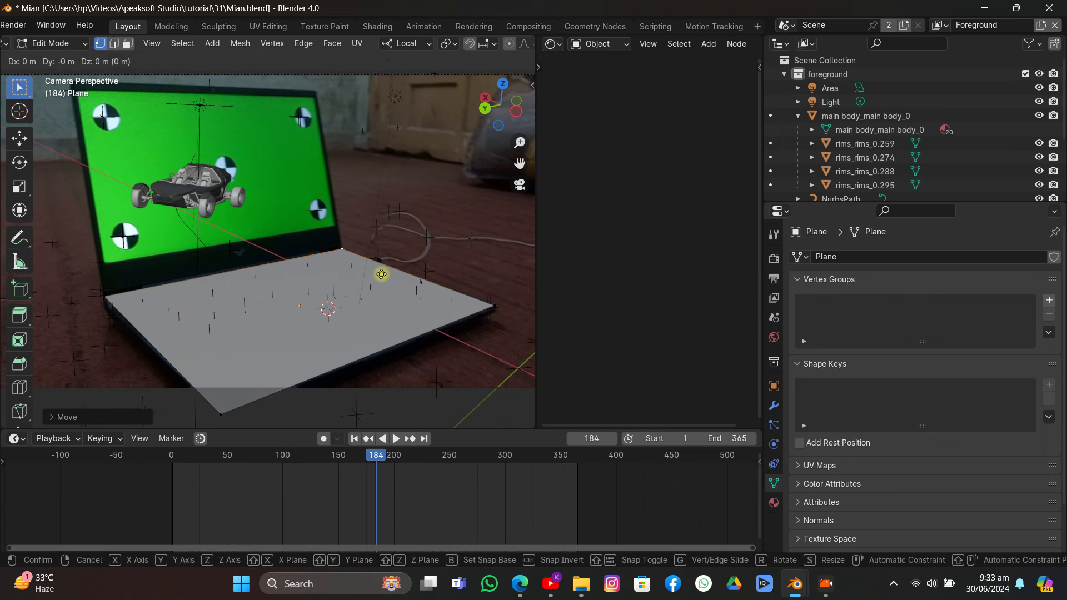
key("y")
left_click(375, 290)
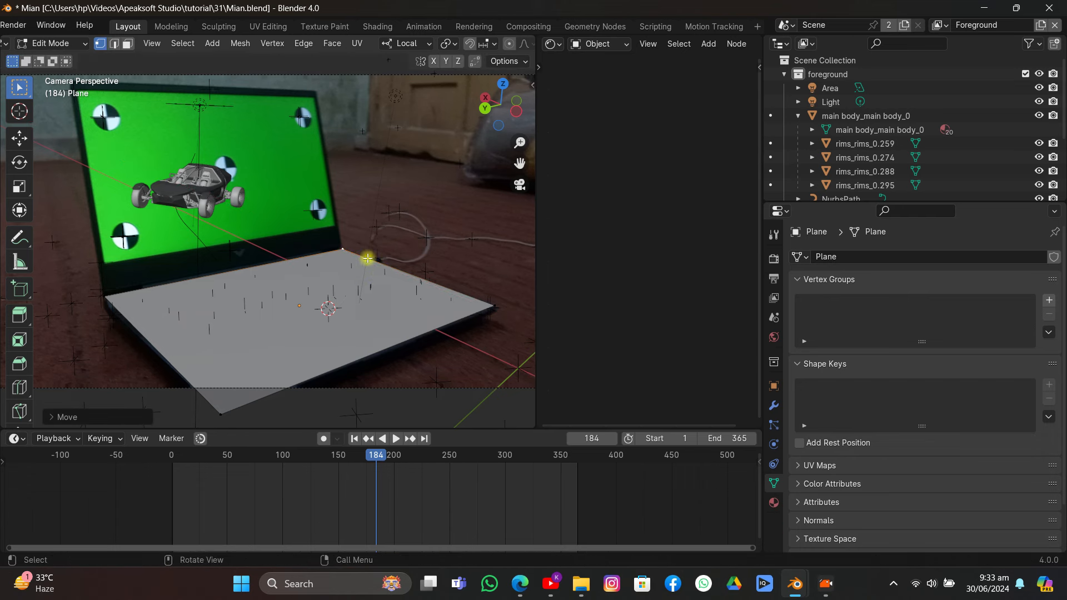
key("Tab")
- Play the animation from frame 184 to 241 to check the plane's alignment with the laptop
left_click(361, 229)
key("space")
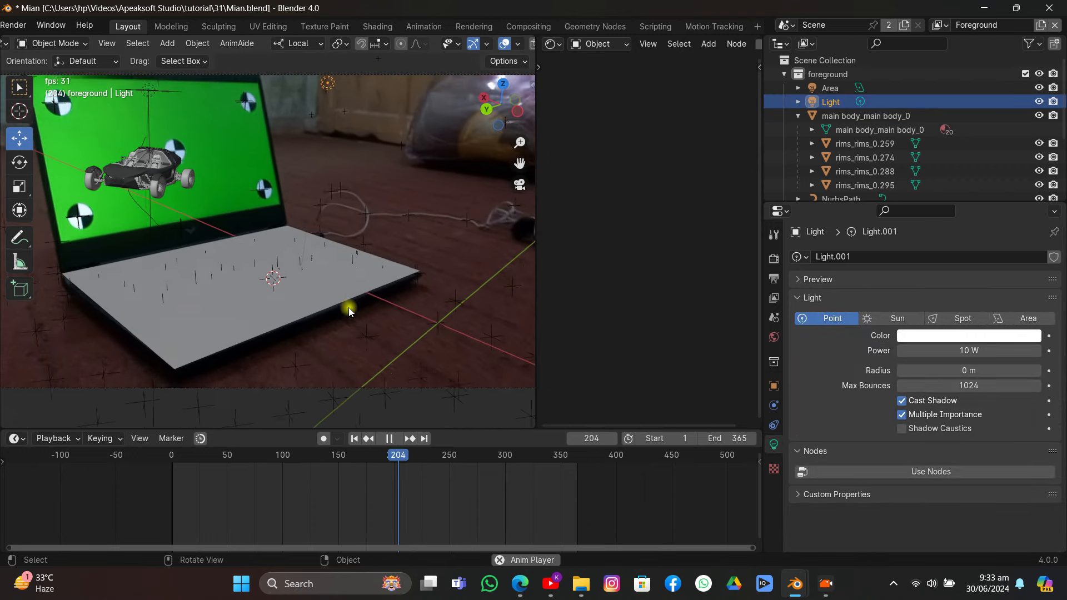
key("space")
- Extrude the plane's face downward into a slab matching the laptop base and scale the extruded face to about 0.96
left_click(278, 262)
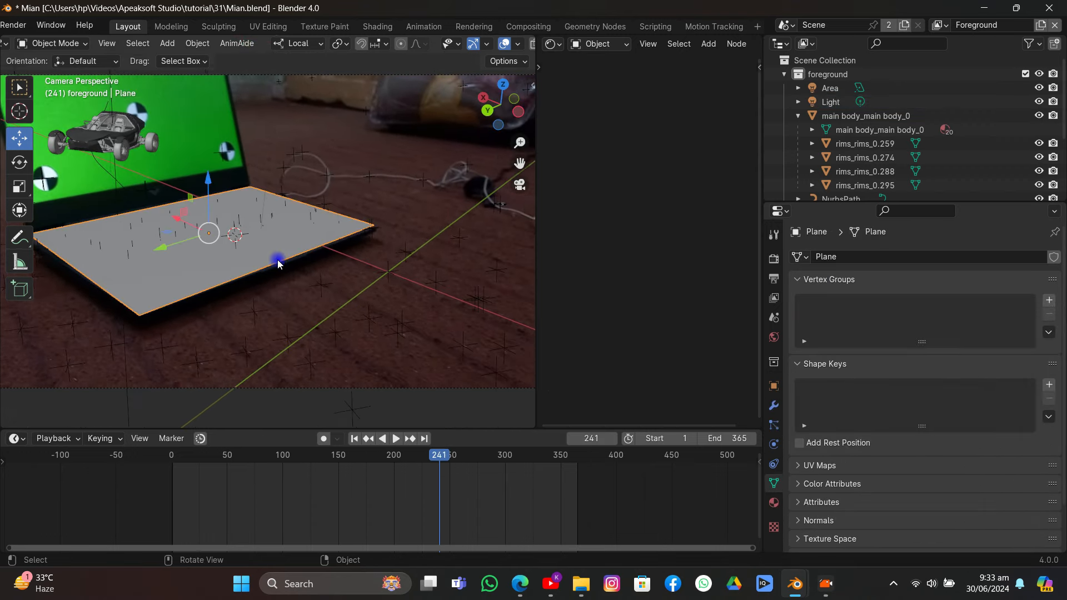
key("Tab")
key("a")
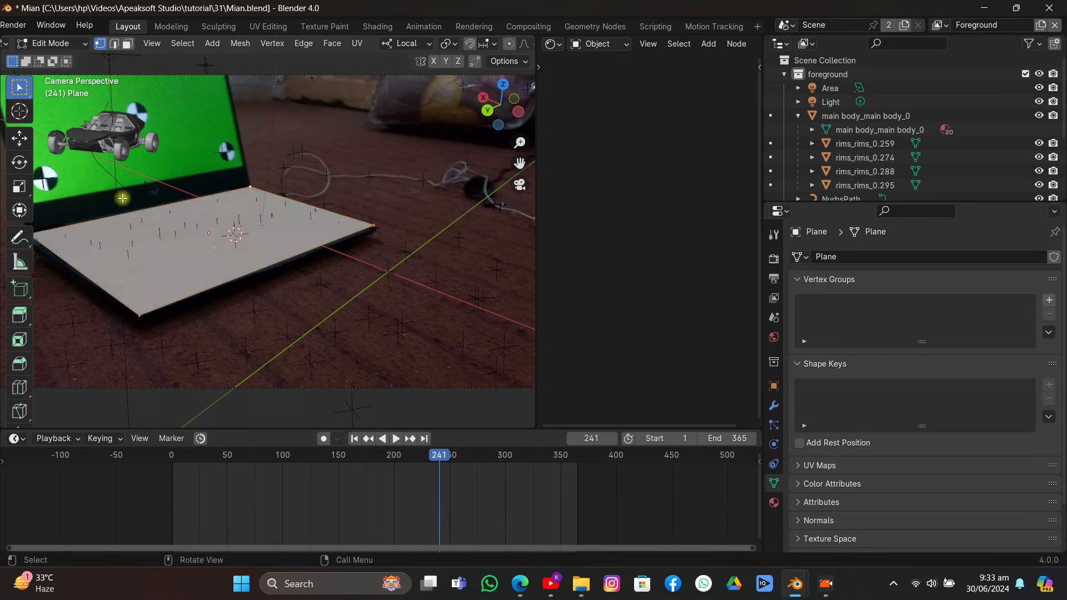
left_click(126, 44)
key("e")
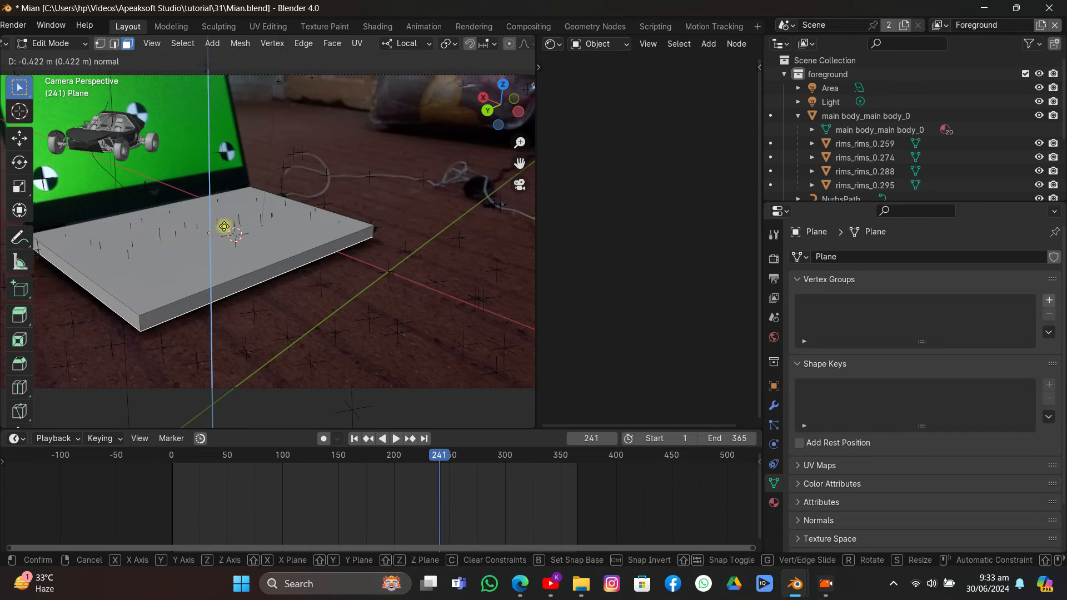
left_click(225, 230)
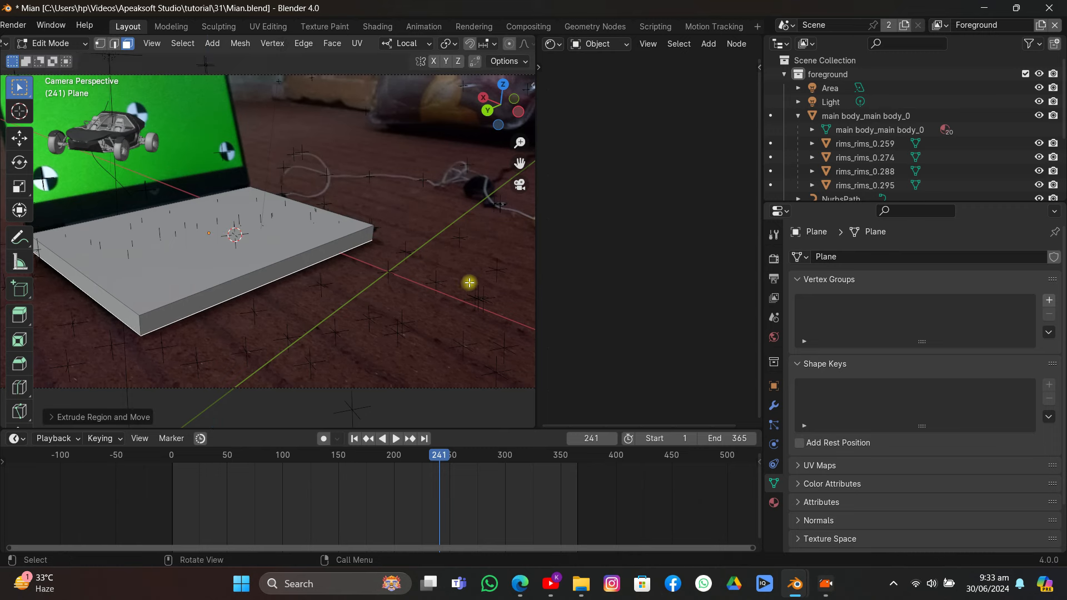
key("s")
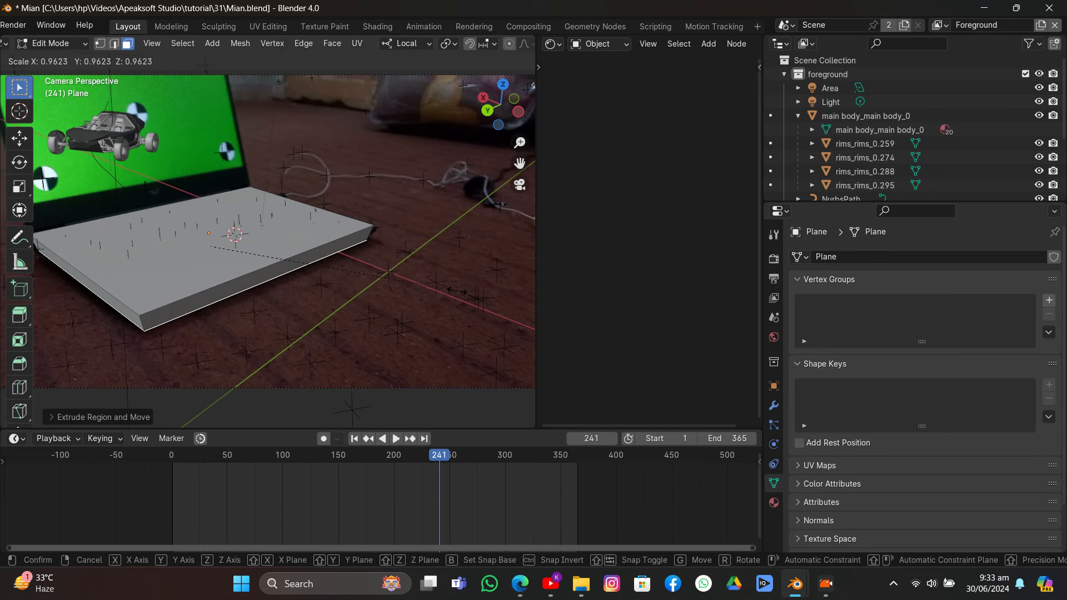
left_click(364, 272)
- Select the four top edges of the slab and give them a small one-segment bevel
scroll(144, 262, "down", 1)
left_click(95, 256)
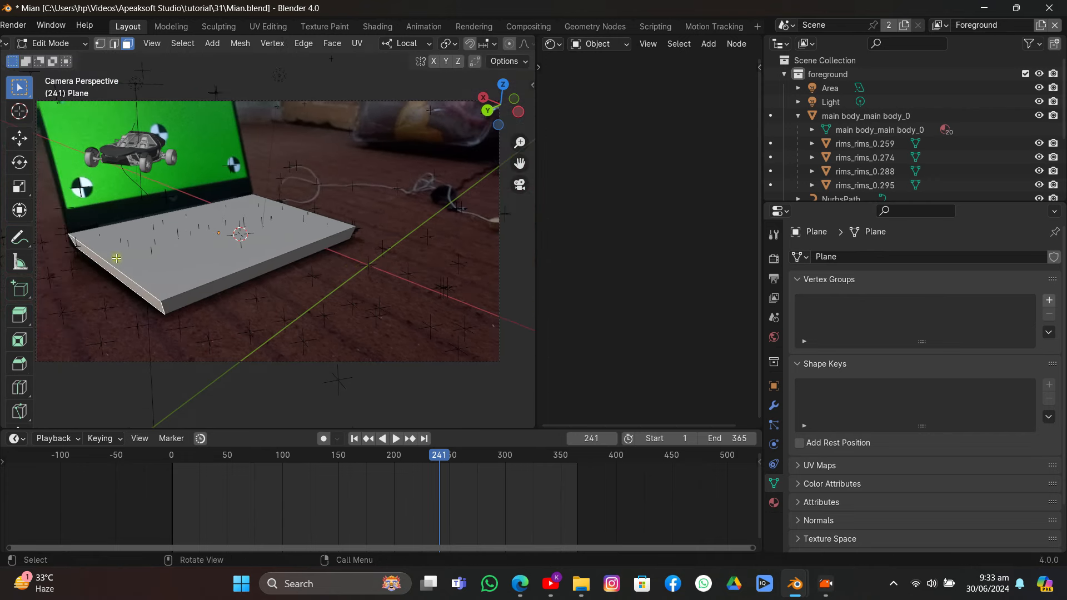
left_click(114, 43)
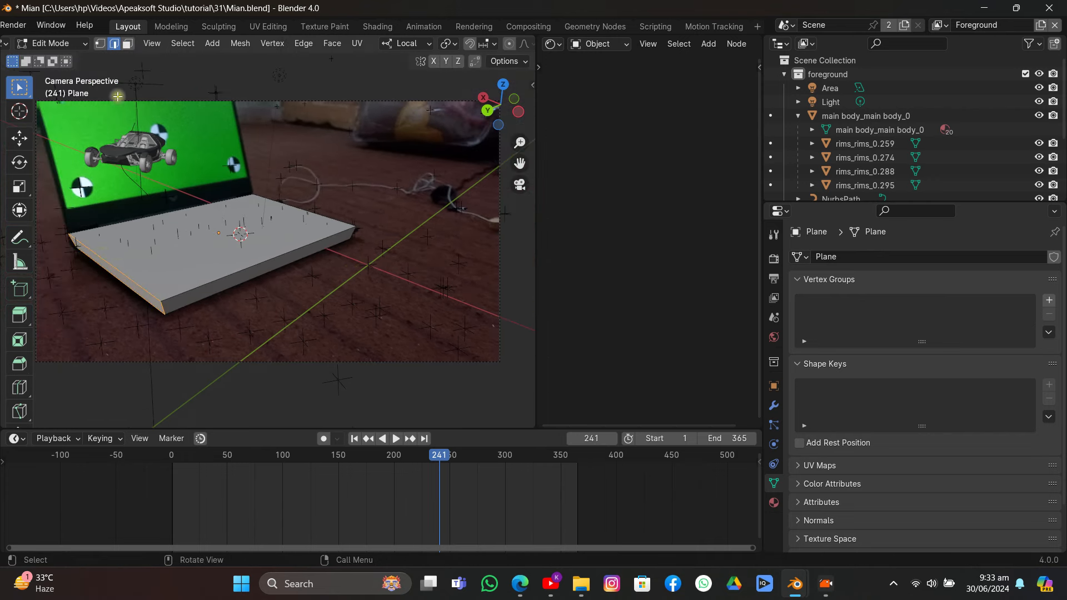
left_click(115, 271)
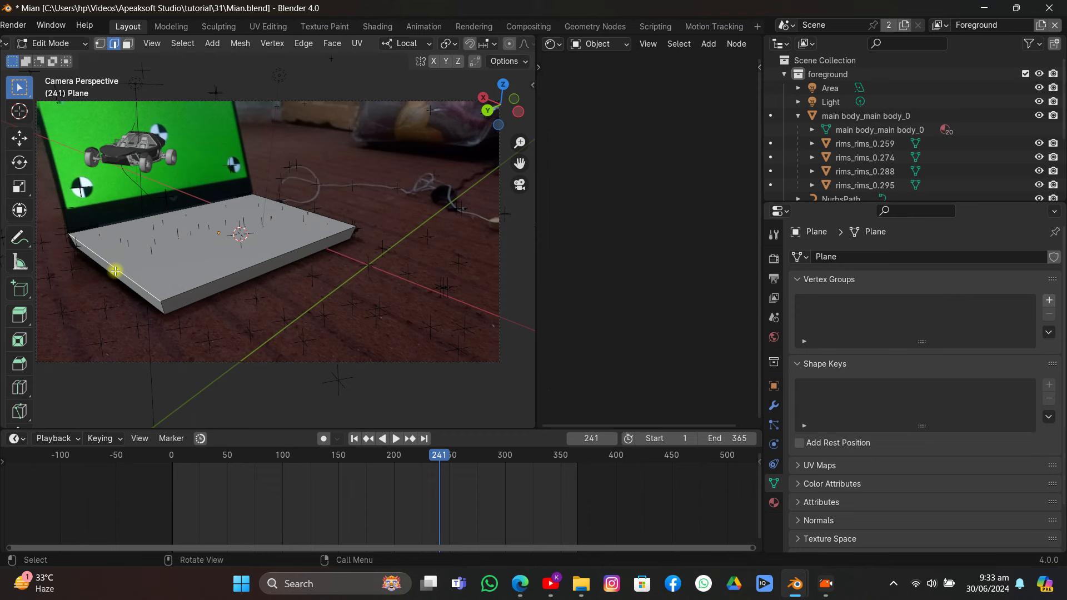
left_click(300, 254, "shift")
left_click(306, 251, "shift")
left_click(309, 241, "shift")
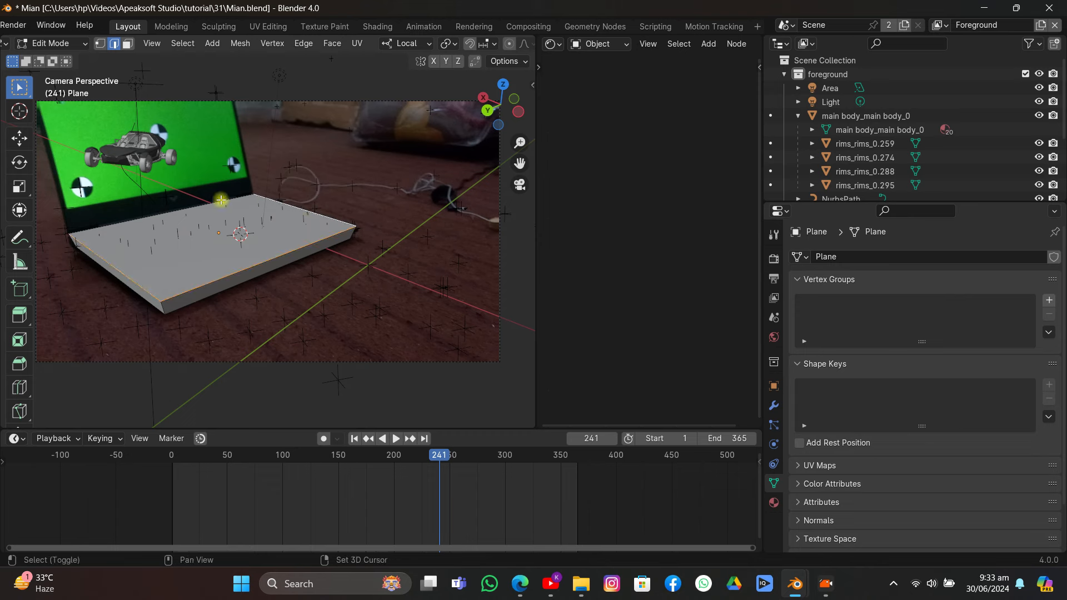
left_click(301, 209, "ctrl")
key("ctrl+b")
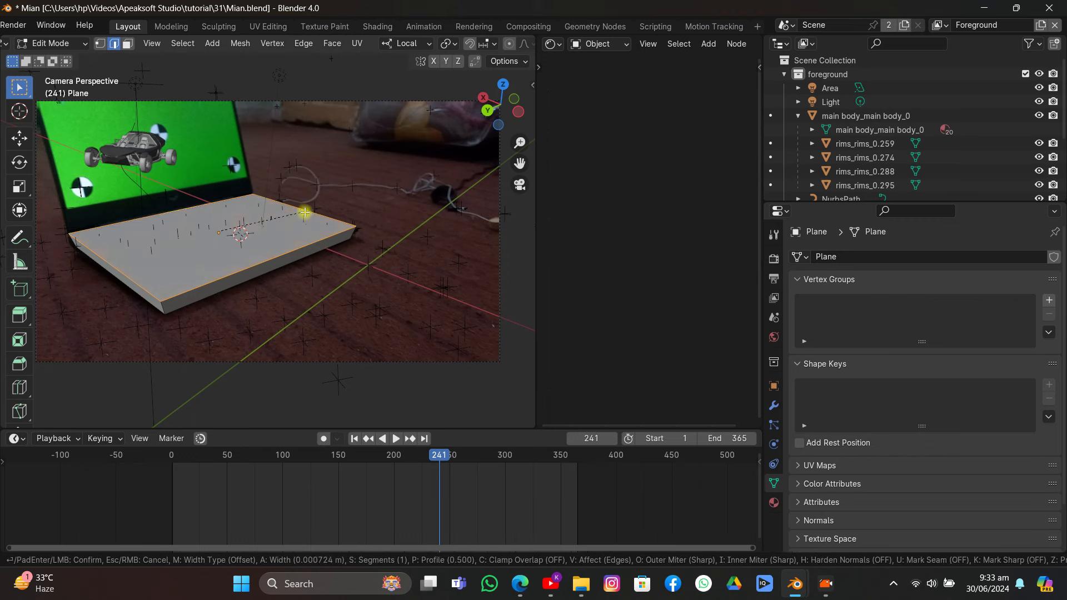
left_click(307, 213)
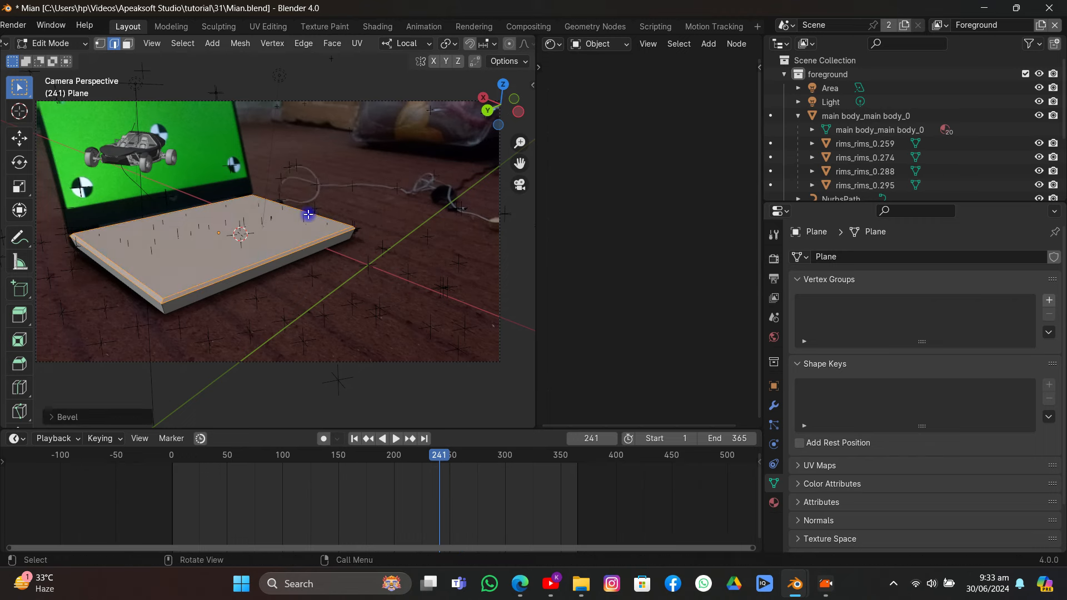
- Return to Object Mode and save the blend file
key("Tab")
left_click(355, 190)
key("ctrl+s")
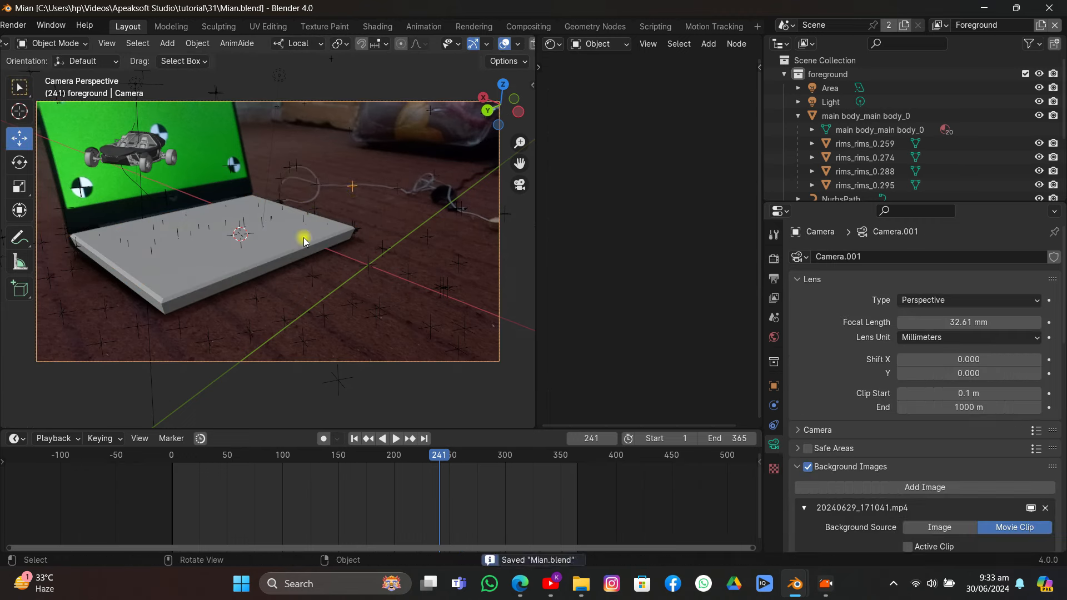
- Play through the animation to check the slab against the footage, stopping at frame 281
left_click(382, 438)
left_click(284, 464)
left_click_drag(283, 464, 474, 485)
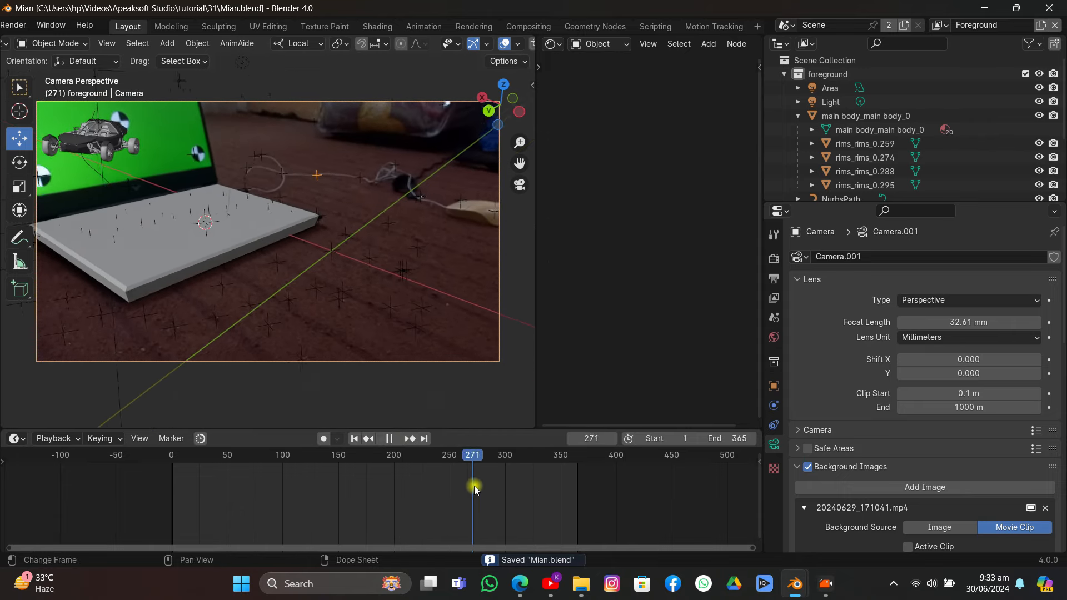
key("space")
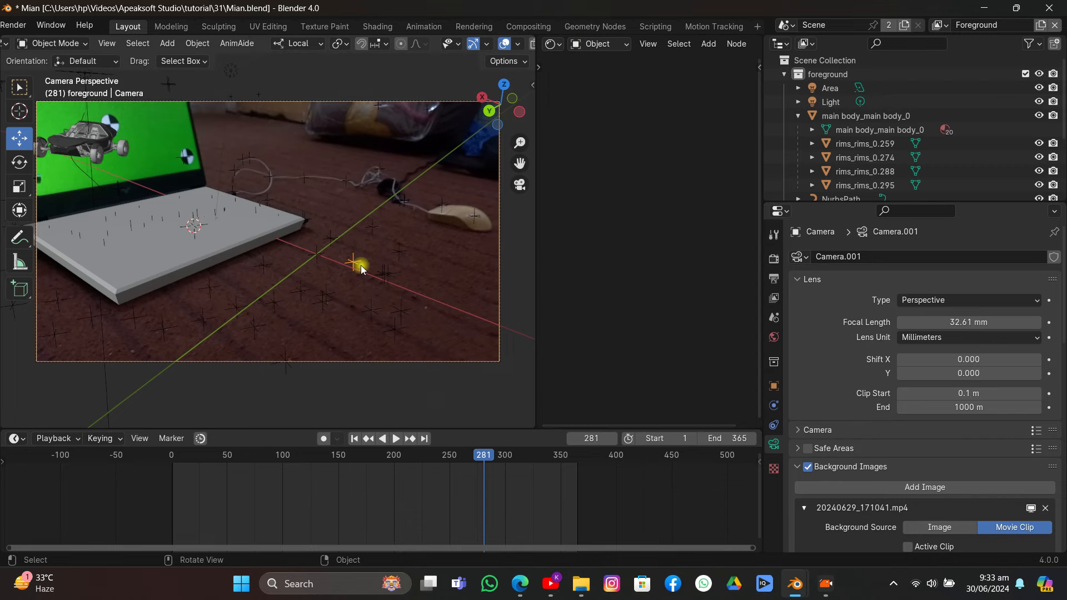
- Snap the 3D cursor to the selected tracking point on the floor and add a plane mesh there
key("shift+s")
left_click(358, 288)
key("shift+a")
mouse_move(384, 234)
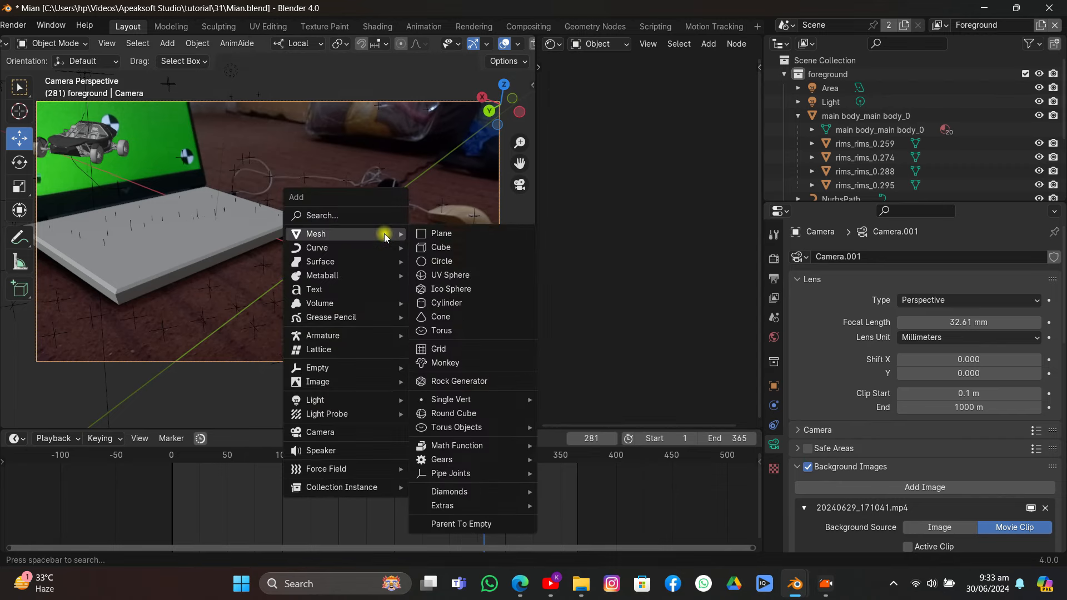
left_click(421, 233)
- Scale the new floor plane up about 11 times and select the laptop-base slab along with it
key("s")
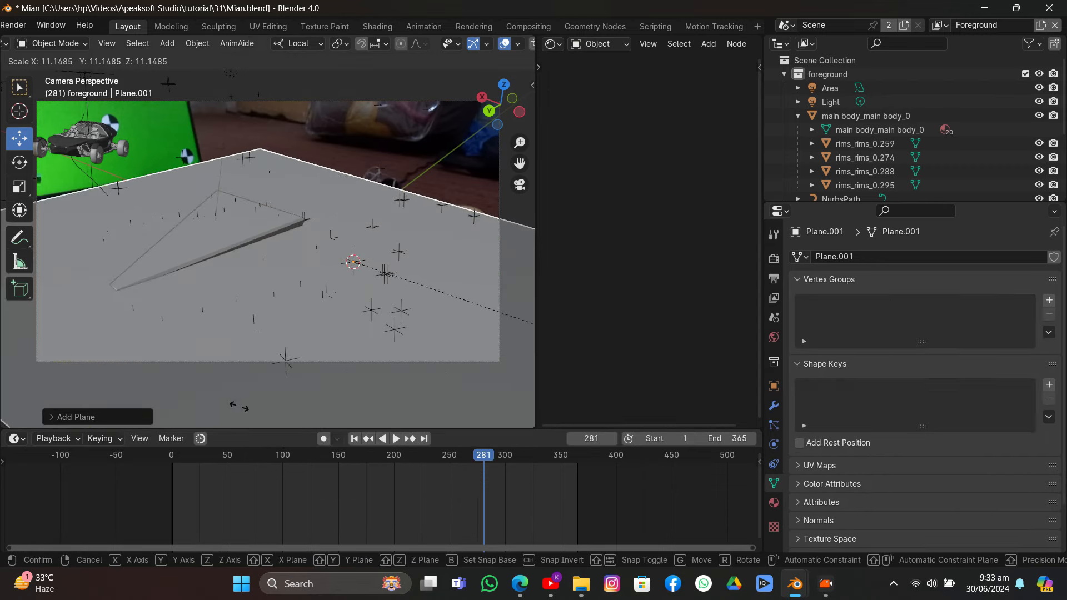
key("Escape")
key("ctrl+z")
left_click(274, 213)
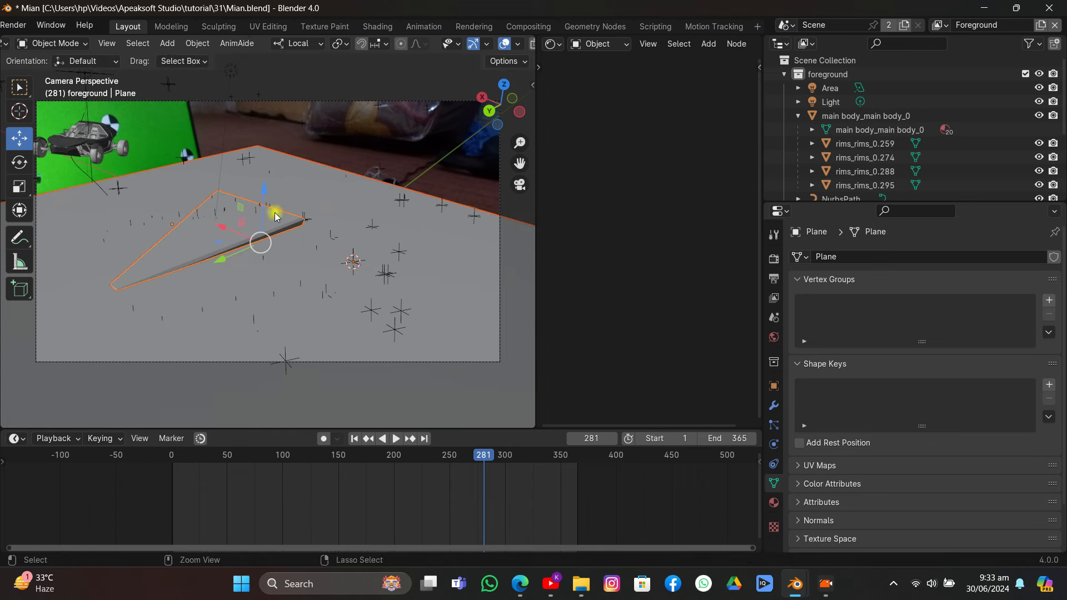
- Copy the laptop-base slab's rotation to the floor plane, and shift the plane along its local X and Z axes
key("ctrl+c")
left_click(275, 212)
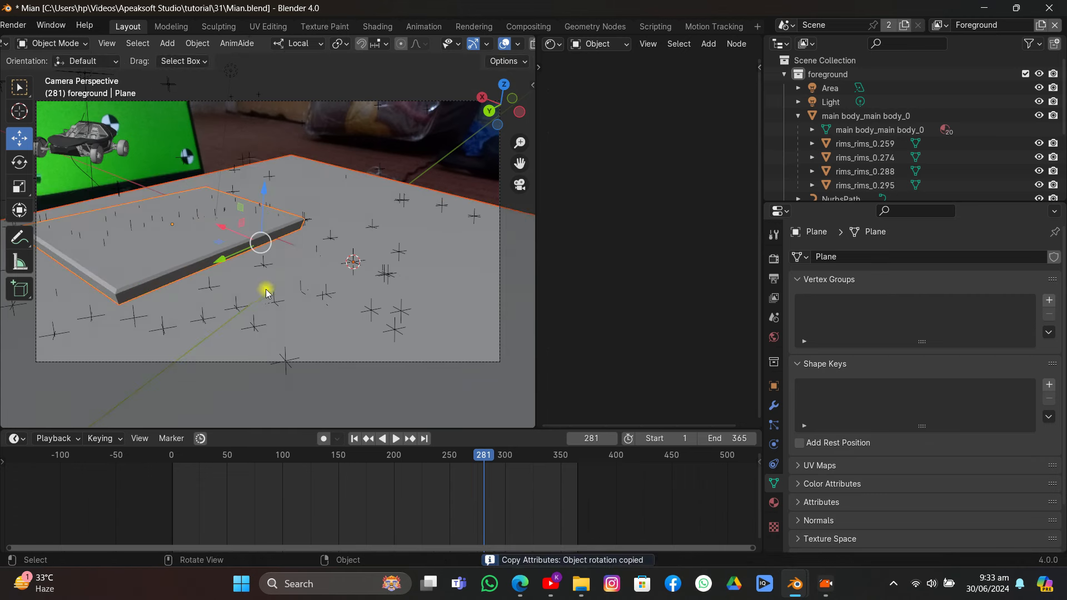
left_click(317, 314)
scroll(326, 311, "down", 2)
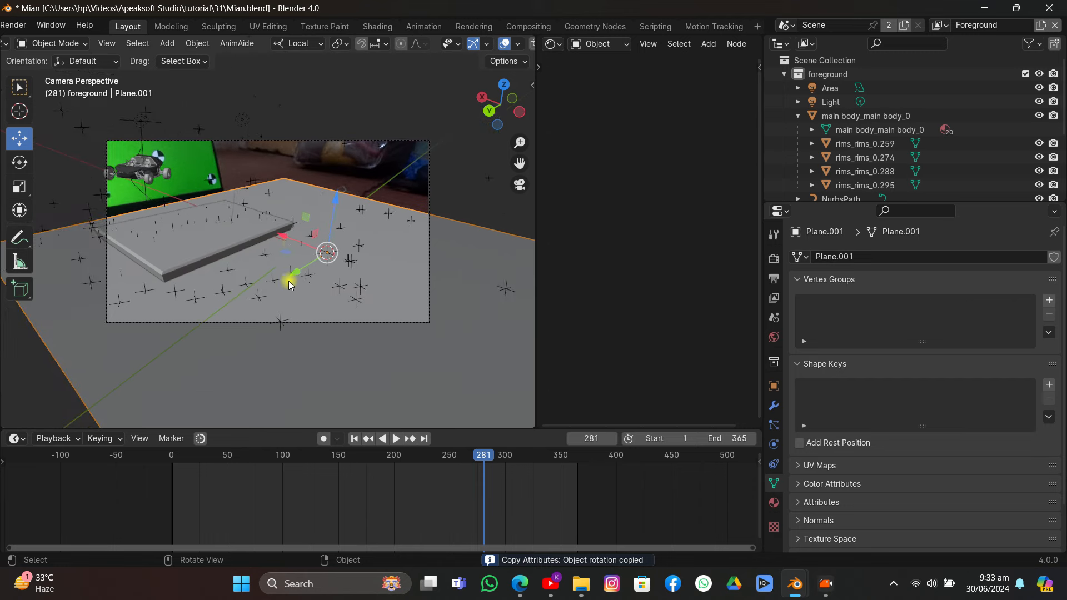
left_click_drag(289, 238, 318, 268)
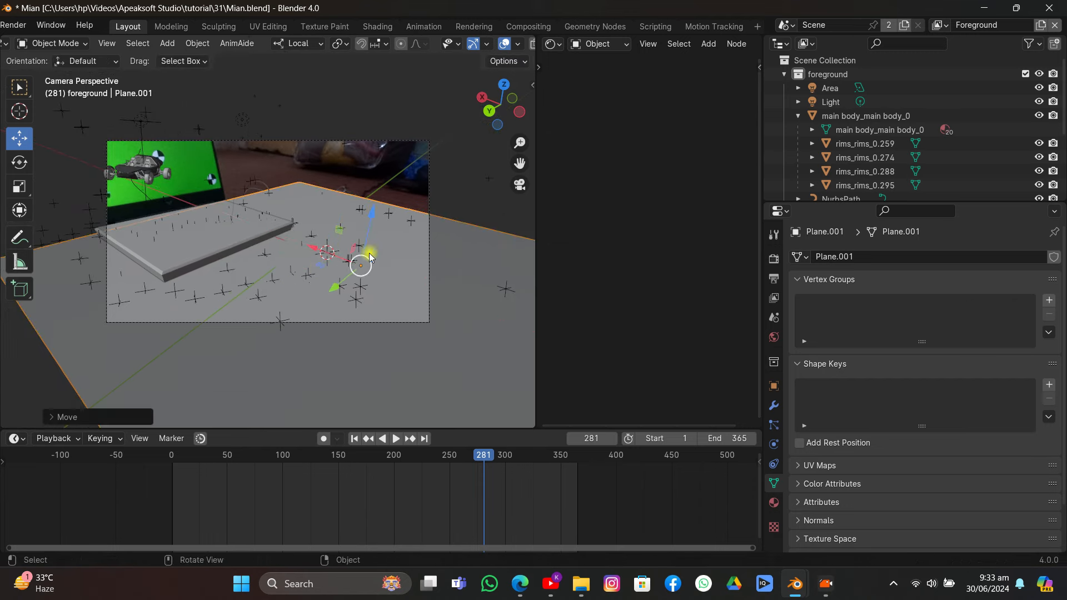
left_click_drag(364, 229, 412, 227)
scroll(363, 265, "up", 2)
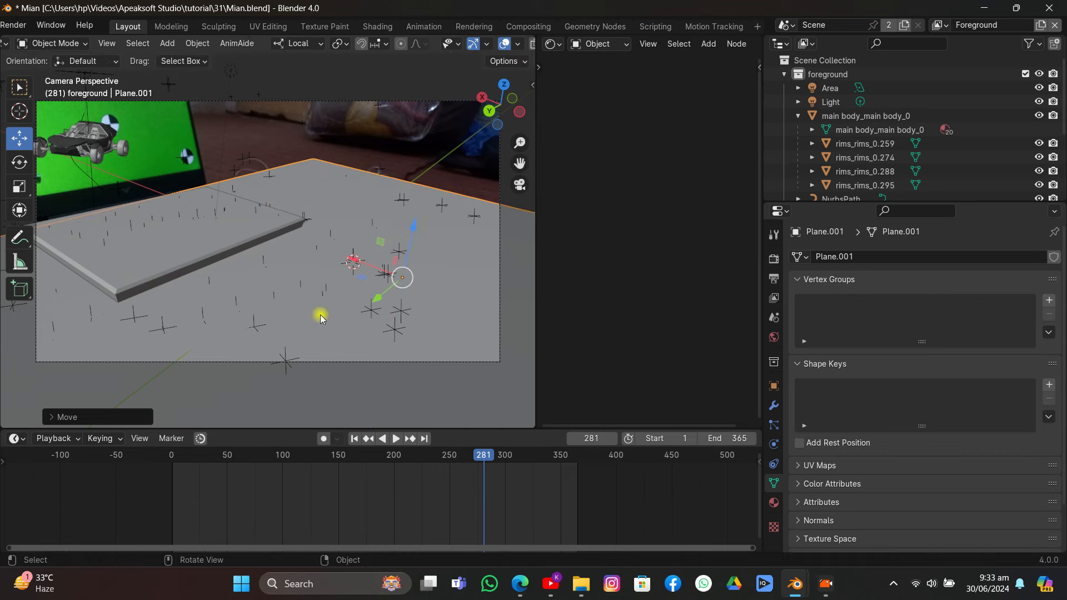
- At frame 142, rotate the floor plane about -1.9° around its local Z axis, and move the playhead to frame 79
left_click_drag(381, 453, 329, 462)
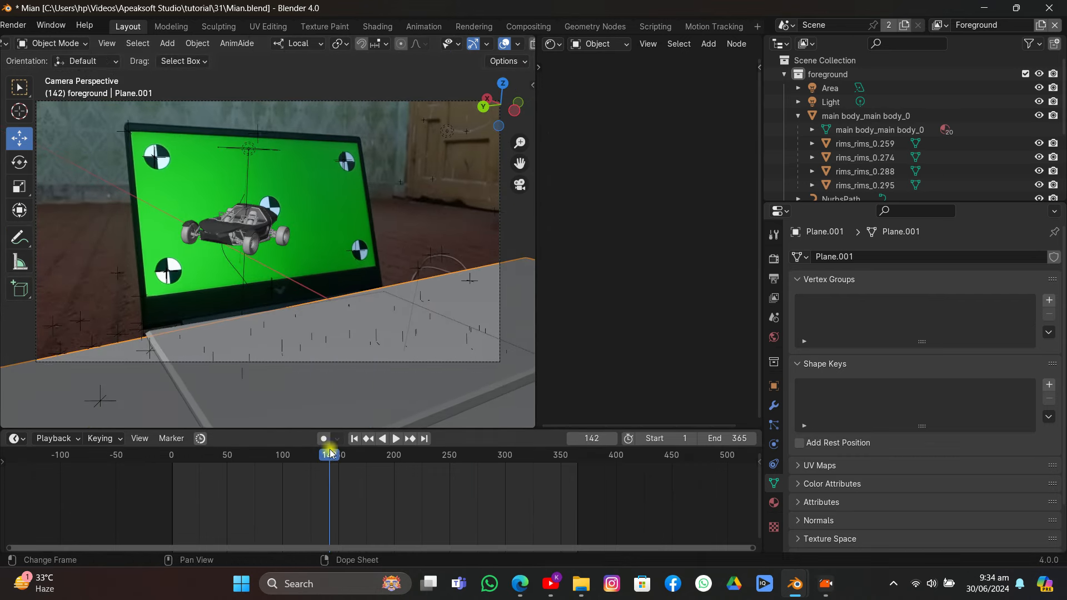
left_click(410, 296)
key("r")
key("z")
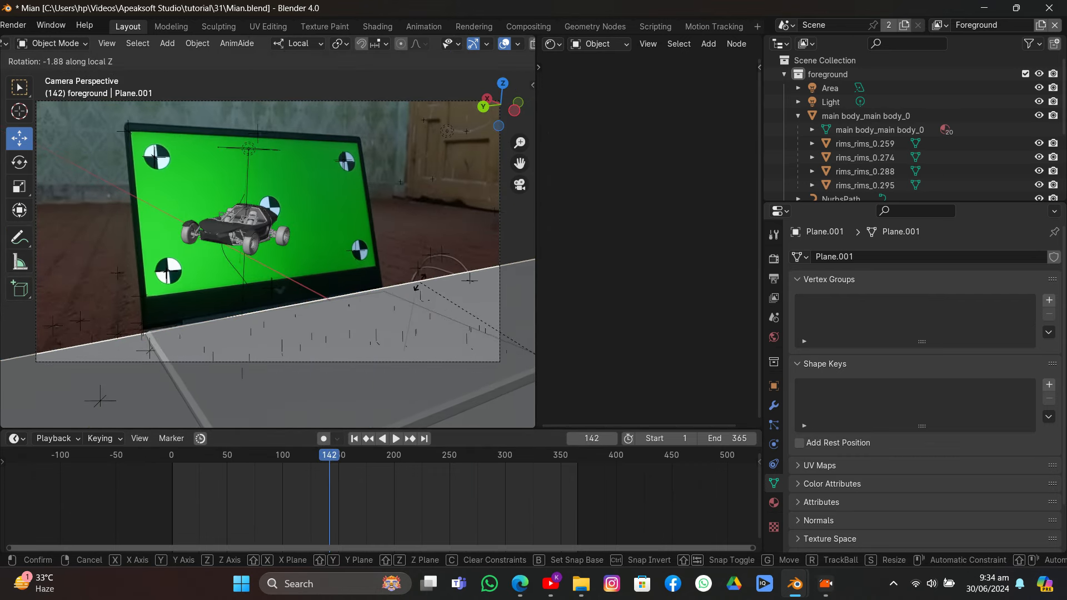
left_click(420, 282)
left_click_drag(315, 462, 258, 468)
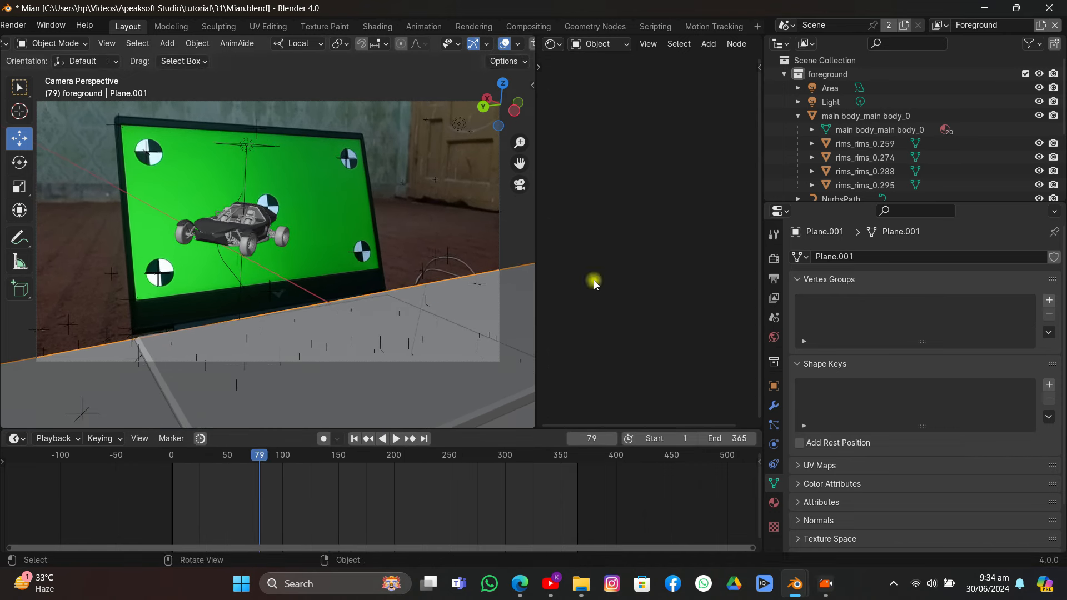
- Unhide the Tracks object, preview it in rendered shading, and hide it again in solid shading
scroll(933, 131, "down", 5)
left_click(1038, 131)
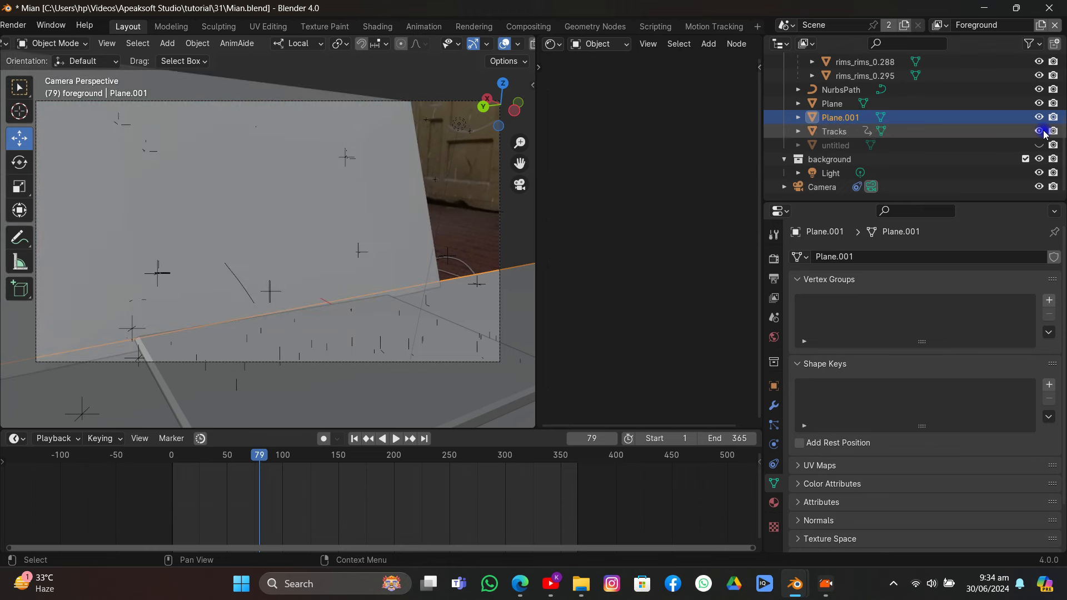
left_click(420, 228)
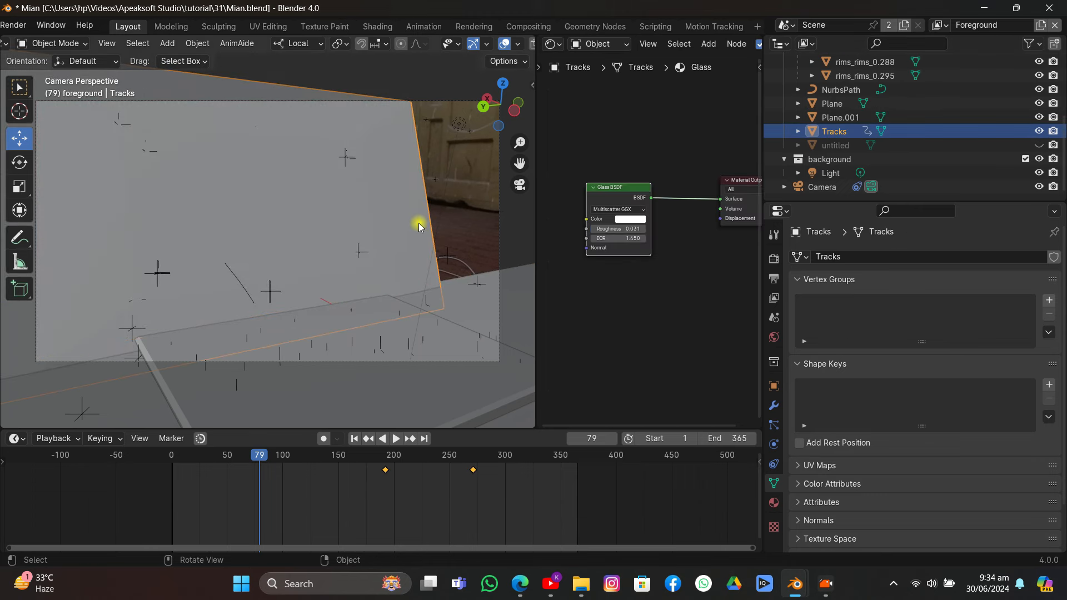
scroll(486, 46, "down", 3)
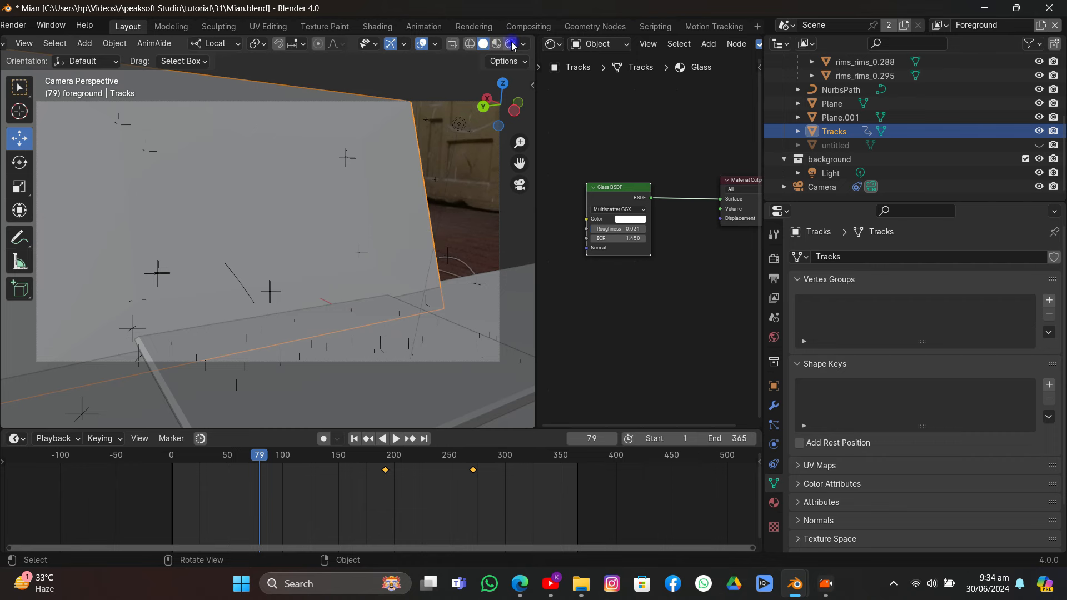
left_click(511, 44)
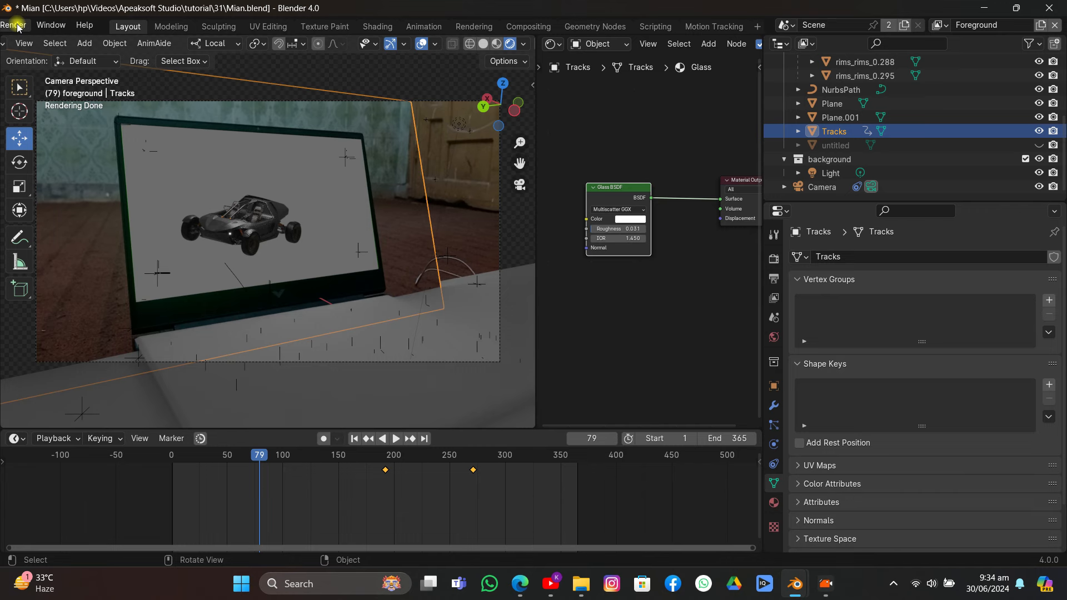
left_click(483, 44)
left_click(1038, 131)
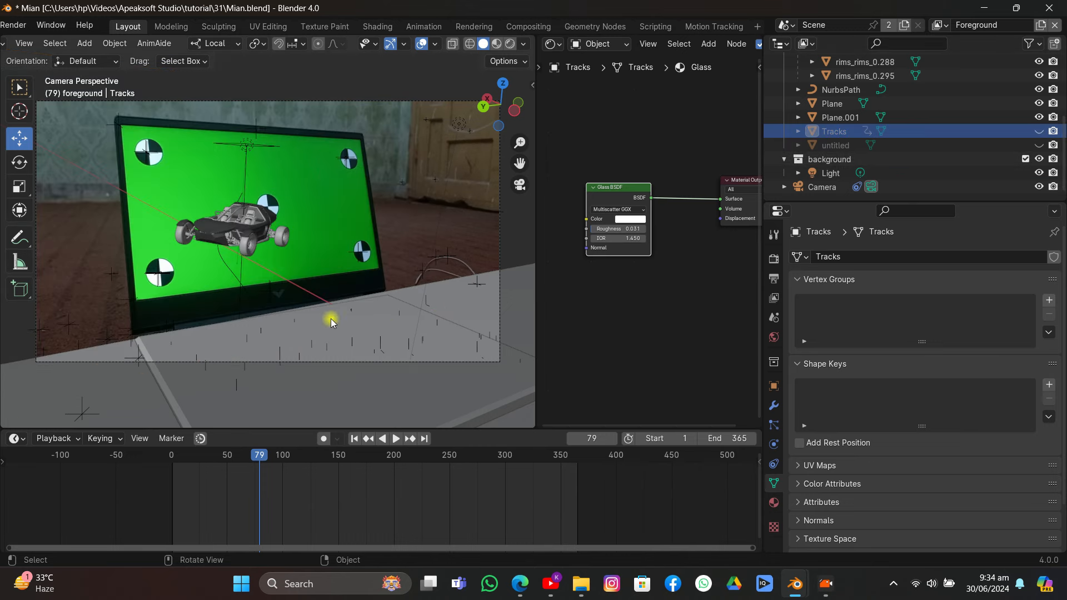
- Extrude the slab's narrow bevel face along the laptop hinge up toward the lower edge of the green screen
left_click(315, 315)
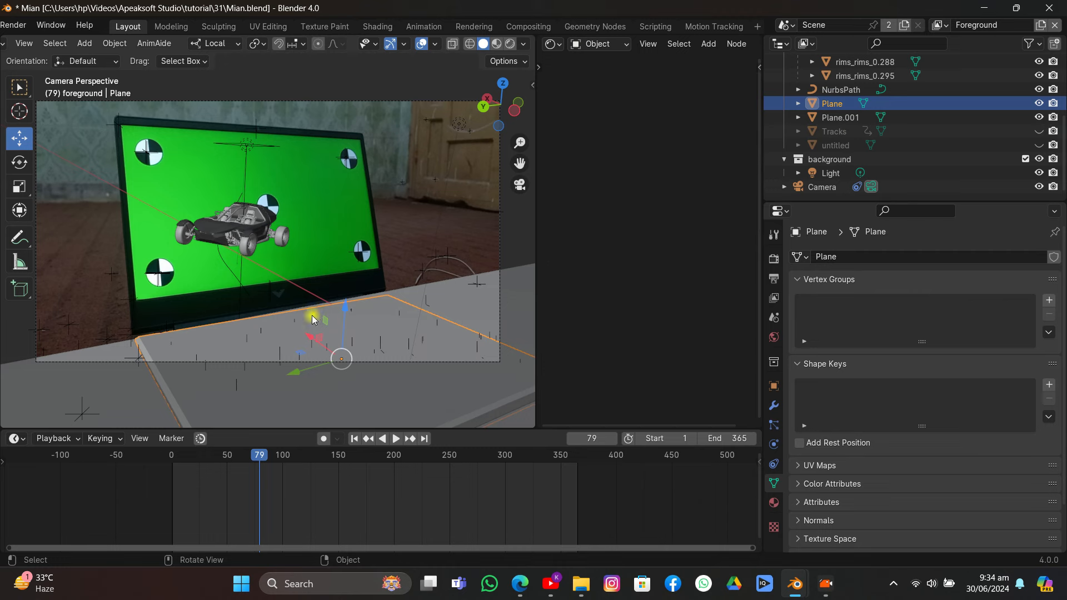
key("Tab")
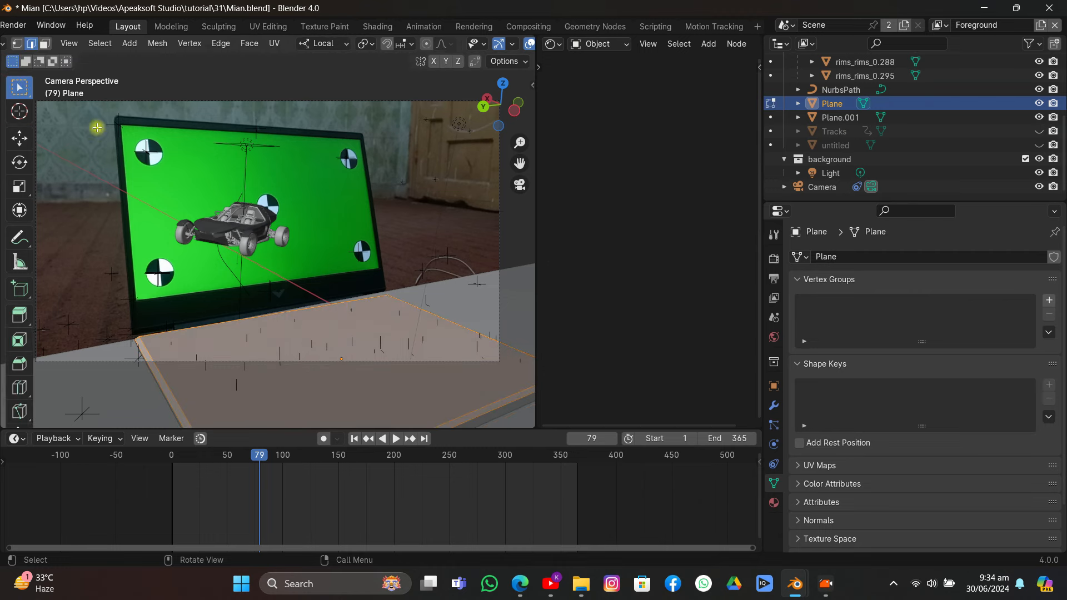
left_click(276, 312)
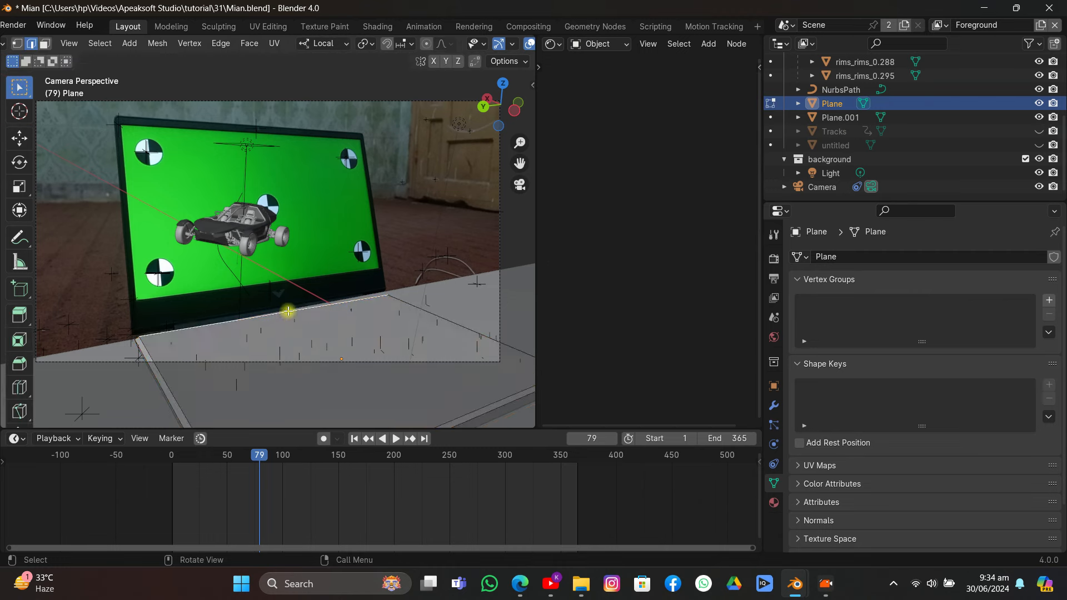
middle_click_drag(292, 312, 399, 261)
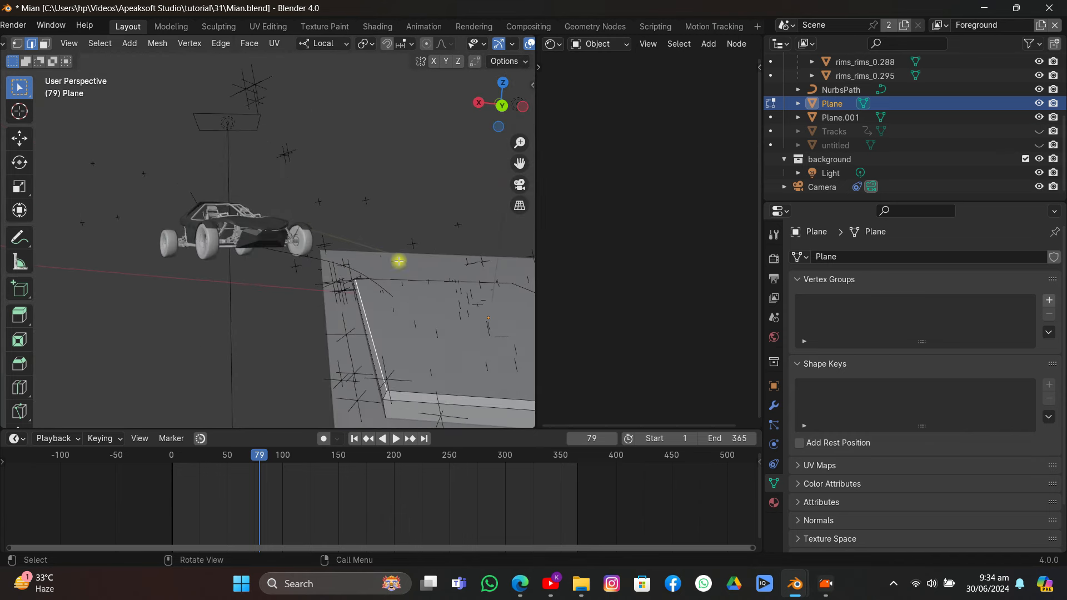
key("3")
left_click(368, 336)
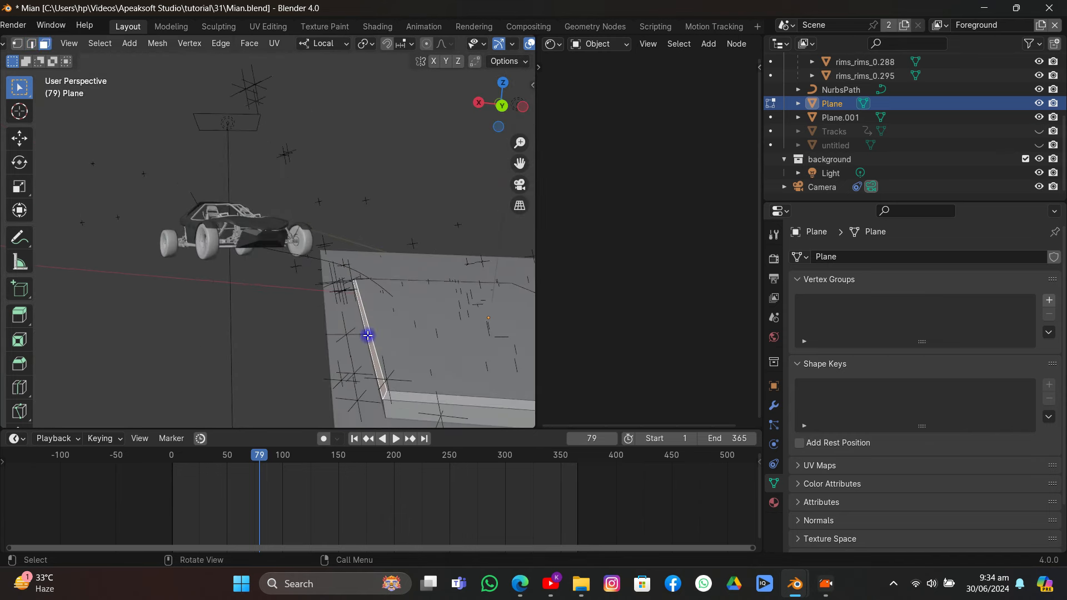
left_click(520, 185)
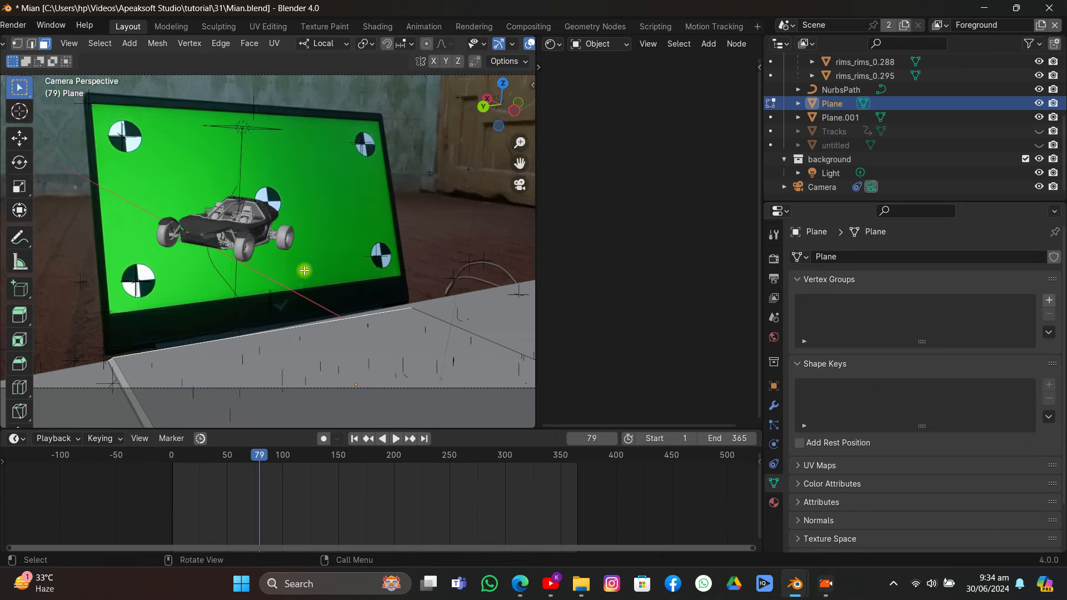
key("e")
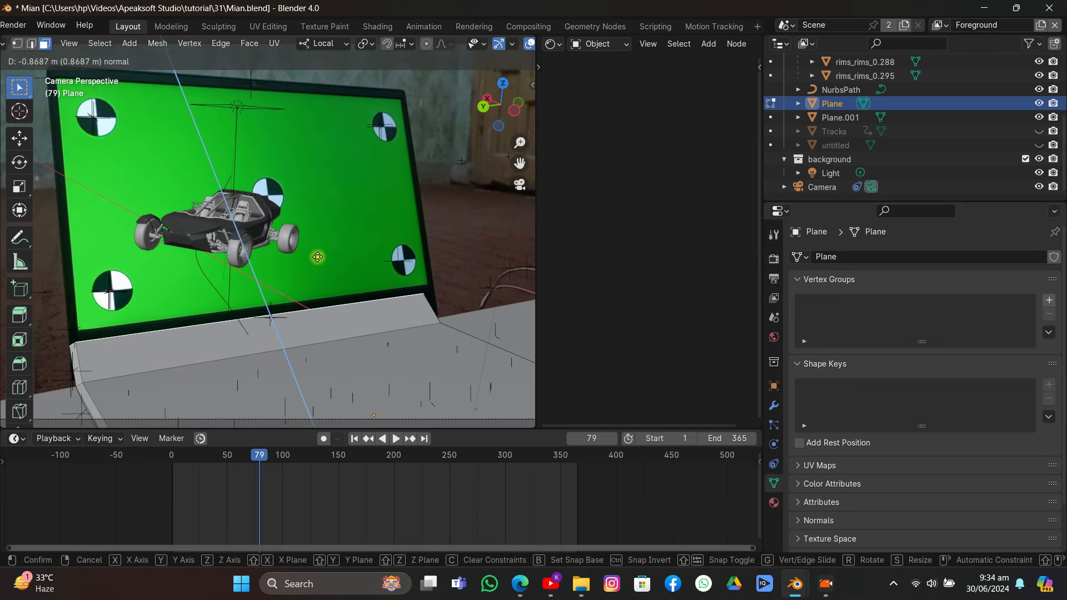
left_click(318, 249)
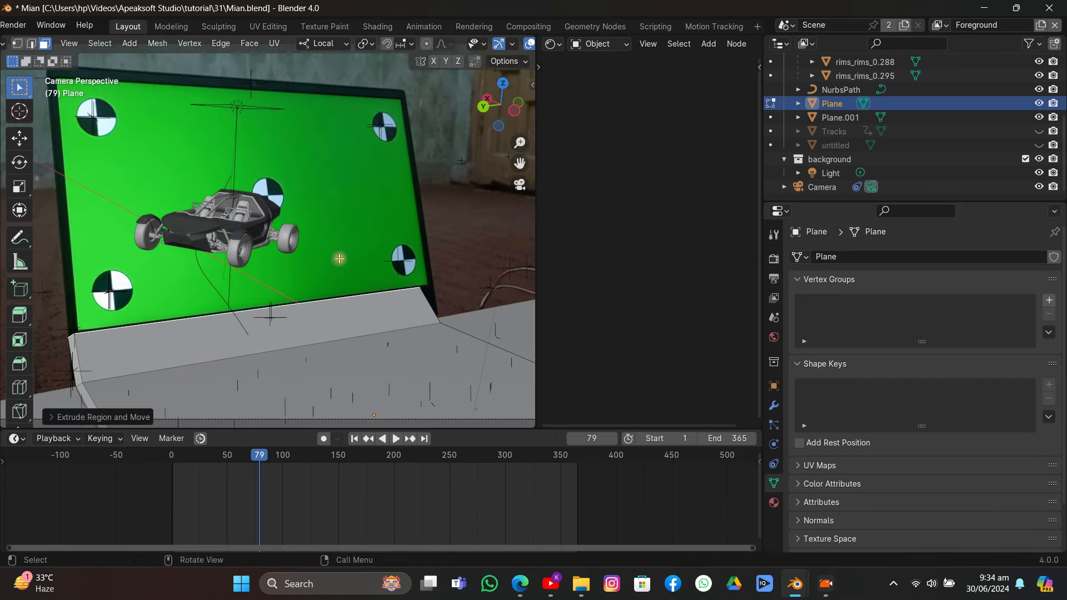
- Move the extruded face about -0.5 m along its local X axis and rotate it to follow the laptop lid's tilt
key("g")
key("x")
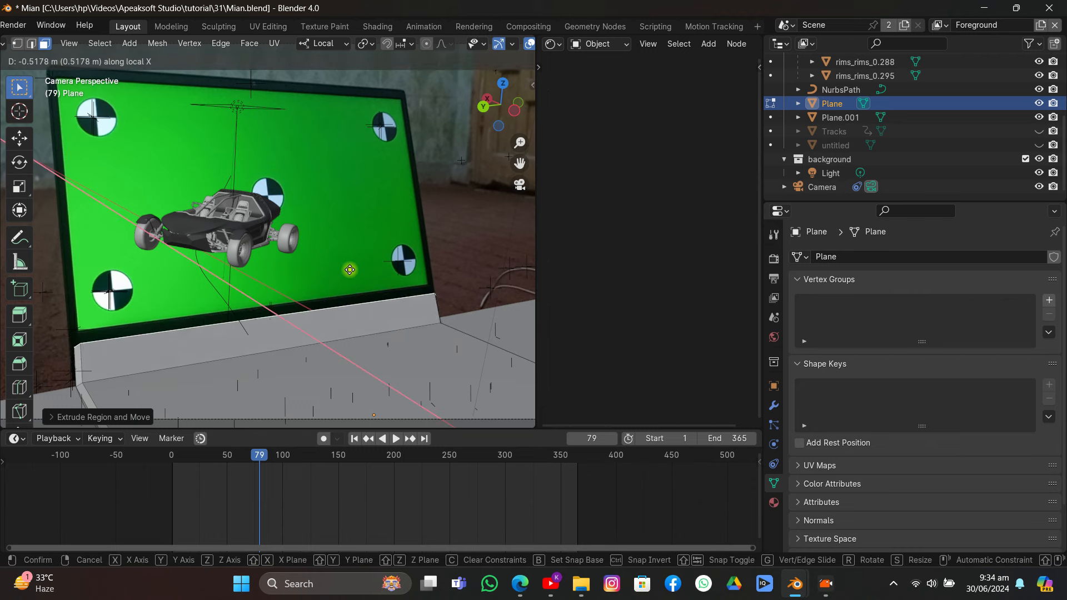
left_click(351, 269)
key("r")
key("y")
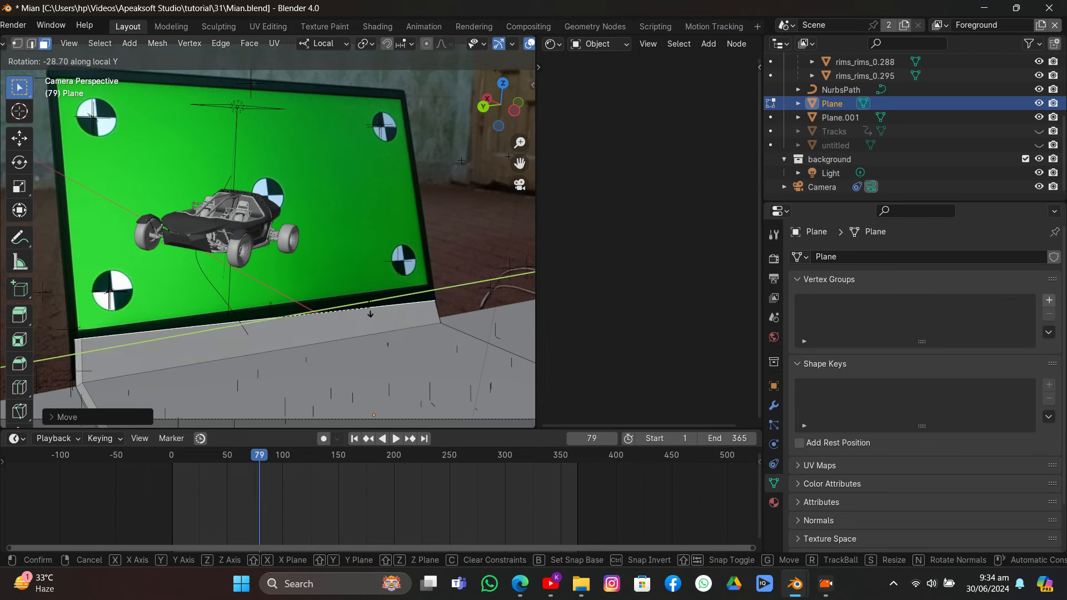
key("r")
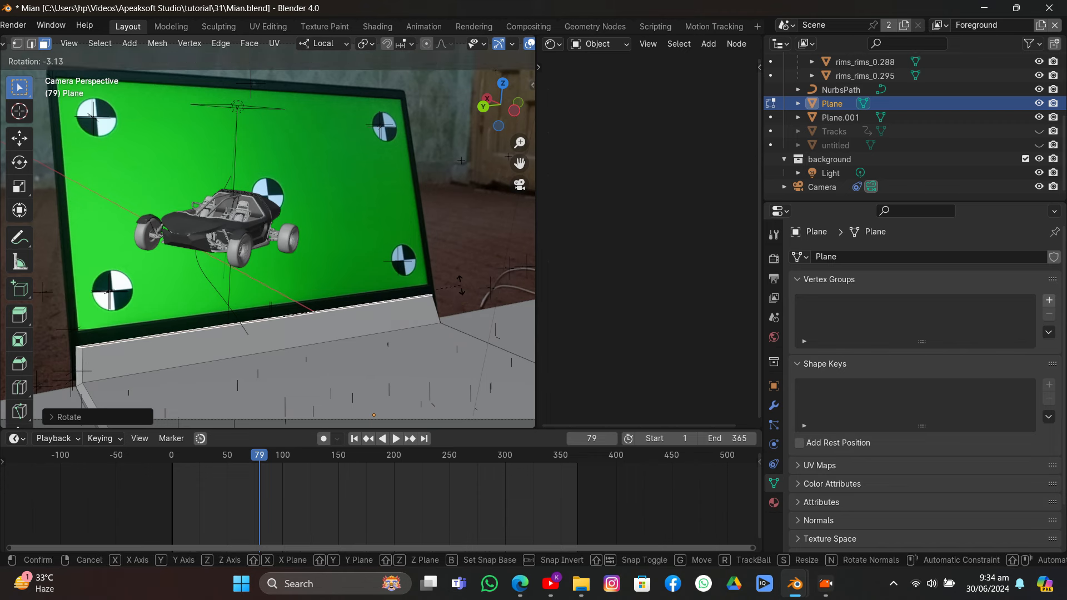
left_click(460, 284)
- Reposition the extruded face freely and along its local X axis to line up with the green screen's lower edge
key("g")
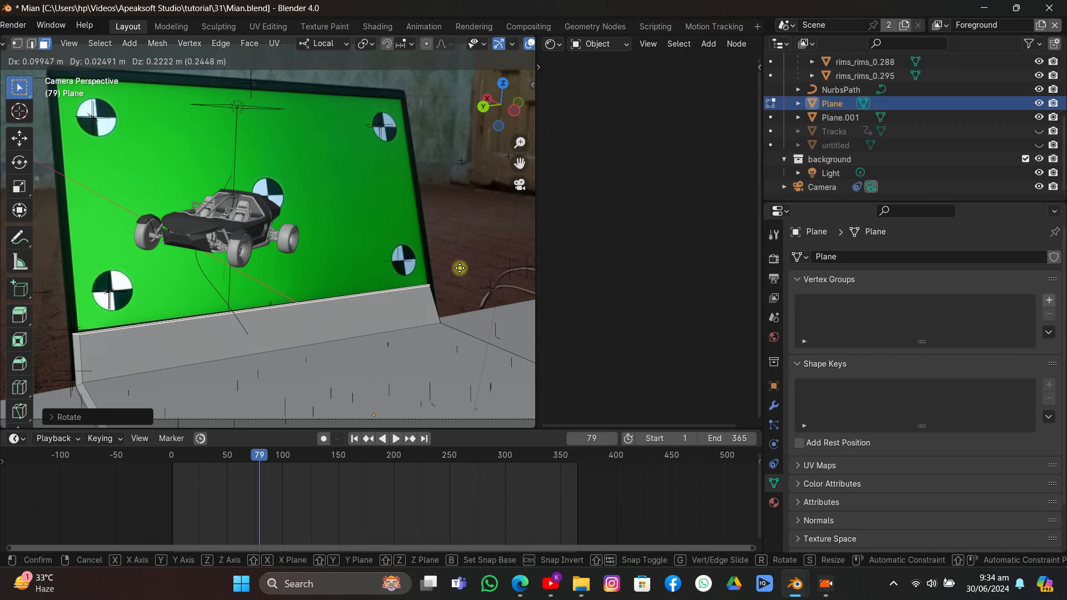
left_click(462, 269)
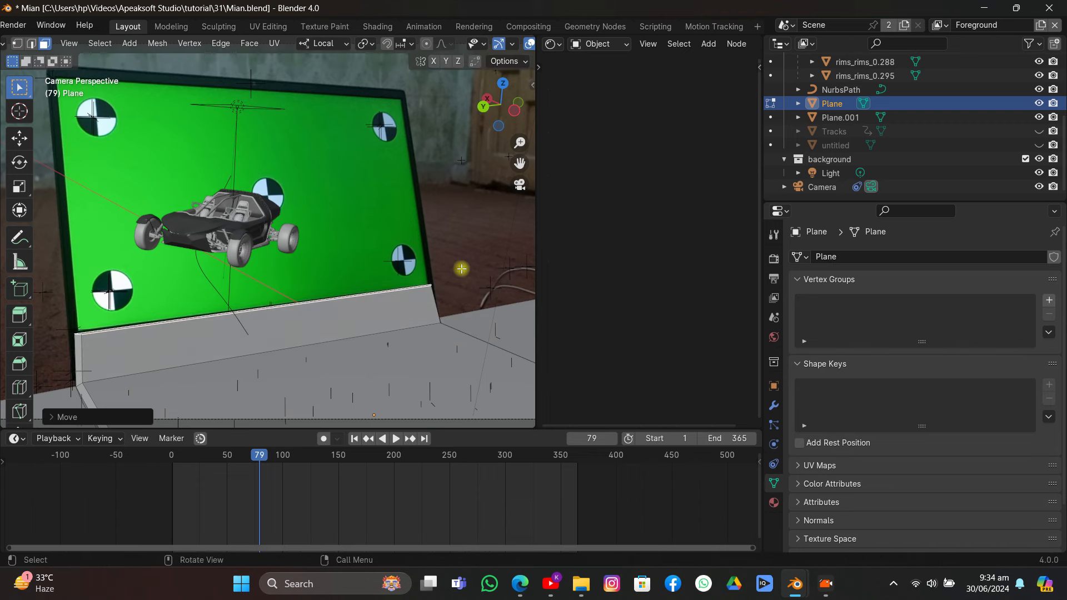
key("g")
key("y")
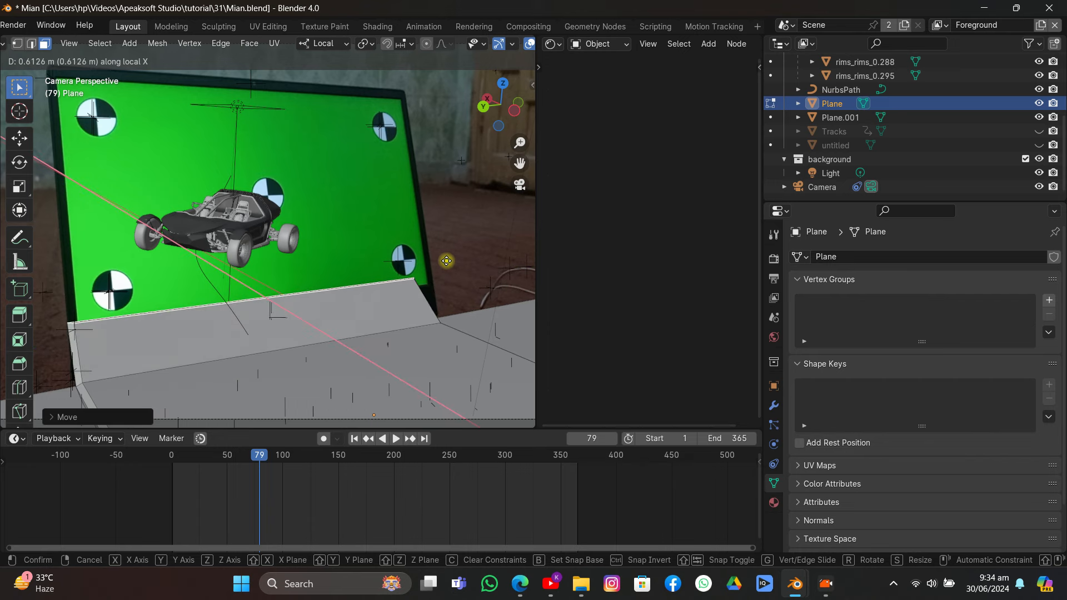
left_click(453, 268)
key("g")
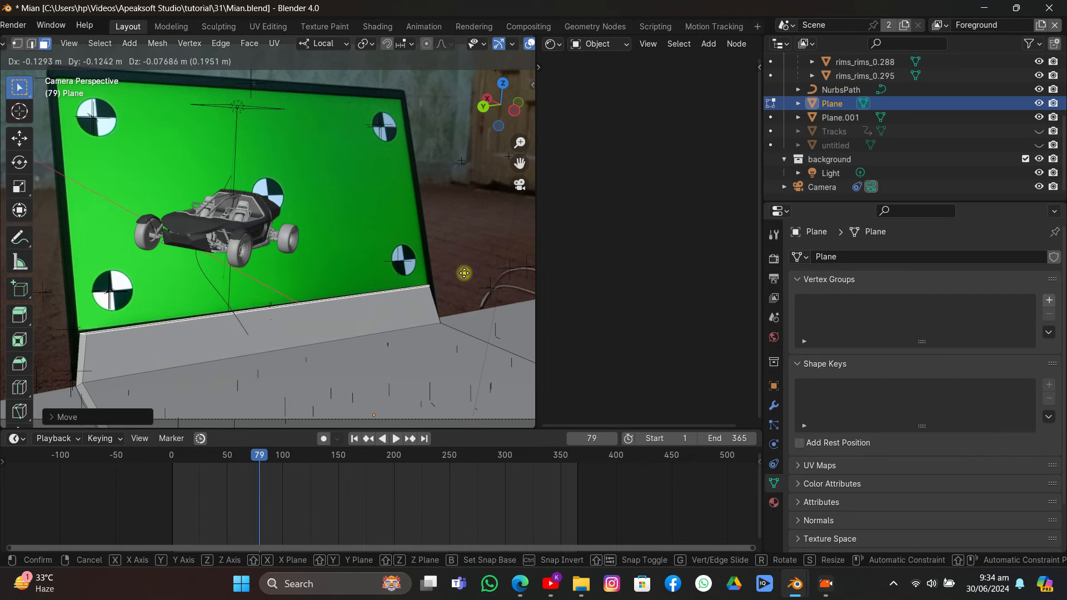
left_click(461, 272)
- Scale the extruded face about 1.01 times along its local Y axis and nudge it to match the screen's width
key("s")
key("y")
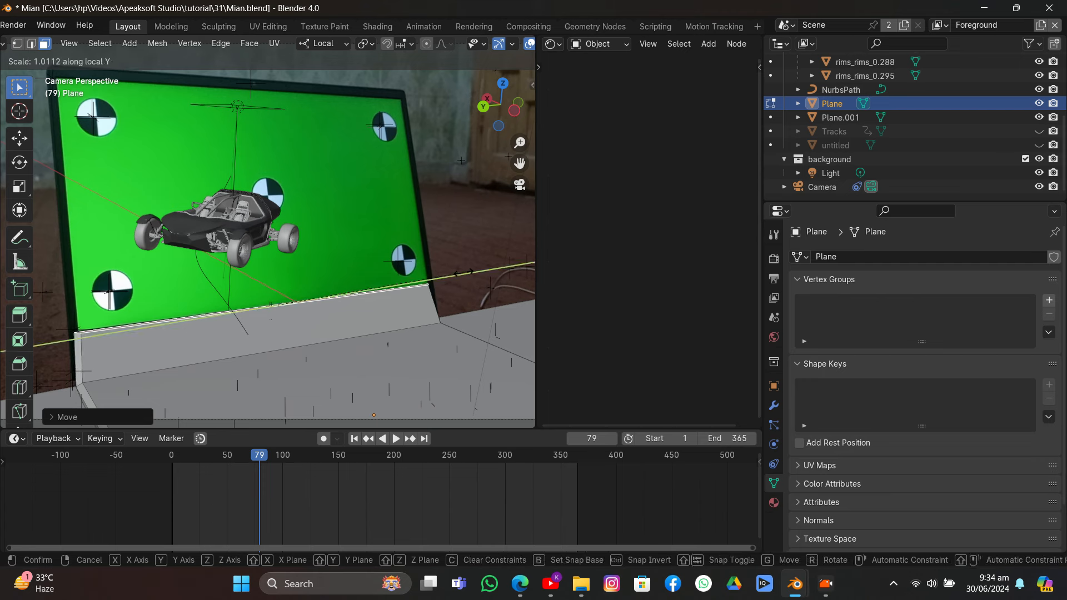
left_click(466, 272)
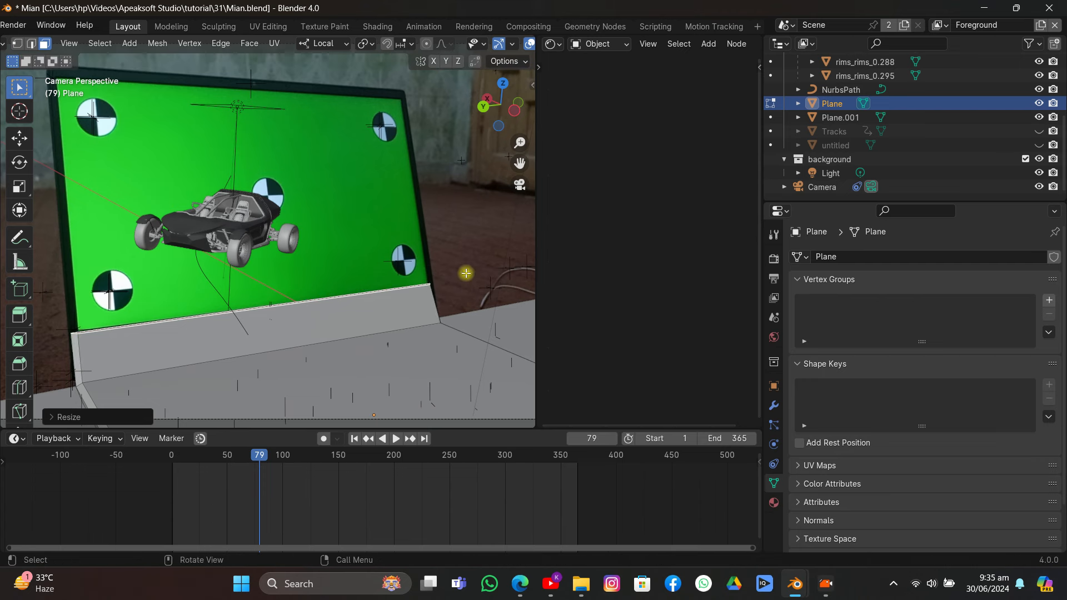
key("g")
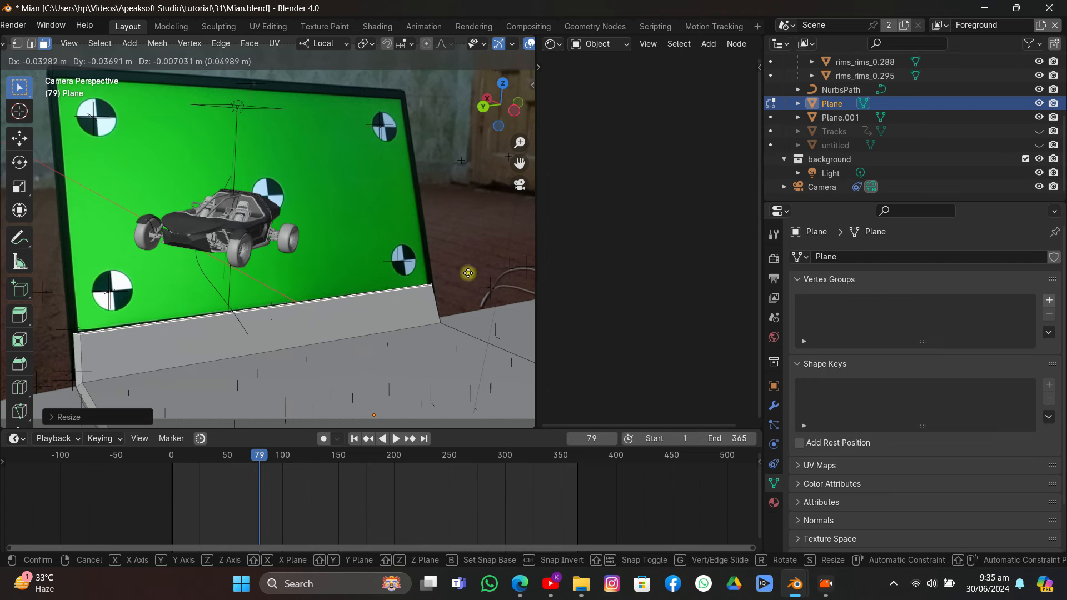
left_click(469, 274)
- Play the animation in Object Mode to check the extended slab against the footage, and save the blend file
key("Tab")
left_click(474, 241)
key("space")
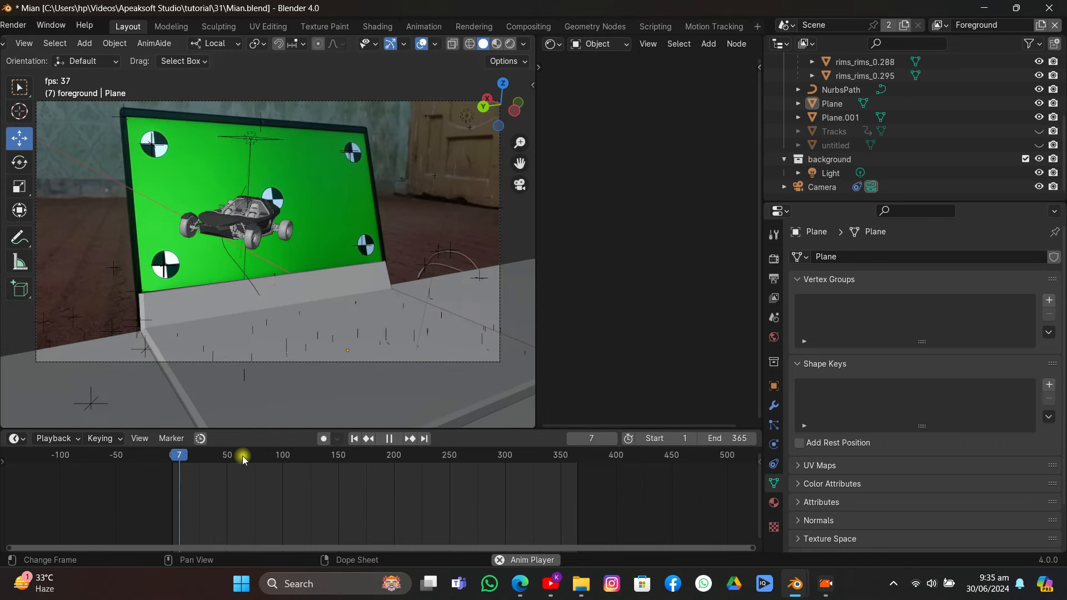
key("space")
key("ctrl+s")
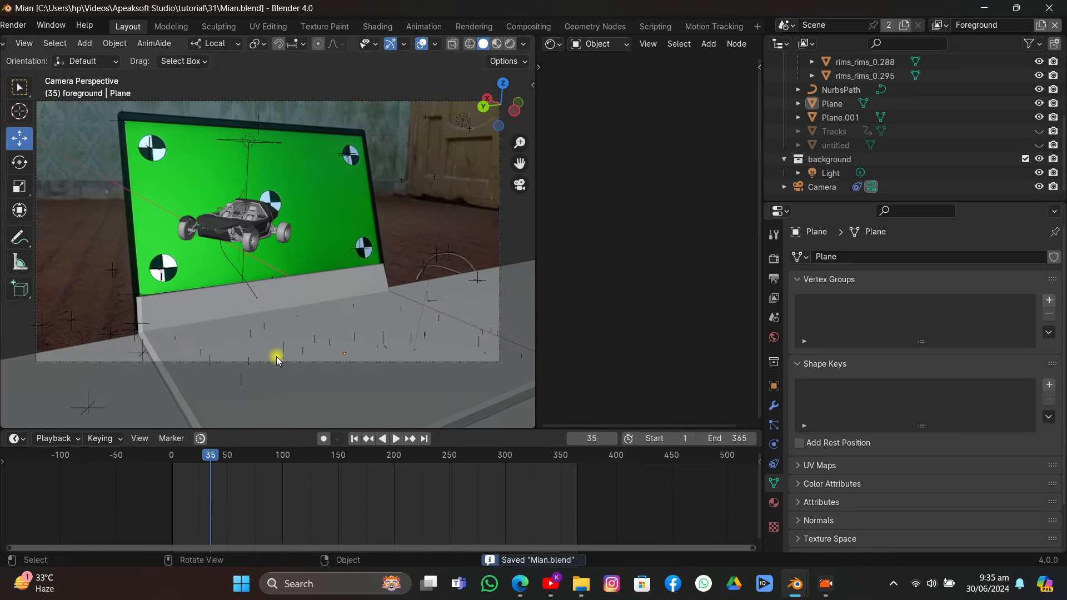
- Switch the viewport to rendered shading and make both the laptop-base plane and the floor plane shadow catchers
left_click(511, 44)
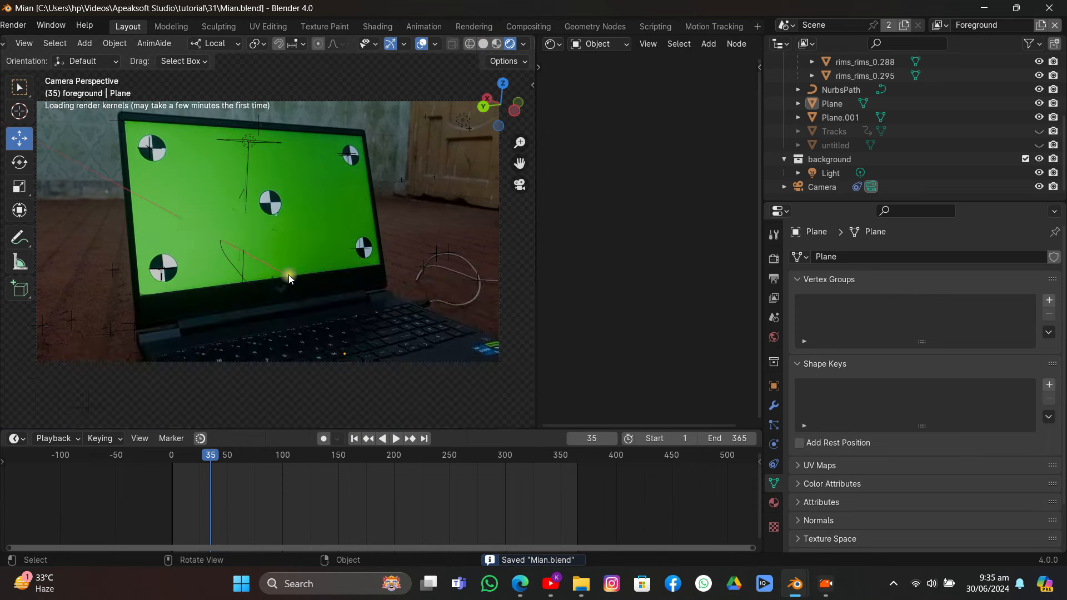
left_click(267, 307)
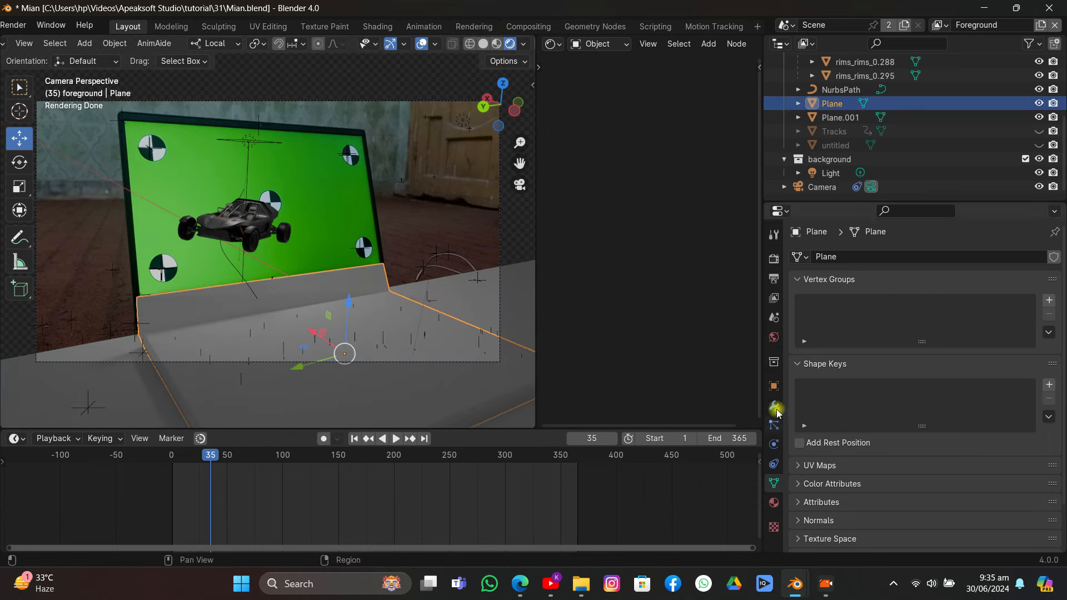
left_click(773, 388)
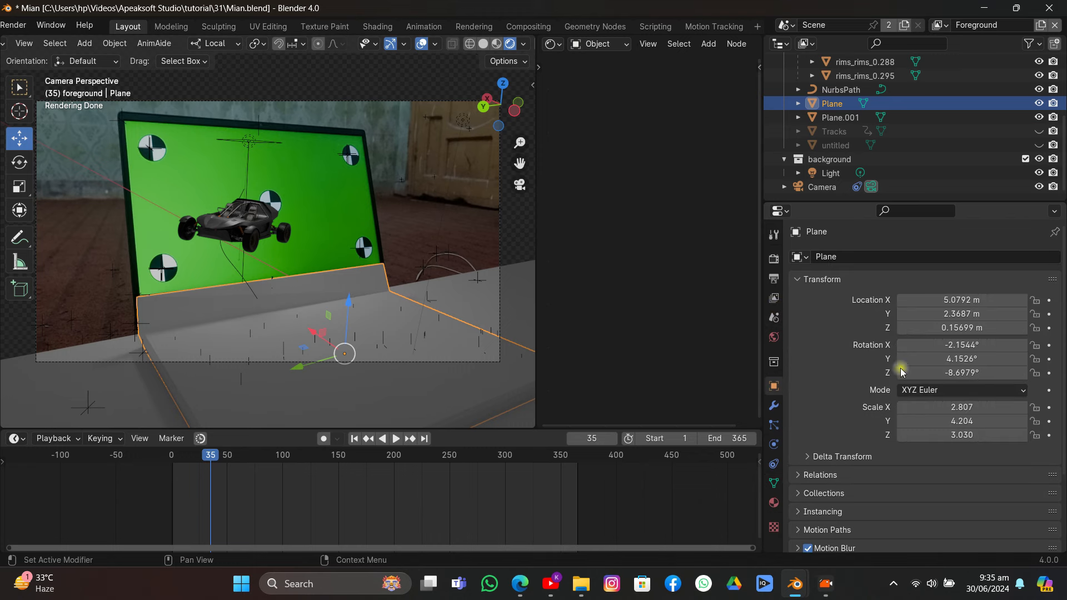
scroll(906, 364, "down", 4)
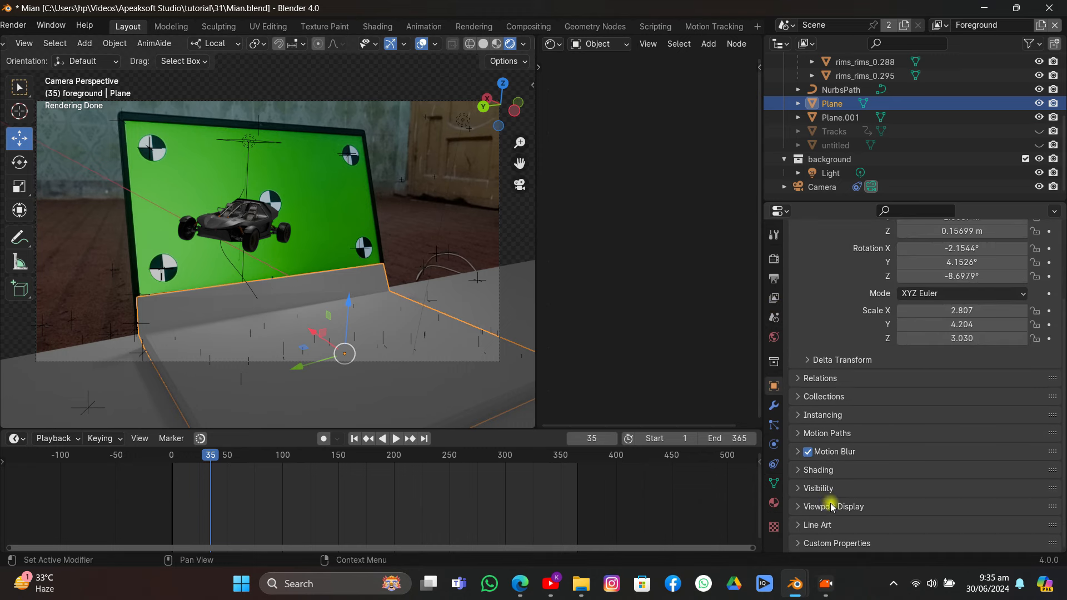
left_click(811, 470)
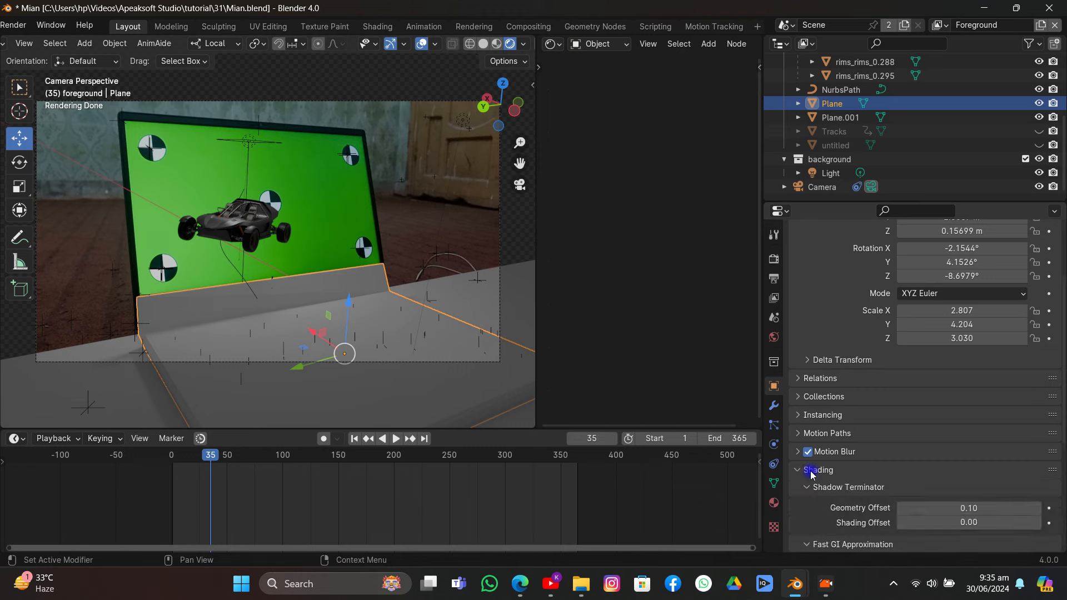
left_click(811, 470)
left_click(818, 488)
scroll(873, 438, "down", 5)
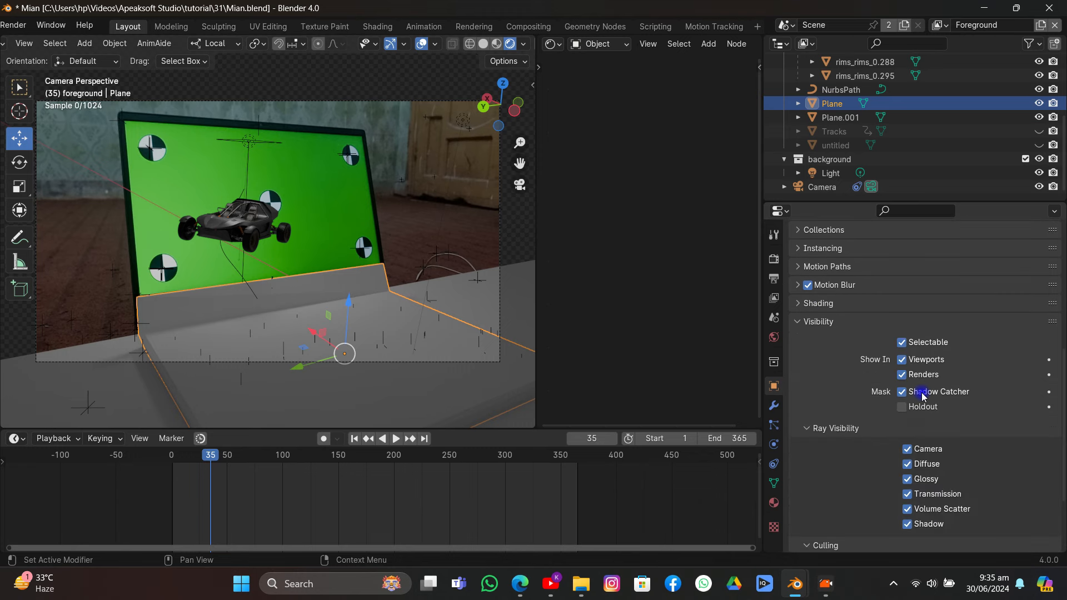
left_click(480, 303)
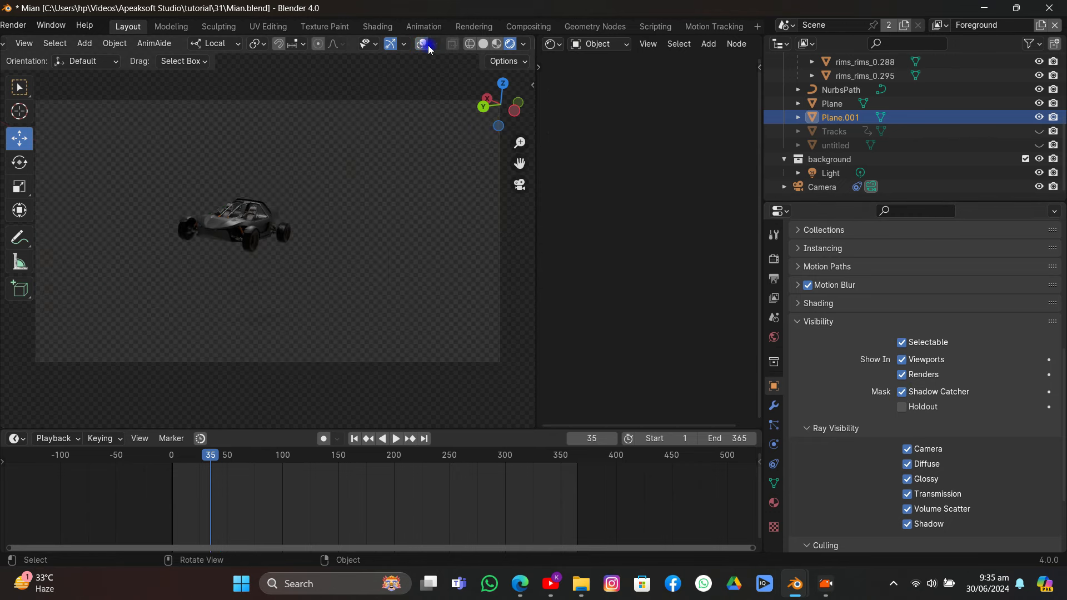
left_click(429, 159)
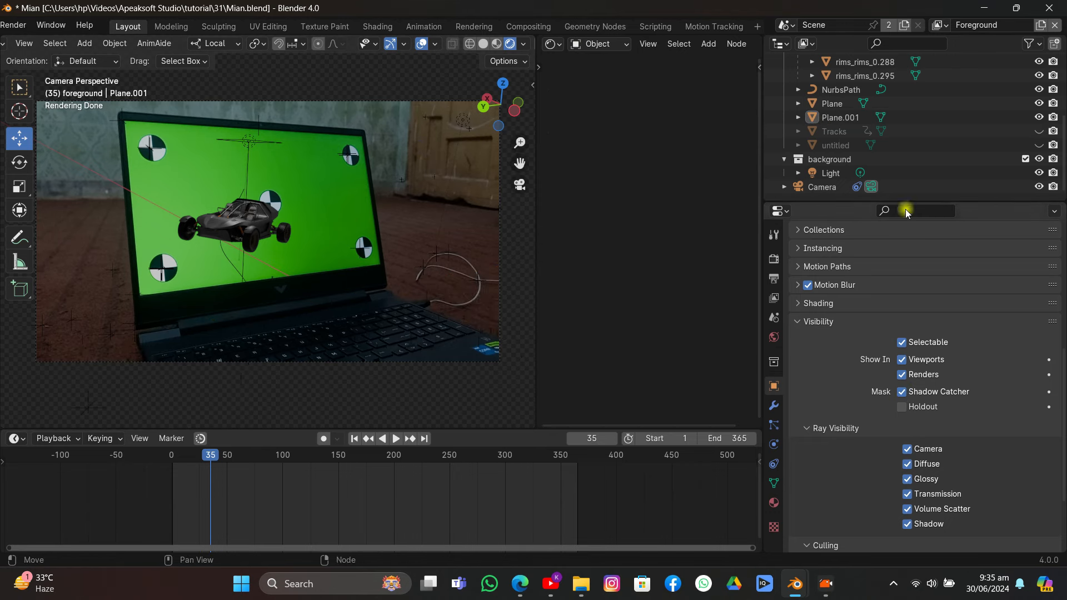
- Unhide the Tracks and untitled objects in the viewport and save the blend file
left_click(1038, 131)
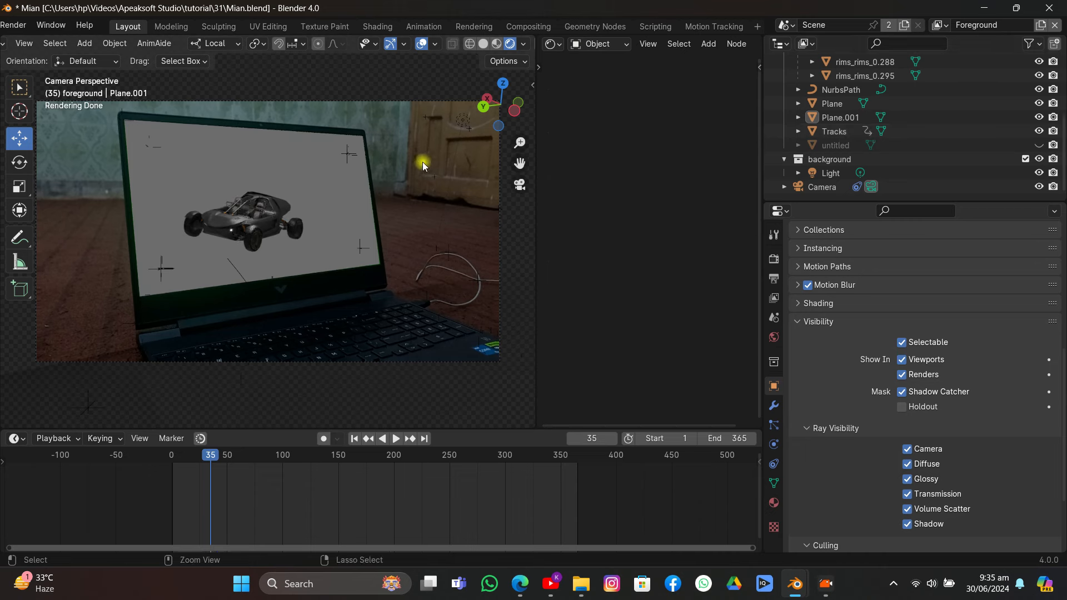
key("ctrl+s")
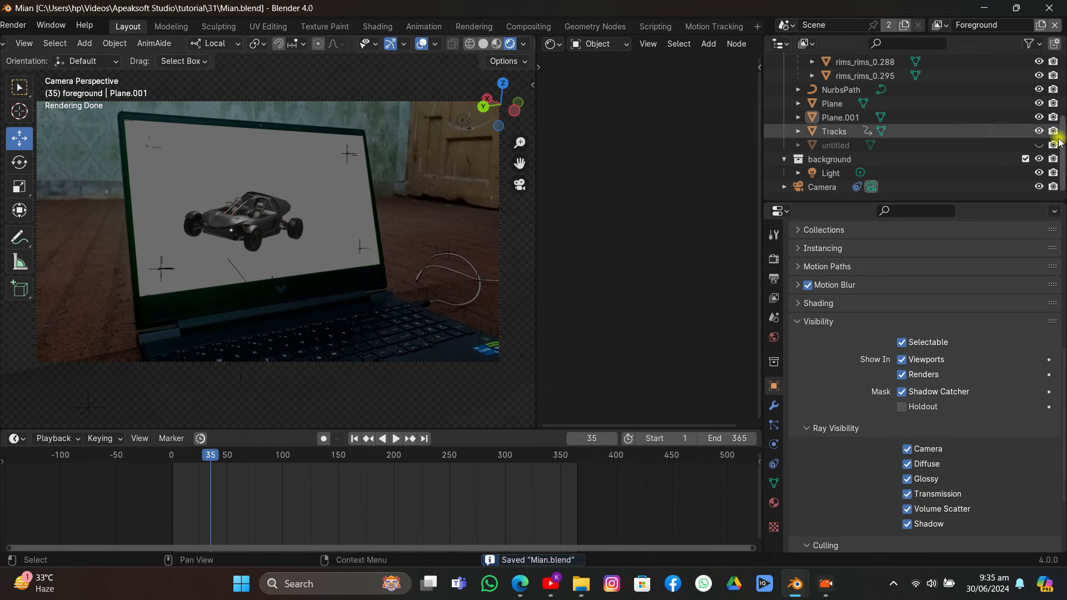
left_click(1039, 145)
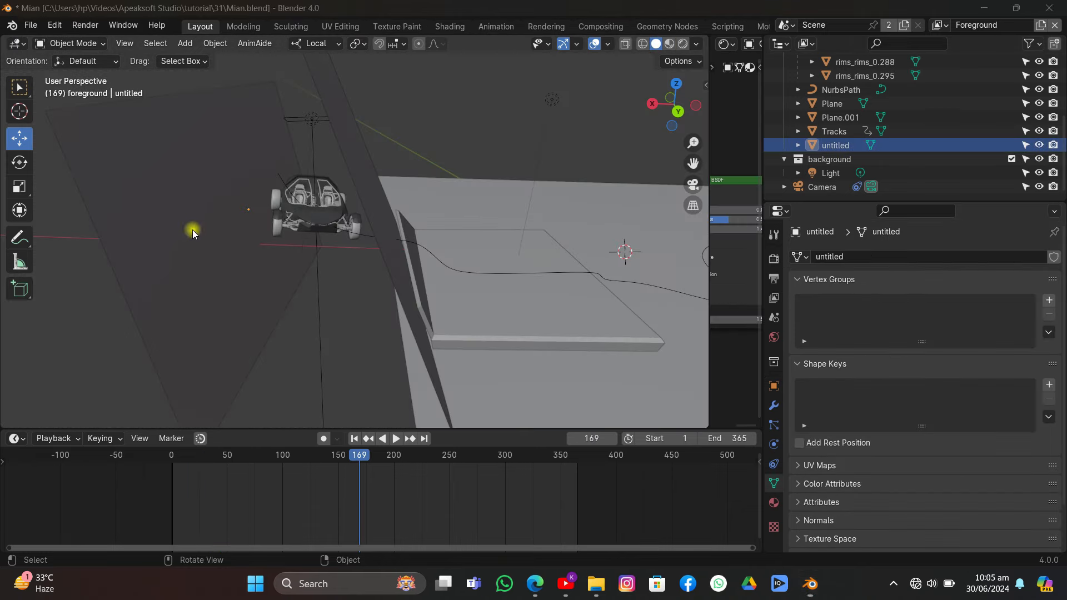
- Hide the untitled plane again, select the car's main body and move the playhead to frame 160
left_click(218, 236)
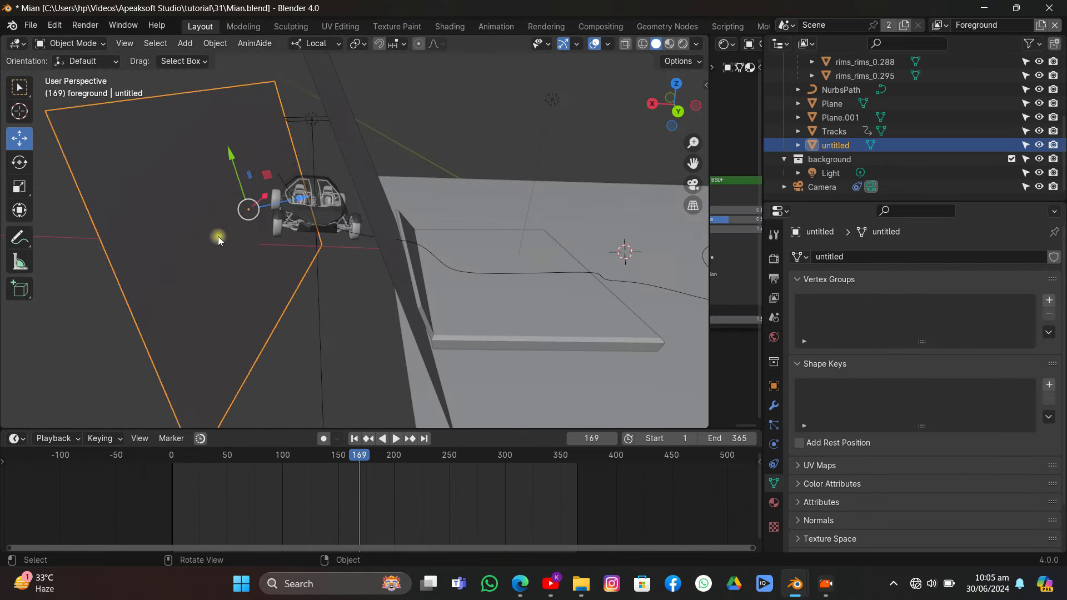
middle_click_drag(218, 236, 248, 258)
left_click(1039, 145)
middle_click_drag(496, 241, 358, 271)
left_click(358, 271)
left_click(355, 459)
key("space")
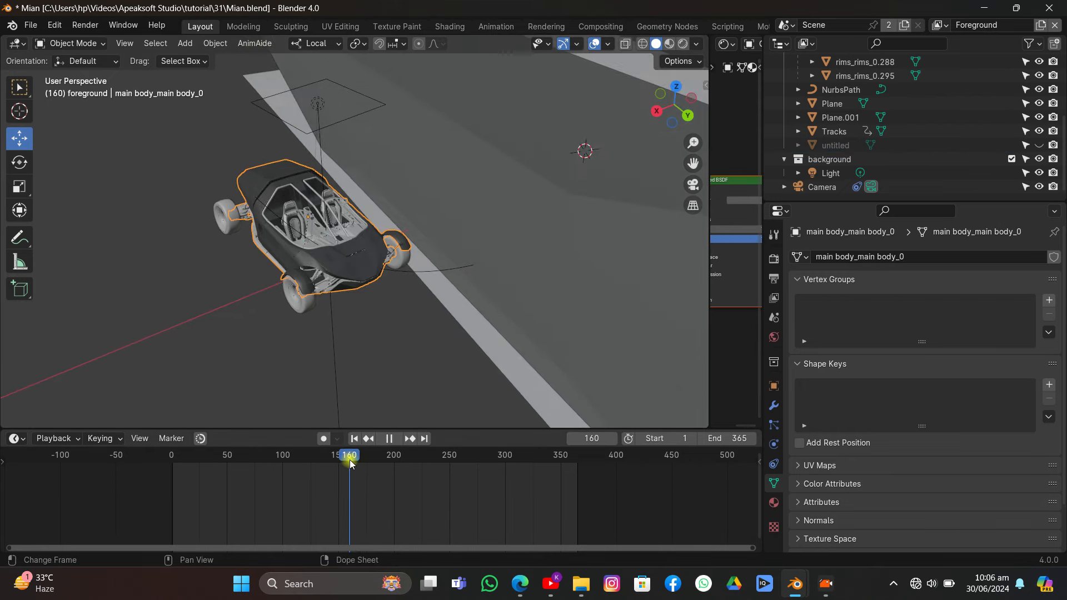
key("space")
- Select both front wheels of the car and insert a rotation keyframe for them at frame 160
middle_click_drag(342, 400, 389, 311)
scroll(858, 147, "up", 4)
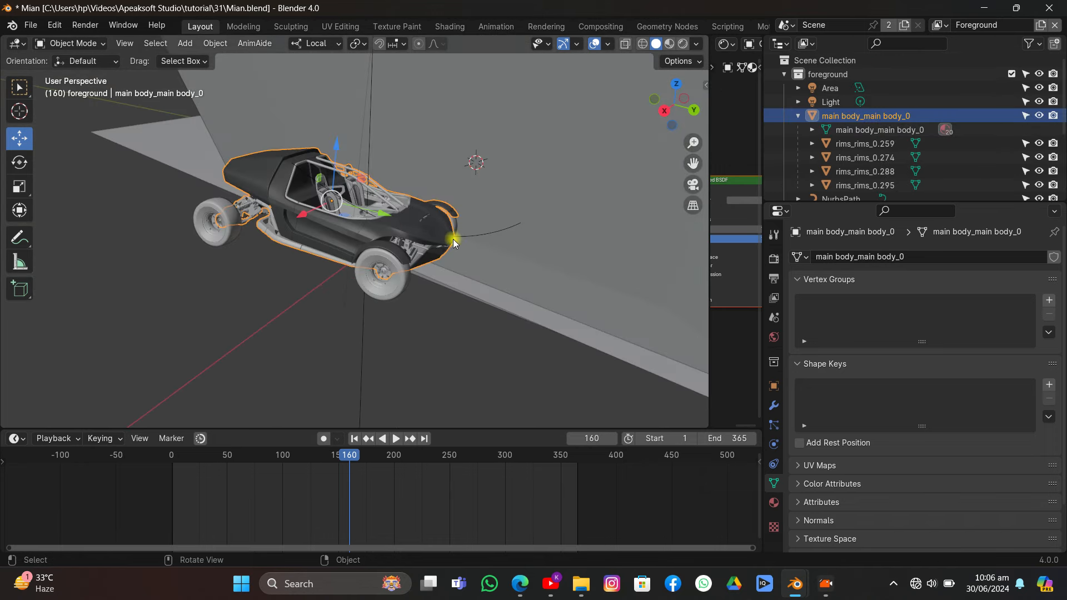
middle_click_drag(452, 239, 286, 303)
left_click(404, 251)
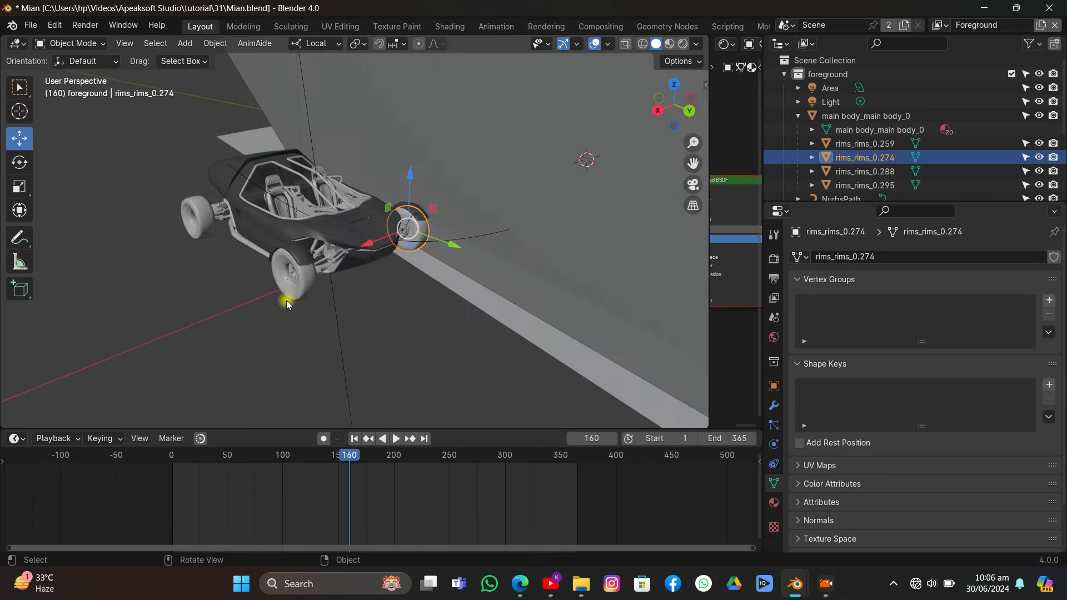
left_click(287, 298, "shift")
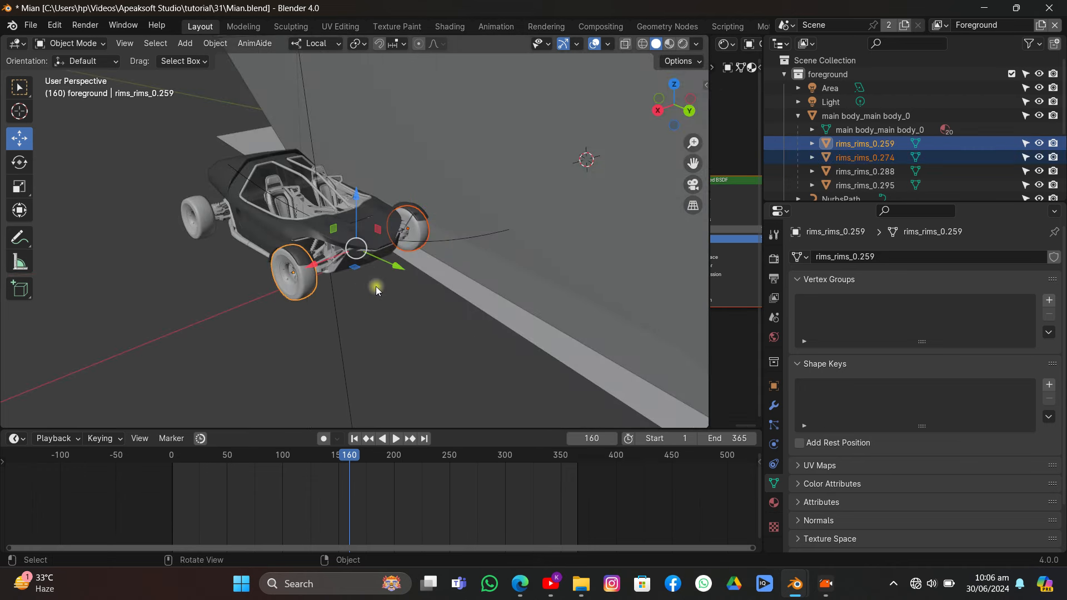
key("i")
left_click(428, 283)
- Move the playhead to frame 185 and set the transform pivot point to Individual Origins
key("space")
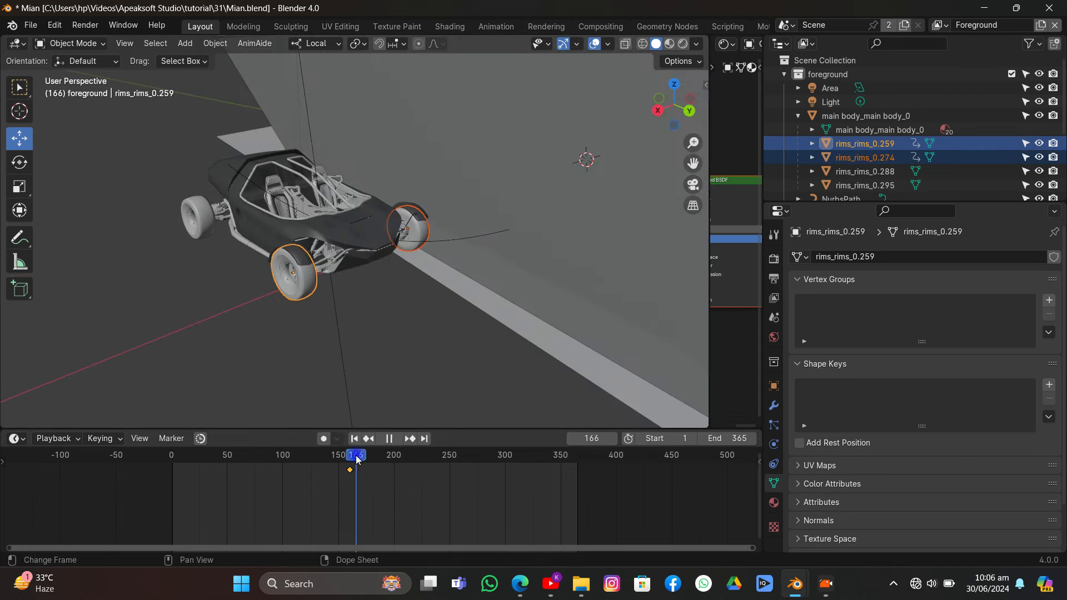
left_click_drag(356, 459, 378, 480)
key("space")
key("s")
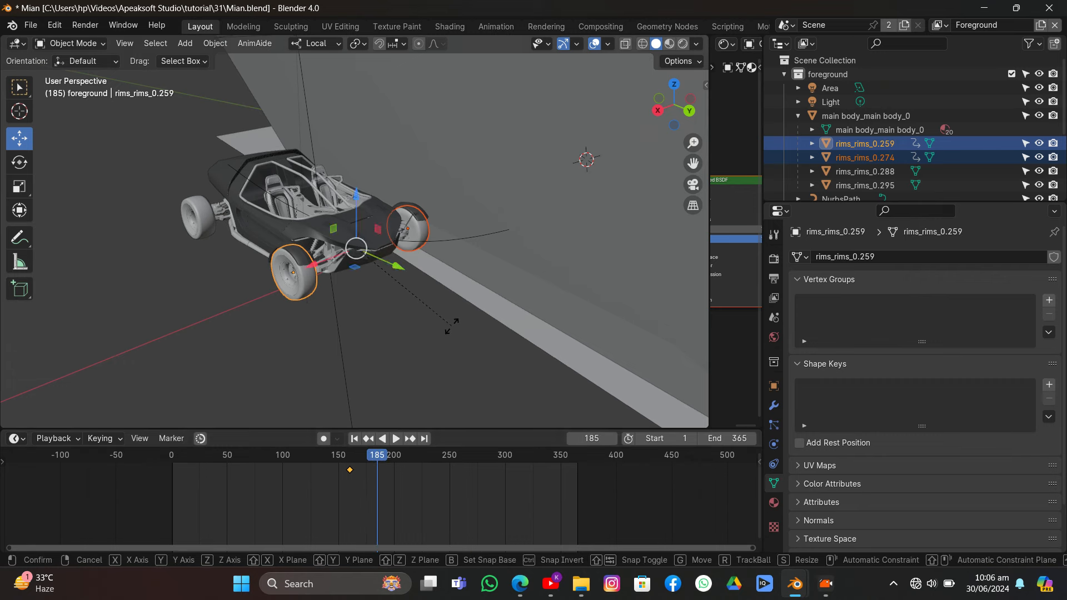
key("Escape")
left_click(353, 45)
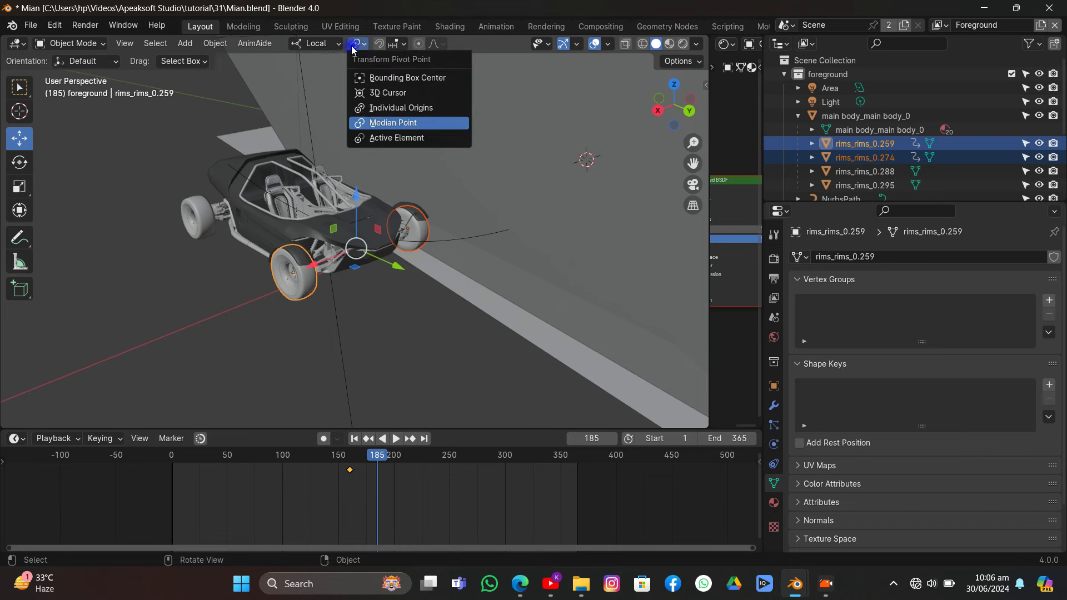
left_click(371, 115)
- Rotate both front wheels about their local Z axes to steer them, and insert a Rotation keyframe at frame 185
key("r")
key("z")
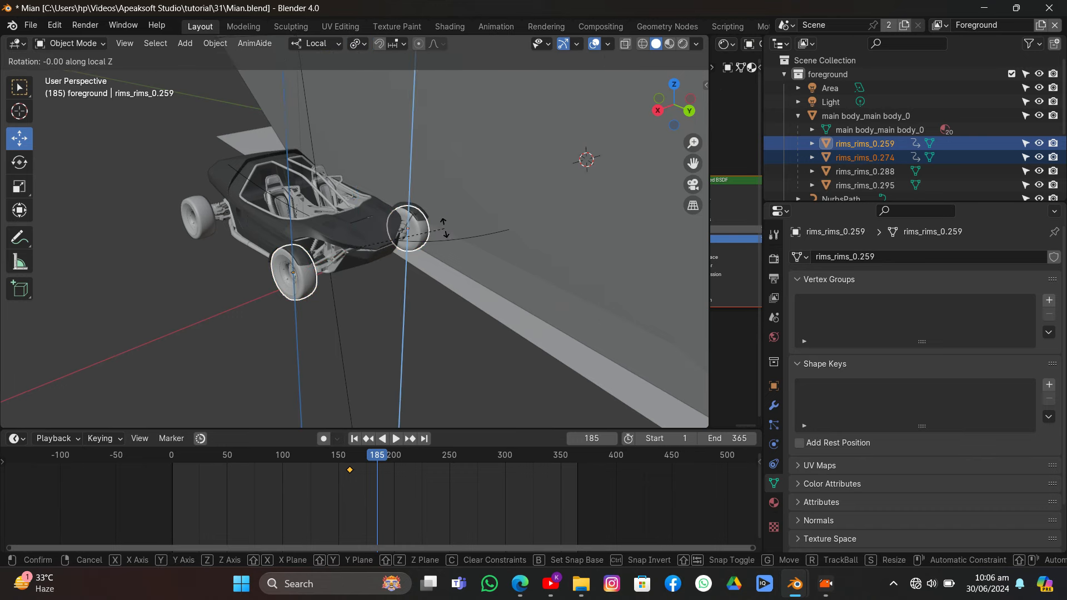
left_click(442, 178)
middle_click_drag(422, 180, 362, 148)
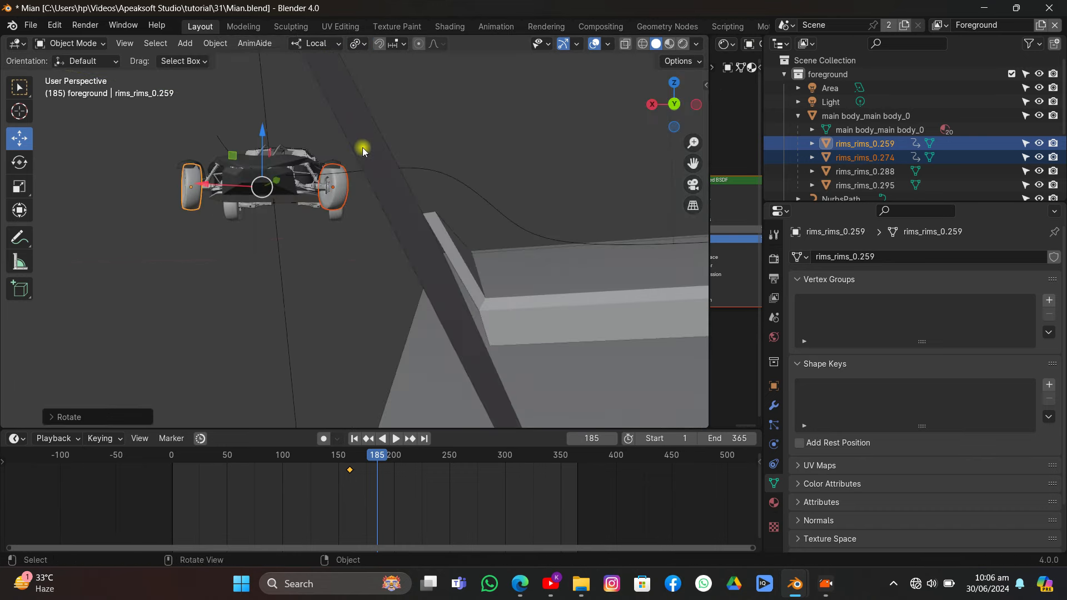
right_click(363, 148)
left_click(575, 298)
key("i")
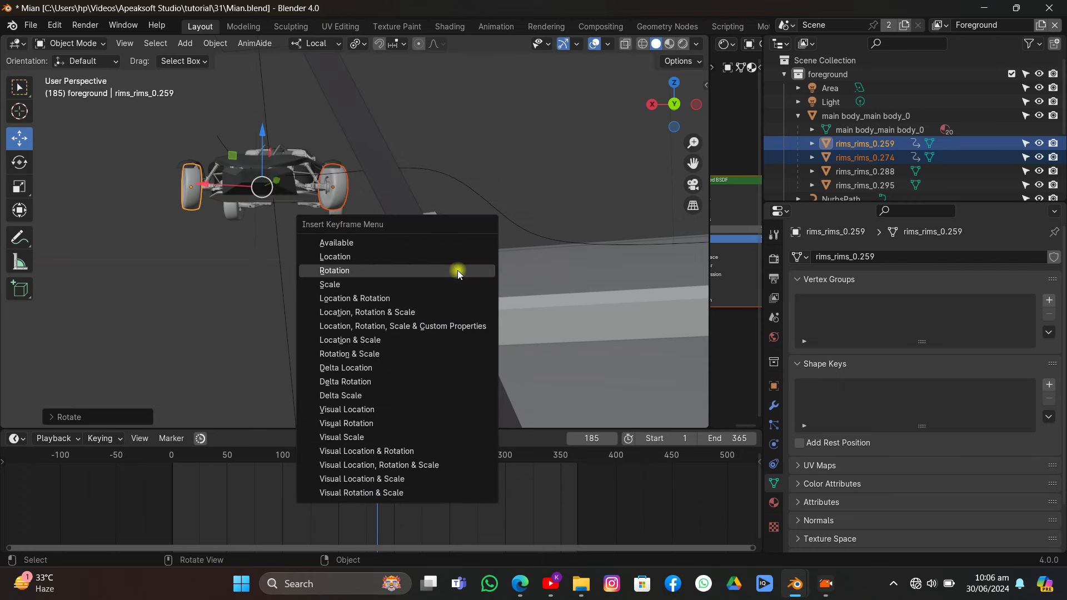
left_click(458, 270)
- Insert a keyframe on the car's main body and move the playhead to frame 201
mouse_move(376, 461)
left_mouse_down()
mouse_move(364, 478)
mouse_move(409, 467)
mouse_move(421, 476)
mouse_move(395, 467)
left_mouse_up()
left_click(252, 158)
key("i")
left_click(253, 158)
- Look through the scene camera and hide the Tracks object in the viewport
middle_click_drag(393, 416, 643, 172)
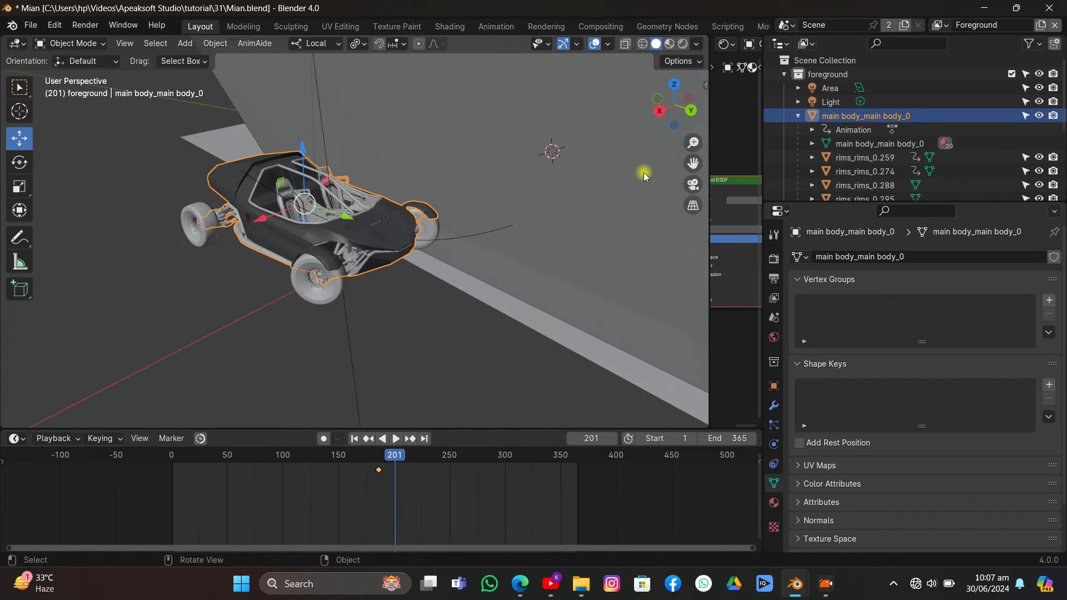
left_click(692, 185)
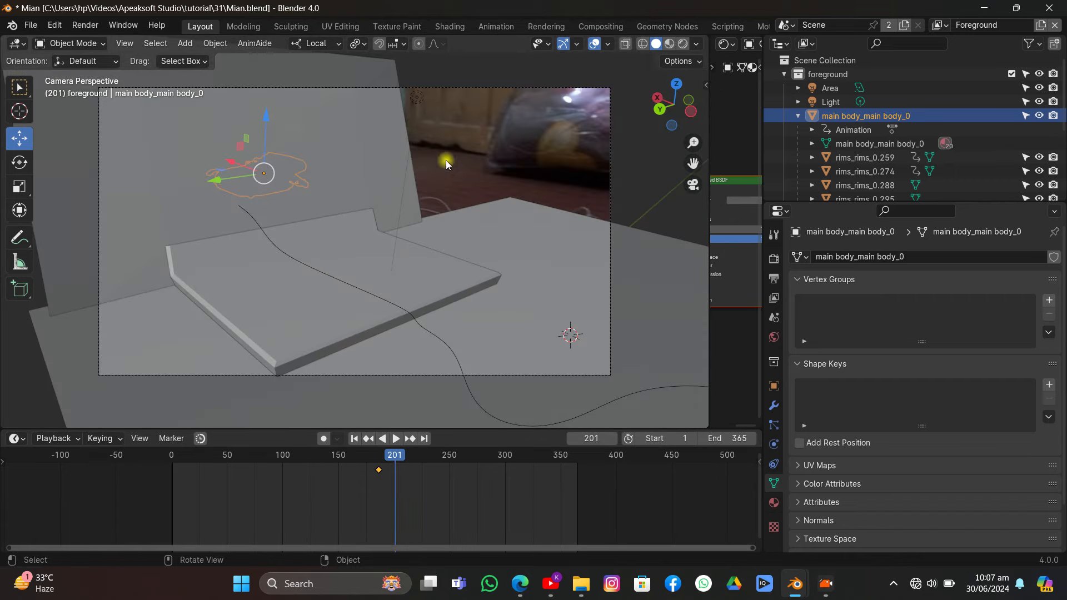
scroll(965, 129, "down", 5)
left_click(1039, 131)
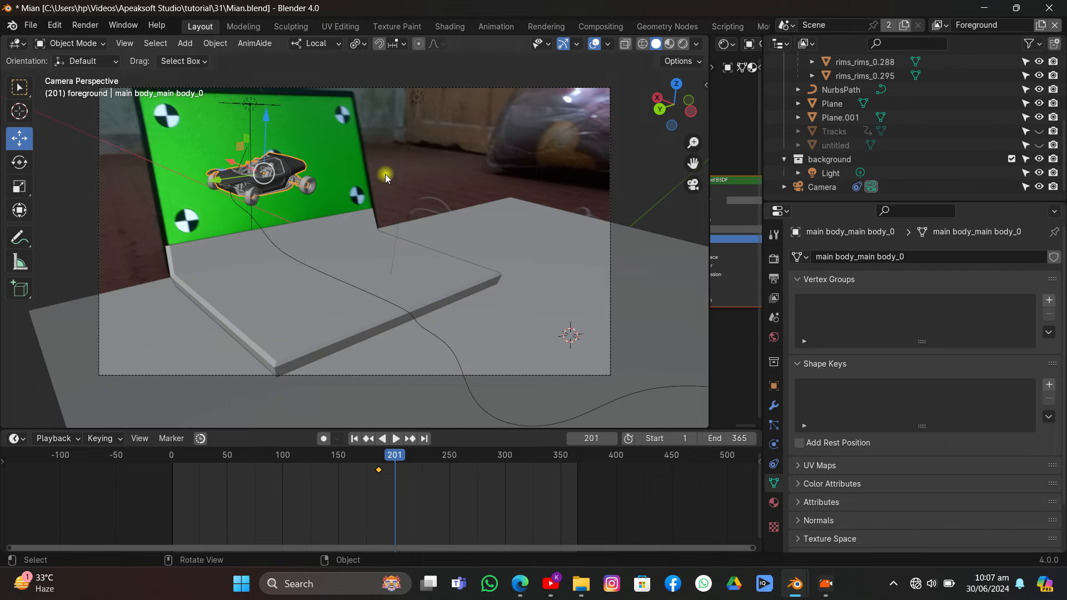
- Try rotating the car's main body about 11° around its local Z axis, and delete the body's keyframe
scroll(385, 173, "up", 2)
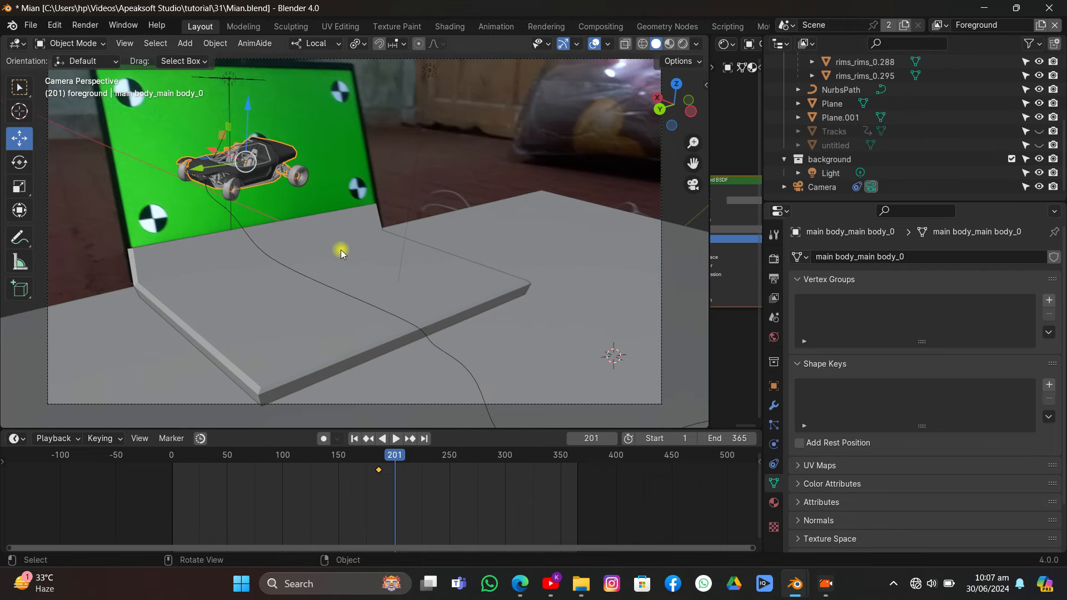
key("r")
key("z")
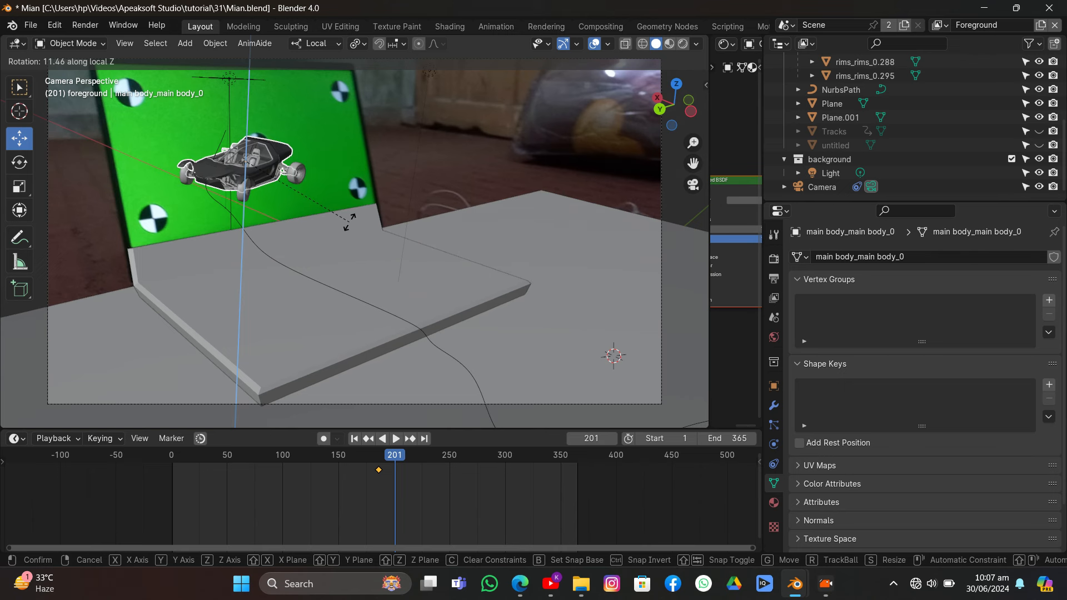
left_click(349, 222)
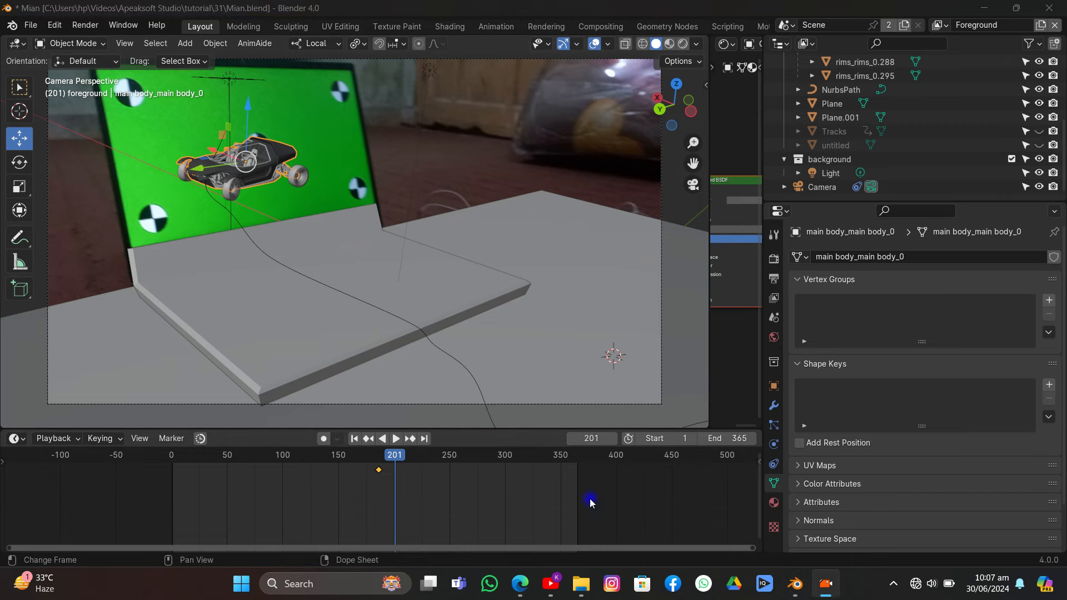
key("x")
key("Delete")
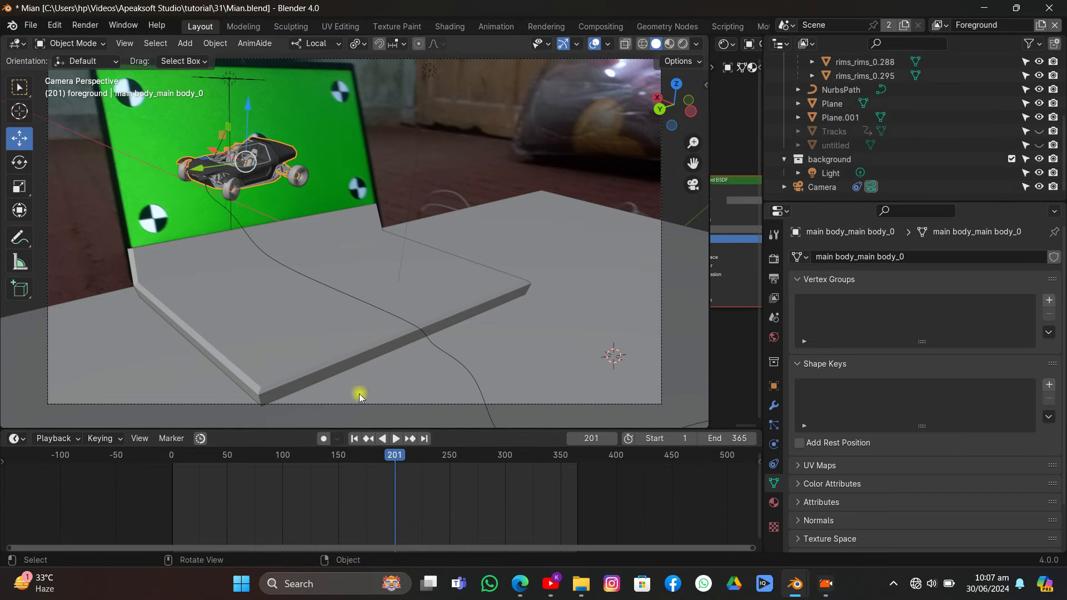
- In Edit Mode, select the faces at the centre of the car's front nose and snap the 3D cursor to them
middle_click_drag(274, 218, 411, 228)
scroll(411, 228, "up", 4)
key("Tab")
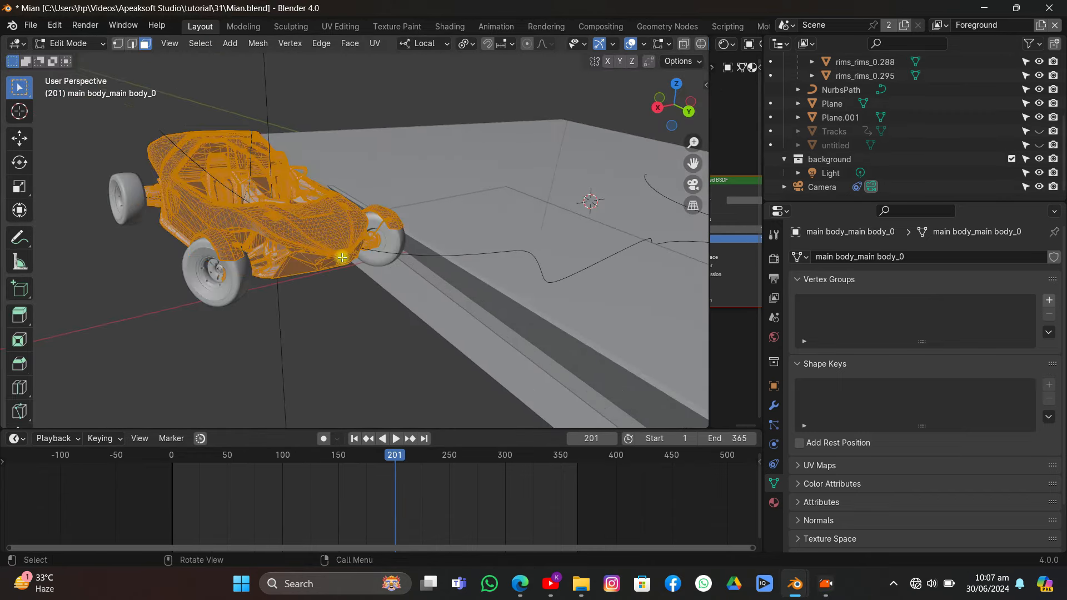
scroll(343, 255, "up", 4)
left_click(329, 290)
key("shift+s")
left_click(345, 326)
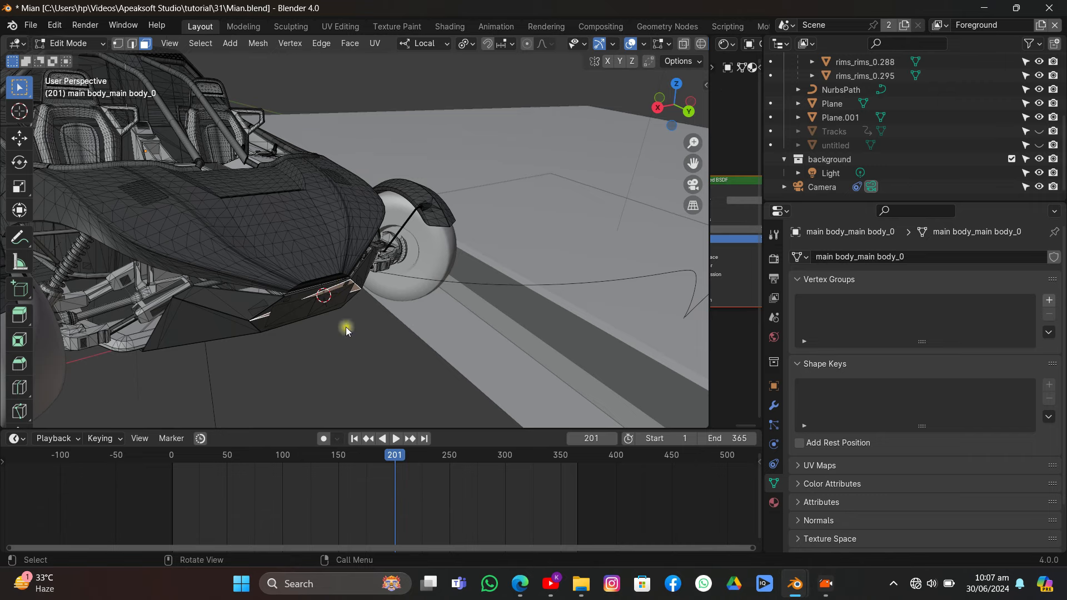
- Return to Object Mode and set the main body's origin to the 3D cursor at the car's nose
key("Tab")
right_click(360, 303)
mouse_move(361, 299)
left_click(445, 329)
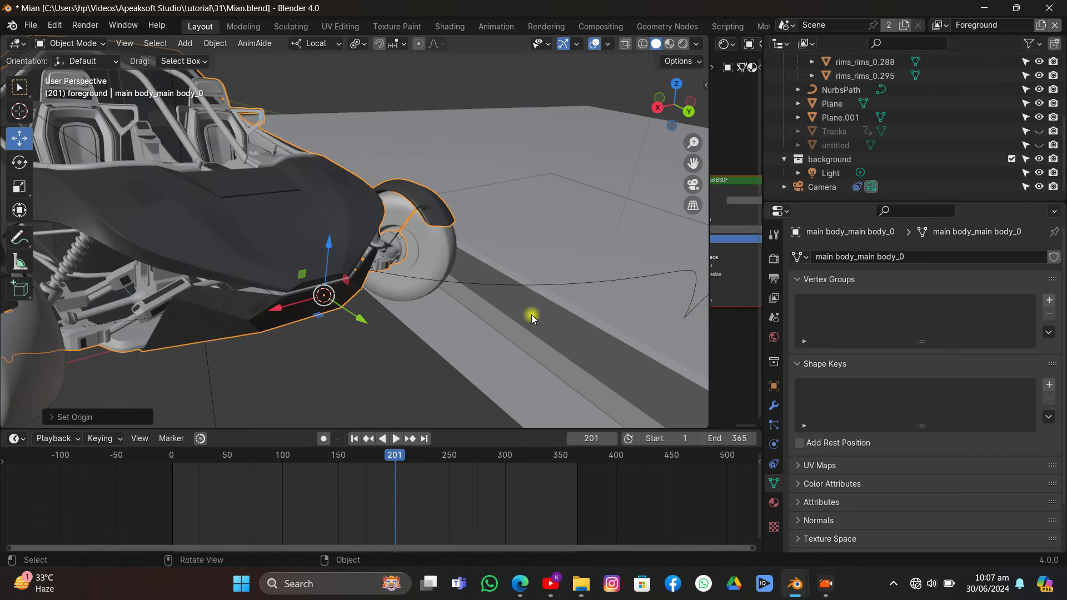
- Return to the camera view and insert a keyframe on the car's main body at frame 186, near the wheels' second keyframe
left_click(694, 187)
left_click(231, 184)
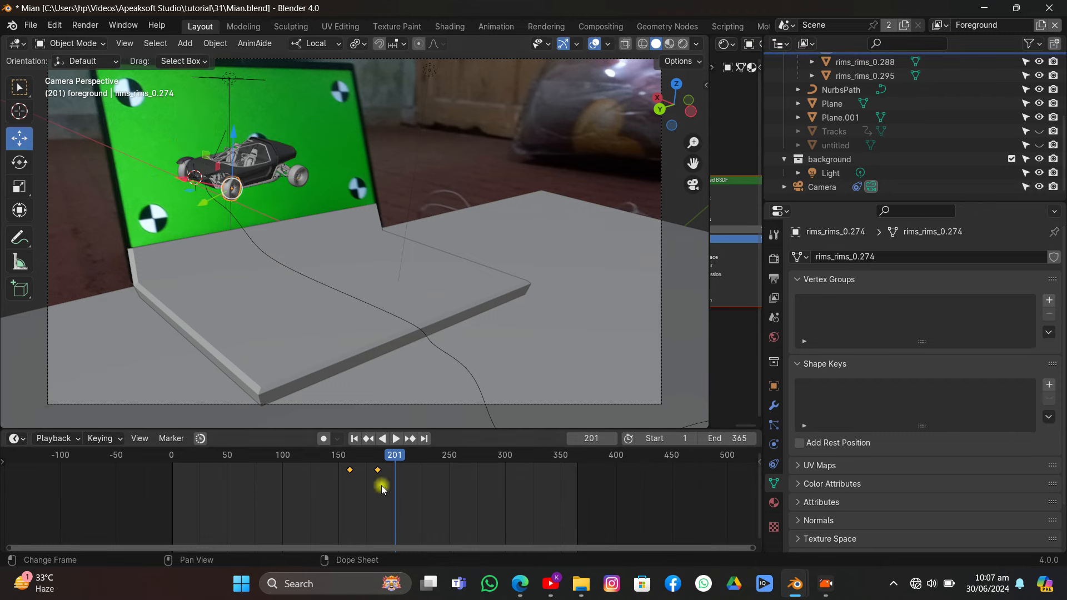
left_click_drag(396, 455, 378, 457)
left_click(299, 192)
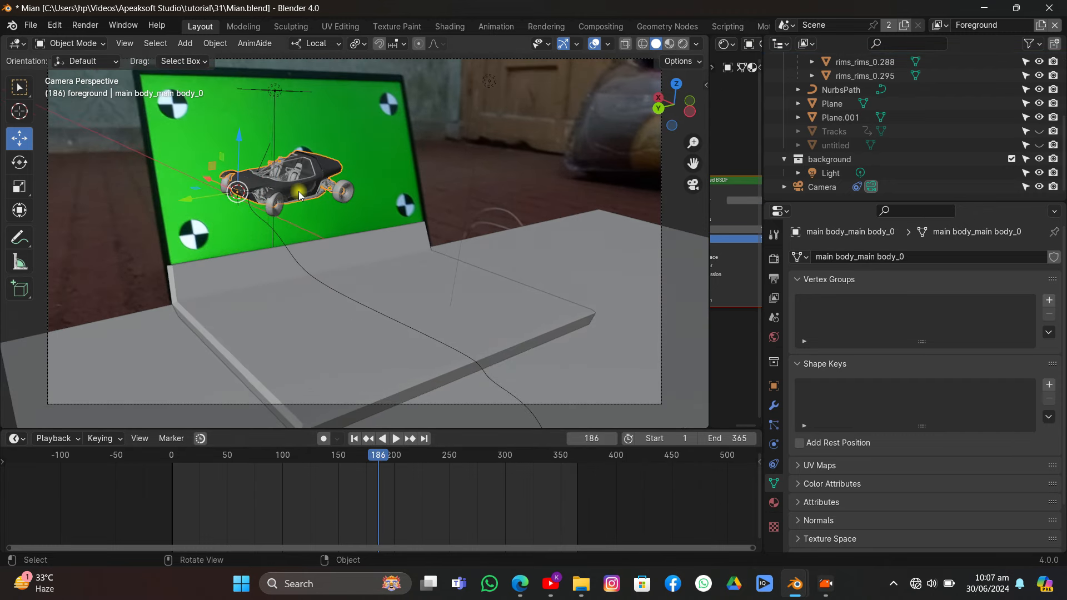
key("i")
left_click(299, 191)
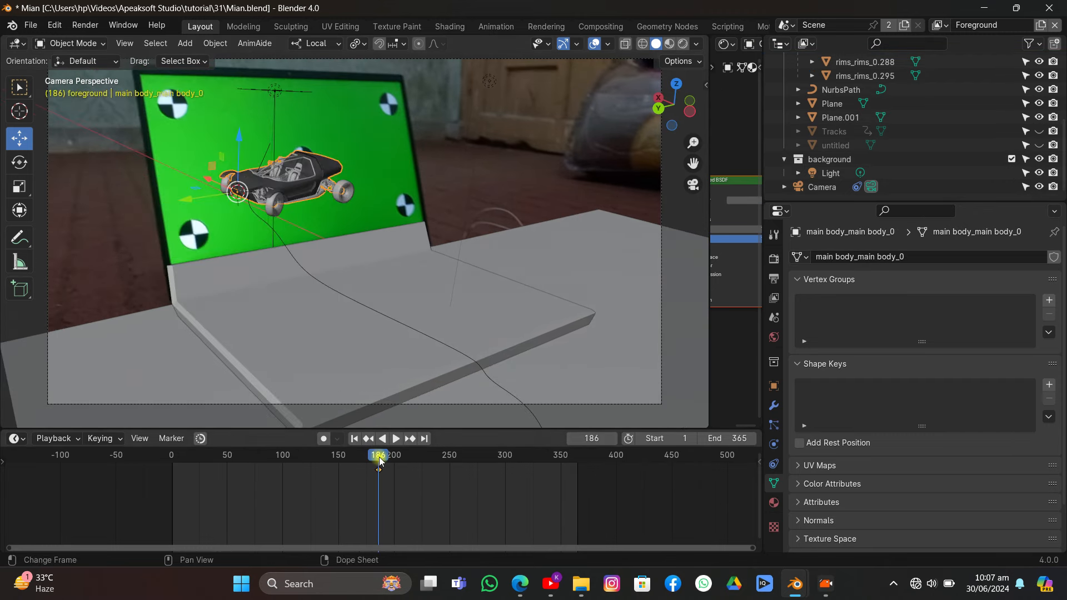
- At frame 208, rotate the car's main body about 40° around its local Z axis, lower it slightly, and insert a keyframe
key("i")
left_click(380, 357)
mouse_move(385, 457)
left_mouse_down()
mouse_move(422, 467)
mouse_move(402, 469)
left_mouse_up()
key("r")
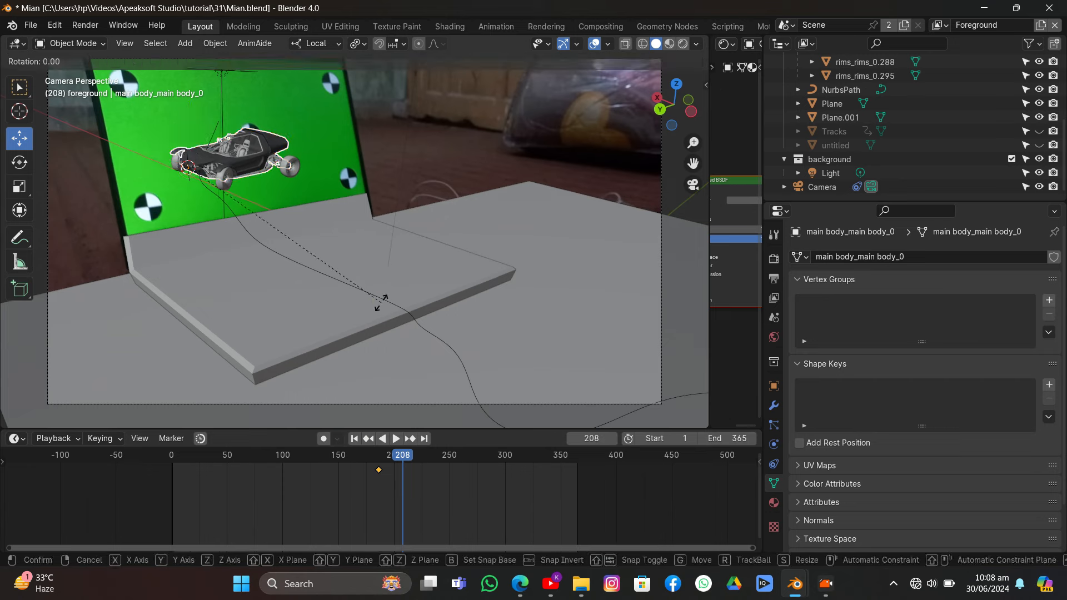
key("z")
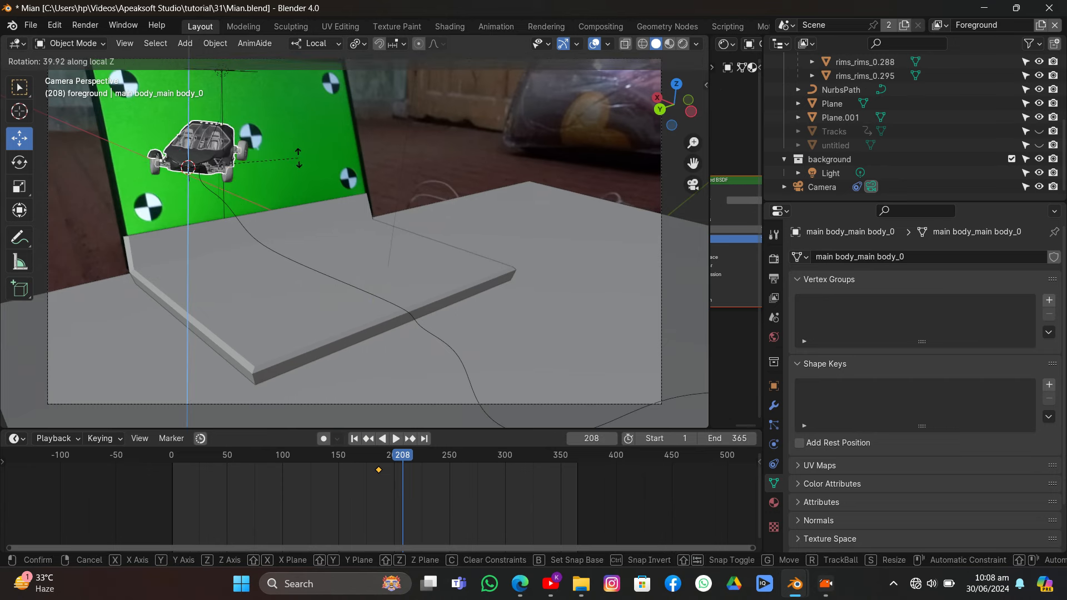
left_click(299, 157)
left_click_drag(170, 187, 171, 211)
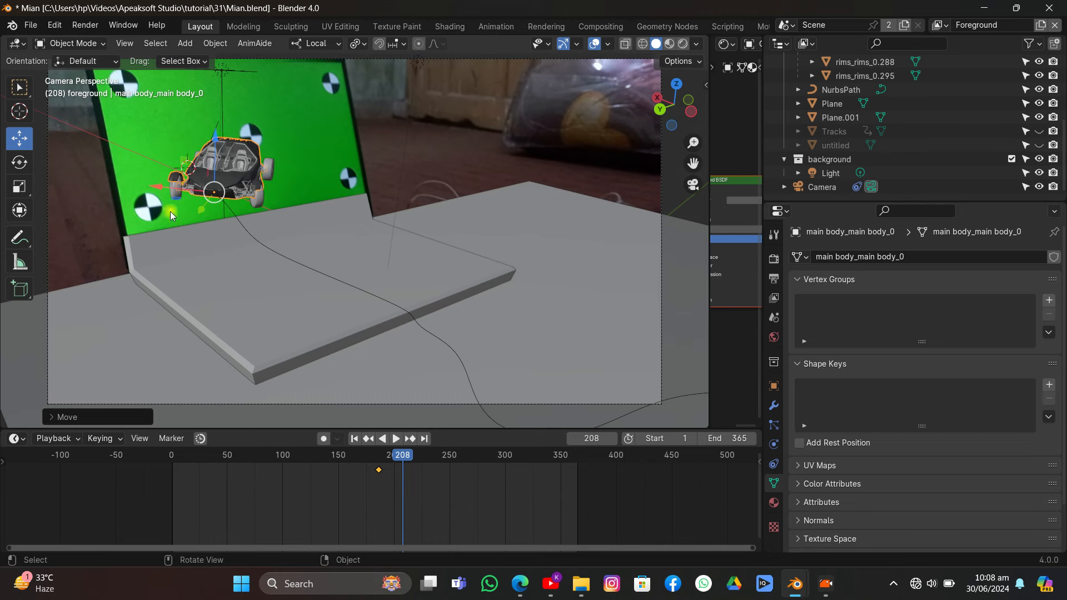
key("i")
left_click(361, 203)
- Unhide the Tracks object and switch the viewport to Rendered shading at frame 223
left_click_drag(401, 457, 421, 485)
left_click(1038, 131)
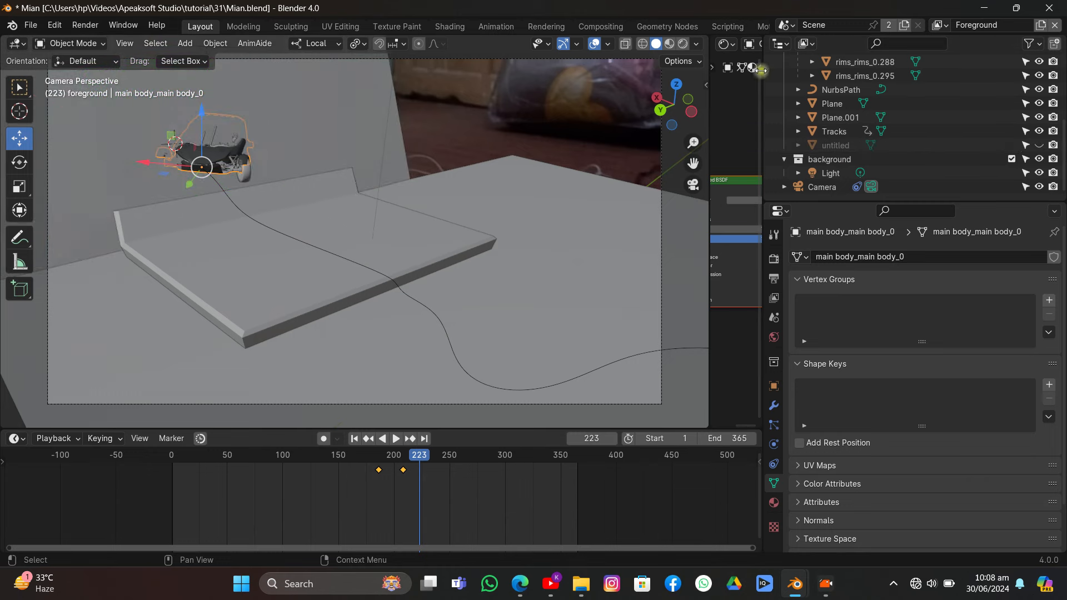
left_click(682, 43)
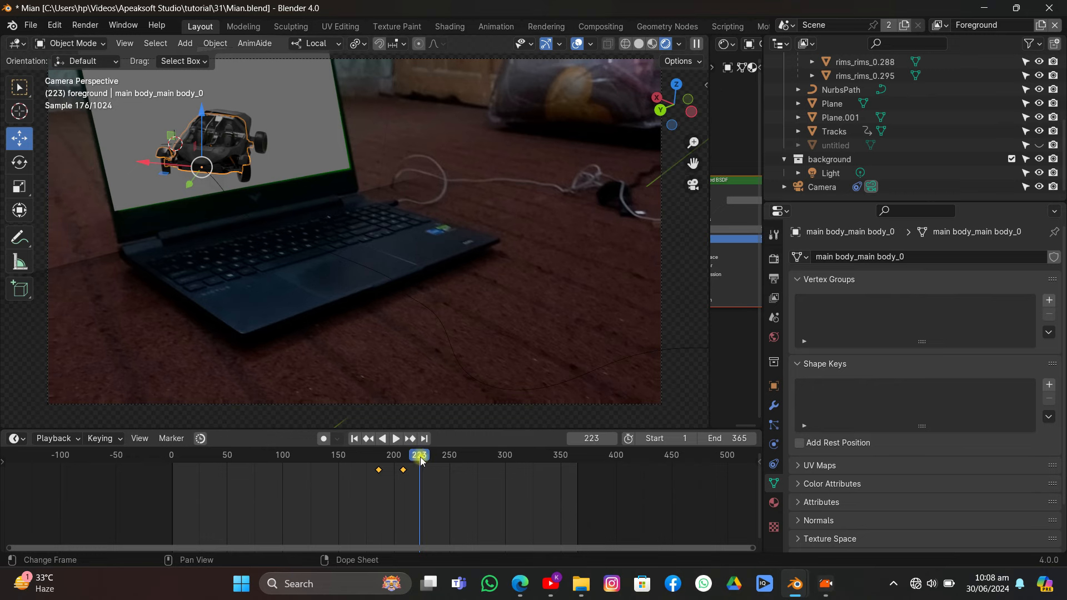
- At frame 225, turn the main body around local Z, move it about 1.5 m along local Y, and insert a keyframe
left_click_drag(421, 461, 422, 460)
key("r")
key("z")
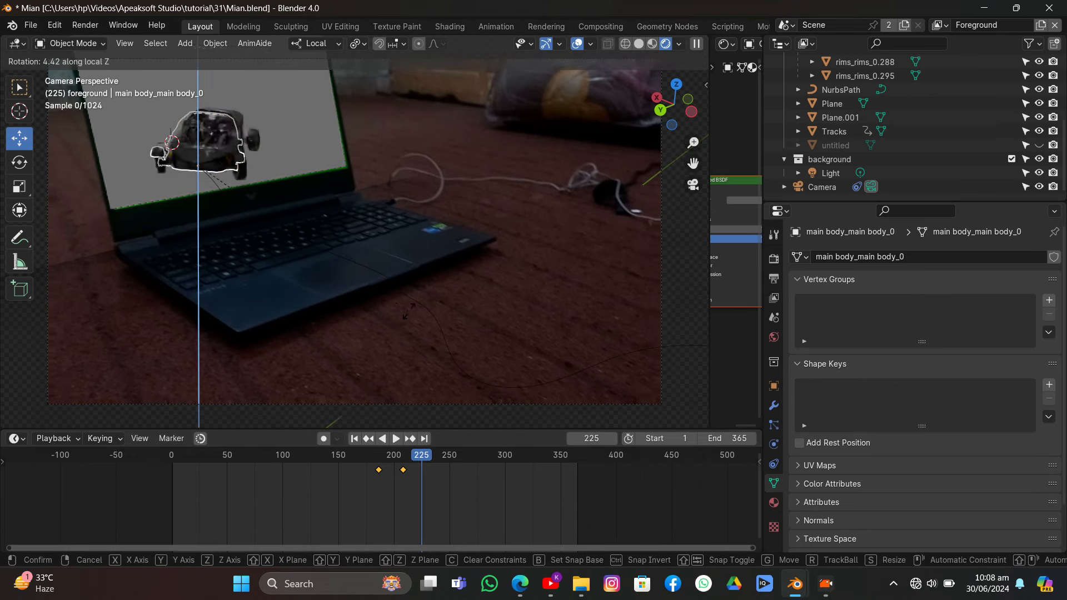
left_click(245, 197)
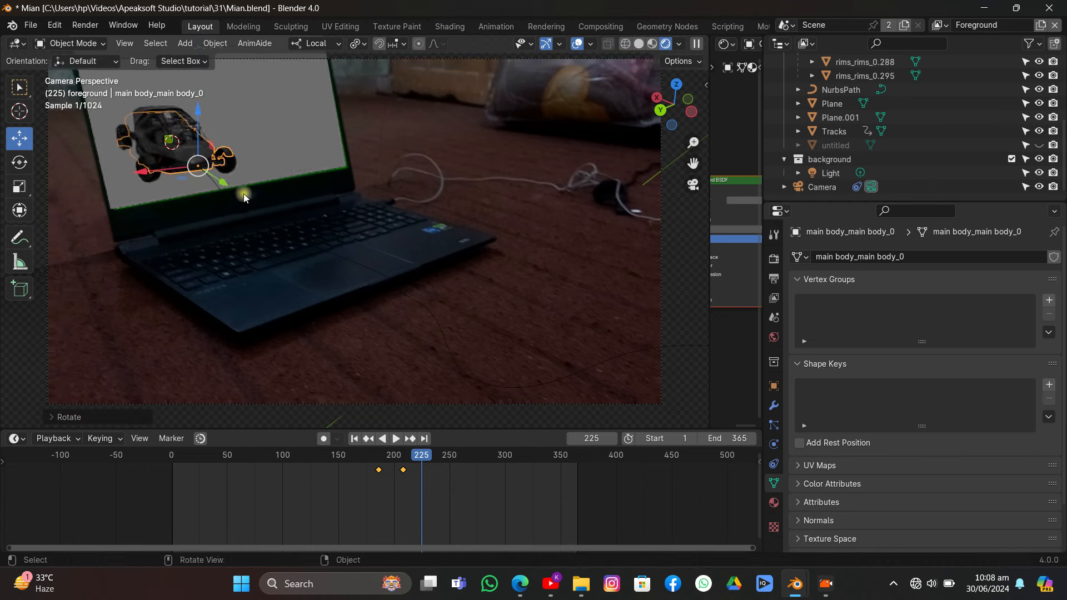
key("g")
key("y")
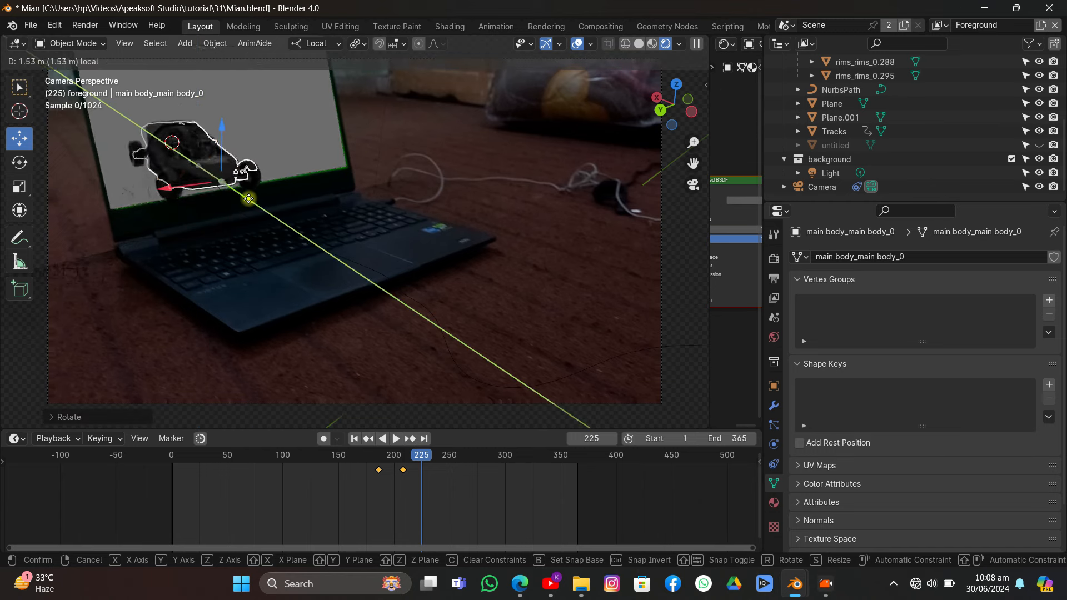
left_click(271, 179)
key("i")
left_click(298, 162)
- Select both front wheels and duplicate their second keyframe to frame 213
key("space")
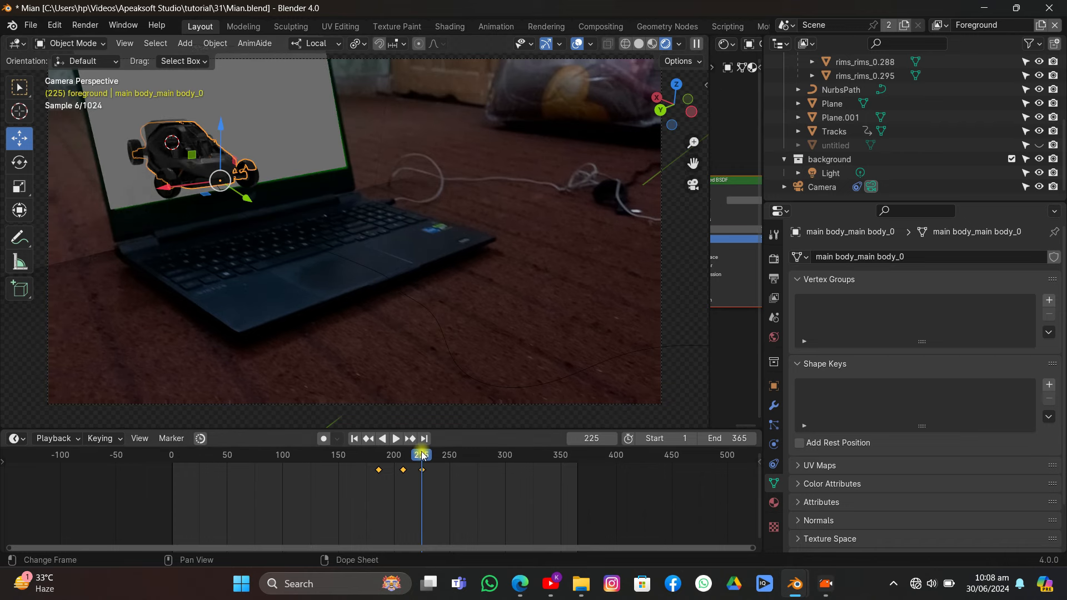
left_click(407, 452)
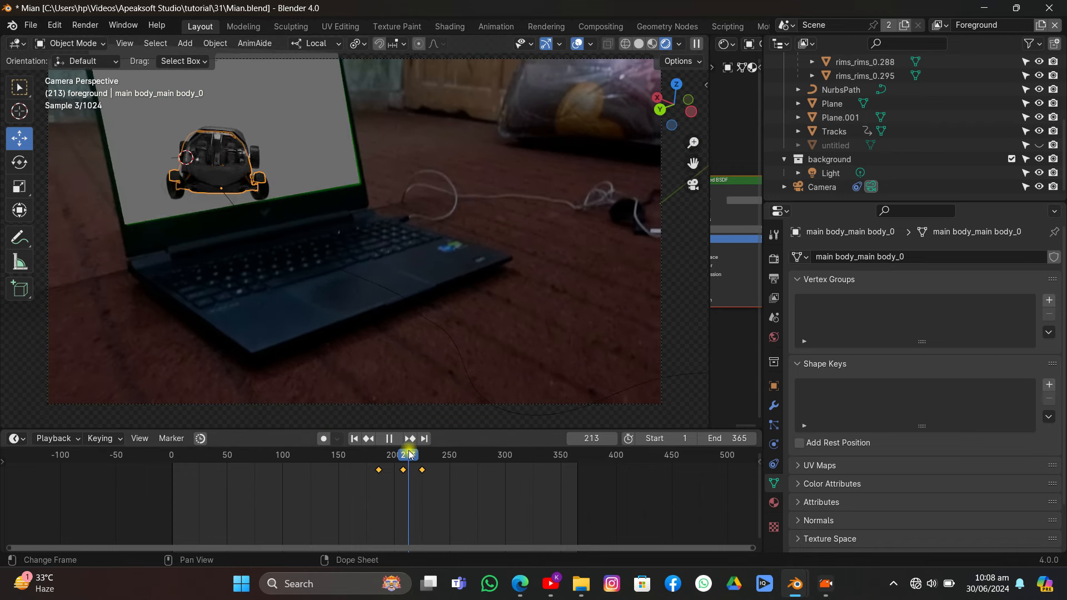
key("space")
left_click(174, 195)
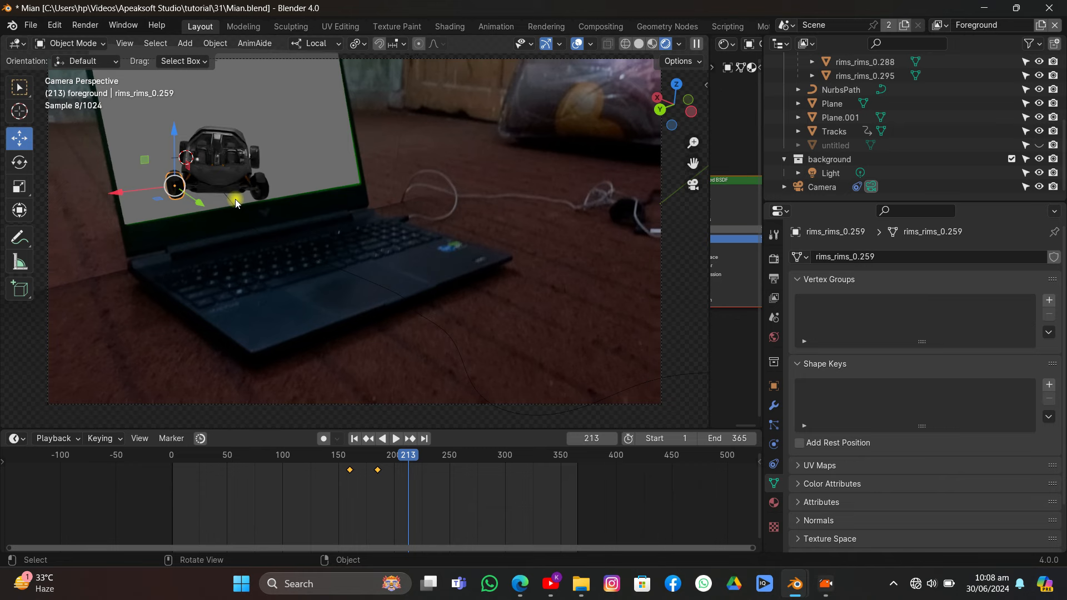
left_click(264, 199, "shift")
left_click(378, 470)
left_click_drag(383, 471, 411, 493)
- Duplicate the front wheels' first keyframe to frame 225 and play back the steering
left_click(421, 465)
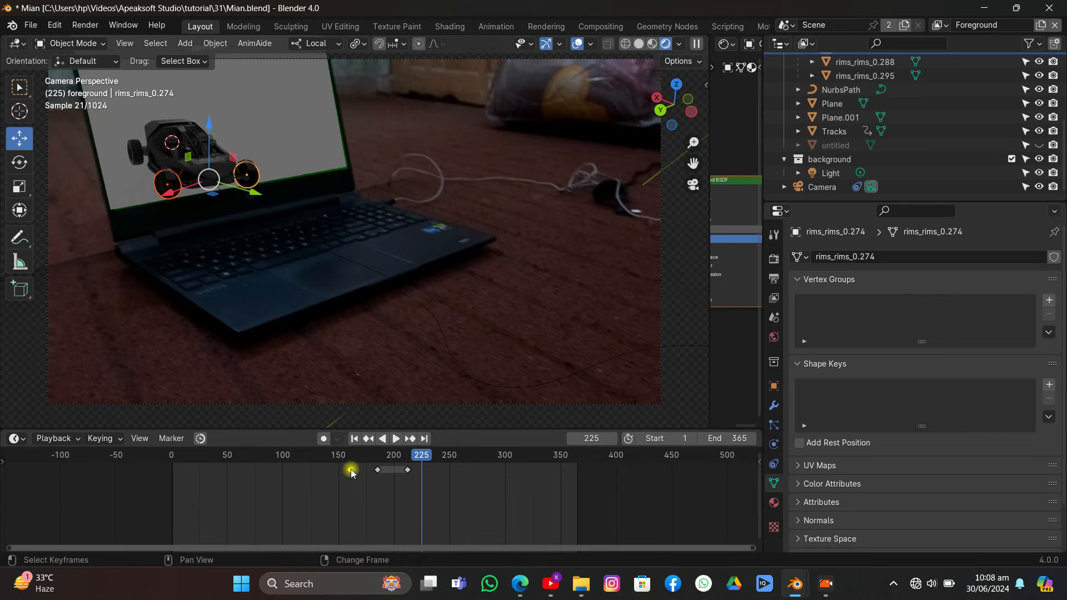
key("shift+d")
left_click(423, 492)
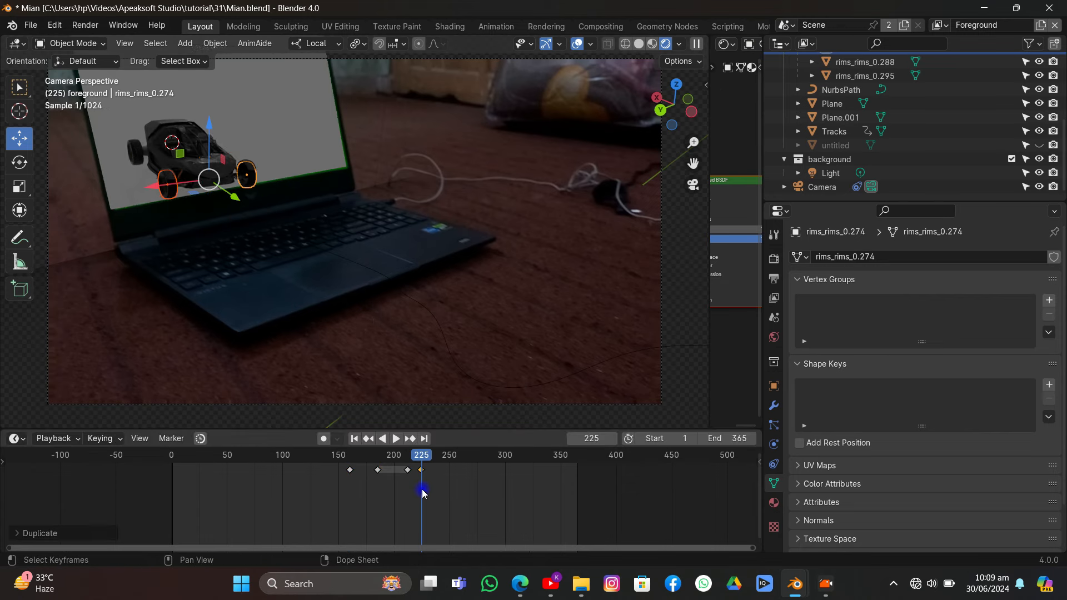
key("shift+ctrl+space")
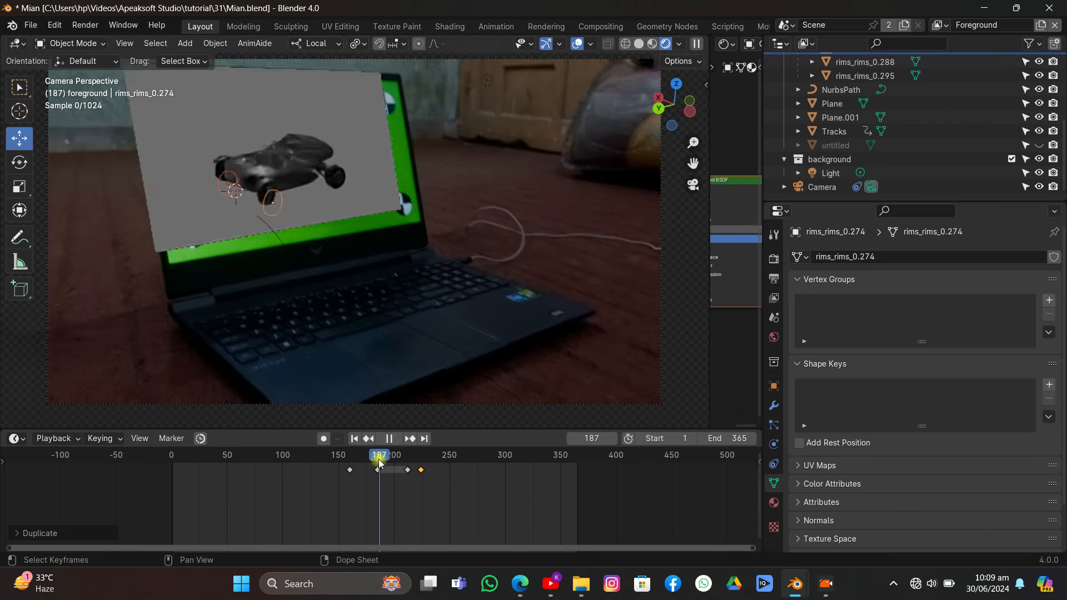
left_click_drag(374, 461, 405, 467)
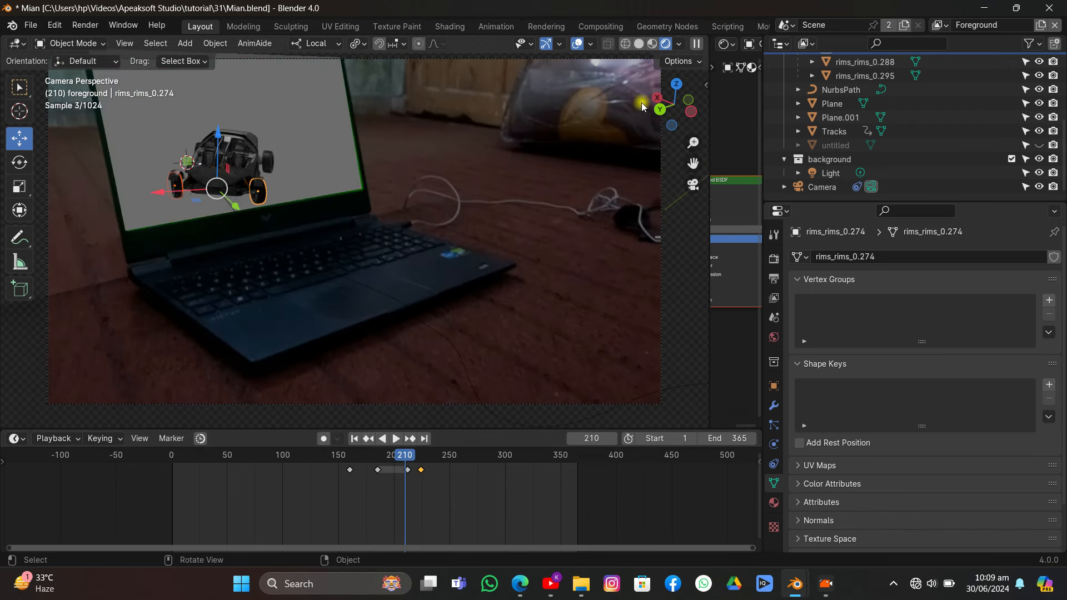
- Switch the viewport to Material Preview, select the main body, and change the interpolation mode of its keyframes
left_click(652, 44)
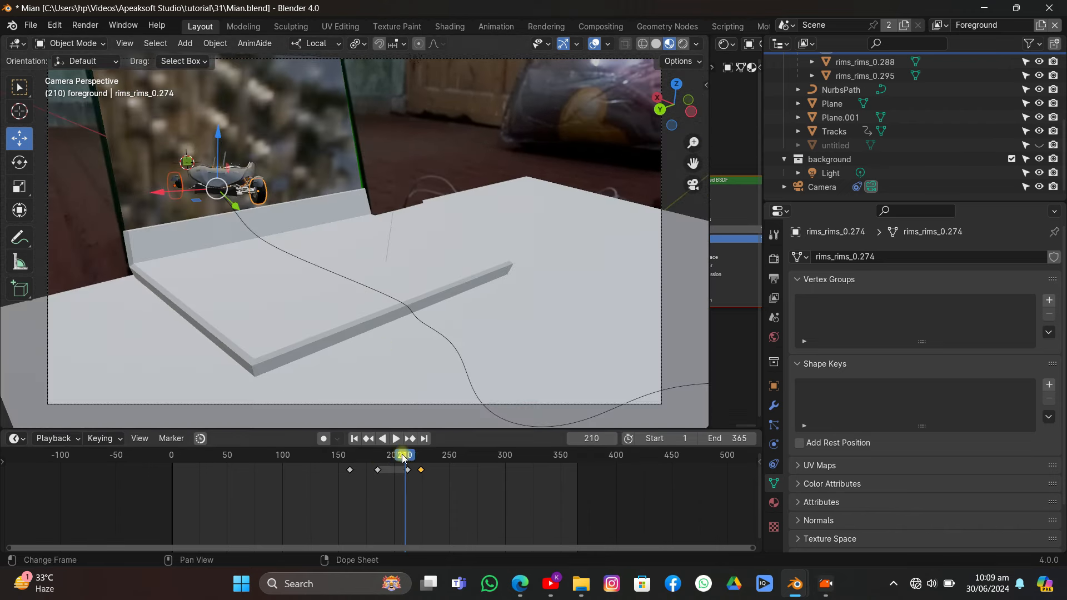
left_click_drag(402, 455, 375, 463)
middle_click_drag(322, 305, 406, 396)
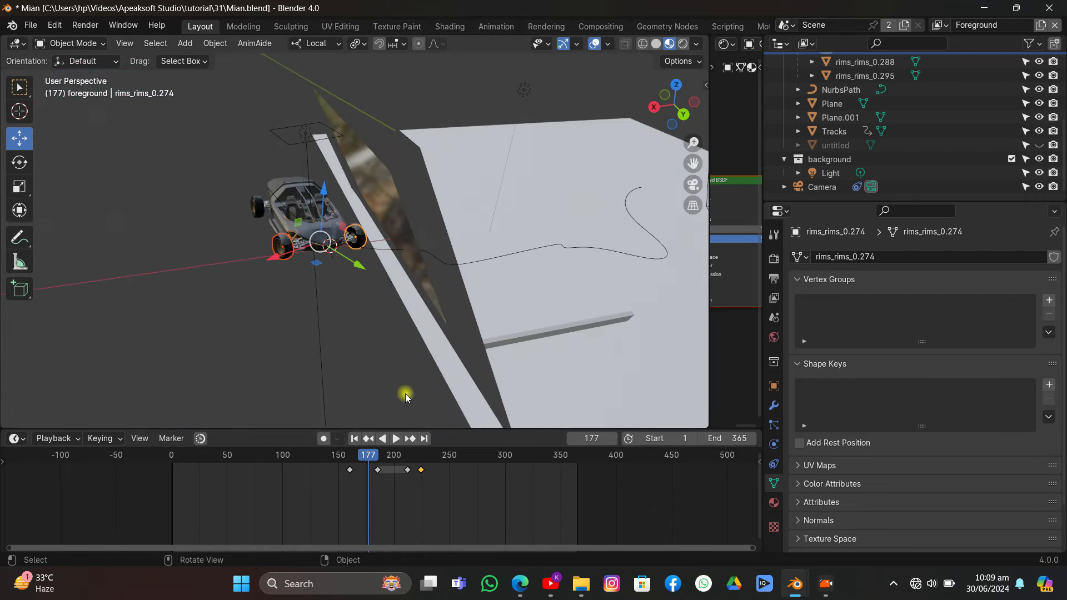
left_click_drag(378, 473, 453, 474)
left_click(380, 246)
key("t")
left_click(164, 475)
- At frame 239, move the main body down and forward over the laptop base and tilt it nose-down
middle_click_drag(488, 349, 446, 178)
left_click_drag(438, 171, 447, 189)
left_click_drag(470, 222, 546, 235)
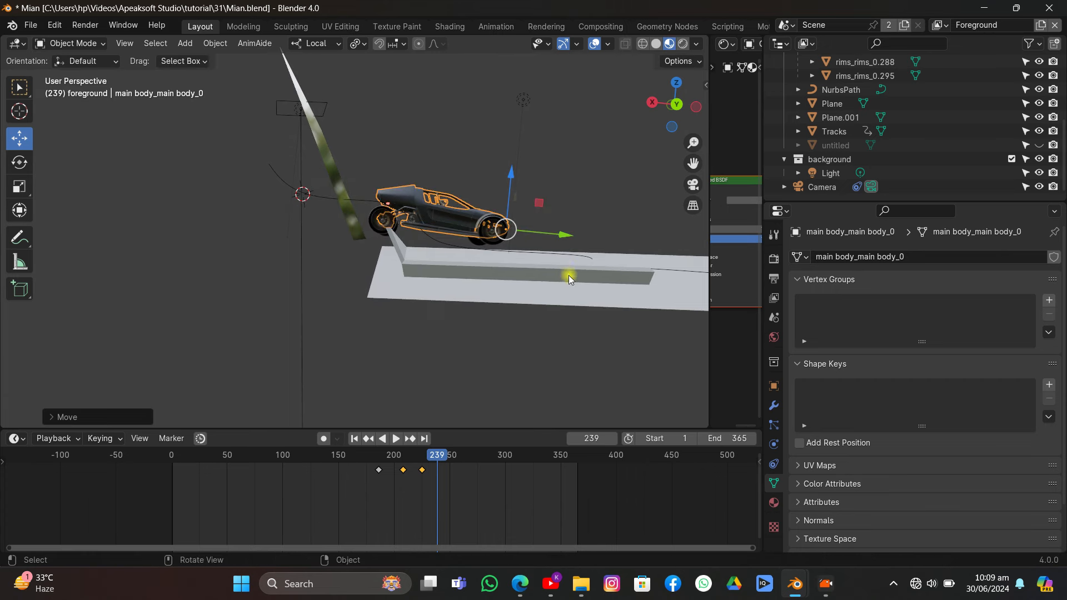
key("r")
left_click(571, 300)
- Fine-tune the main body's height, forward position and tilt above the laptop base, and insert a keyframe at frame 239
left_click_drag(512, 191, 509, 207)
middle_click_drag(508, 209, 486, 205)
left_click_drag(493, 203, 500, 192)
middle_click_drag(528, 238, 527, 265)
left_click_drag(527, 268, 546, 274)
middle_click_drag(546, 274, 449, 223)
key("r")
key("r")
left_click(536, 267)
key("i")
left_click(449, 221)
- At frame 250, move the main body forward, level it on the laptop base by rotating around local X, and insert a keyframe
mouse_move(437, 471)
left_mouse_down()
mouse_move(411, 472)
mouse_move(449, 479)
left_mouse_up()
middle_click_drag(436, 361, 453, 322)
left_click_drag(536, 251, 572, 292)
key("r")
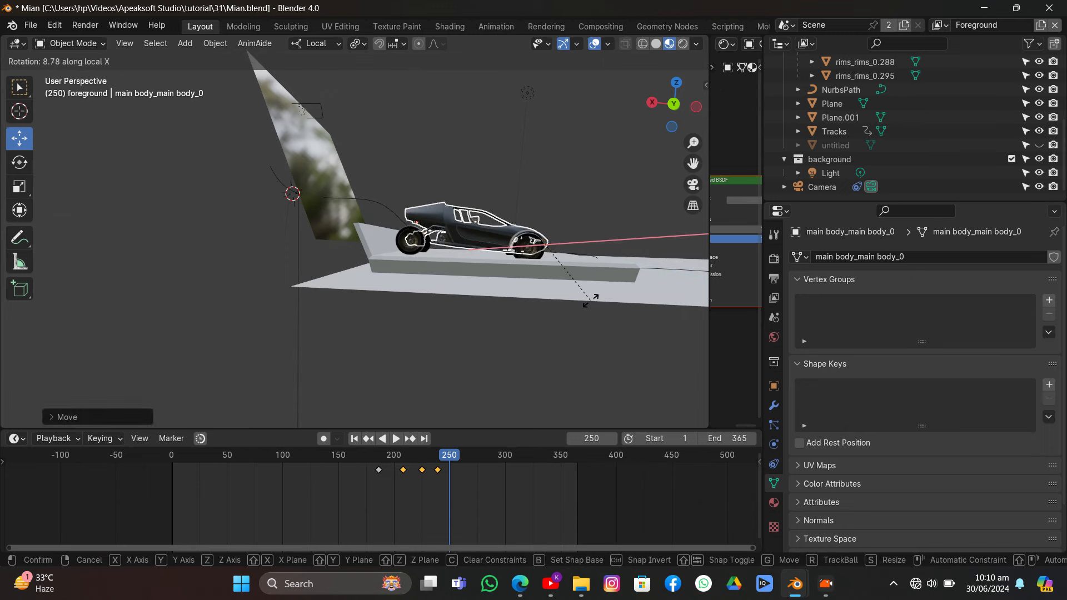
left_click(591, 299)
mouse_move(544, 217)
left_mouse_down()
mouse_move(534, 208)
mouse_move(548, 201)
left_mouse_up()
key("r")
left_click(602, 209)
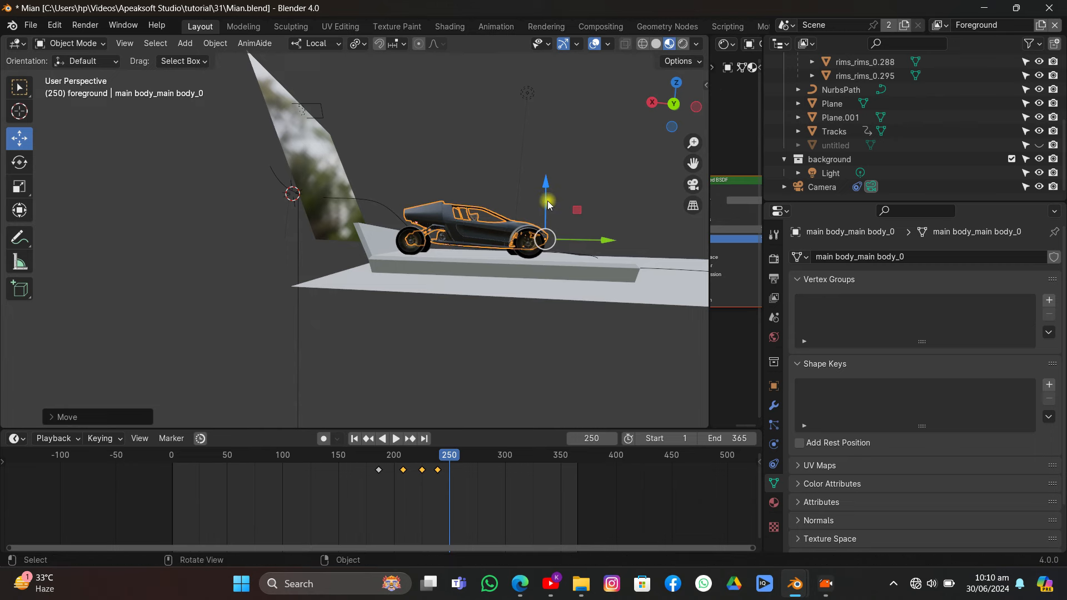
key("i")
left_click(548, 203)
- At frame 244, adjust the main body's tilt to fit the laptop base and insert a keyframe
left_click_drag(447, 460, 445, 499)
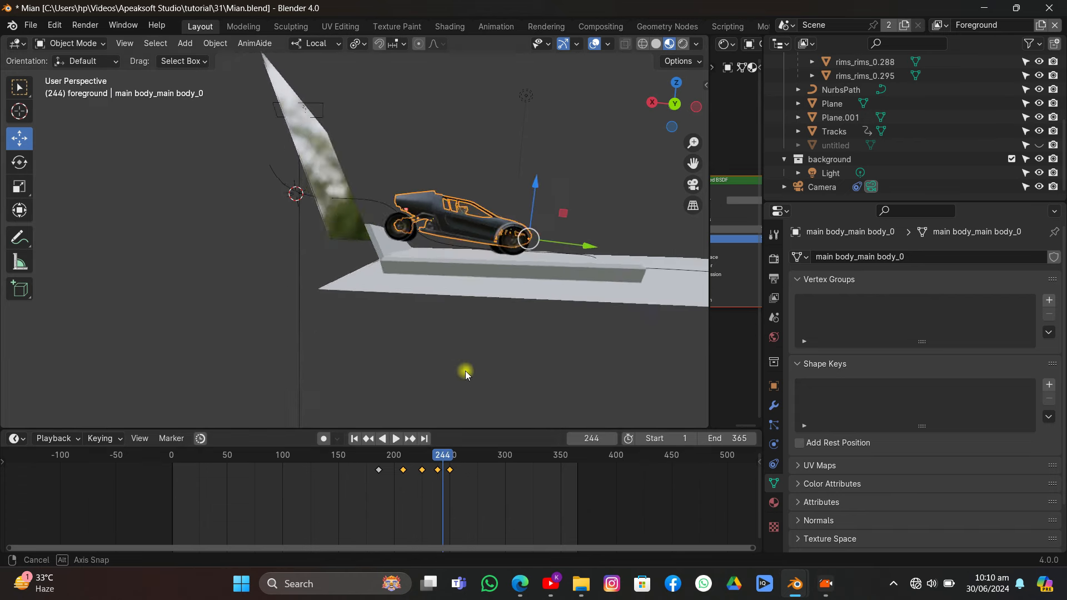
key("r")
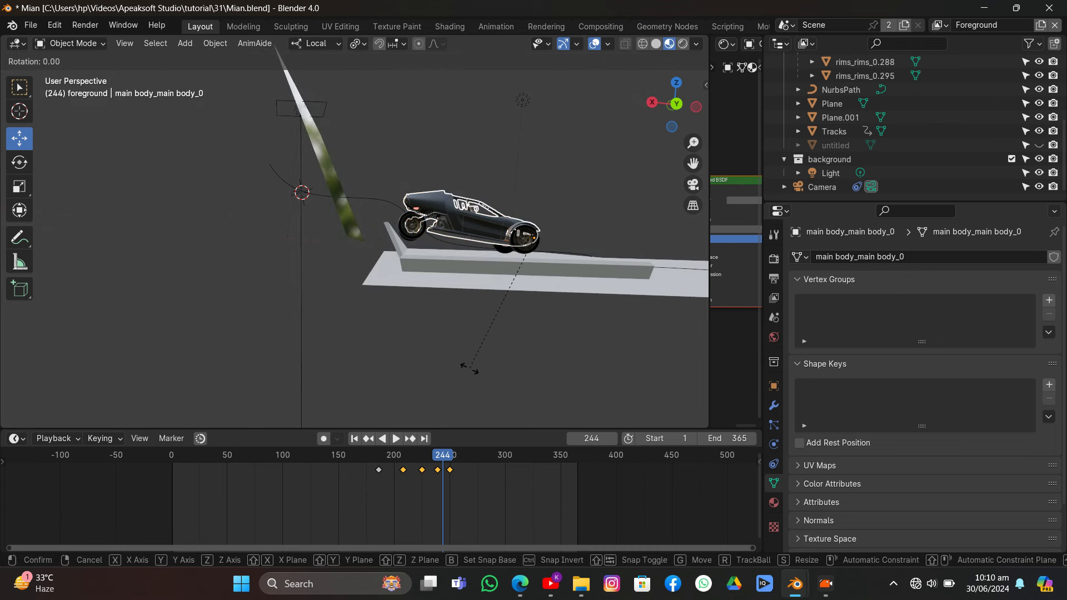
left_click(471, 358)
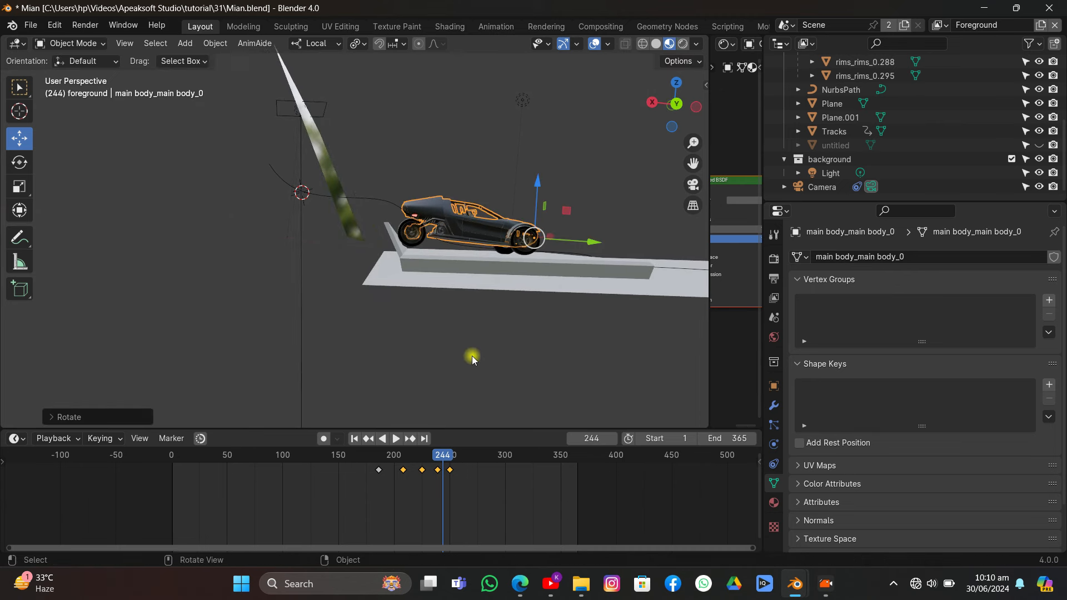
key("i")
left_click(479, 217)
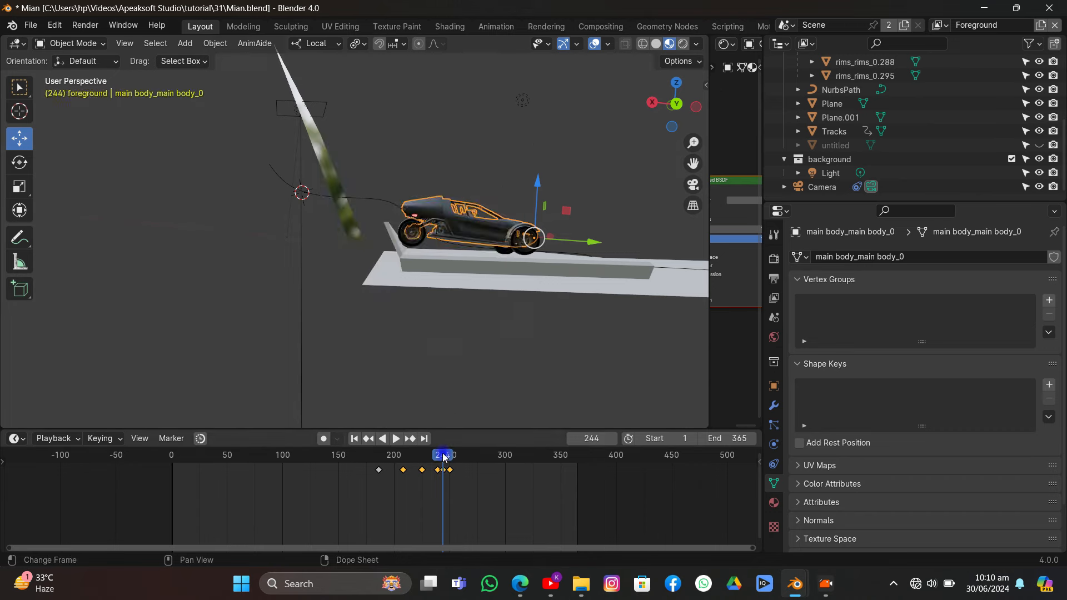
- At frame 268, move the main body forward to the laptop's front edge, keyframe it, and shift that keyframe to about frame 260
key("space")
key("space")
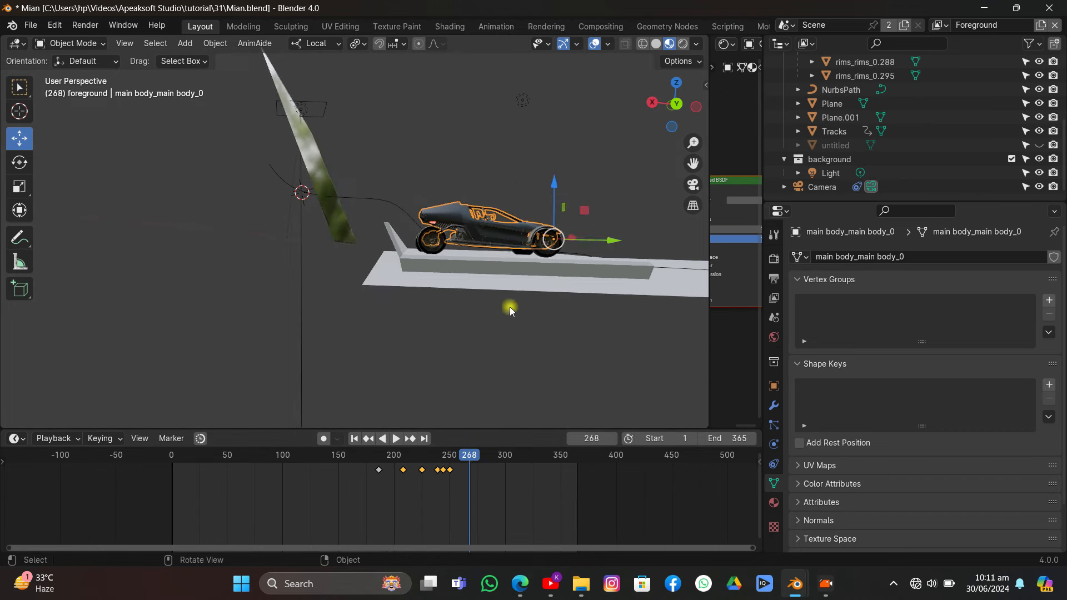
middle_click_drag(509, 307, 537, 314)
left_click_drag(564, 279, 656, 347)
key("i")
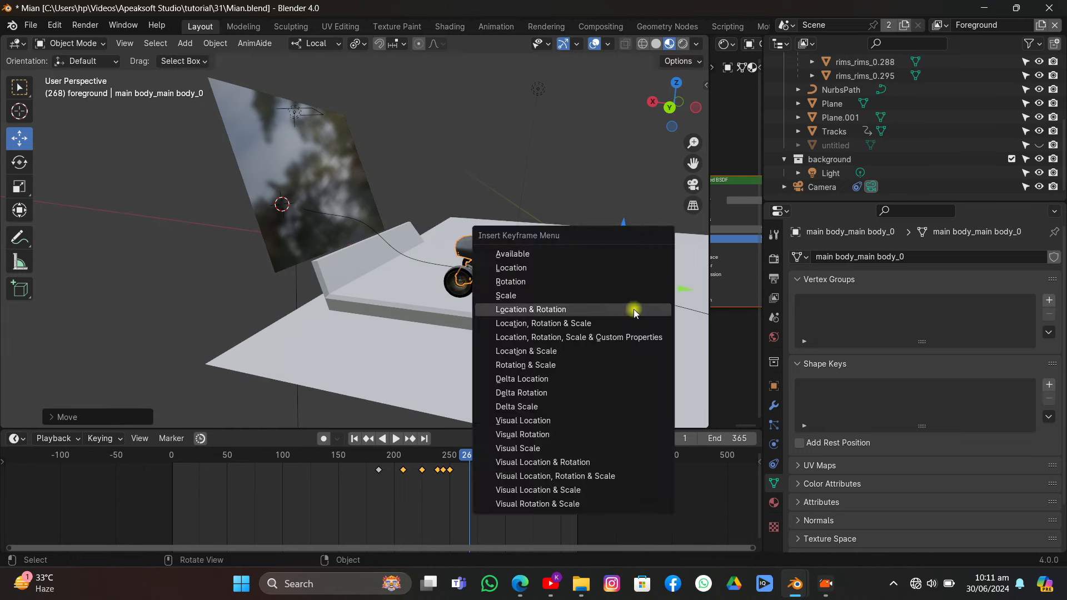
left_click(632, 305)
left_click_drag(468, 469, 362, 455)
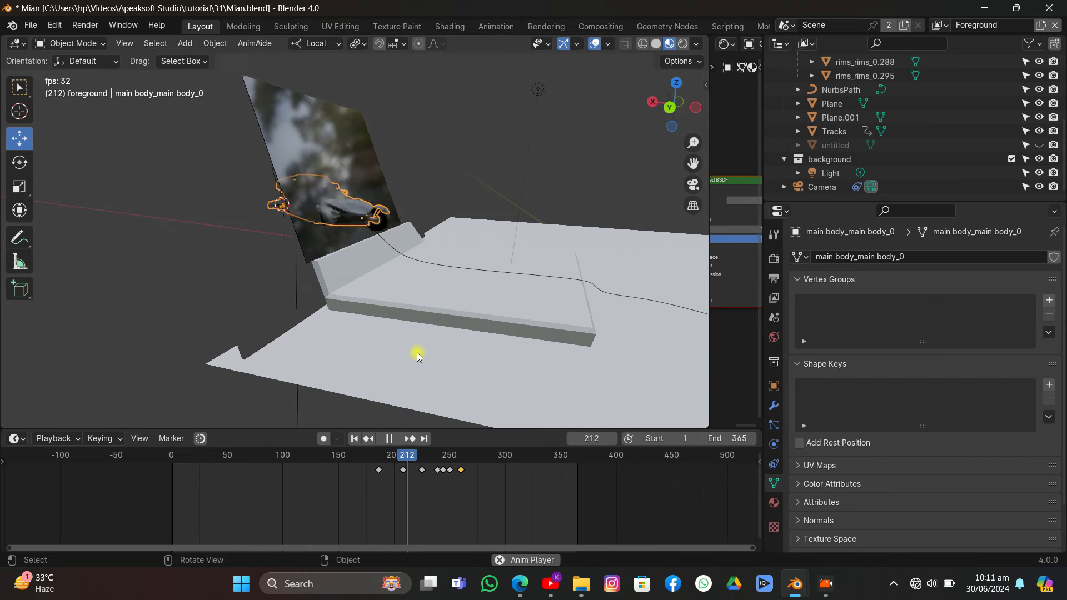
key("space")
left_click(378, 455)
key("space")
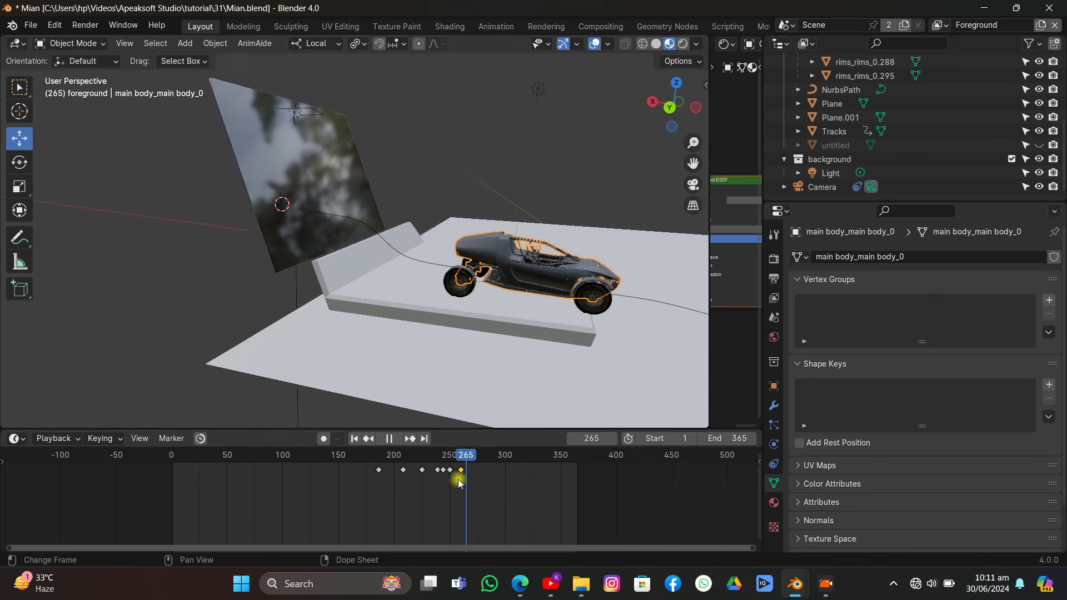
- At frame 277, move the main body forward along its local Y axis past the laptop's front edge
left_click_drag(458, 471, 479, 481)
key("space")
middle_click_drag(493, 348, 588, 75)
left_click(670, 106)
middle_click_drag(479, 234, 453, 225)
scroll(471, 251, "up", 2)
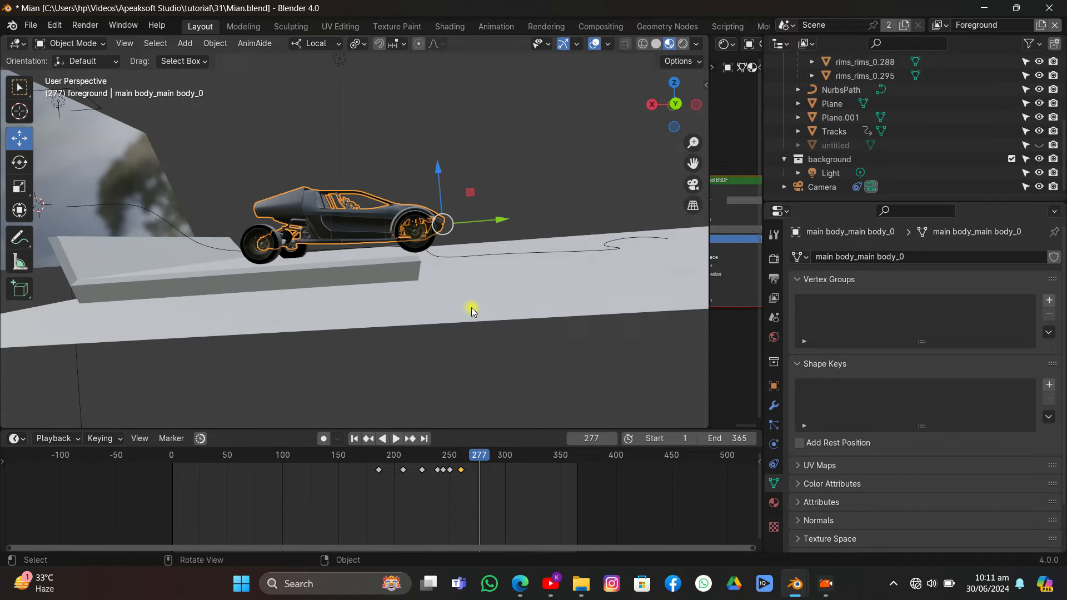
left_click_drag(481, 228, 596, 291)
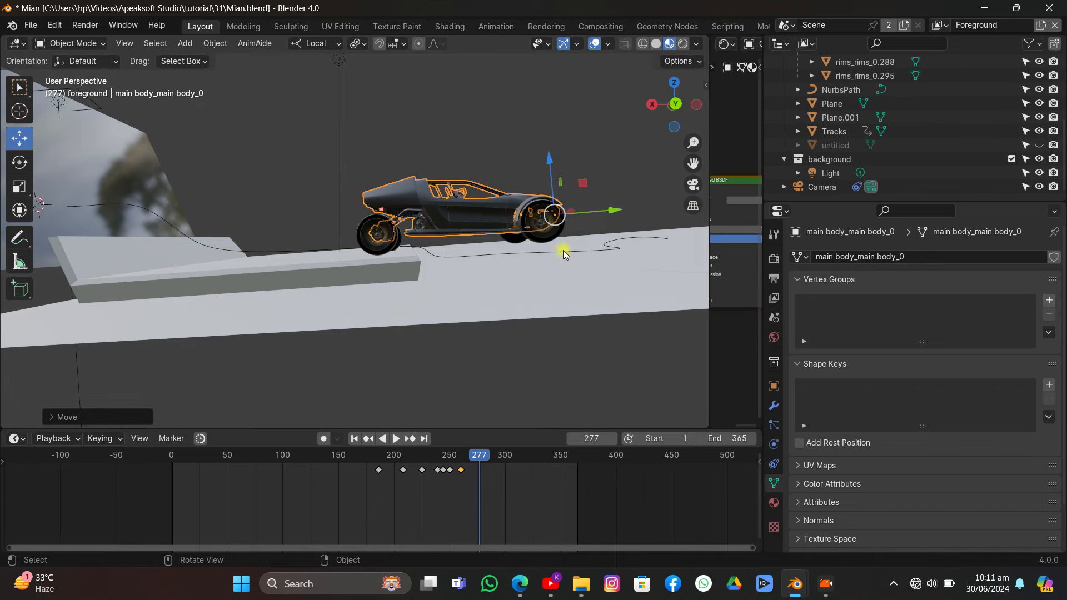
- Pull the main body slightly back, lower its front below the laptop's edge, and tilt it nose-down
key("g")
key("y")
key("z")
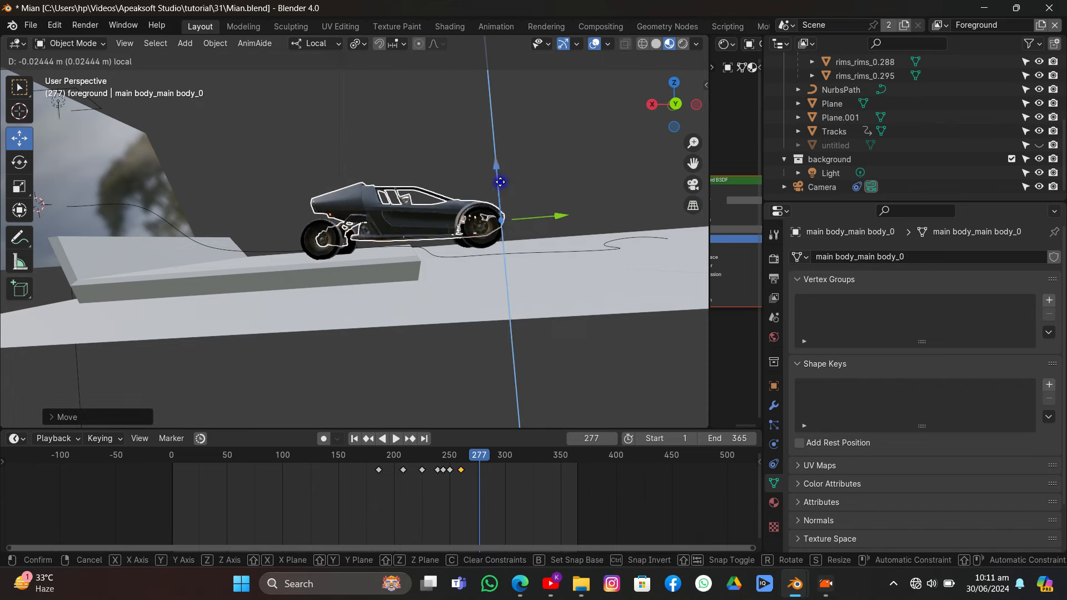
key("r")
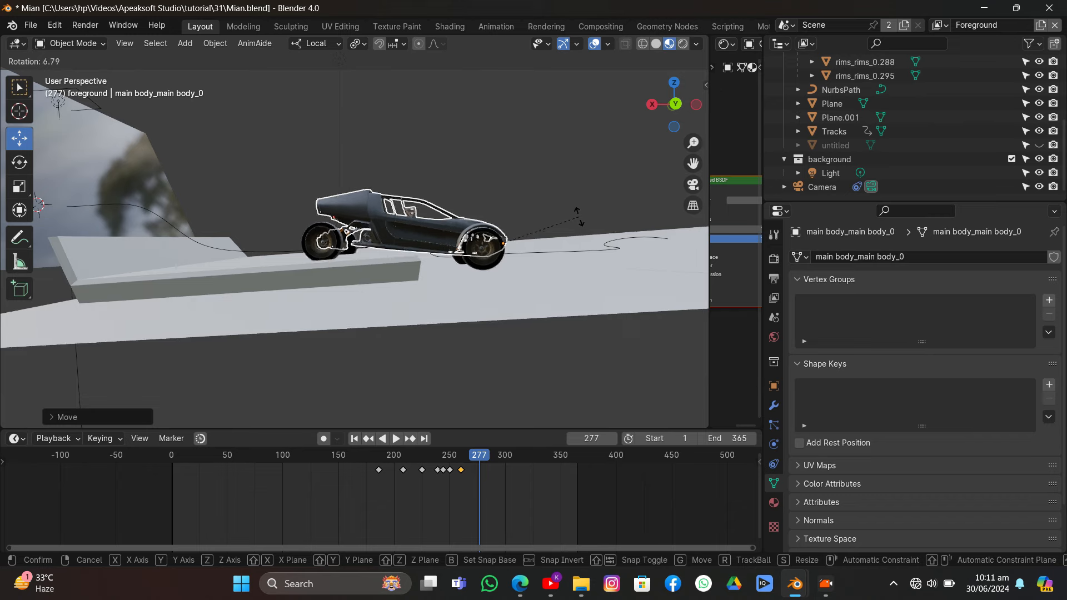
key("r")
key("r")
left_click(577, 215)
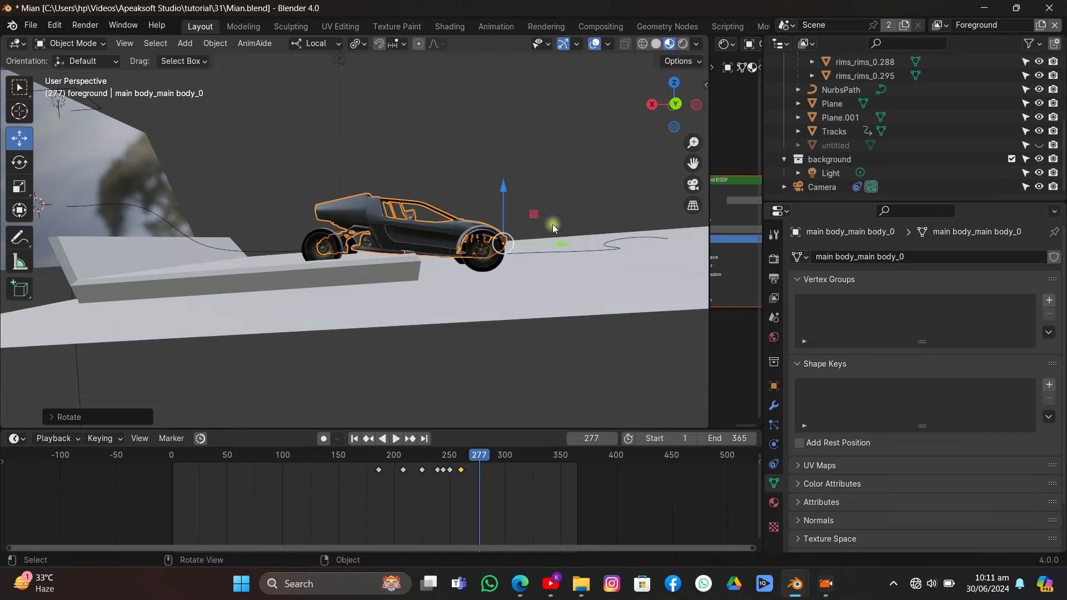
- At frame 277, raise the main body slightly and fine-tune its position and tilt about the local X axis
left_click_drag(503, 205, 503, 195)
key("r")
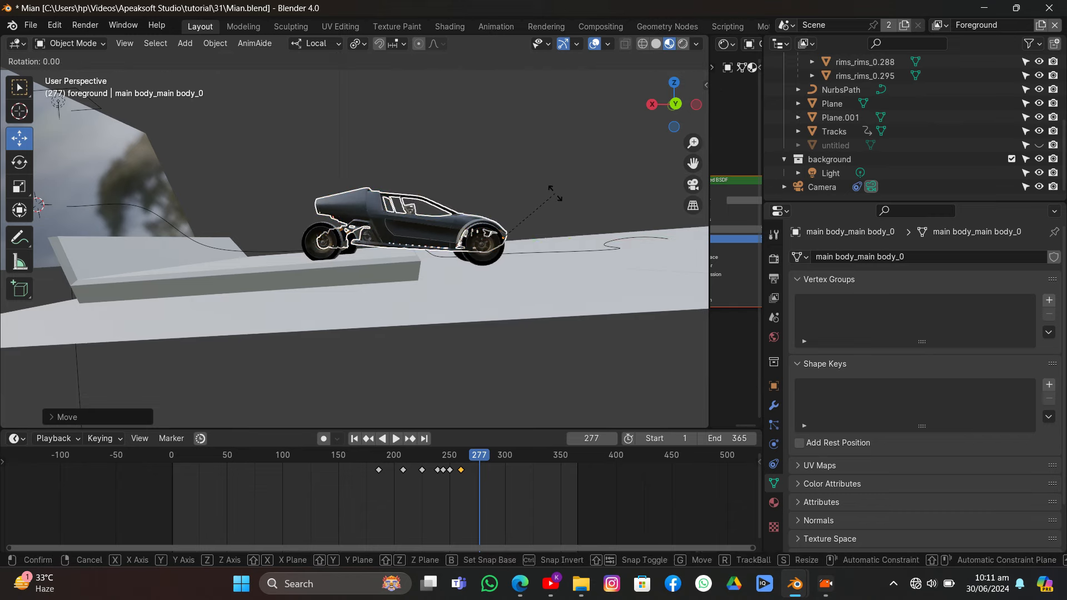
key("x")
left_click(502, 199)
left_click_drag(501, 199, 513, 207)
key("r")
key("x")
left_click(521, 206)
- Insert a Location & Rotation keyframe for the main body and shift that keyframe to about frame 270
key("i")
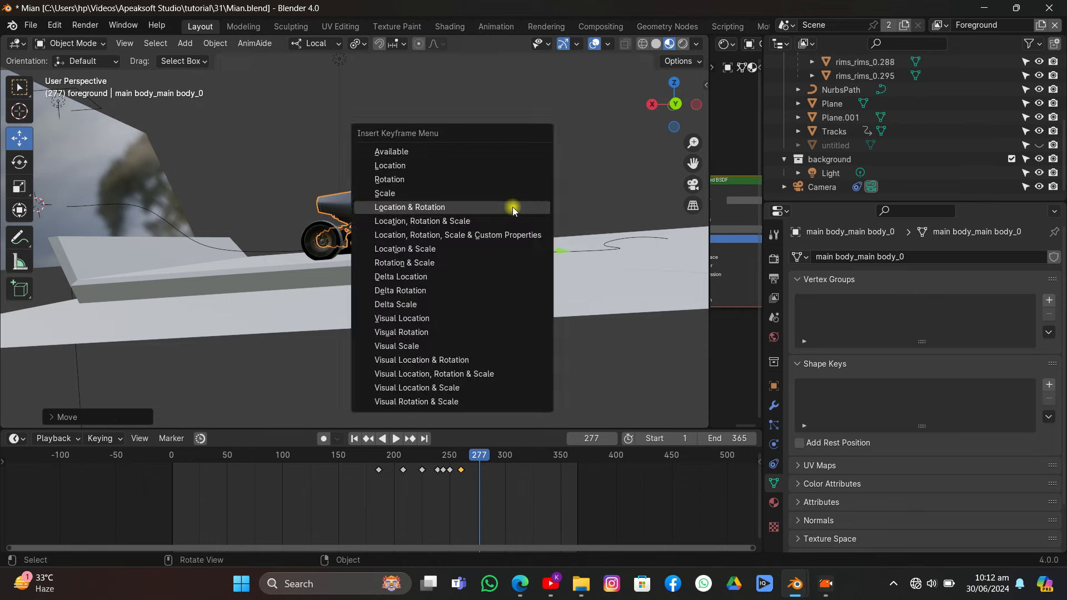
left_click(514, 208)
mouse_move(475, 470)
left_mouse_down()
mouse_move(468, 479)
mouse_move(458, 457)
mouse_move(481, 472)
left_mouse_up()
- At frame 278, move the main body about 1.7 m forward along its local Y axis and level its tilt
key("g")
key("y")
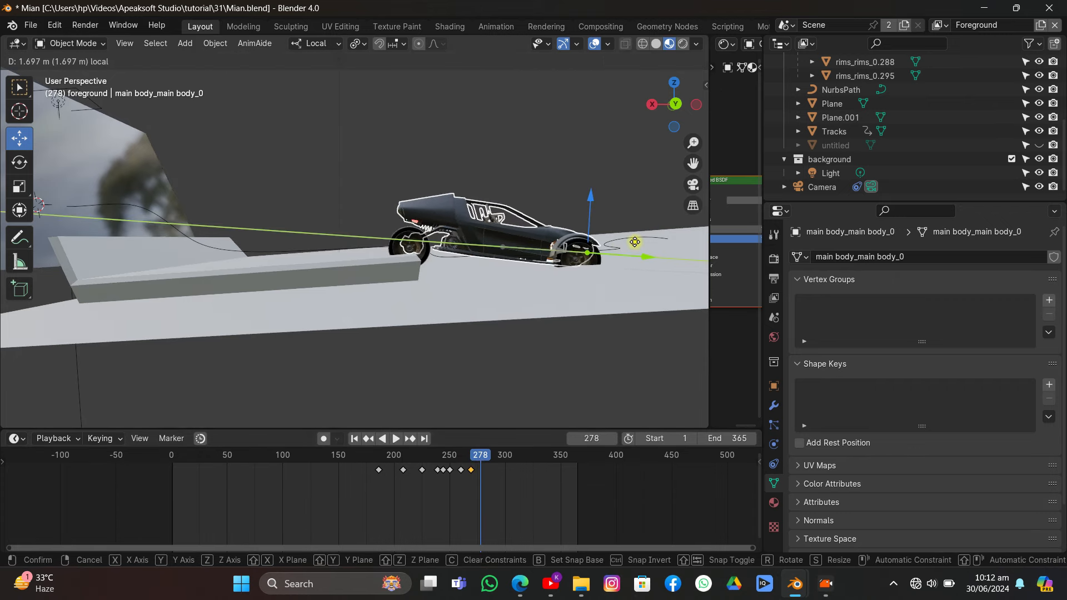
left_click(635, 241)
key("r")
key("z")
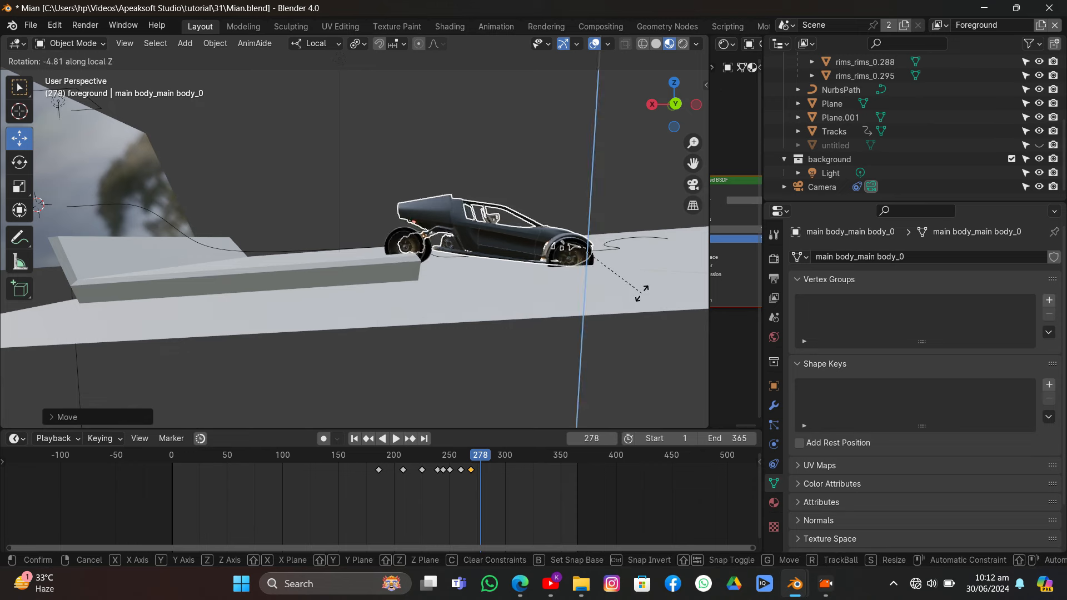
key("x")
right_click(644, 294)
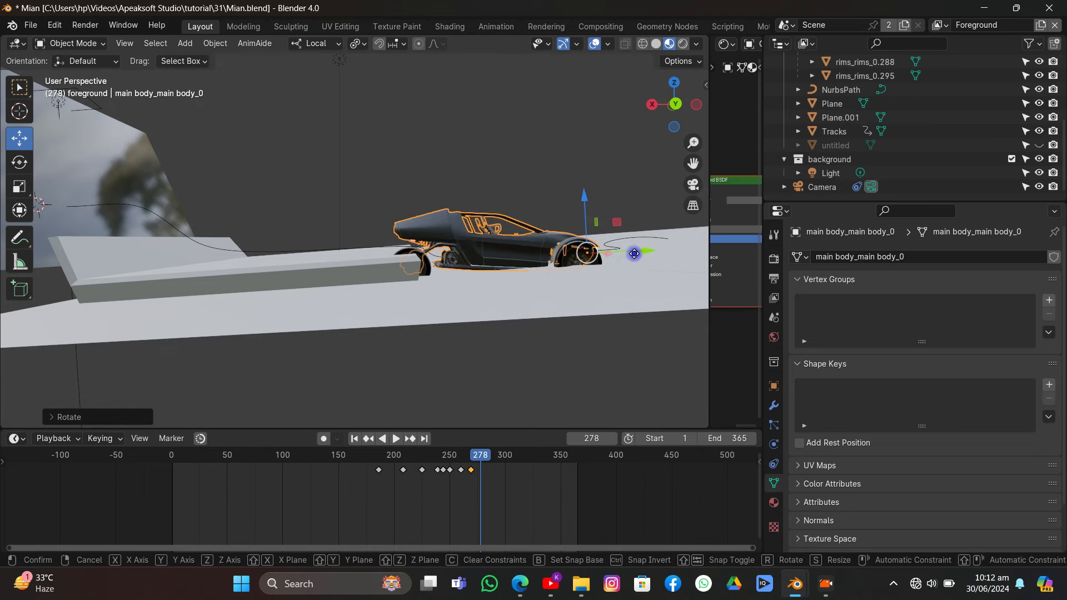
- Raise the main body until its wheels clear the surface, tilt it about 5° nose-down, lower it slightly, and keyframe it at frame 278
key("g")
key("z")
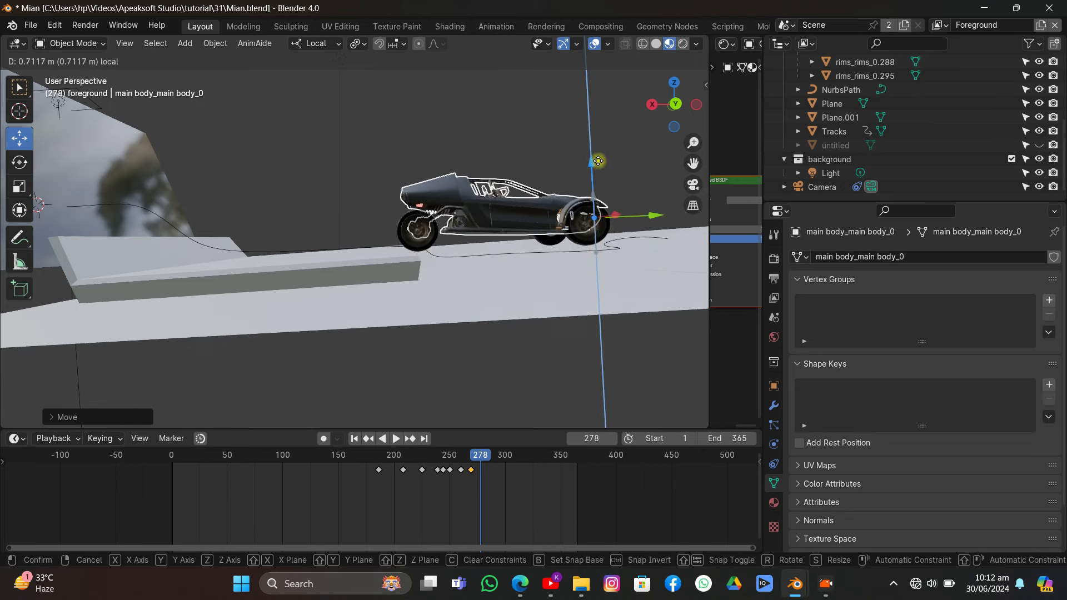
key("r")
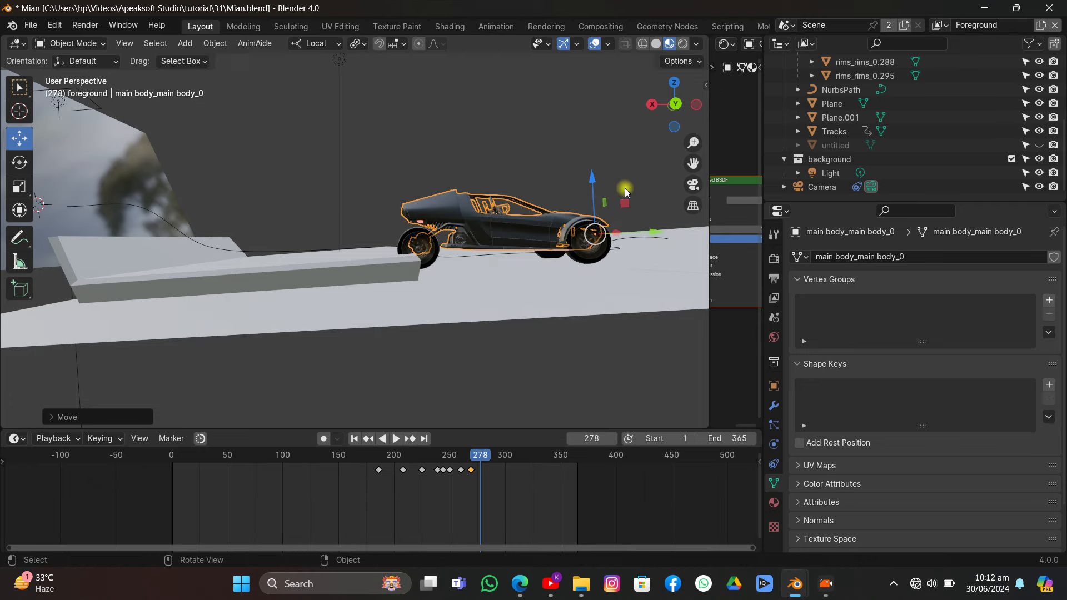
key("x")
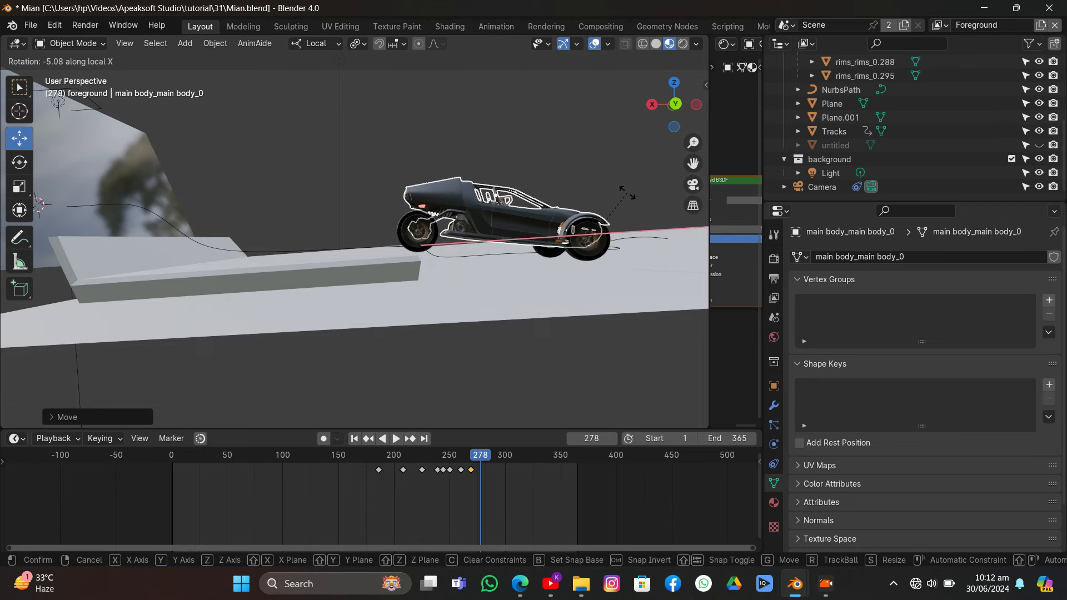
left_click(604, 189)
key("g")
key("z")
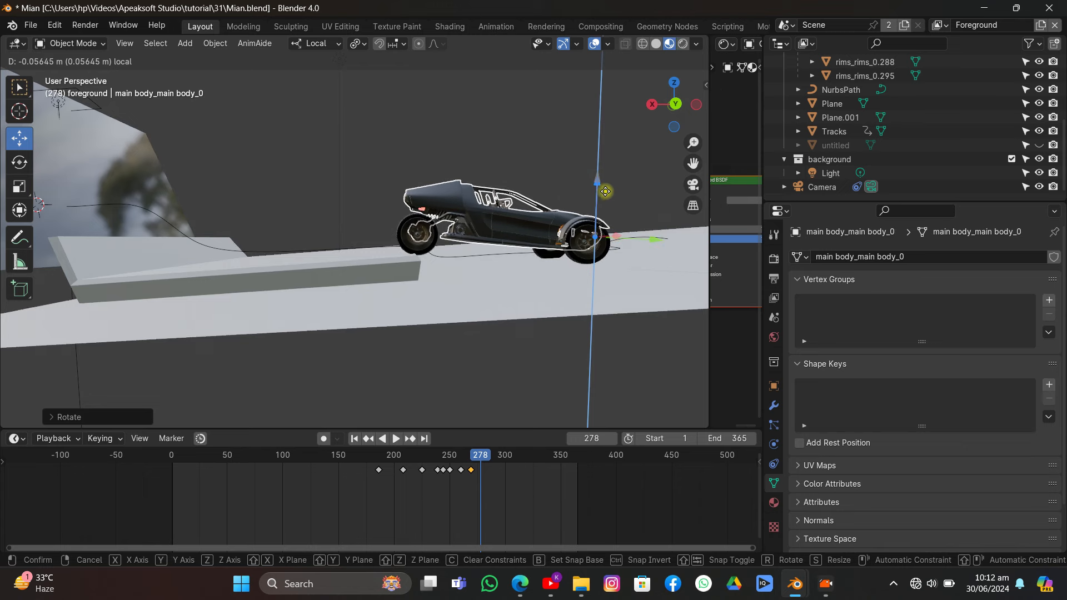
left_click(605, 193)
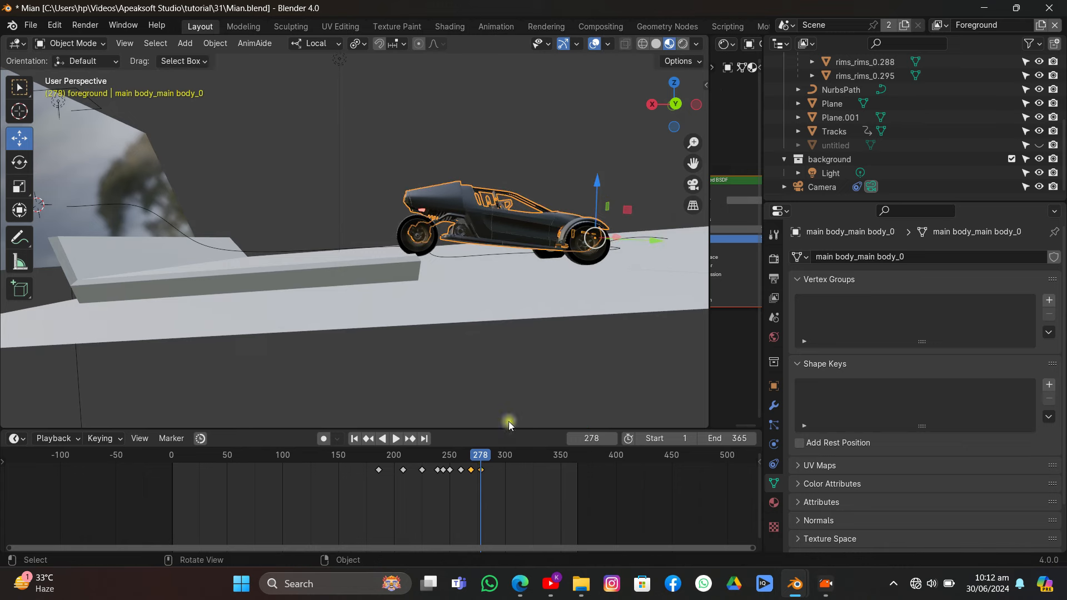
- At frame 287, move the main body about 0.5 m further forward along its local Y axis
key("space")
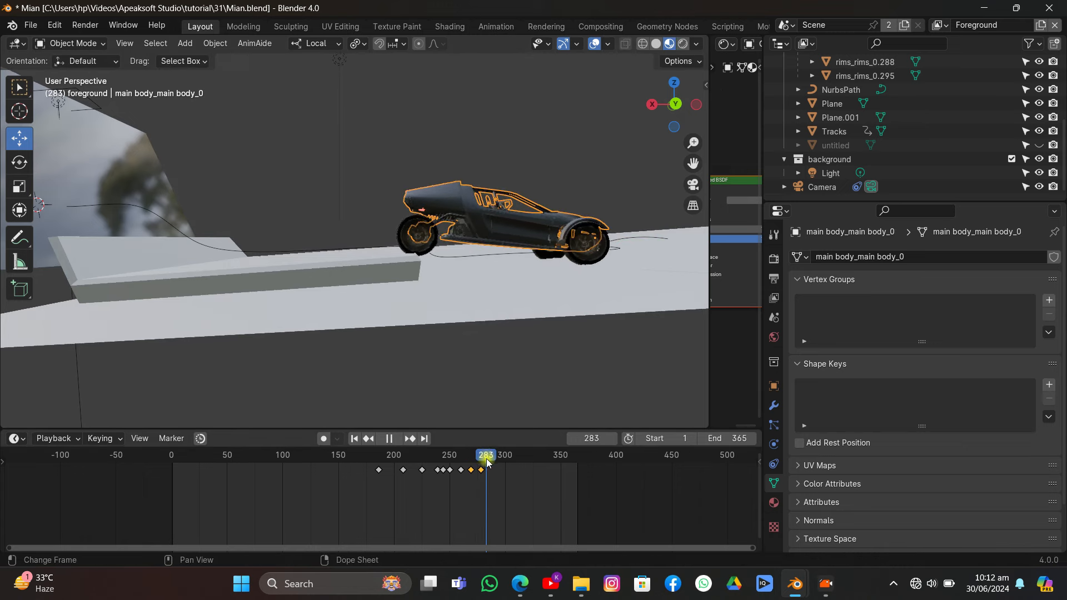
left_click(491, 460)
key("g")
key("y")
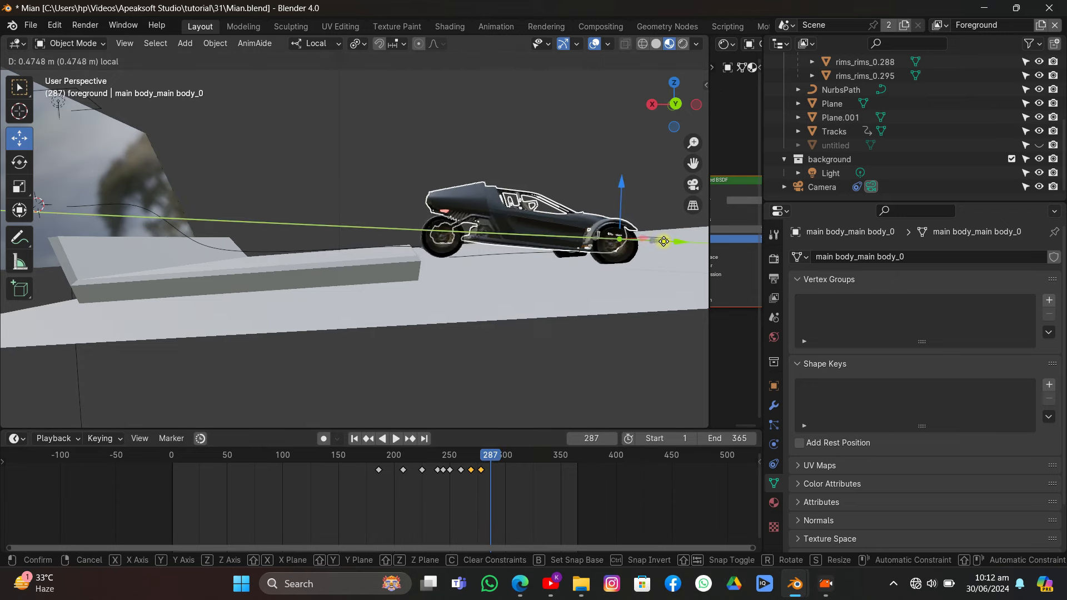
left_click(662, 257)
key("r")
key("x")
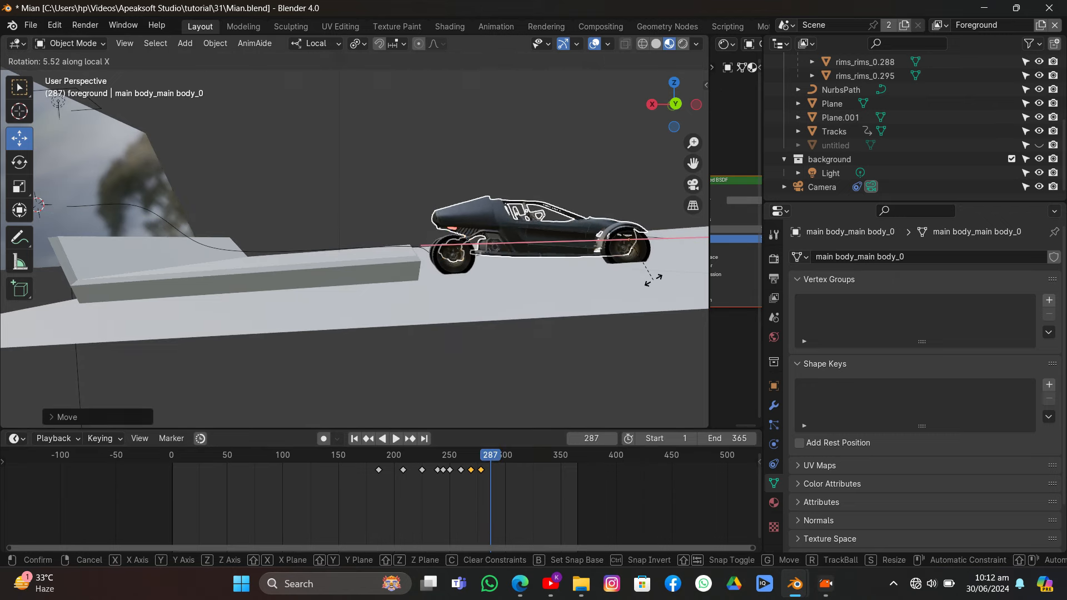
left_click(635, 219)
key("ctrl+z")
- Rotate the main body about 4° around its local X axis, fine-tune its position, and keyframe it at frame 287
middle_click_drag(578, 261, 557, 246)
key("r")
key("x")
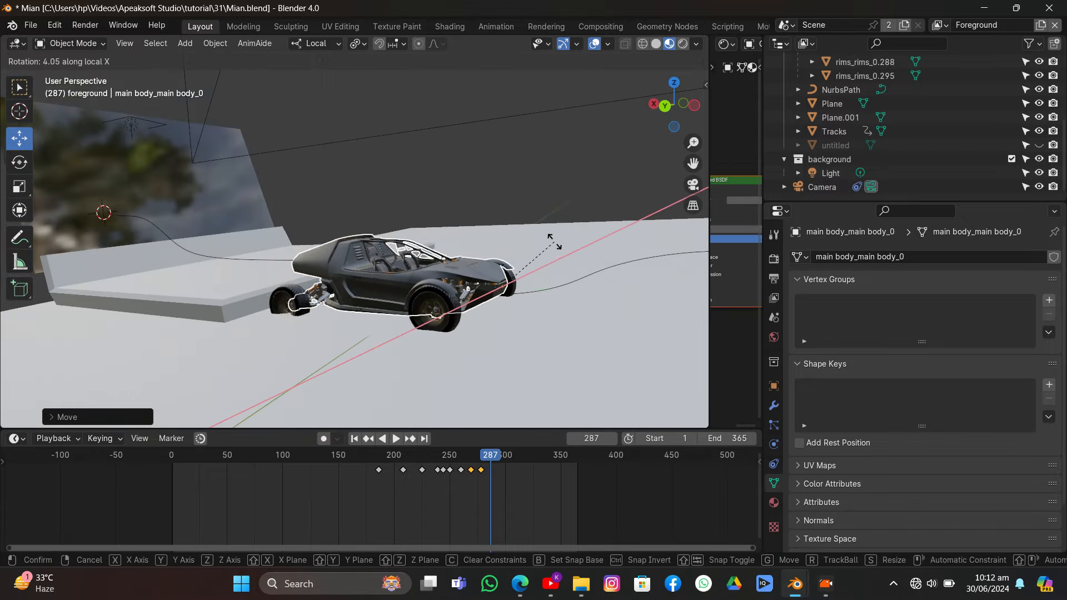
left_click(554, 244)
left_click_drag(500, 235, 493, 225)
- Check frame 184 through the camera in Rendered shading and return to Material Preview
left_click_drag(490, 455, 400, 449)
left_click(689, 187)
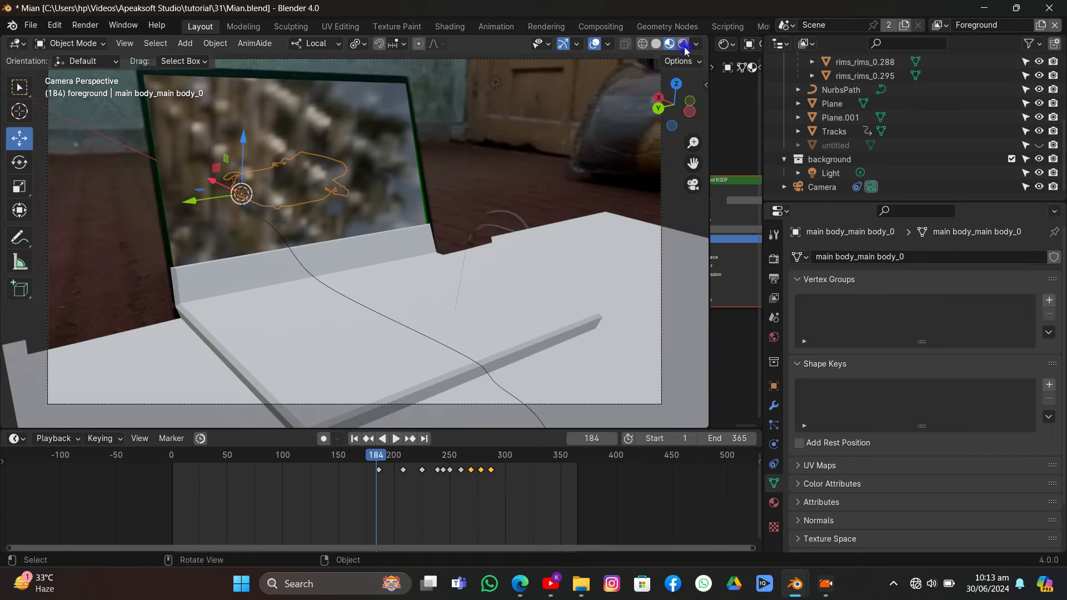
left_click(682, 44)
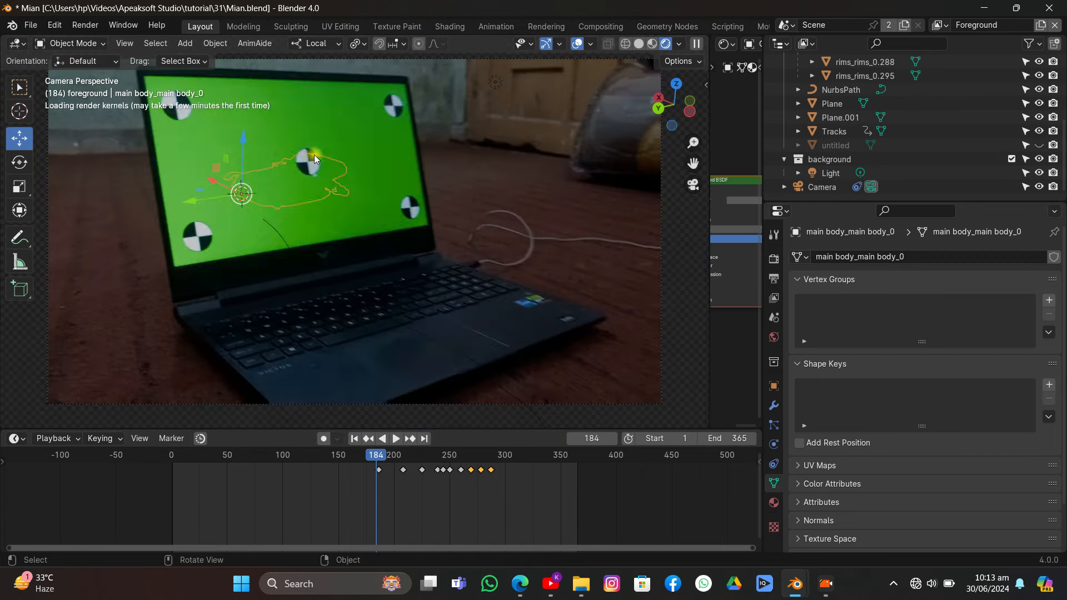
left_click(651, 44)
- Hide the Tracks object in the viewport and play the animation through the camera from near the beginning
left_click(357, 150)
left_click(1038, 131)
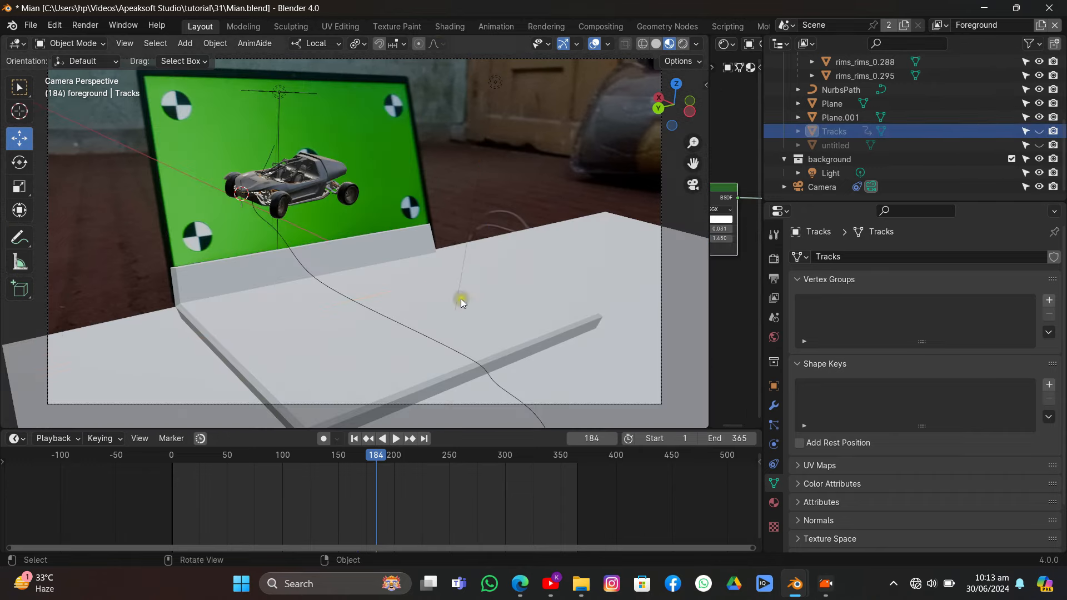
left_click_drag(376, 458, 178, 490)
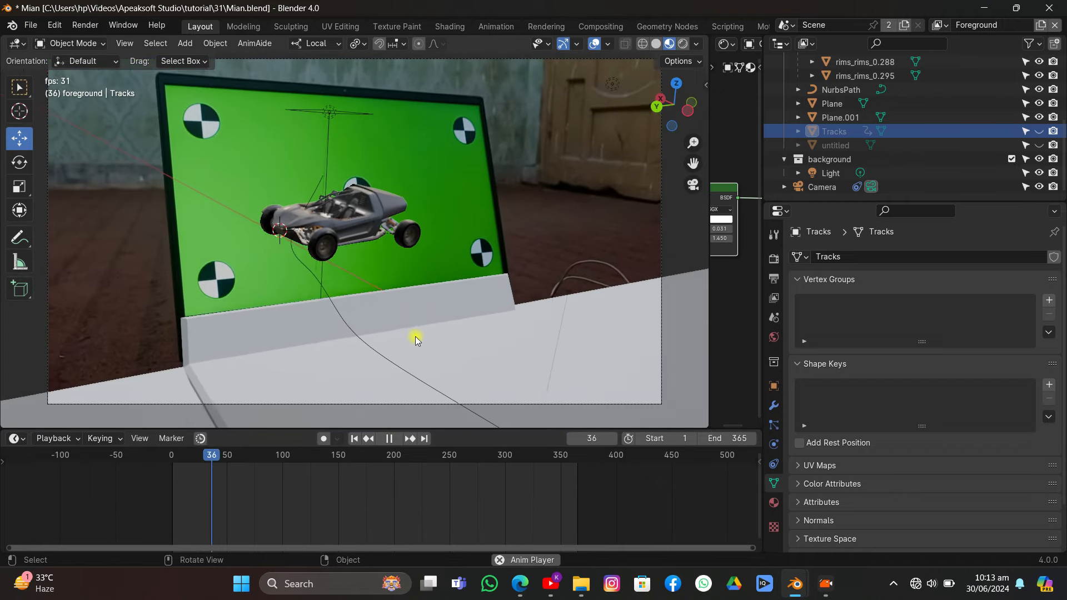
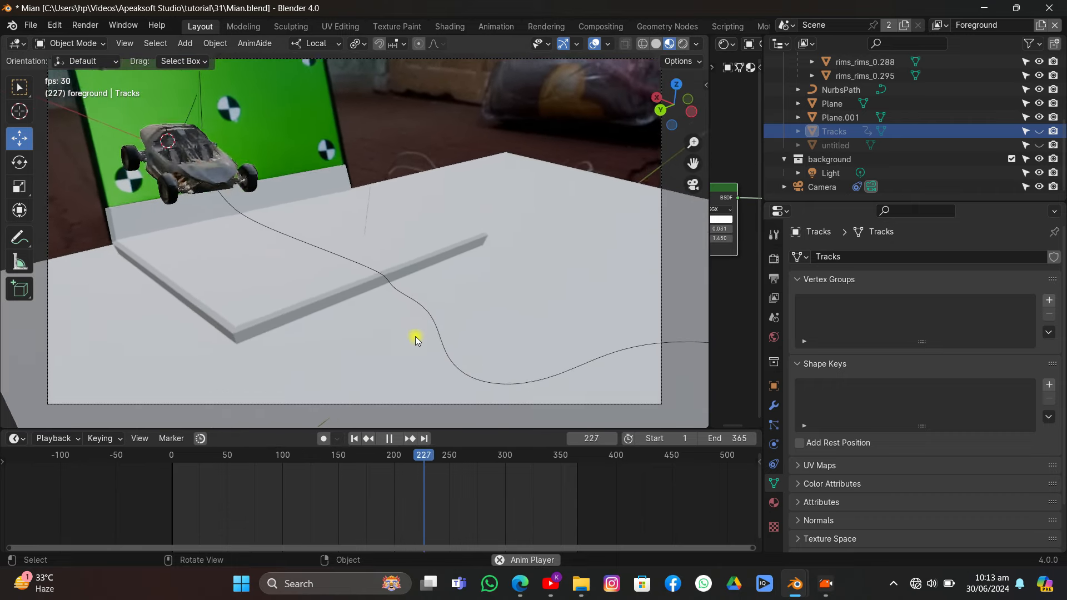
key("space")
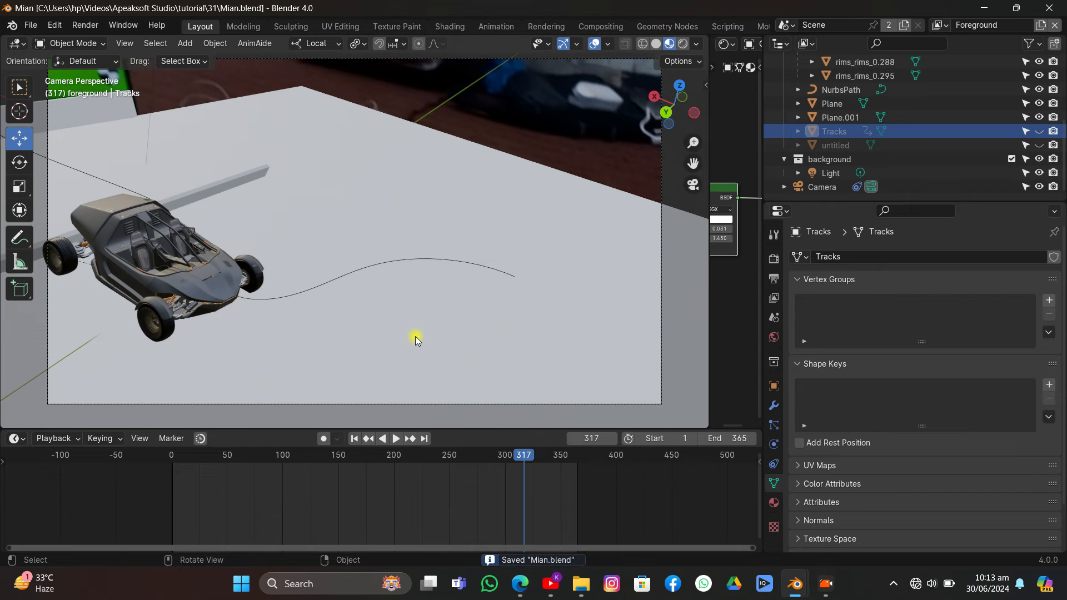
- Select the main body together with the front wheels and shift all their keyframes about 60 frames earlier
mouse_move(408, 358)
middle_mouse_down()
mouse_move(452, 321)
mouse_move(471, 264)
mouse_move(455, 275)
mouse_move(483, 301)
mouse_move(483, 324)
mouse_move(410, 338)
middle_mouse_up()
left_click(405, 328)
middle_click_drag(382, 263, 398, 302)
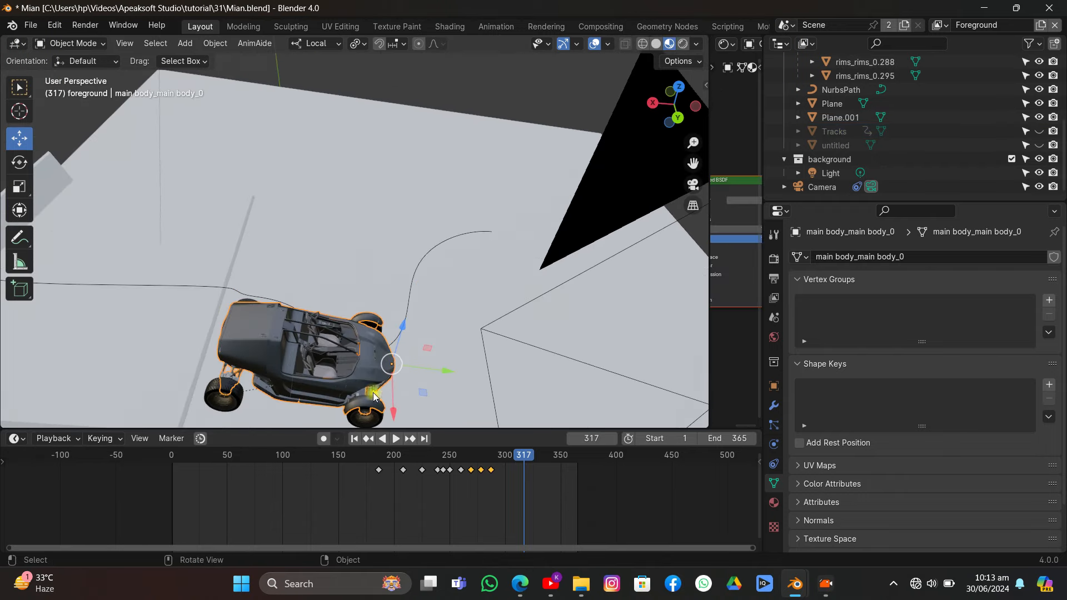
left_click(364, 413)
middle_click_drag(364, 412, 225, 284)
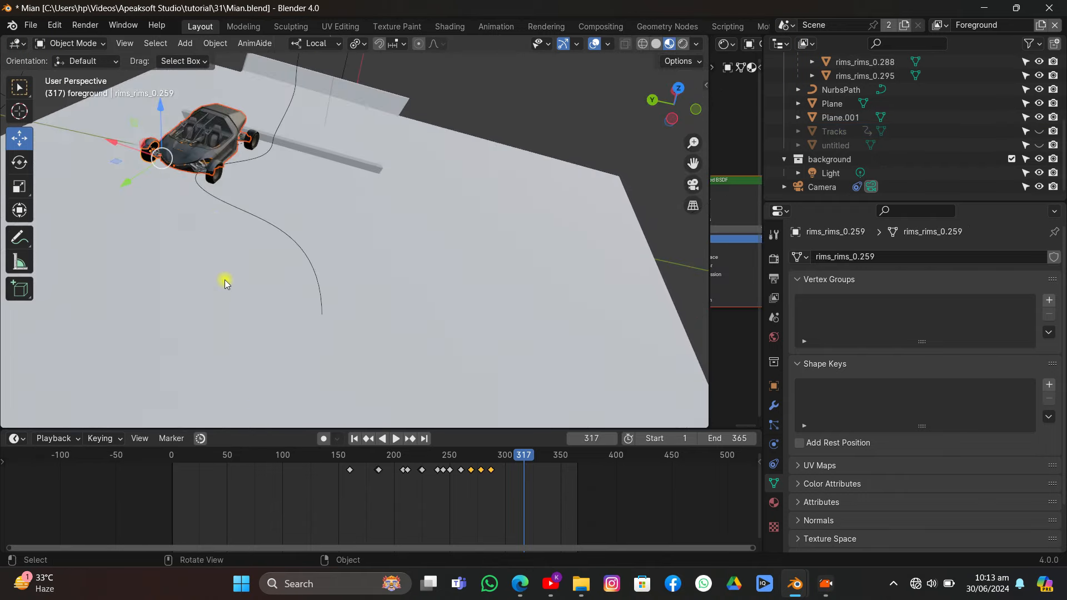
left_click_drag(393, 482, 333, 489)
- Play the retimed animation through the camera from about frame 100 to frame 233
left_click(693, 184)
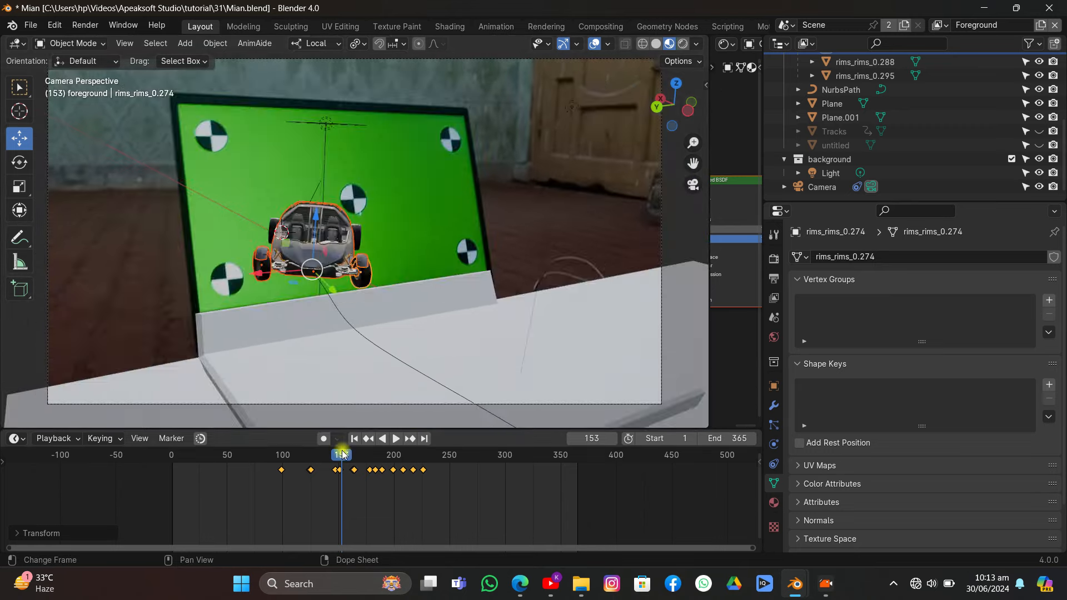
left_click_drag(342, 450, 281, 461)
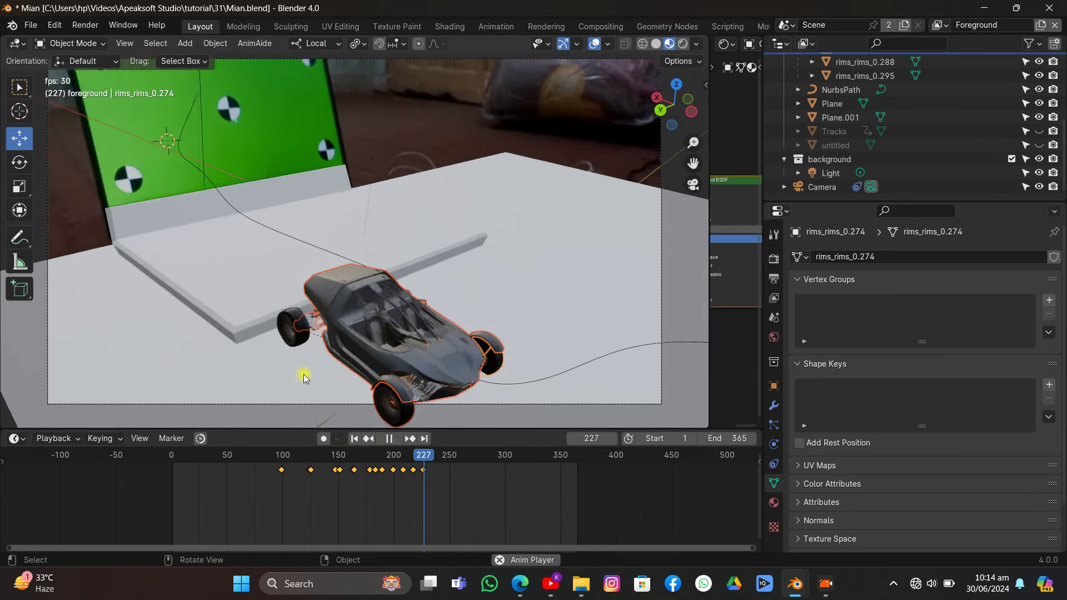
key("space")
- At frame 233, move the main body forward and sideways along its local axes and rotate it to realign it with the path
left_click(423, 373)
scroll(427, 389, "down", 1)
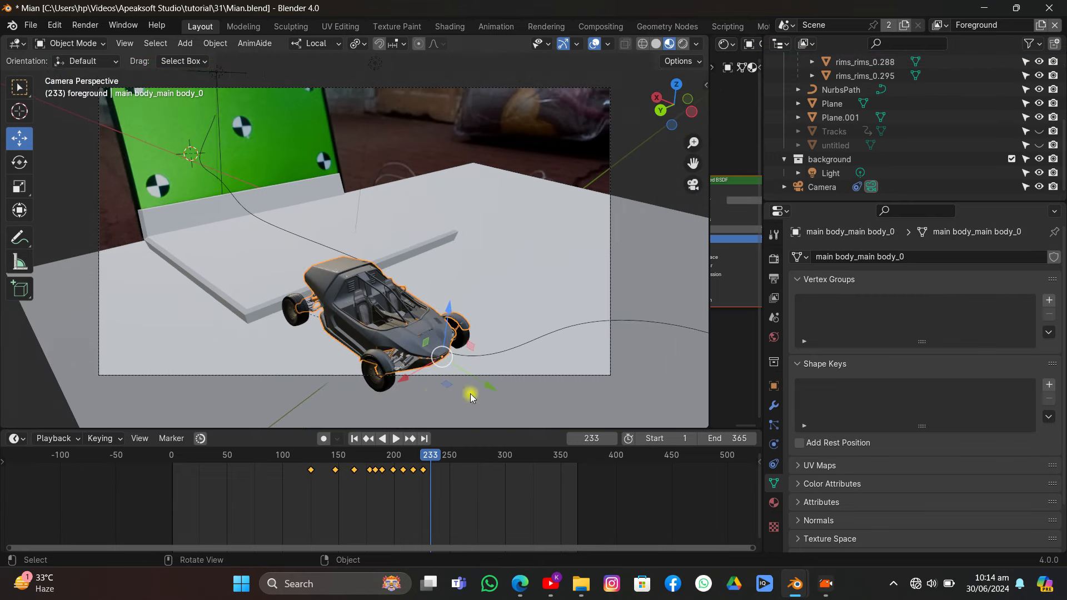
left_click_drag(488, 383, 507, 395)
key("r")
left_click(562, 340)
key("g")
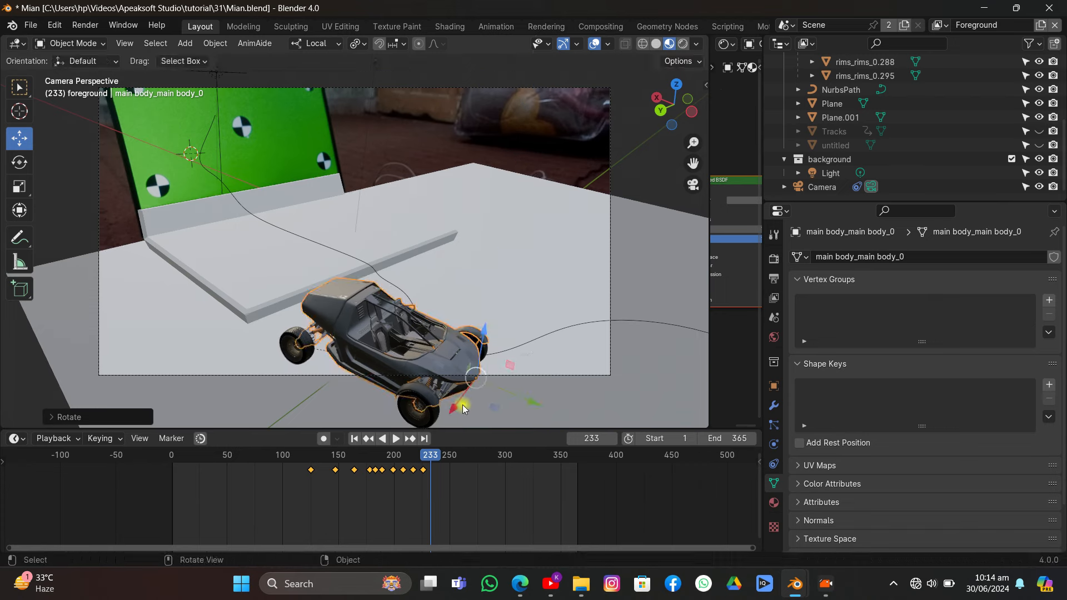
key("x")
left_click(488, 388)
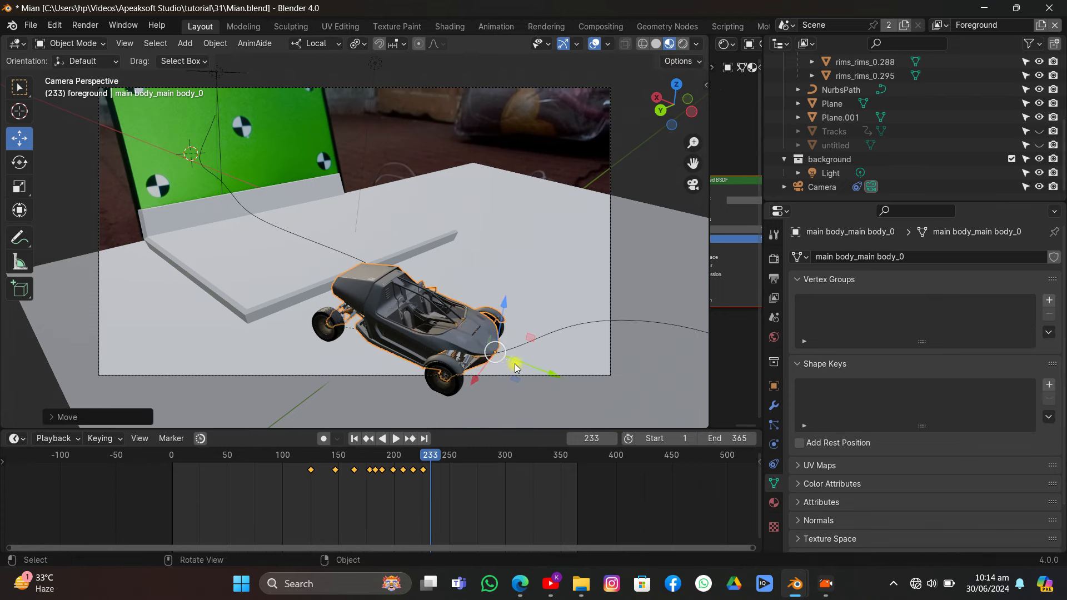
left_click_drag(515, 364, 543, 357)
- Turn the main body about 8° around local Z, fine-tune its X tilt and height, and insert a Location & Rotation keyframe at frame 233
key("r")
key("z")
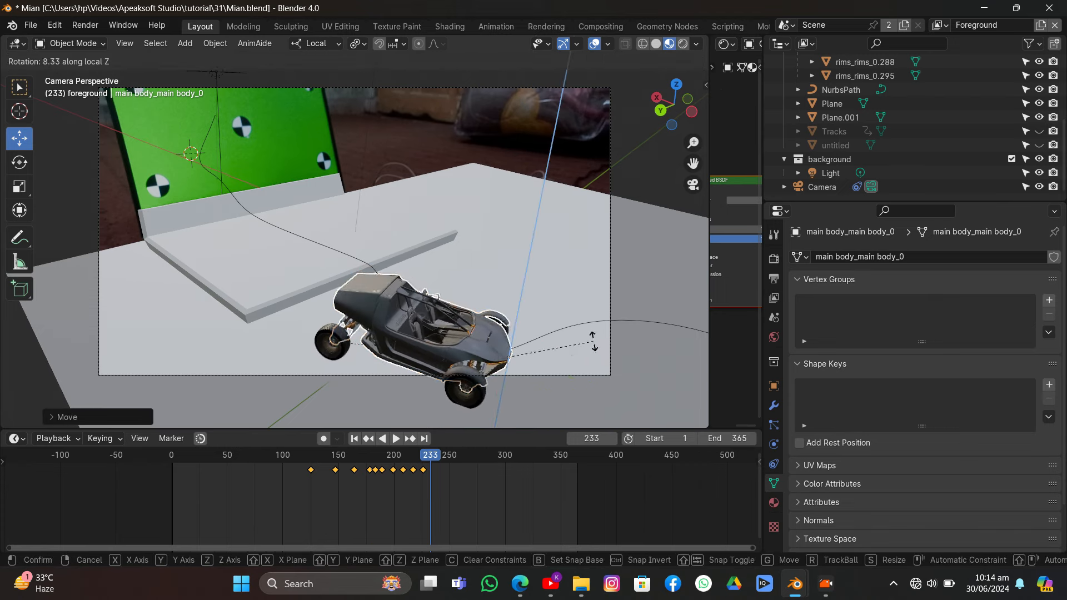
left_click(520, 356)
key("i")
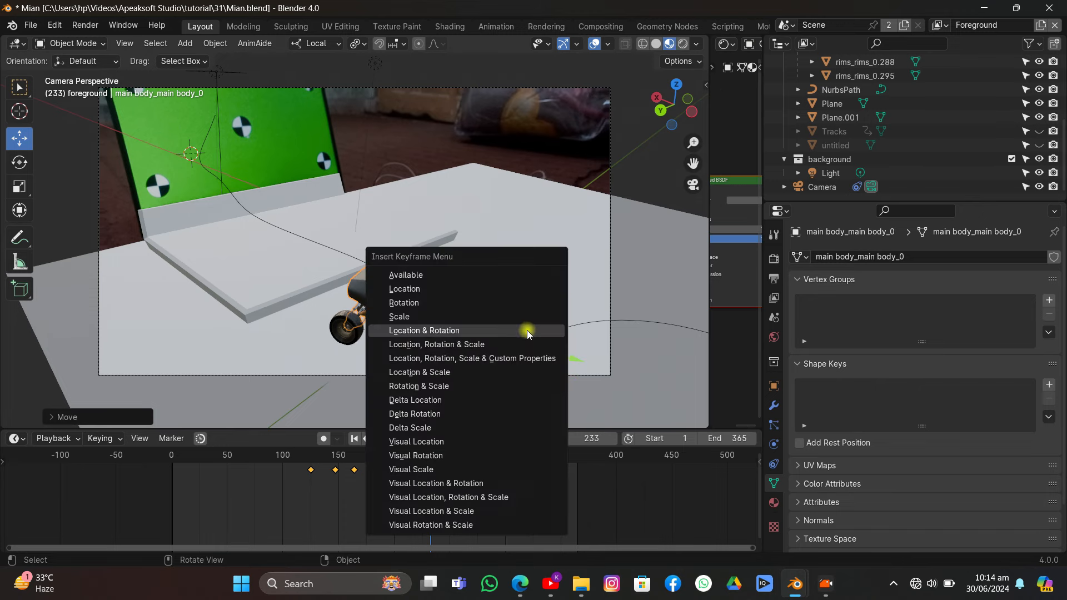
left_click(527, 331)
key("r")
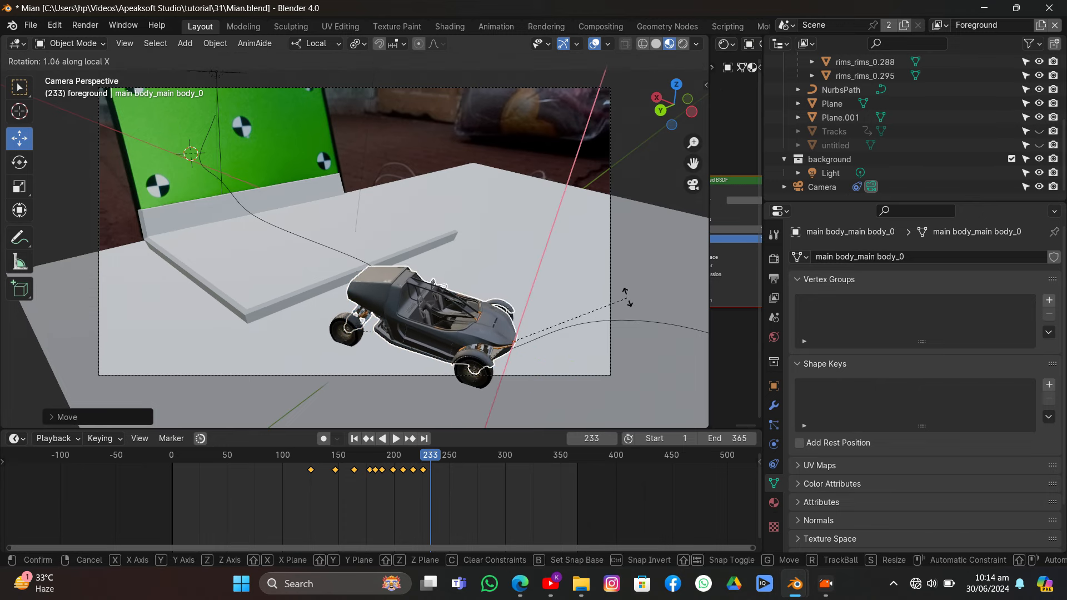
left_click(571, 306)
left_click_drag(516, 291, 512, 286)
key("i")
left_click(512, 284)
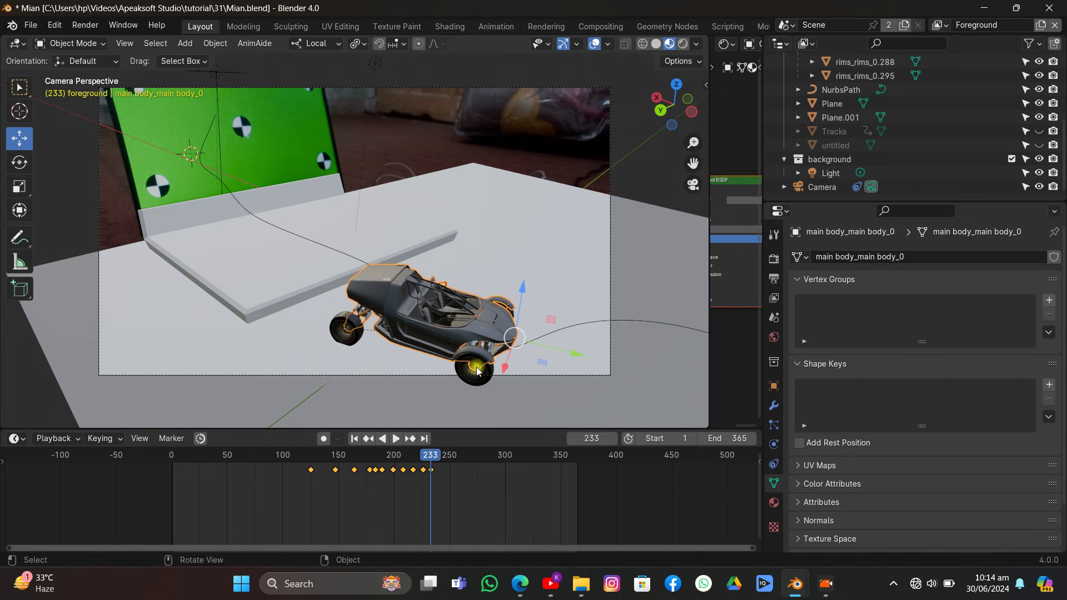
- Select both front wheels and insert a keyframe for them at frame 225
left_click(477, 370)
left_click(514, 317)
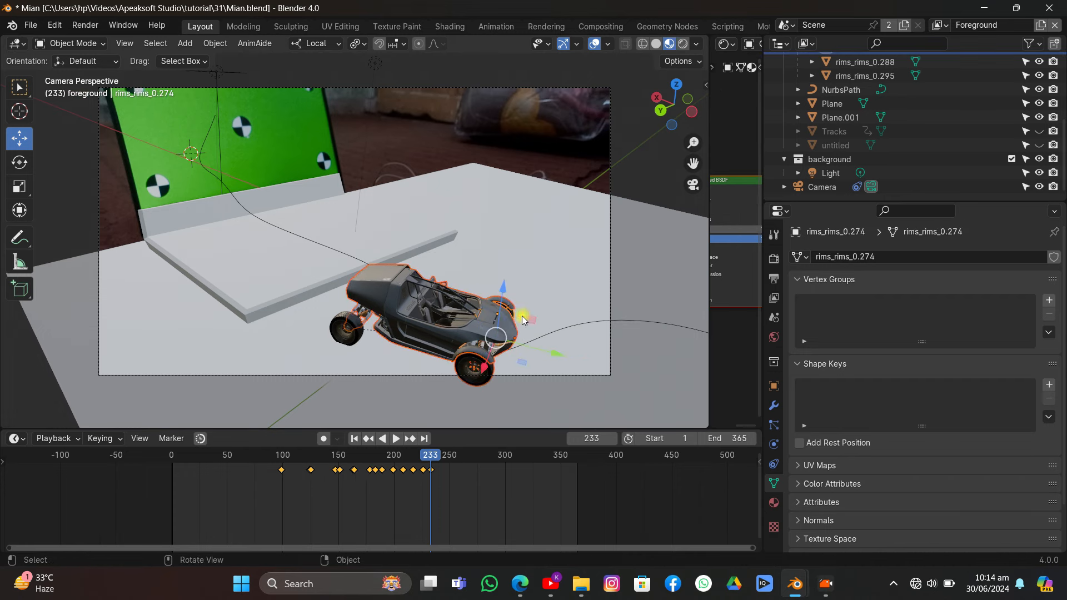
middle_click_drag(521, 316, 425, 314)
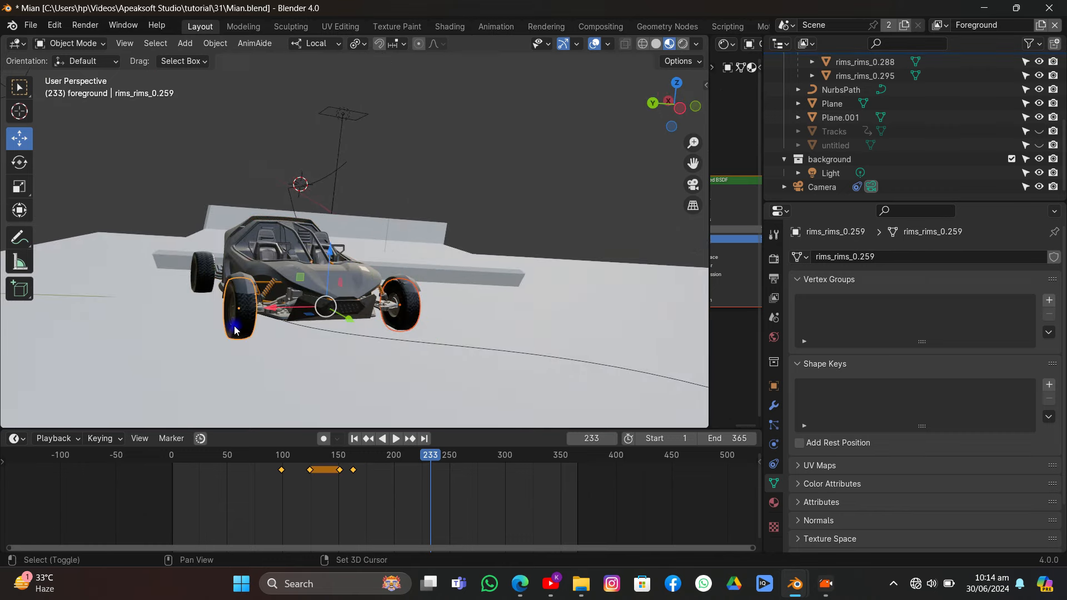
left_click(693, 185)
key("shift+ctrl+space")
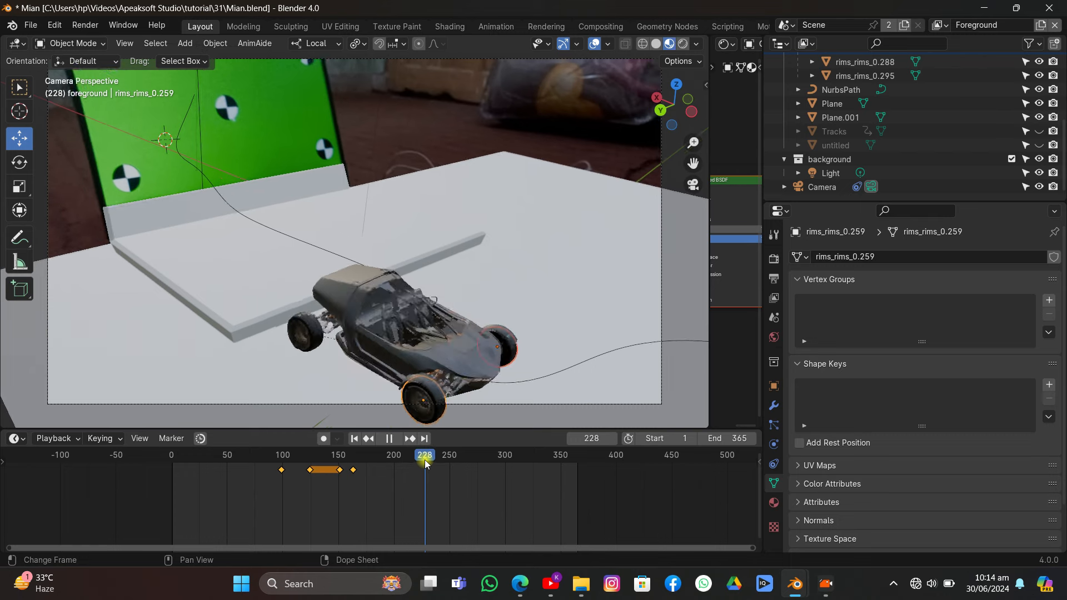
key("Escape")
key("i")
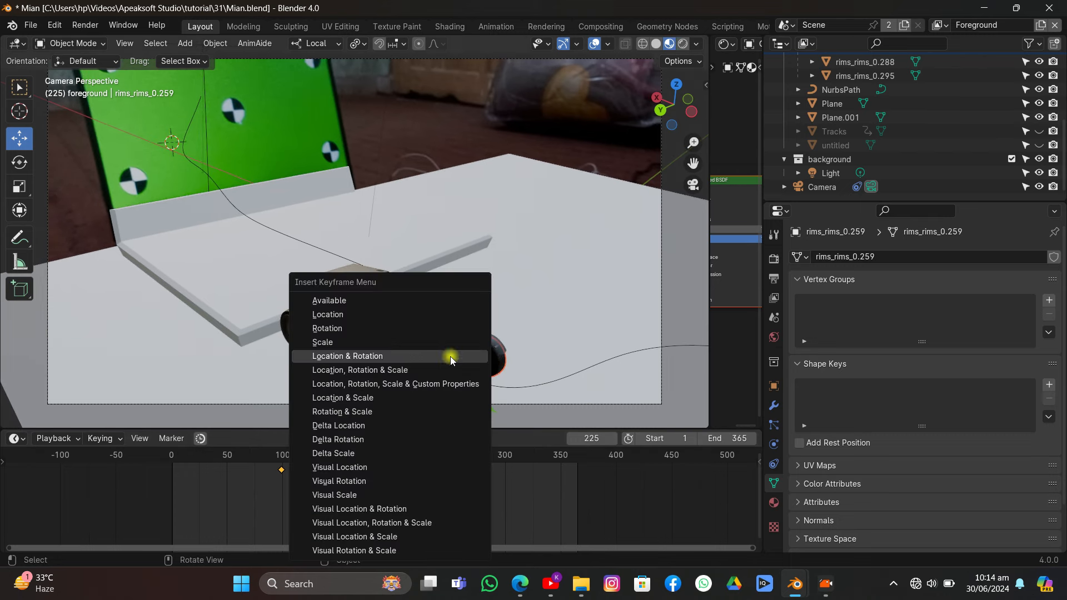
left_click(384, 314)
- Try turning the front wheels around local Z and keyframing them at frame 234
key("shift+ctrl+space")
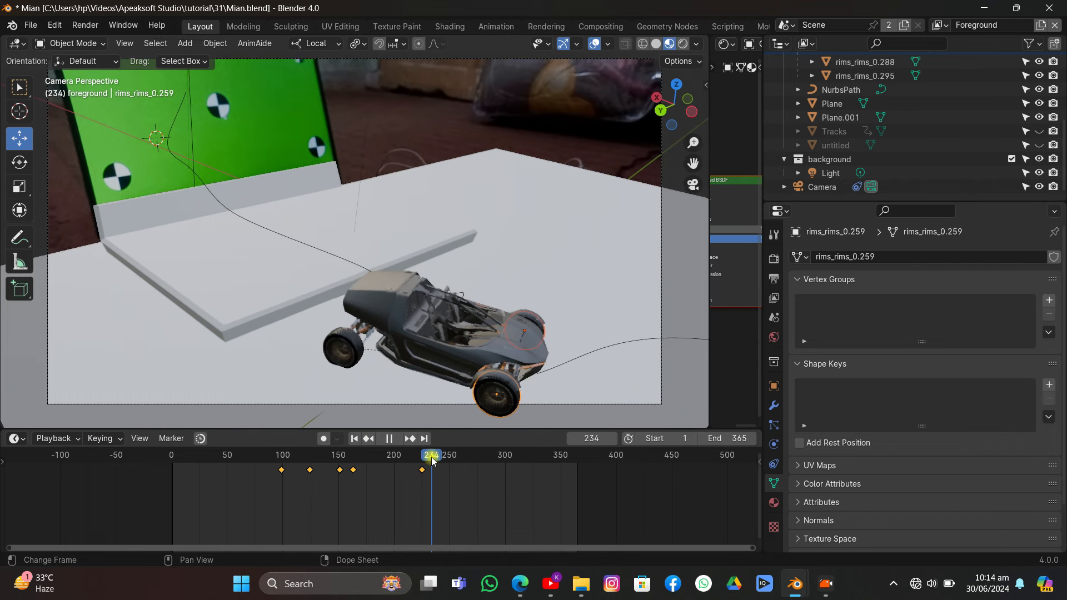
key("r")
key("z")
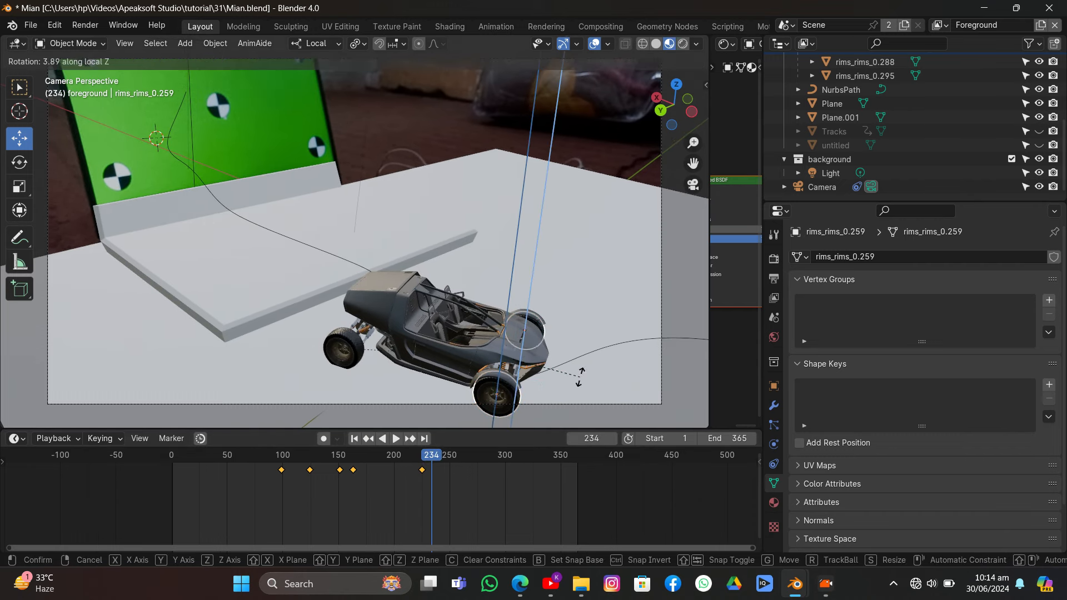
left_click(576, 332)
left_click(567, 318)
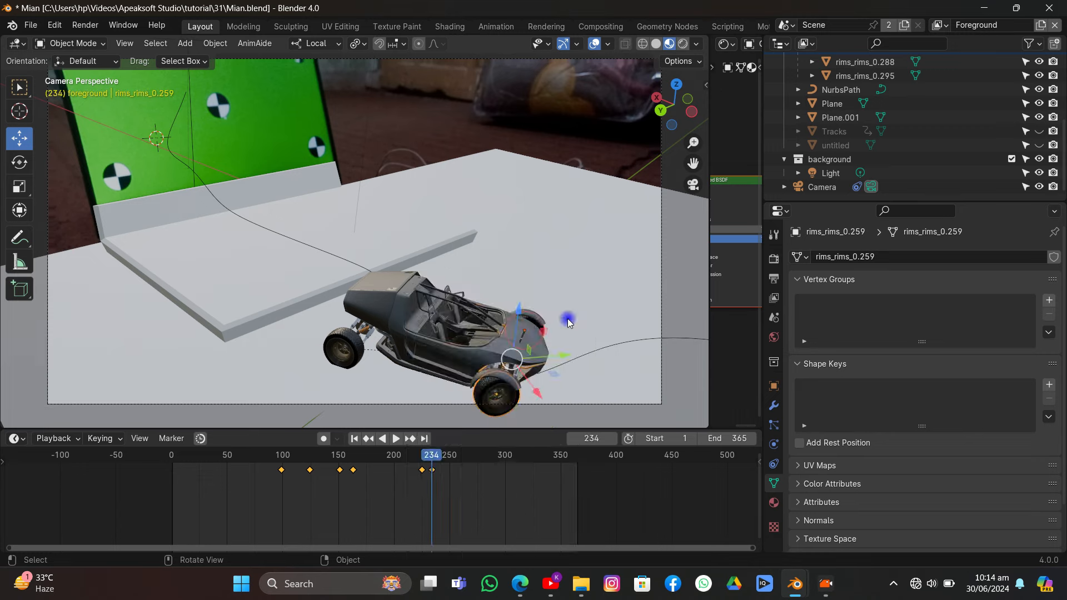
key("i")
left_click(568, 318)
left_click(426, 456)
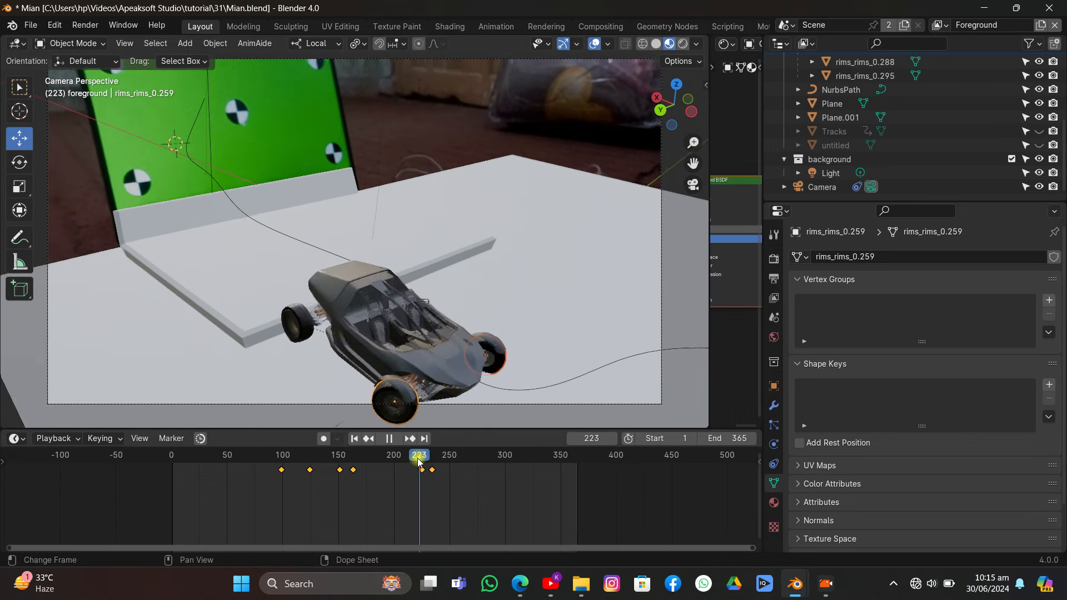
key("space")
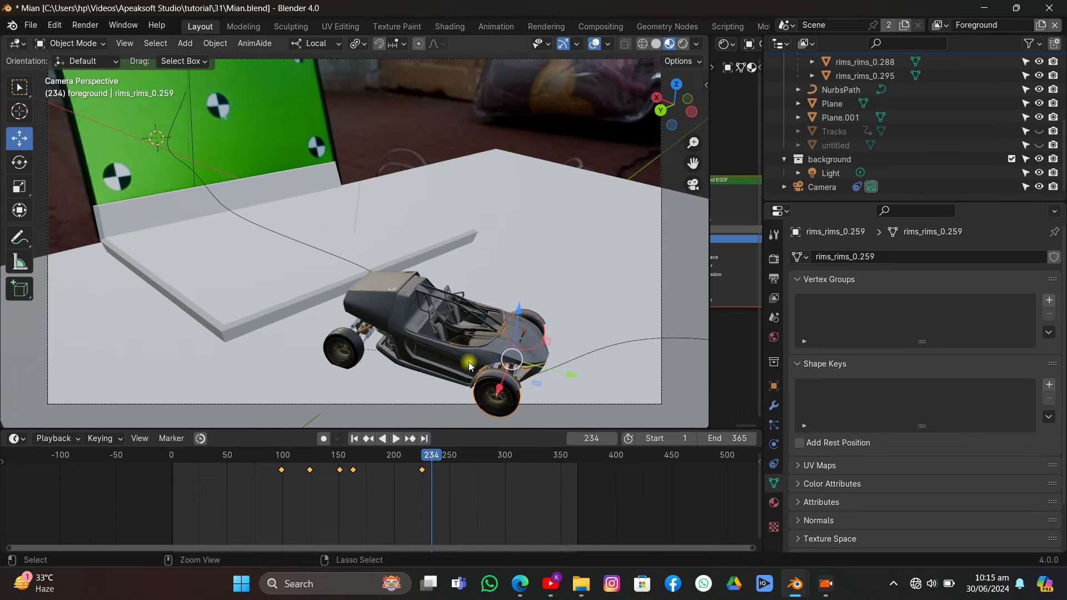
- At frame 233, turn the front wheels about 29° around local Z and insert a keyframe
mouse_move(431, 456)
left_mouse_down()
mouse_move(421, 460)
mouse_move(431, 459)
left_mouse_up()
key("i")
left_click(446, 328)
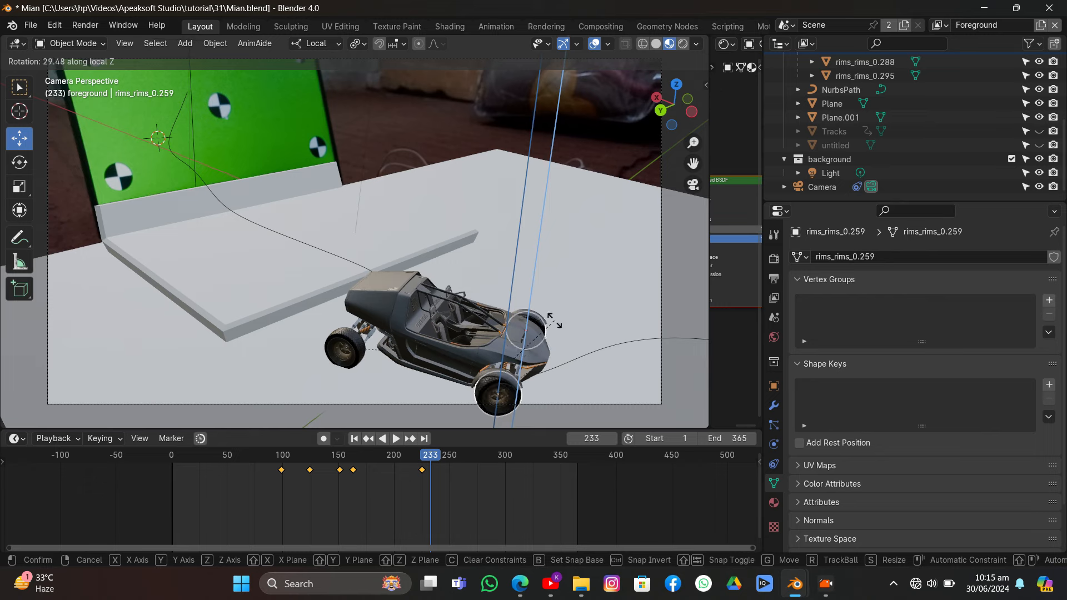
key("i")
left_click(551, 315)
- Move the main body's last keyframe to about frame 244 and play back the retimed drive off the laptop
left_click_drag(431, 458, 378, 425)
left_click(420, 355)
key("space")
key("space")
key("space")
key("space")
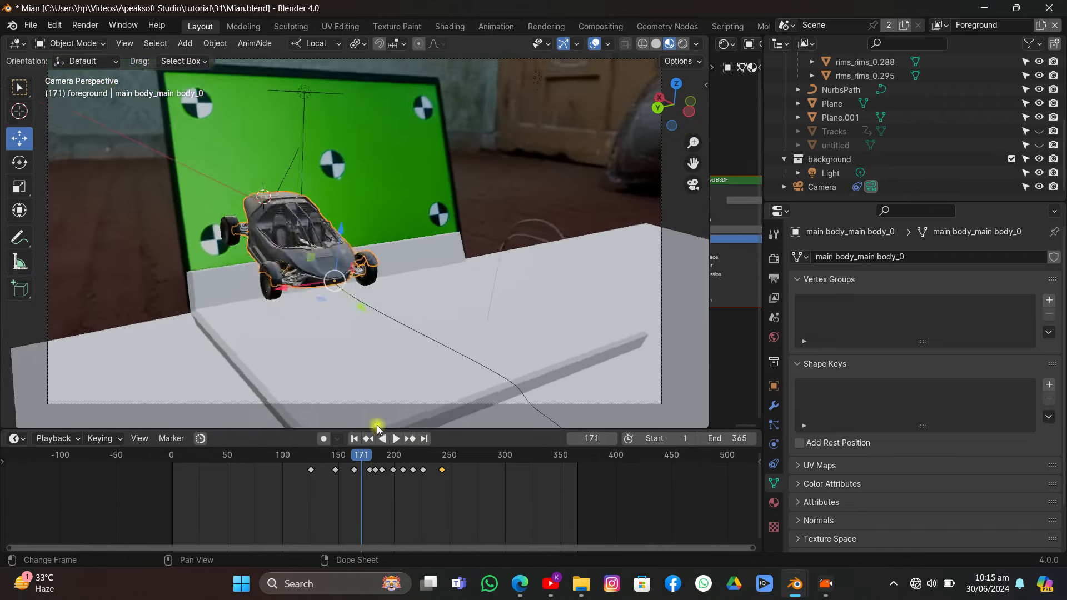
key("space")
key("space")
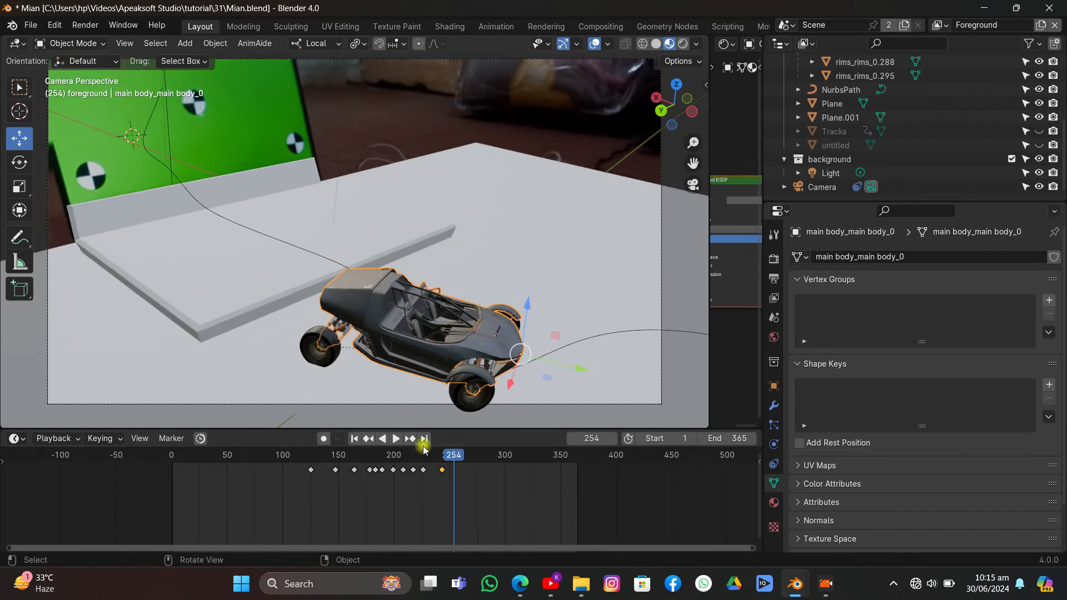
left_click_drag(416, 457, 376, 461)
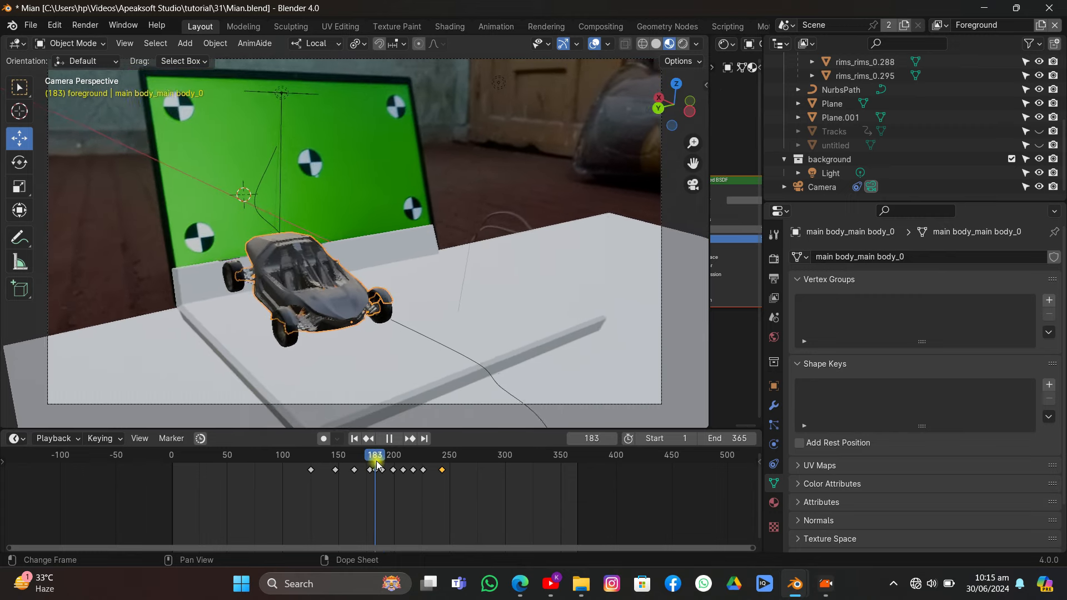
key("space")
- Try scaling only the main body's keyframes from frame 190 onward to about 0.7
left_click_drag(483, 490, 394, 473)
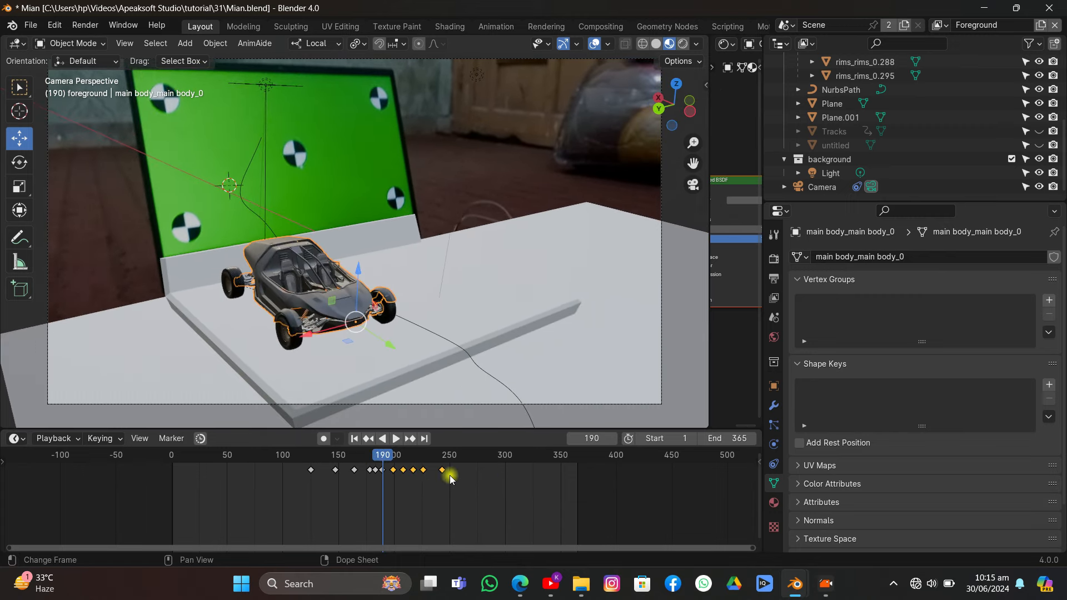
key("s")
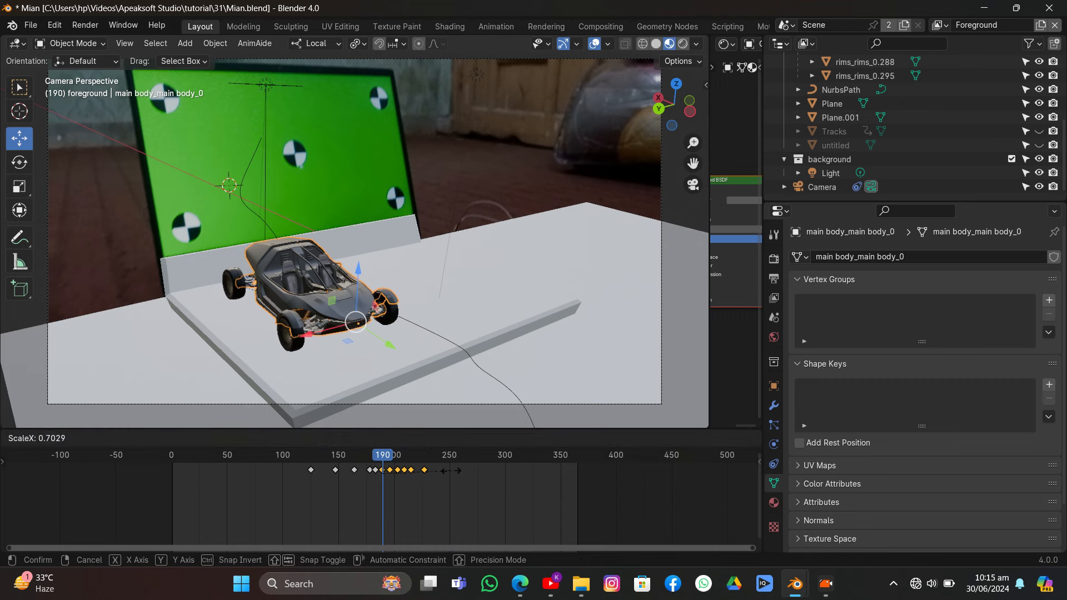
left_click(436, 471)
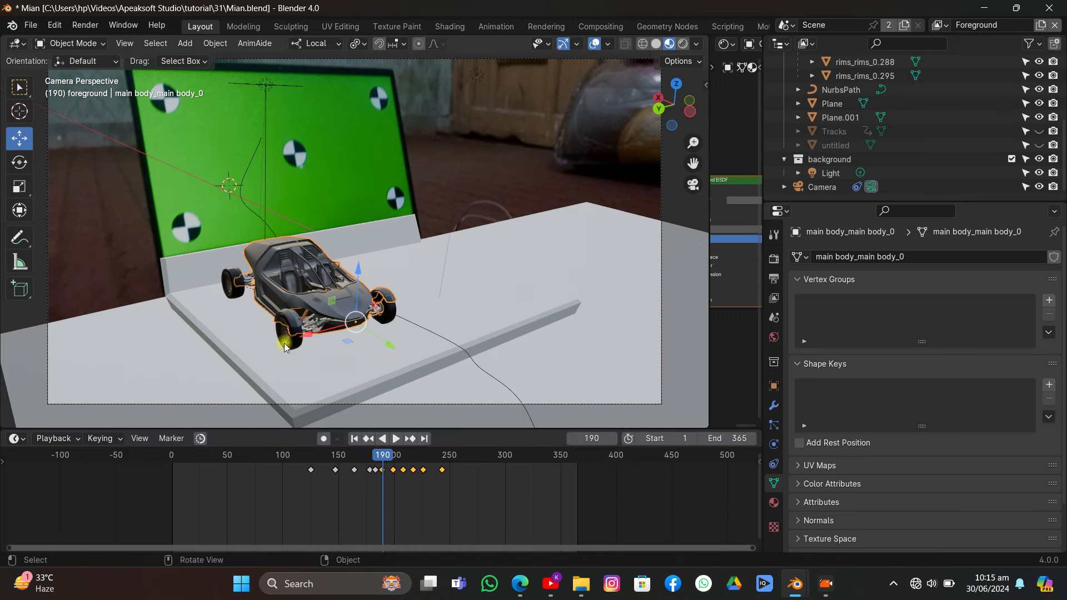
- Add the front wheels to the selection and compress all keyframes from about frame 190 onward so the last one falls near frame 225
left_click(384, 316, "shift")
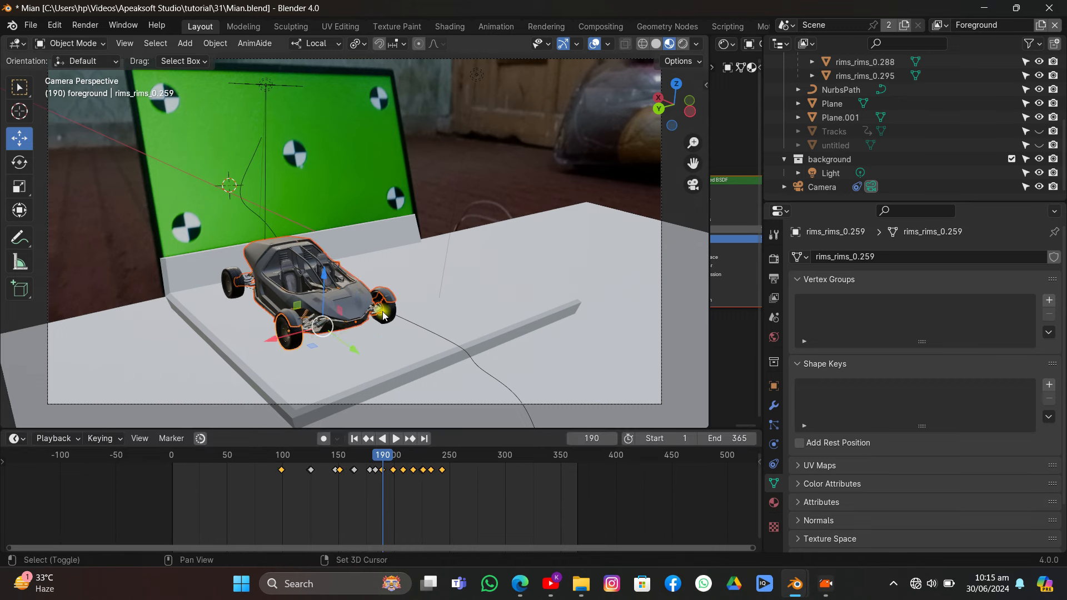
key("s")
left_click(418, 477)
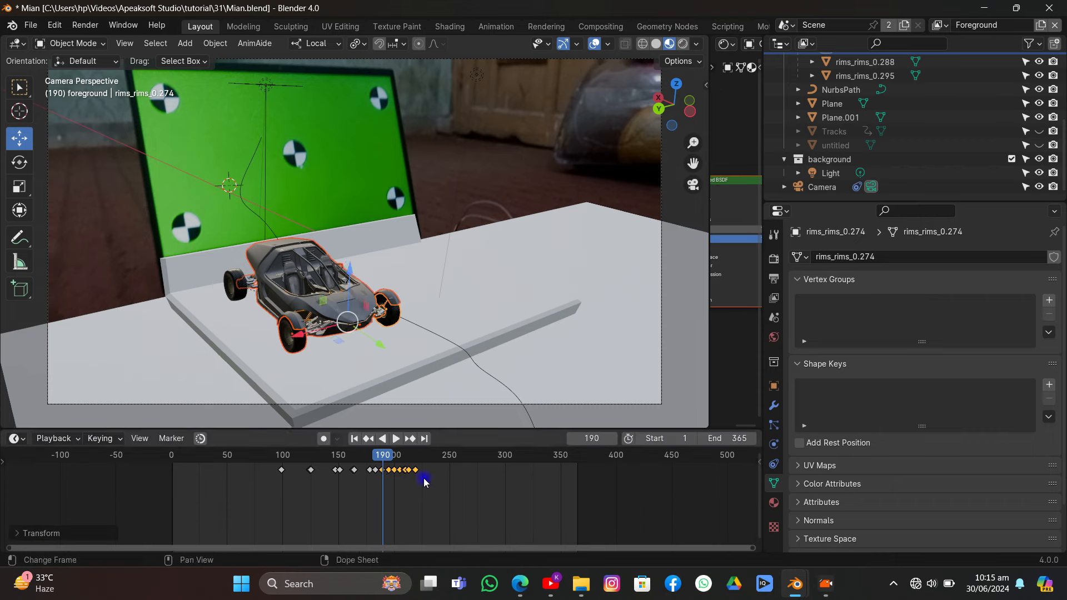
key("space")
left_click_drag(389, 460, 382, 462)
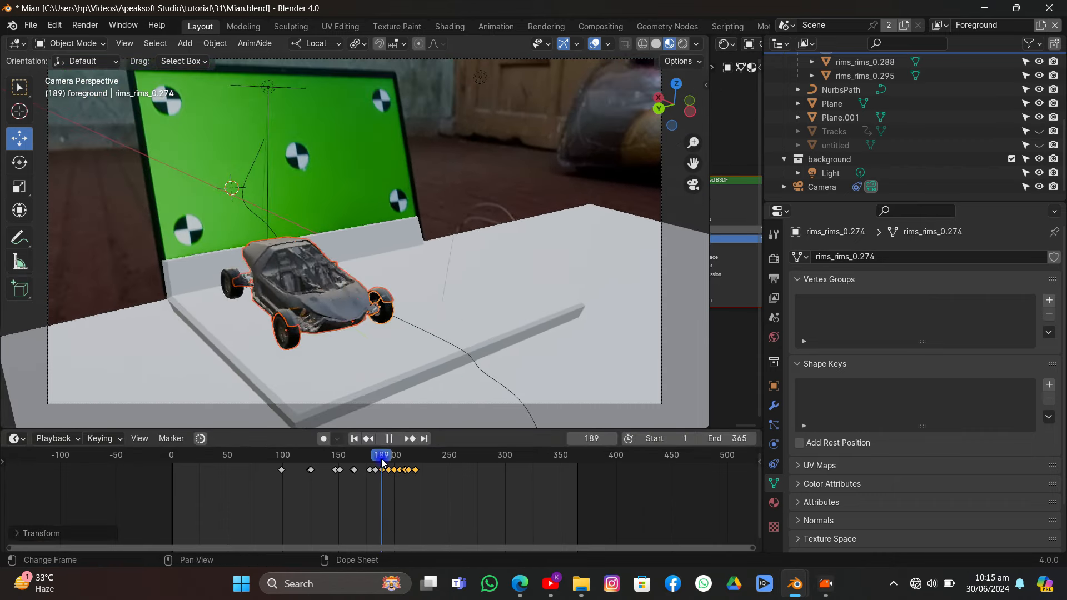
key("s")
left_click(450, 490)
key("space")
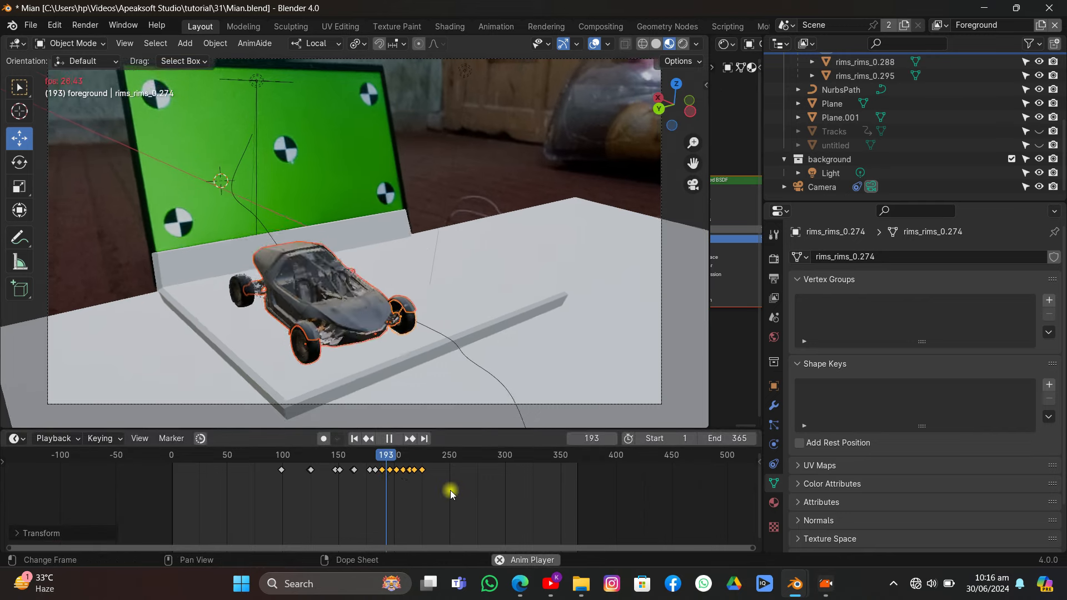
- Select only the main body and, at frame 240, turn it about 12° around local Z and move it forward along the path
left_click(448, 342)
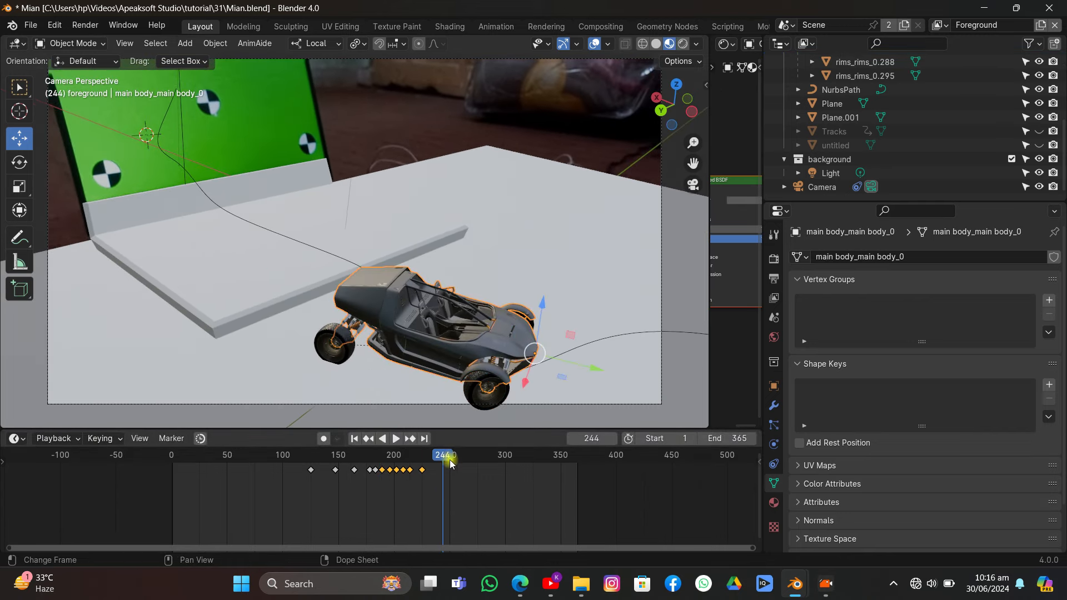
left_click_drag(449, 459, 439, 464)
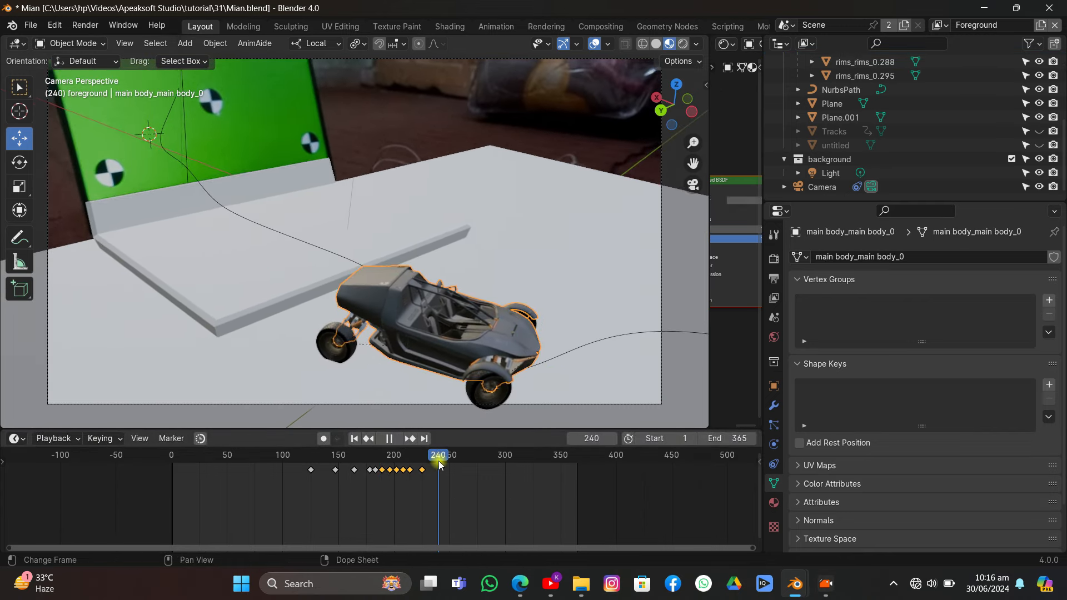
key("r")
key("z")
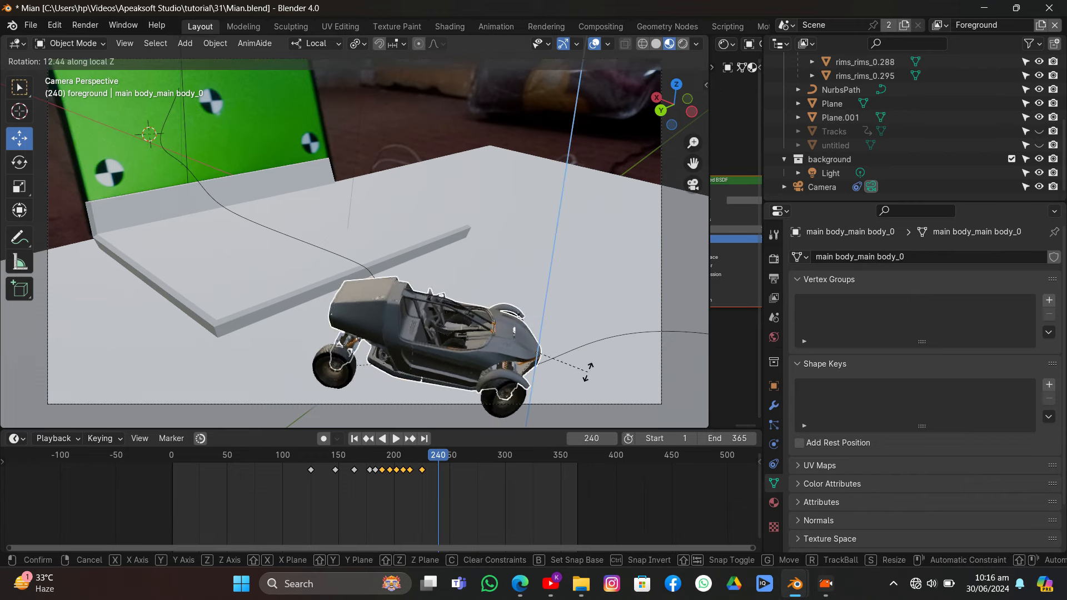
left_click(586, 362)
left_click_drag(579, 366, 681, 334)
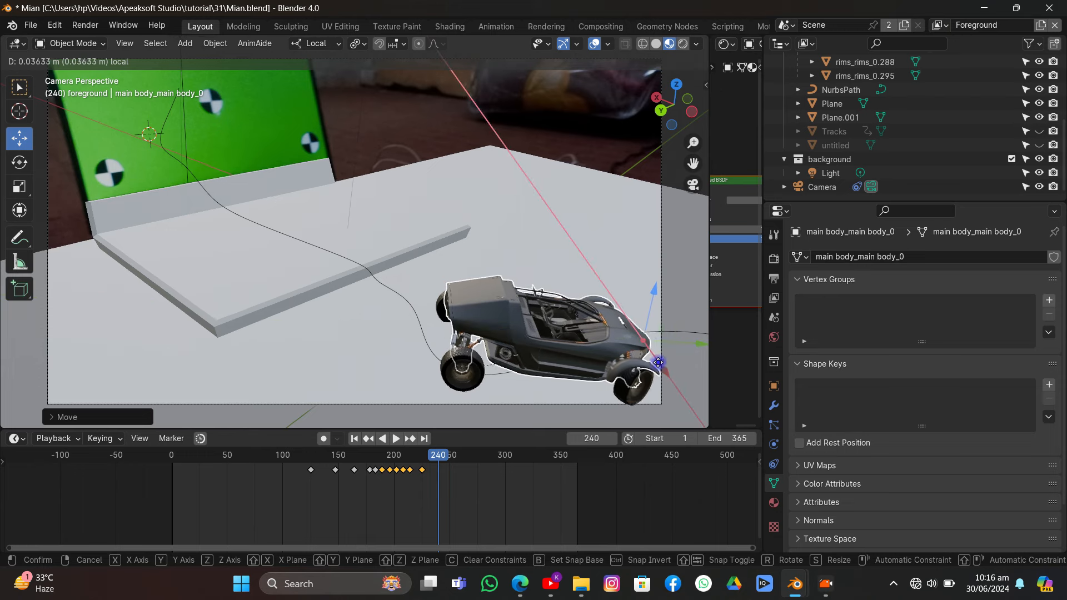
- Turn the main body about 15° further around local Z, adjust its position, and insert a Location & Rotation keyframe at frame 240
key("r")
key("z")
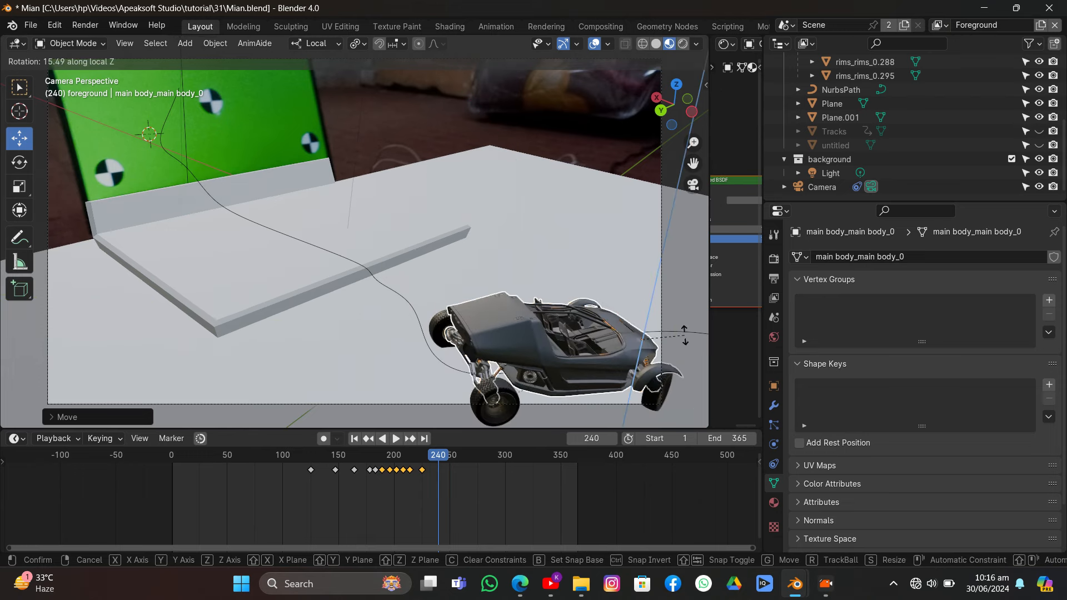
left_click(686, 337)
left_click_drag(672, 356, 688, 367)
key("i")
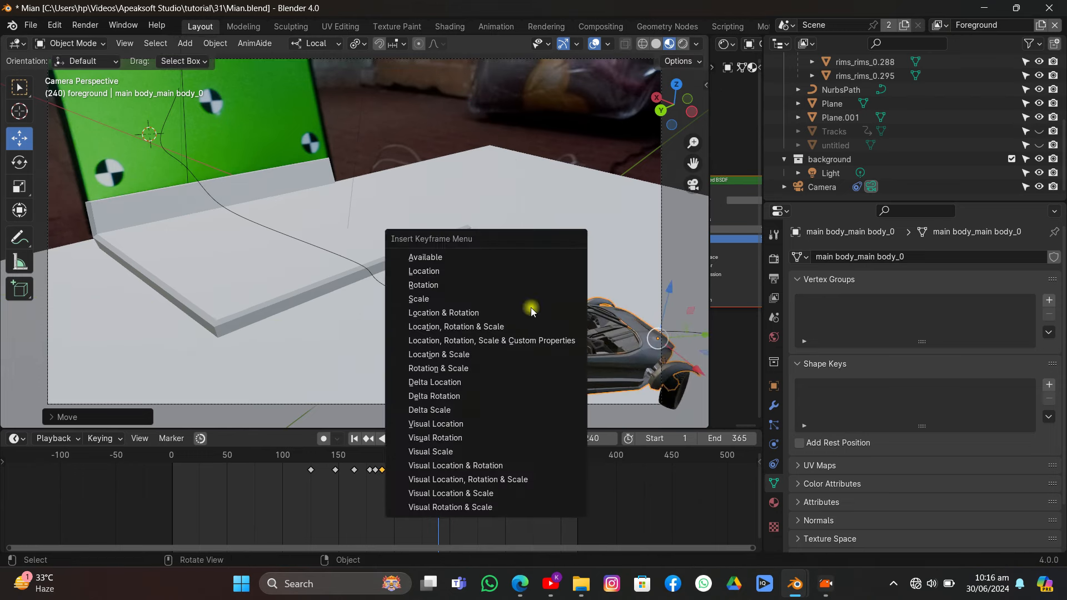
left_click(531, 309)
- Nudge the main body back onto the path and update its keyframe at frame 240
mouse_move(436, 456)
left_mouse_down()
mouse_move(410, 472)
mouse_move(454, 472)
mouse_move(422, 475)
mouse_move(438, 476)
left_mouse_up()
left_click_drag(692, 370, 675, 359)
left_click(675, 359)
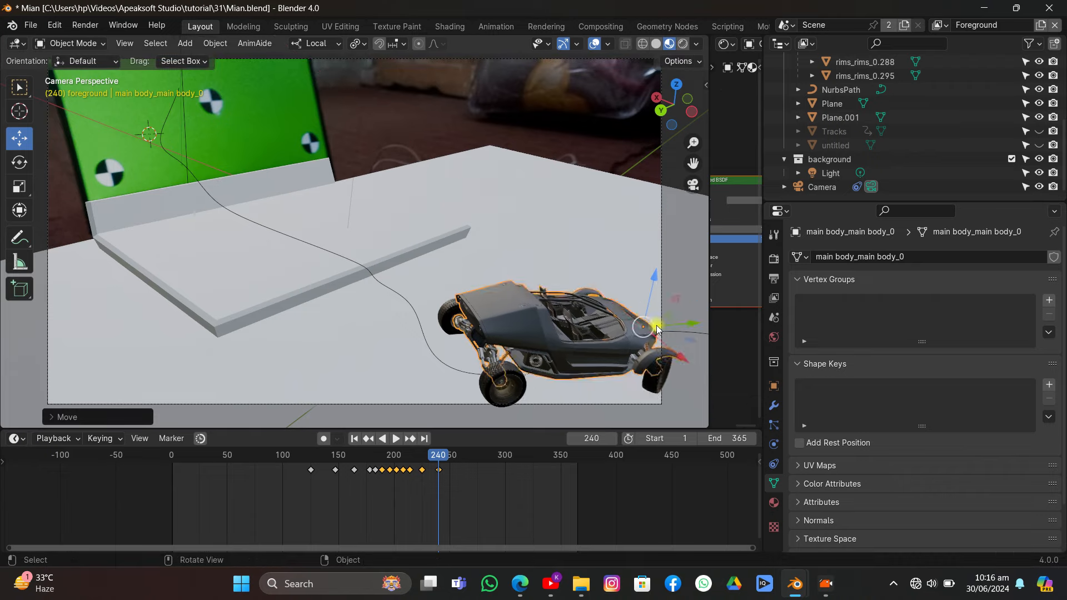
key("i")
left_click(655, 326)
left_click_drag(438, 458, 438, 482)
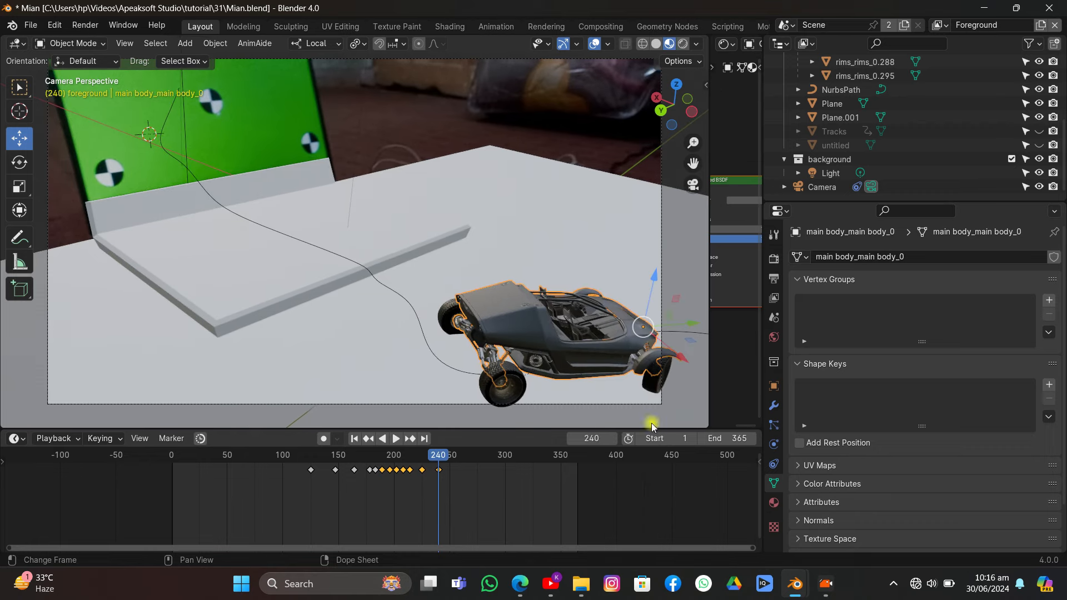
- Shift the main body slightly, turn it about 8° around local Z, and replace its frame 240 keyframe
key("g")
left_click(676, 341)
key("r")
key("z")
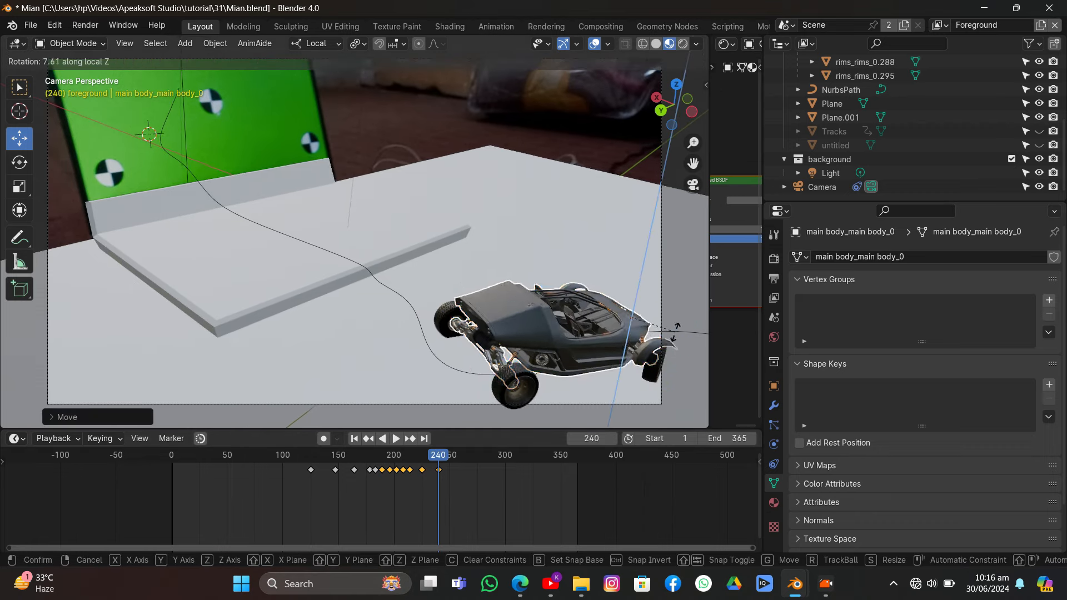
left_click(677, 326)
key("i")
left_click(655, 284)
left_click_drag(444, 461, 437, 498)
- At frame 239, rotate the front wheels to steer along the path and insert a keyframe
mouse_move(437, 462)
left_mouse_down()
mouse_move(401, 462)
mouse_move(437, 465)
left_mouse_up()
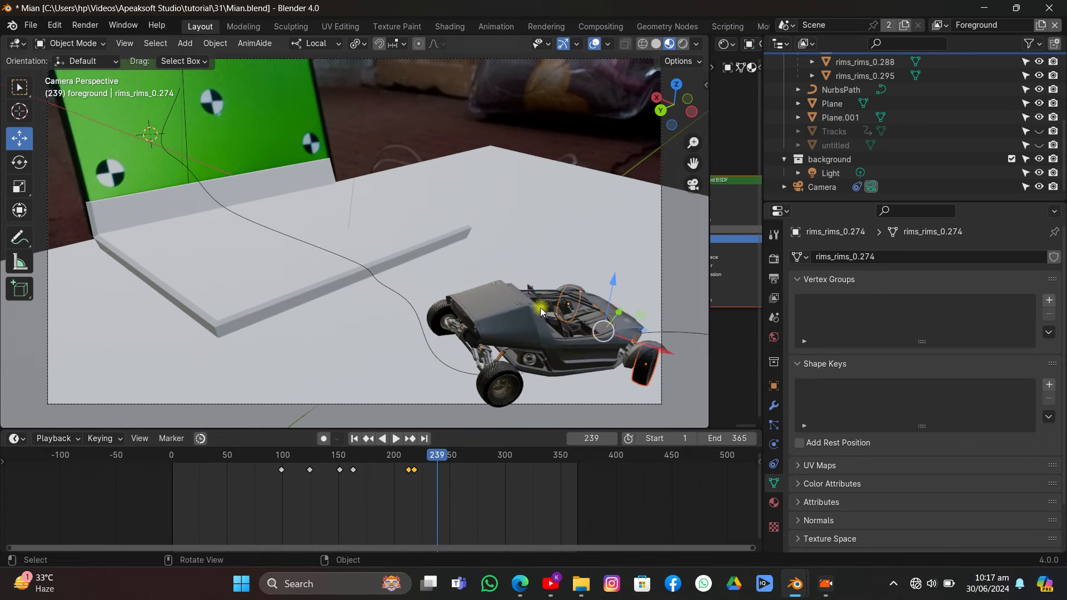
left_click(611, 246)
key("i")
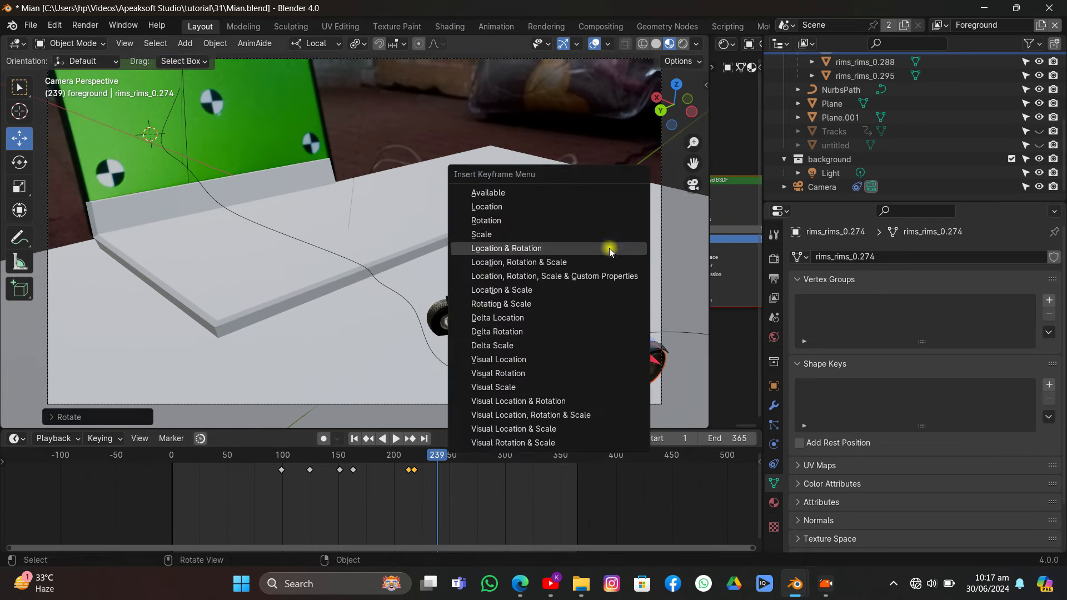
left_click(560, 217)
- Play back the turn and move the main body's last keyframe to about frame 248
key("space")
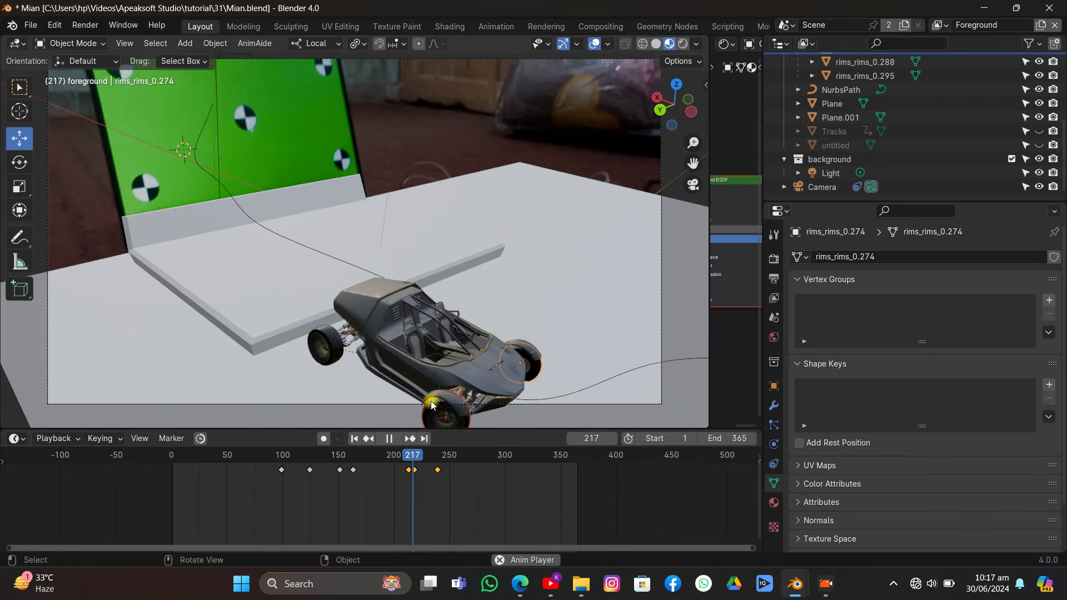
key("space")
left_click(422, 476)
key("space")
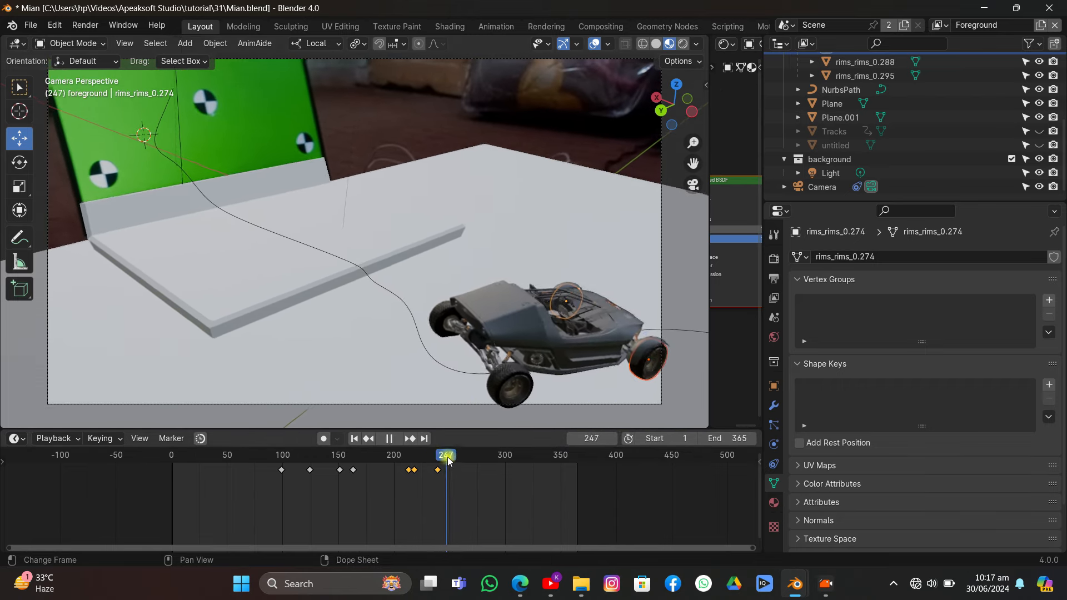
left_click_drag(438, 470, 449, 470)
left_click_drag(447, 458, 440, 481)
key("space")
key("space")
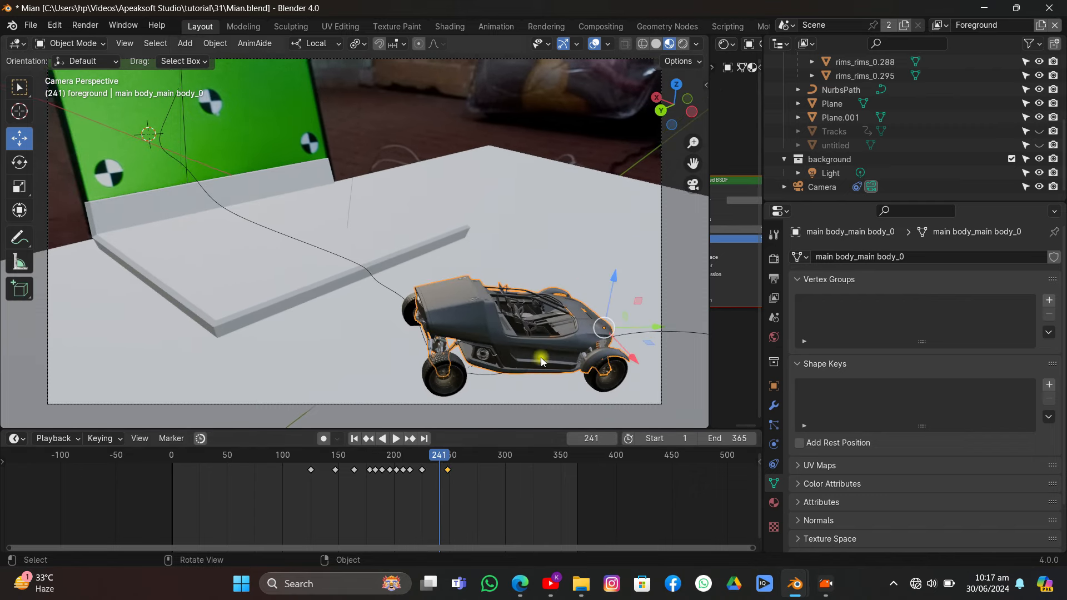
- Jump to frame 248, reposition the main body on the path, and update its keyframe there
left_click(409, 439)
left_click_drag(596, 334, 611, 283)
key("i")
left_click(595, 312)
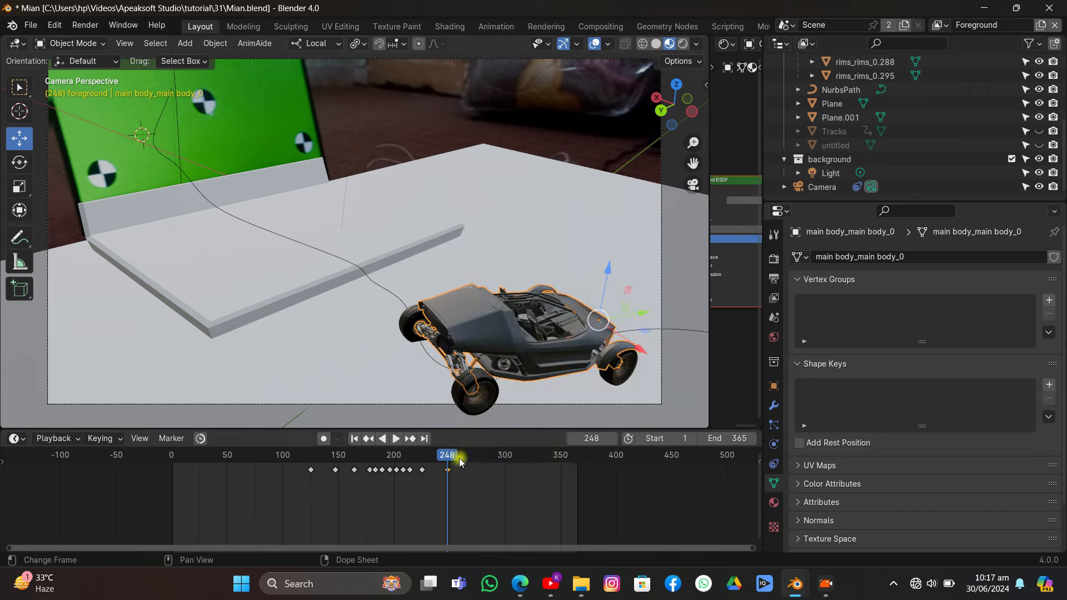
- Play back the turn and select both front wheels together with the main body
left_click_drag(457, 461, 412, 456)
key("space")
left_click(427, 457)
right_click(435, 469)
left_click(533, 375)
left_click(445, 403, "shift")
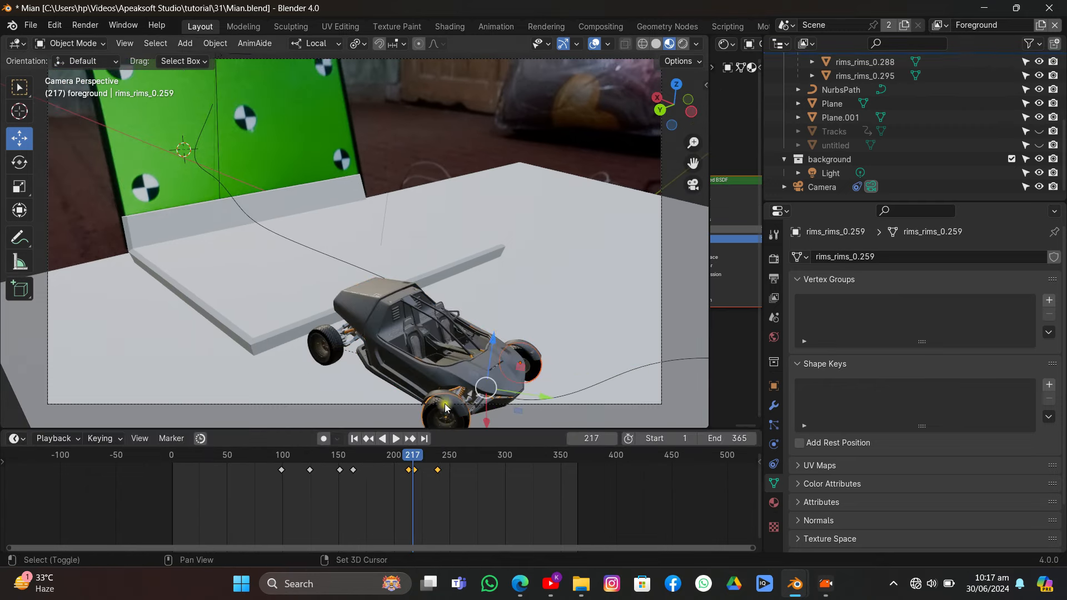
left_click(458, 363, "shift")
key("space")
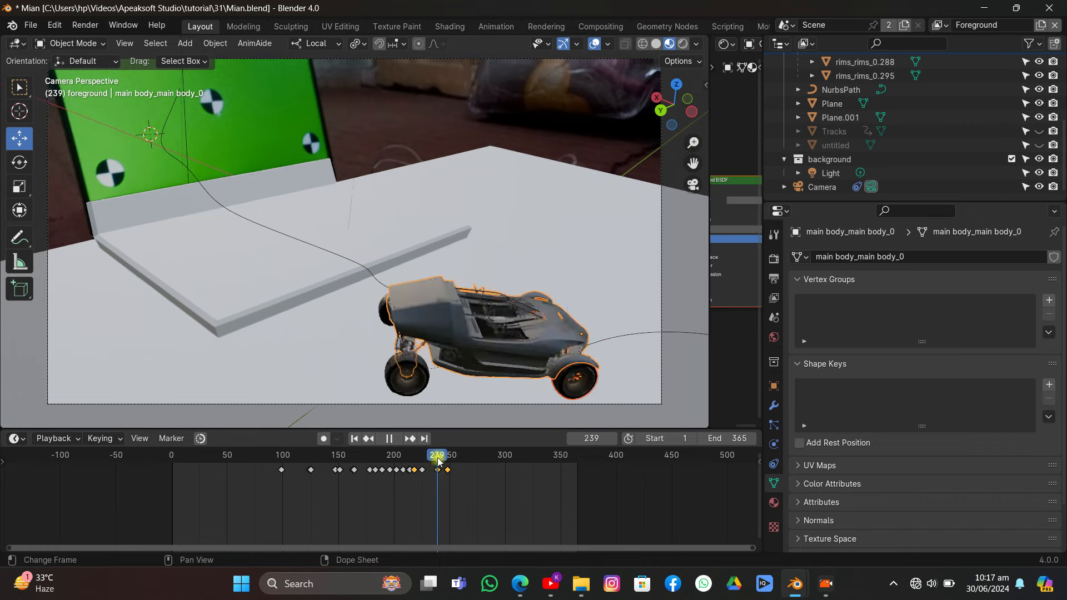
- Move the last front-wheel and main-body keyframes about ten frames earlier, to about frames 229 and 238, and play back the turn
left_click_drag(429, 463, 429, 464)
left_click_drag(438, 469, 431, 470)
mouse_move(431, 455)
left_mouse_down()
mouse_move(413, 454)
mouse_move(437, 472)
left_mouse_up()
key("space")
key("space")
left_click(423, 457)
key("space")
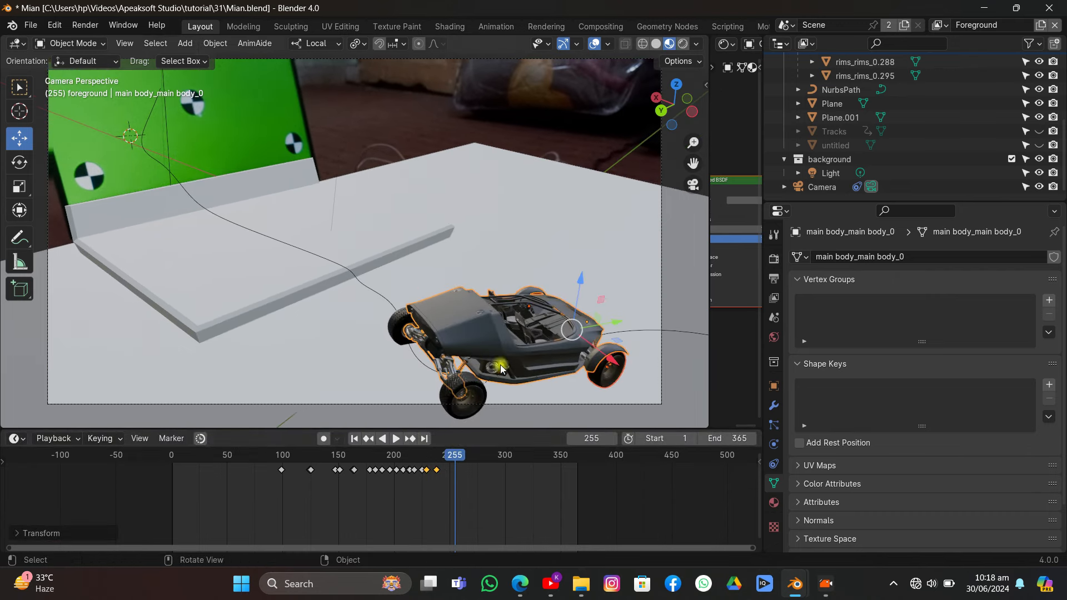
- At frame 254, move the main body about 2.25 m along local Y and insert a Location & Rotation keyframe
left_click(453, 462)
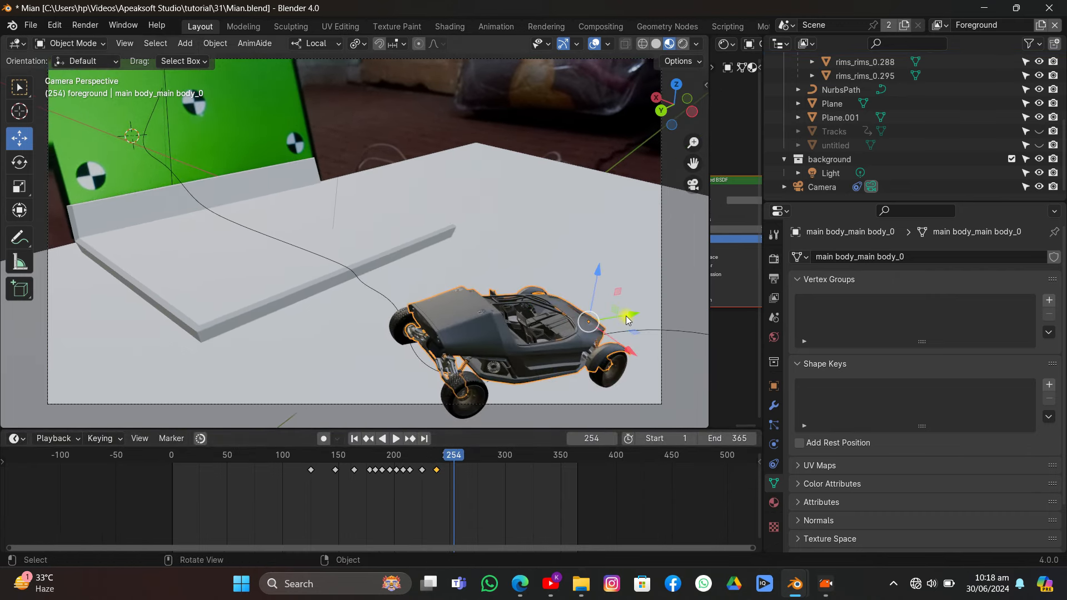
key("g")
key("y")
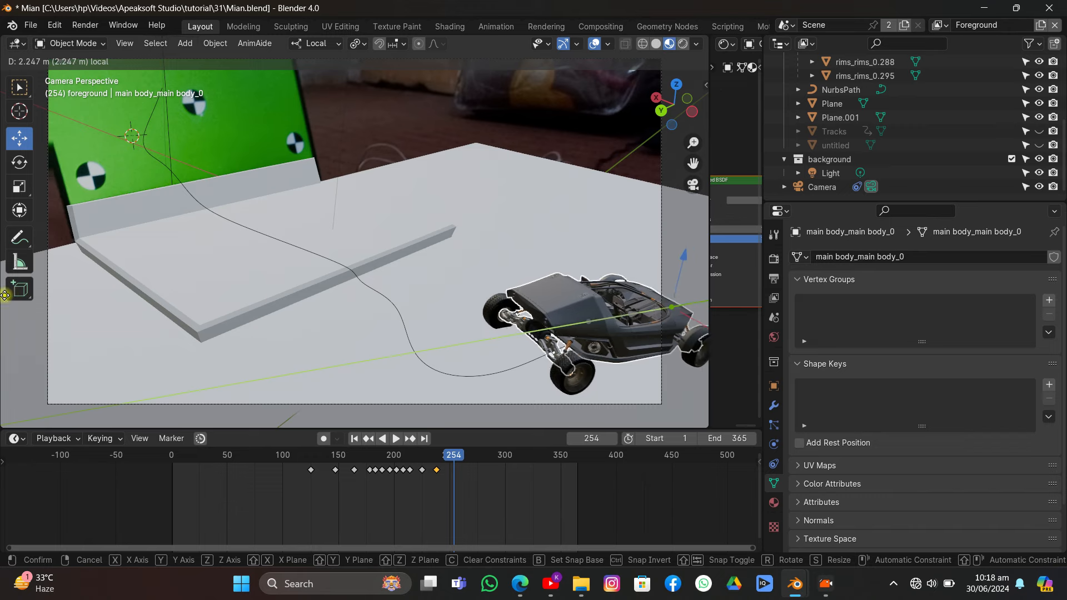
left_click(7, 294)
key("i")
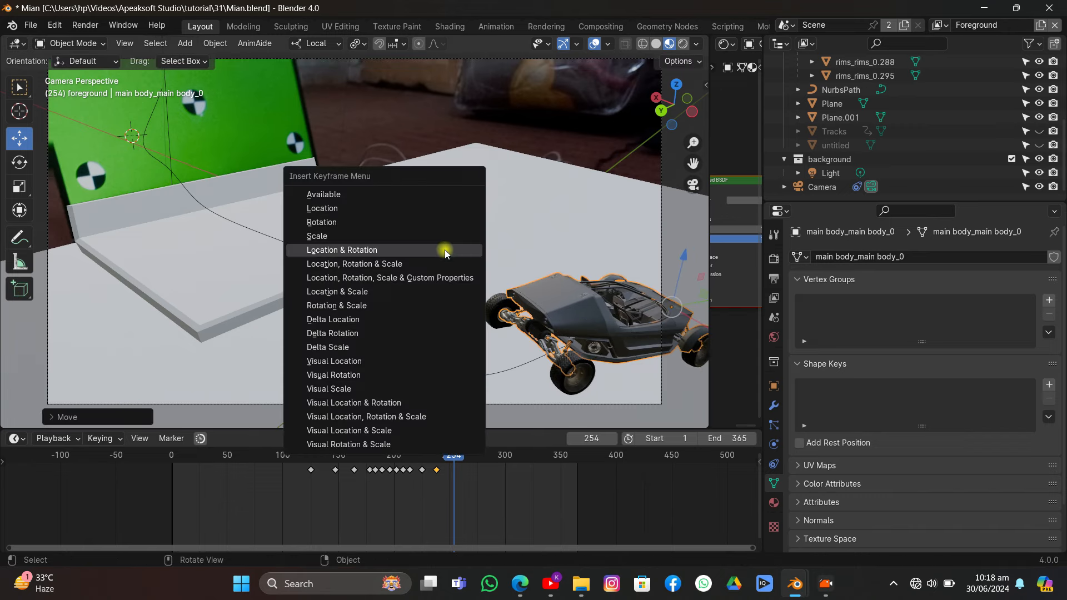
left_click(445, 248)
- Check the playback and move the main body's last keyframe to about frame 250
left_click(428, 471)
key("space")
key("space")
left_click_drag(458, 474, 454, 475)
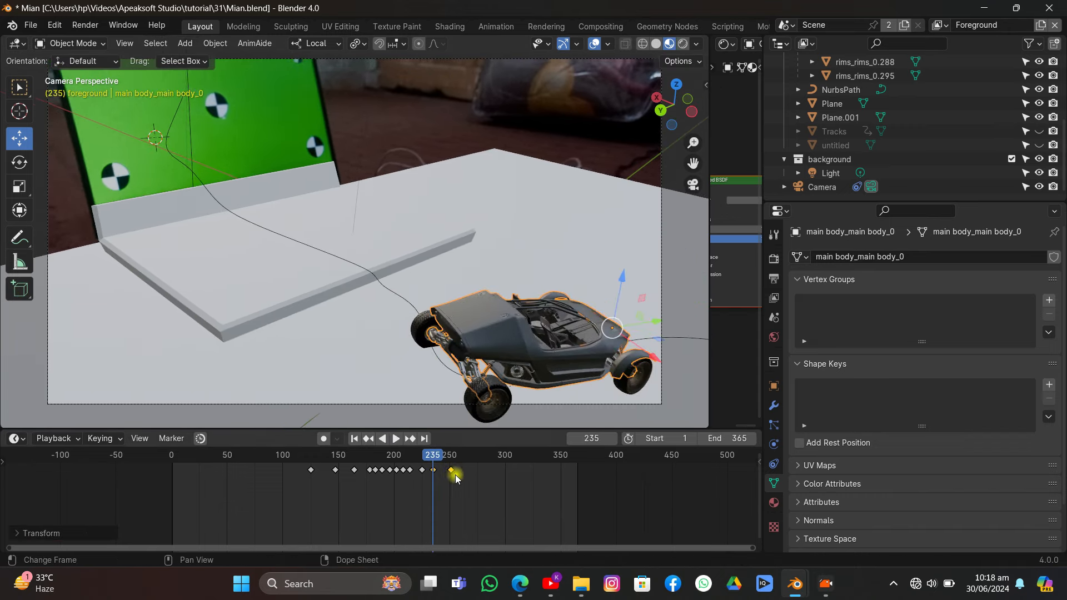
left_click(452, 471)
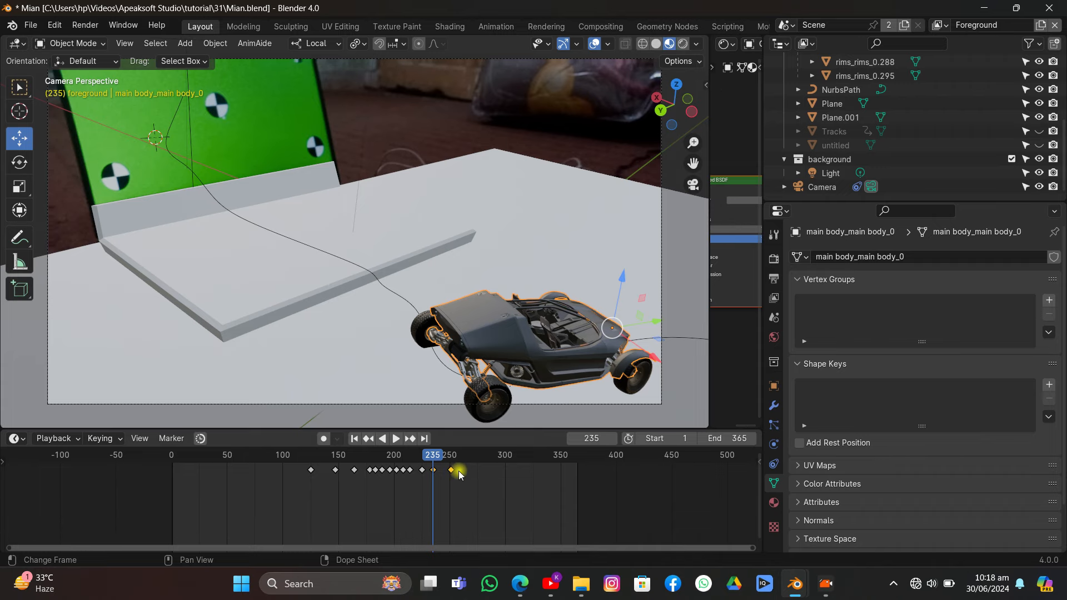
left_click_drag(458, 471, 456, 471)
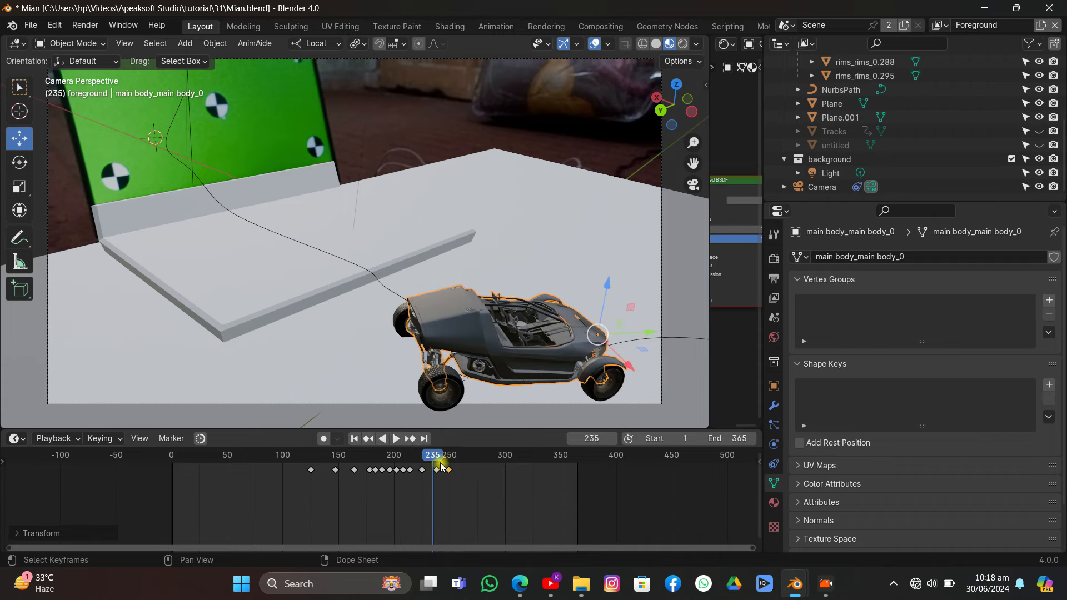
key("space")
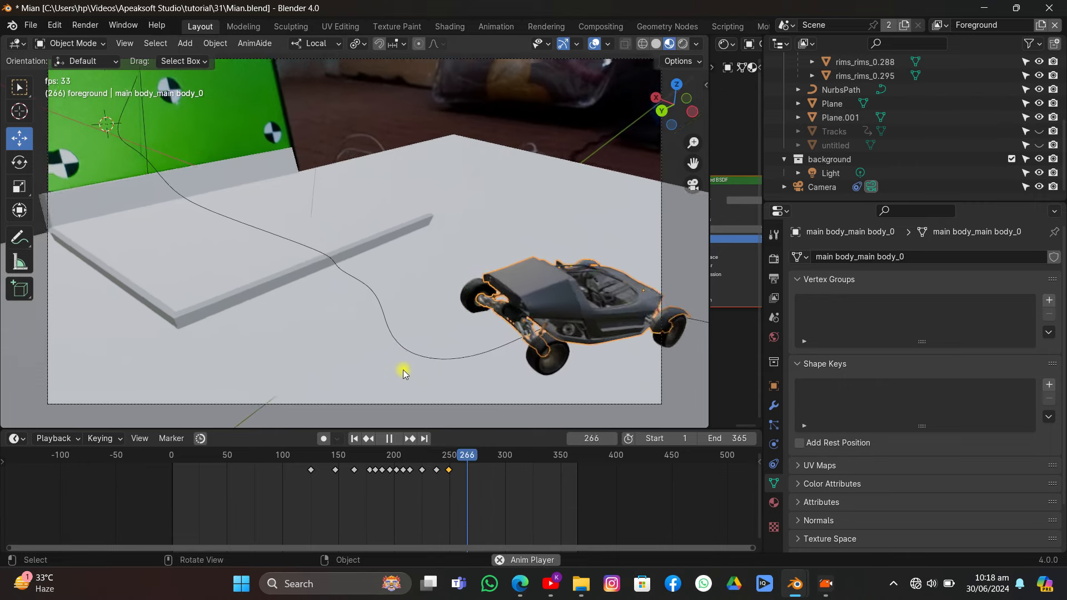
- At frame 278, turn the main body around local Z, move it forward along the path, and insert a keyframe
left_click_drag(458, 455, 481, 457)
key("r")
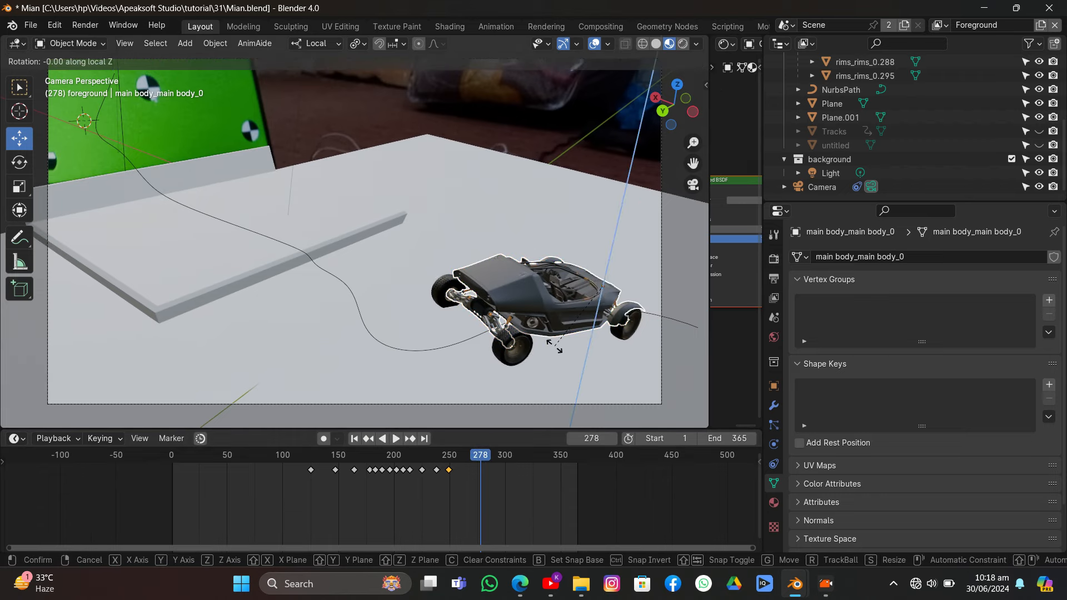
left_click(621, 274)
key("g")
right_click(701, 287)
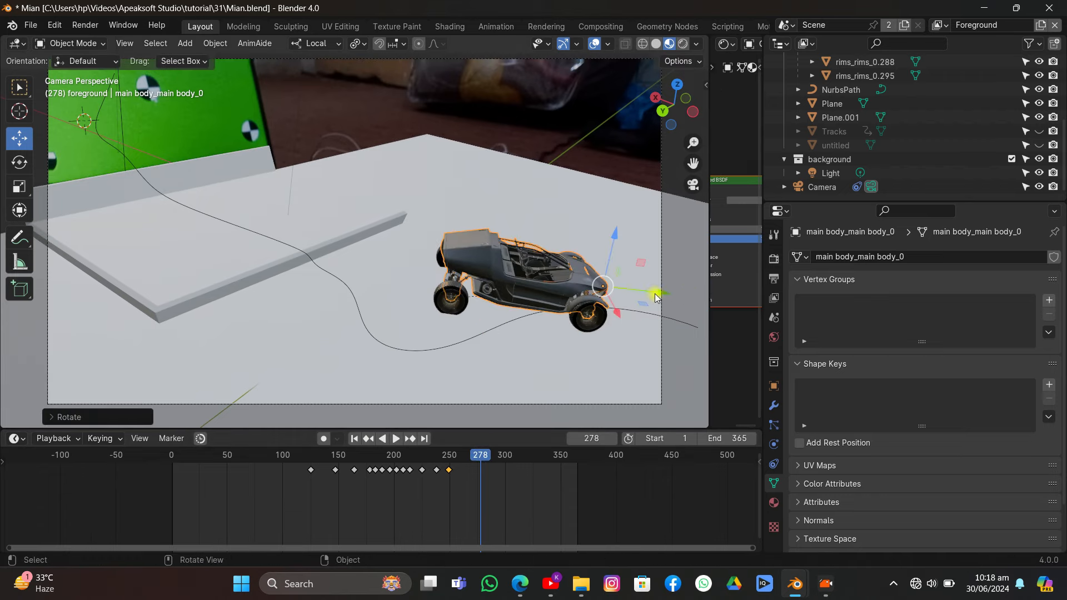
left_click_drag(655, 292, 131, 302)
scroll(493, 315, "down", 3)
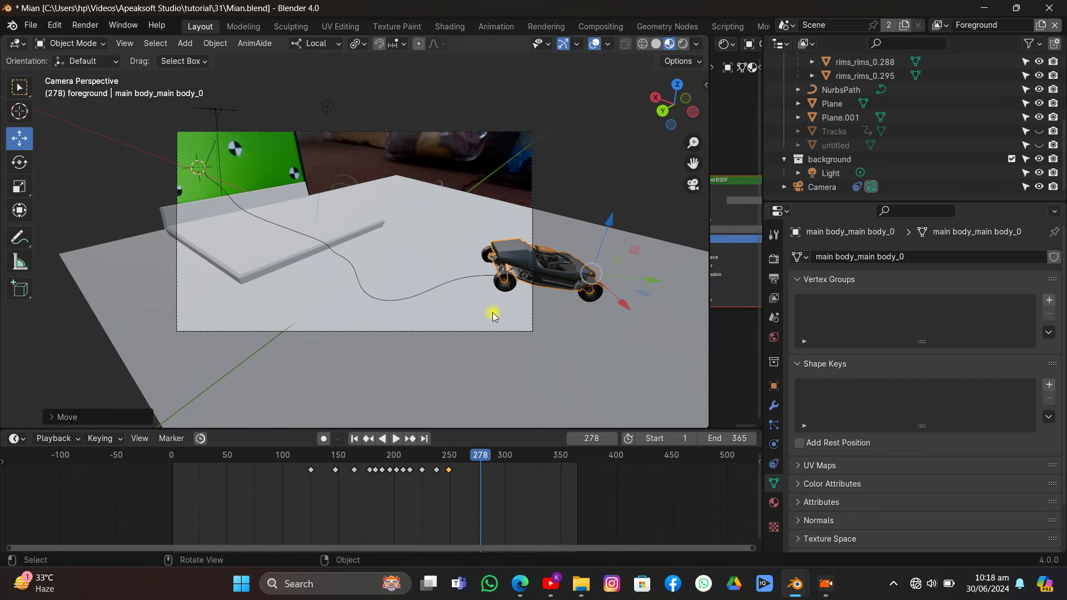
left_click_drag(607, 301, 612, 305)
key("i")
left_click(621, 284)
- Play back the exit from the turn and move the main body's last keyframe to about frame 268
key("space")
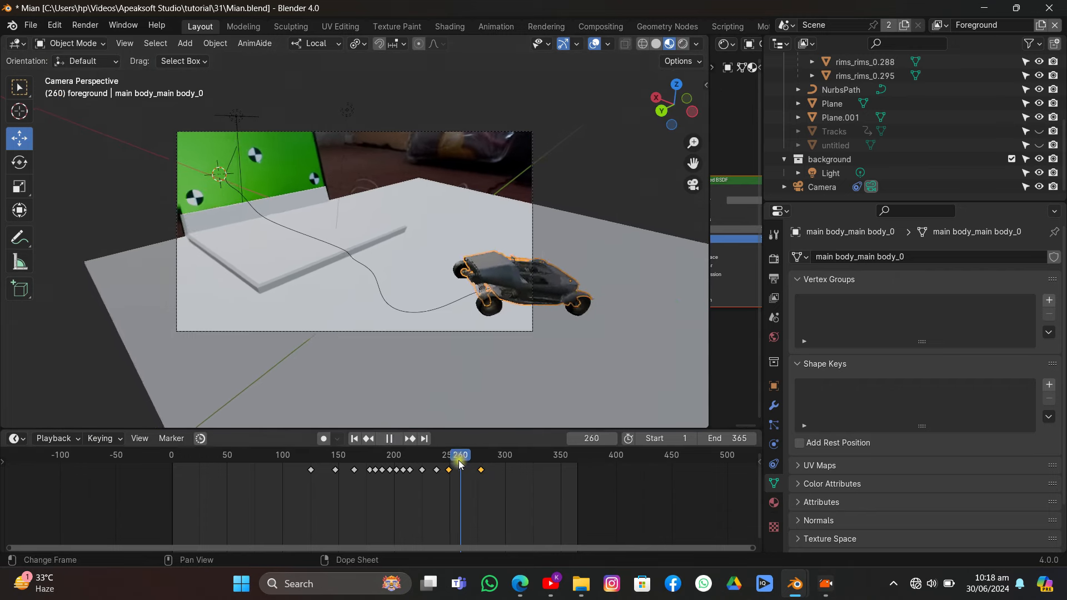
key("space")
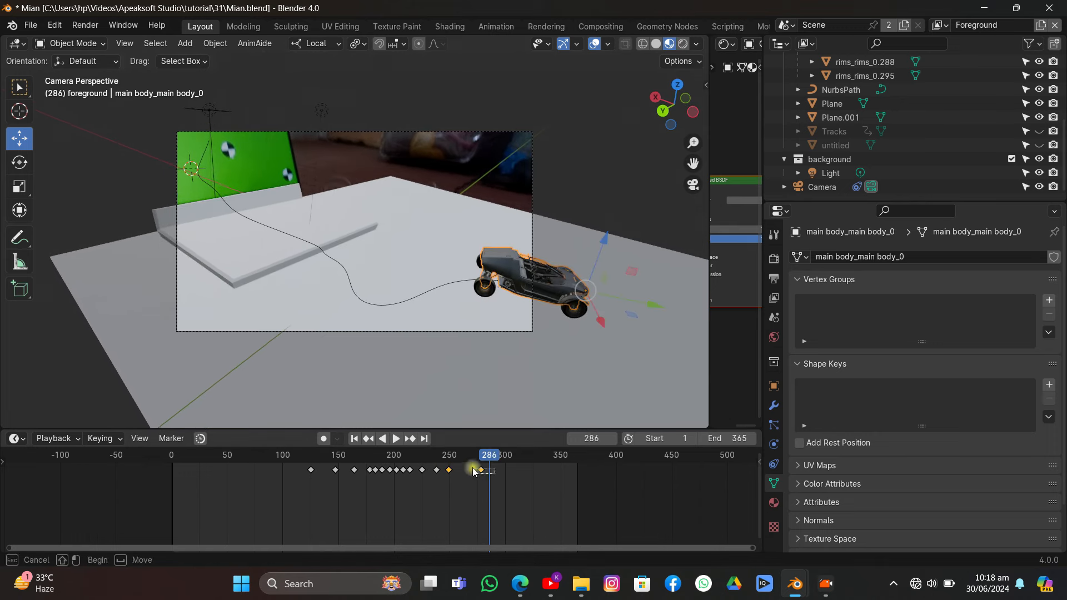
left_click(478, 469)
mouse_move(478, 470)
left_mouse_down()
mouse_move(447, 464)
mouse_move(459, 462)
left_mouse_up()
left_click(444, 455)
key("space")
key("space")
mouse_move(462, 471)
left_mouse_down()
mouse_move(404, 470)
mouse_move(453, 463)
mouse_move(444, 464)
left_mouse_up()
left_click(449, 456)
key("space")
key("space")
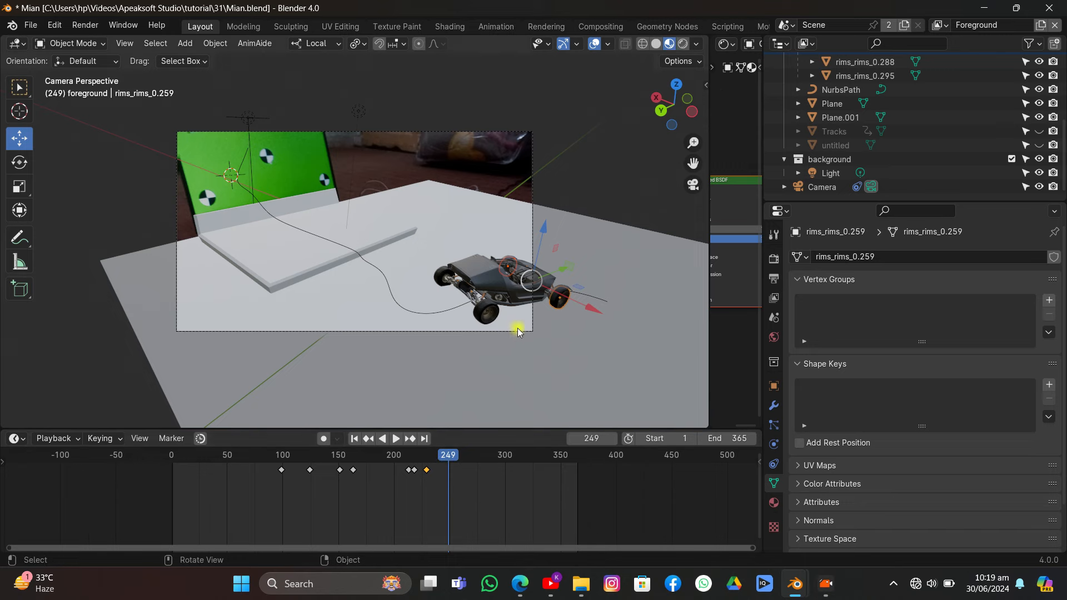
- At frame 249, rotate the front wheels about -11° around local Z and insert a keyframe
scroll(518, 332, "up", 2)
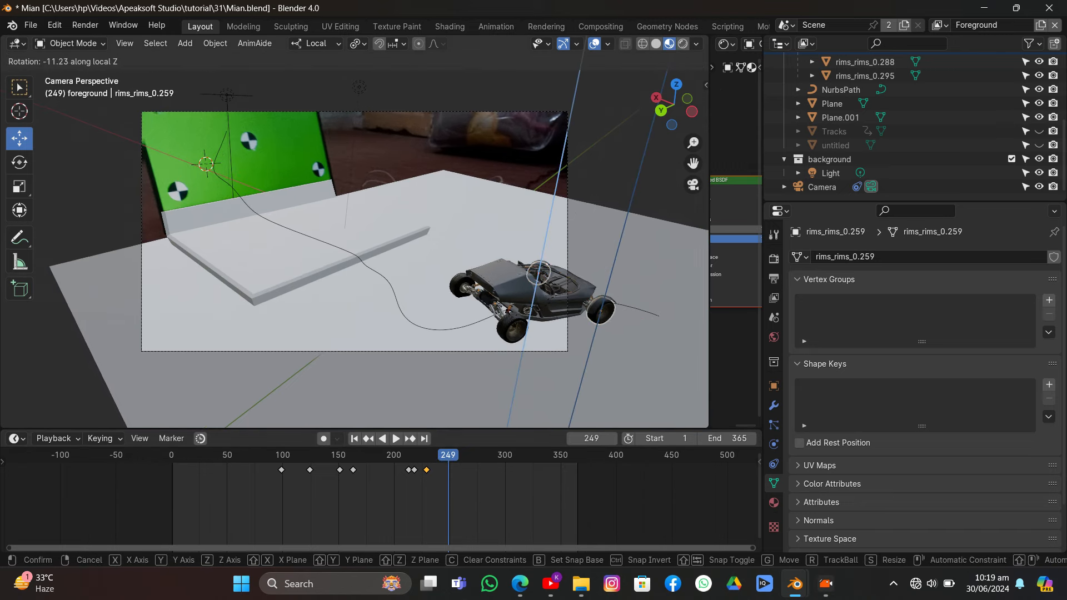
left_click(542, 272)
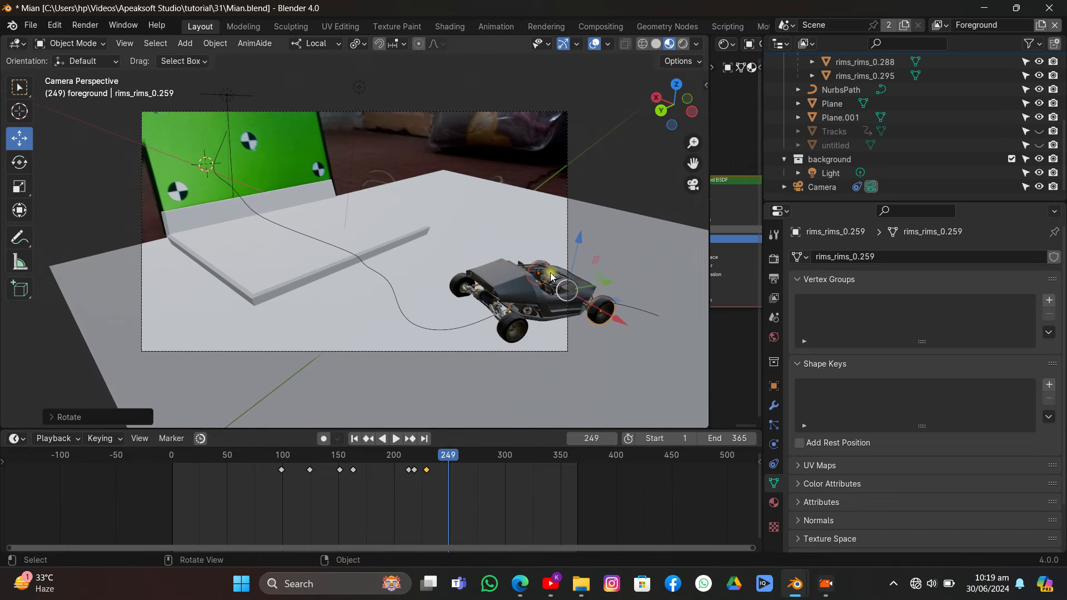
key("i")
left_click(550, 272)
key("space")
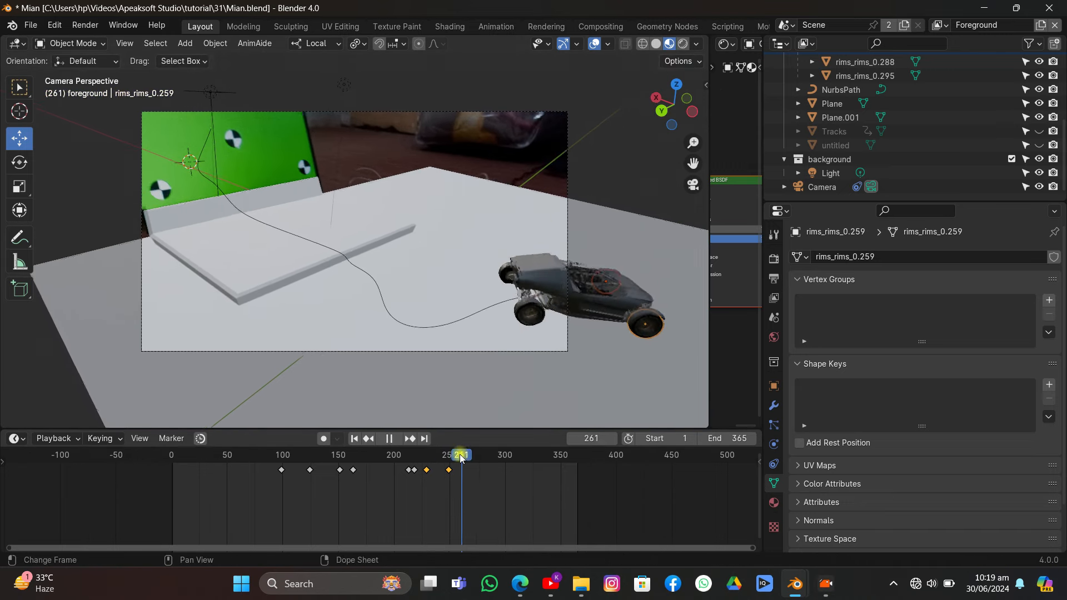
- At frame 257, rotate the front wheels to follow the path and insert a keyframe
left_click_drag(462, 456, 456, 451)
left_click(483, 298)
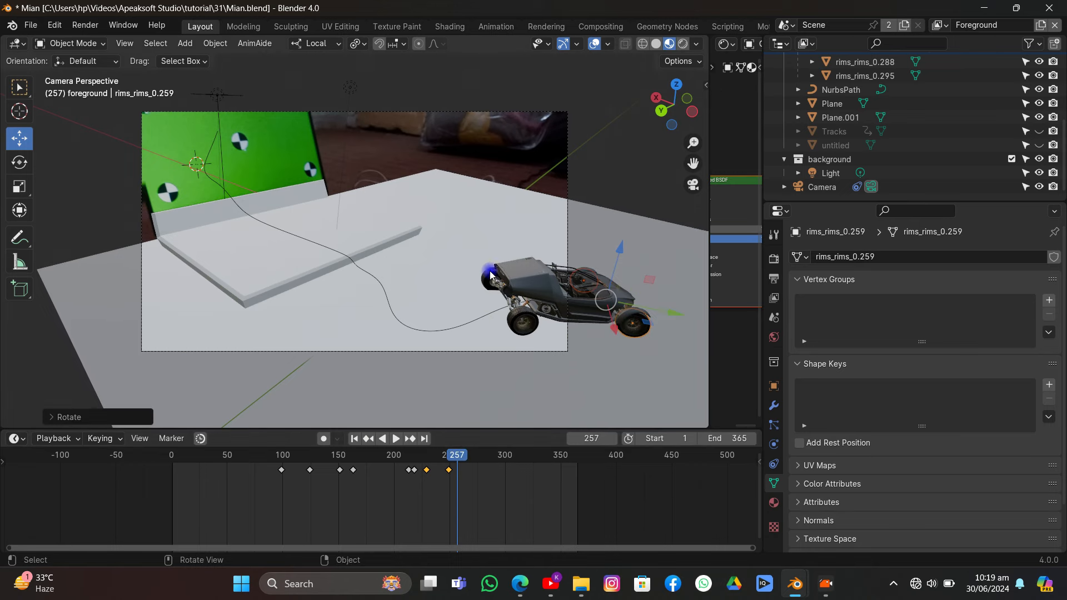
key("i")
left_click(487, 272)
key("space")
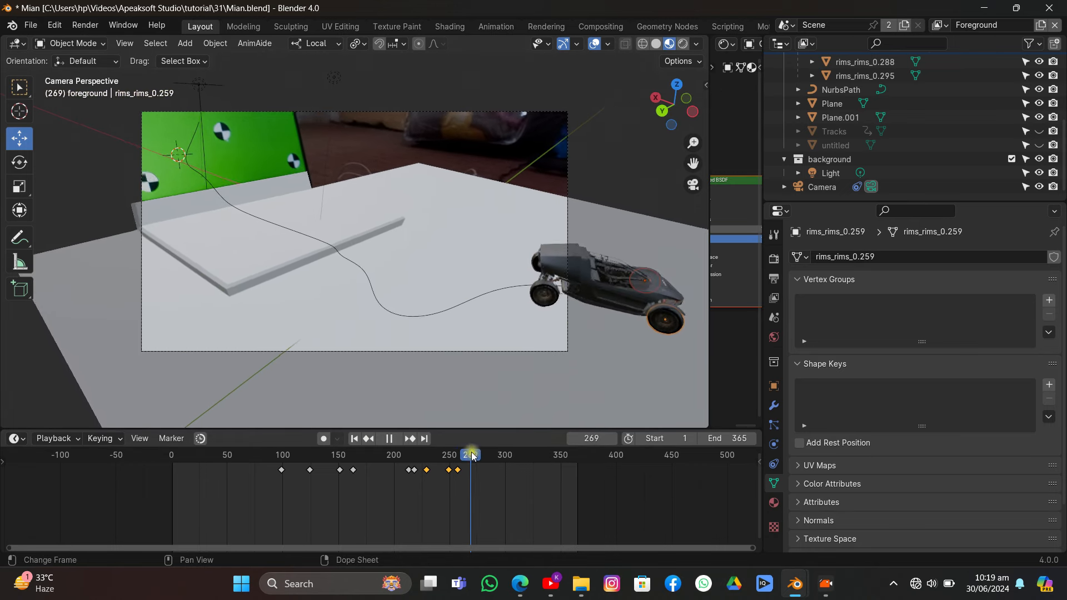
- Duplicate the front wheels' frame 249 keyframe to about frame 268
left_click(449, 471)
key("shift+d")
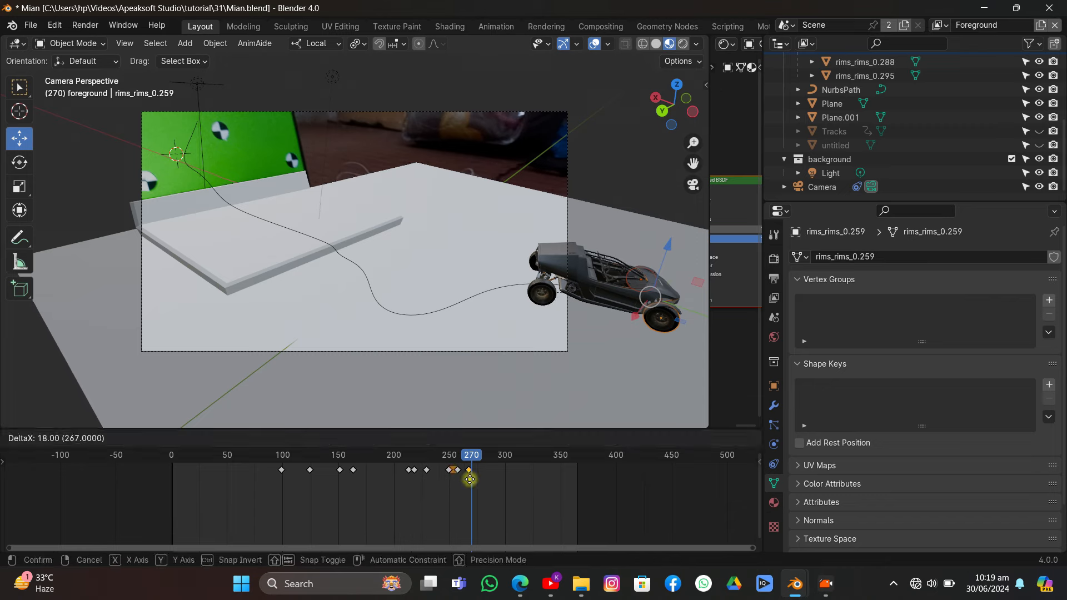
left_click(470, 477)
- Return to frame 1, unhide the Tracks and untitled objects, and save the file with the rendered preview displayed
left_click_drag(471, 456, 284, 462)
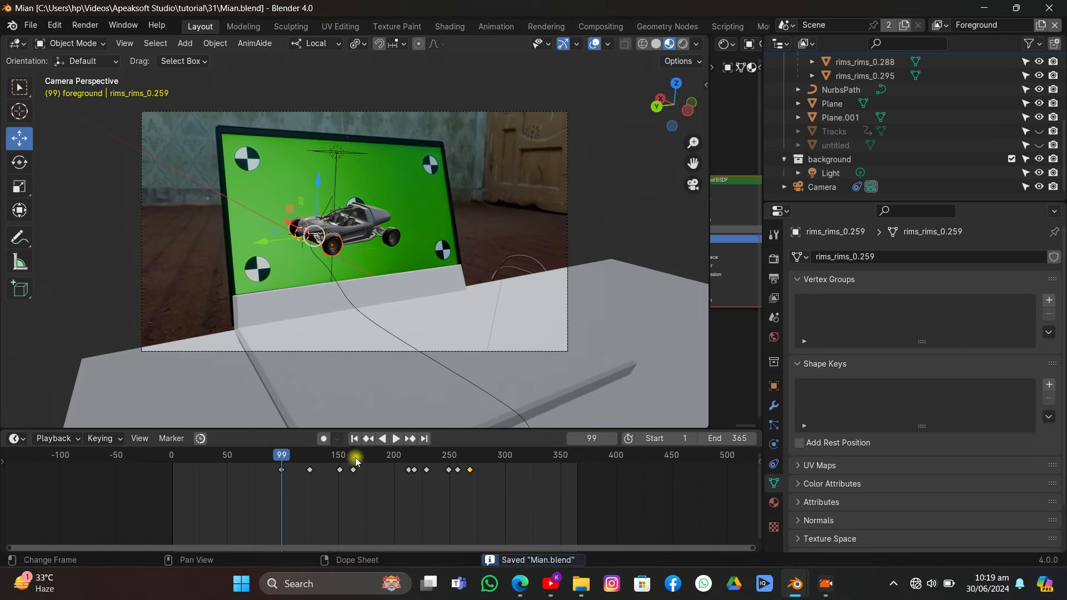
left_click(353, 439)
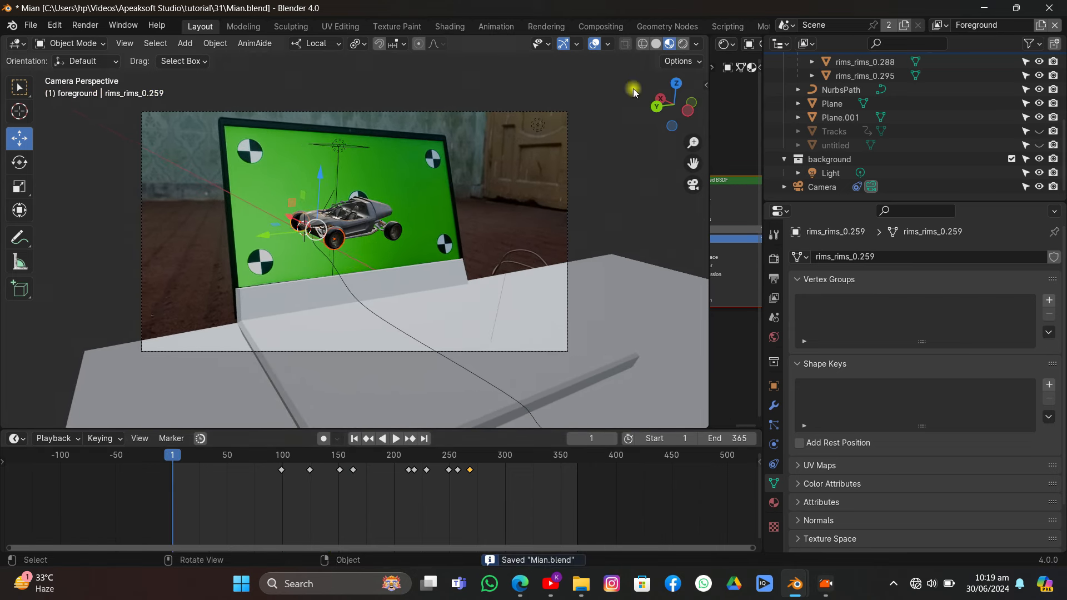
left_click(1039, 131)
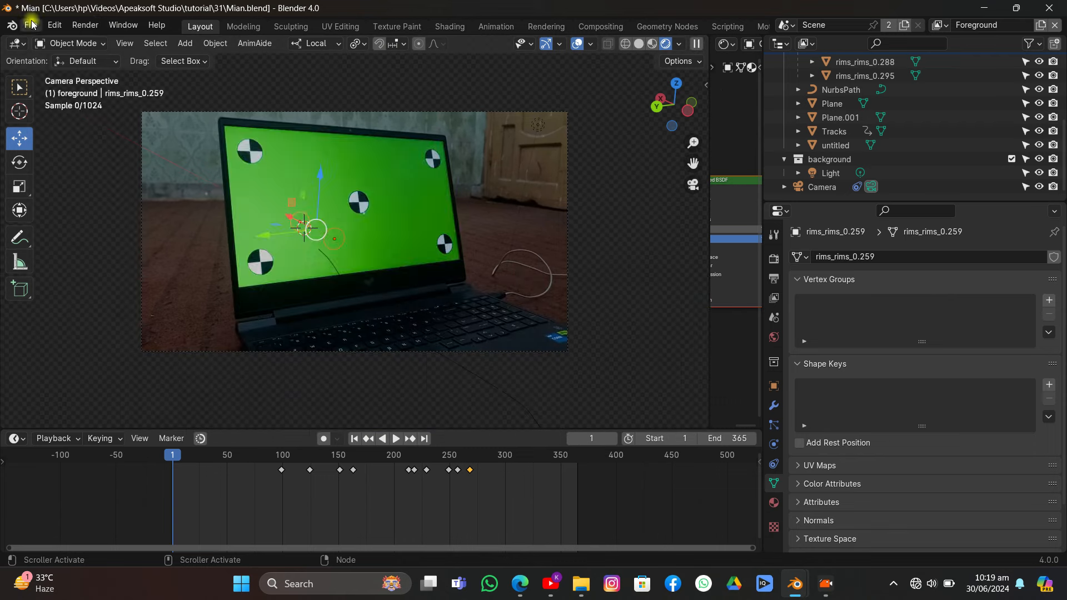
left_click(30, 25)
left_click(33, 110)
left_click(578, 44)
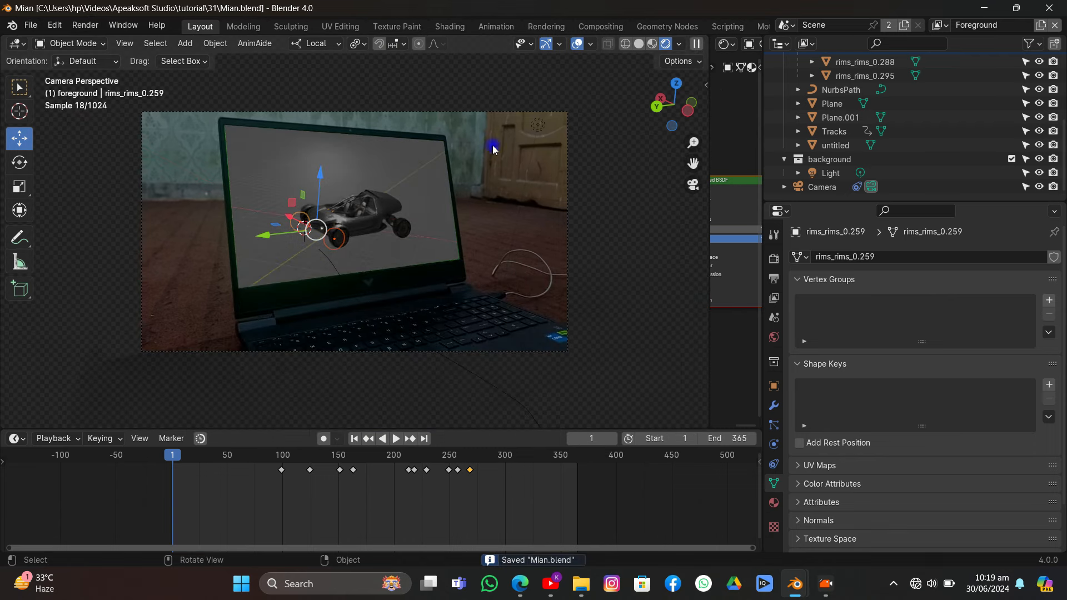
- Scrub the rendered preview to frame 346 and examine the car up close
left_click(553, 199)
left_click_drag(189, 457, 558, 456)
scroll(479, 271, "up", 2)
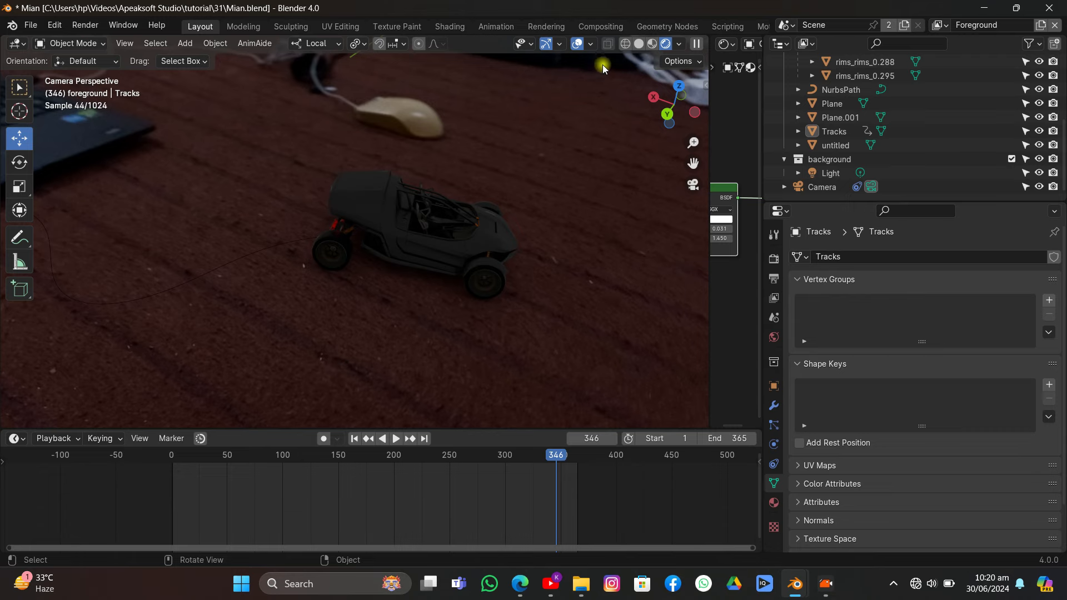
- Switch to solid shading and insert a keyframe for the main body at frame 312
left_click(638, 45)
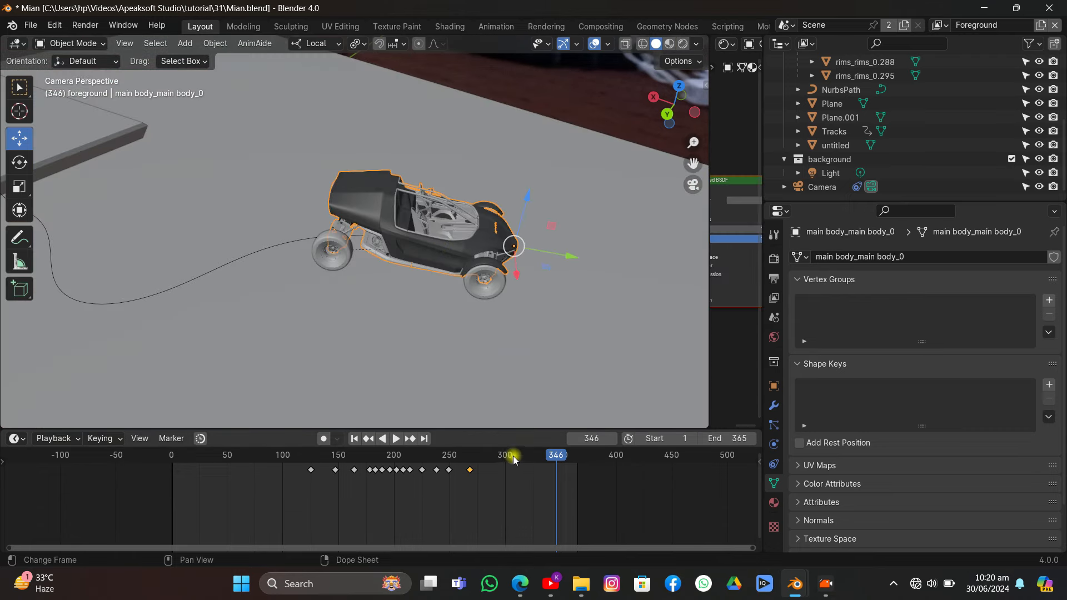
left_click_drag(512, 455, 530, 462)
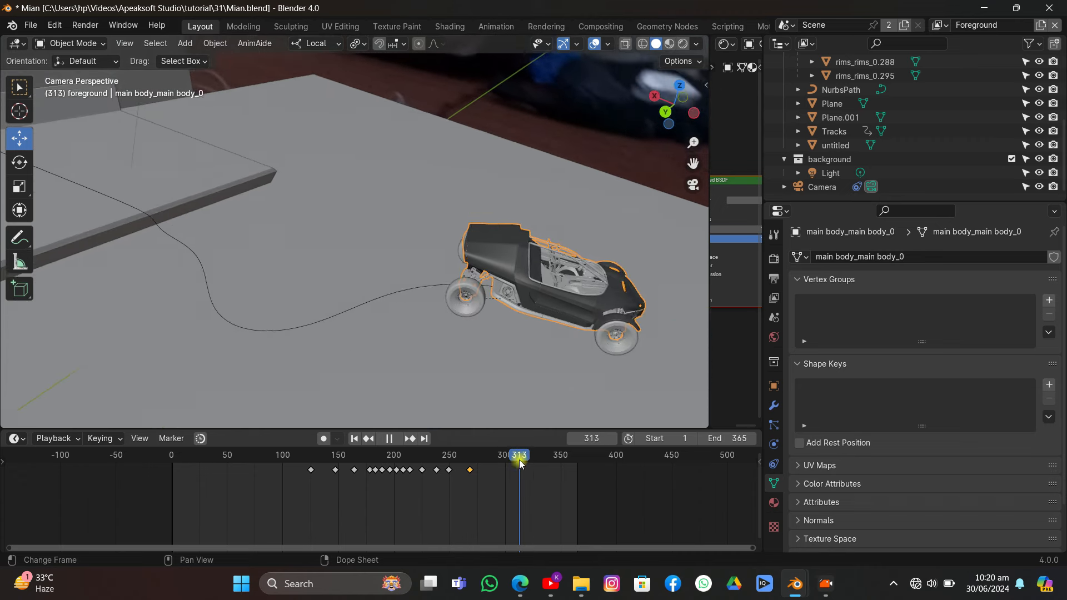
key("space")
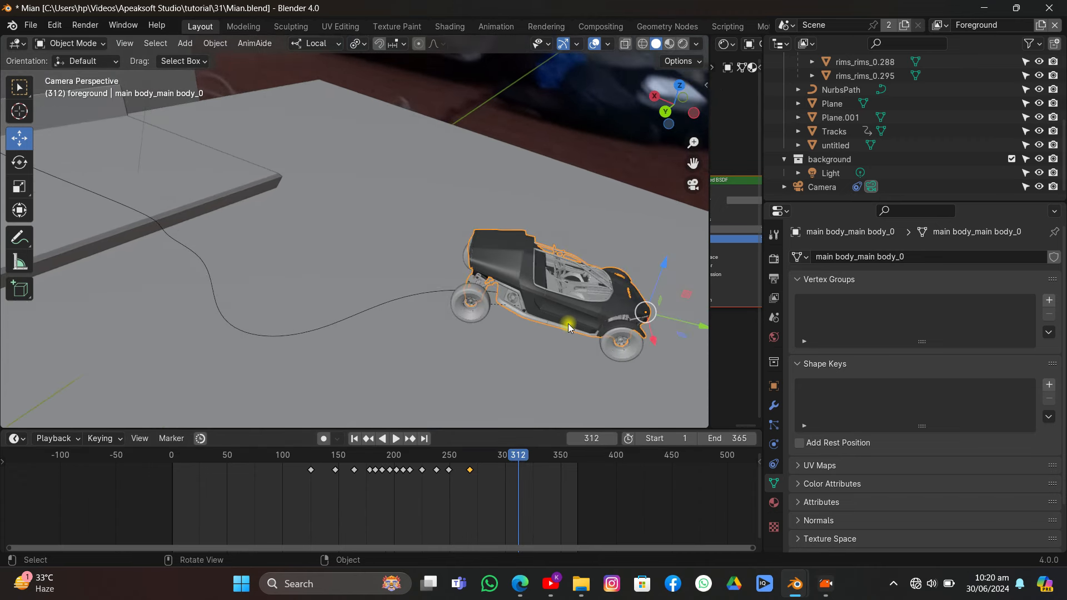
key("i")
left_click(524, 265)
- At frame 344, scale the main body up about 2.16 times, reposition it, and insert a location, rotation and scale keyframe
left_click_drag(521, 464, 554, 463)
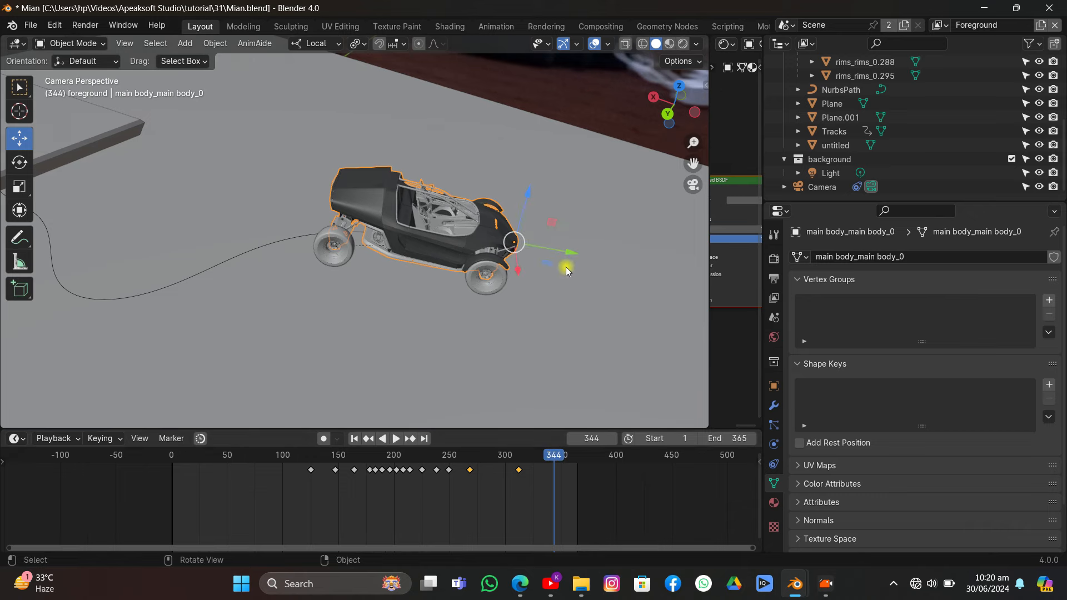
key("s")
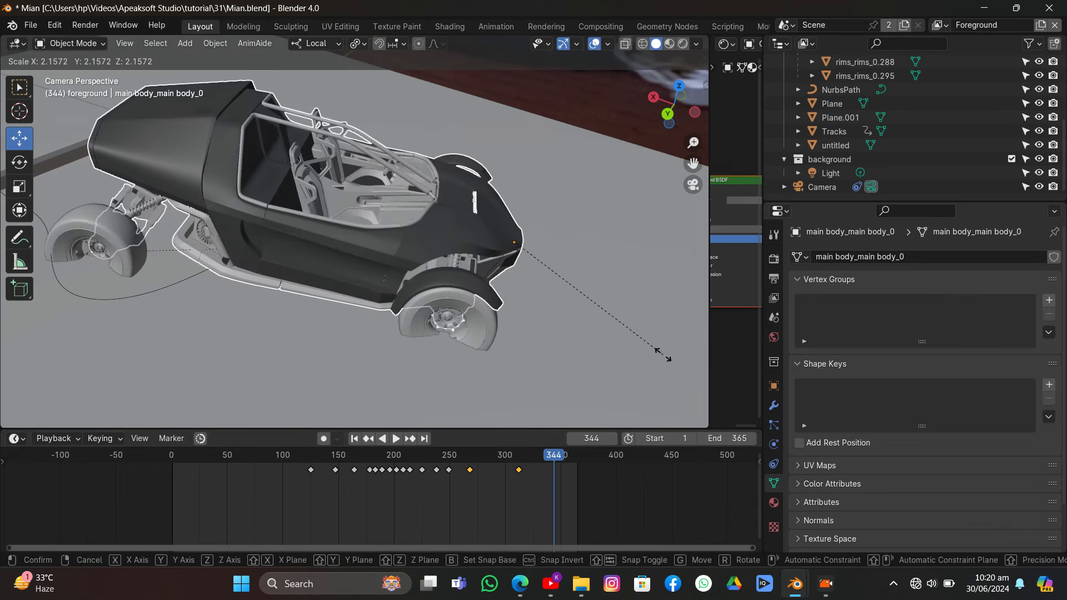
left_click(662, 354)
left_click_drag(571, 254, 690, 269)
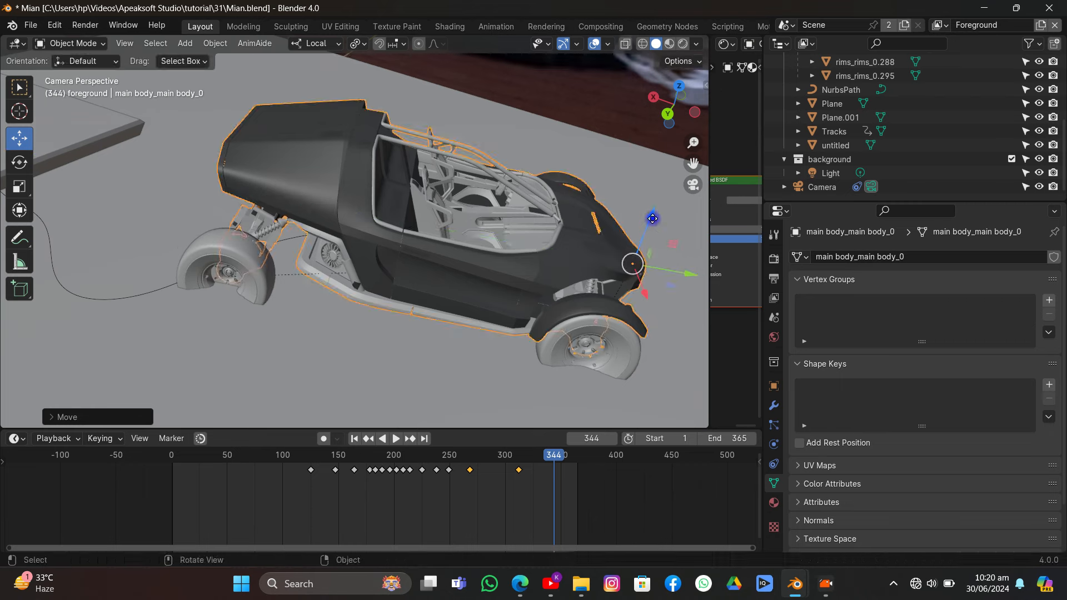
left_click_drag(653, 218, 622, 205)
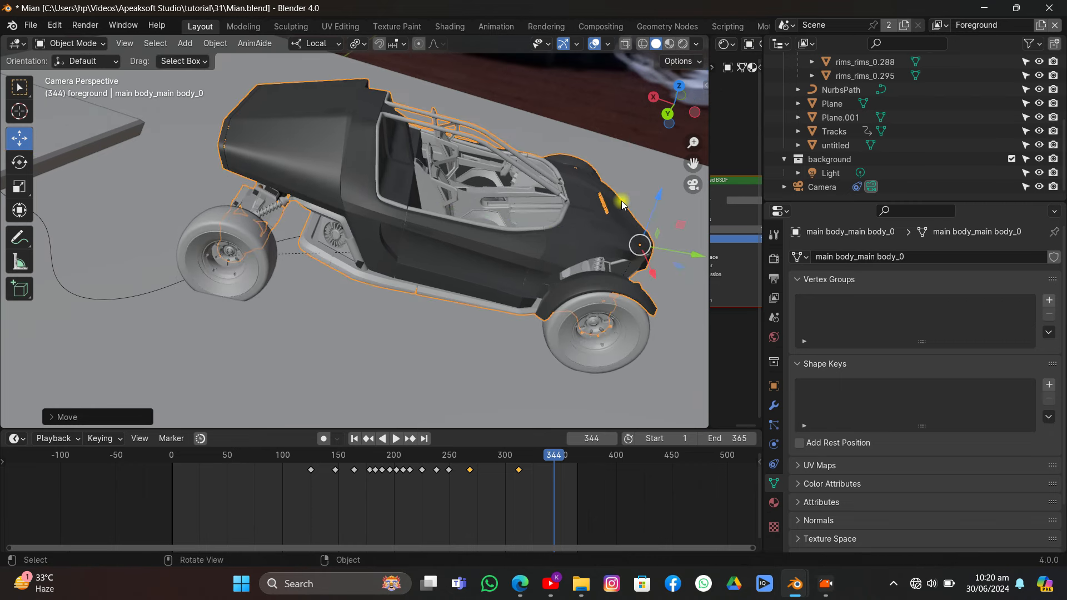
key("i")
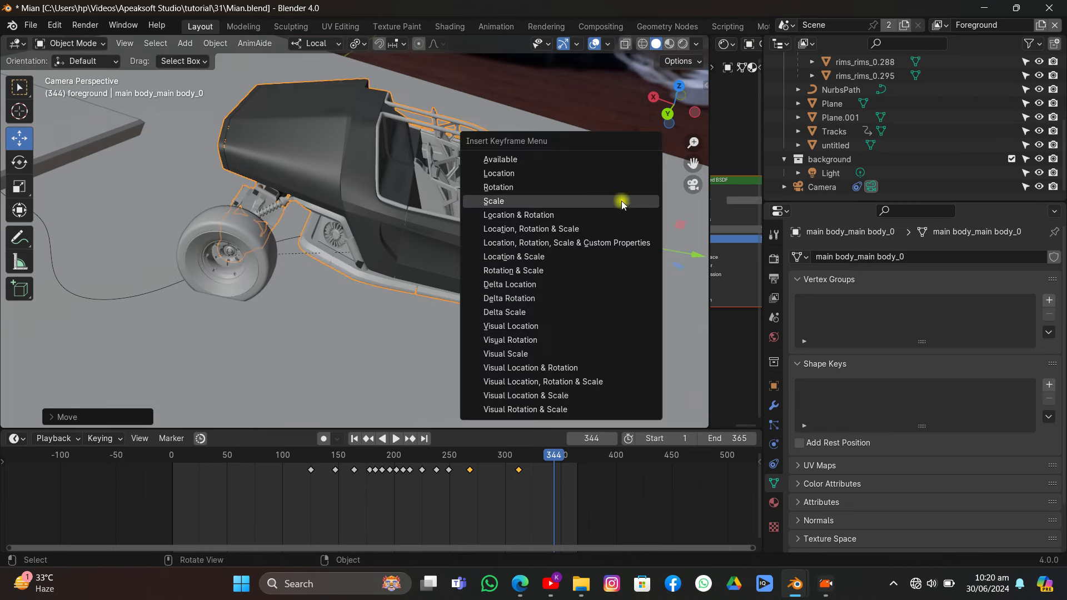
left_click(581, 228)
- Go back to the frame 344 keyframe and shift the enlarged main body forward and up on its local axes
left_click_drag(552, 457, 547, 478)
key("i")
left_click(506, 337)
left_click(414, 439)
left_click_drag(562, 253, 651, 270)
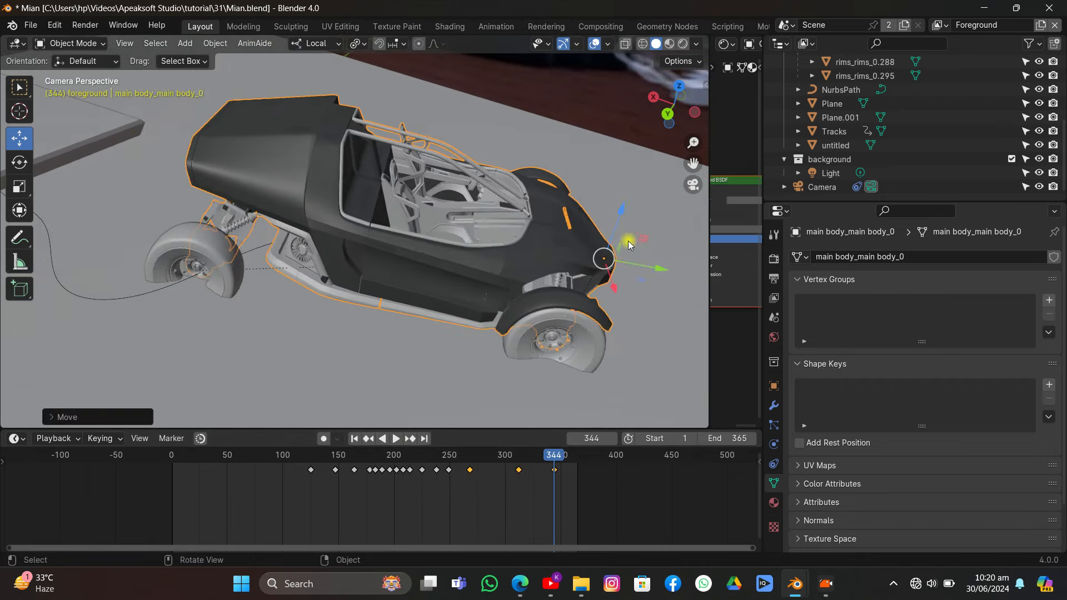
left_click_drag(619, 219, 605, 191)
- Rotate the main body about -0.21° around its local X axis and keyframe it at frame 344
key("r")
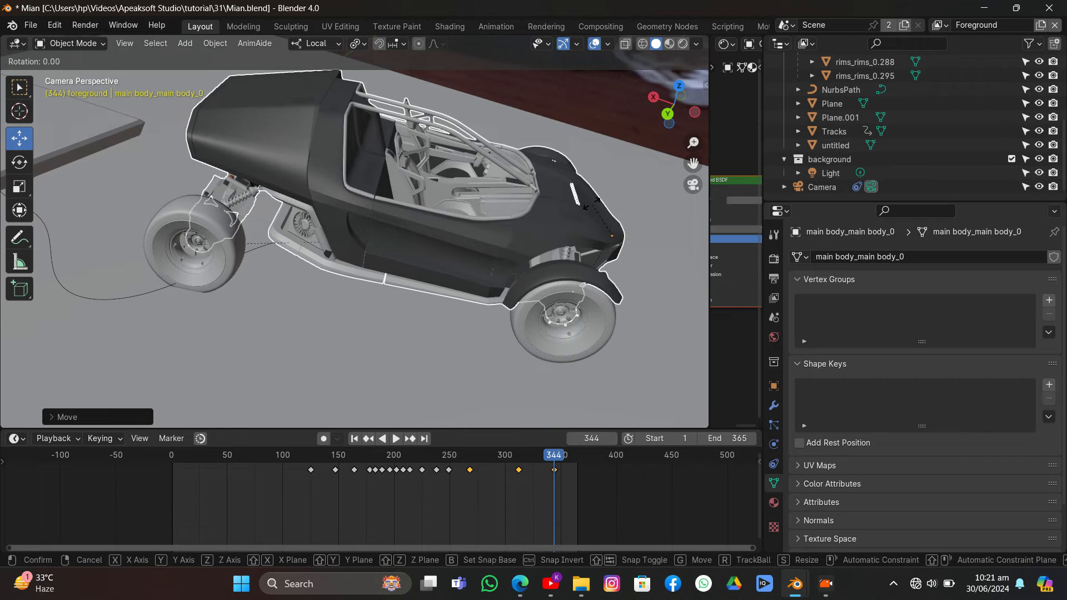
key("x")
right_click(584, 202)
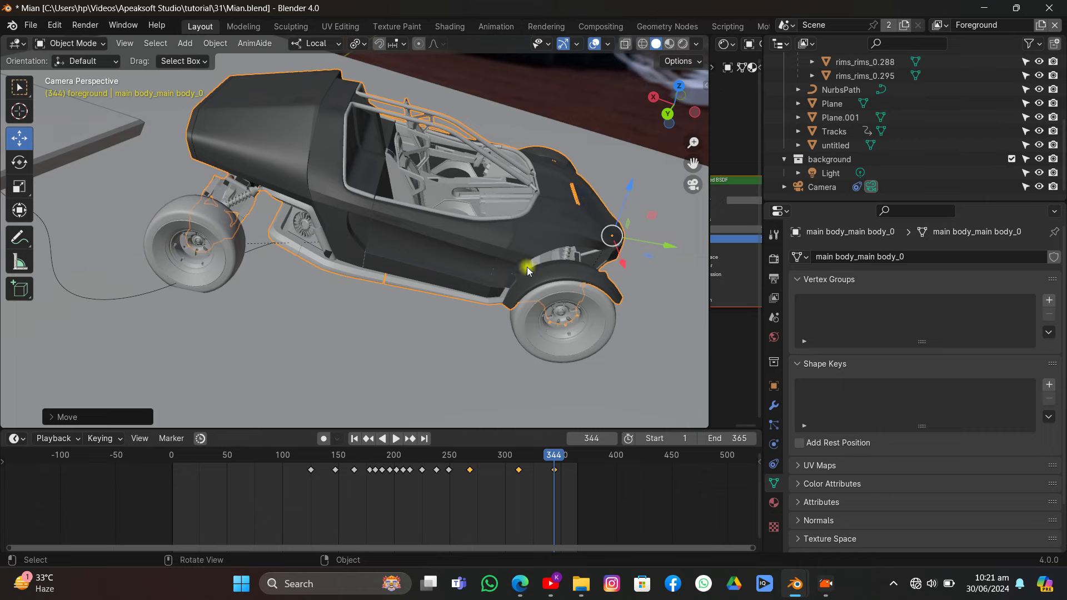
key("r")
key("x")
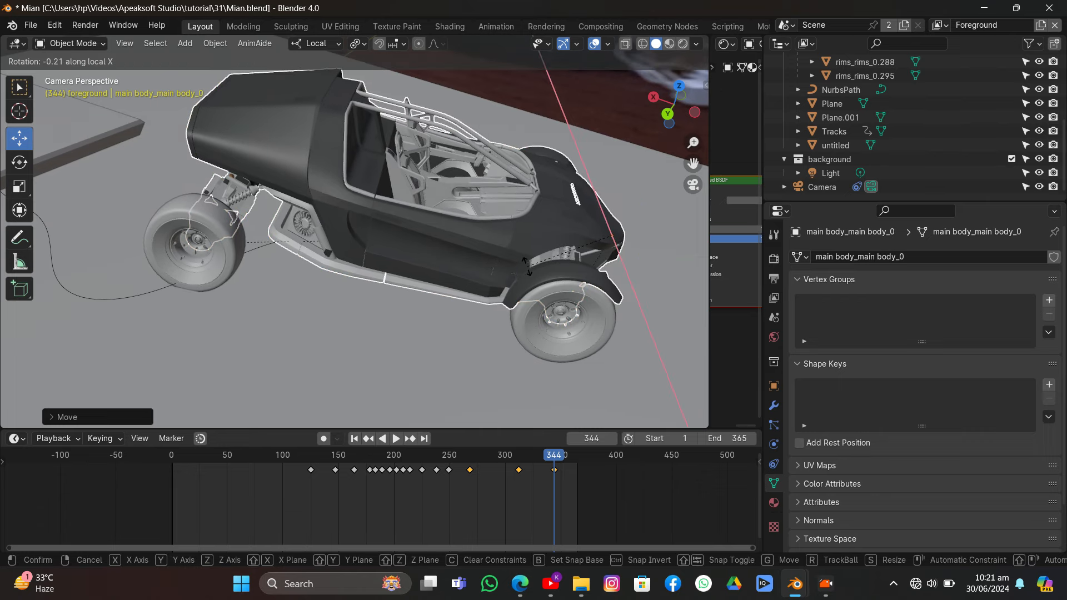
left_click(526, 267)
key("i")
left_click(561, 214)
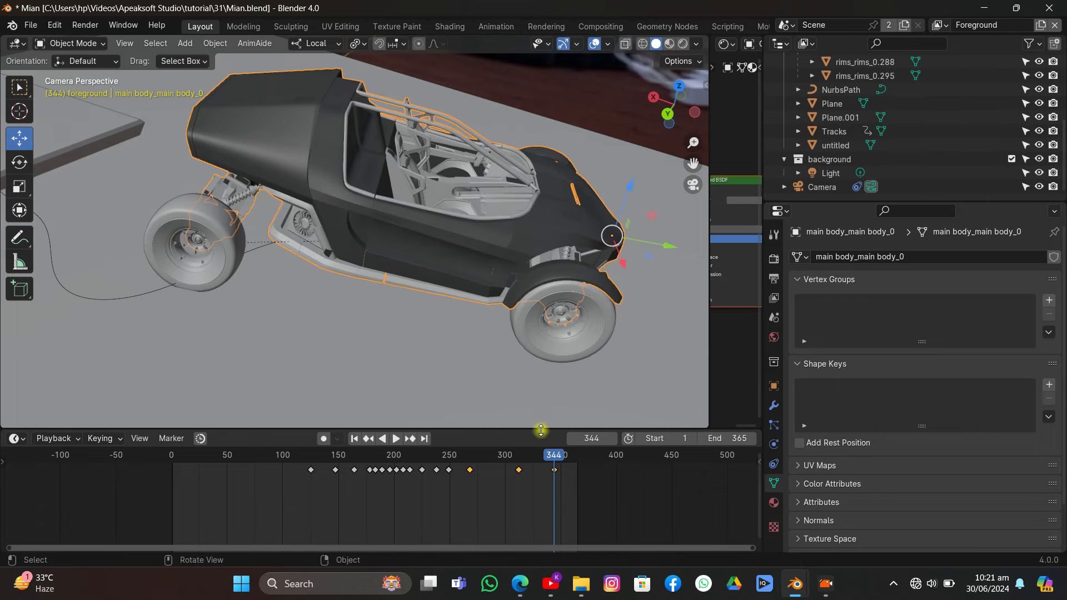
- Move the main body's last two keyframes to about frames 303 and 313, and play the animation from frame 280
left_click_drag(549, 463, 509, 470)
left_click(555, 470)
left_click(513, 472)
left_click_drag(509, 460, 483, 450)
scroll(477, 417, "down", 3)
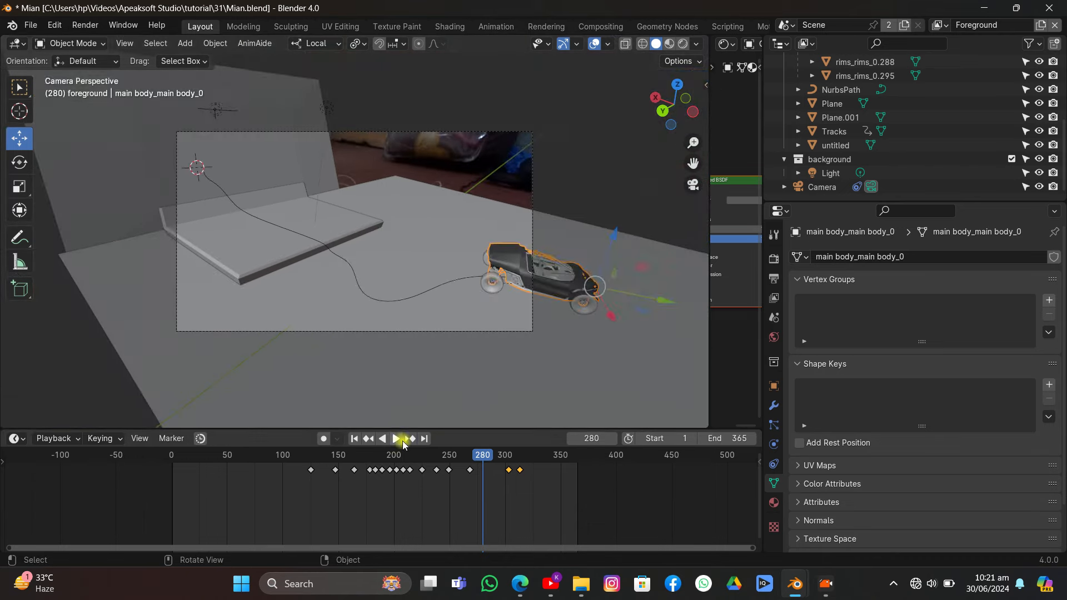
left_click(397, 439)
left_click(394, 438)
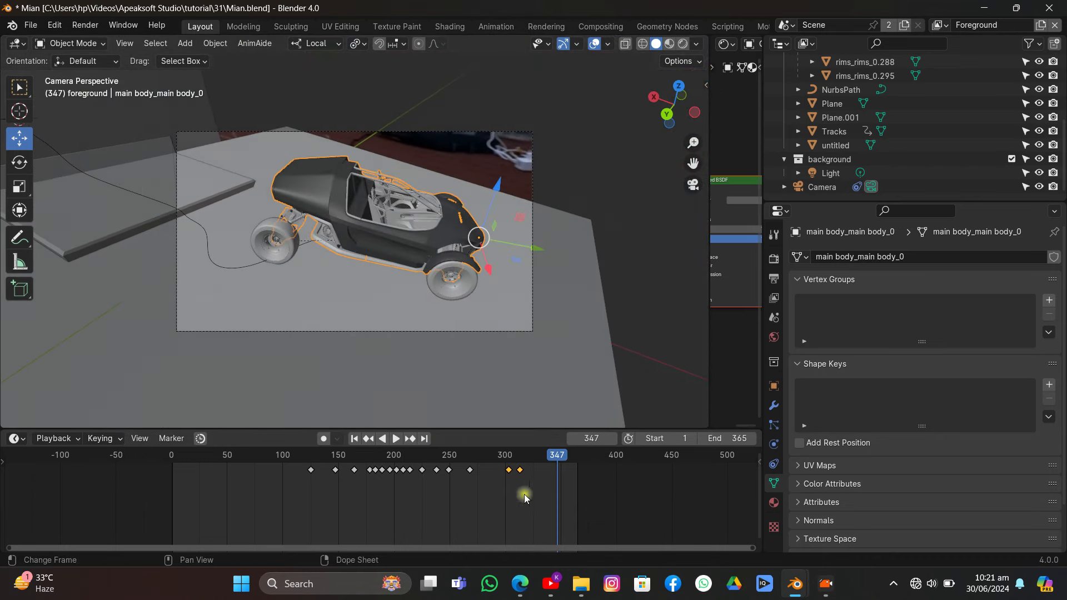
- Shift the main body's last two keyframes to about frames 320 and 330 and play back the enlargement
left_click_drag(508, 470, 528, 470)
key("space")
left_click(532, 459)
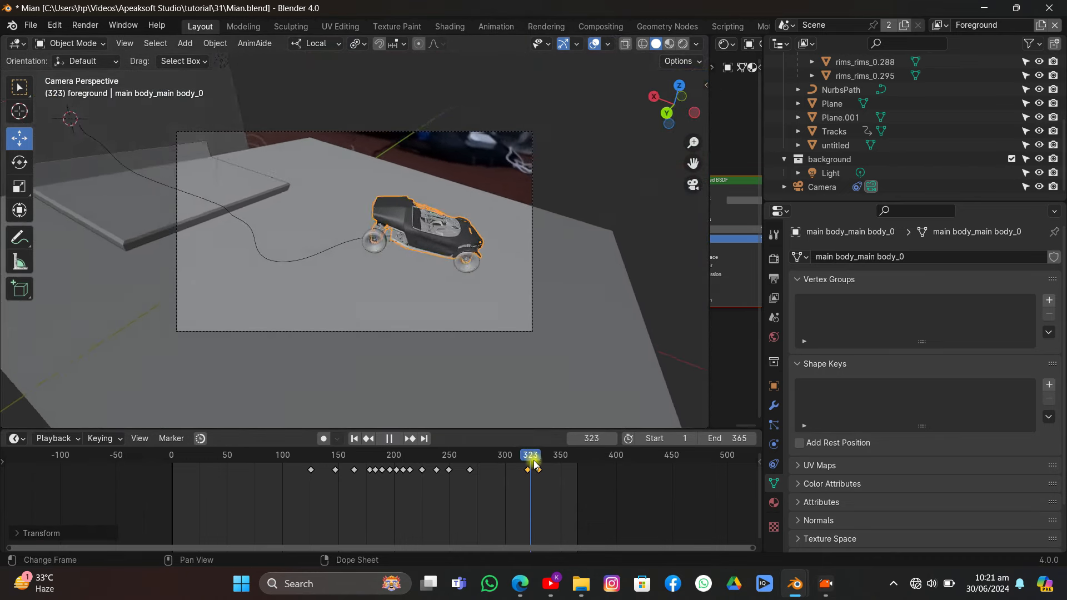
key("space")
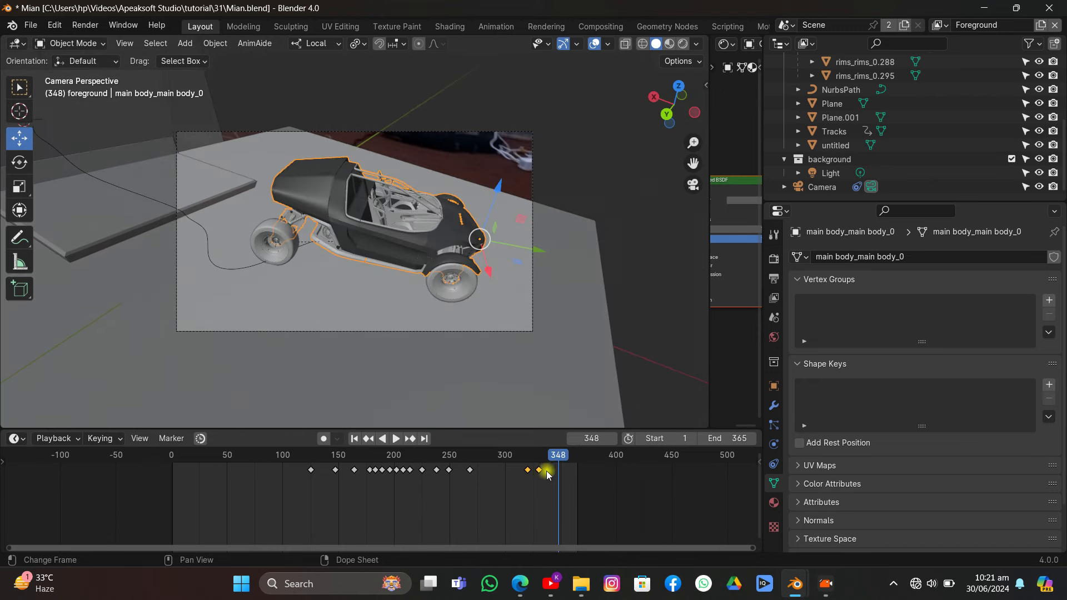
- Save the file, return to frame 0, switch to the rendered preview, and save again
left_click_drag(541, 461, 505, 399)
left_click(31, 26)
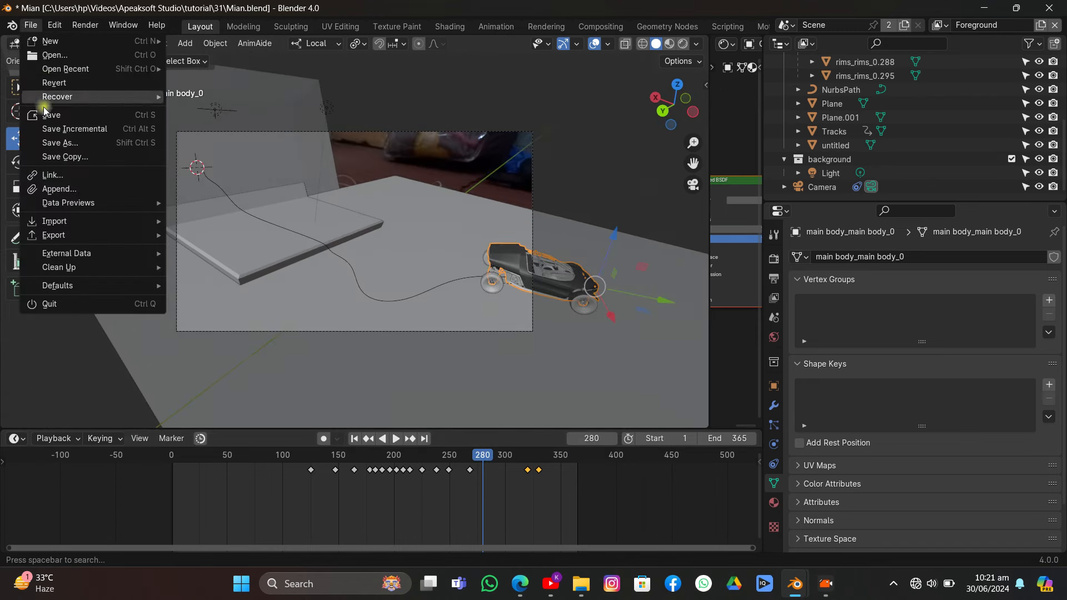
left_click(43, 107)
left_click_drag(342, 451, 171, 455)
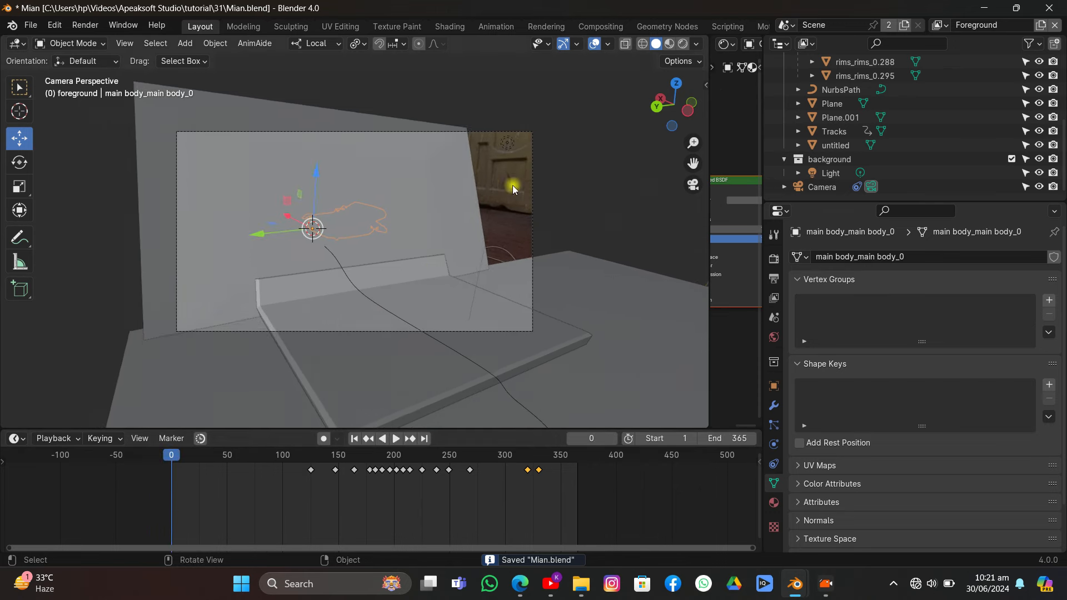
left_click(680, 46)
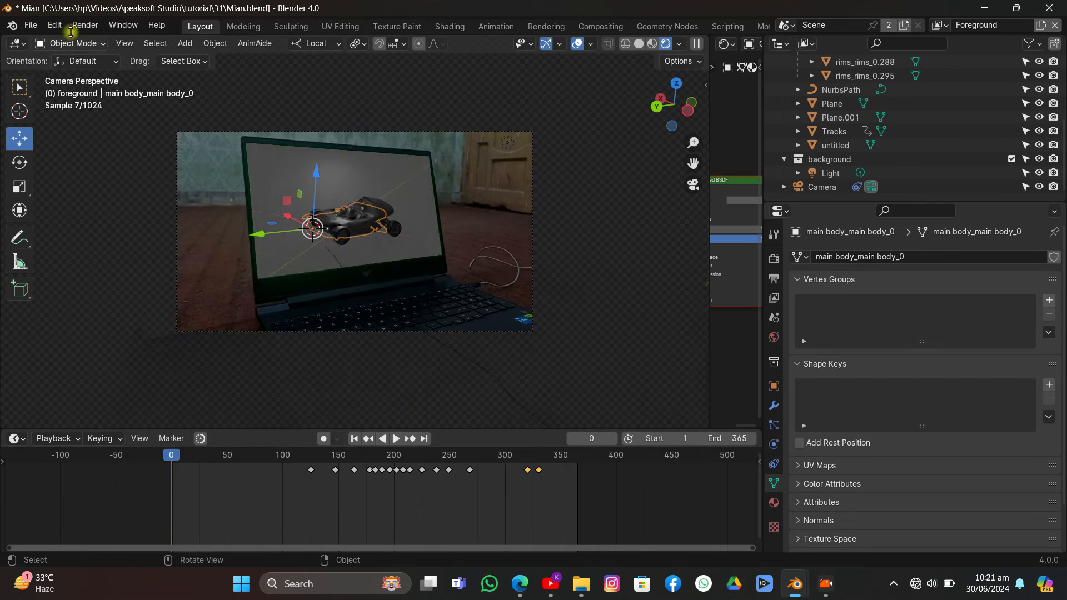
left_click(31, 25)
left_click(47, 109)
- Scrub the rendered preview to frame 334 and examine the enlarged car on the carpet
left_click(204, 192)
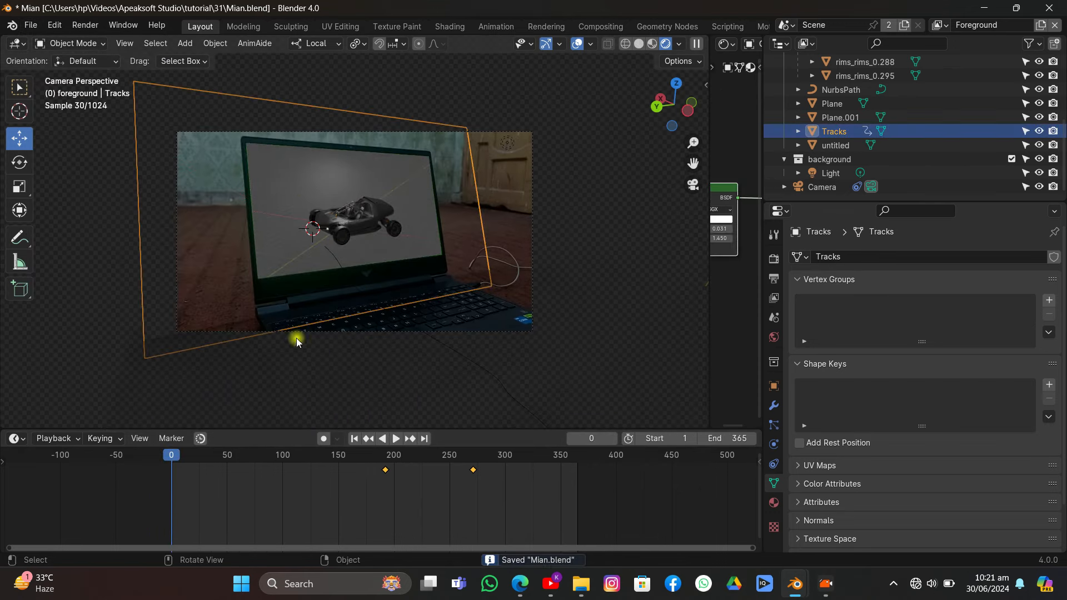
left_click_drag(182, 457, 377, 462)
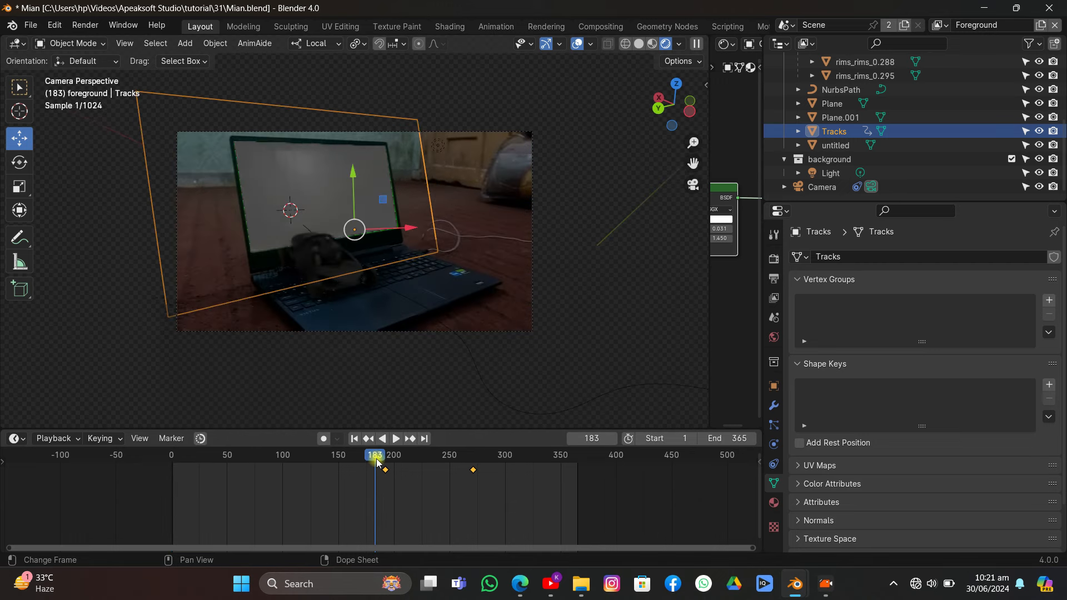
left_click(484, 225)
left_click(380, 417)
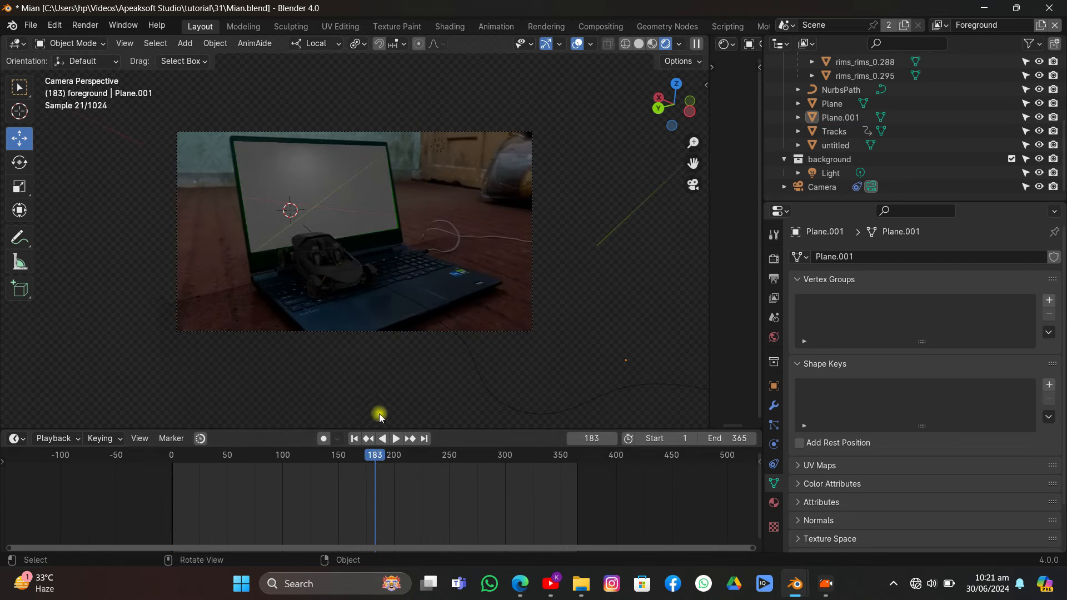
left_click_drag(383, 459, 543, 469)
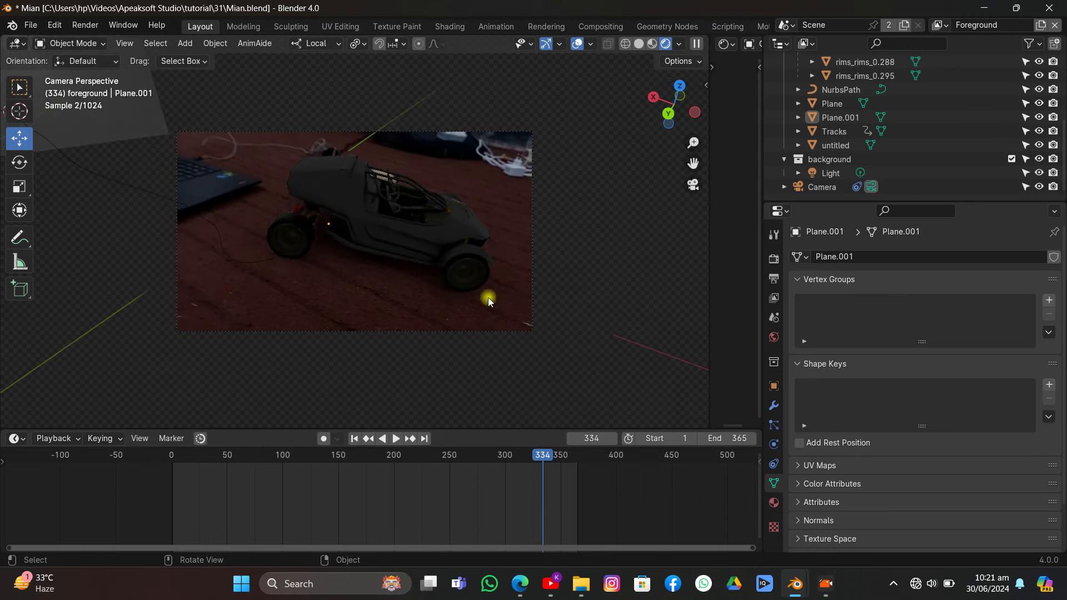
scroll(479, 282, "up", 1)
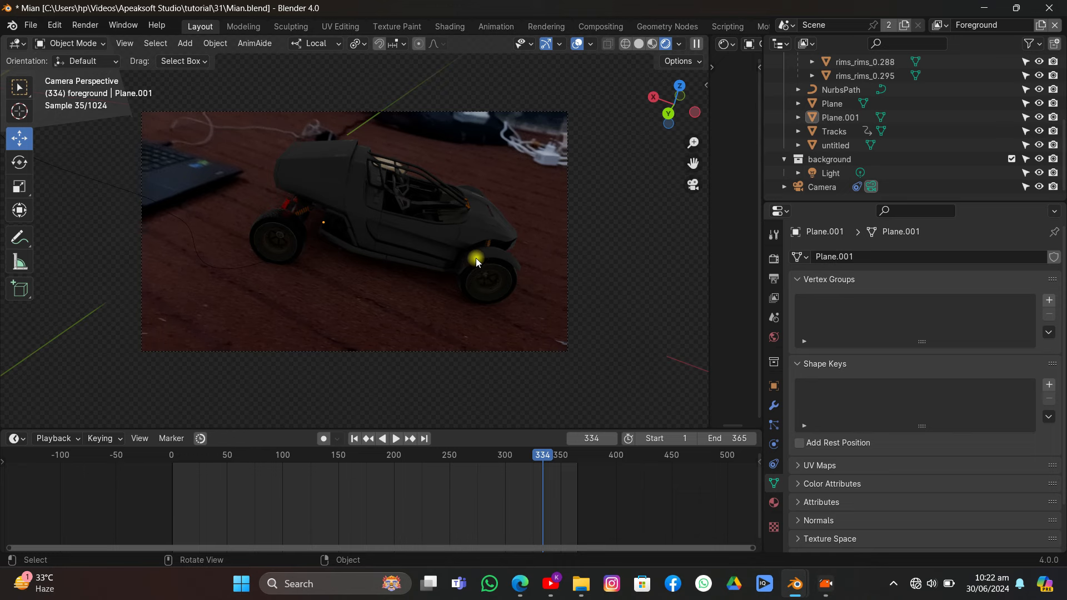
- Switch the viewport back to solid shading and save the file
left_click(638, 45)
left_click(30, 25)
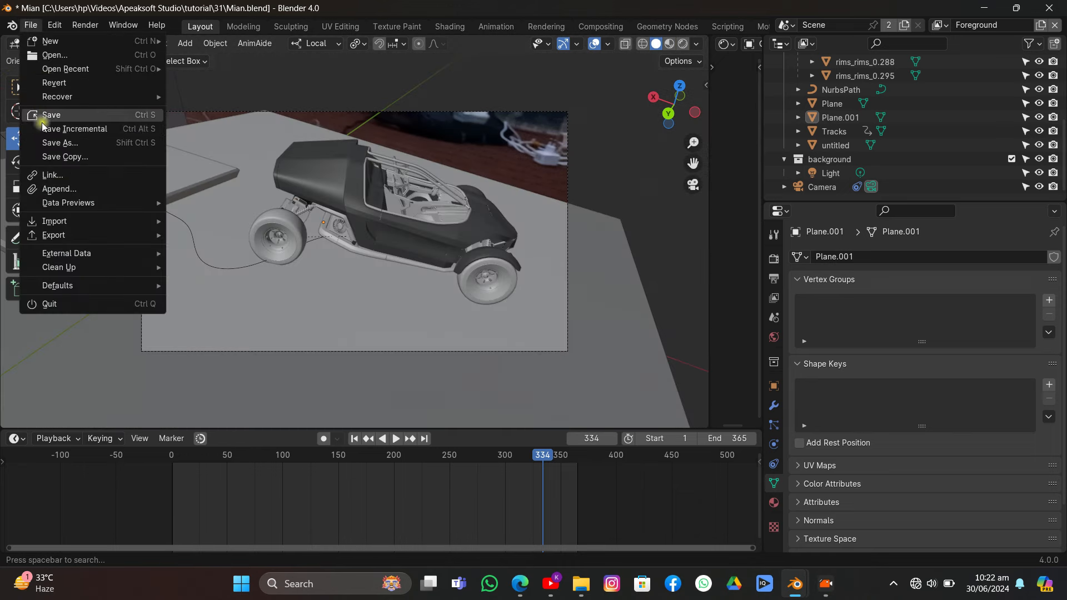
left_click(50, 111)
- Give the ground plane Plane.001 a new material with its base color sampled from the footage's dark red carpet
left_click(613, 329)
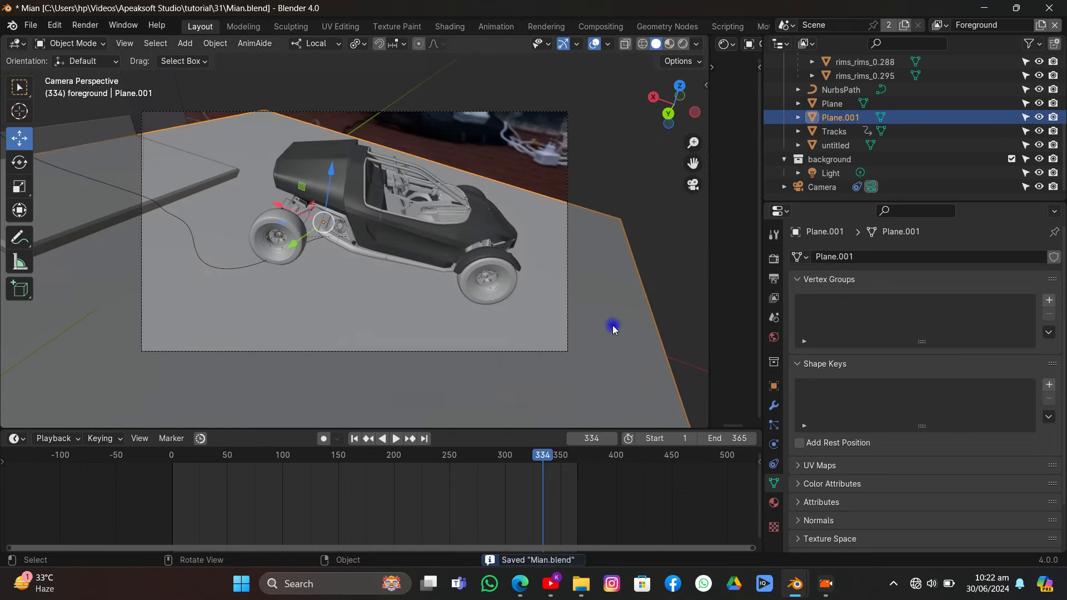
left_click(774, 502)
left_click(879, 310)
left_click(963, 401)
left_click(1028, 339)
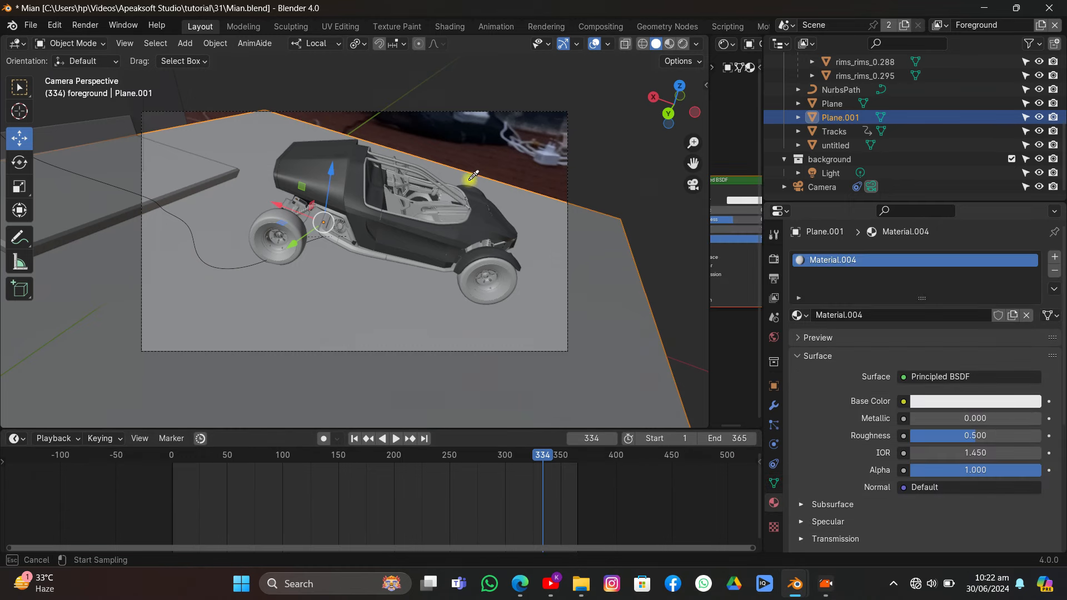
left_click(456, 156)
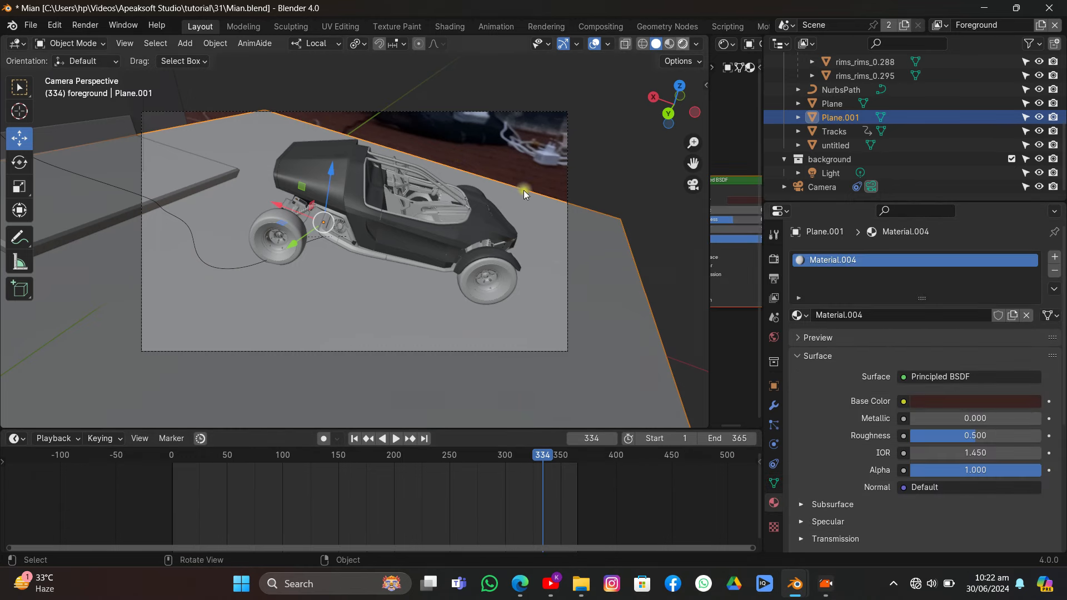
- Show the rendered preview with the new ground material and save the file
key("z")
left_click(509, 162)
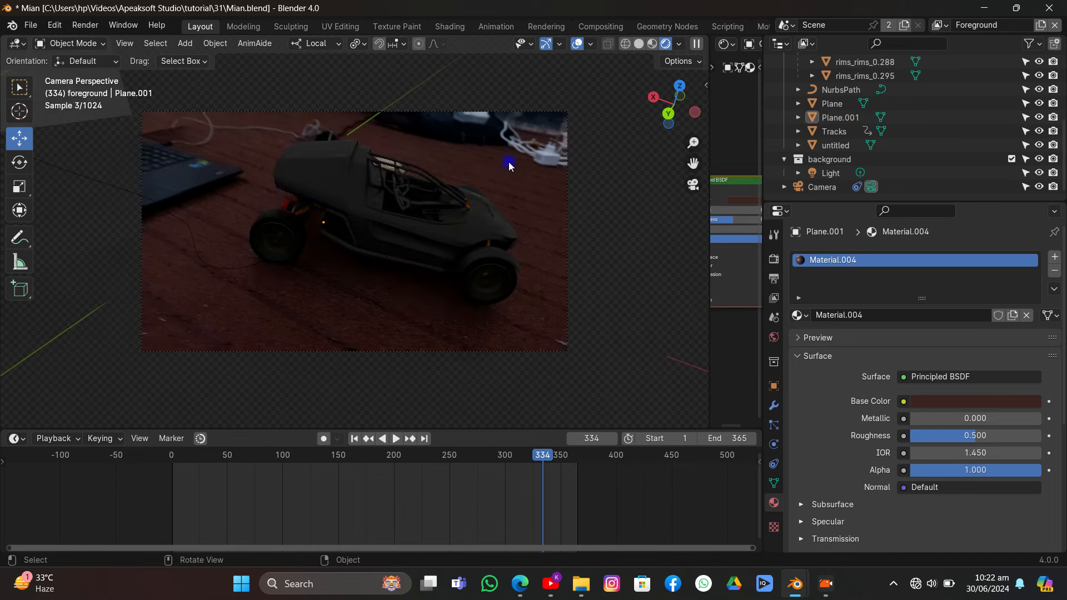
left_click(25, 29)
left_click(44, 112)
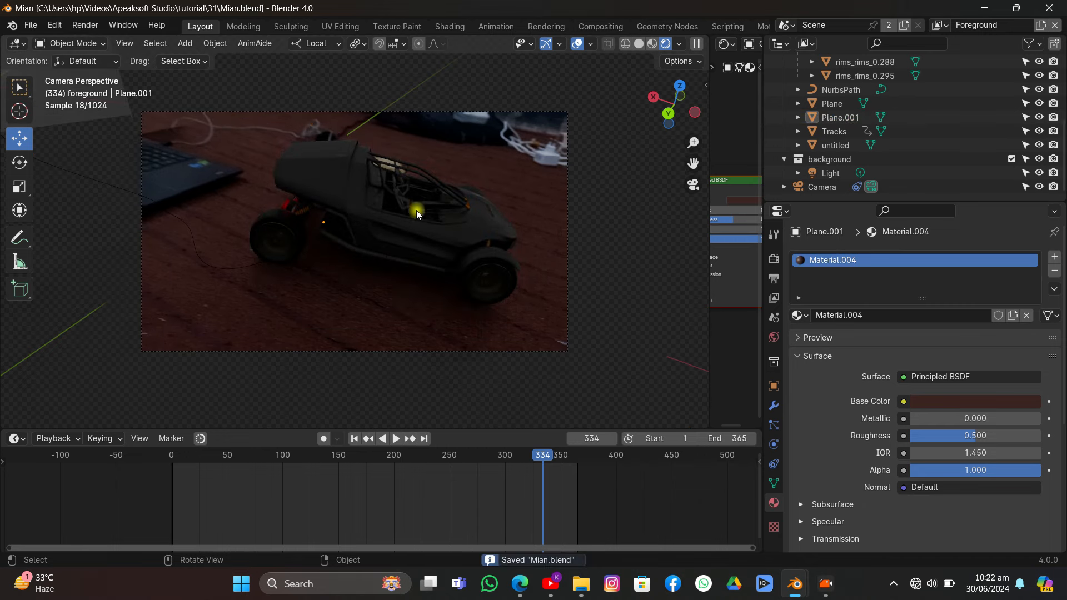
- Switch to solid shading, return to frame 1, and view the car's front wheels up close outside the camera view
left_click(642, 43)
key("space")
left_click_drag(421, 458, 285, 450)
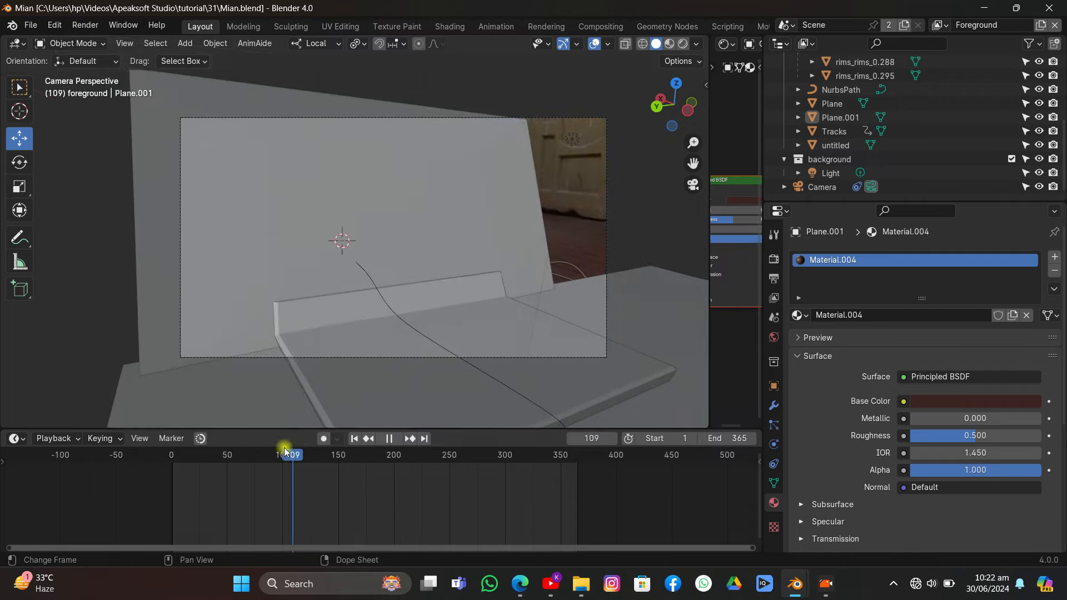
key("Escape")
middle_click_drag(422, 312, 378, 222)
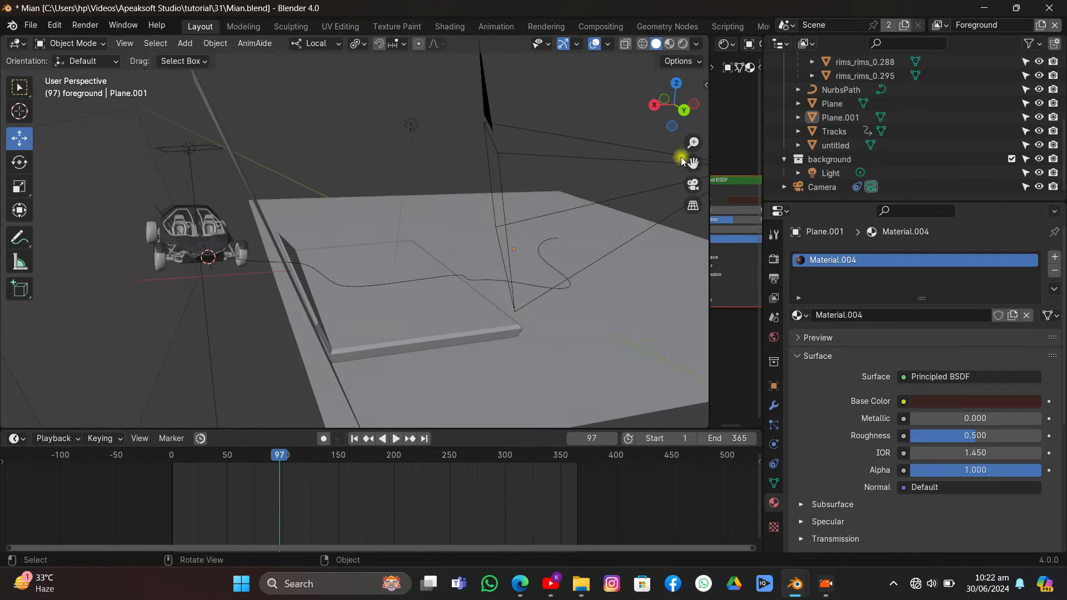
left_click_drag(683, 160, 315, 375)
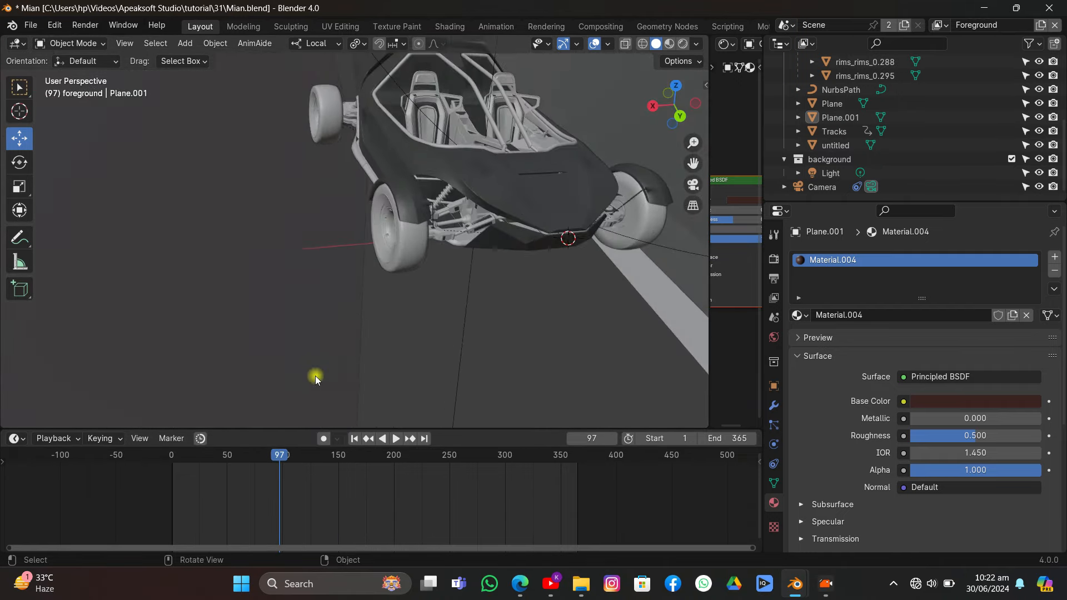
middle_click_drag(437, 335, 419, 294)
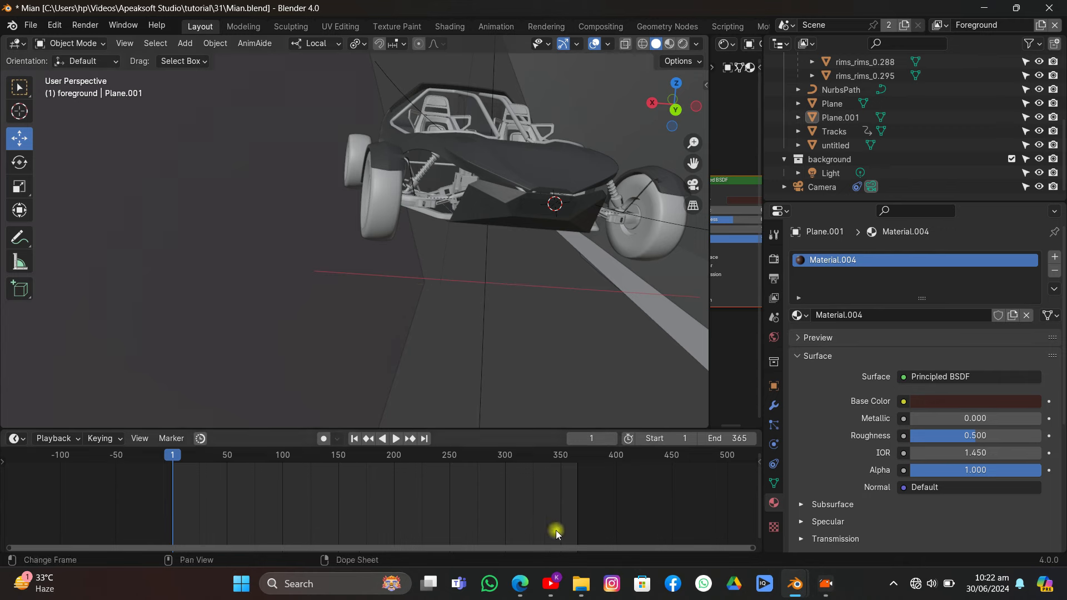
middle_click_drag(467, 272, 475, 278)
- Change the rotation mode of both front wheels from quaternion to XYZ Euler in their transform properties
left_click(398, 218)
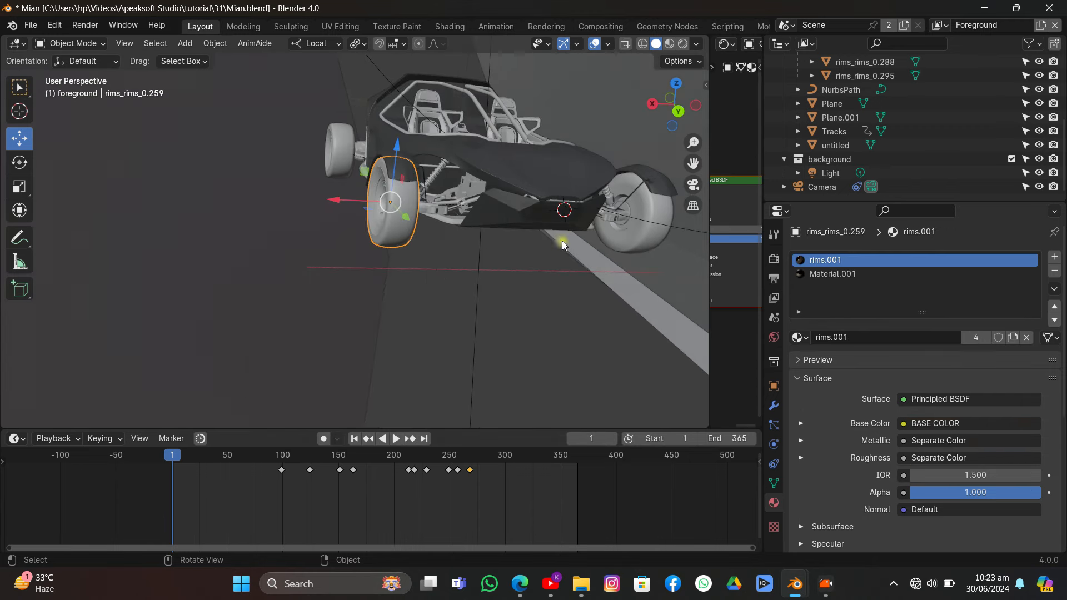
left_click(704, 81)
left_click(698, 93)
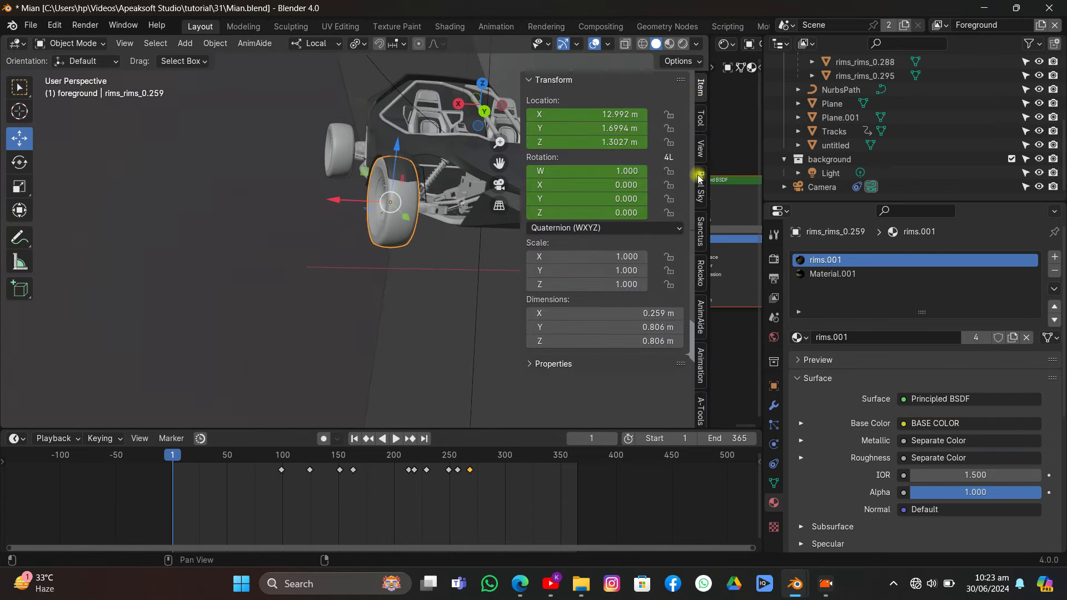
left_click(601, 228)
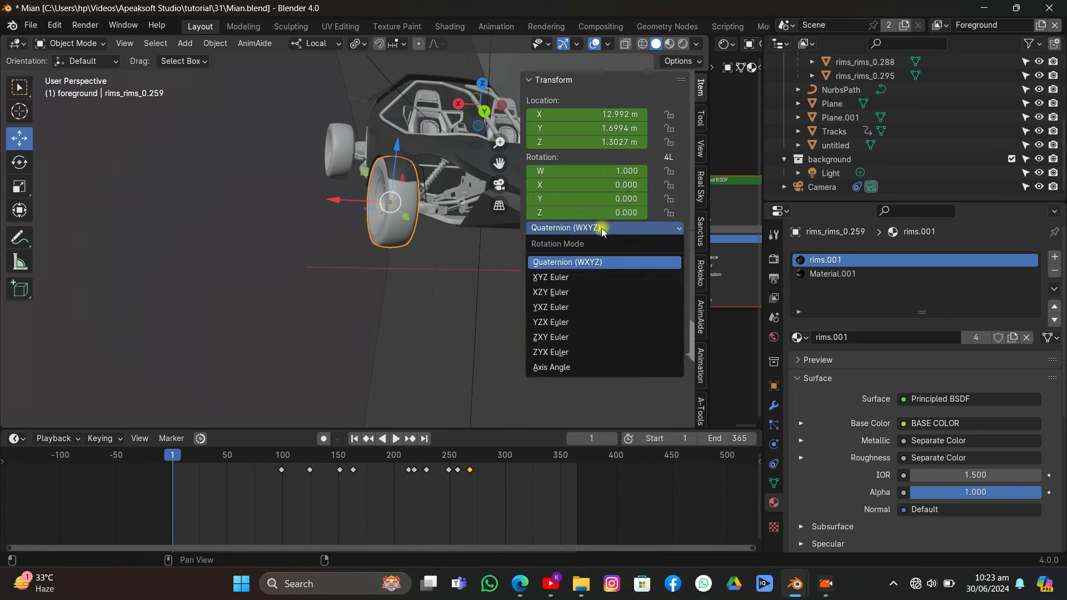
left_click(562, 278)
middle_click_drag(420, 218, 333, 234)
left_click(444, 231)
left_click(556, 228)
left_click(551, 278)
- Change the rotation mode of the two rear wheels, rims_rims_0.288 and rims_rims_0.295, to XYZ Euler
left_click(131, 150)
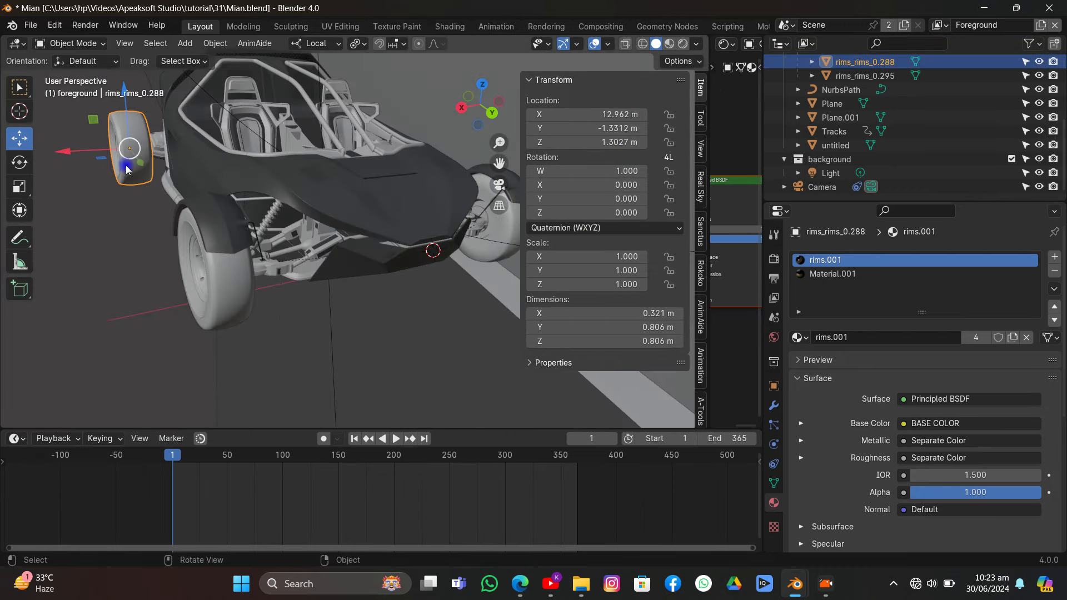
left_click(556, 229)
left_click(567, 278)
middle_click_drag(489, 239, 392, 138)
left_click(395, 94)
left_click(581, 233)
left_click(580, 277)
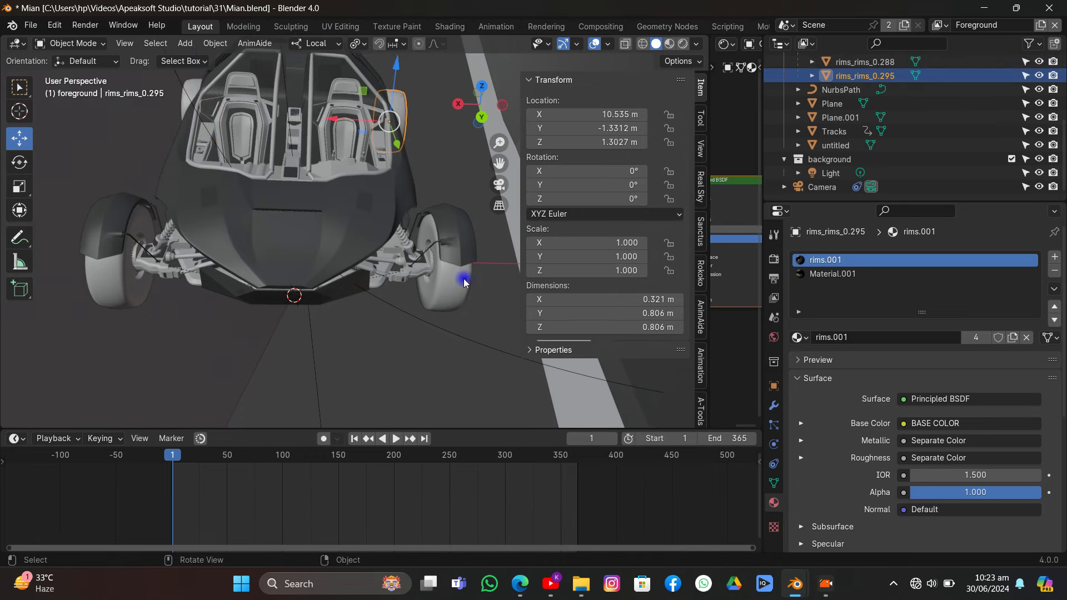
- Select all four wheels of the car together, with rims_rims_0.295 as the active object
left_click(394, 310)
middle_click_drag(395, 310, 263, 308)
left_click(261, 303, "shift")
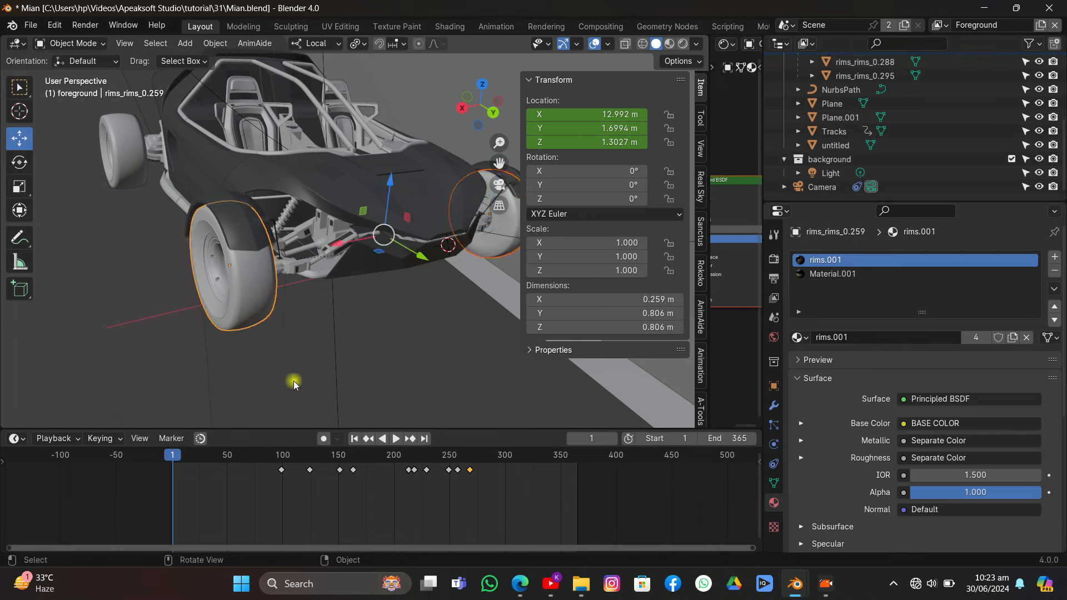
middle_click_drag(293, 381, 336, 348)
left_click_drag(284, 430, 274, 408)
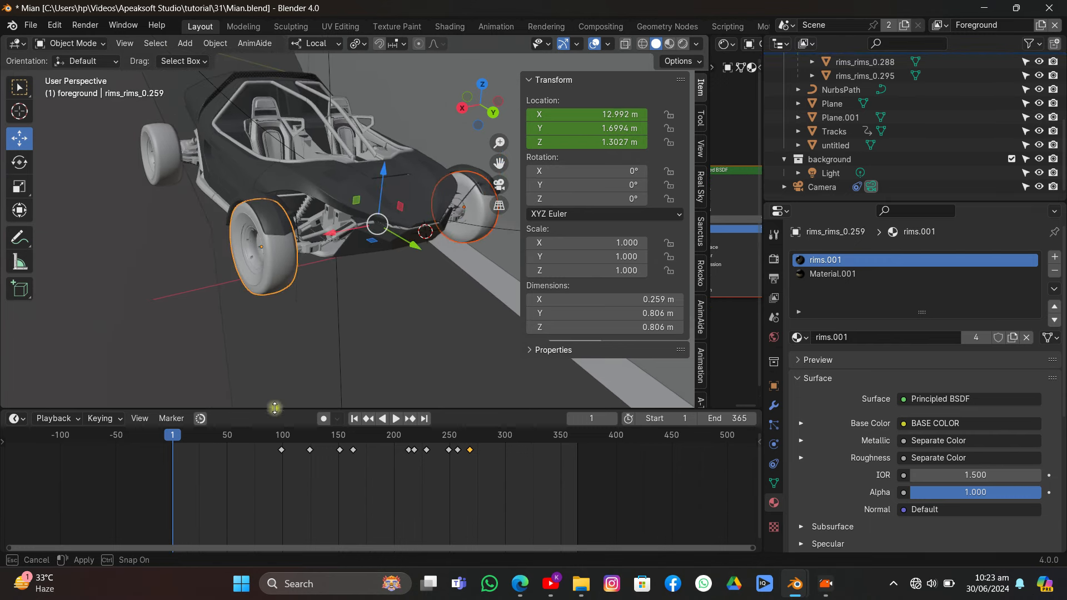
key("i")
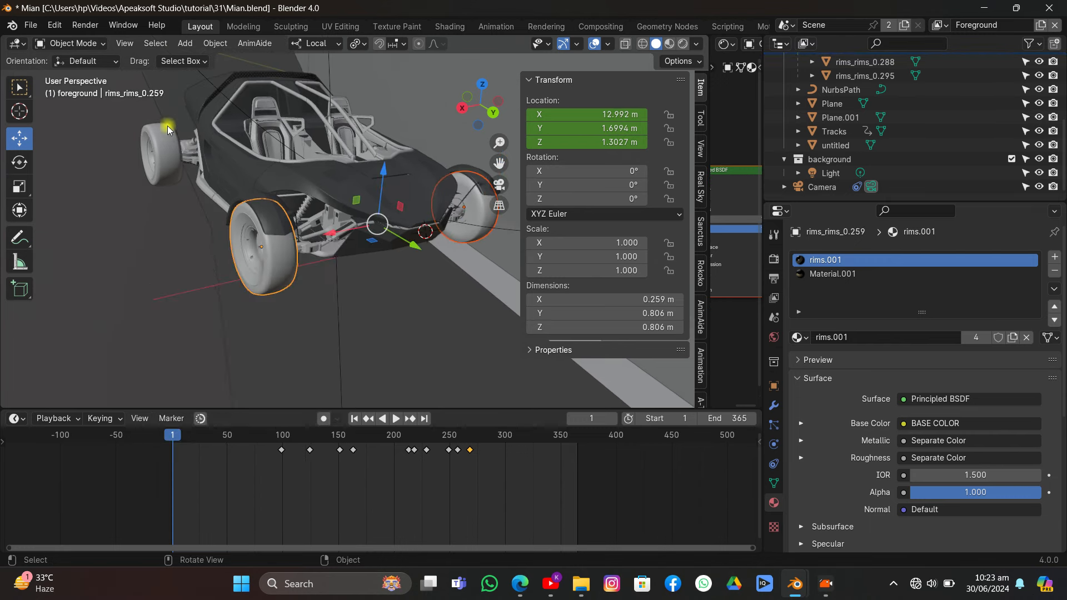
left_click(167, 128, "shift")
middle_click_drag(328, 126, 371, 128)
left_click(394, 106, "shift")
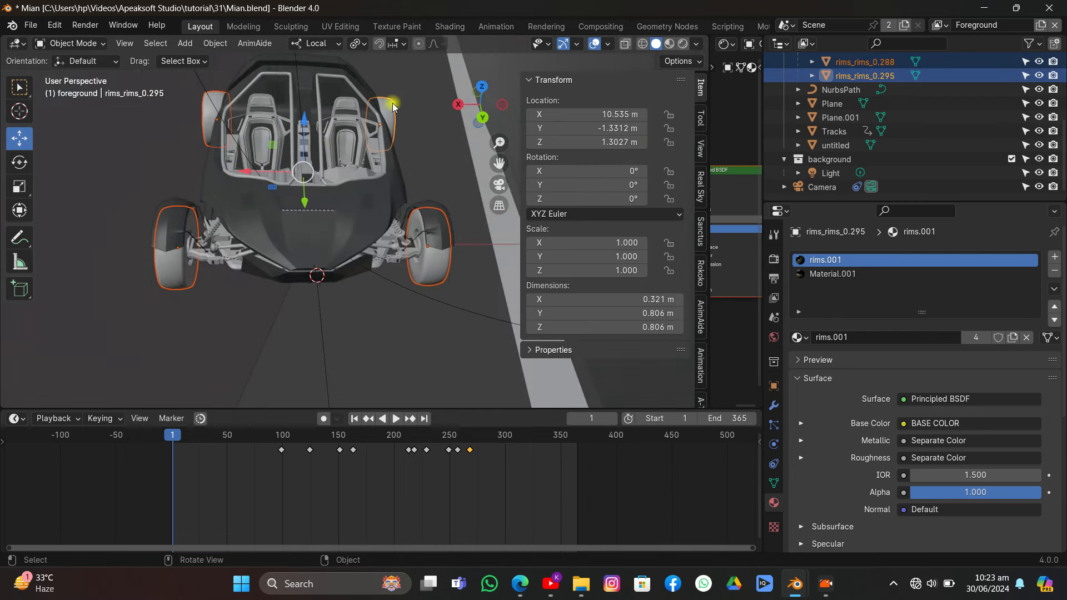
- Insert a rotation keyframe for the four selected wheels at frame 116
left_click(279, 436)
key("space")
left_click_drag(288, 448, 301, 472)
key("space")
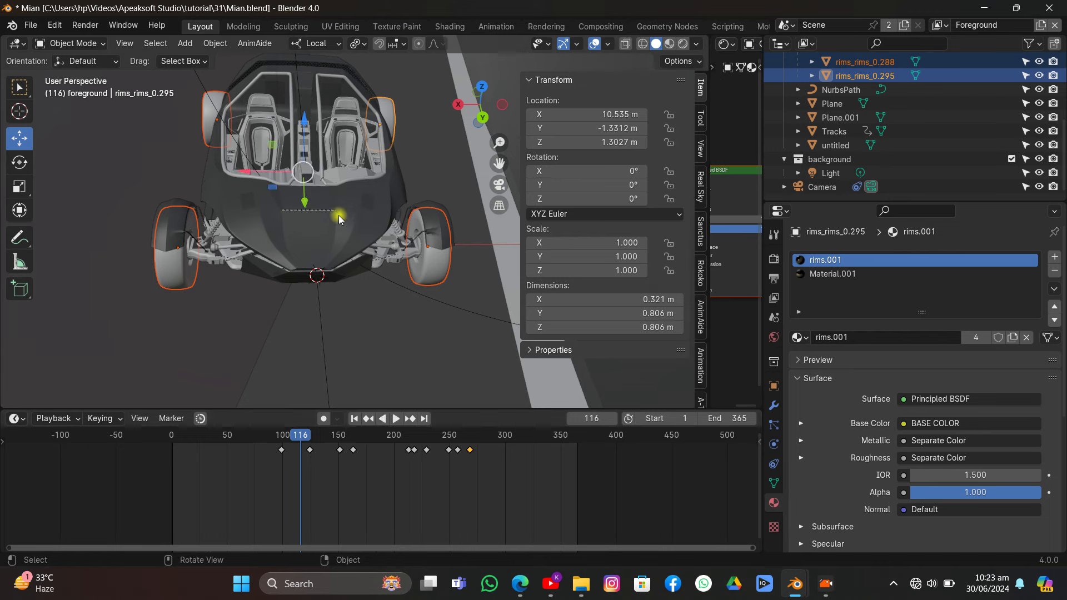
key("i")
left_click(299, 190)
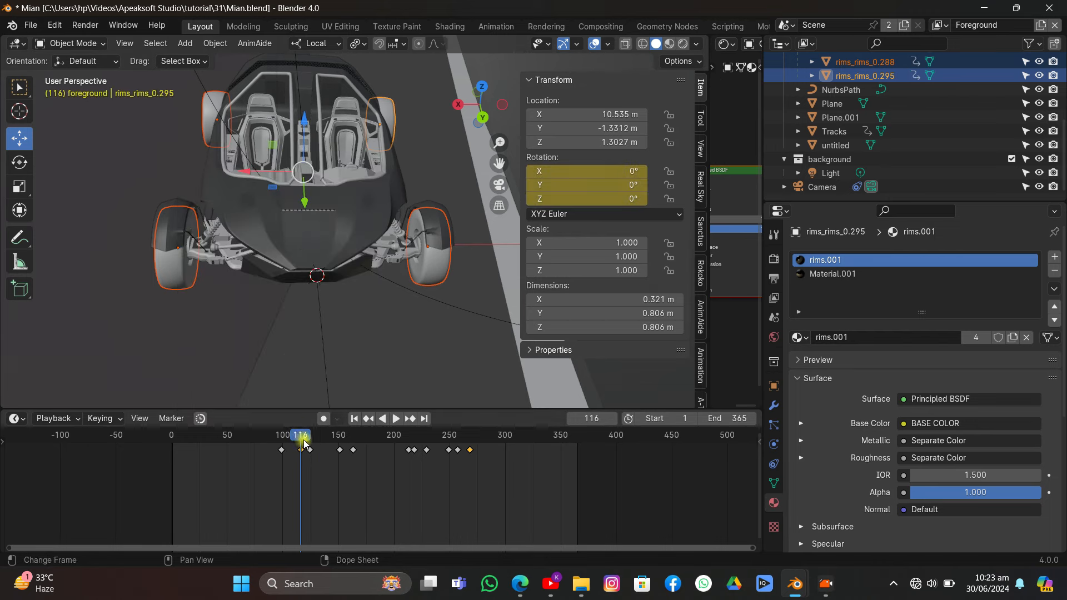
- At frame 135, rotate the wheels about -417° around their local X axis and insert a rotation keyframe
left_click_drag(304, 443, 321, 449)
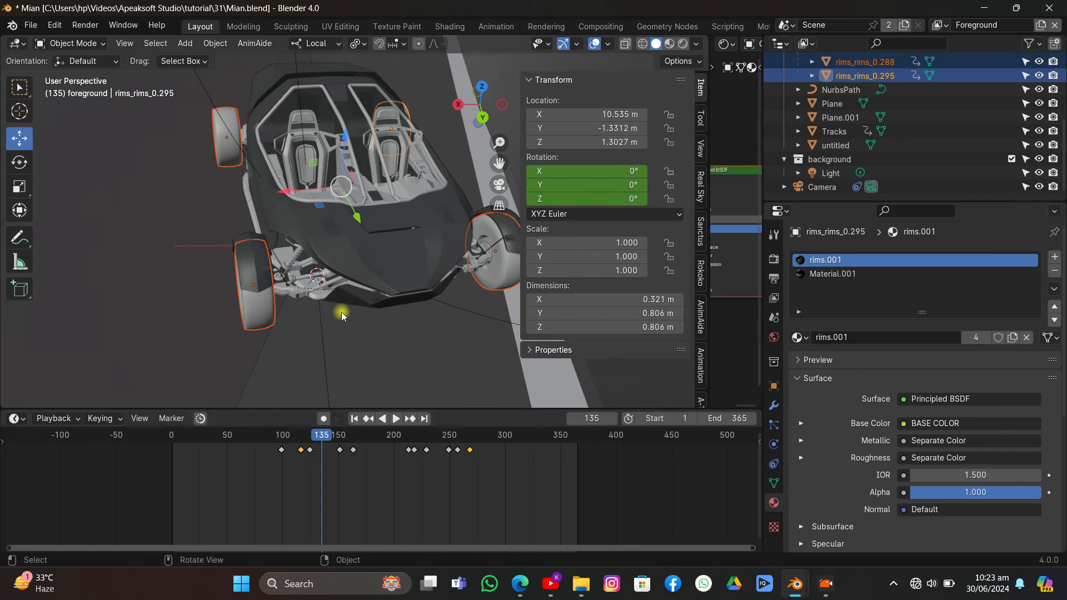
middle_click_drag(383, 259, 422, 227)
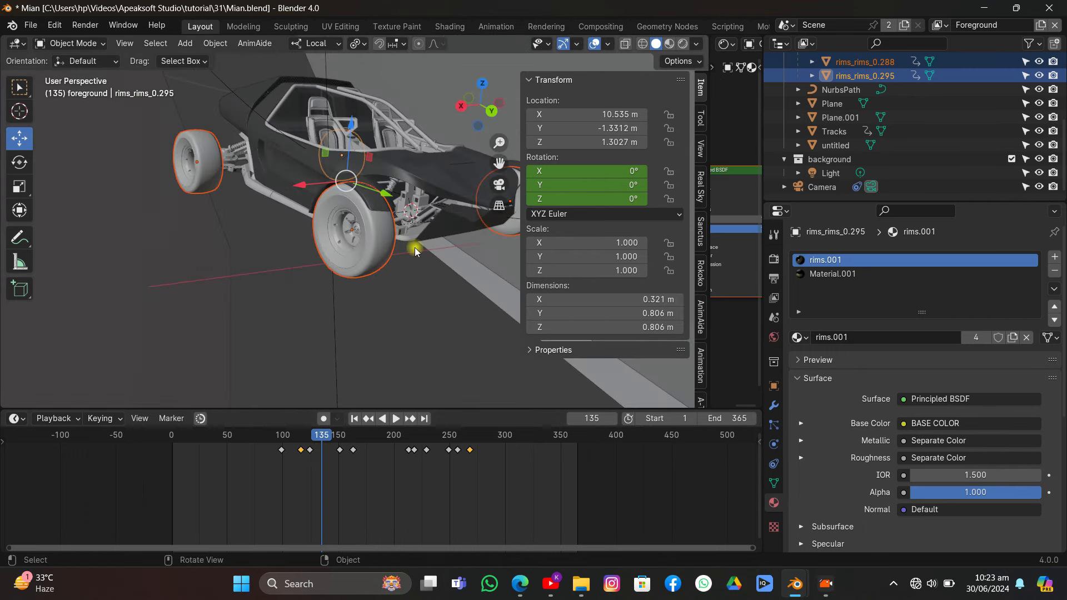
key("r")
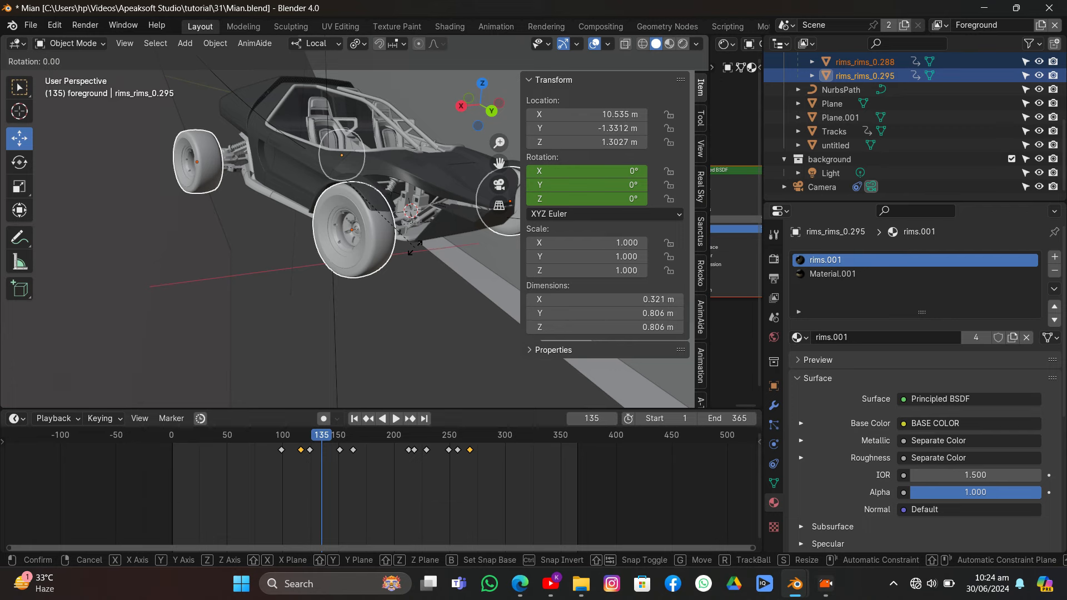
key("x")
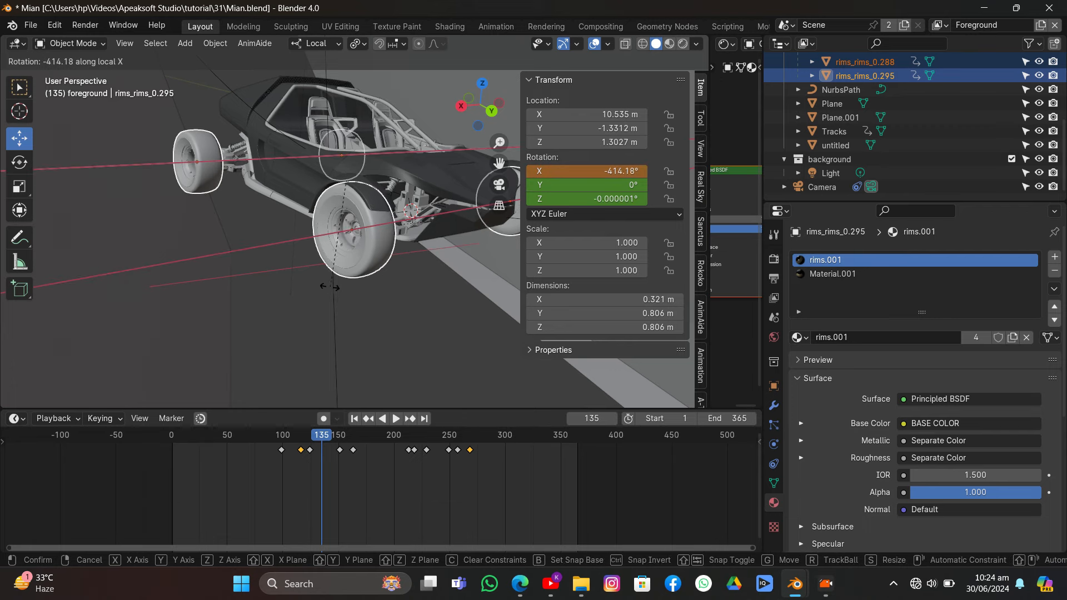
left_click(337, 271)
key("i")
left_click(358, 195)
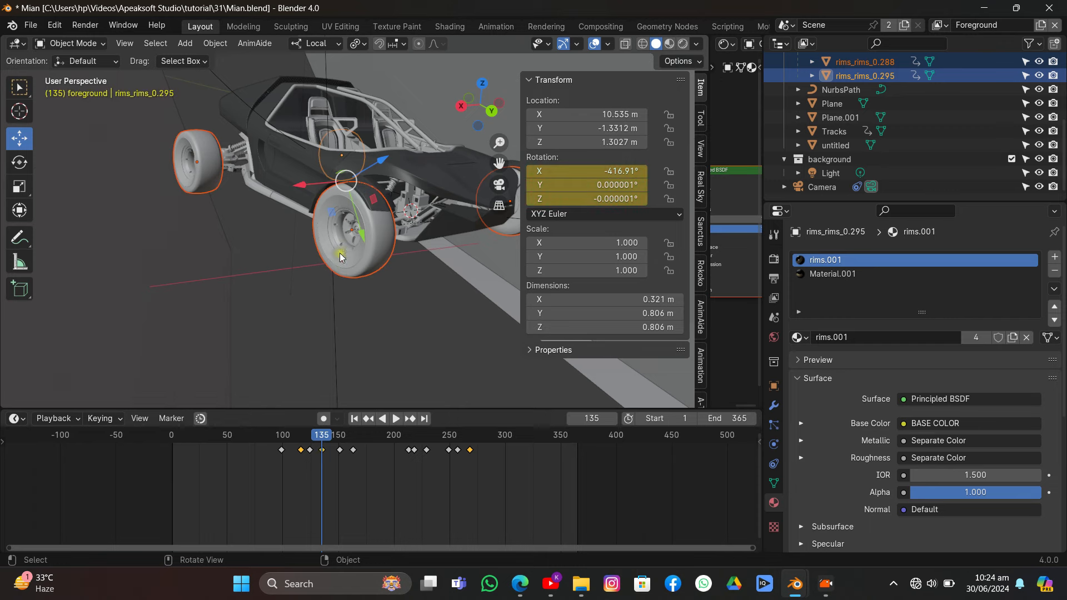
- Apply linear extrapolation to the wheels' rotation keyframes and move the second one to about frame 139
left_click_drag(318, 437, 310, 437)
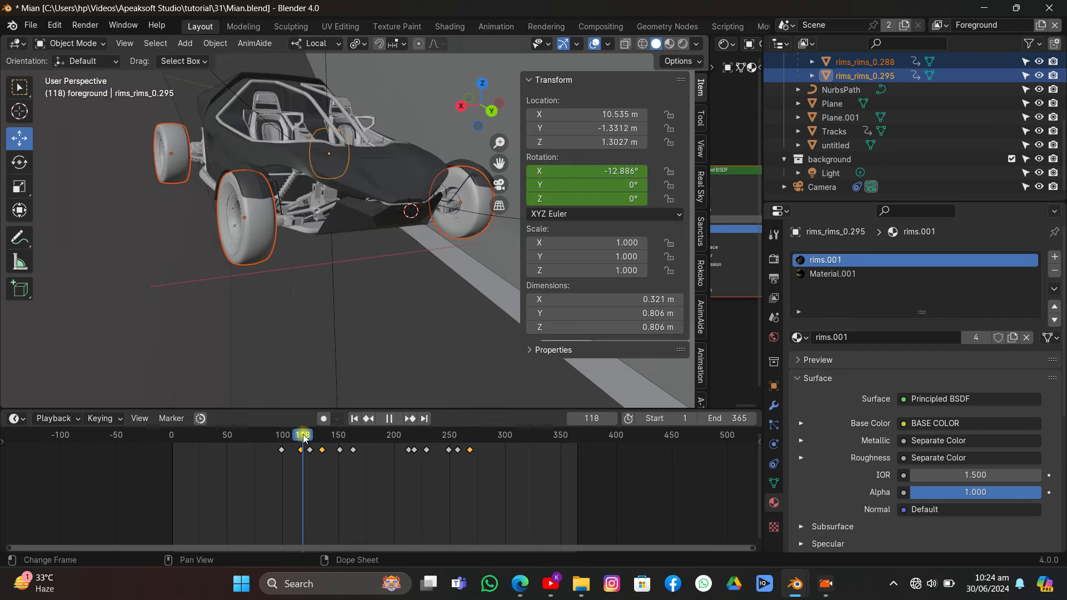
key("space")
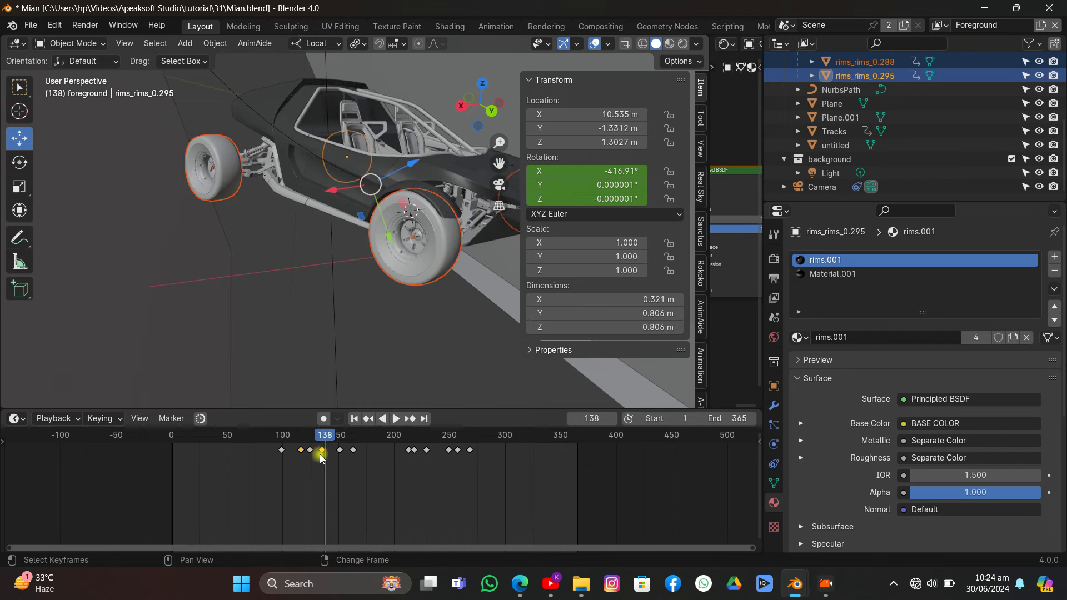
key("shift+e")
left_click(297, 470)
mouse_move(325, 434)
left_mouse_down()
mouse_move(314, 435)
mouse_move(324, 435)
mouse_move(318, 450)
mouse_move(309, 442)
mouse_move(326, 451)
left_mouse_up()
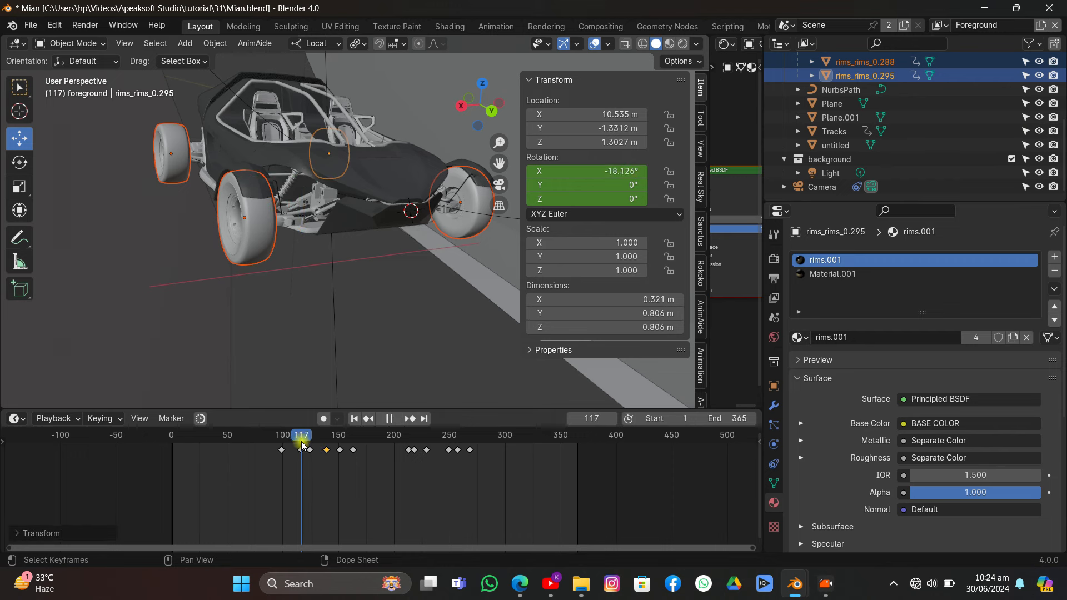
key("Escape")
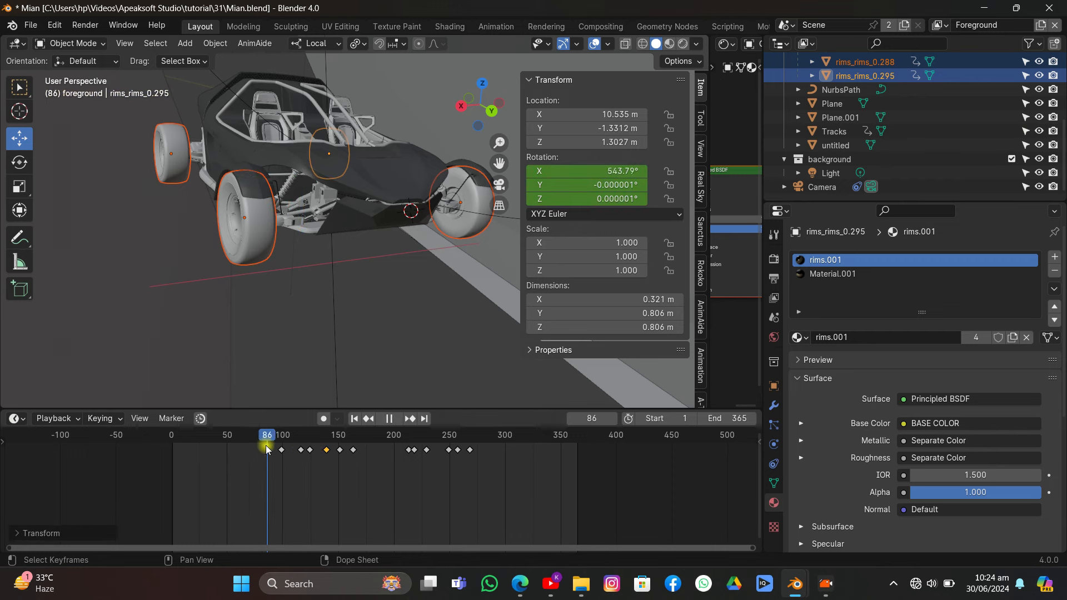
- Play the animation in the rendered camera view with overlays hidden and check how the wheels roll
left_click(499, 184)
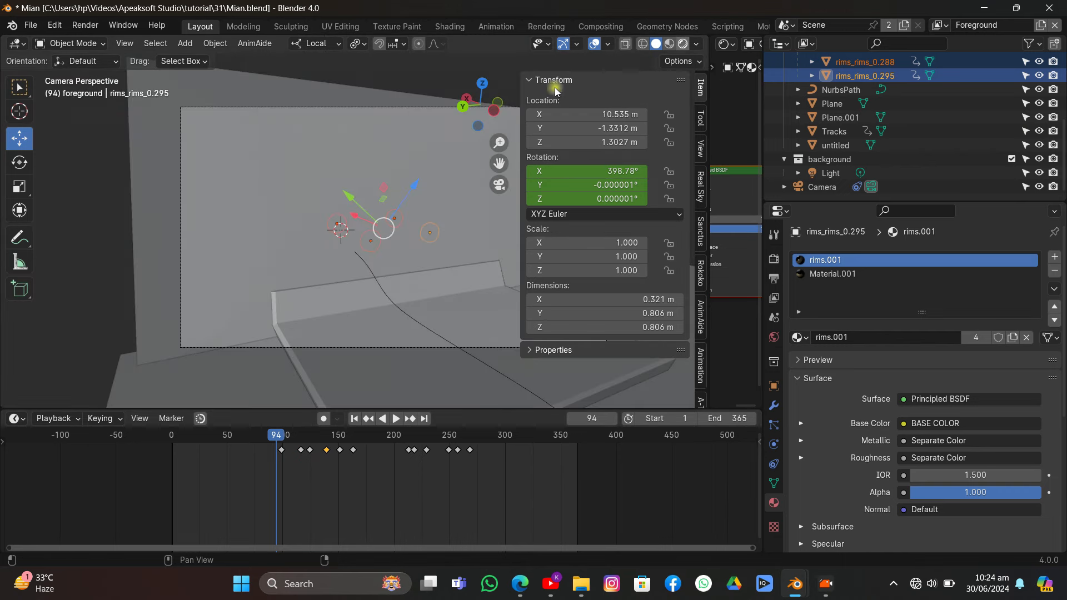
left_click(682, 44)
left_click(578, 44)
scroll(459, 151, "up", 3)
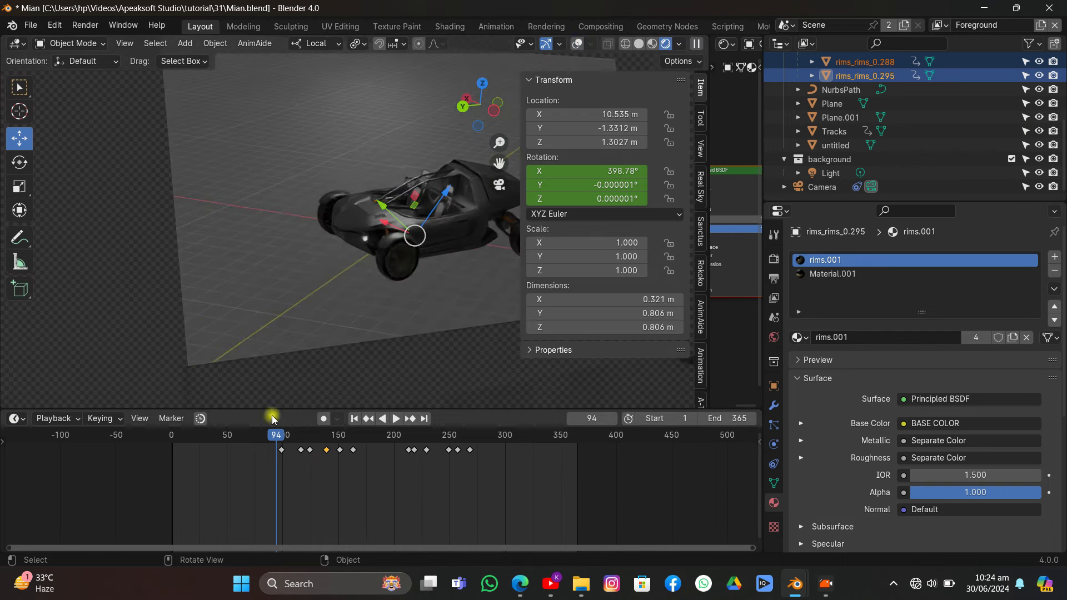
key("space")
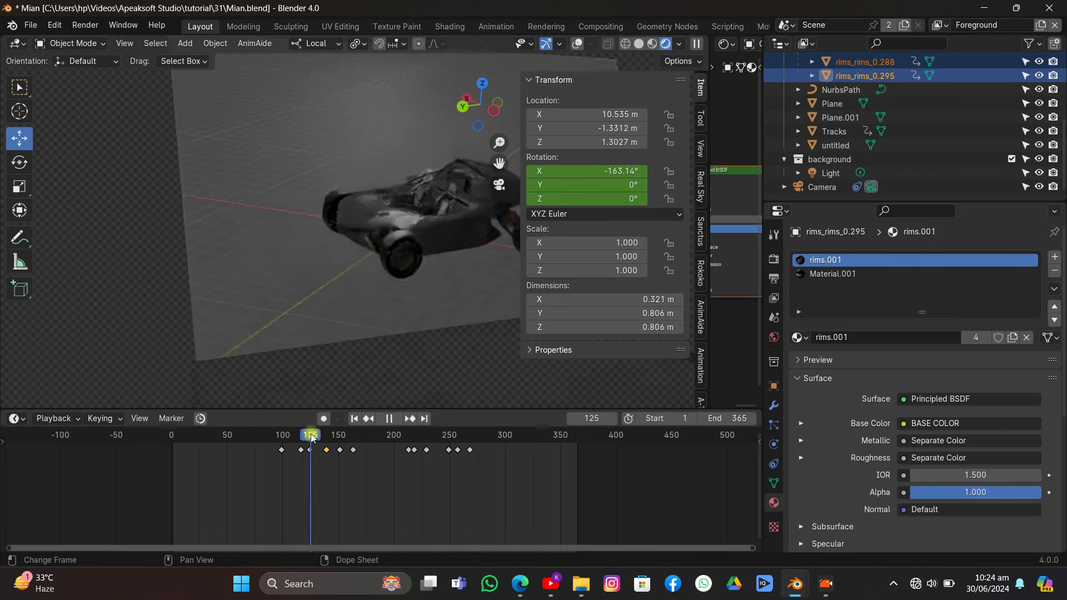
key("space")
left_click_drag(499, 163, 345, 149)
scroll(371, 202, "up", 2)
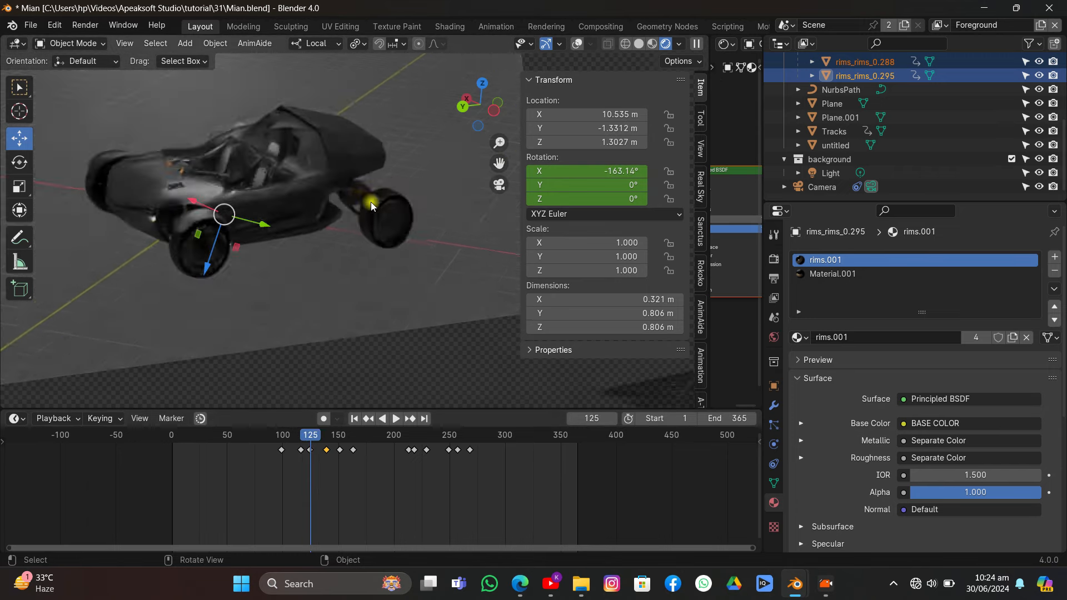
key("space")
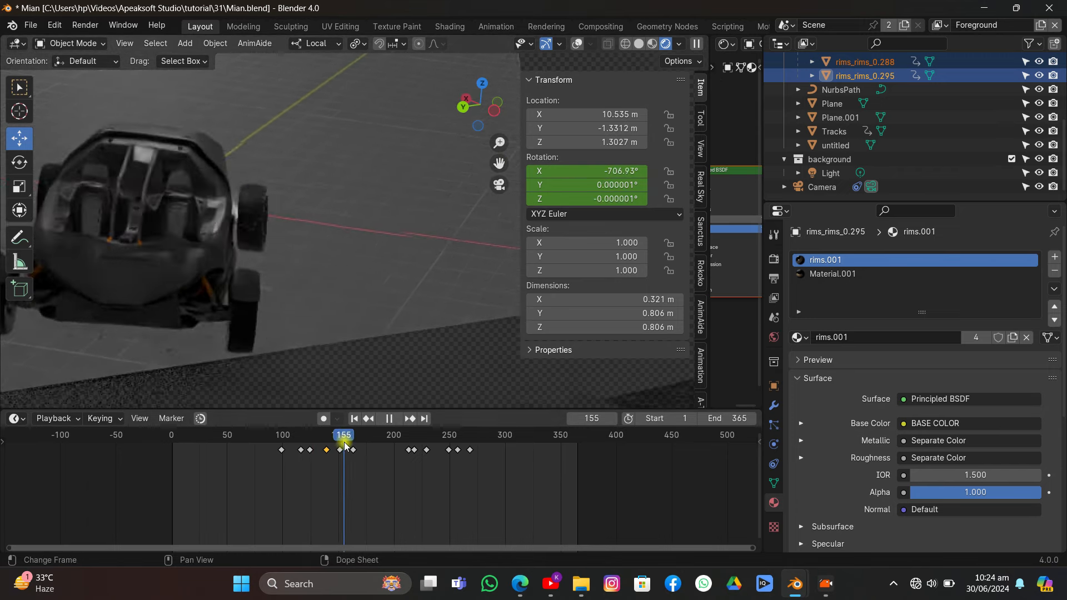
key("space")
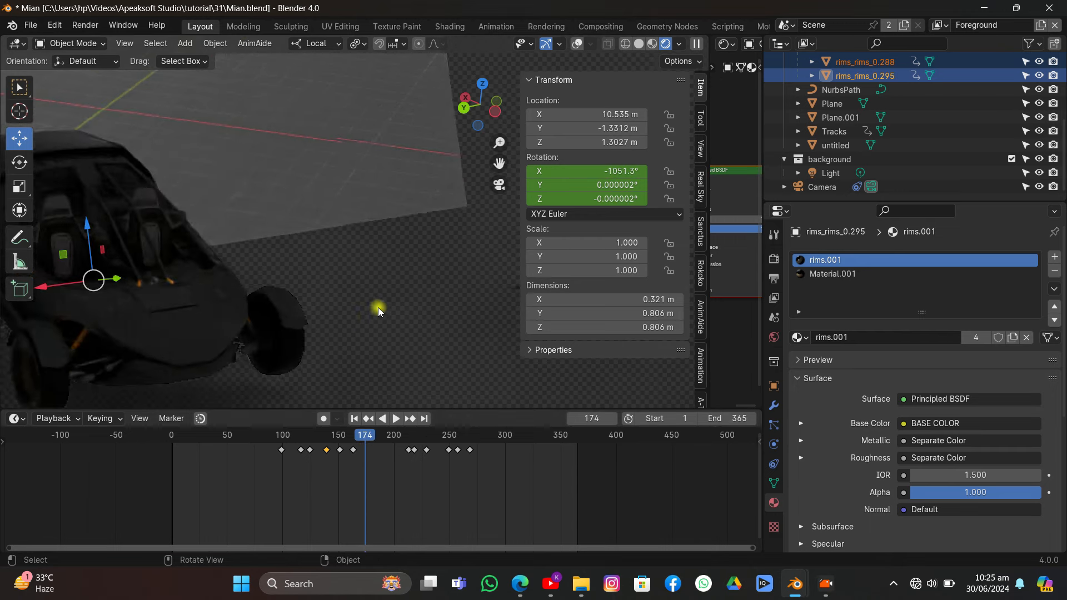
- Save the file and turn the viewport overlays back on in the camera view
scroll(379, 277, "down", 3)
key("ctrl+s")
key("KP_0")
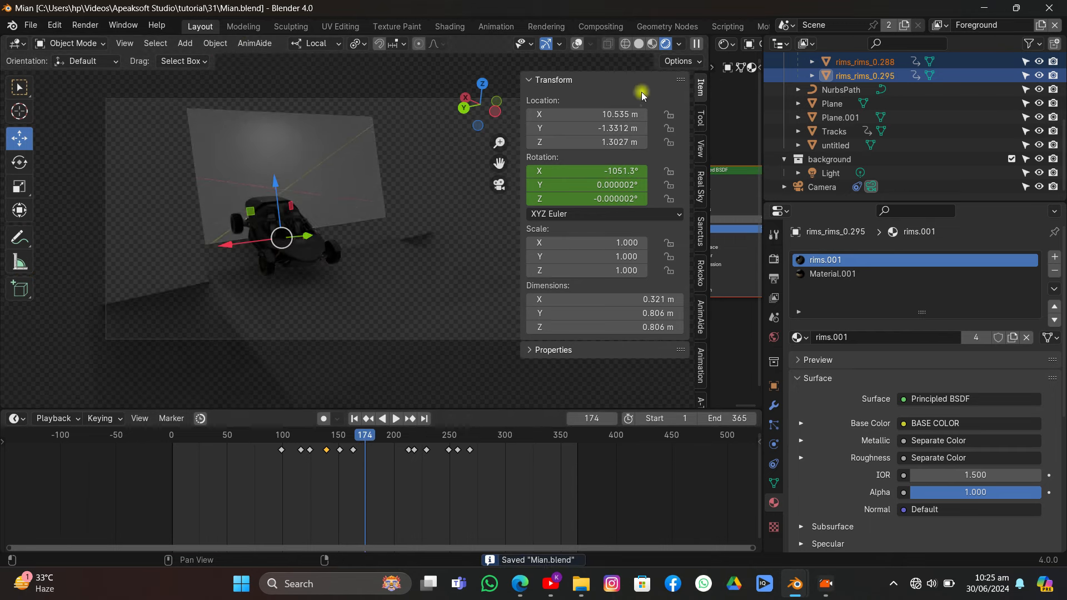
left_click(577, 43)
left_click(408, 155)
- Set the final render's max samples to 100 in the Cycles render settings
left_click(773, 260)
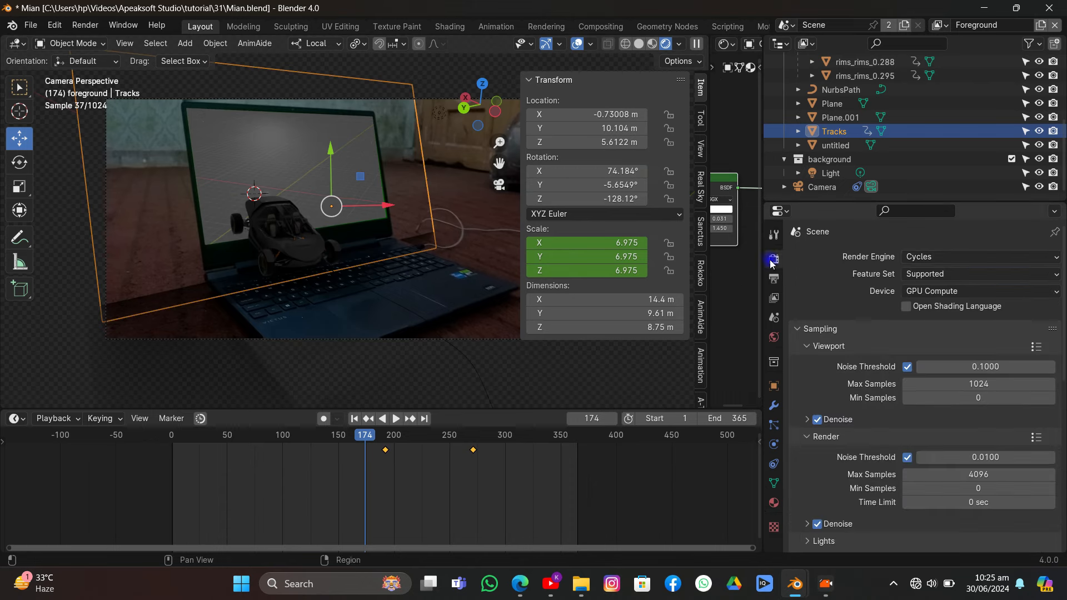
scroll(939, 314, "down", 5)
double_click(976, 361)
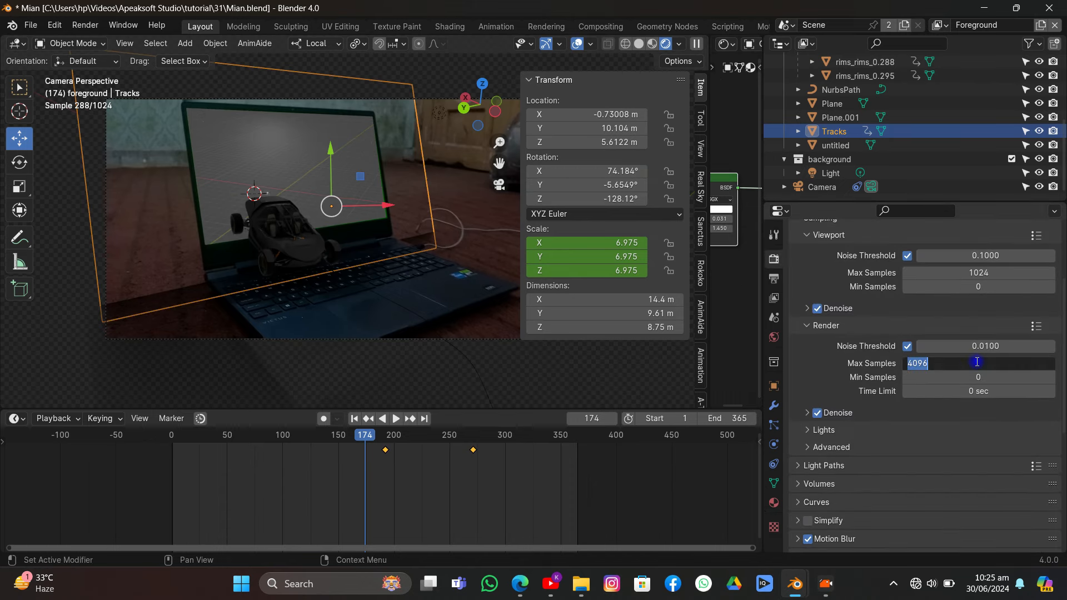
type("1.00")
key("Return")
scroll(895, 424, "down", 10)
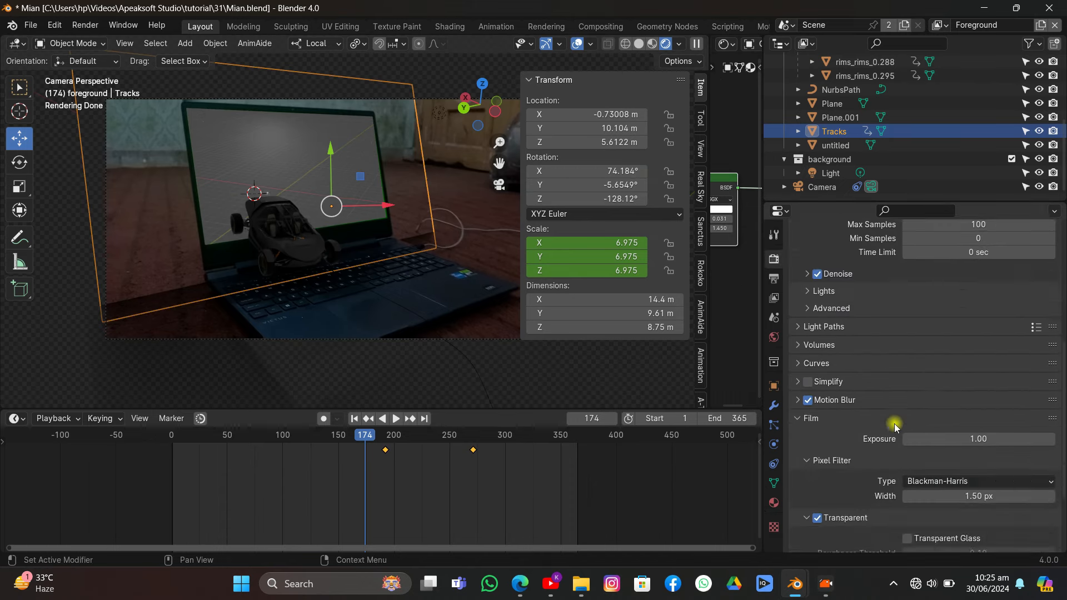
- In the compositing node tree, delete all nodes except the Composite and Viewer outputs
left_click(595, 27)
scroll(250, 122, "down", 3)
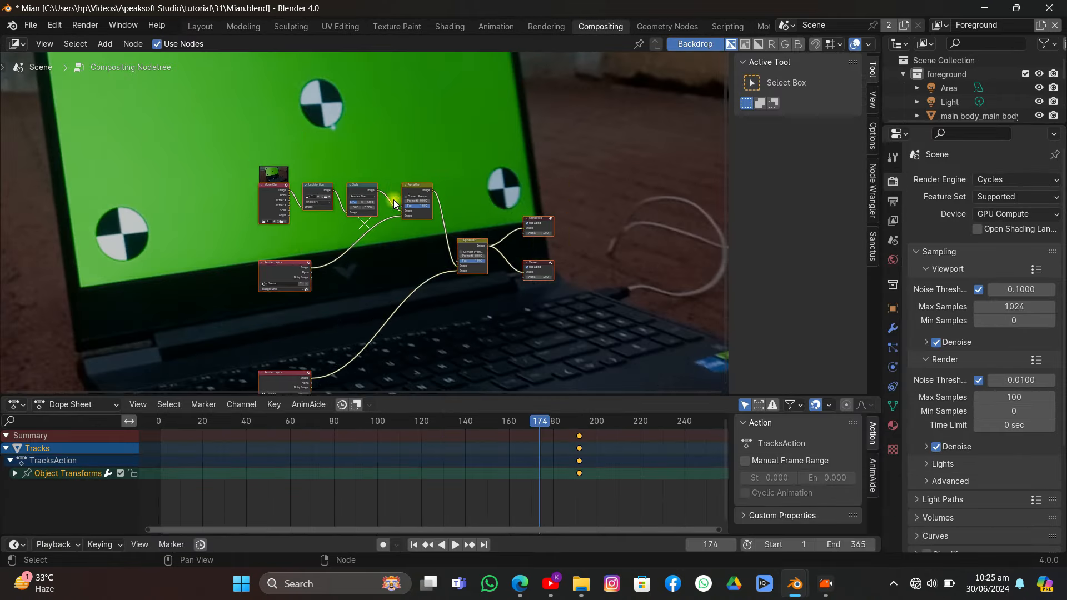
left_click_drag(262, 81, 509, 330)
key("x")
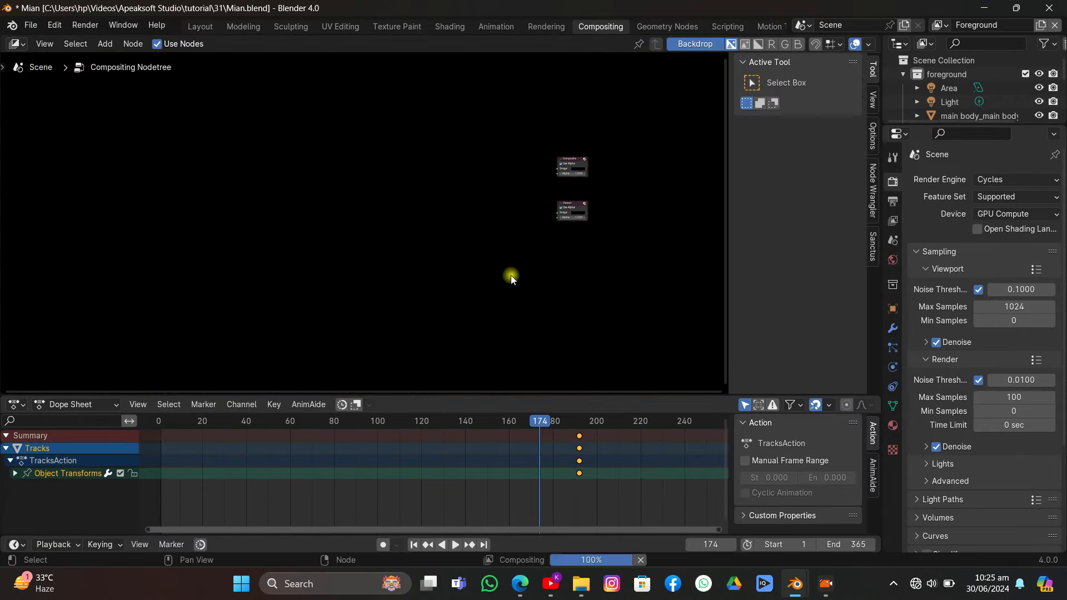
- Add an Image input node to the compositing tree, placed ahead of the output nodes
scroll(489, 240, "up", 1)
key("shift+a")
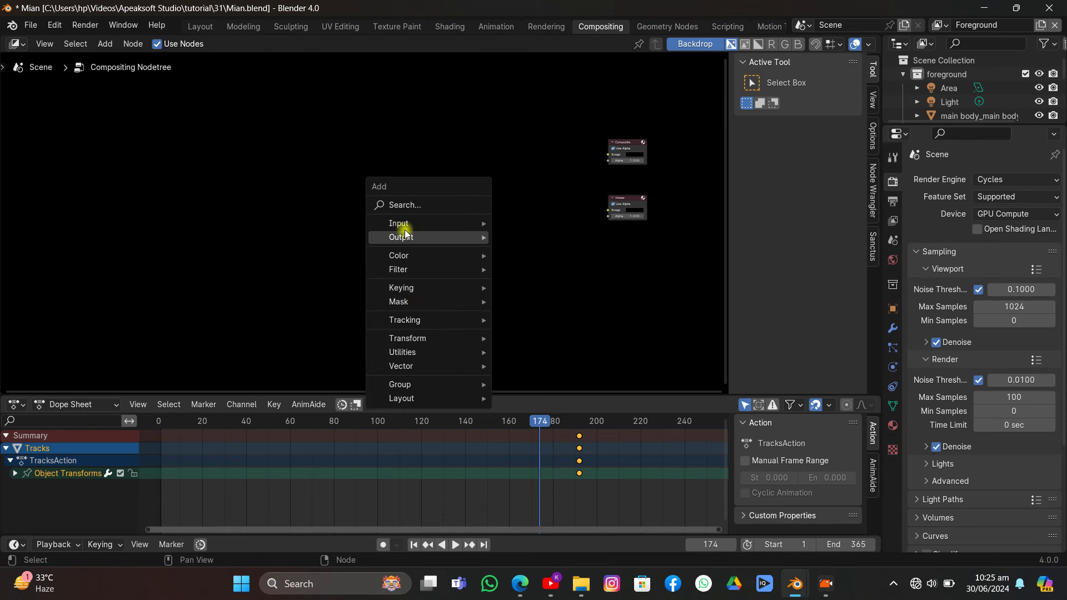
mouse_move(405, 224)
left_click(524, 288)
left_click(382, 125)
- Add a Movie Clip node with the laptop footage and a Render Layers node for the Foreground layer to the compositing tree
key("shift+a")
mouse_move(384, 127)
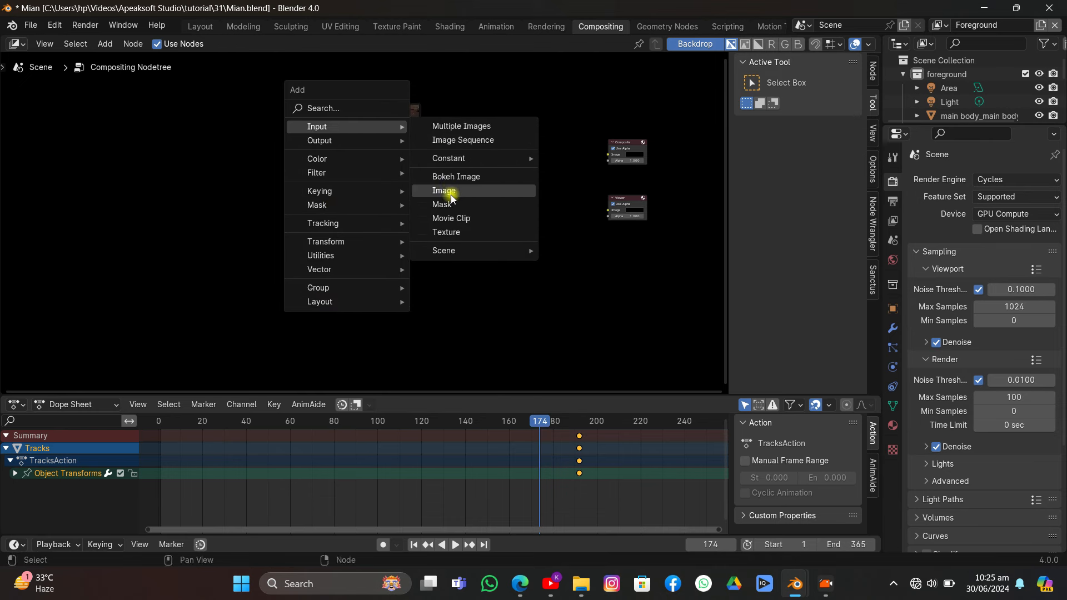
left_click(354, 109)
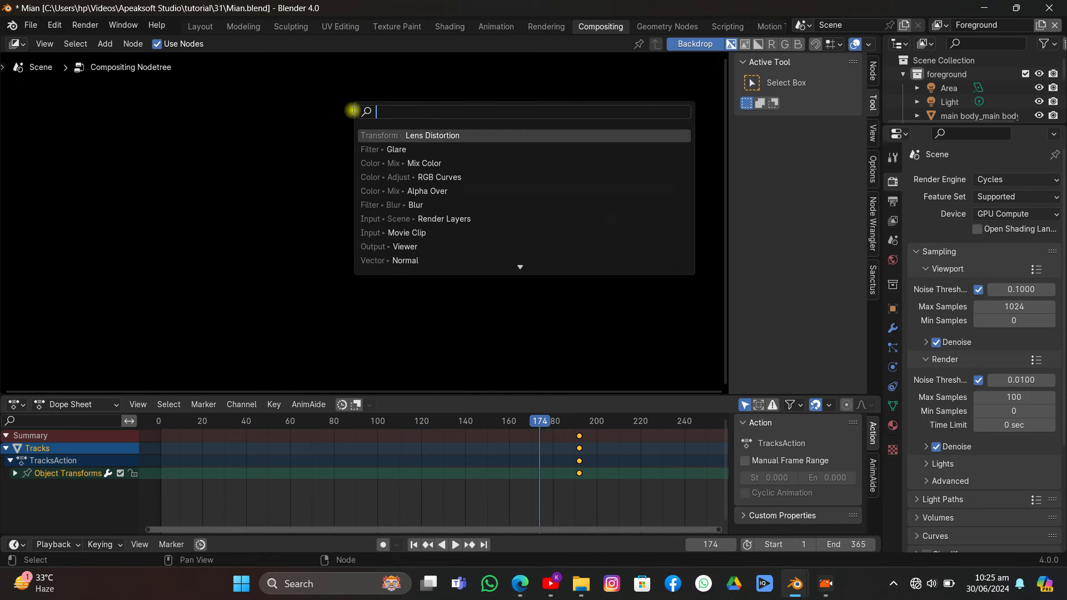
type("mov")
key("Return")
left_click(411, 155)
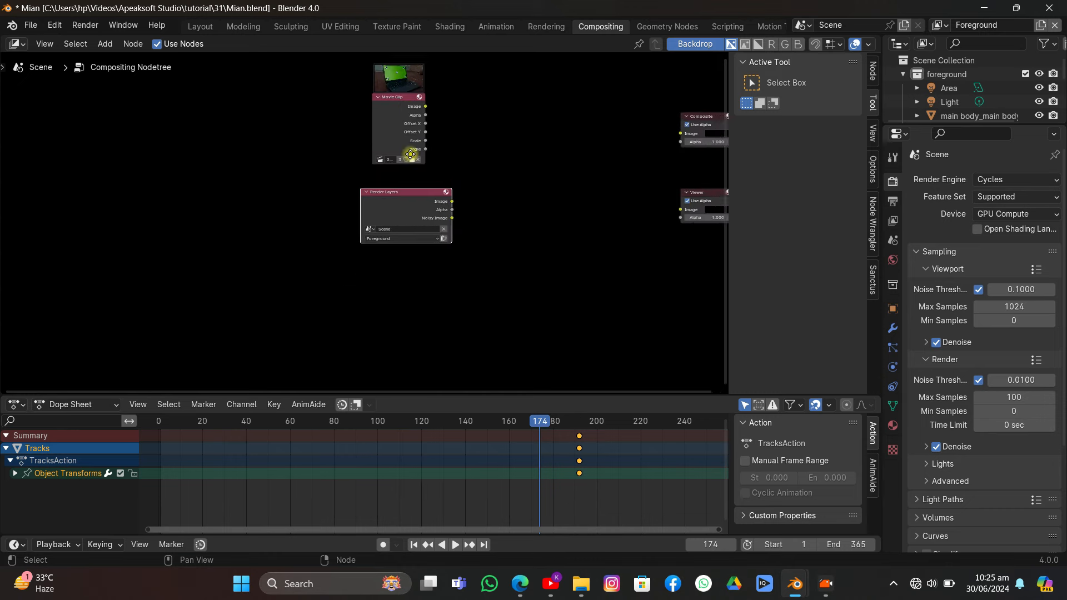
- Add an Alpha Over node combining the Movie Clip and Render Layers images, and connect its output to the Composite and Viewer nodes
key("shift+a")
left_click(309, 115)
type("a")
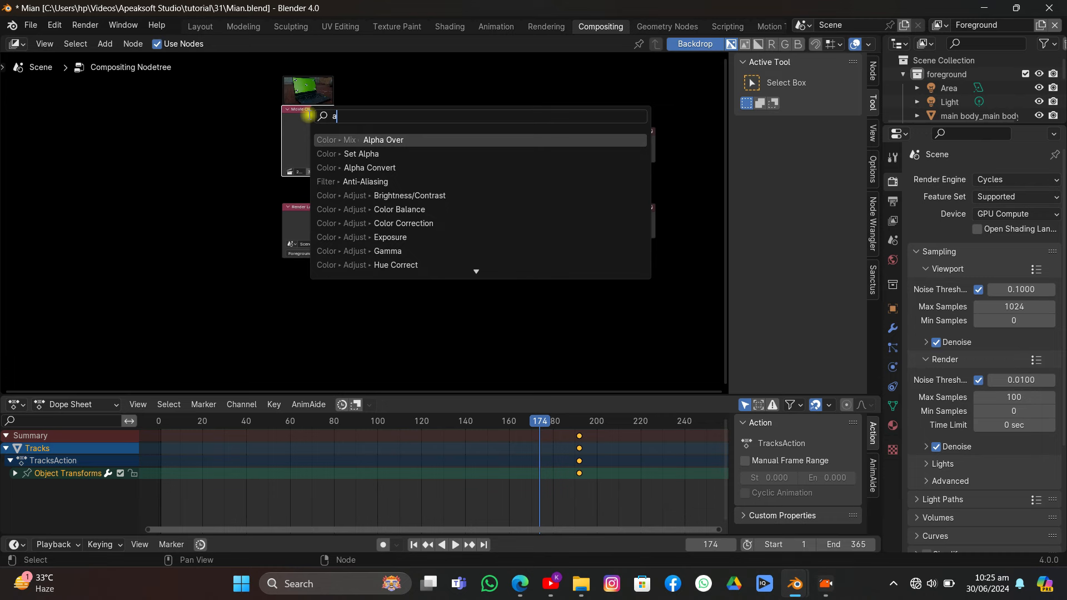
left_click(377, 140)
left_click_drag(431, 182, 432, 178)
left_click_drag(373, 217, 434, 188)
left_click_drag(485, 143, 601, 225)
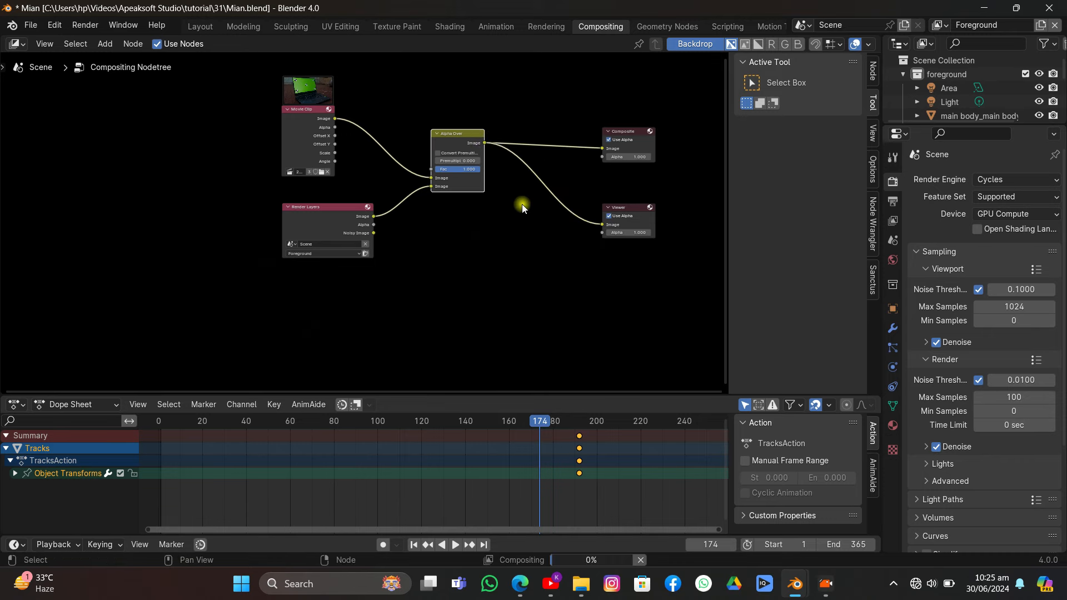
- Set the compositor backdrop zoom to 0.55 and render frame 174
left_click(873, 133)
left_click_drag(823, 98, 760, 104)
left_click(114, 41)
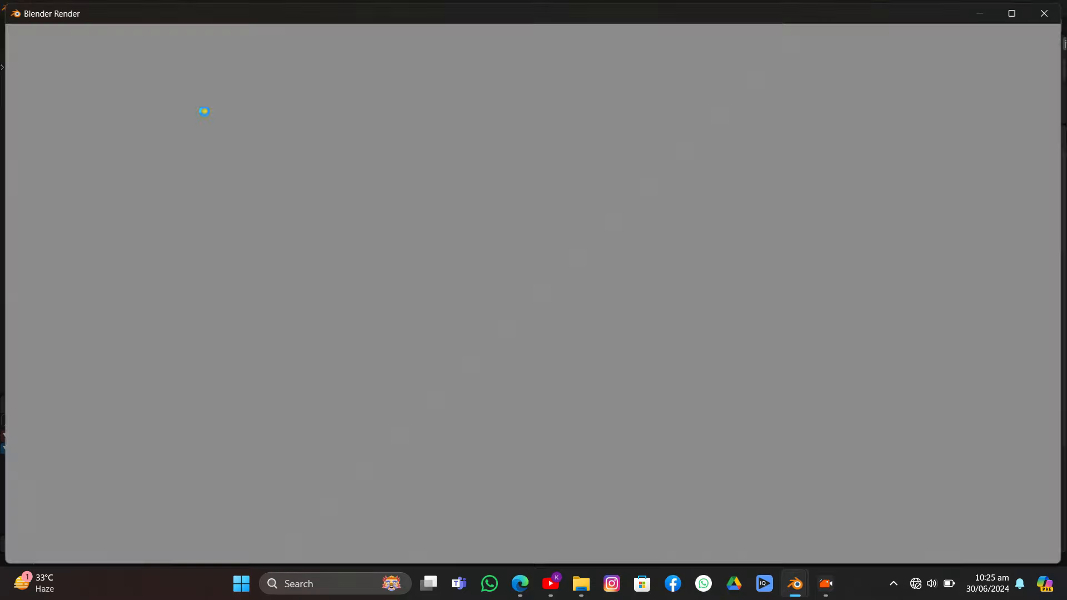
scroll(474, 215, "up", 1)
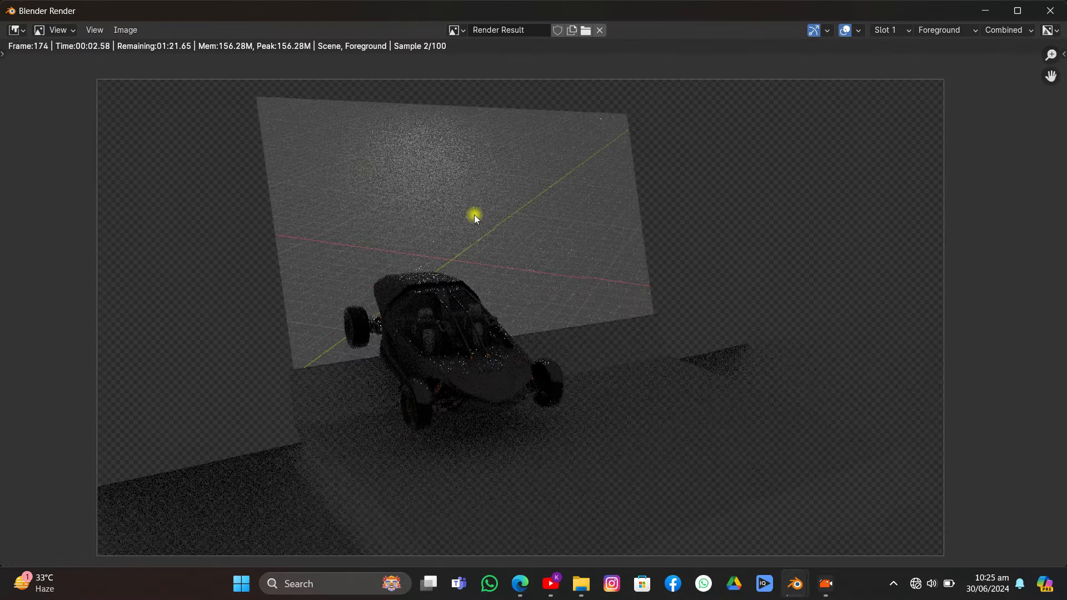
scroll(497, 211, "up", 4)
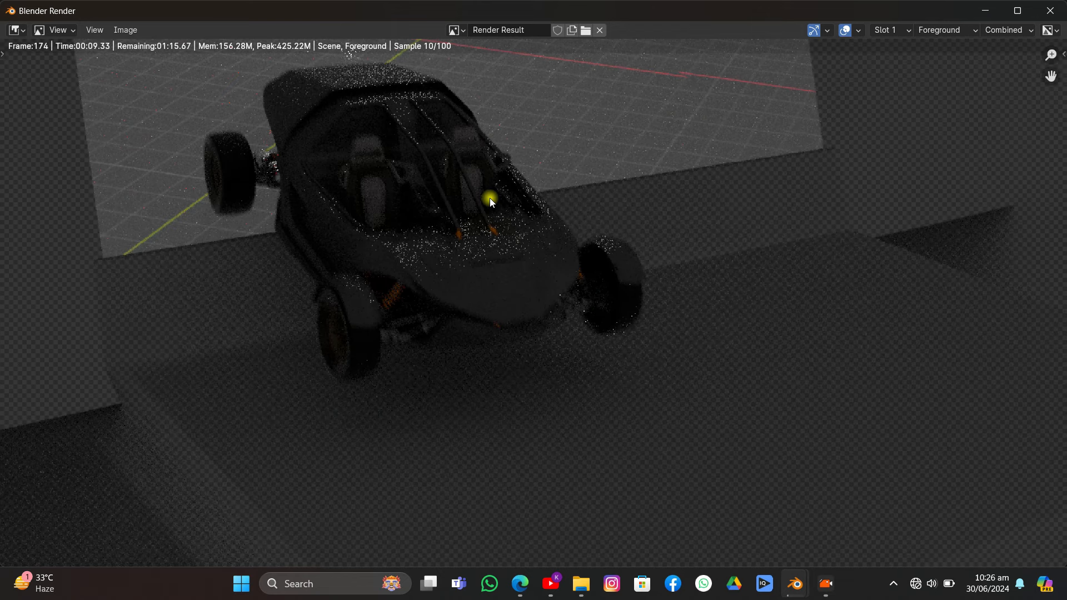
scroll(489, 197, "down", 2)
scroll(491, 198, "down", 1)
middle_click_drag(501, 194, 460, 257)
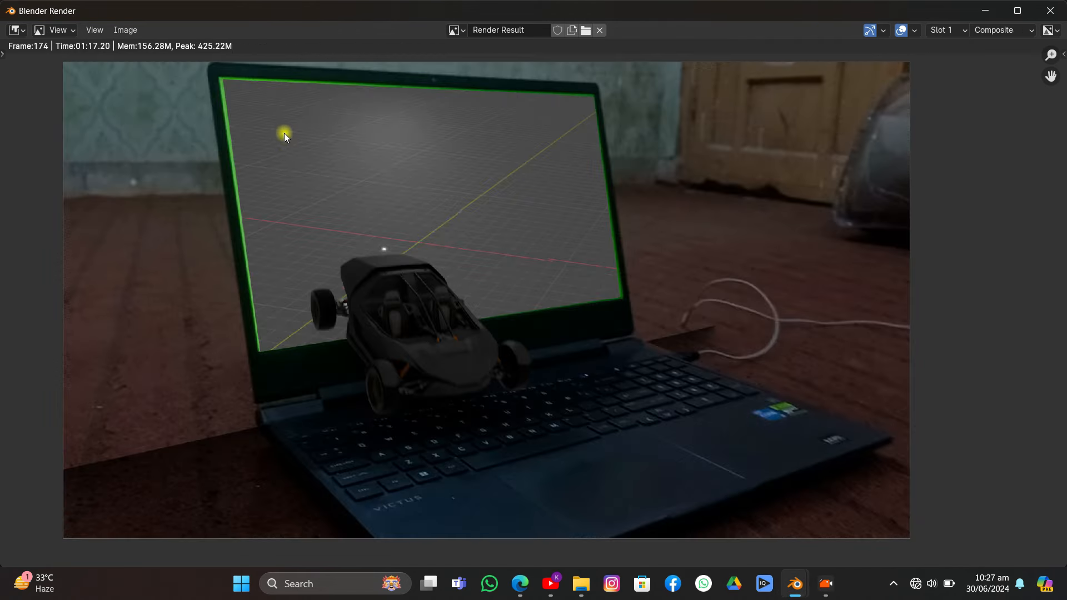
- Examine how the car, its shadow and the screen plane line up with the laptop in the finished composite, and close the render
middle_click_drag(311, 165, 423, 350)
scroll(342, 152, "up", 2)
scroll(648, 290, "down", 2)
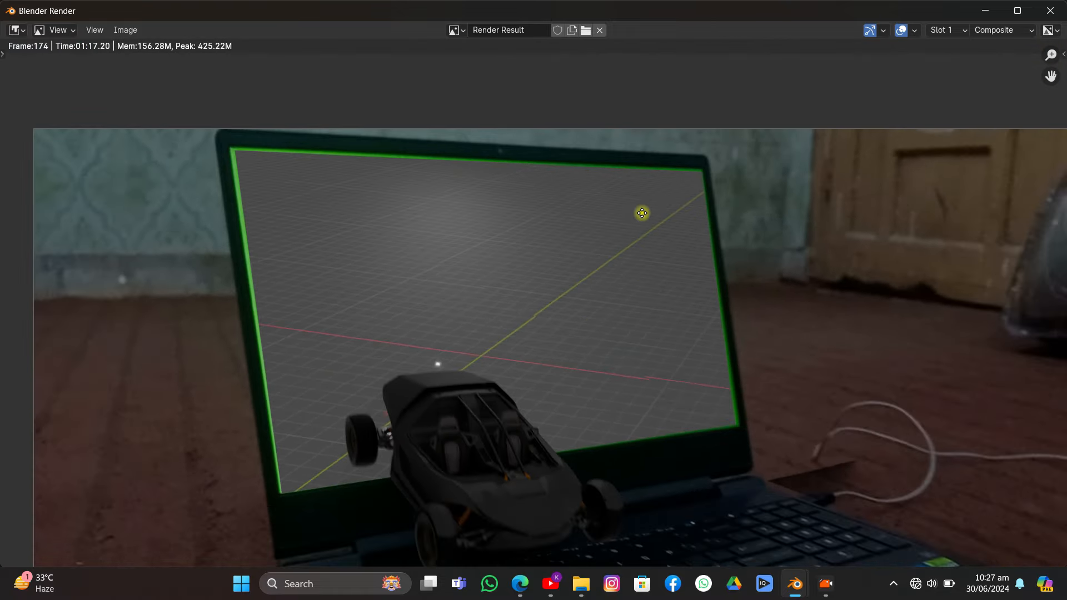
middle_click_drag(640, 215, 605, 122)
scroll(512, 286, "up", 2)
middle_click_drag(512, 286, 516, 168)
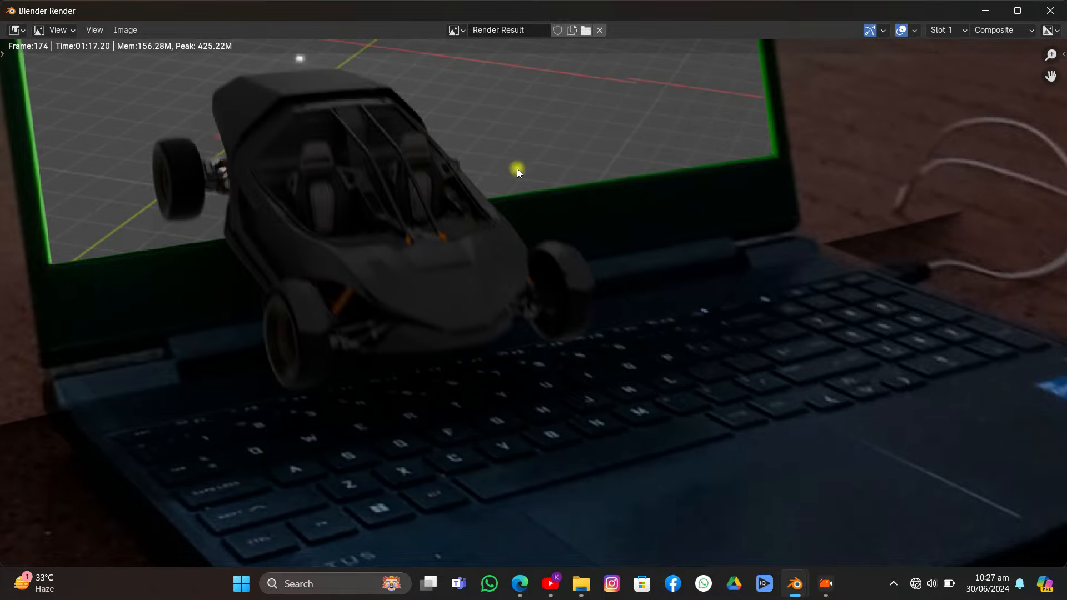
scroll(397, 191, "down", 3)
middle_click_drag(421, 164, 446, 318)
scroll(447, 318, "up", 4)
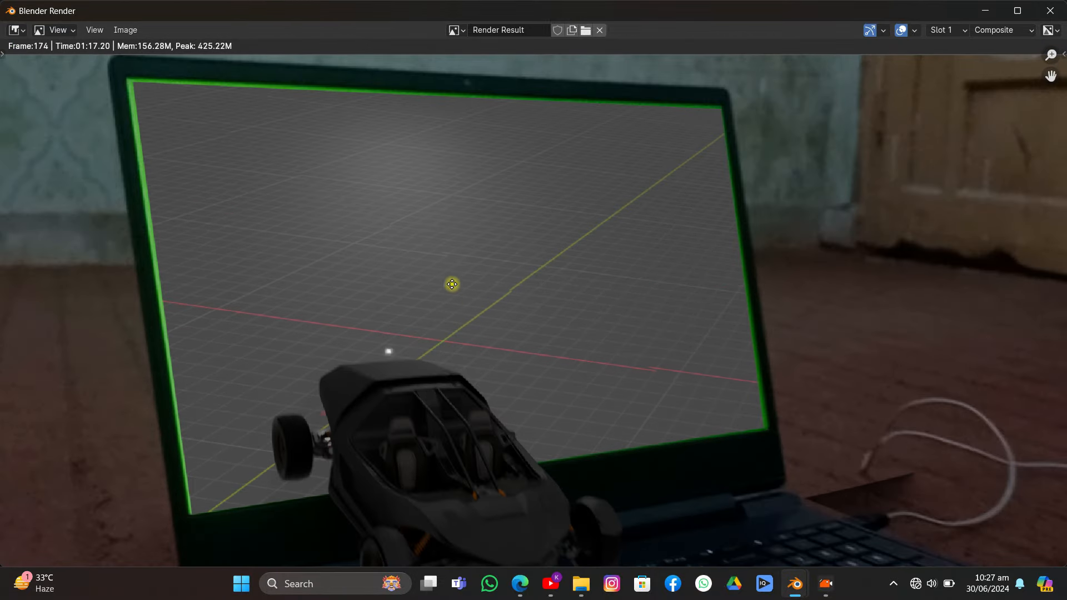
middle_click_drag(466, 190, 428, 99)
scroll(452, 184, "down", 2)
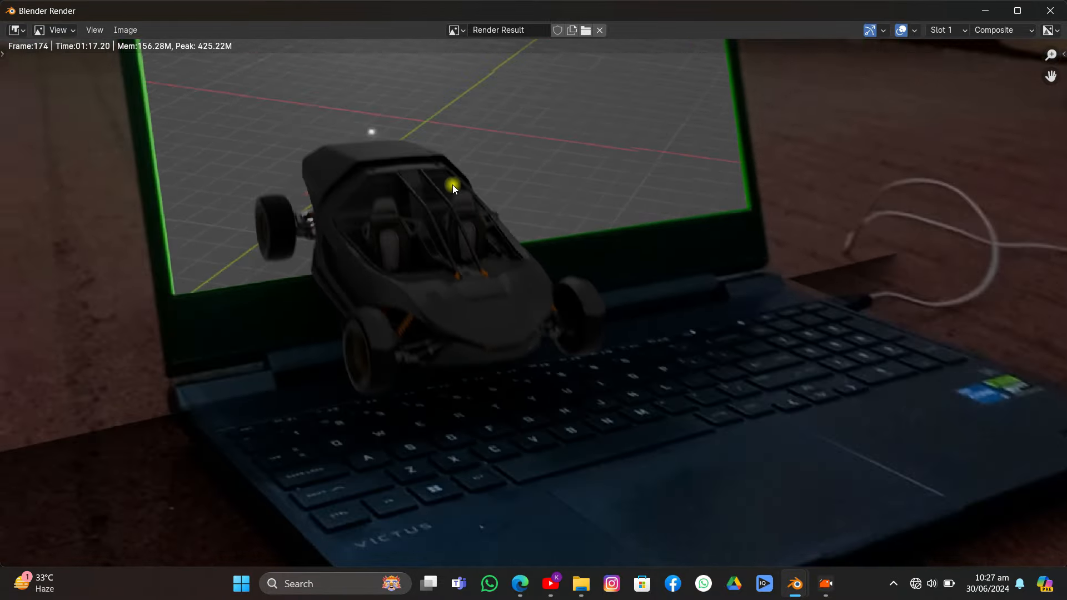
middle_click_drag(538, 241, 515, 211)
scroll(505, 319, "down", 2)
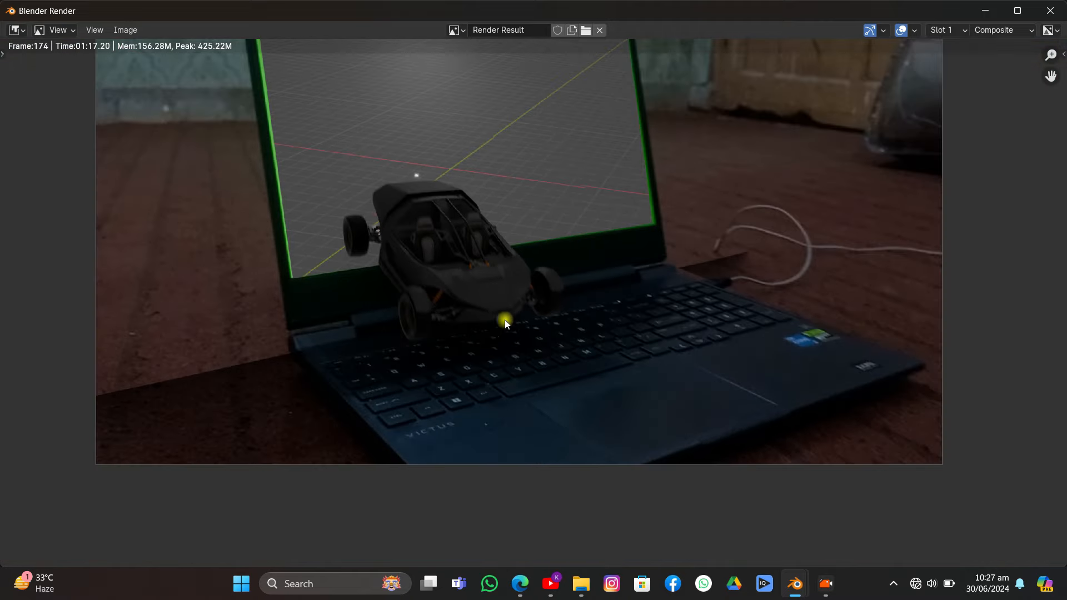
left_click(1052, 8)
- Insert a Transform node between the Render Layers image output and the Alpha Over node
scroll(539, 73, "down", 2)
middle_click_drag(378, 124, 245, 164)
scroll(323, 117, "up", 3)
middle_click_drag(208, 120, 233, 127)
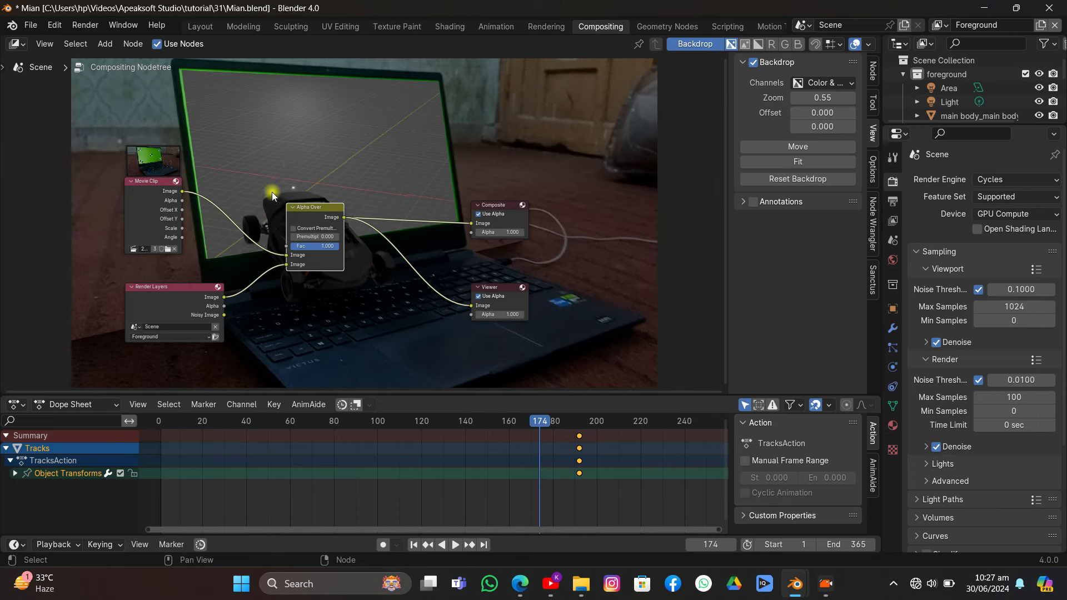
key("shift+a")
left_click(215, 194)
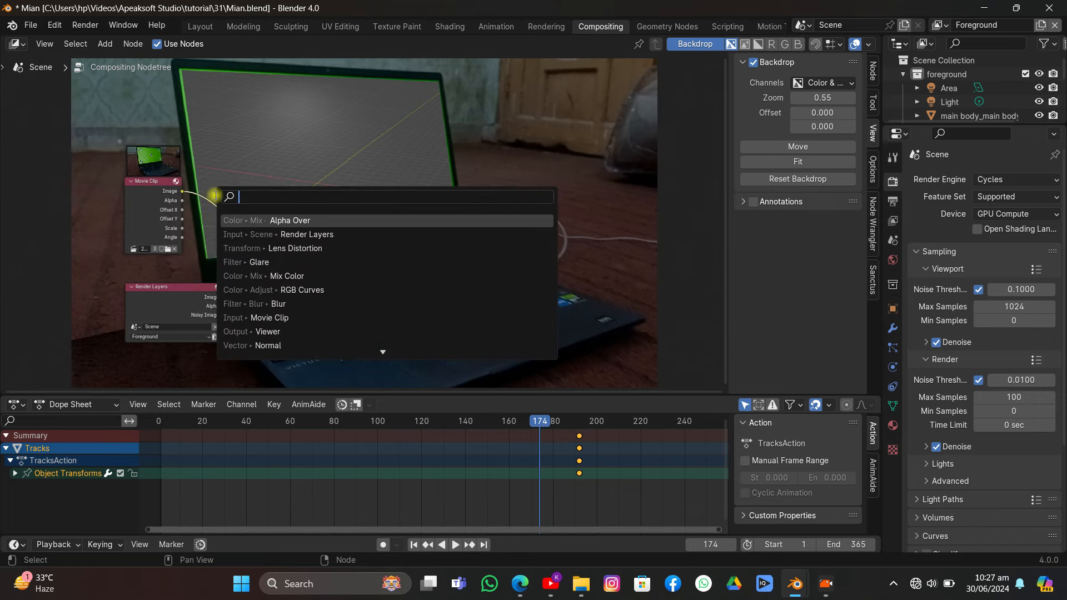
type("tra")
key("Return")
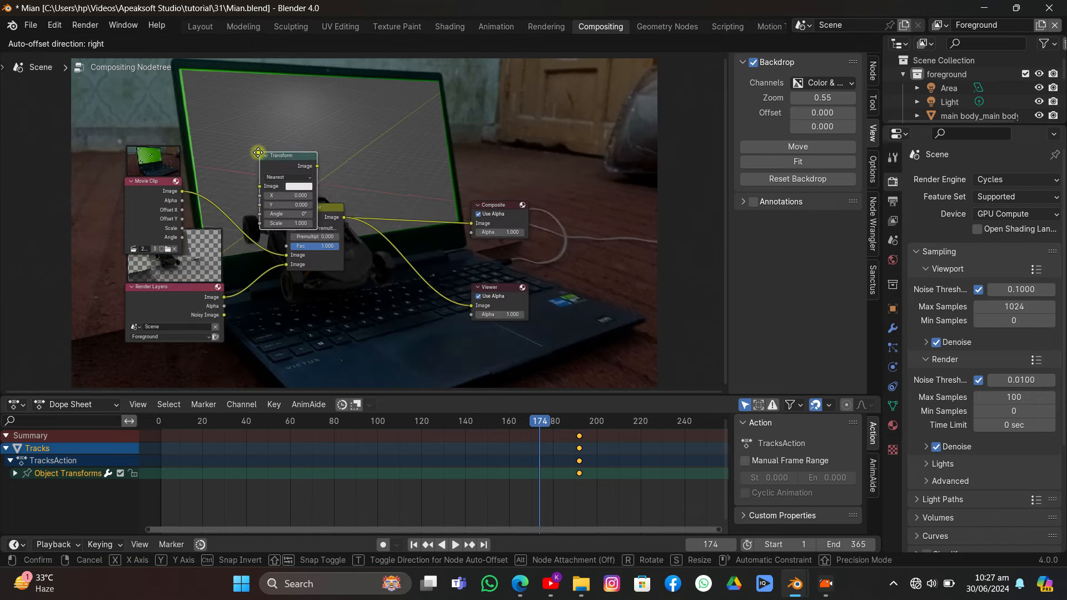
left_click(249, 278)
scroll(286, 338, "up", 1)
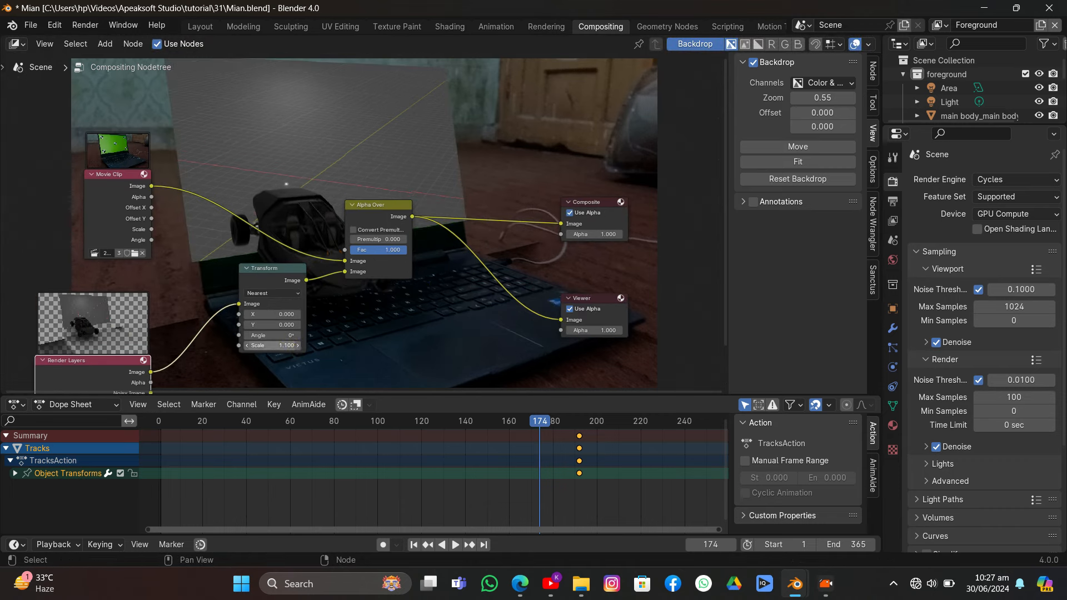
- Scale the rendered layer with the Transform node until it fits the laptop screen, ending on a scale of 1.016
left_click(270, 346)
type("1.1")
left_click_drag(253, 346, 274, 346)
type("01")
key("Return")
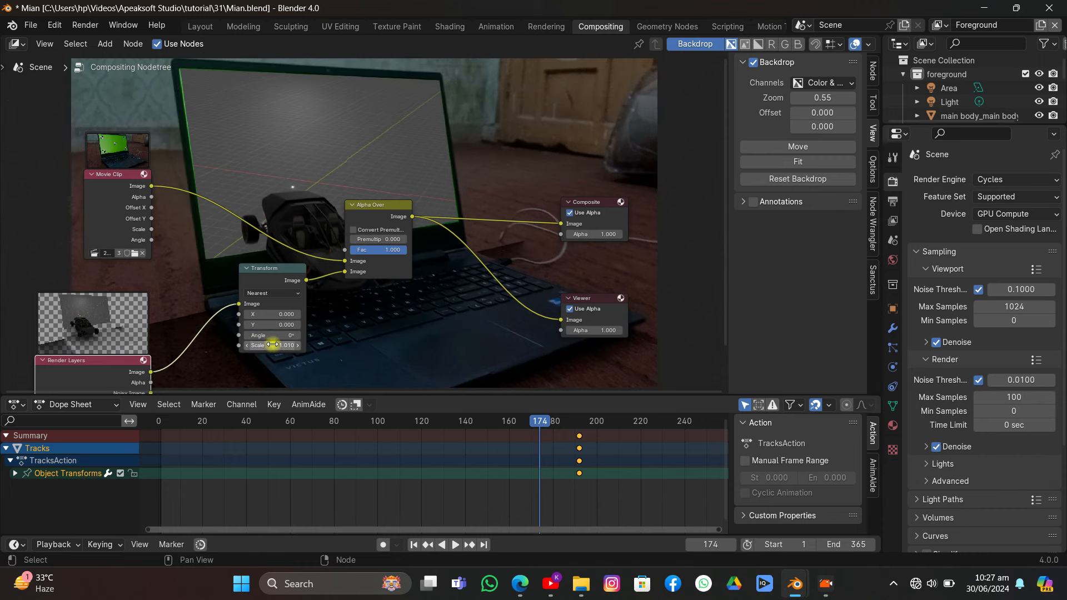
left_click(285, 346)
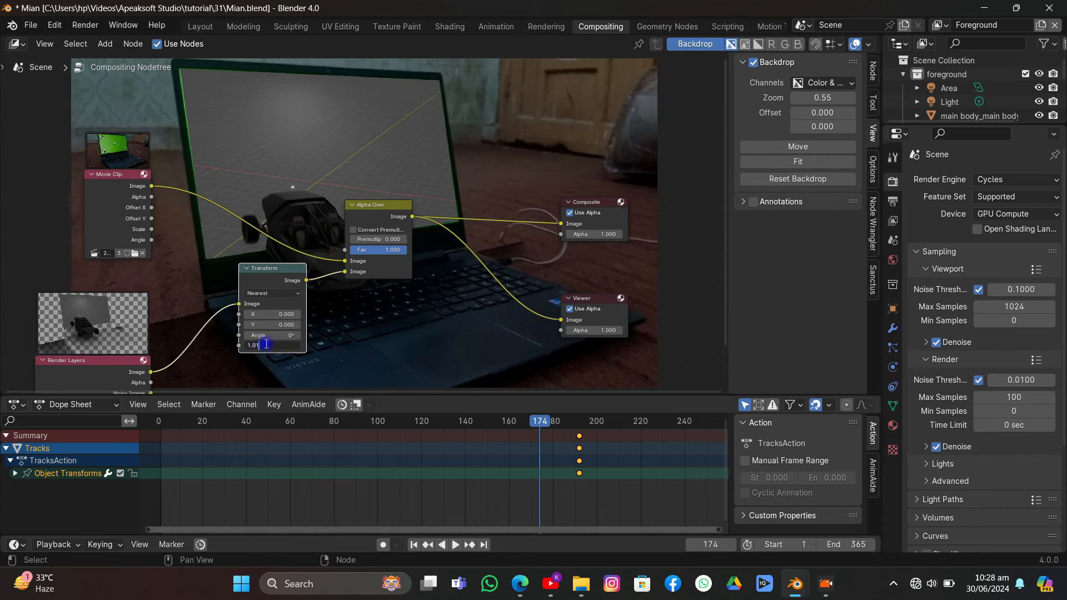
key("Return")
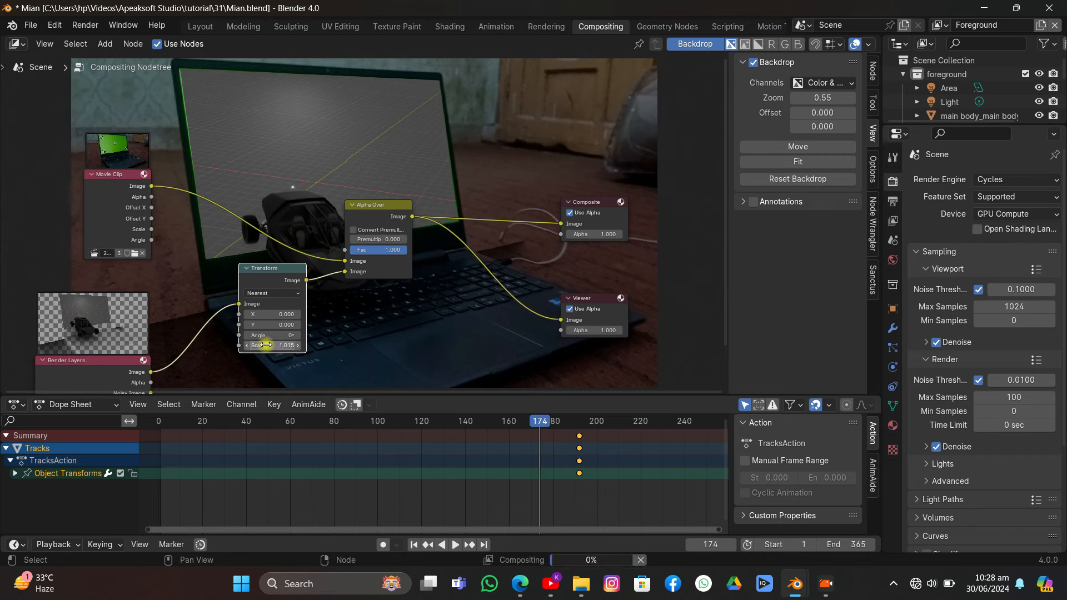
left_click(267, 345)
left_click_drag(260, 345, 273, 348)
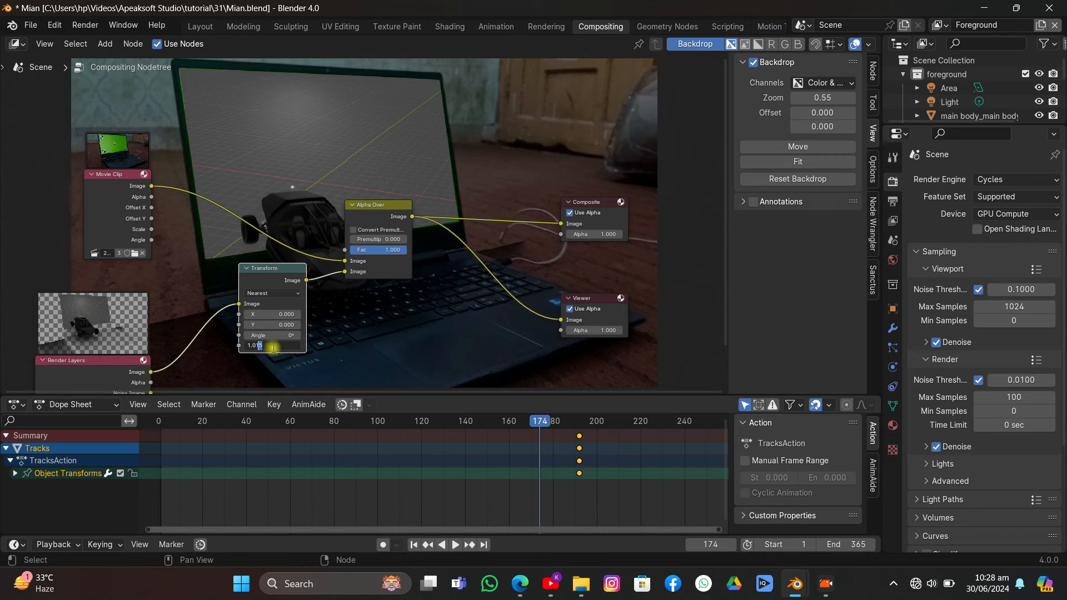
type("16")
key("Return")
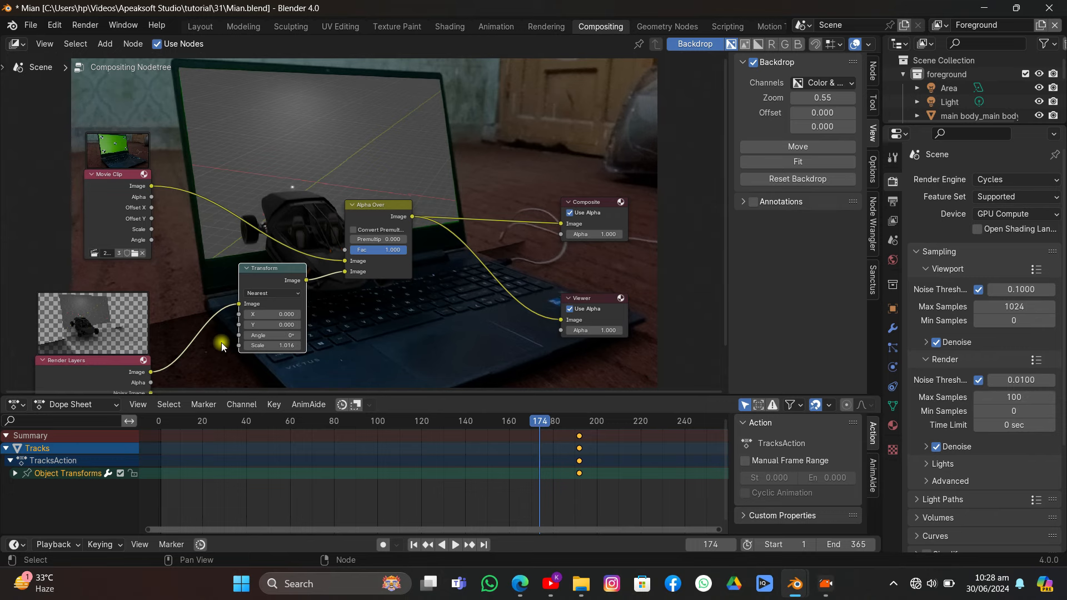
middle_click_drag(221, 346, 357, 291)
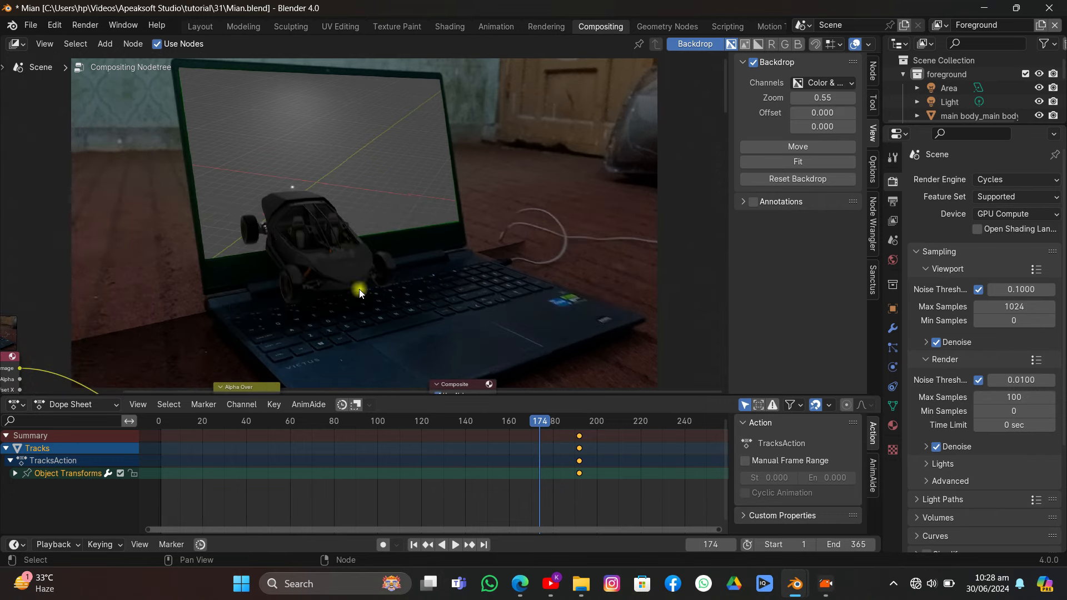
- Remove the scene's other view layer, keeping Foreground
left_click(939, 25)
left_click(916, 59)
left_click(1054, 25)
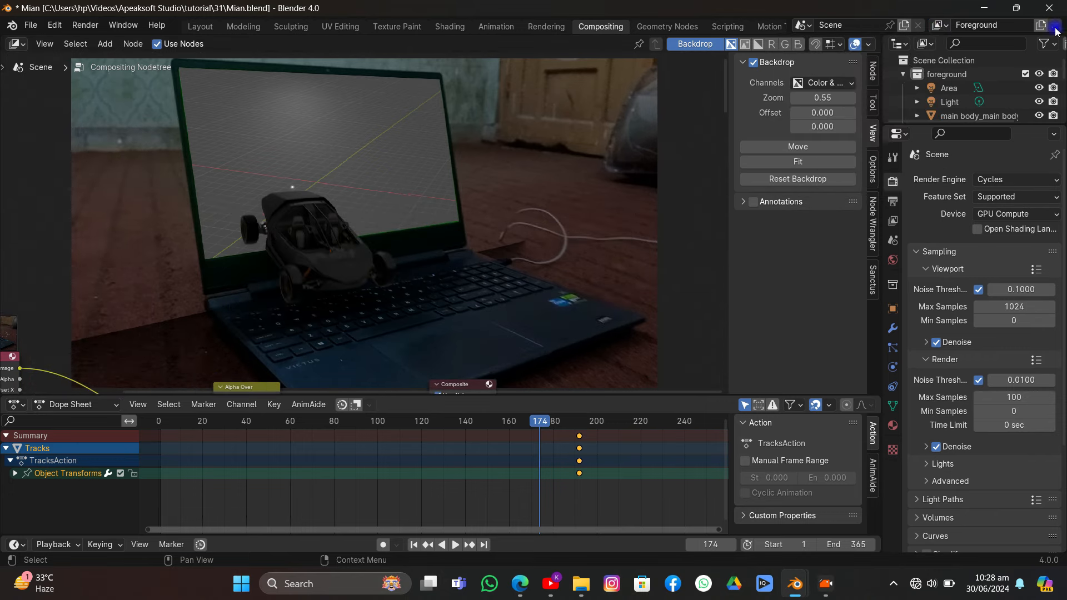
middle_click_drag(438, 144, 433, 117)
- Move the Camera and the background collection's Light into the foreground collection and save the file
scroll(948, 88, "down", 5)
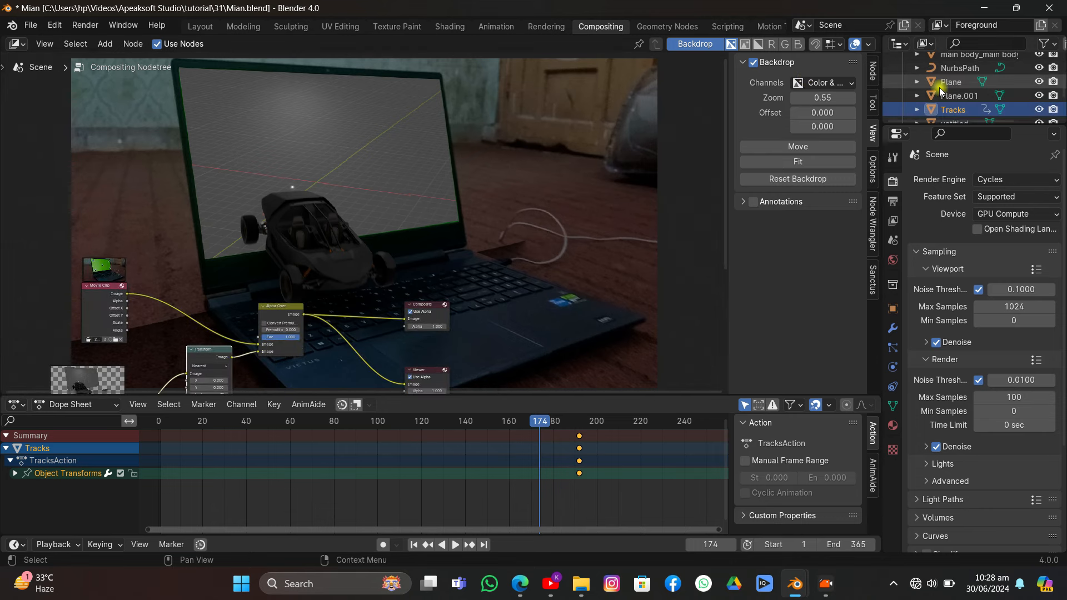
left_click_drag(947, 127, 946, 351)
left_click(939, 200)
left_click(940, 213)
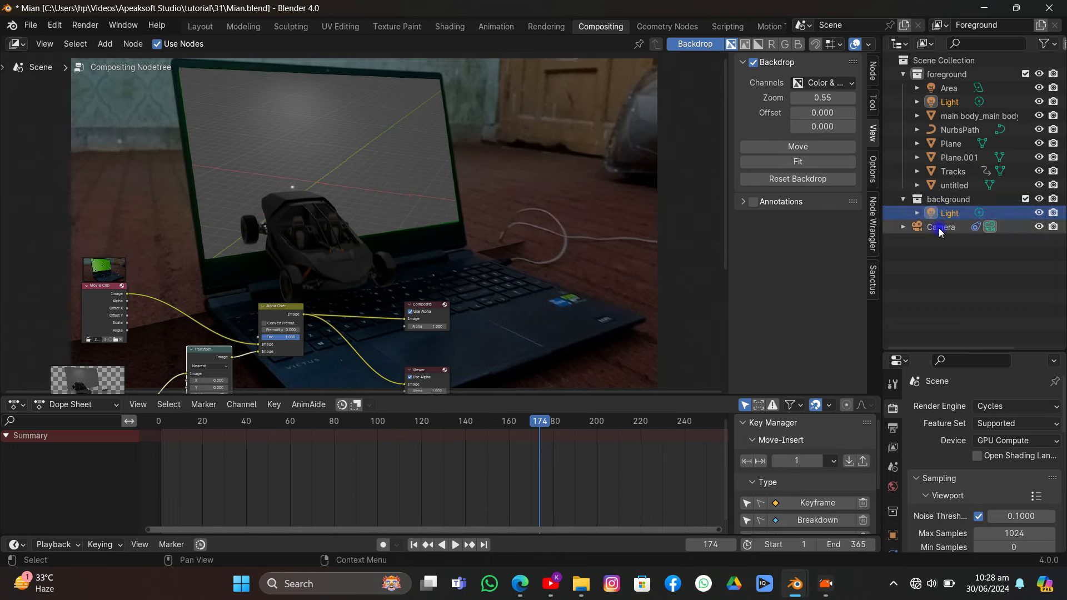
left_click(942, 228)
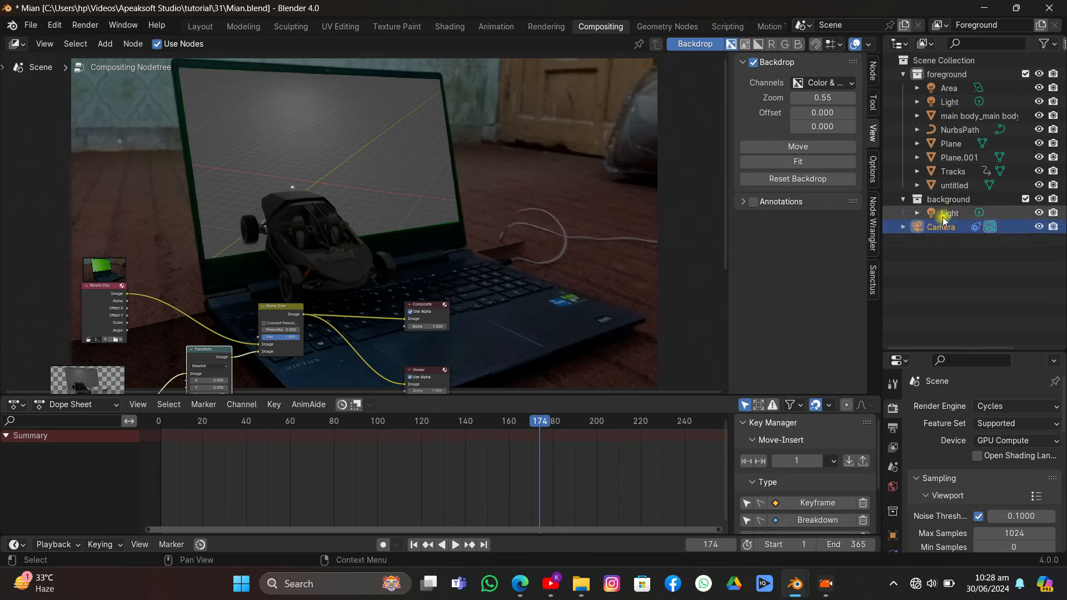
left_click(943, 217, "ctrl")
key("m")
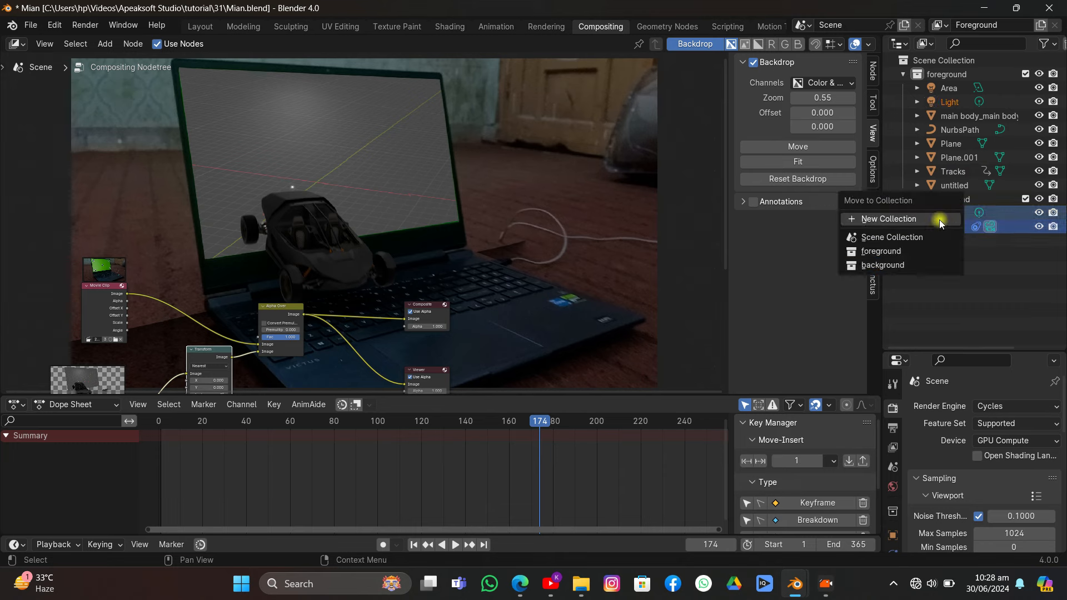
left_click(913, 251)
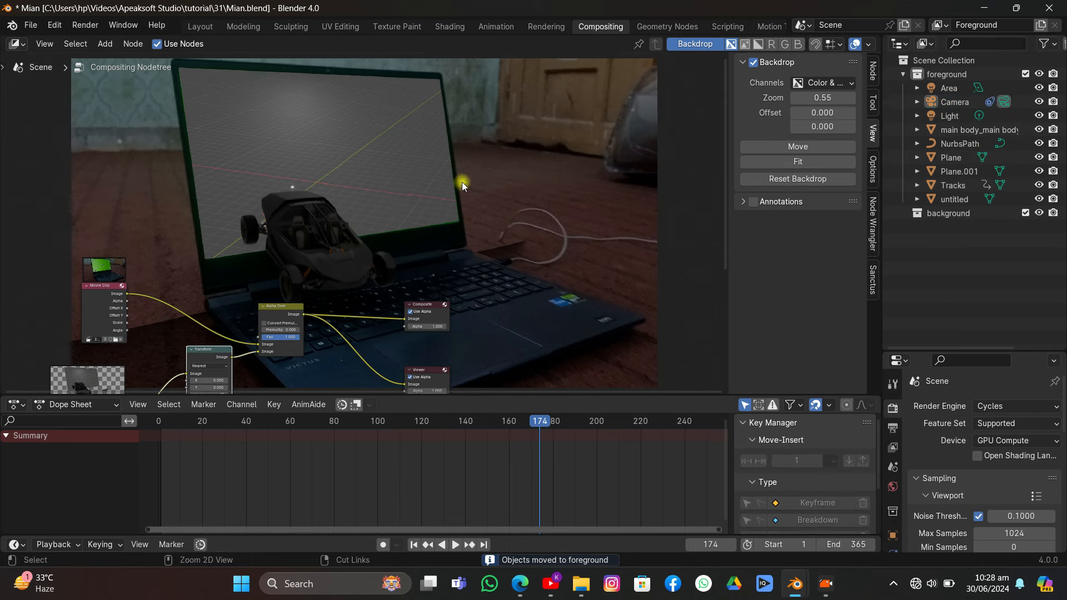
key("ctrl+s")
middle_click_drag(462, 182, 207, 219)
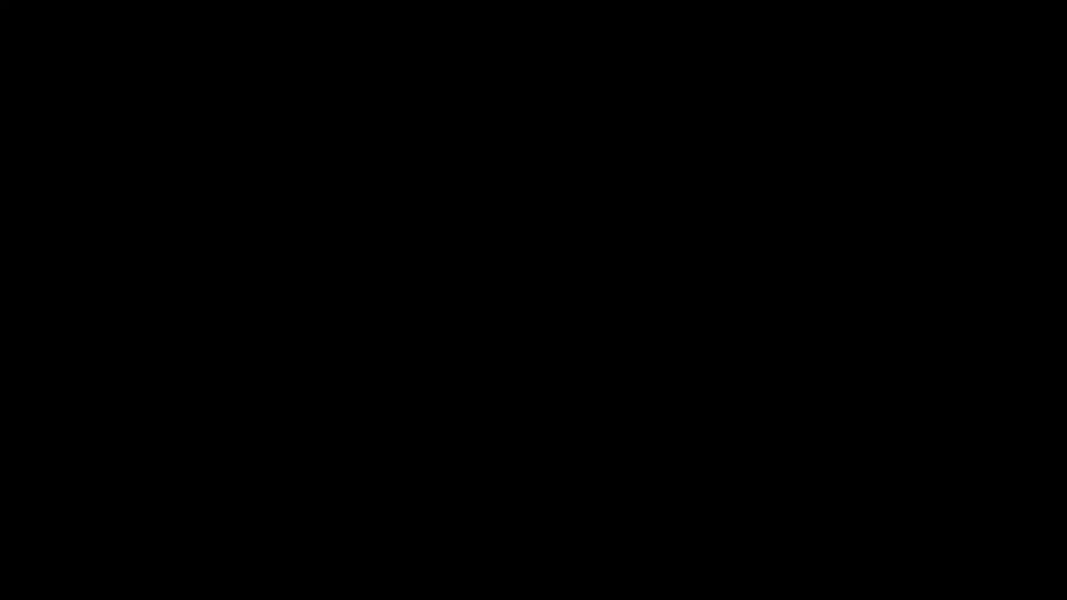